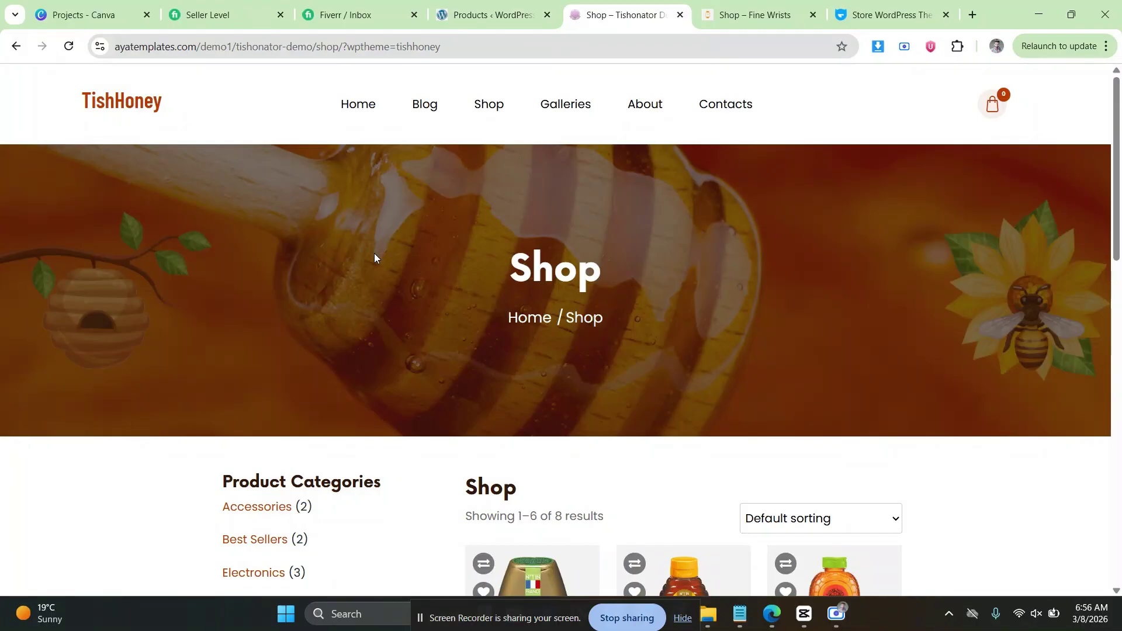
Examine the TishHoney demo shop page's banner, category and tag sidebar, product grid, pagination and footer.
scroll(382, 254, down, 5)
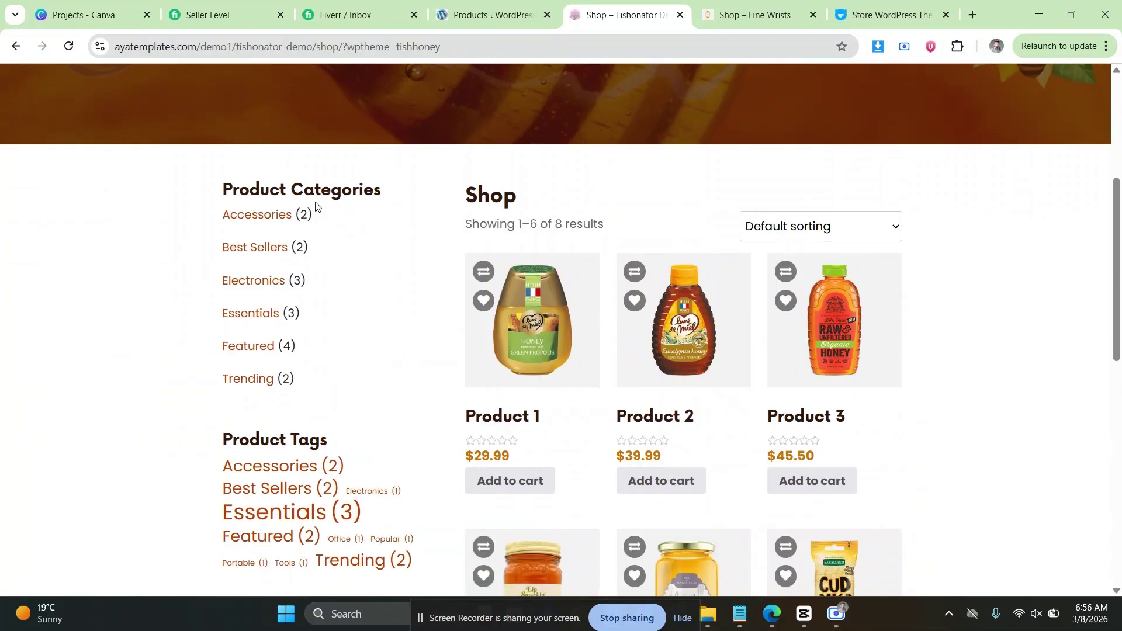
scroll(316, 205, up, 5)
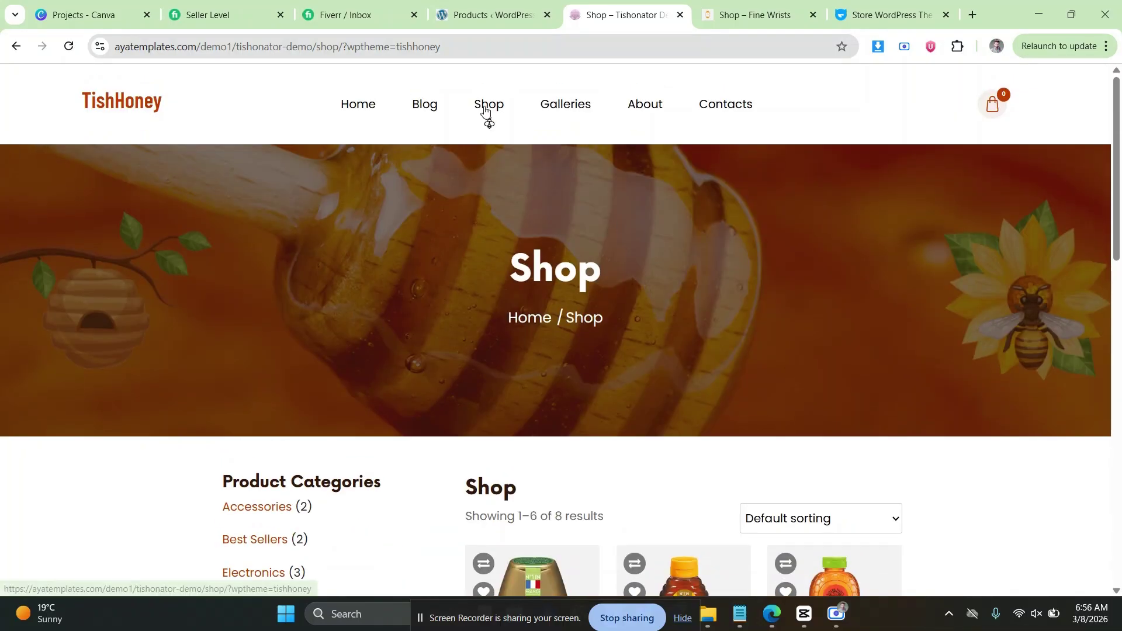
scroll(552, 293, down, 2)
scroll(740, 278, up, 2)
scroll(646, 293, down, 8)
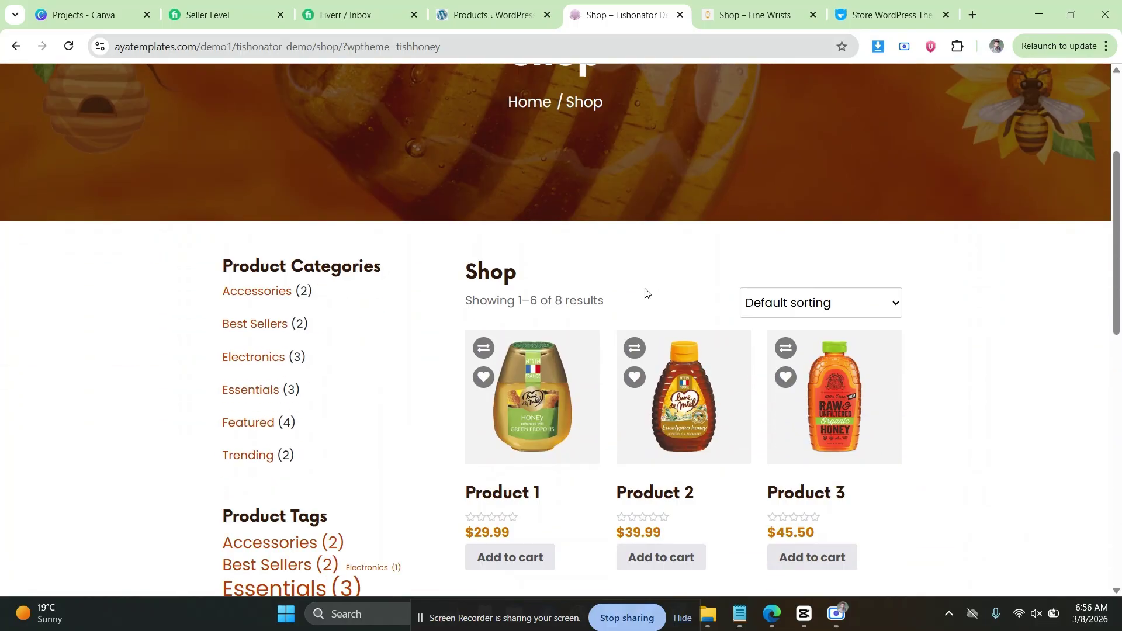
scroll(517, 206, down, 3)
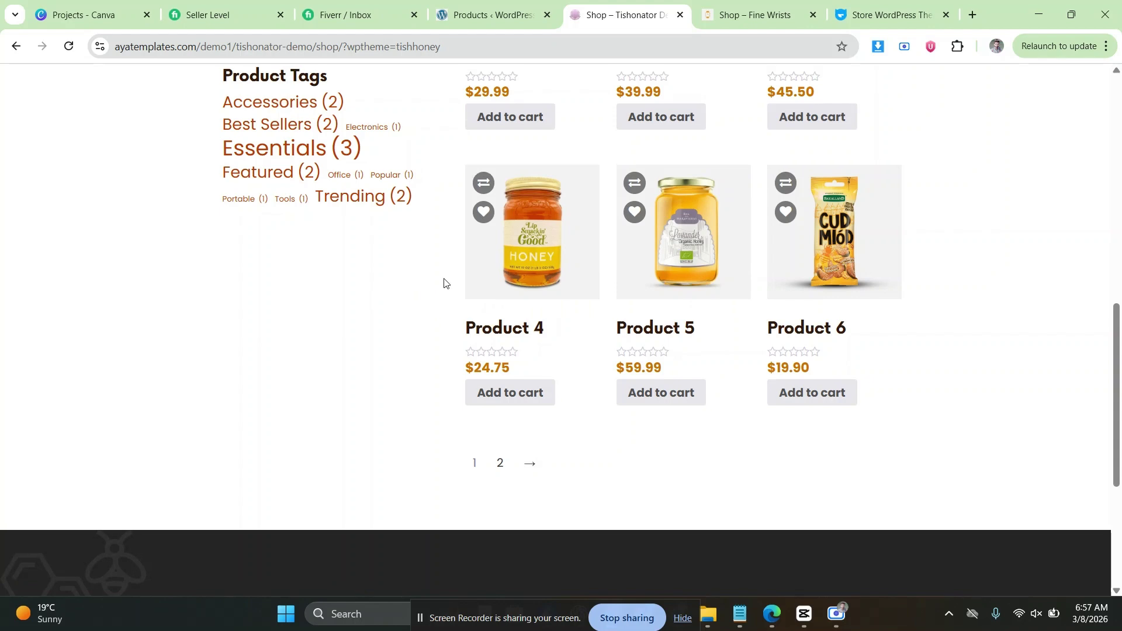
scroll(446, 280, up, 6)
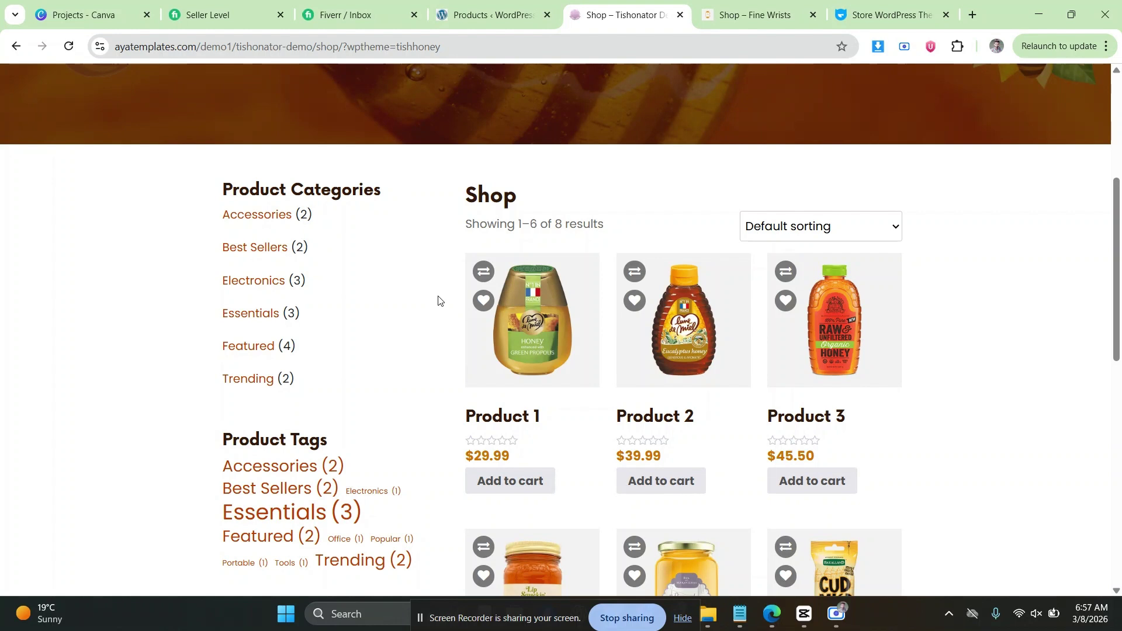
mouse_move(532, 325)
scroll(648, 261, up, 5)
scroll(649, 260, down, 12)
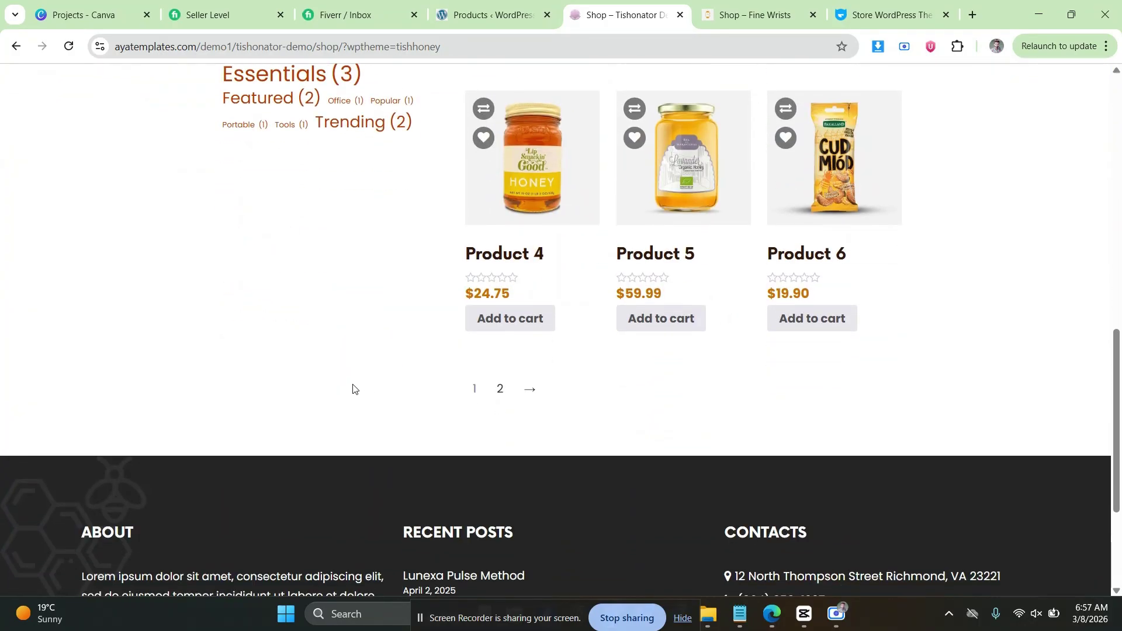
scroll(353, 389, up, 12)
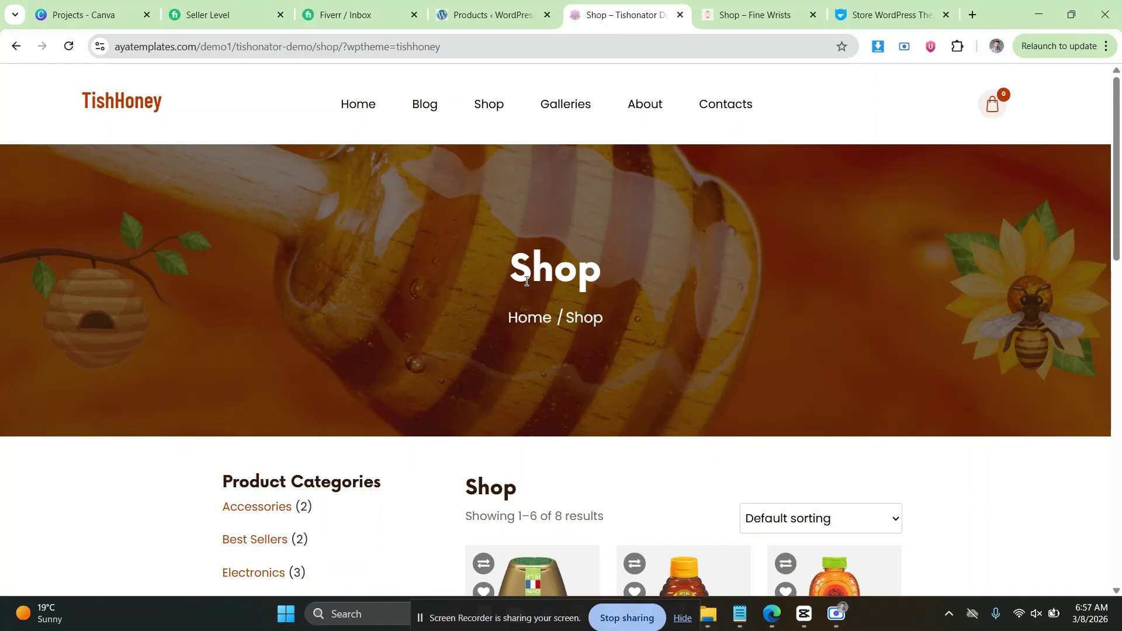
View the Accessories category archive on the TishHoney demo site, then return to its Shop page.
scroll(527, 282, down, 3)
click(254, 289)
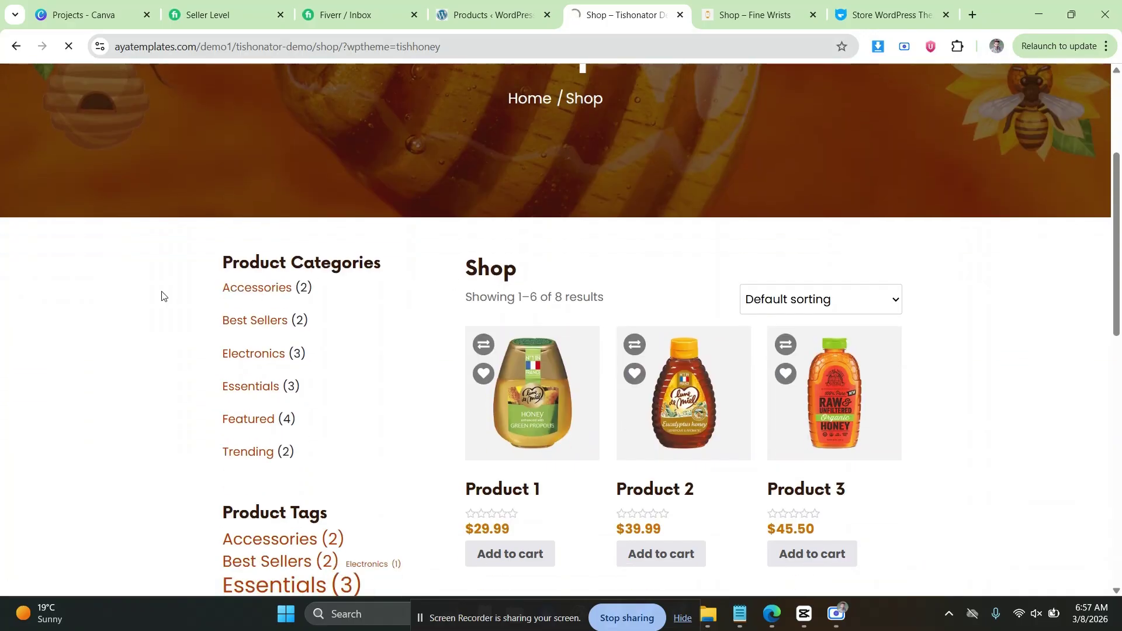
scroll(161, 291, up, 3)
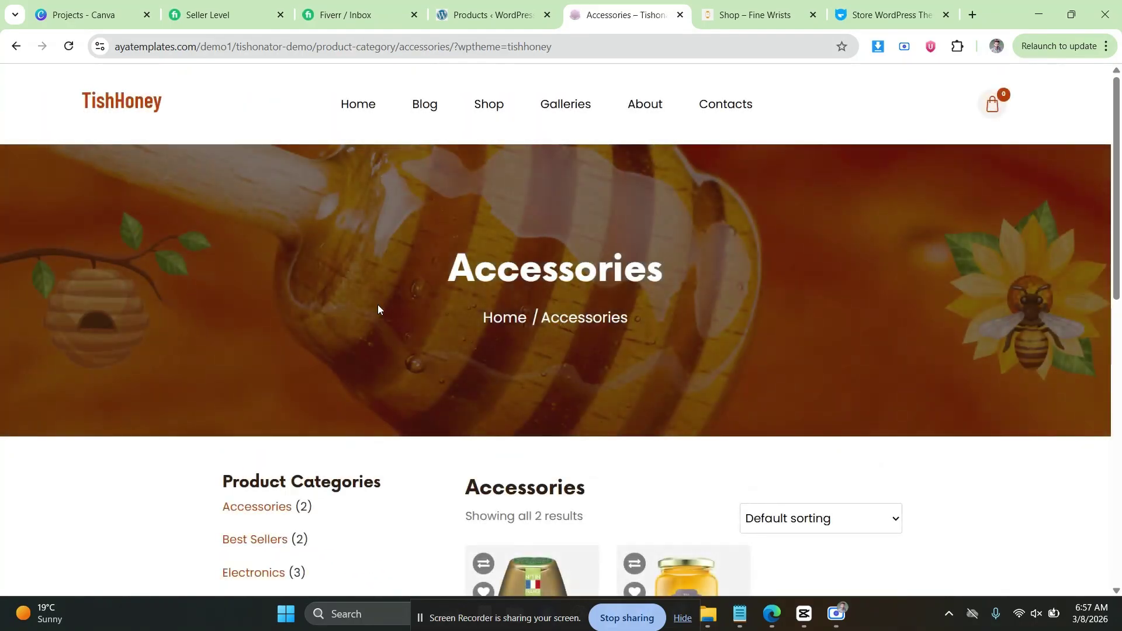
scroll(401, 304, down, 10)
scroll(403, 304, up, 6)
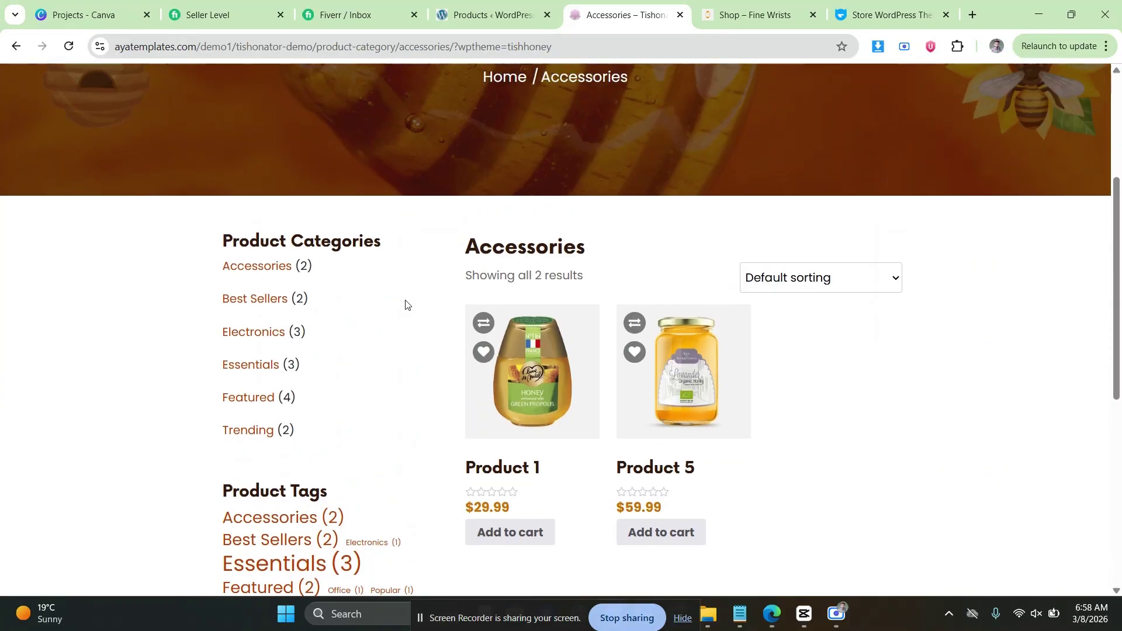
scroll(406, 304, up, 4)
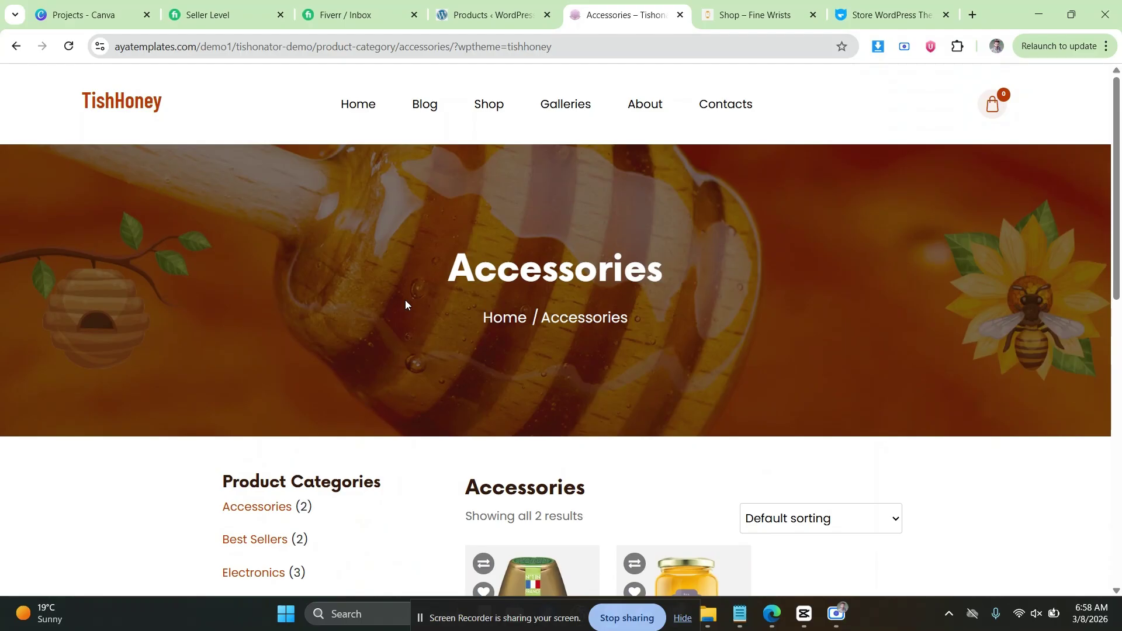
click(490, 112)
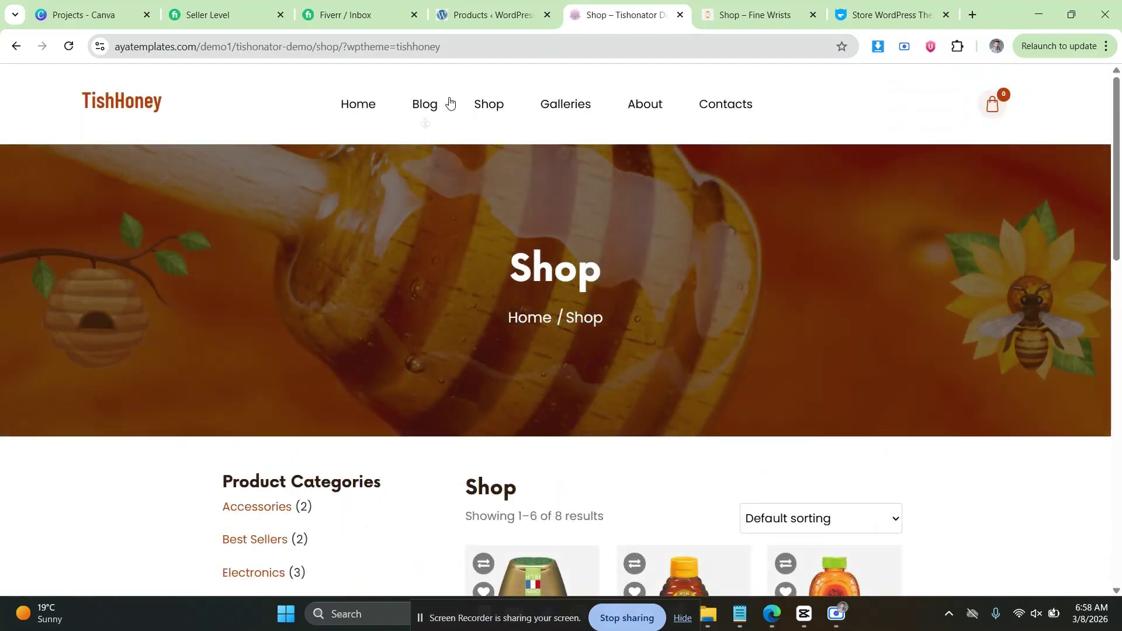
Switch to the WordPress products admin page and open Elementor's Theme Builder in a new browser tab.
click(494, 15)
scroll(216, 309, down, 3)
scroll(202, 286, up, 3)
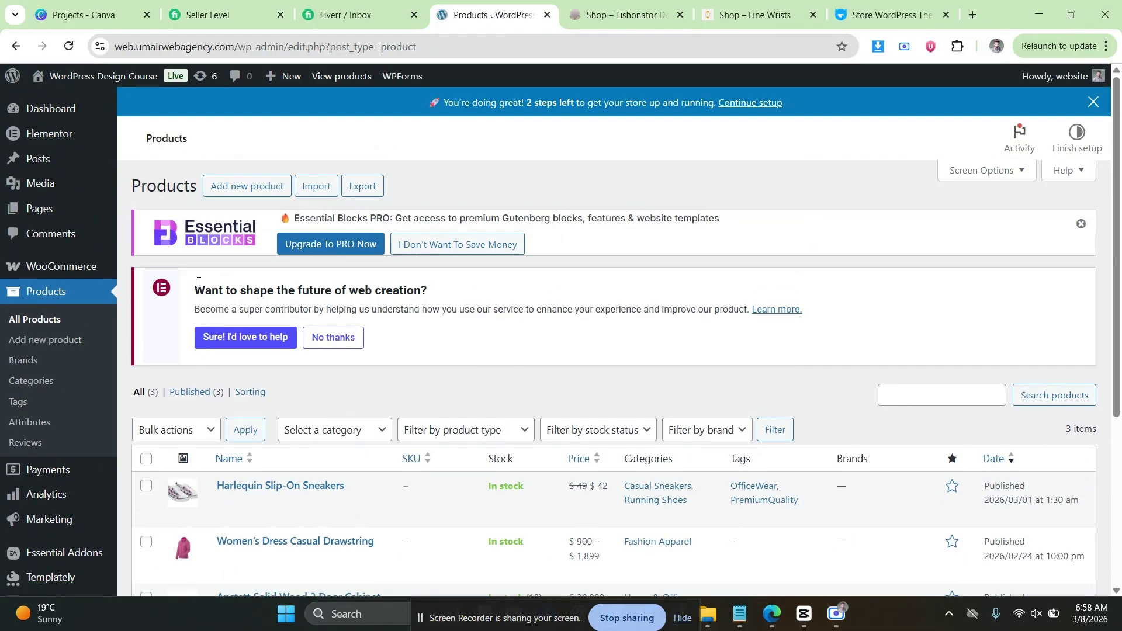
mouse_move(87, 143)
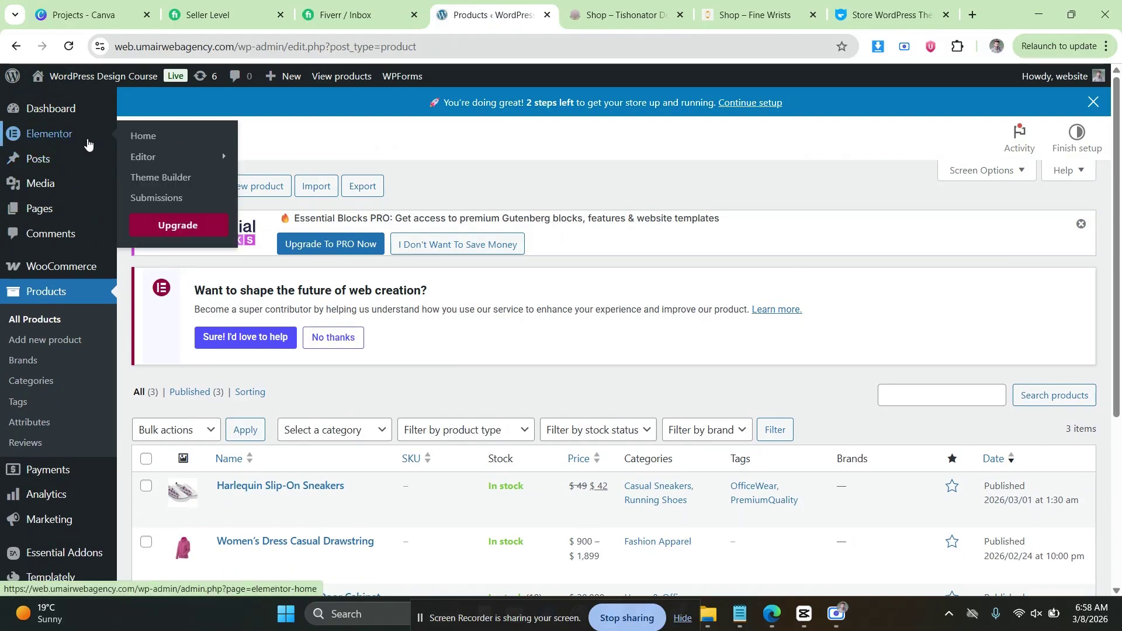
right_click(167, 179)
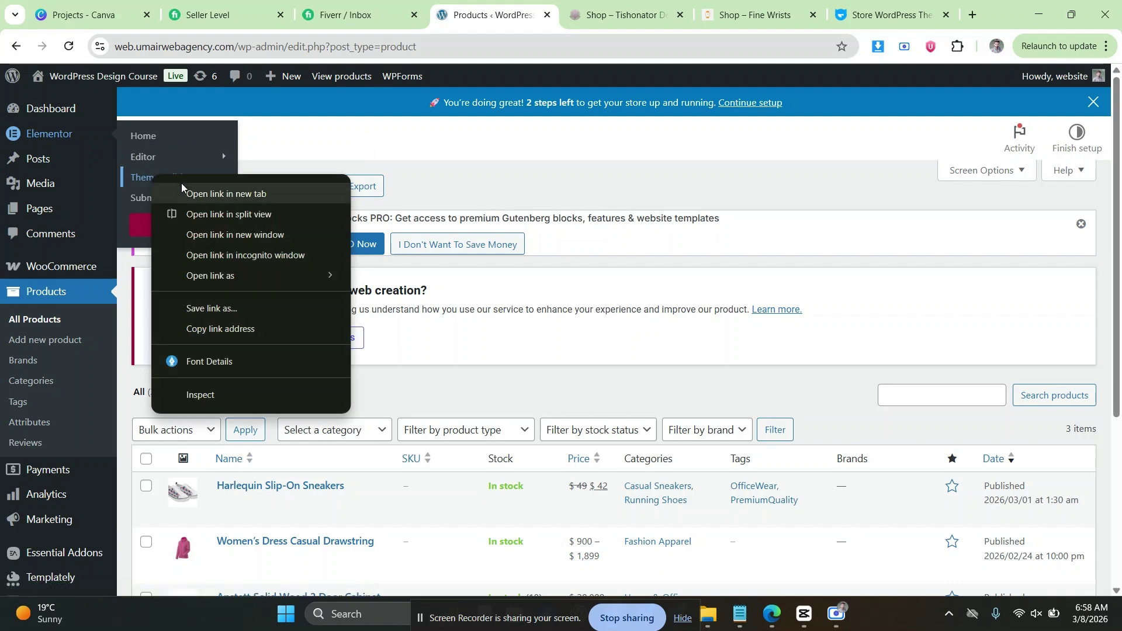
click(202, 192)
click(543, 4)
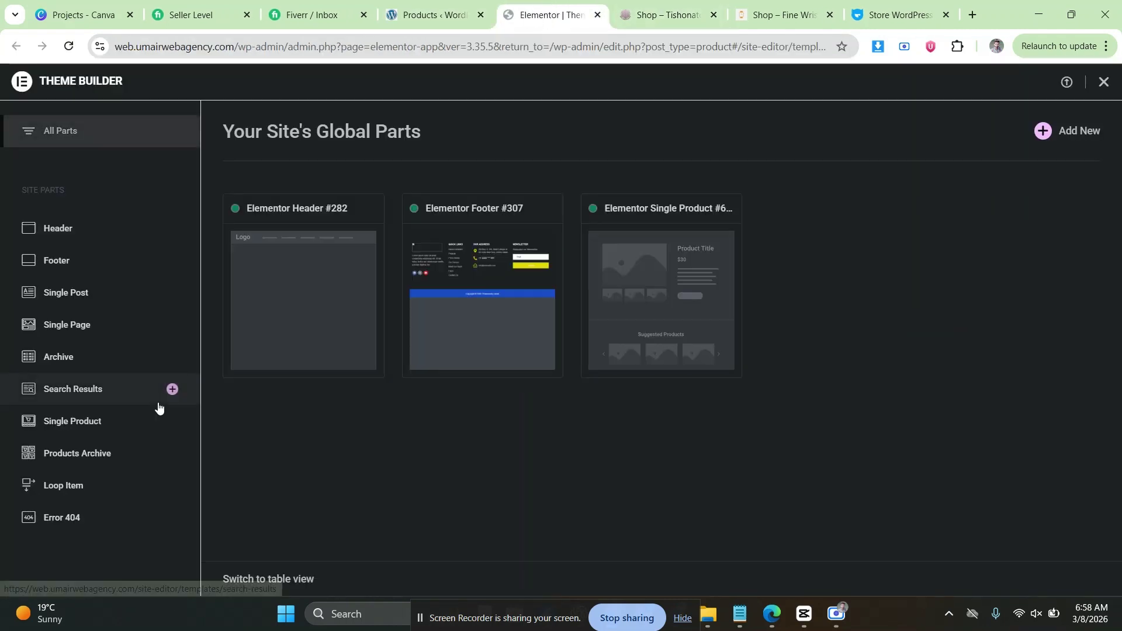
Create a new Products Archive template in the Theme Builder and dismiss the template library to start blank.
click(79, 461)
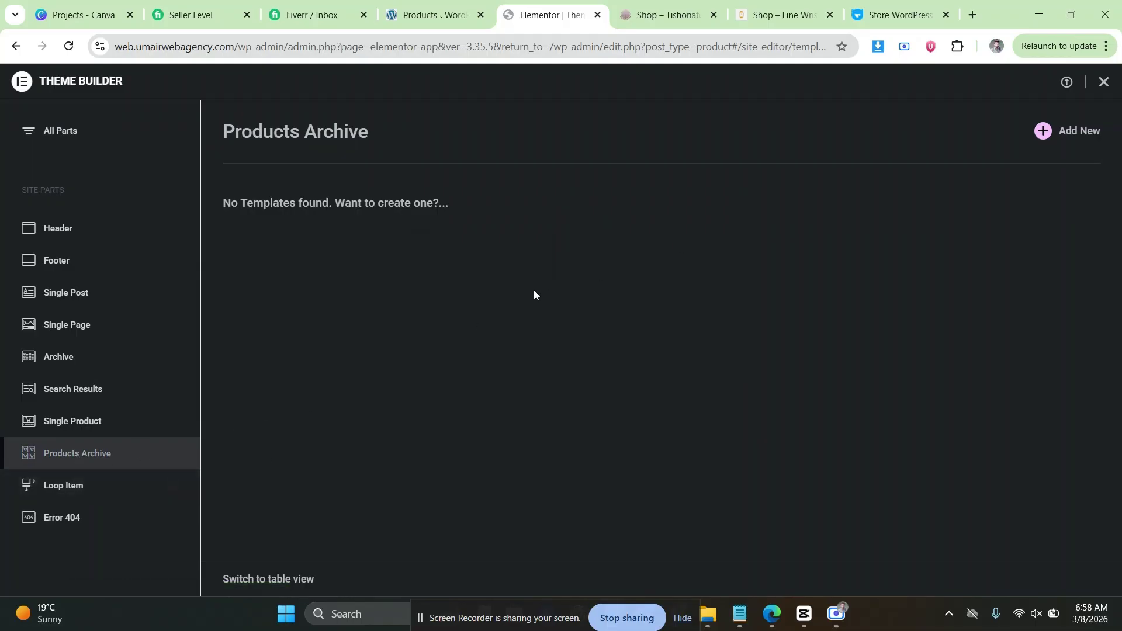
click(1073, 136)
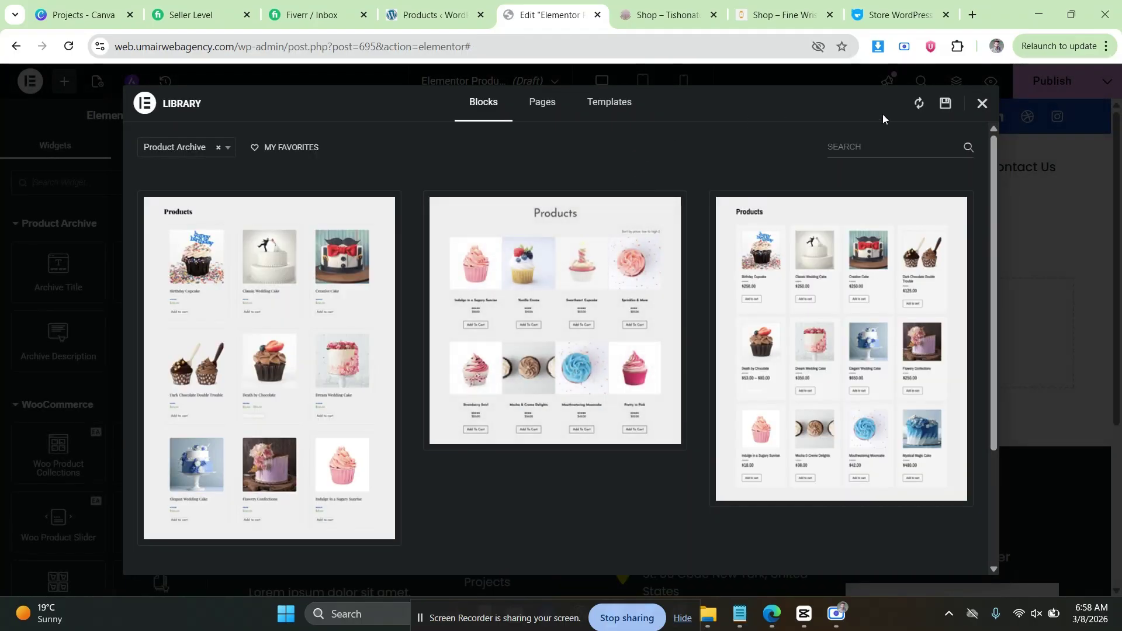
click(982, 103)
scroll(607, 306, down, 1)
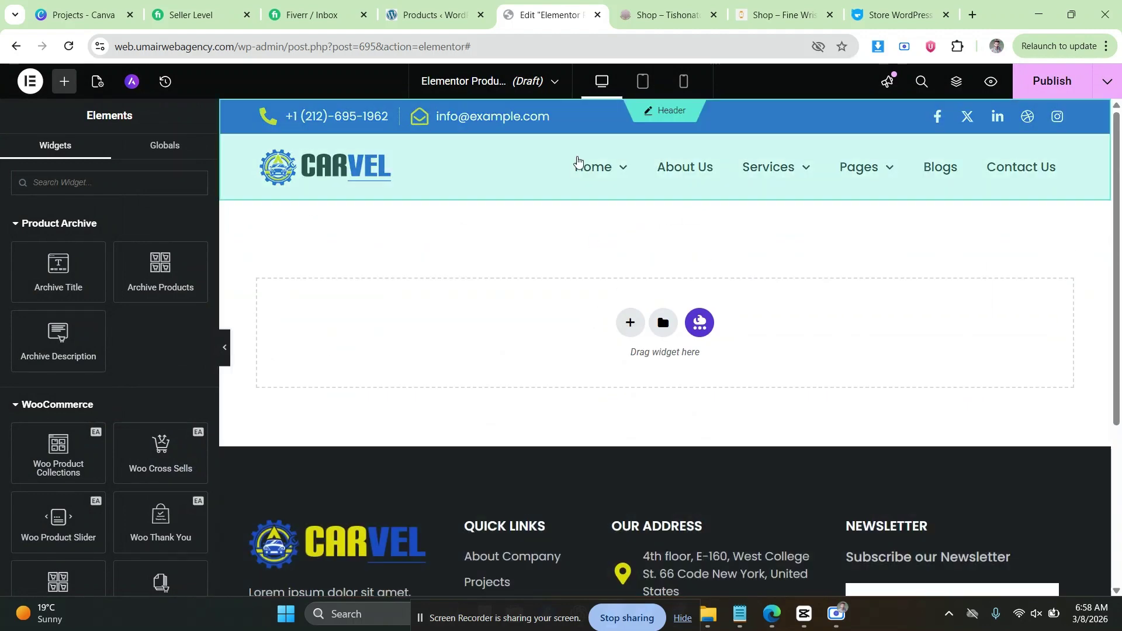
Download the honey banner image from the TishHoney demo shop page with the image downloader extension.
click(661, 5)
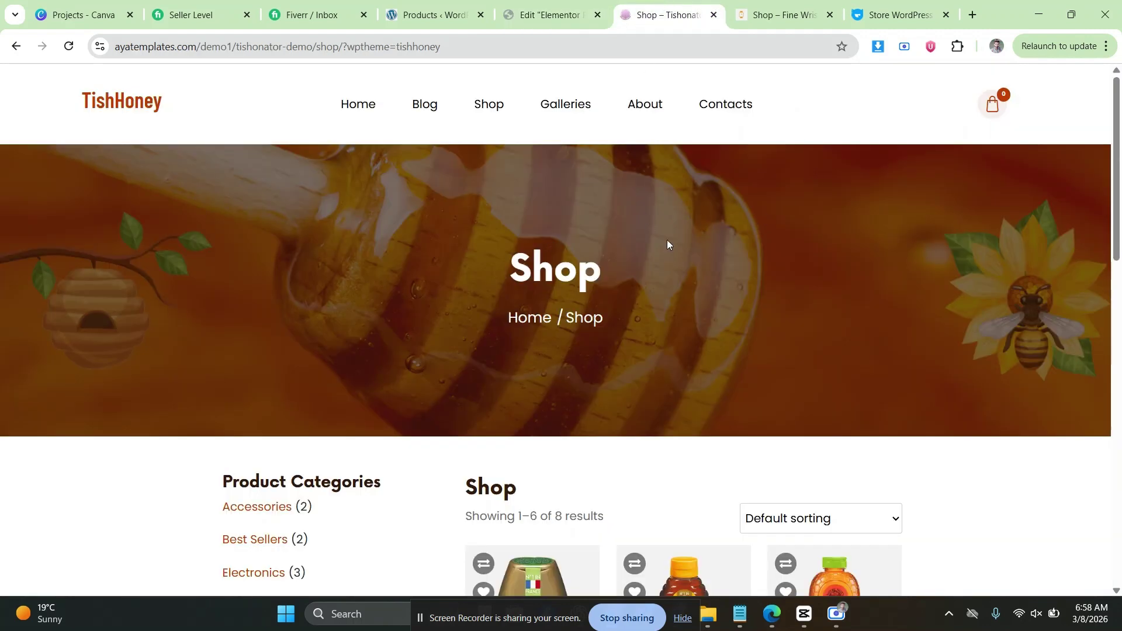
click(957, 46)
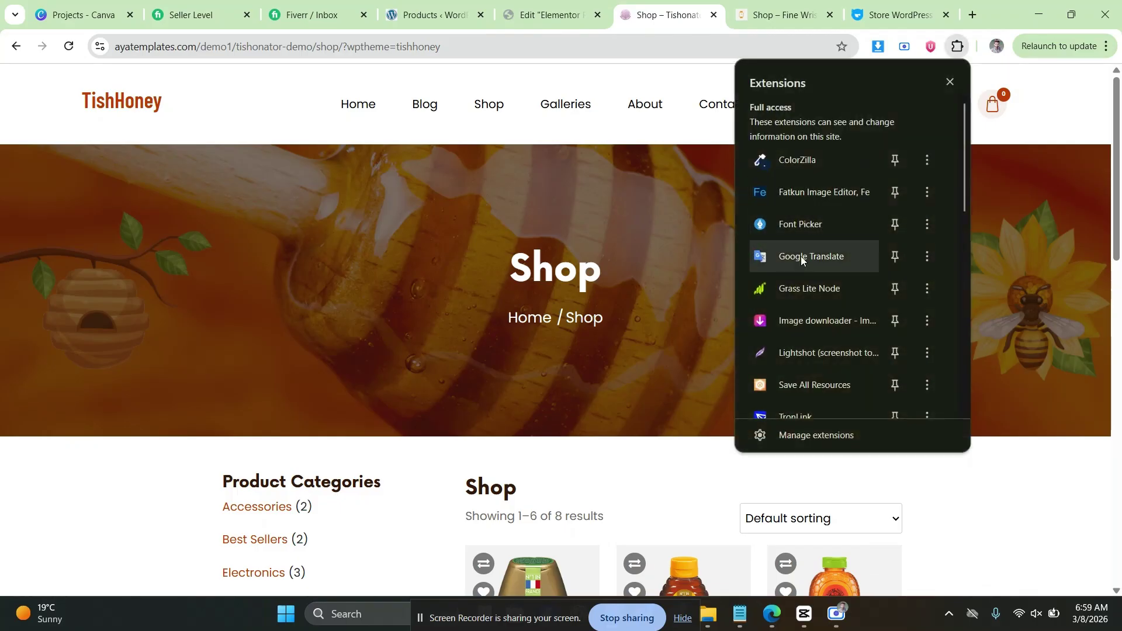
click(878, 46)
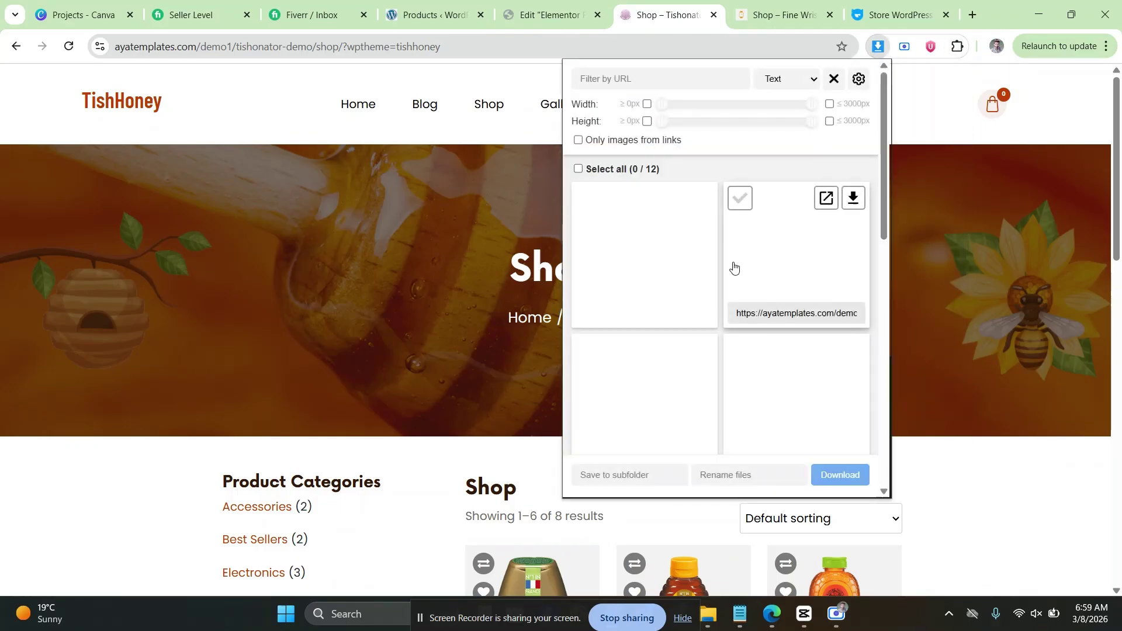
mouse_move(790, 213)
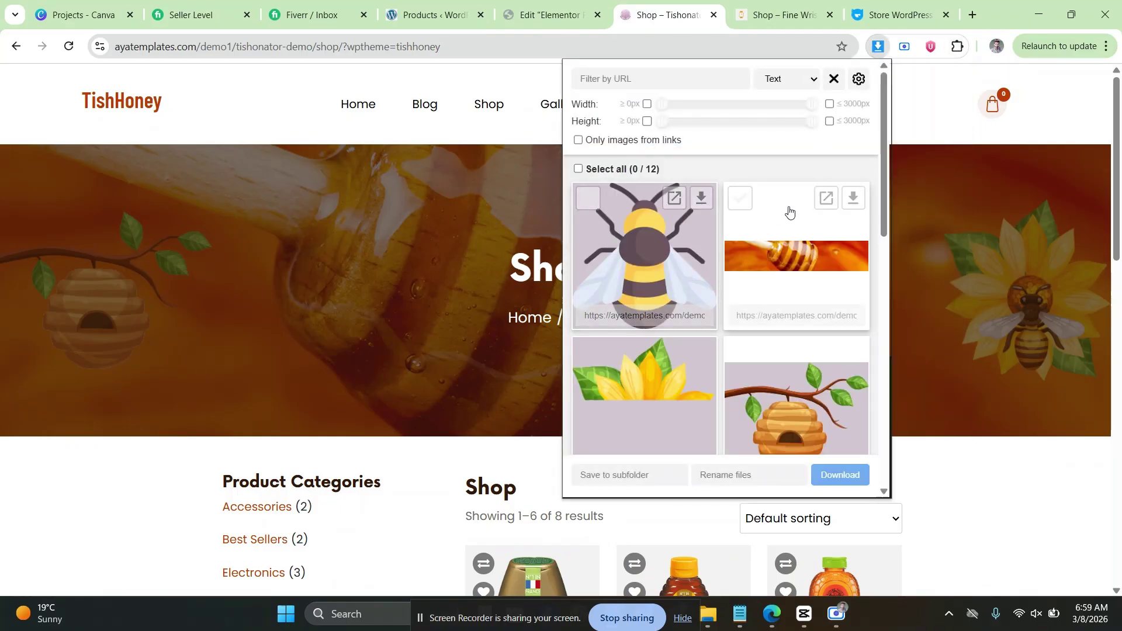
click(852, 200)
Back in the Elementor archive template, add a single-column section with a minimum height of 300 px.
click(550, 14)
click(627, 323)
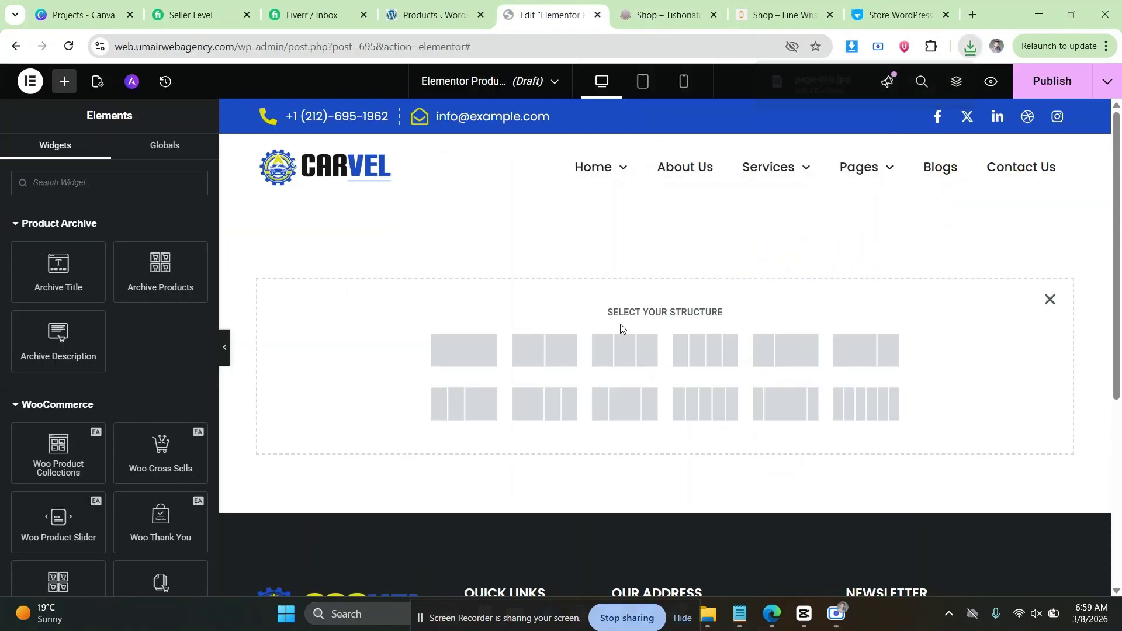
click(444, 360)
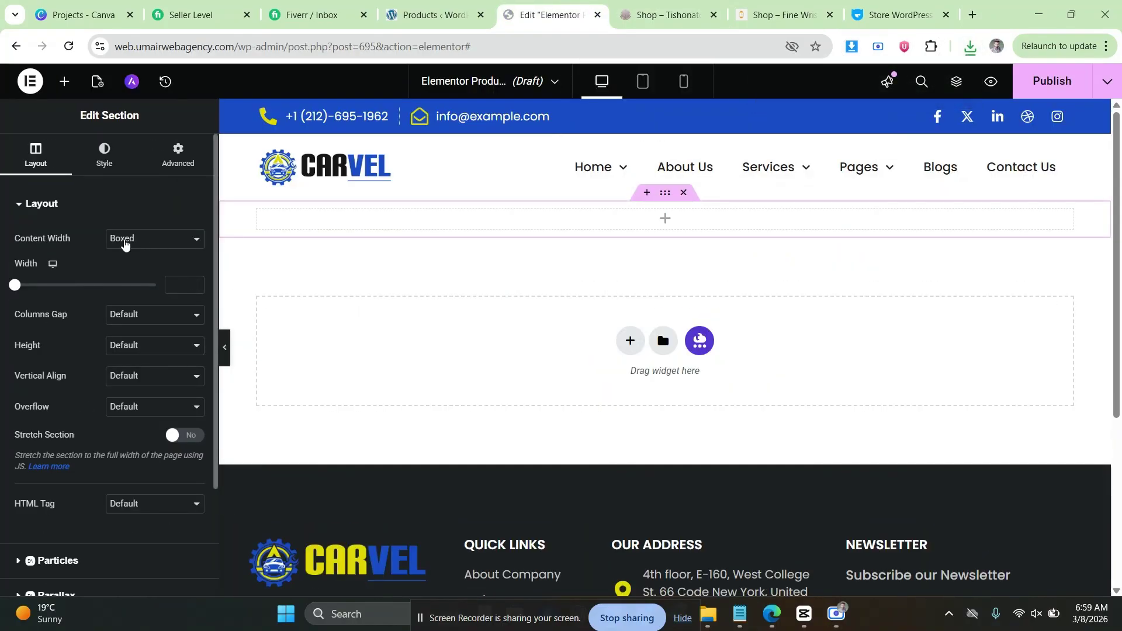
click(138, 346)
click(137, 401)
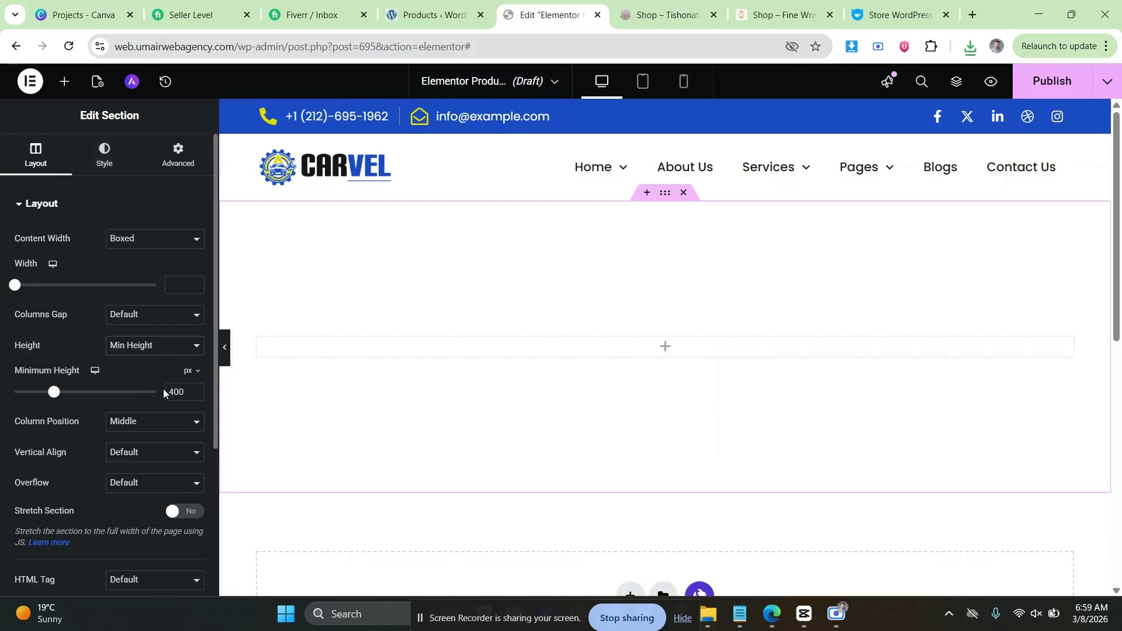
key(BackSpace)
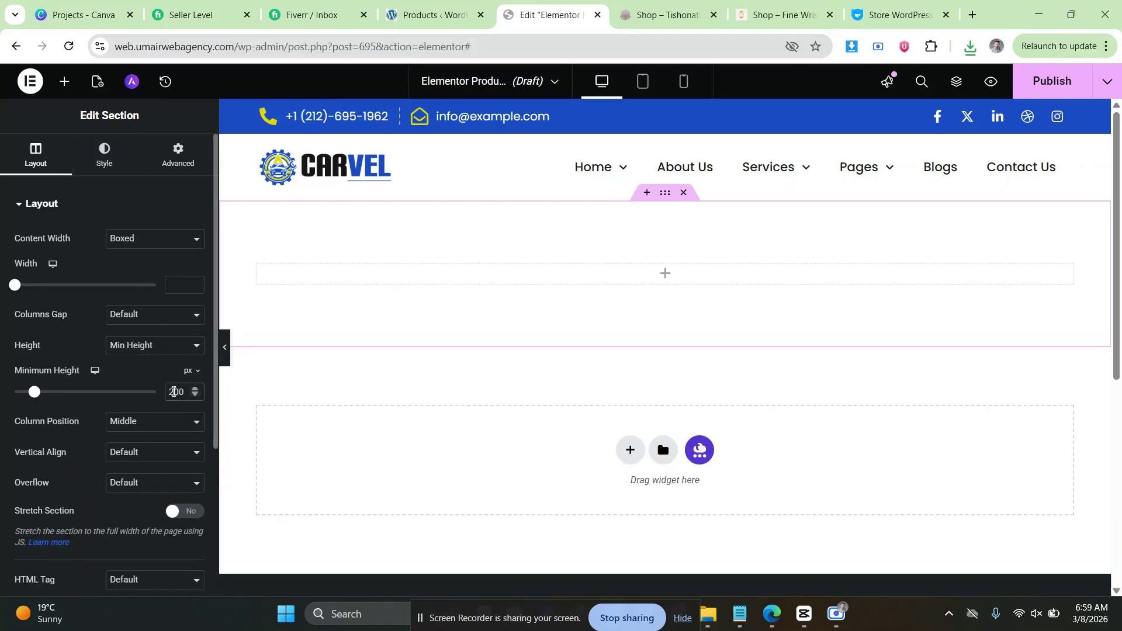
text(3)
Give the section a classic background using the uploaded page-title.jpg image.
click(104, 155)
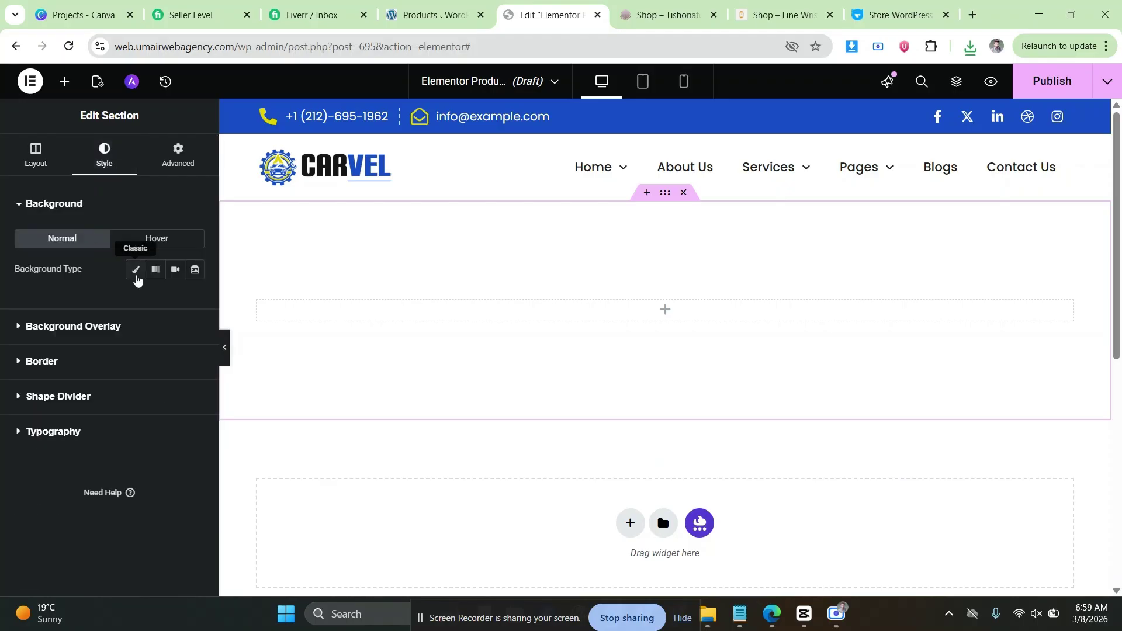
click(139, 251)
click(108, 376)
click(206, 134)
click(633, 333)
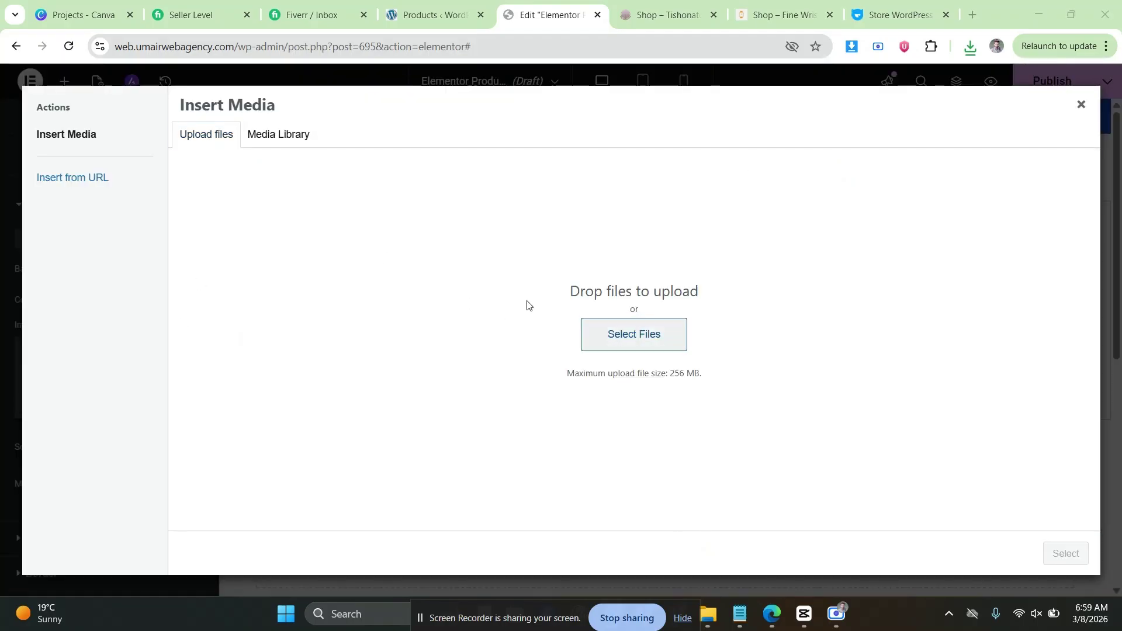
click(184, 139)
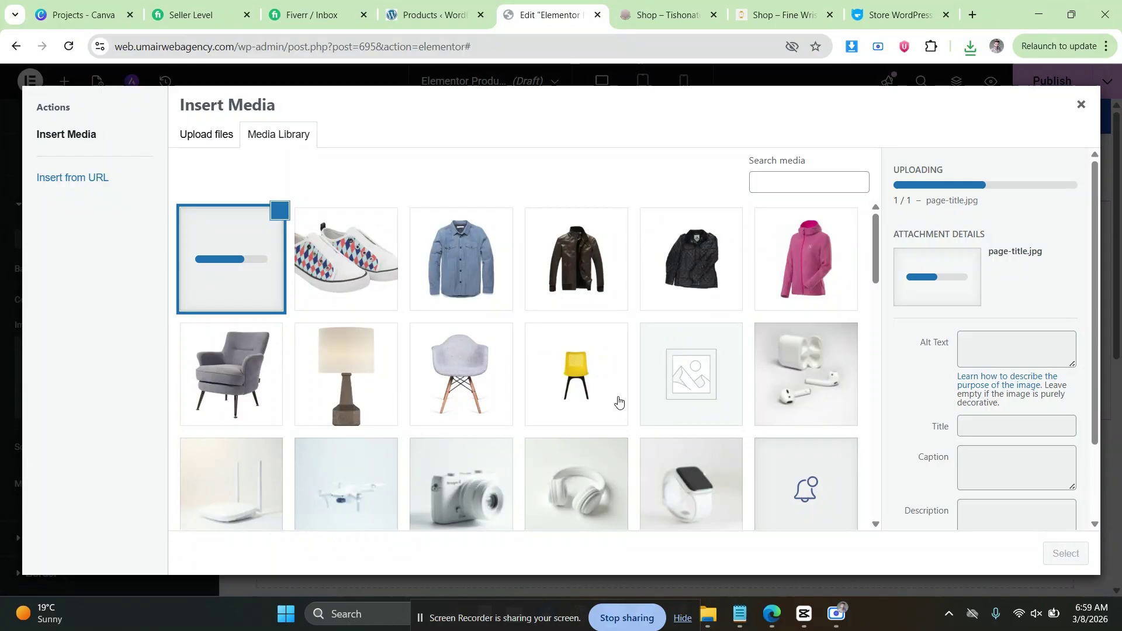
click(993, 569)
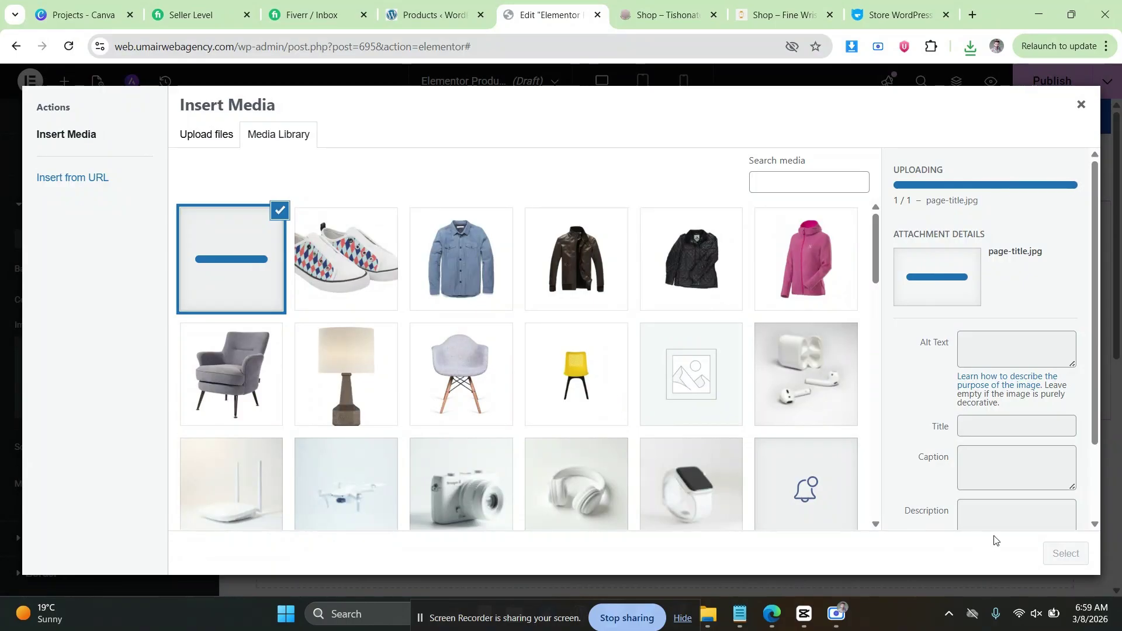
click(1065, 555)
Set the section's background image to Center Center position, No-repeat and Cover display size.
scroll(73, 315, down, 3)
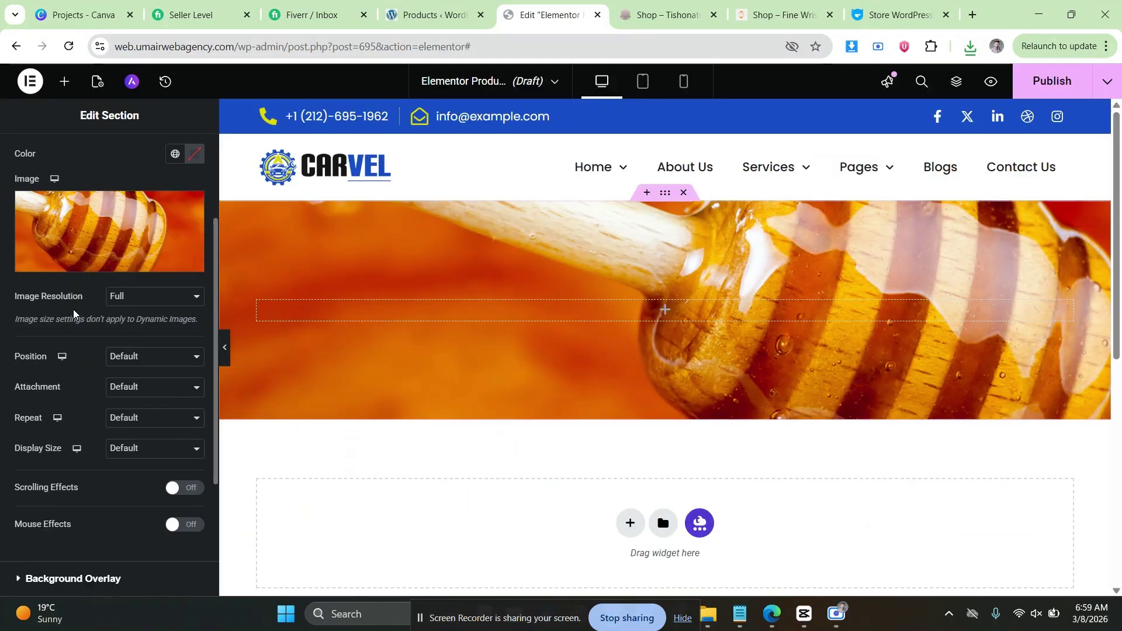
scroll(73, 314, down, 1)
click(151, 283)
click(150, 318)
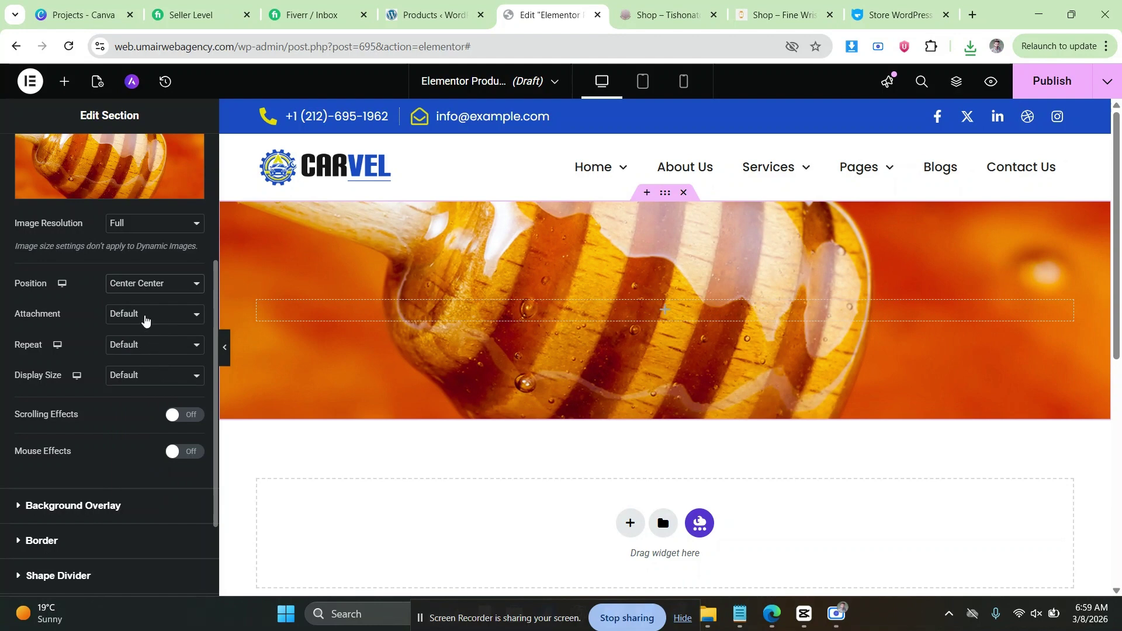
click(145, 319)
click(143, 333)
click(141, 344)
click(143, 381)
click(149, 375)
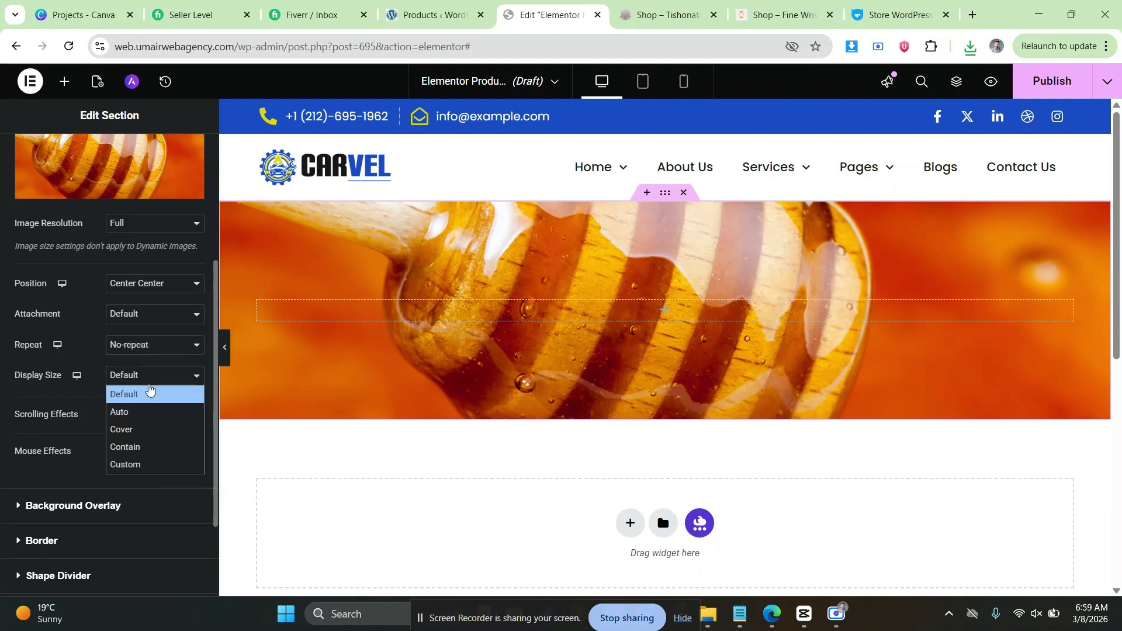
click(140, 429)
Check the banner on the TishHoney demo shop page and increase the section's minimum height to match it.
key(ctrl+Tab)
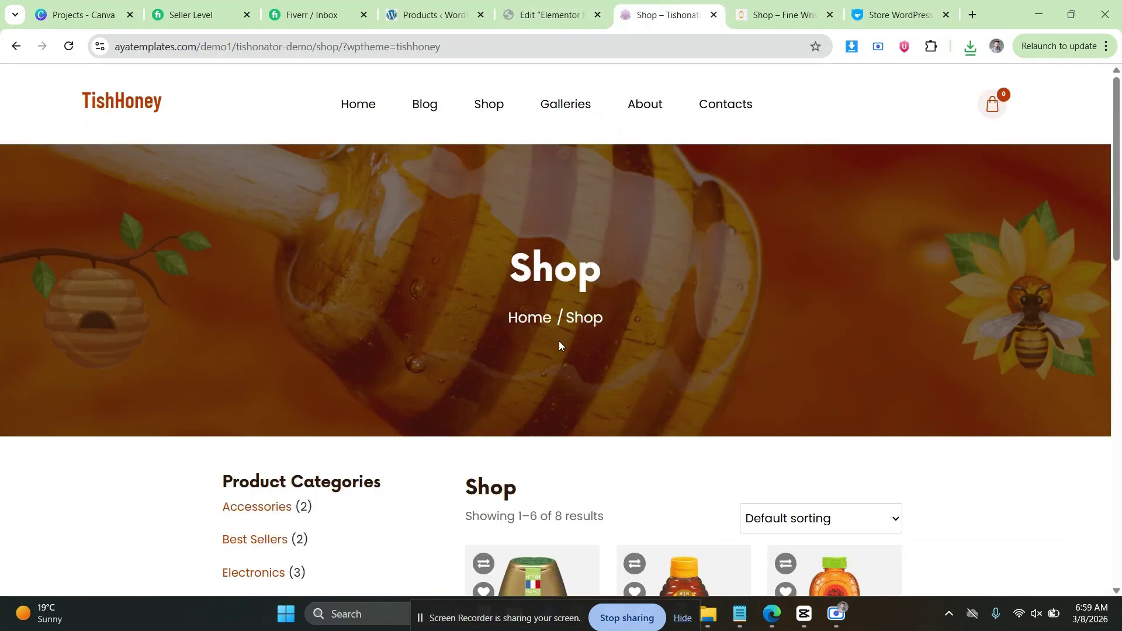
click(584, 9)
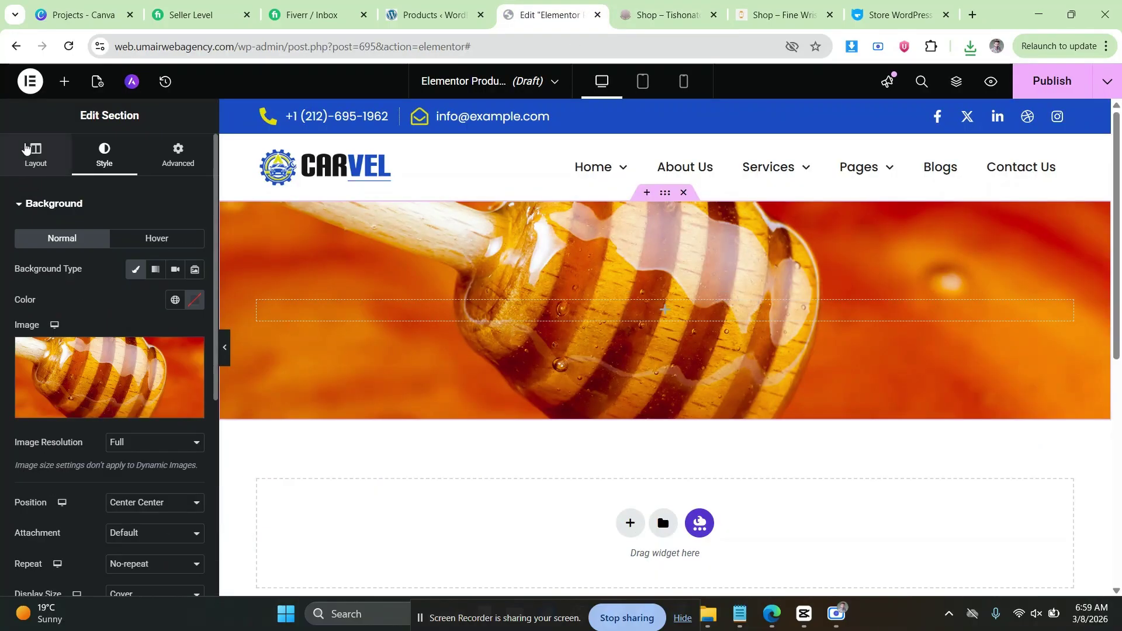
click(26, 149)
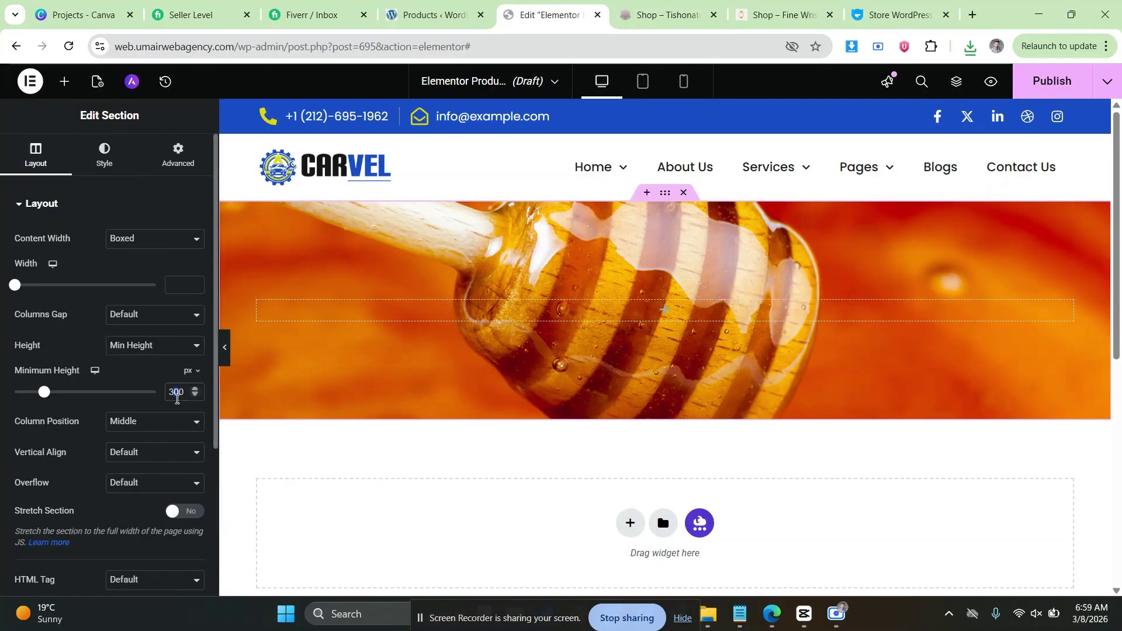
key(ctrl+Tab)
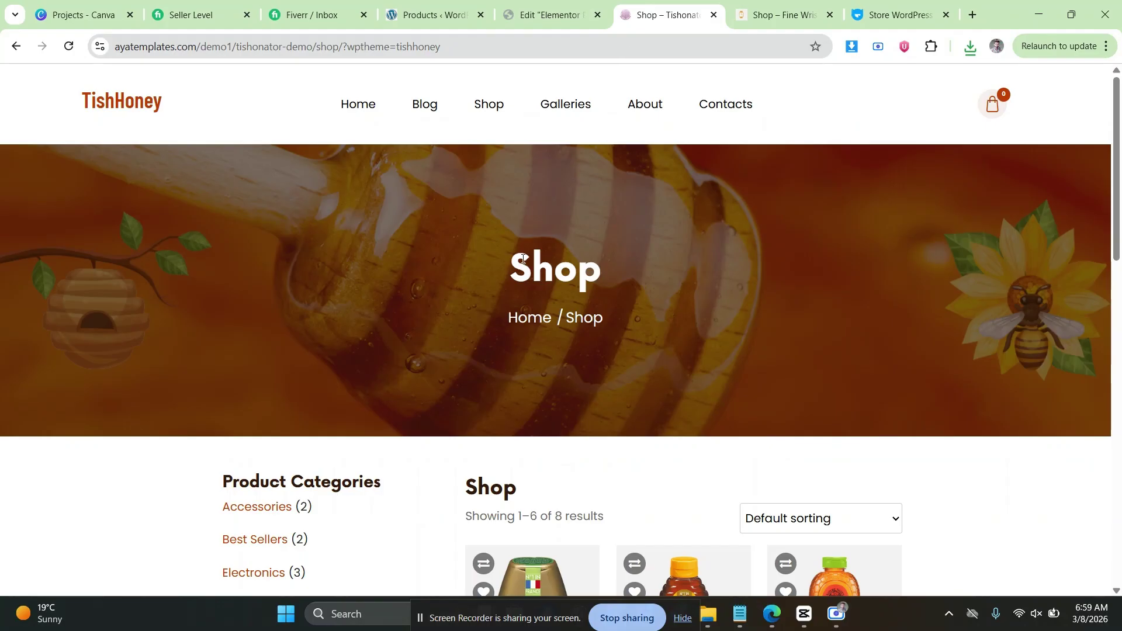
click(549, 15)
Give the banner section a classic background overlay in black (#000000).
click(104, 157)
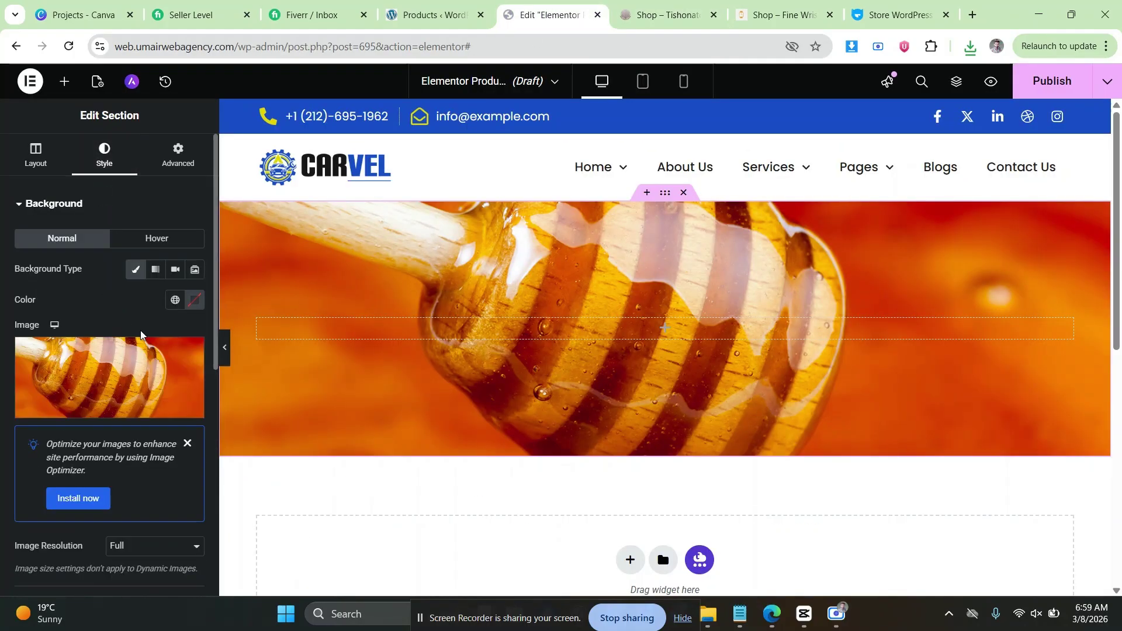
scroll(141, 335, down, 8)
click(108, 386)
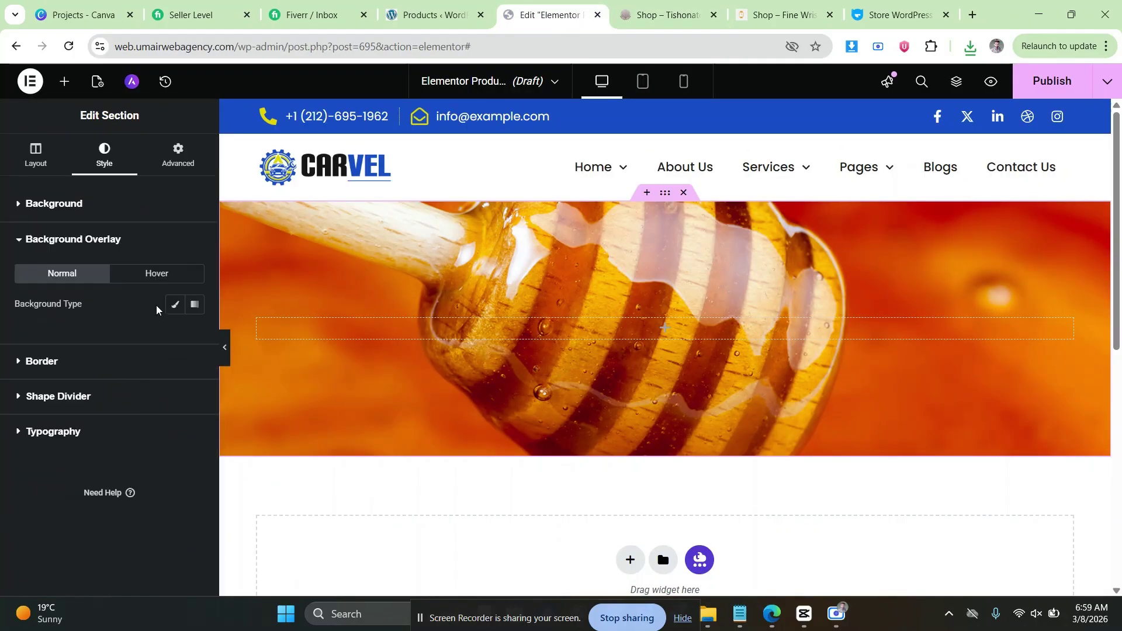
click(175, 304)
click(195, 335)
drag(146, 468, 98, 524)
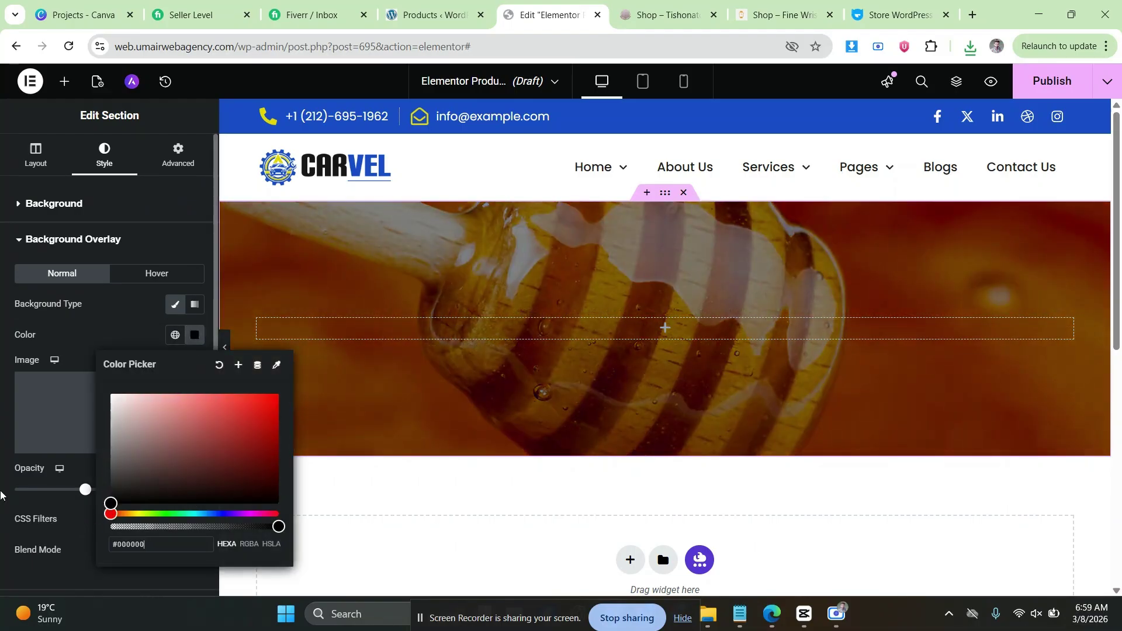
click(2, 495)
Add an Archive Title widget to the banner section and center-align it.
click(64, 82)
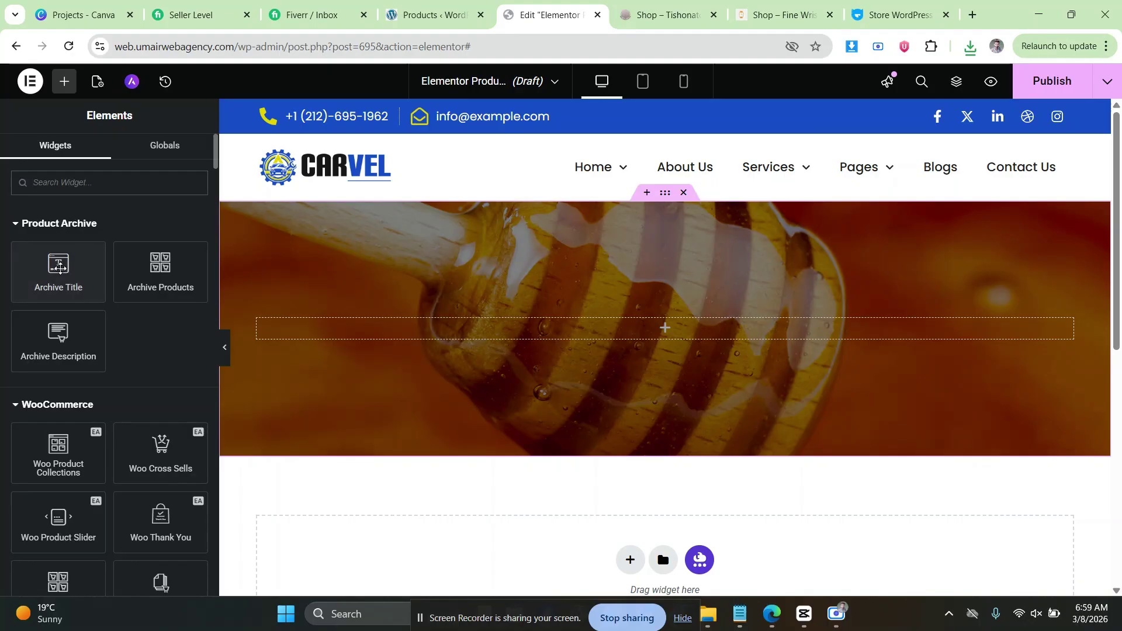
drag(58, 268, 635, 328)
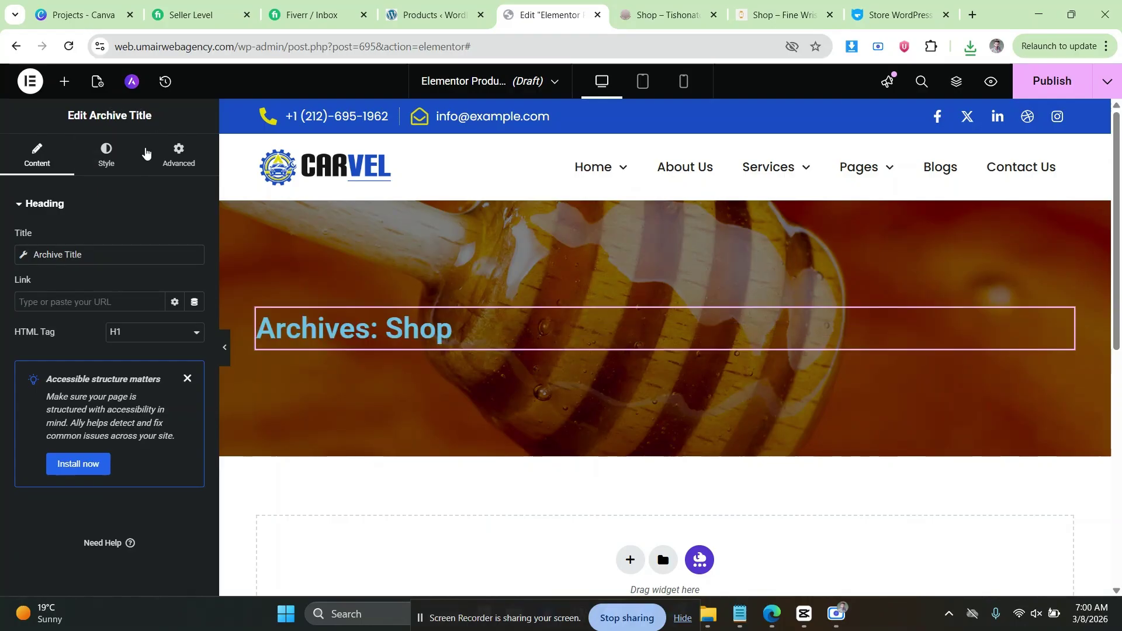
click(134, 155)
click(159, 244)
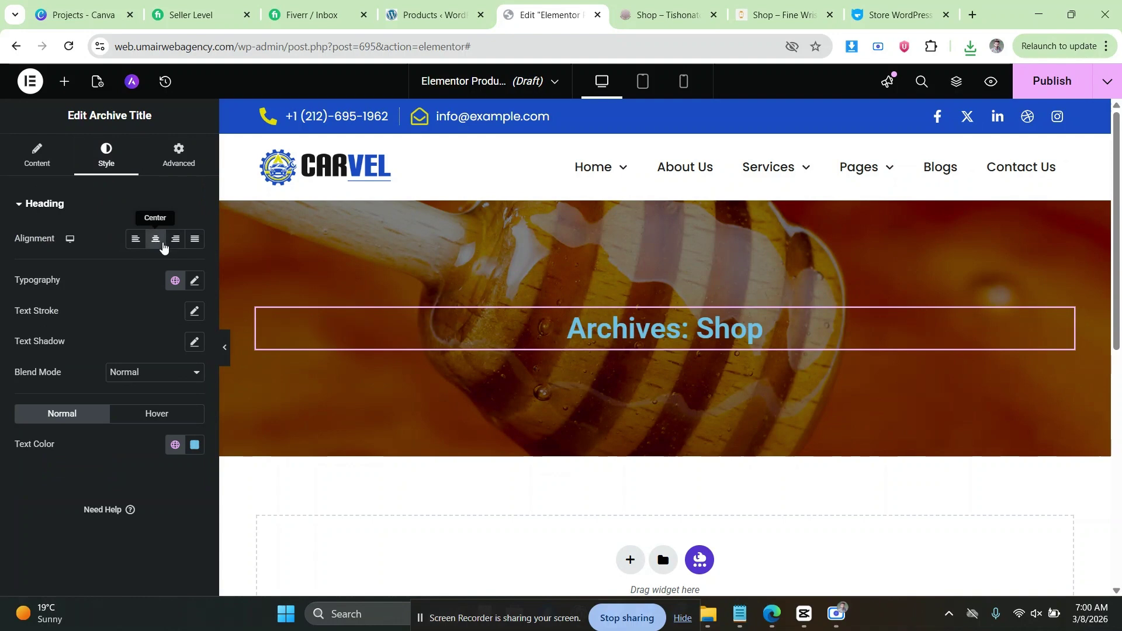
Inspect the font details of the banner's Shop heading on the TishHoney demo page and copy the font name.
click(660, 15)
right_click(542, 267)
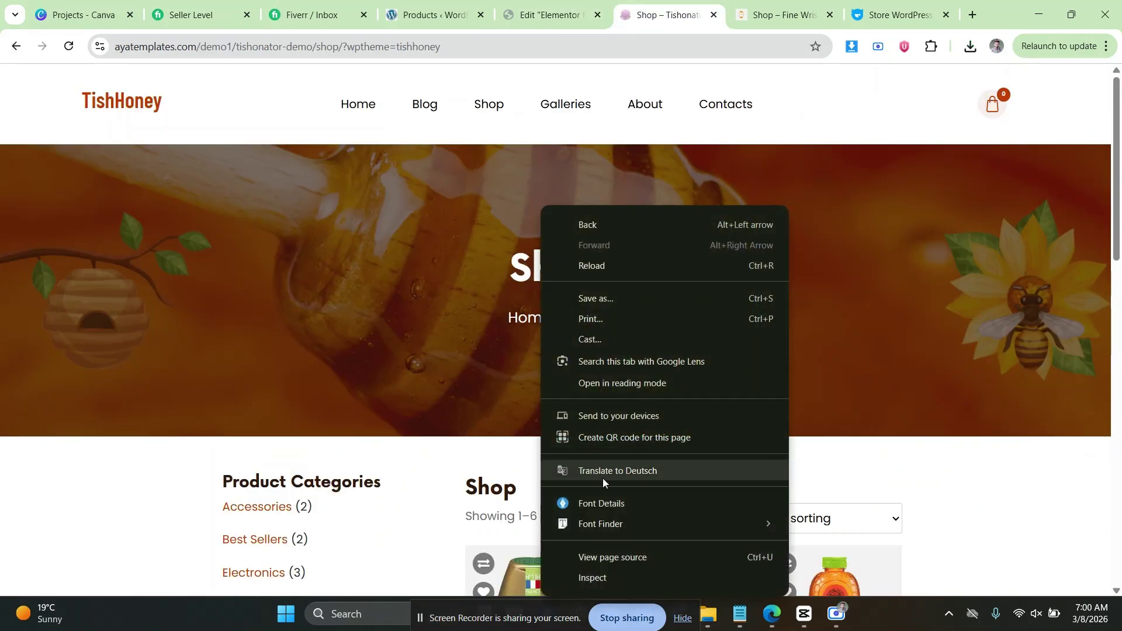
click(602, 503)
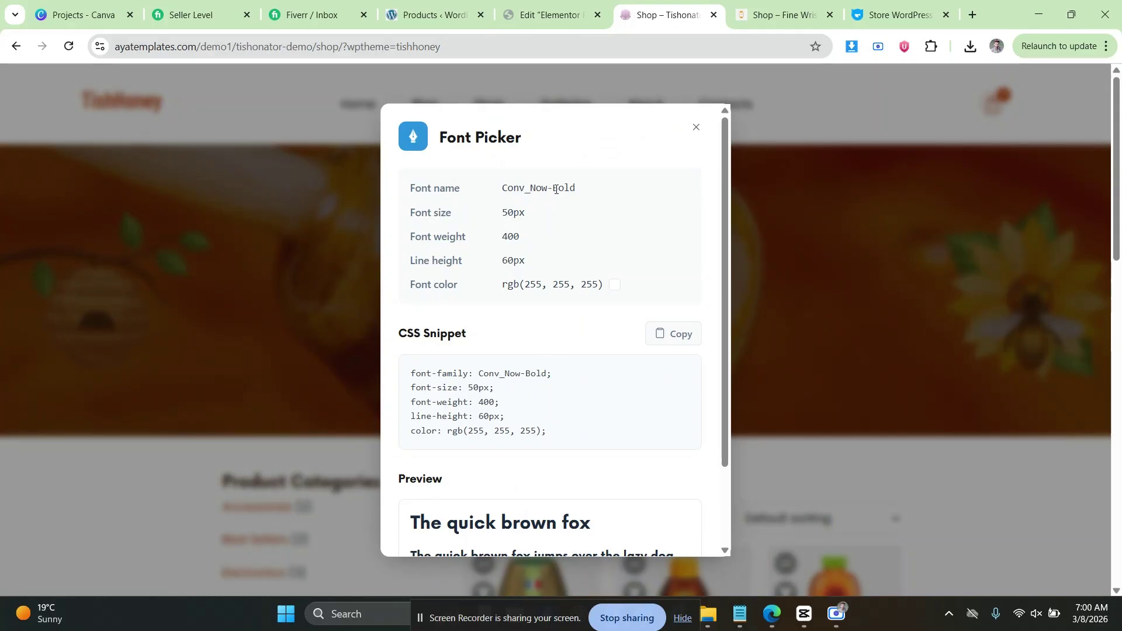
drag(577, 188, 501, 189)
right_click(506, 189)
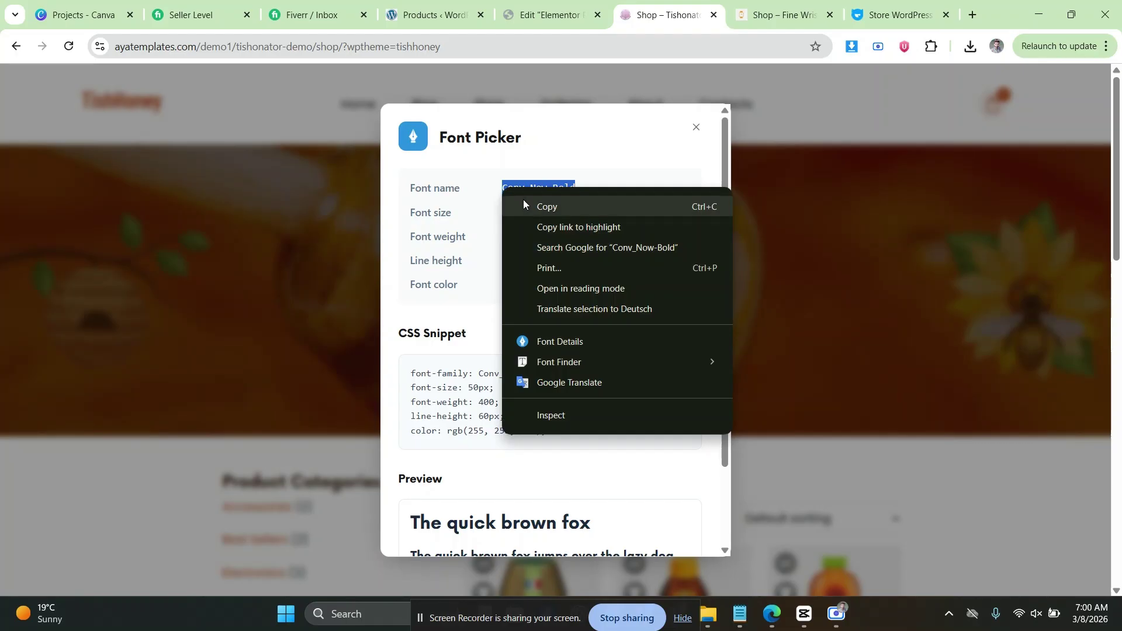
click(524, 205)
Back in the Elementor template, search the archive title's typography font families for "conv".
click(535, 22)
click(195, 281)
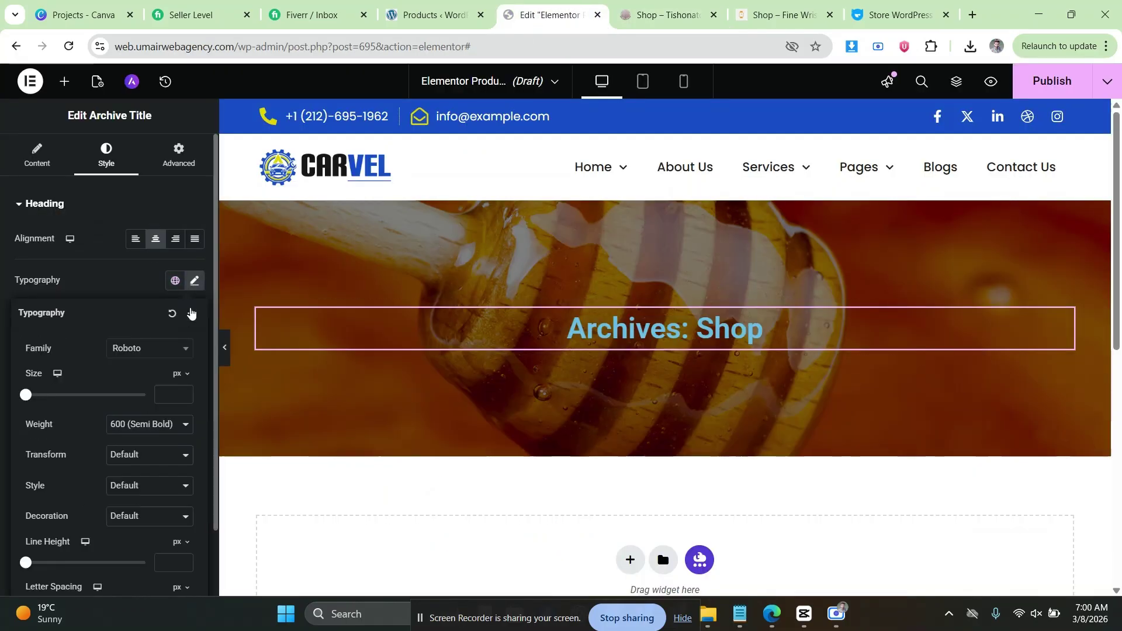
click(158, 351)
text(co)
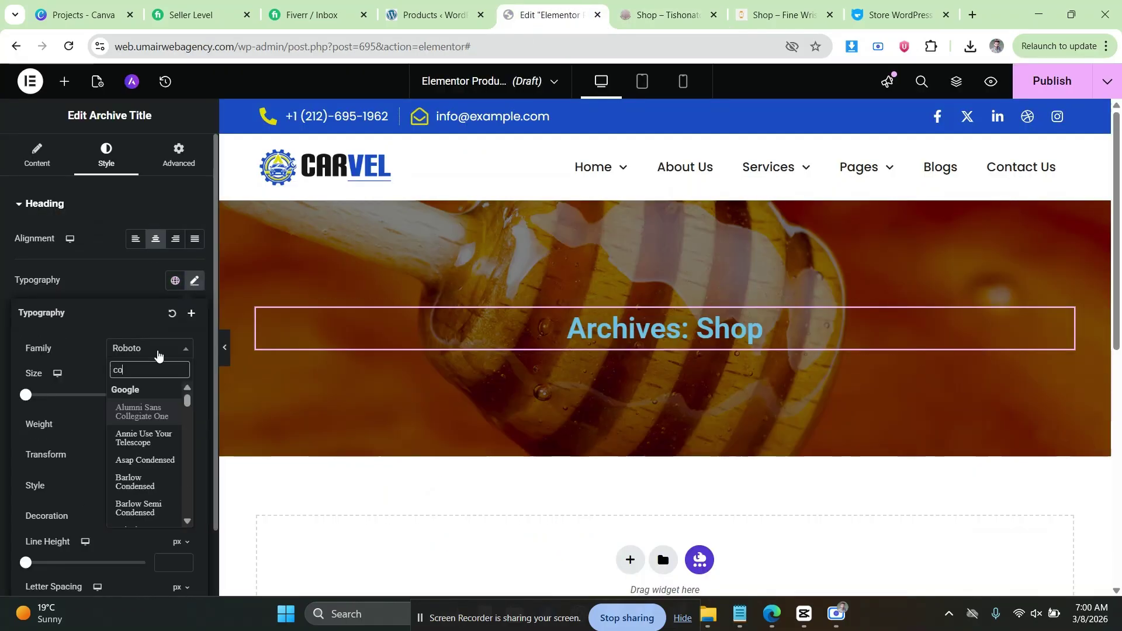
text(n)
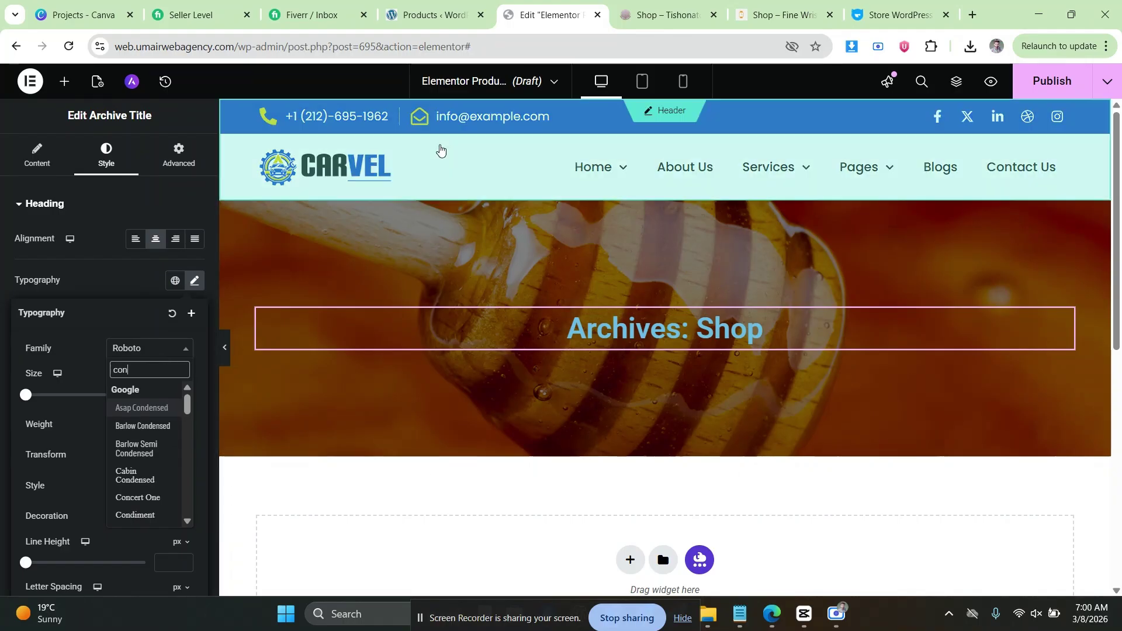
key(ctrl+Tab)
click(535, 24)
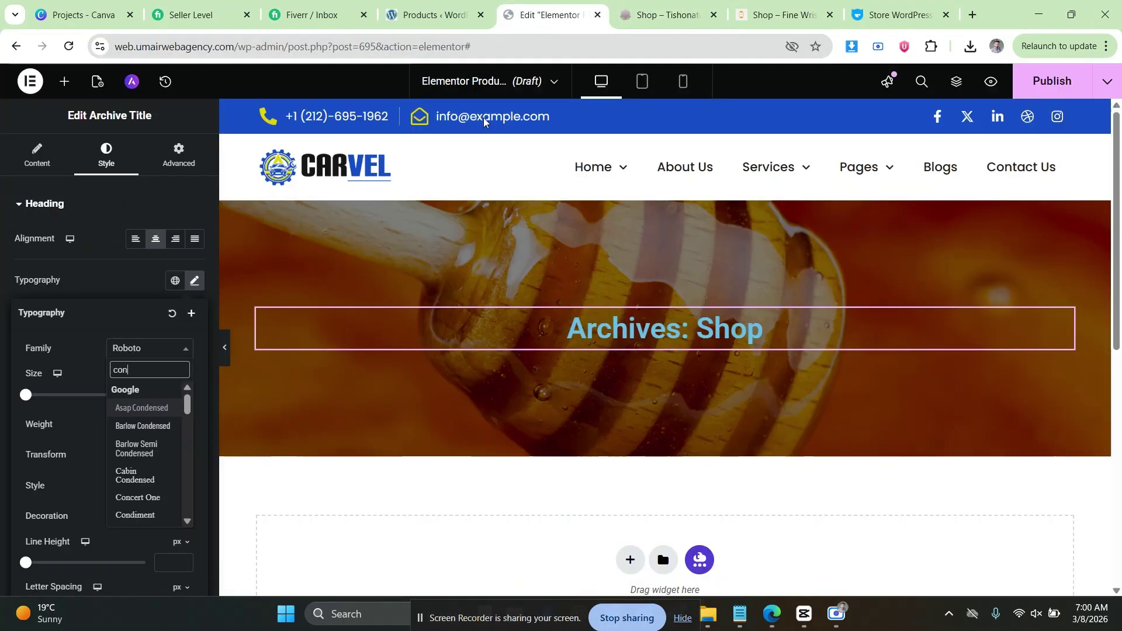
text(v)
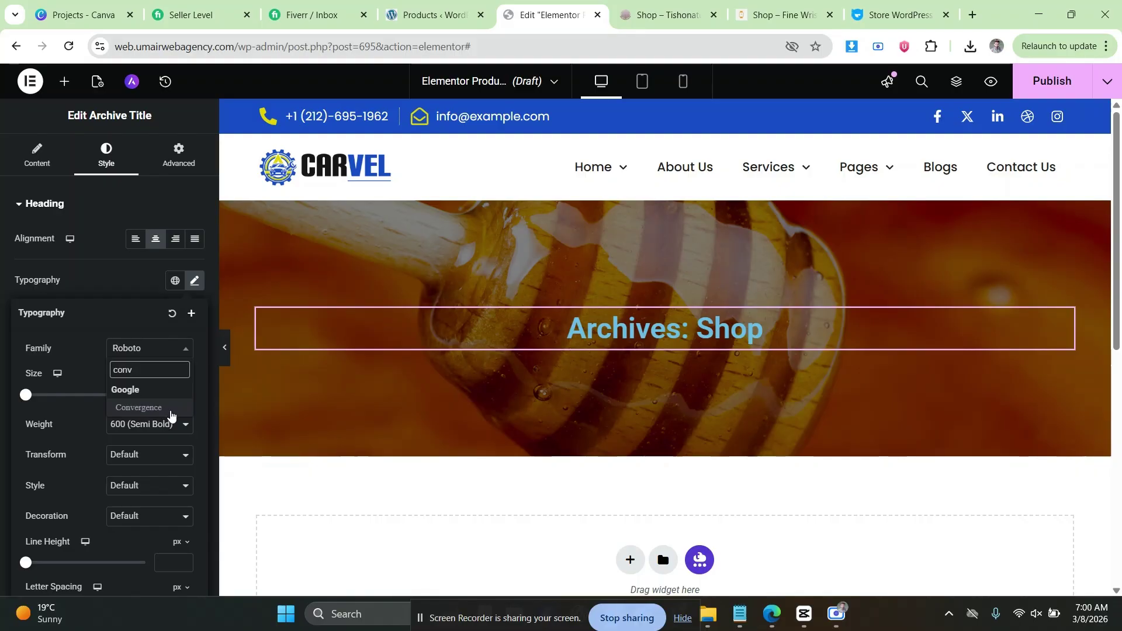
Search Google in a new tab for "conv_now-bold free font download" and look through the results.
click(667, 15)
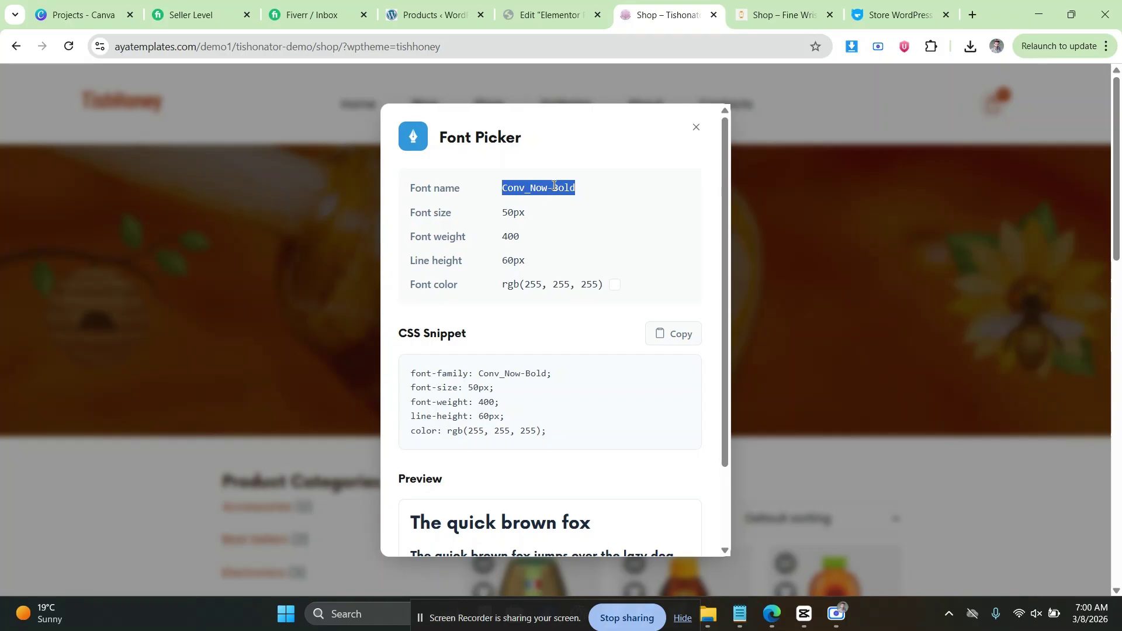
click(971, 19)
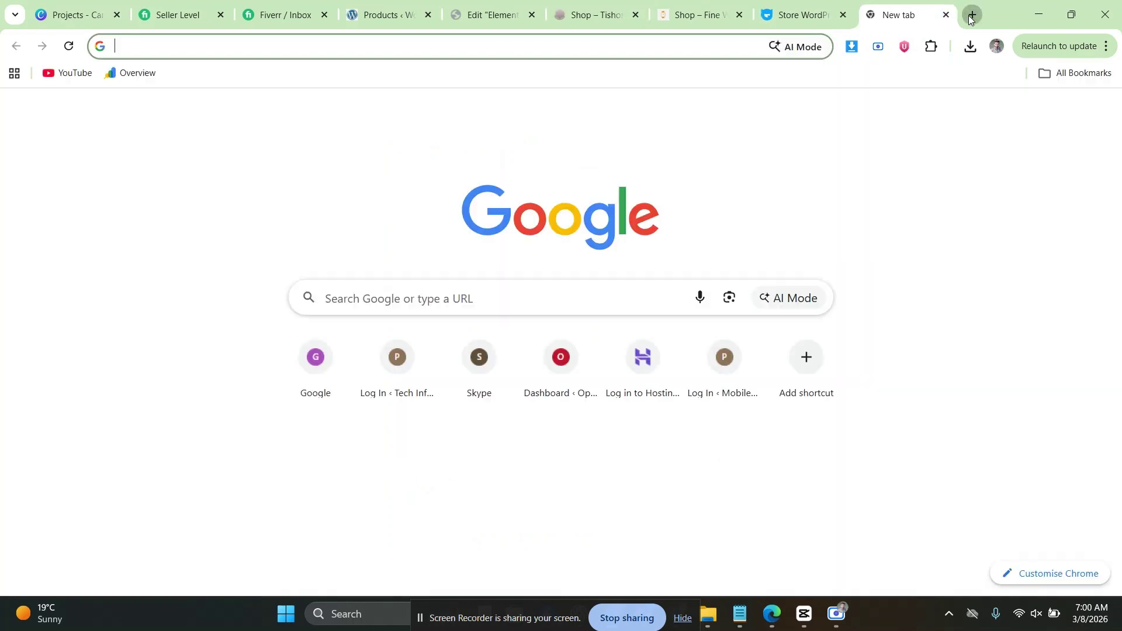
text(Conv_Now-Bold)
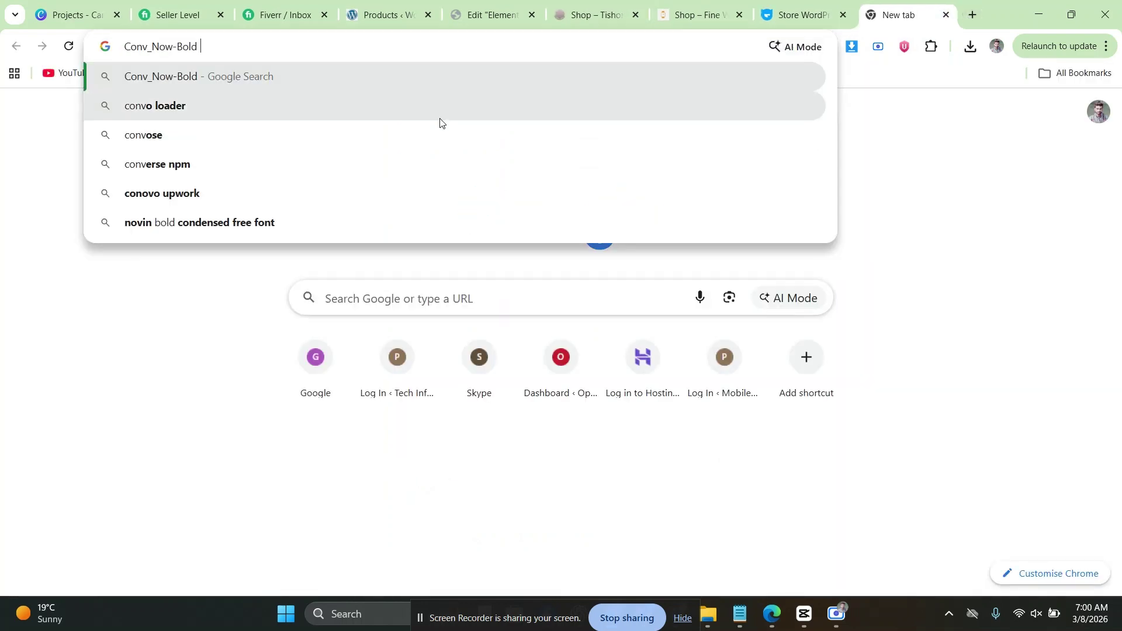
text(free)
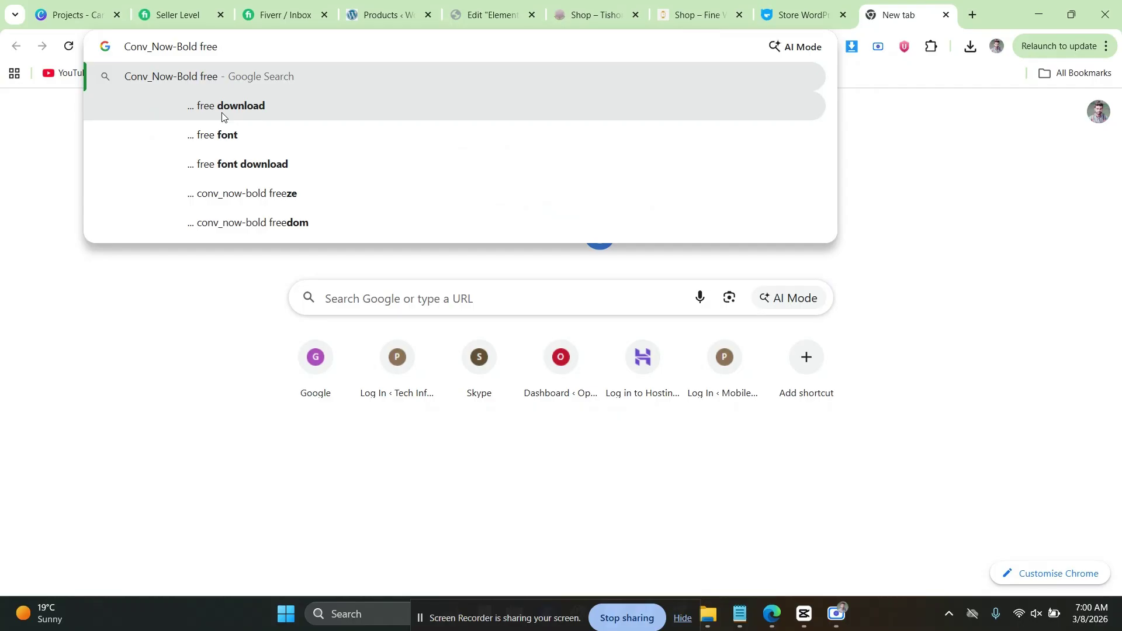
click(246, 163)
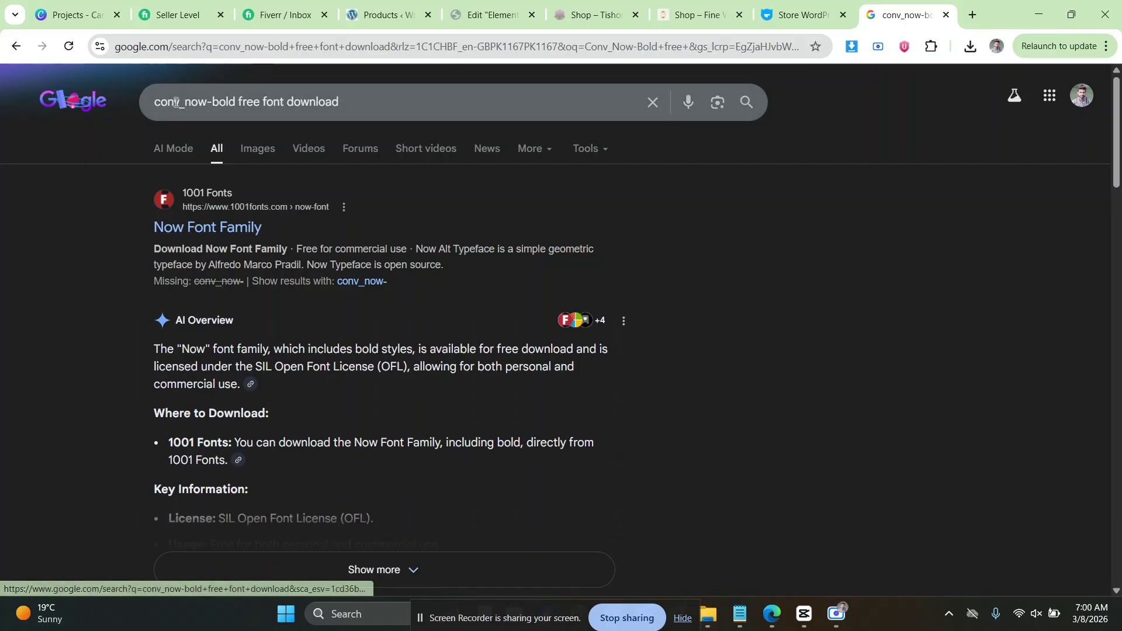
scroll(117, 223, down, 7)
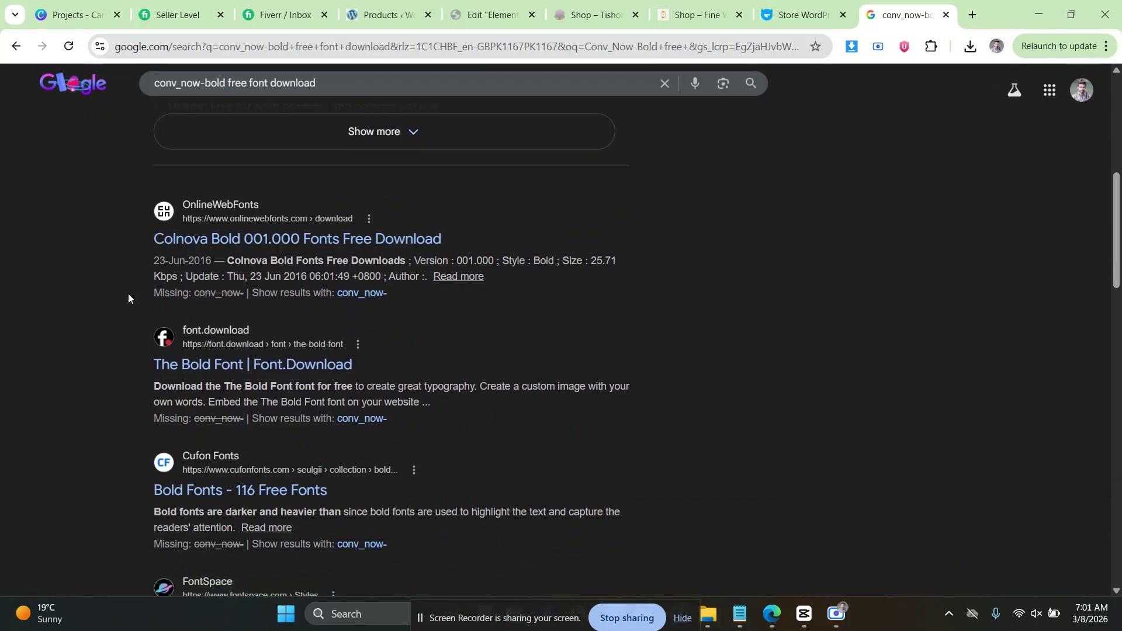
scroll(128, 296, down, 1)
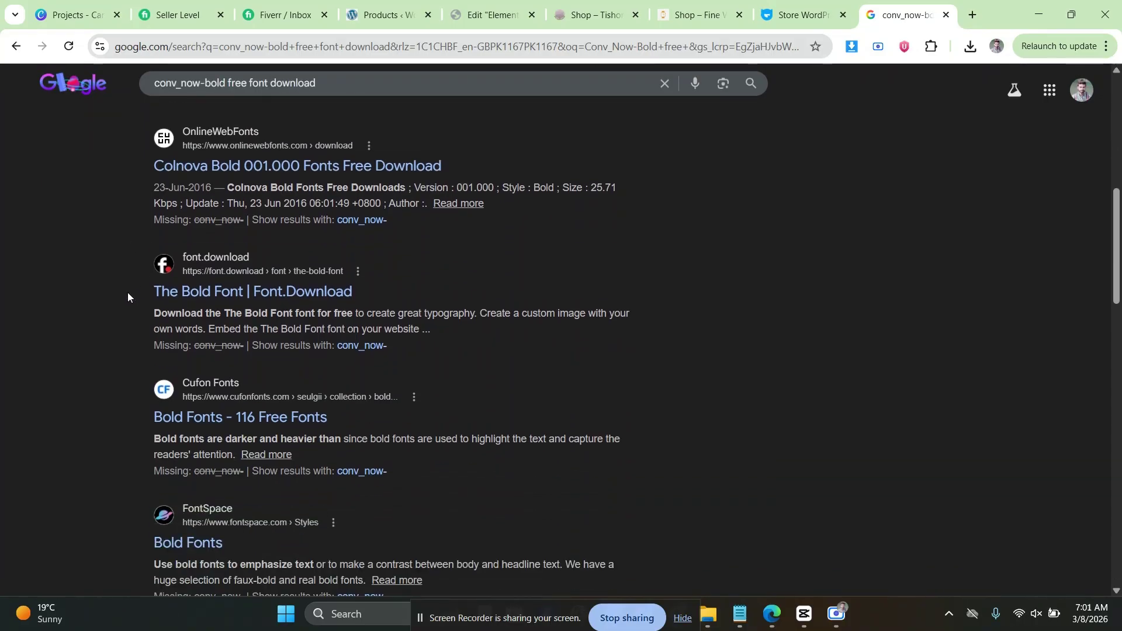
scroll(127, 293, down, 2)
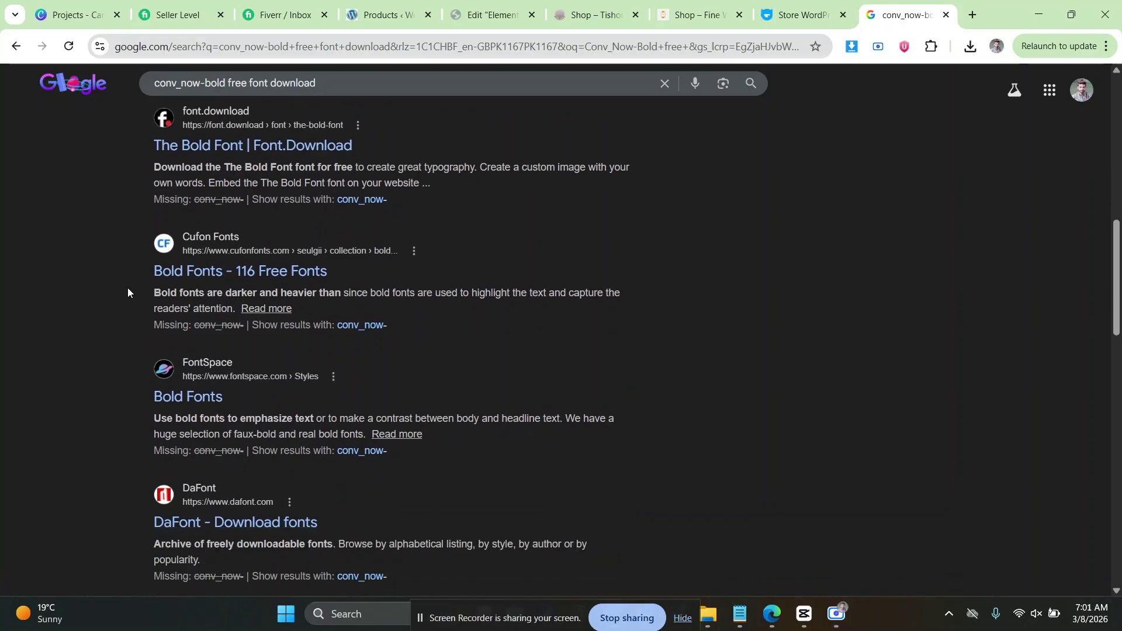
scroll(128, 288, down, 3)
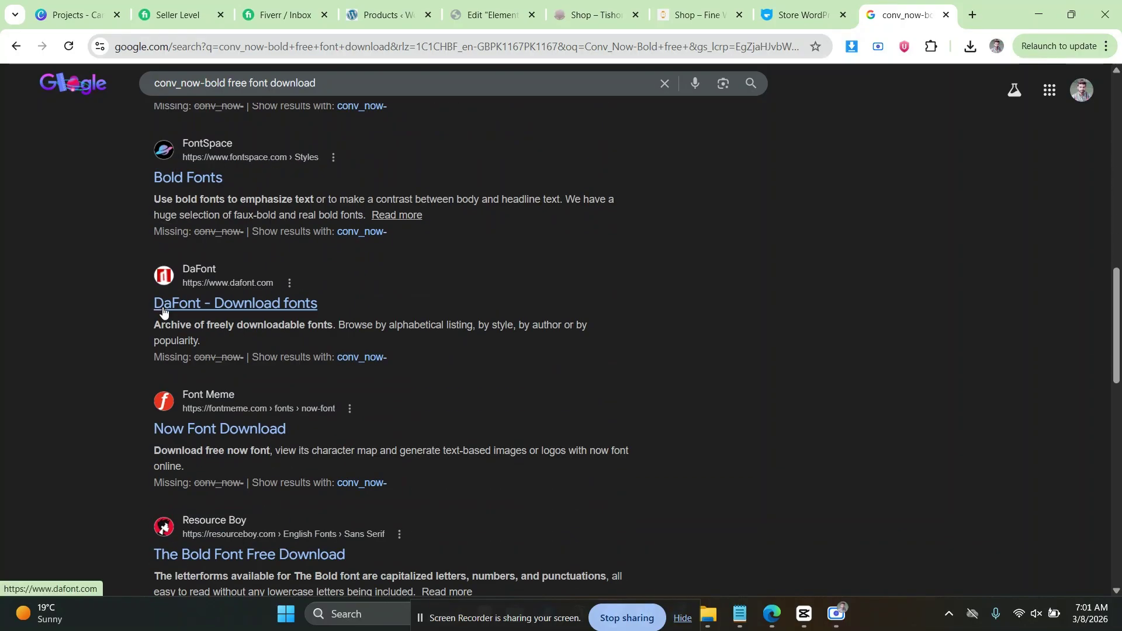
scroll(147, 233, up, 10)
Refine the search to "conv now bold free font download" and open the Now Font Family result from 1001 Fonts.
click(184, 103)
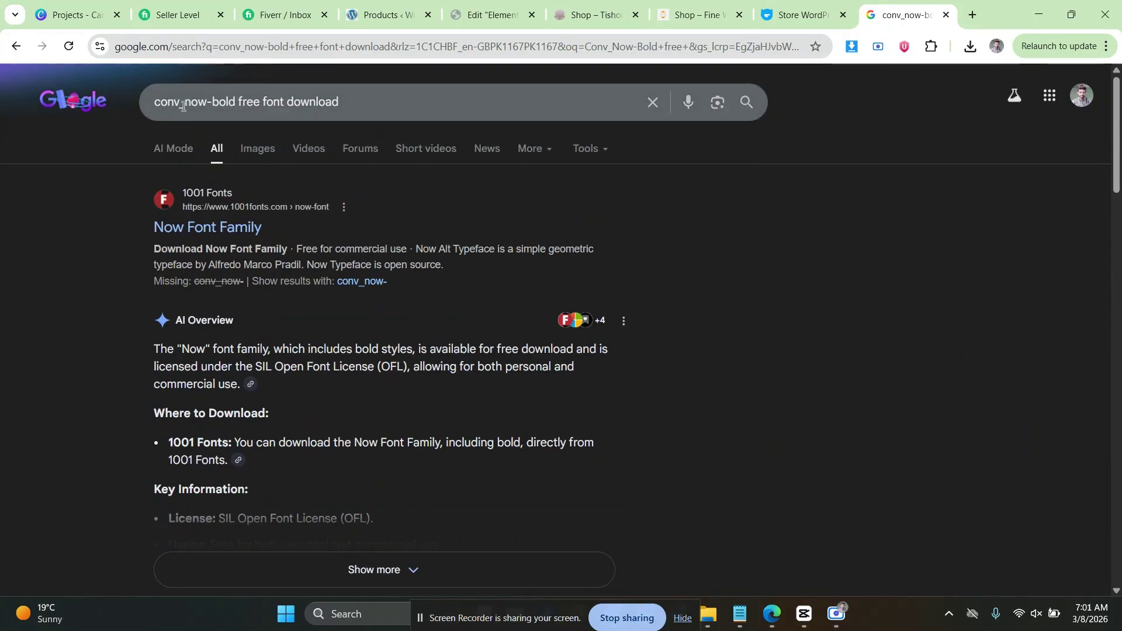
key(BackSpace)
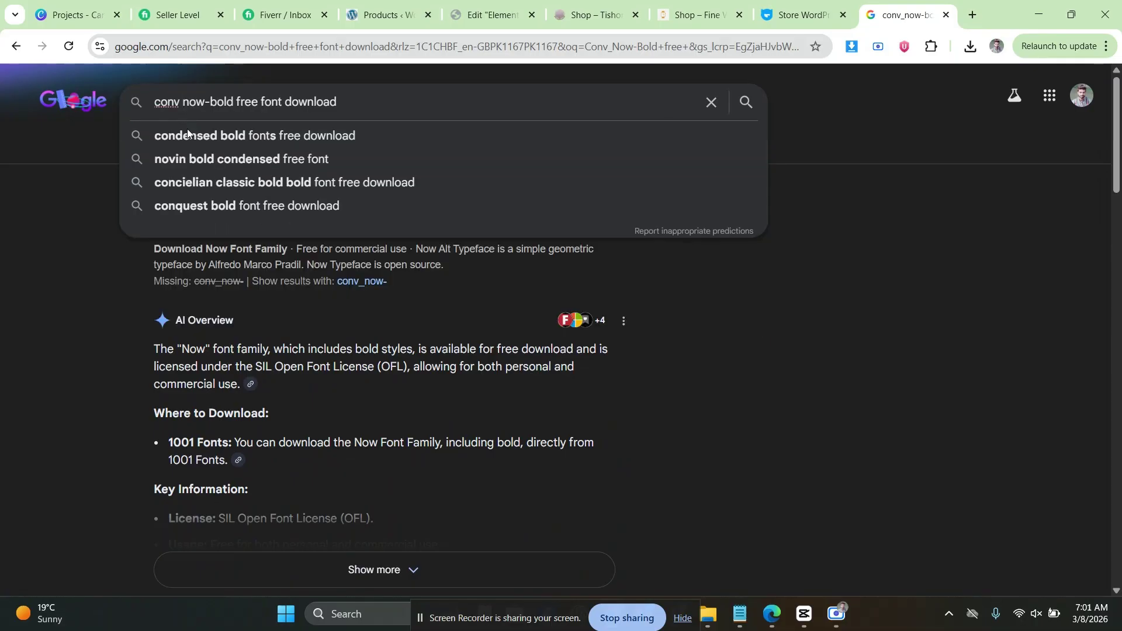
click(212, 106)
key(BackSpace)
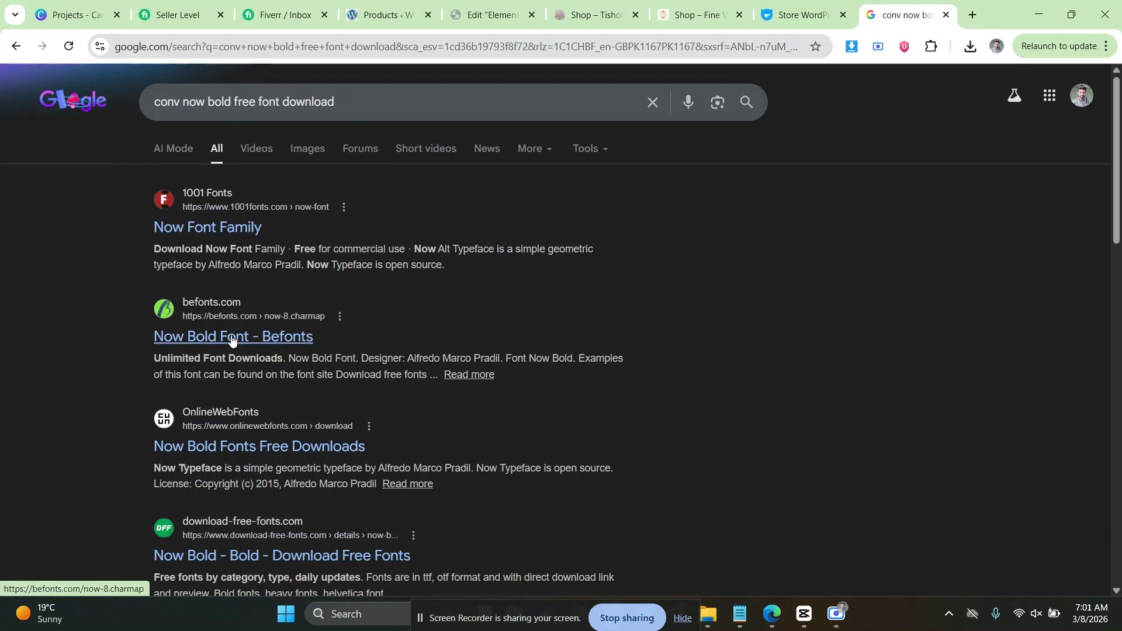
click(200, 232)
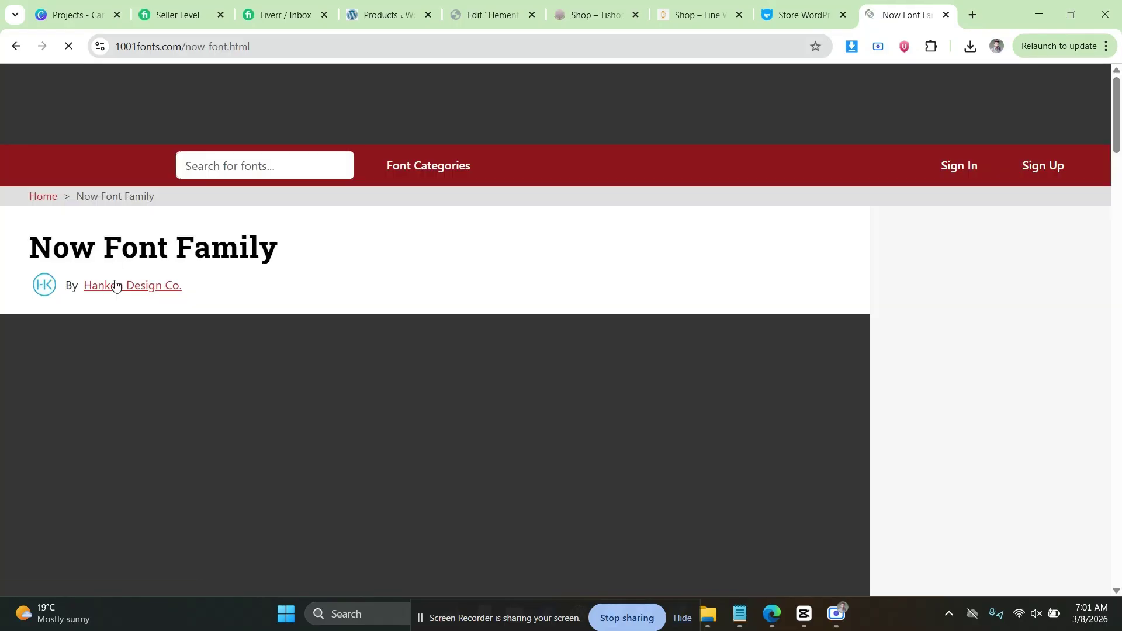
Look through the Now font's styles and compare them with the Shop heading on the TishHoney demo page.
scroll(355, 270, down, 7)
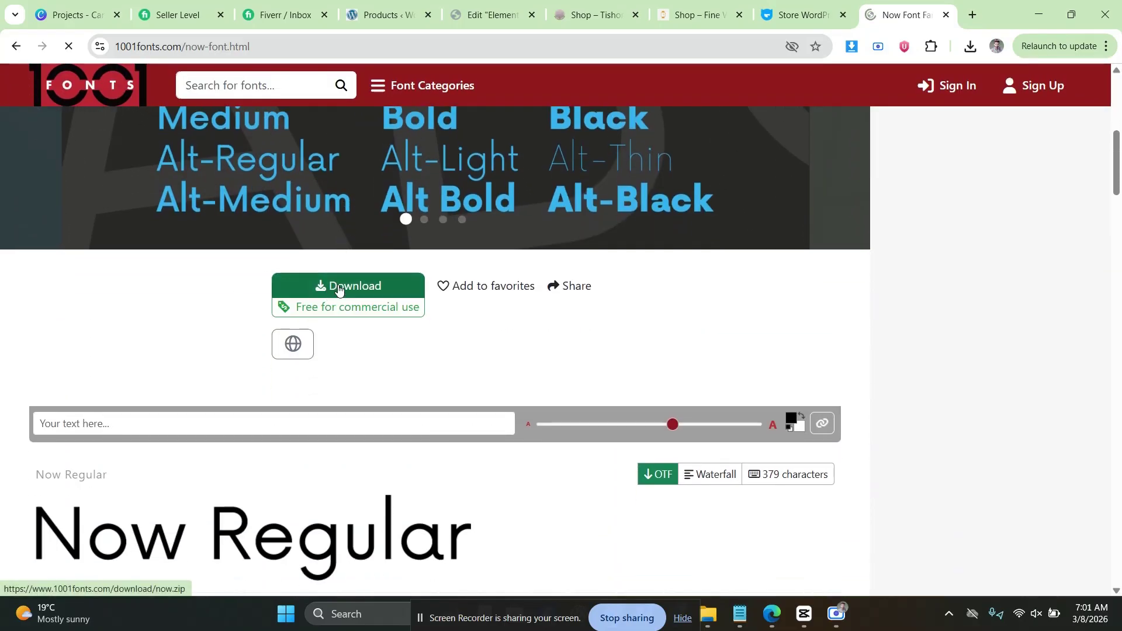
scroll(339, 289, down, 4)
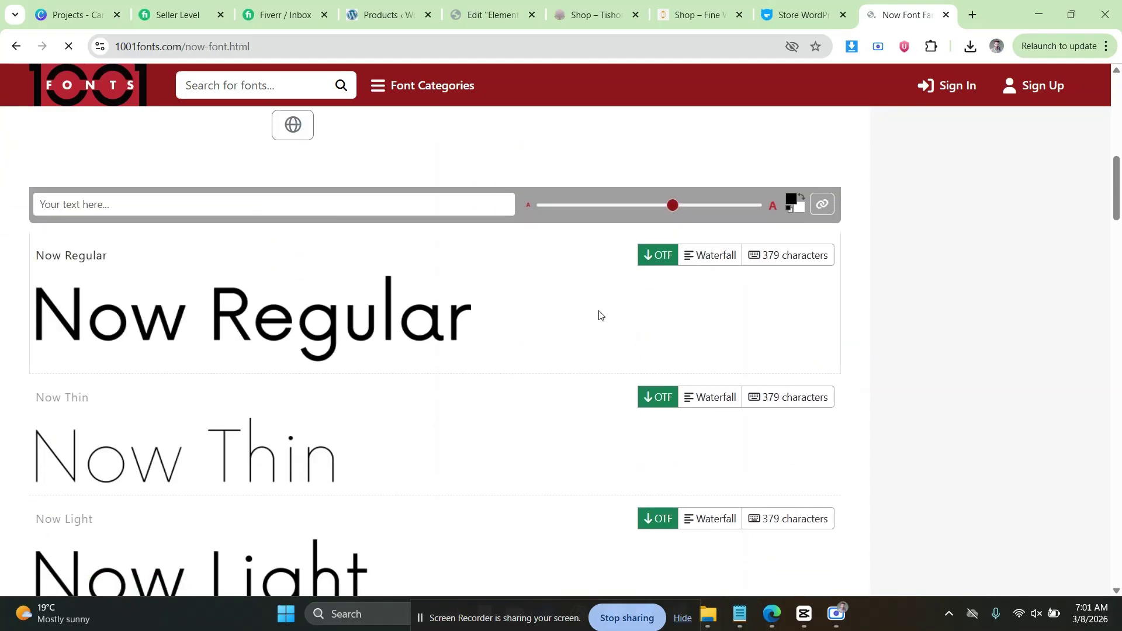
scroll(596, 315, down, 2)
scroll(591, 314, down, 14)
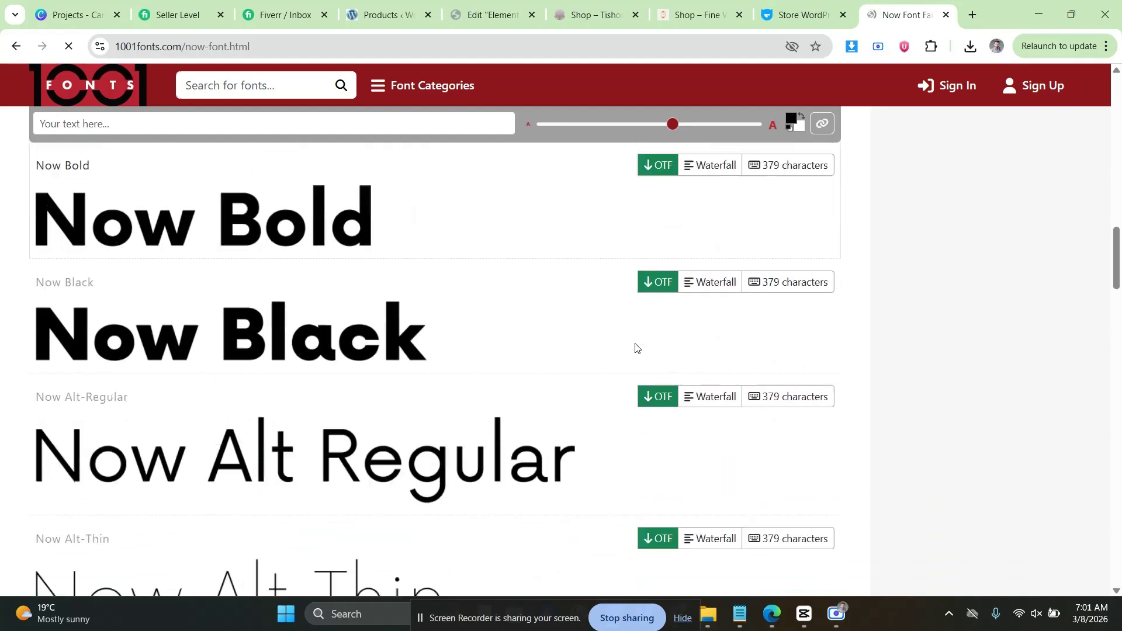
scroll(620, 340, up, 19)
scroll(594, 335, down, 11)
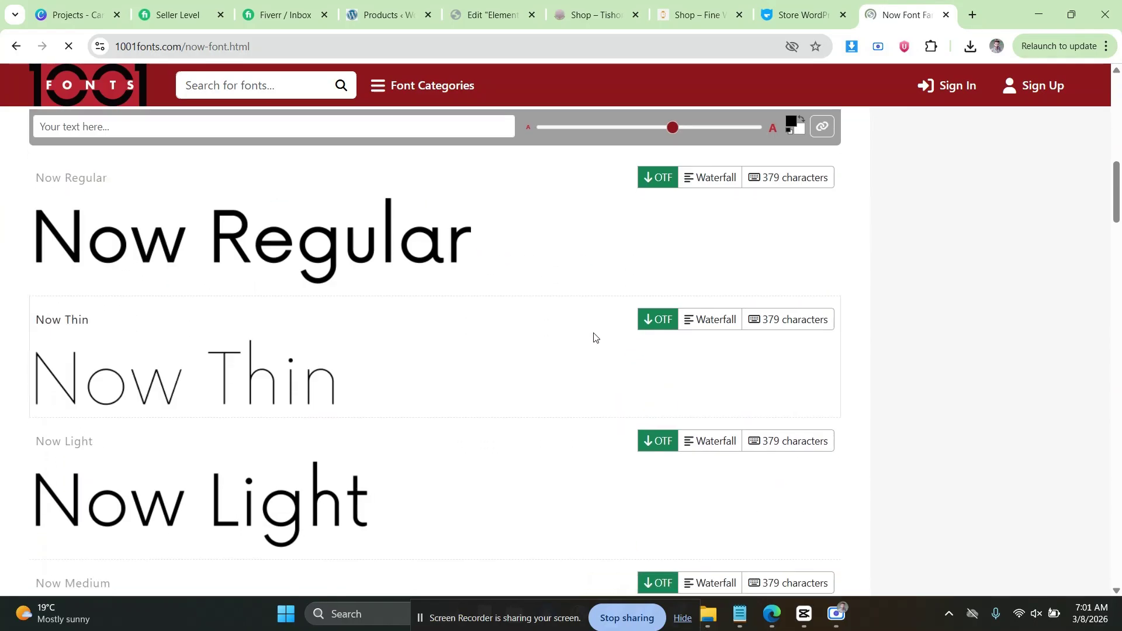
scroll(505, 313, down, 1)
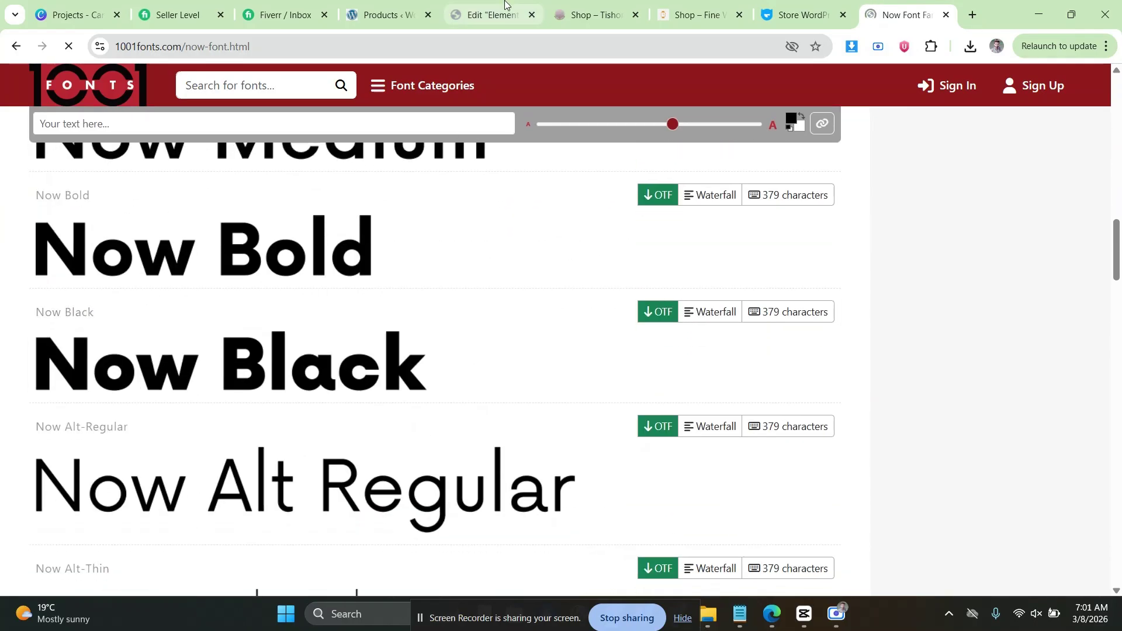
click(608, 5)
click(696, 127)
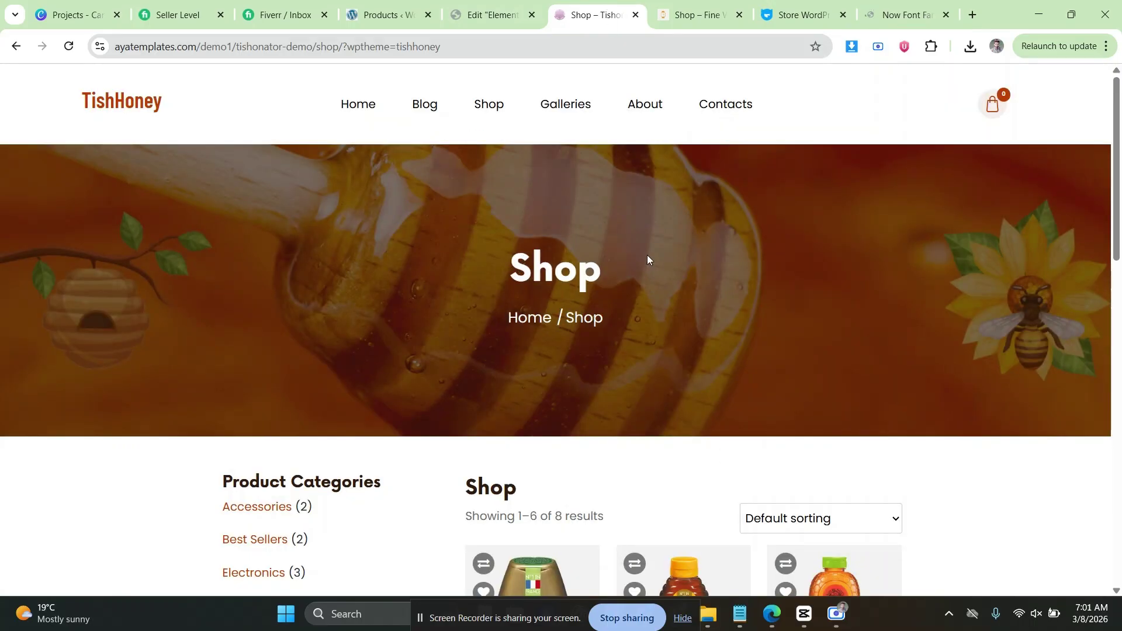
Return to the Now font page on 1001 Fonts and download the Now Bold style as an OTF file.
click(908, 14)
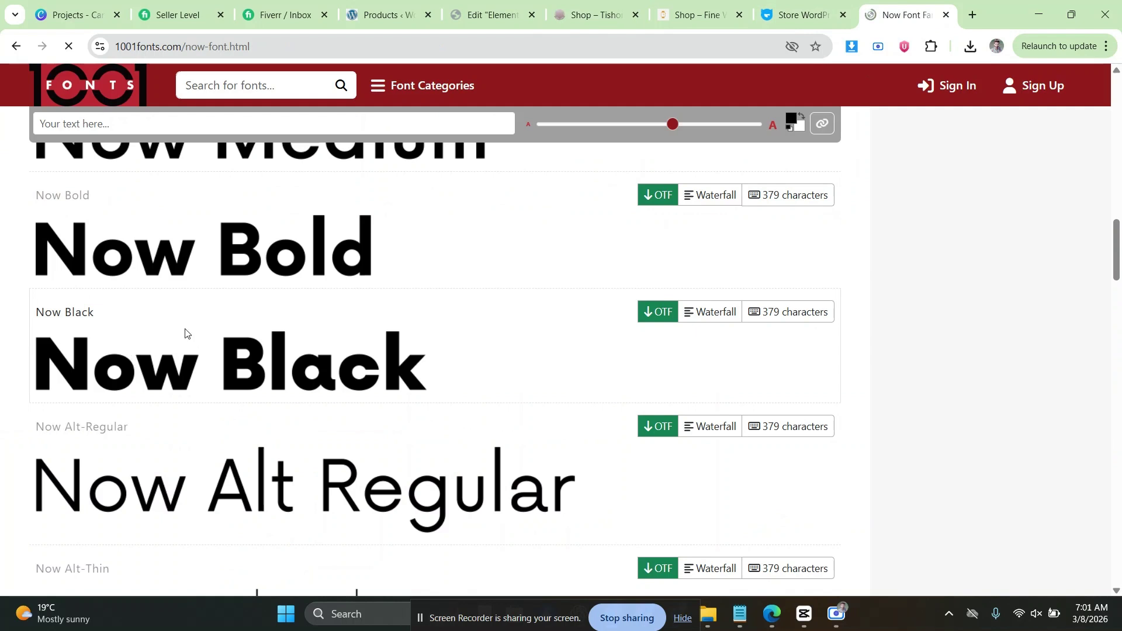
scroll(185, 333, up, 1)
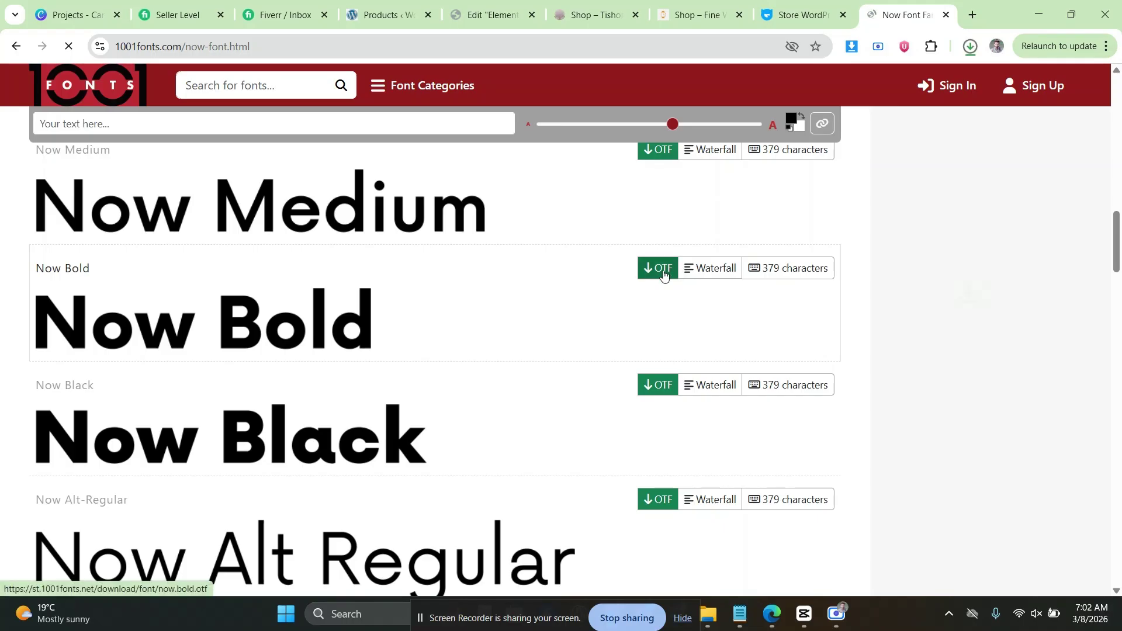
click(968, 51)
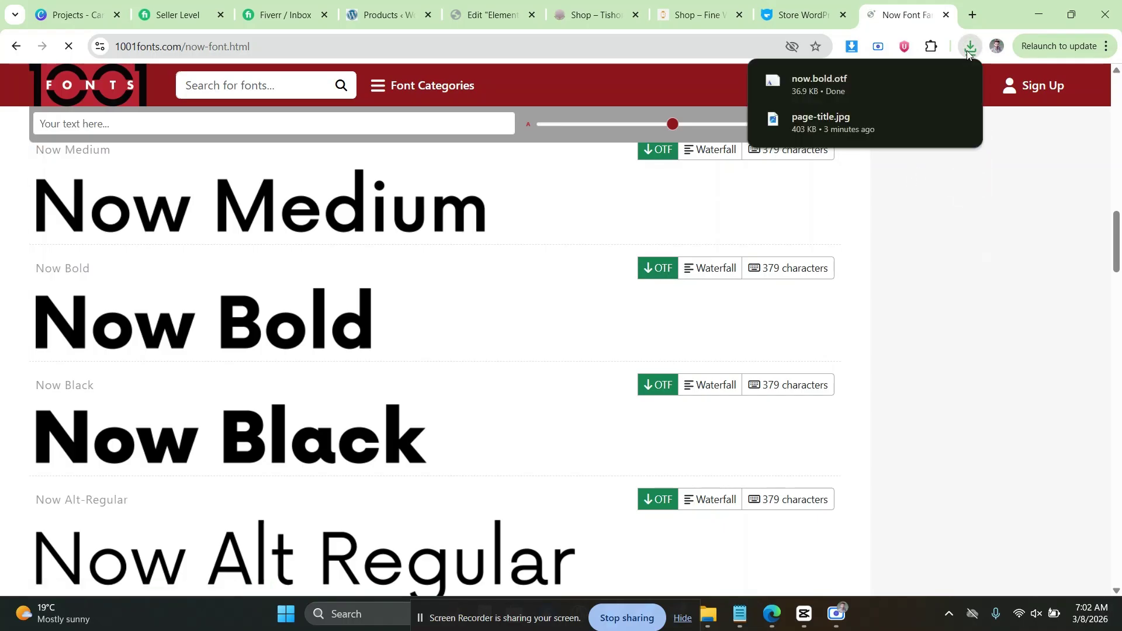
Search Google for "otf to ttf" in a new tab and open CloudConvert's OTF to TTF Converter.
click(972, 14)
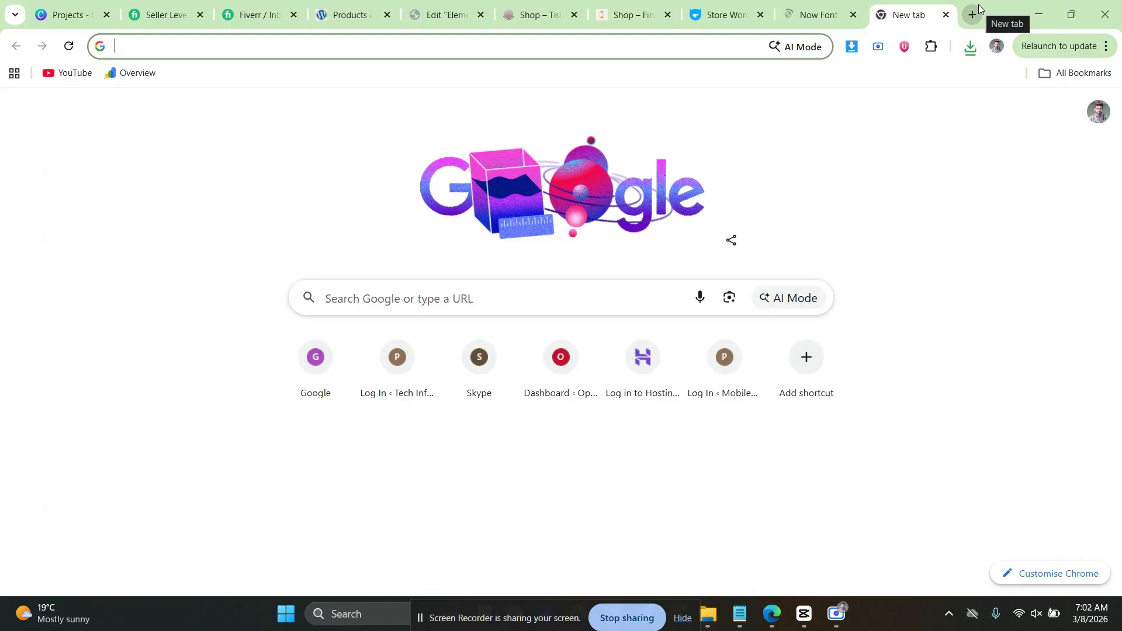
text(otf t)
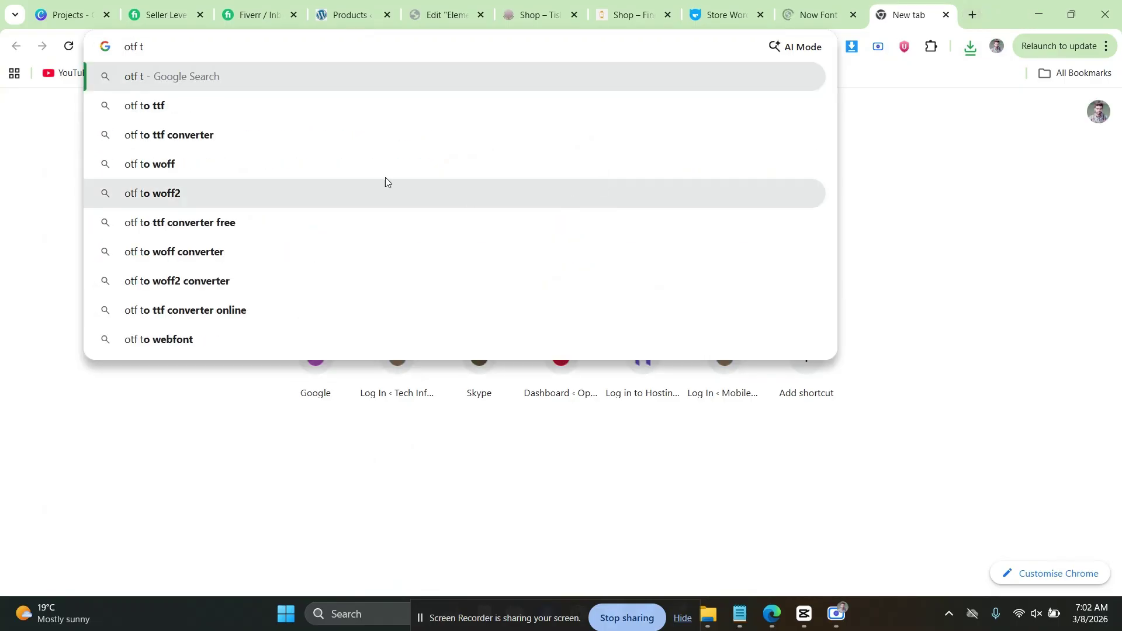
click(155, 106)
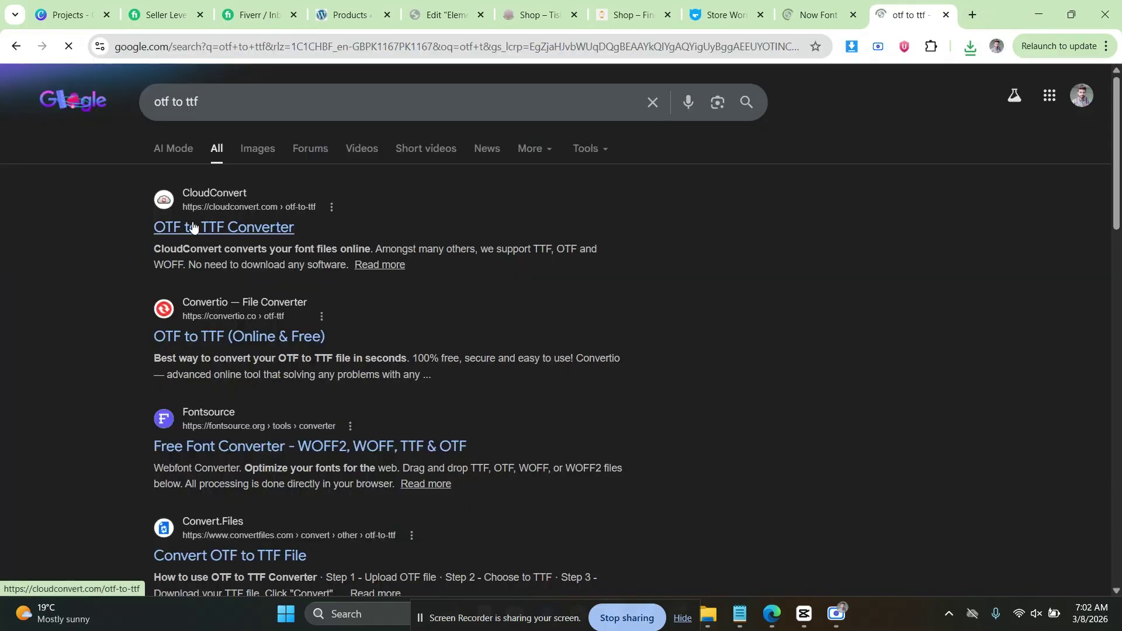
click(261, 227)
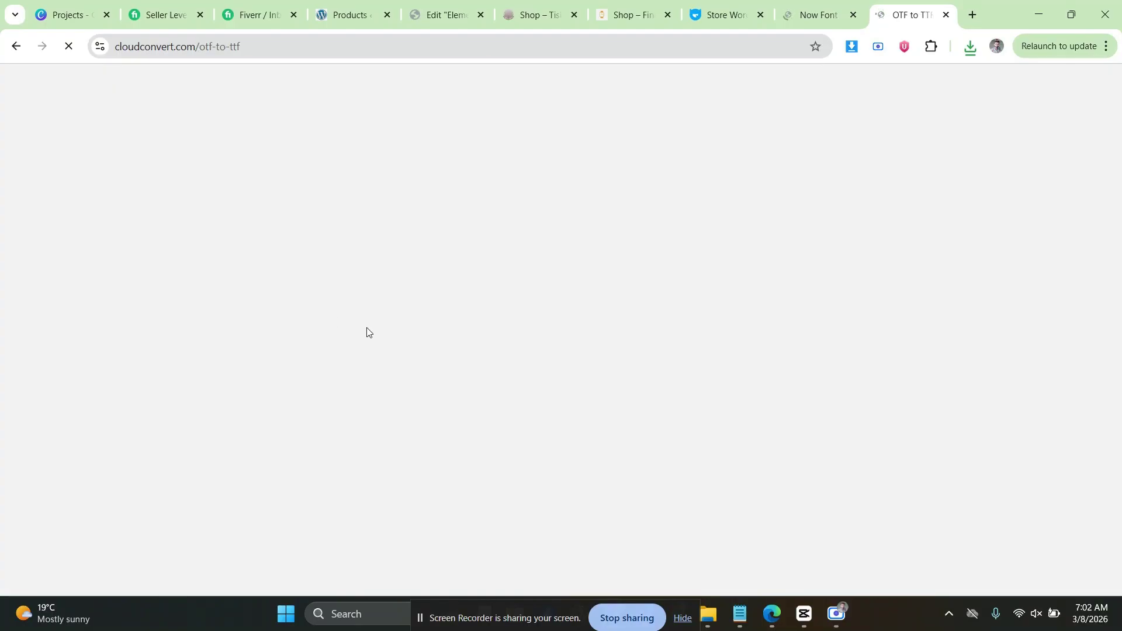
Convert the downloaded now.bold.otf file to TTF and download the converted font.
click(532, 315)
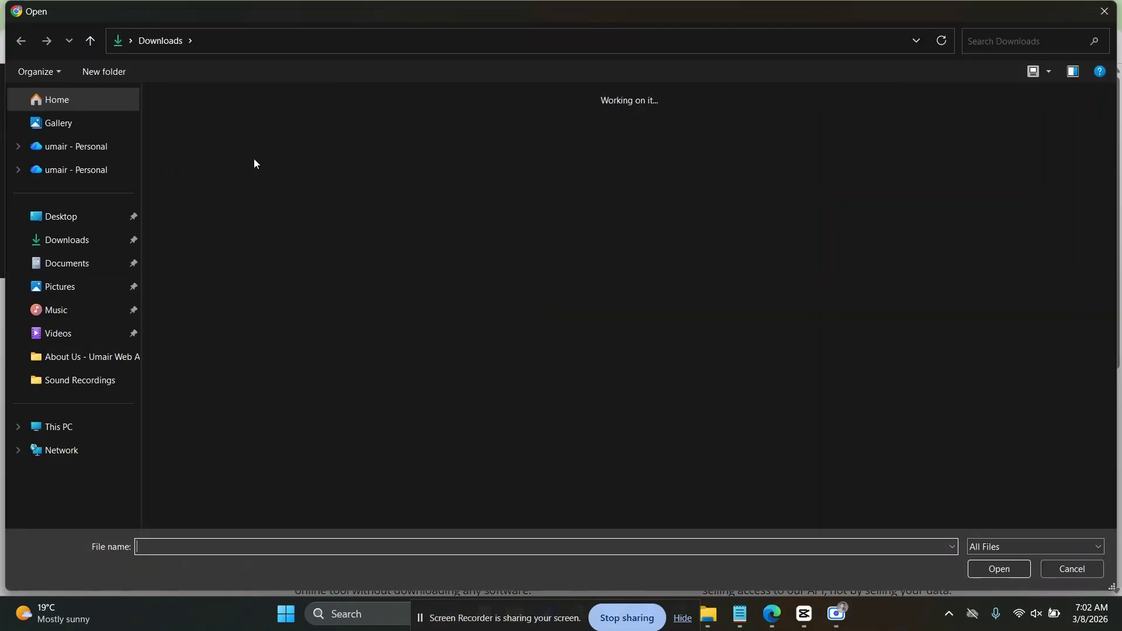
click(181, 134)
click(999, 570)
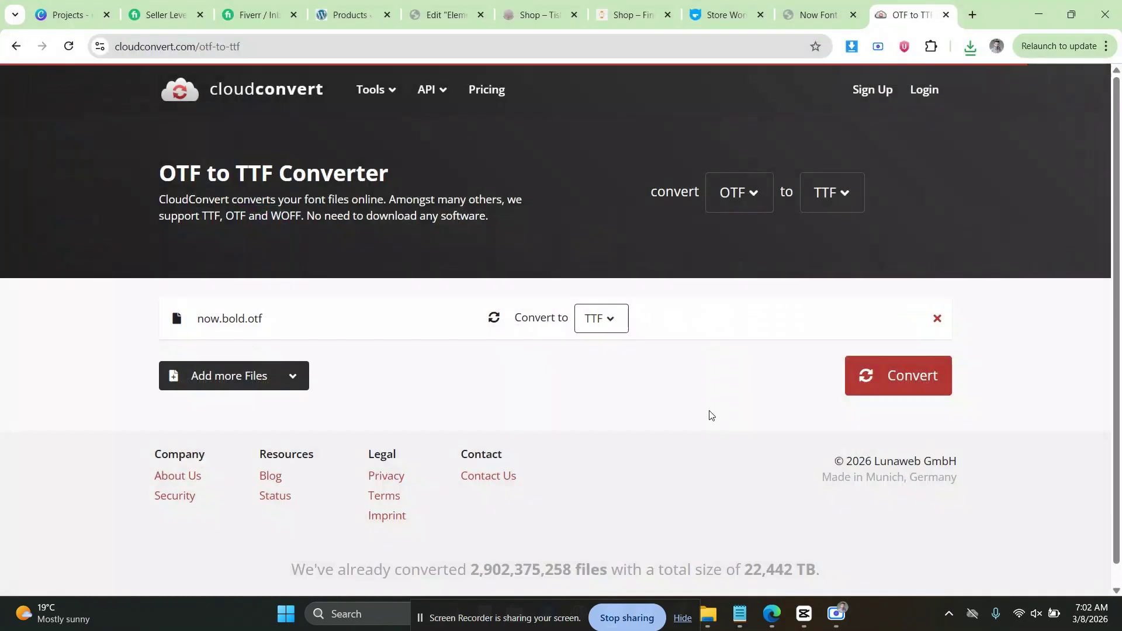
click(871, 392)
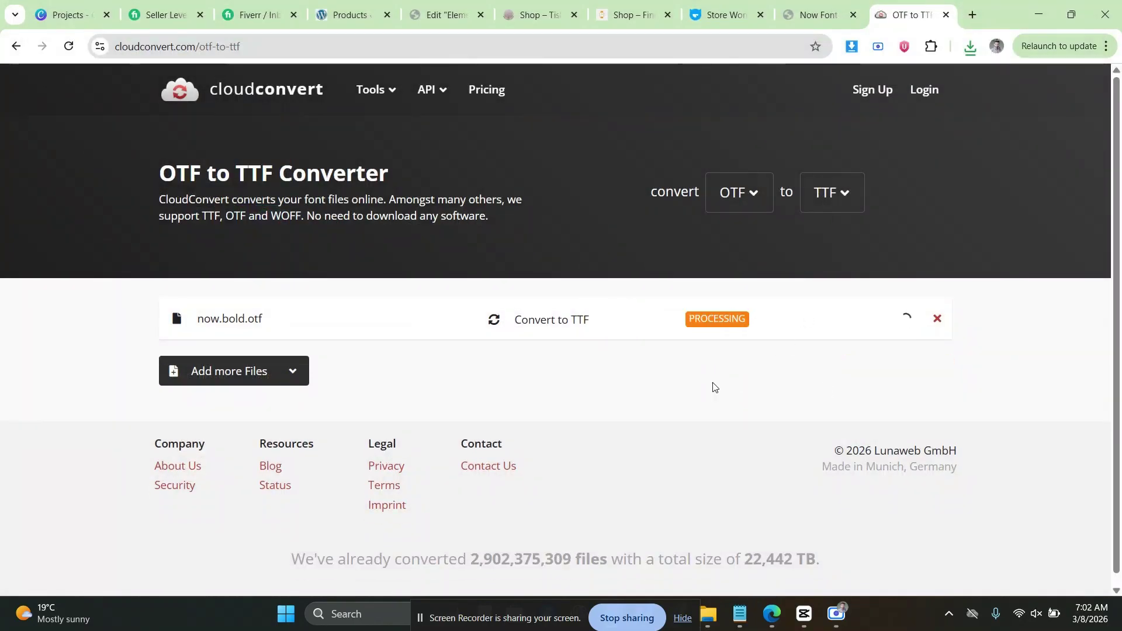
click(871, 319)
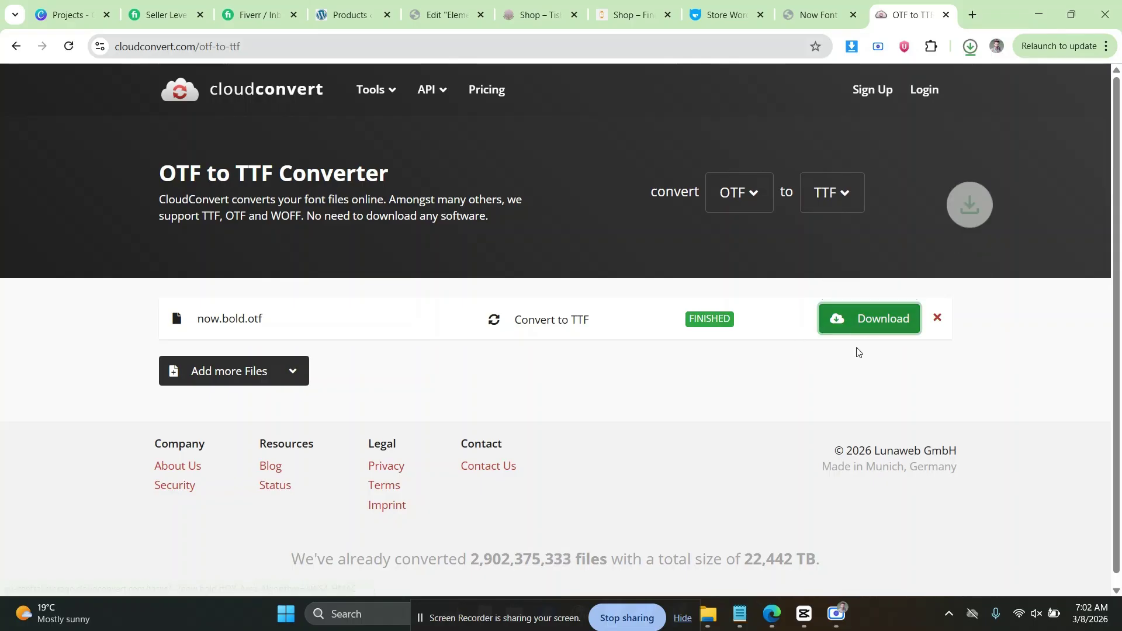
Switch to the WordPress dashboard and open Elementor's custom fonts list.
click(444, 14)
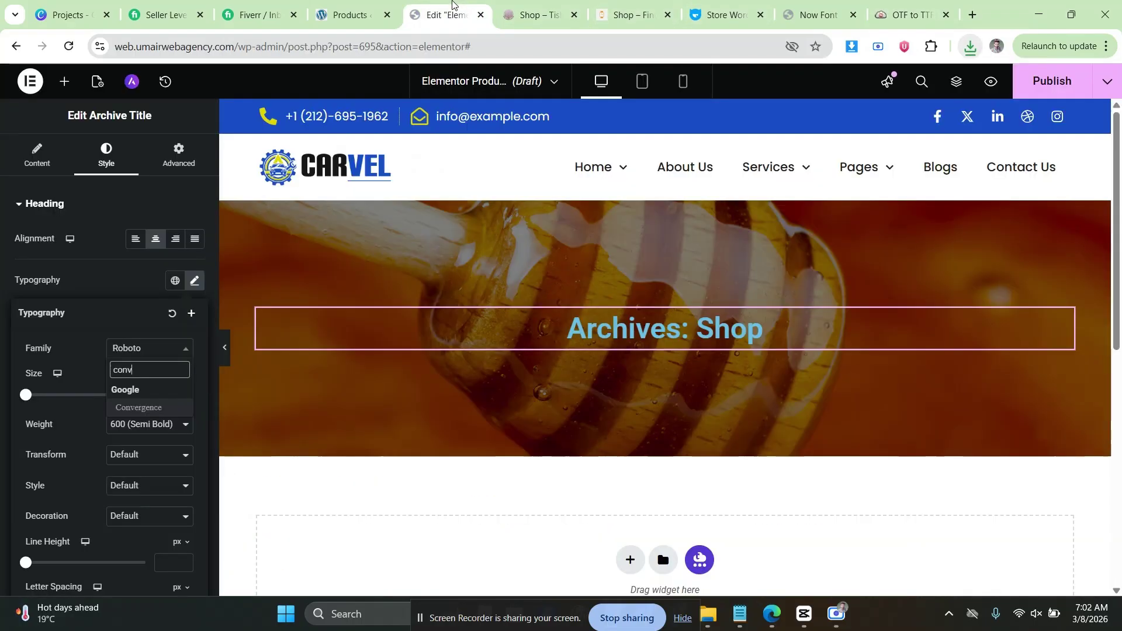
click(358, 17)
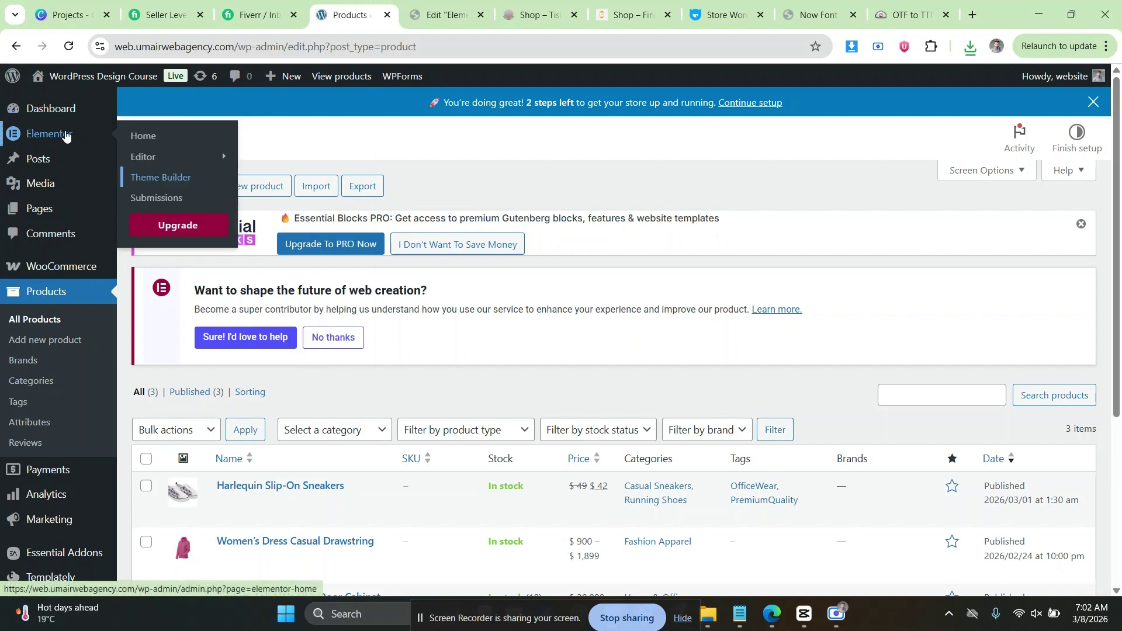
mouse_move(195, 161)
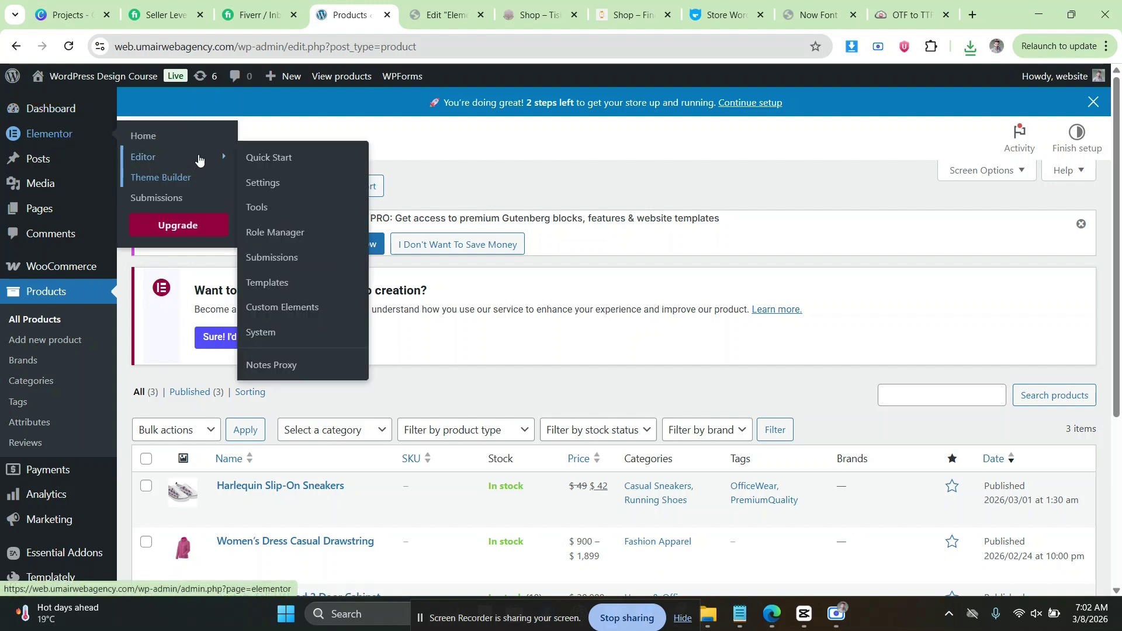
click(263, 186)
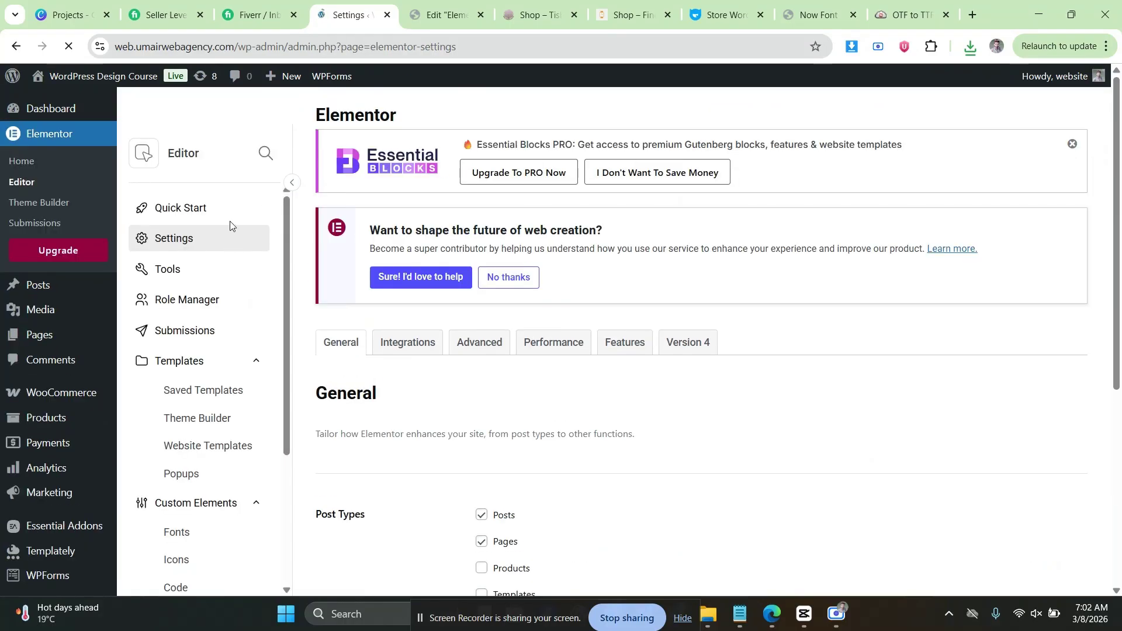
scroll(201, 324, down, 3)
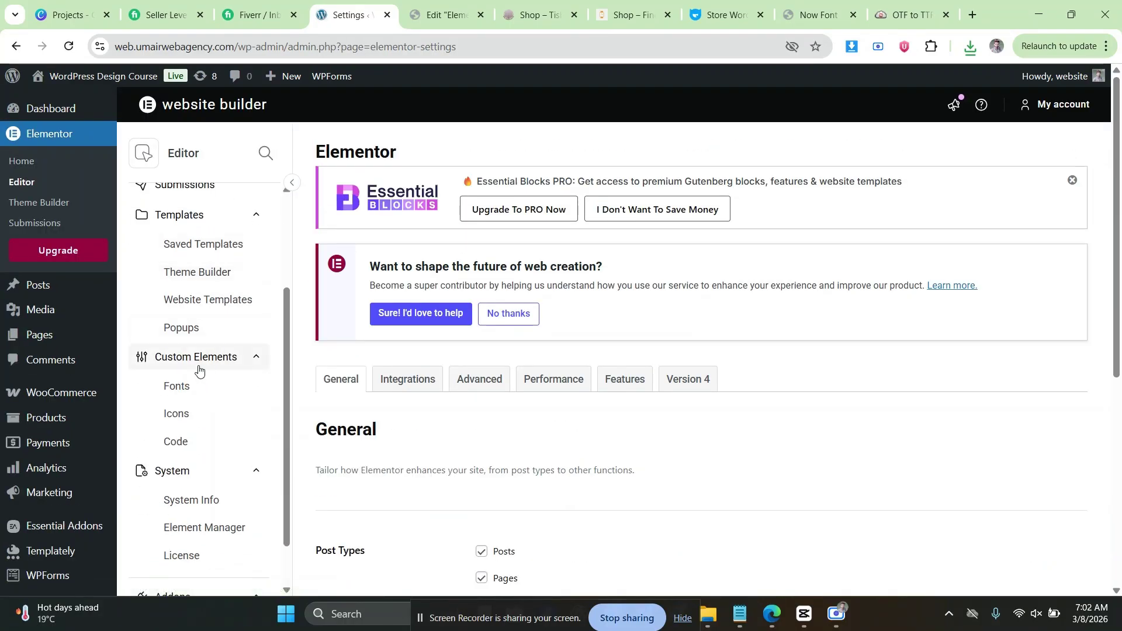
click(190, 388)
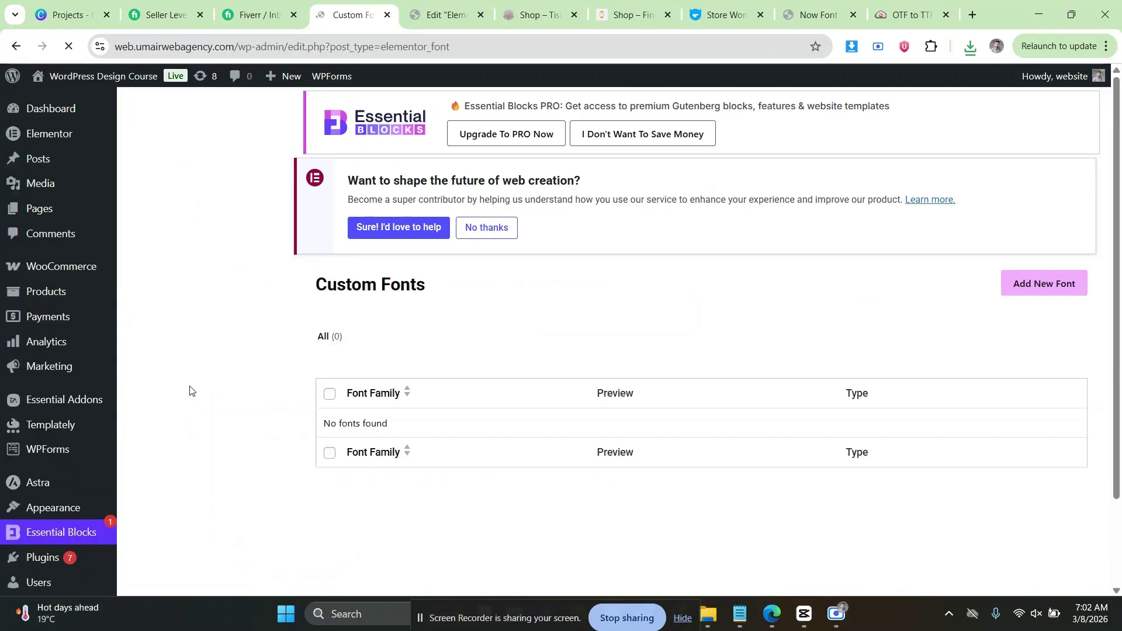
Create a new custom font with the family name "now bold" and add a static font variation.
click(1041, 165)
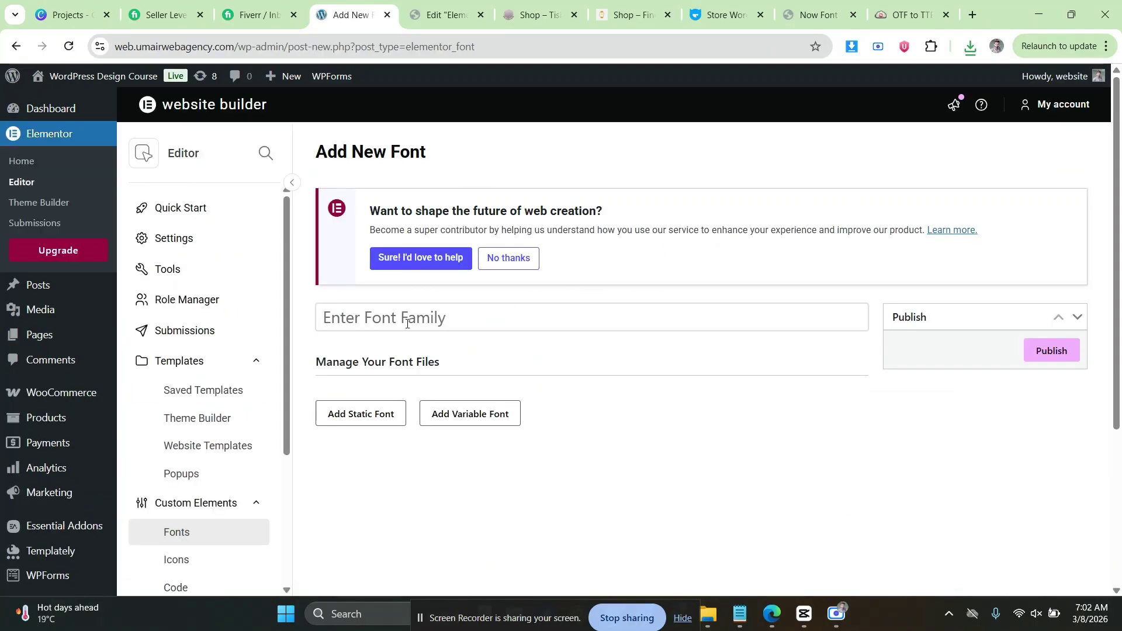
text(now bold)
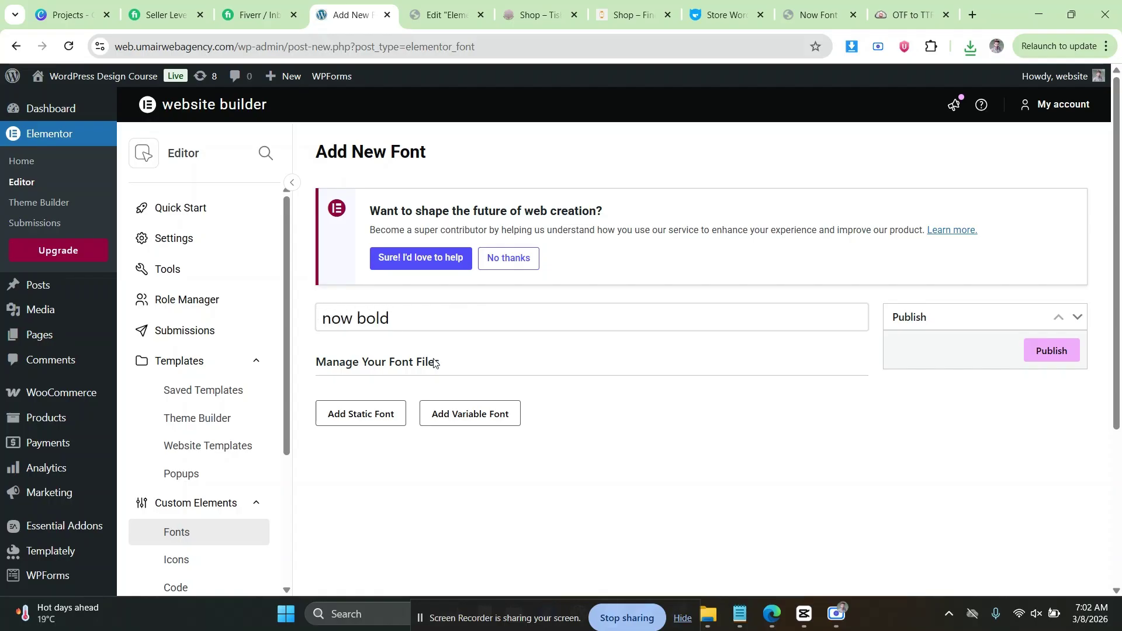
scroll(485, 378, down, 1)
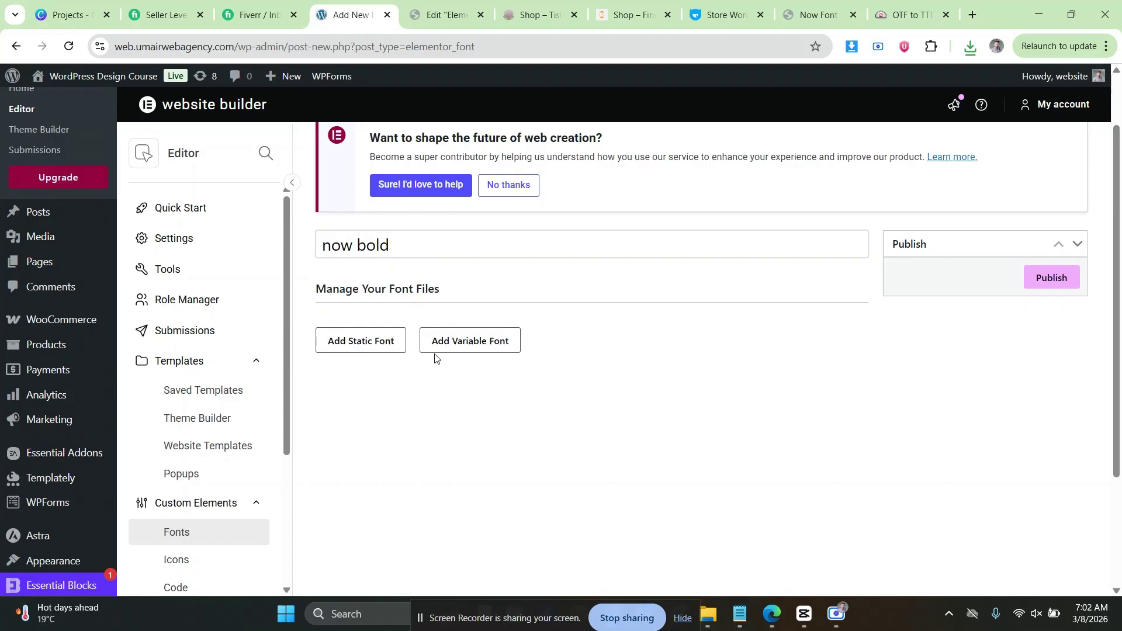
click(378, 347)
scroll(369, 377, down, 2)
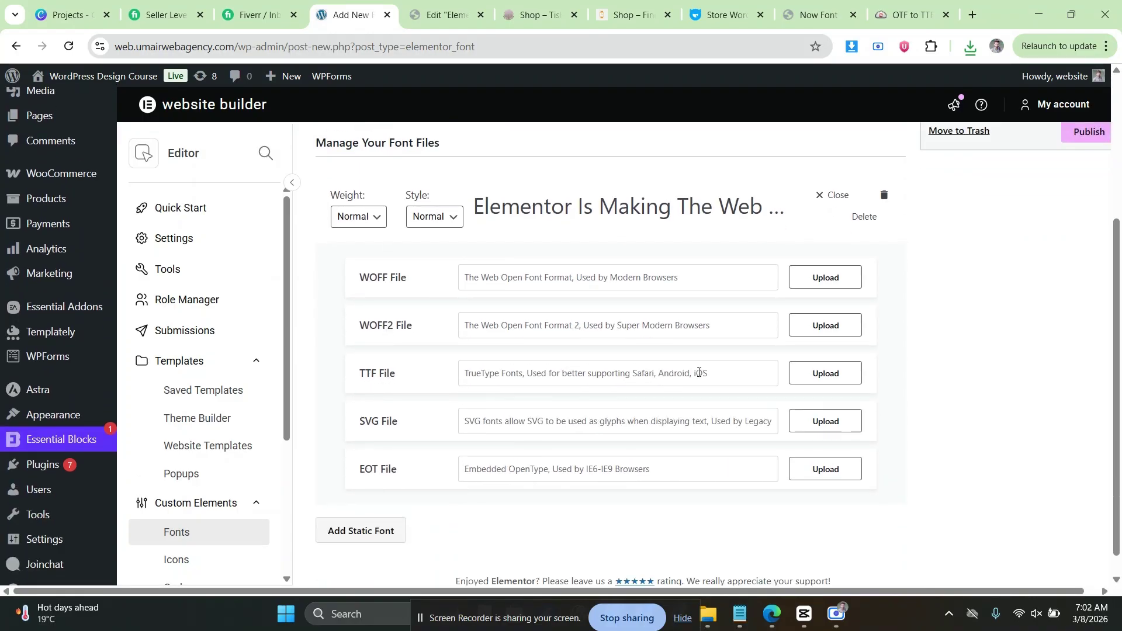
Upload now.bold from Downloads as the variation's TTF file and publish the custom font.
click(826, 374)
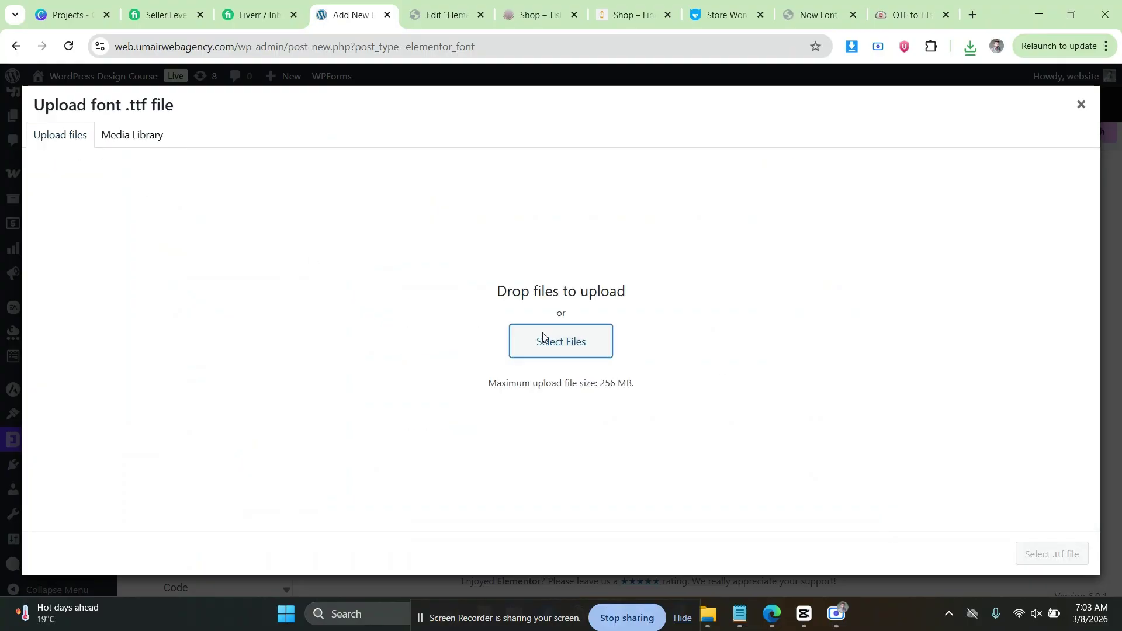
click(543, 337)
click(185, 140)
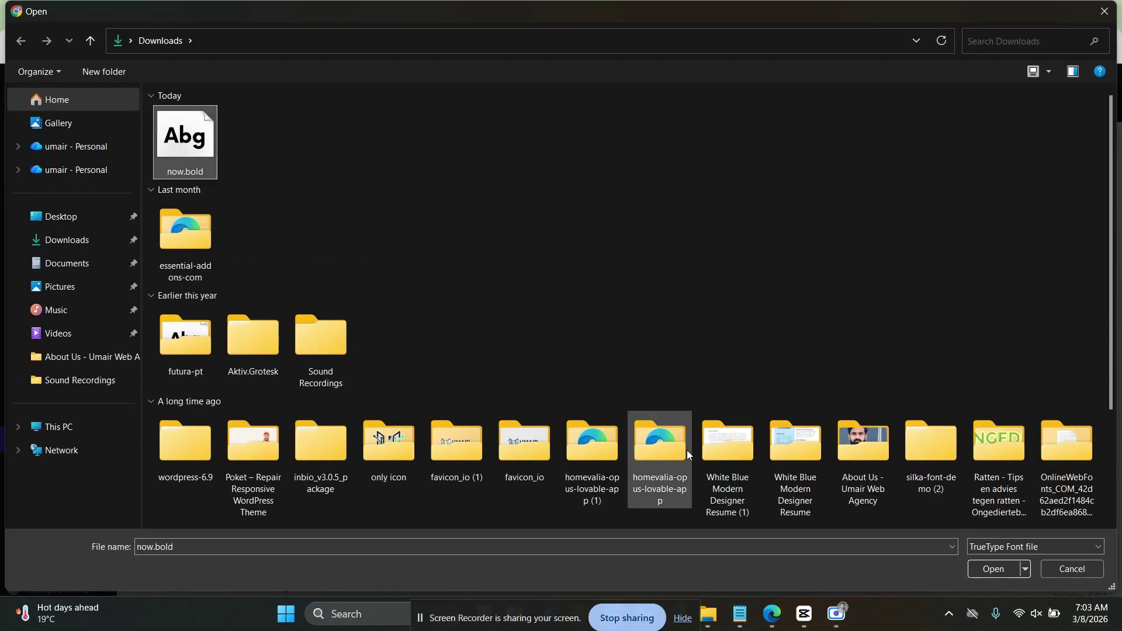
click(992, 570)
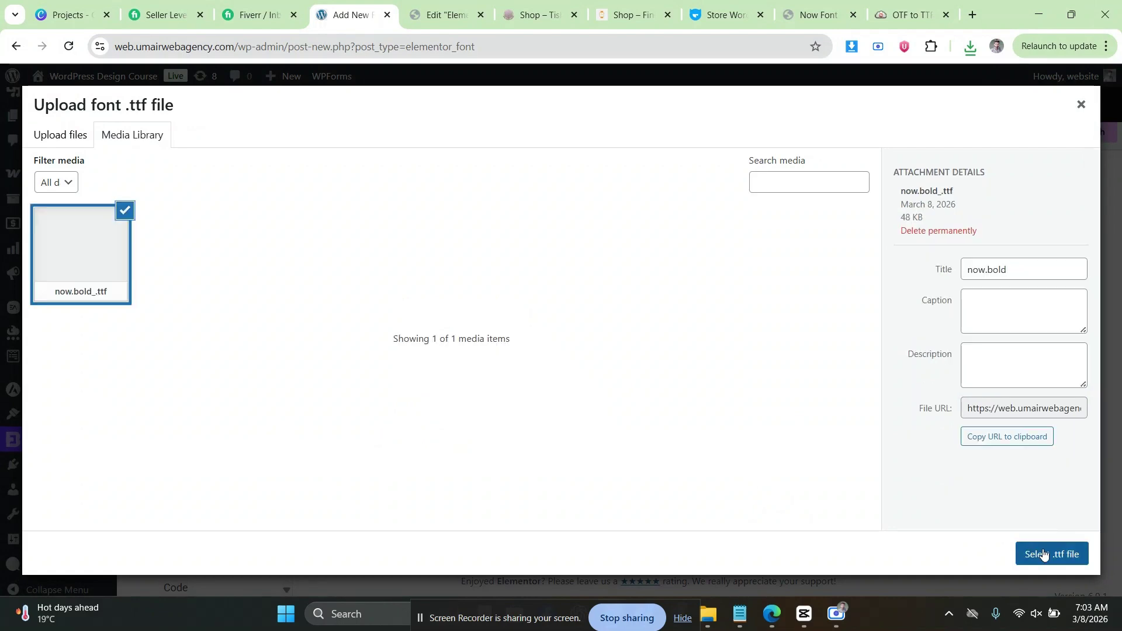
click(1044, 554)
scroll(935, 339, up, 4)
click(1070, 280)
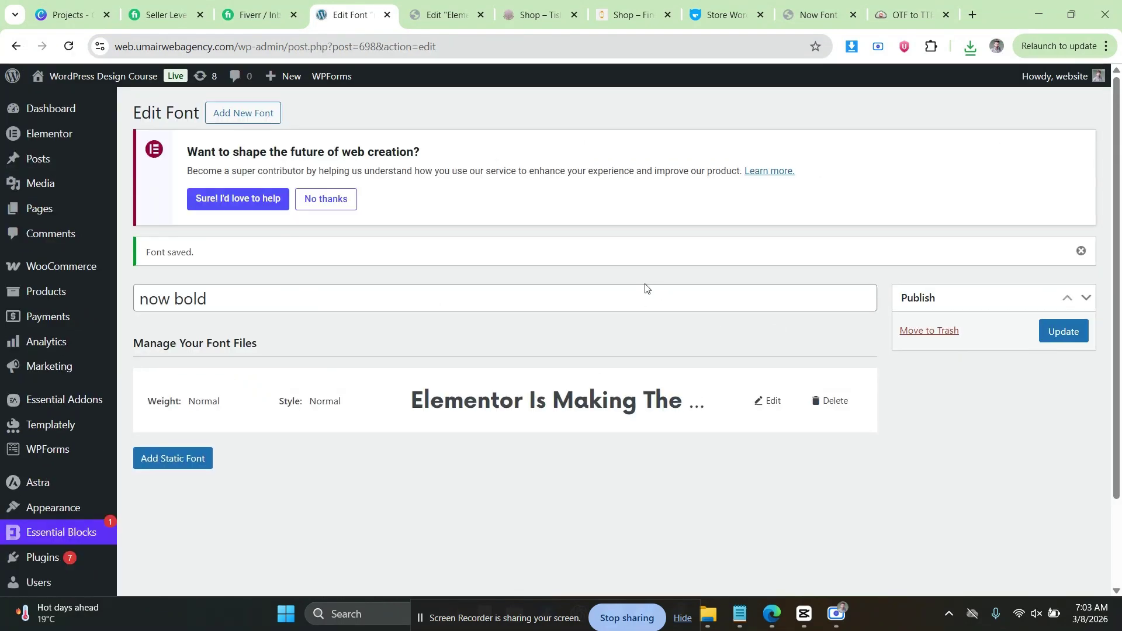
Return to the Elementor products archive template, publish it without adding a display condition, and reload the editor.
click(447, 15)
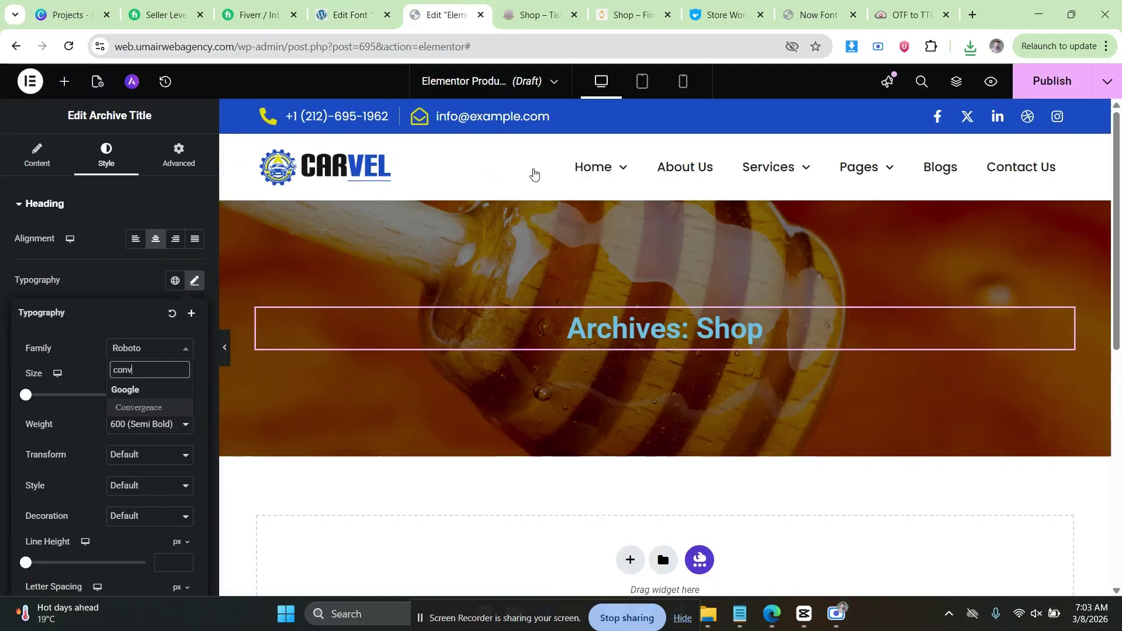
click(1054, 81)
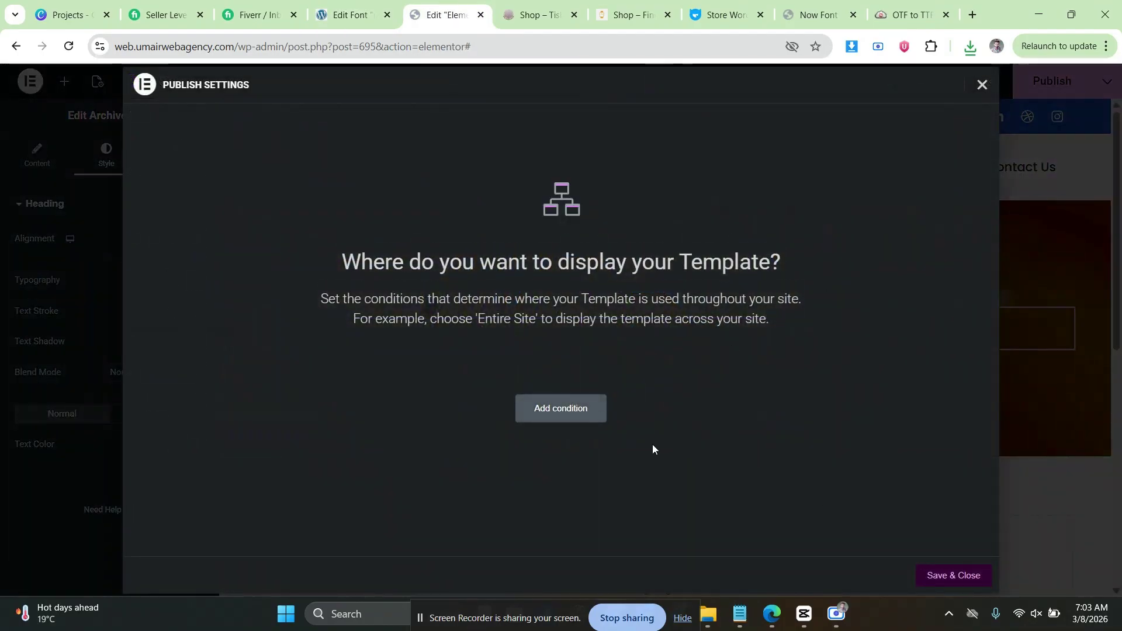
click(952, 576)
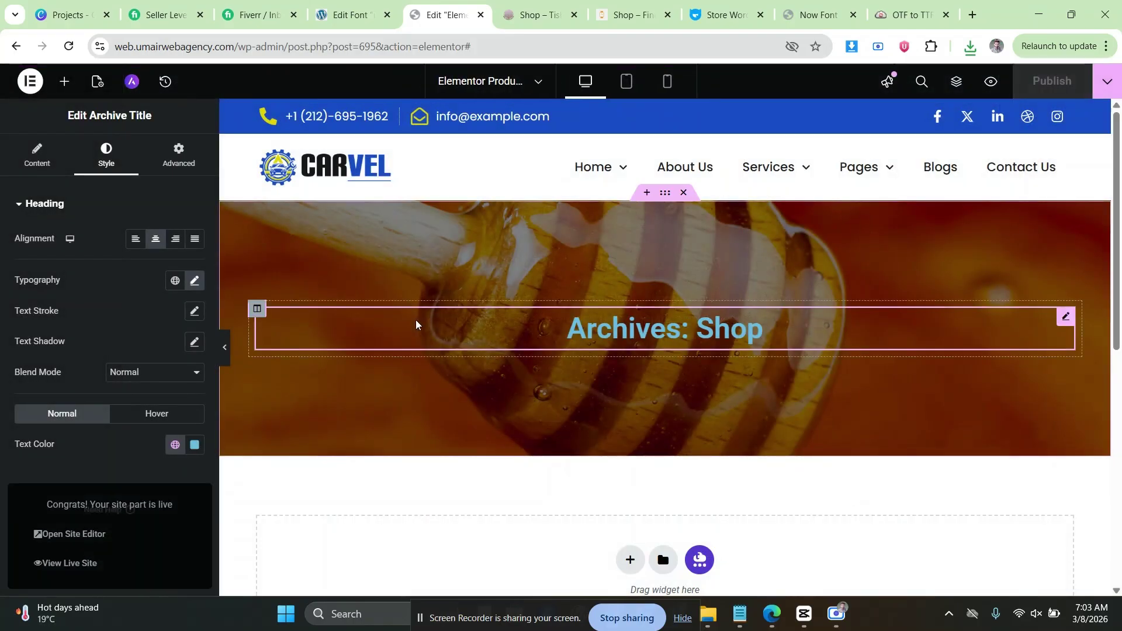
click(68, 46)
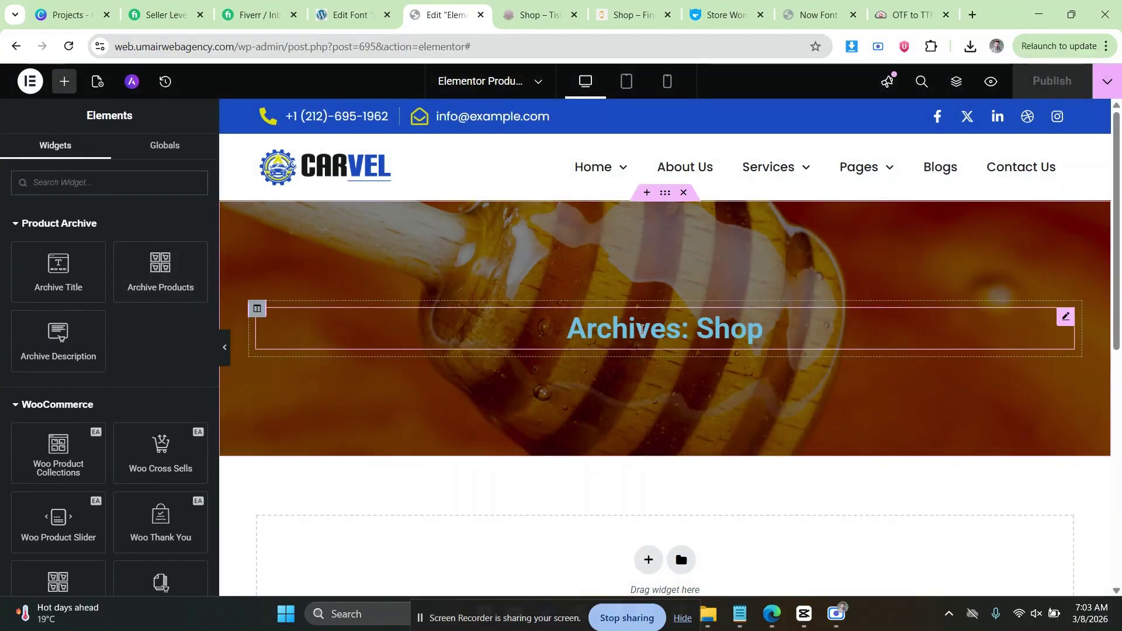
Set the font family of the Archive Title heading to the custom font now bold.
click(374, 327)
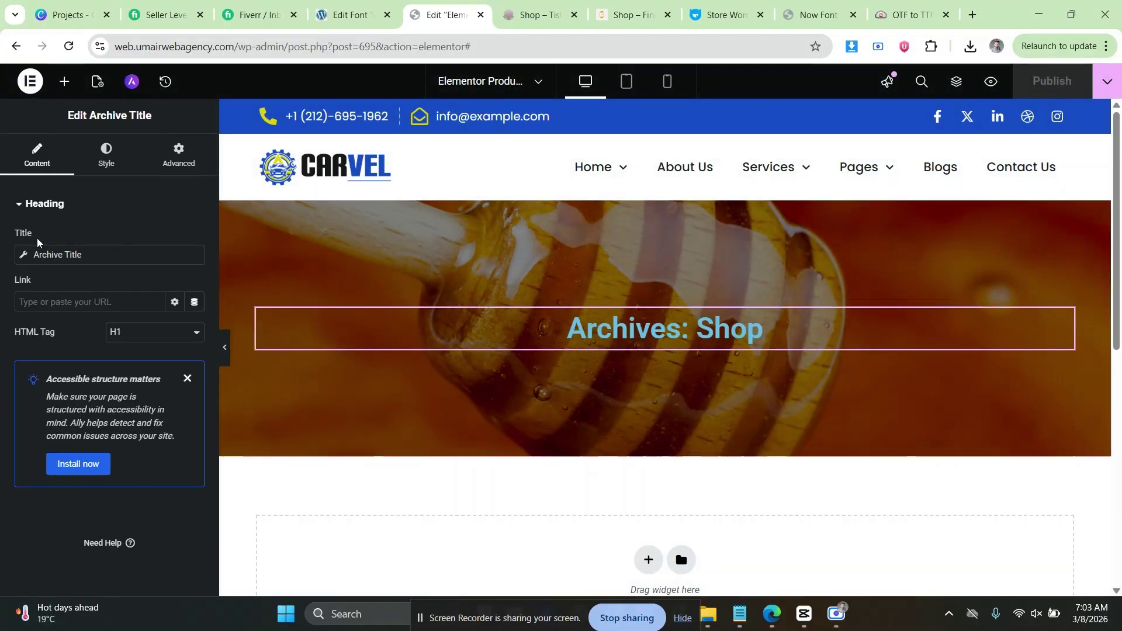
click(106, 155)
click(194, 280)
click(154, 349)
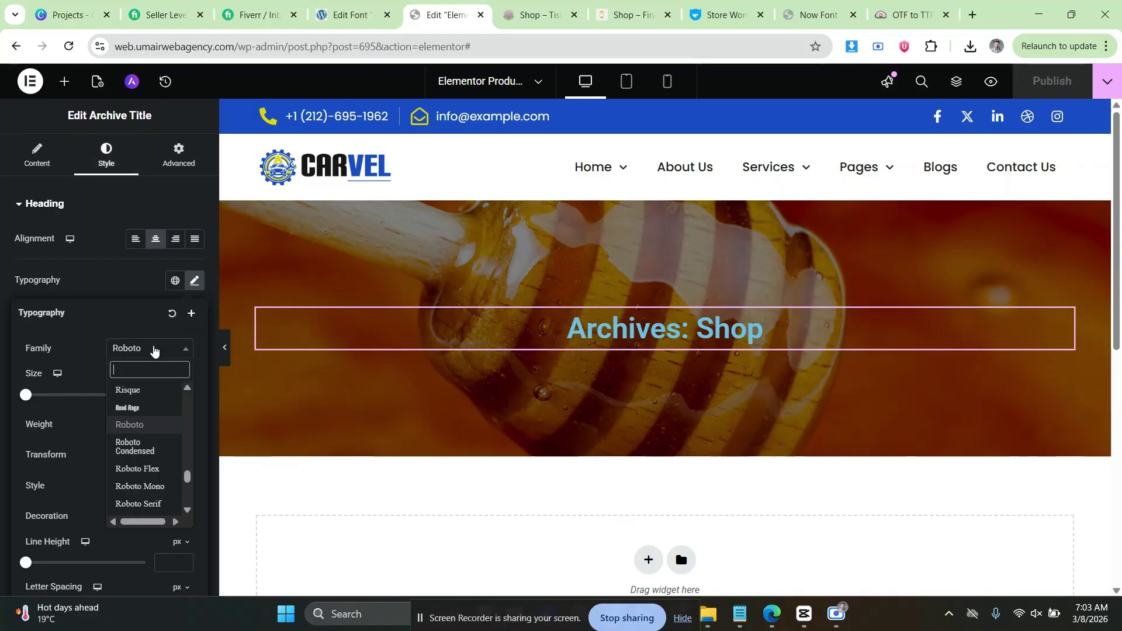
text(no)
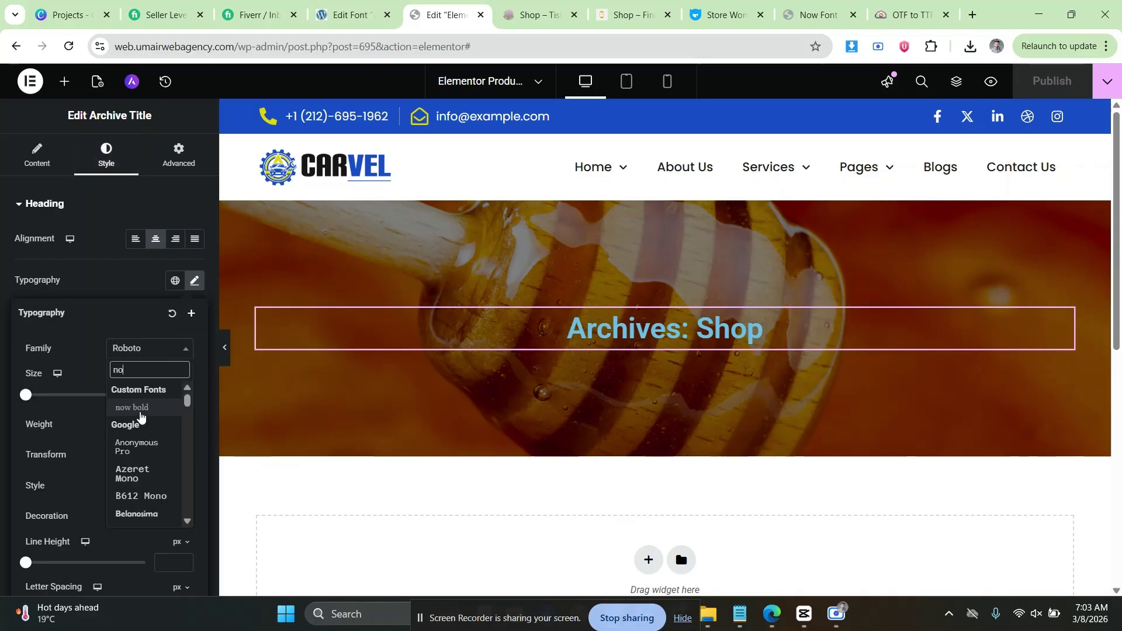
click(140, 409)
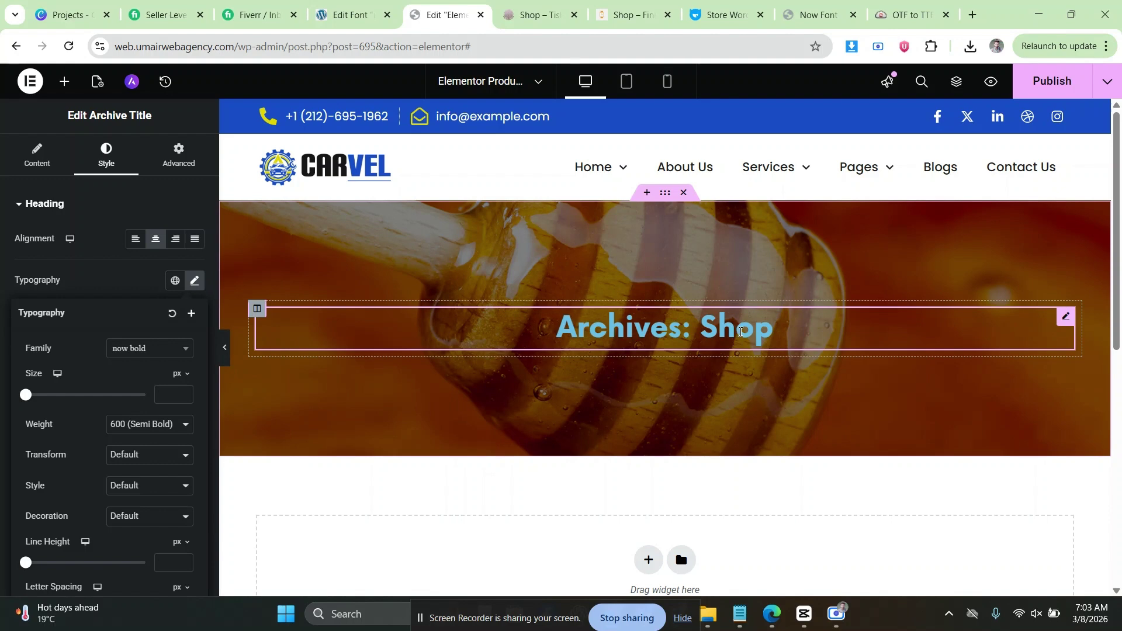
Check the font details of the demo page's Shop heading and set the archive title to 50 px with weight 400 (Normal).
click(558, 14)
right_click(549, 268)
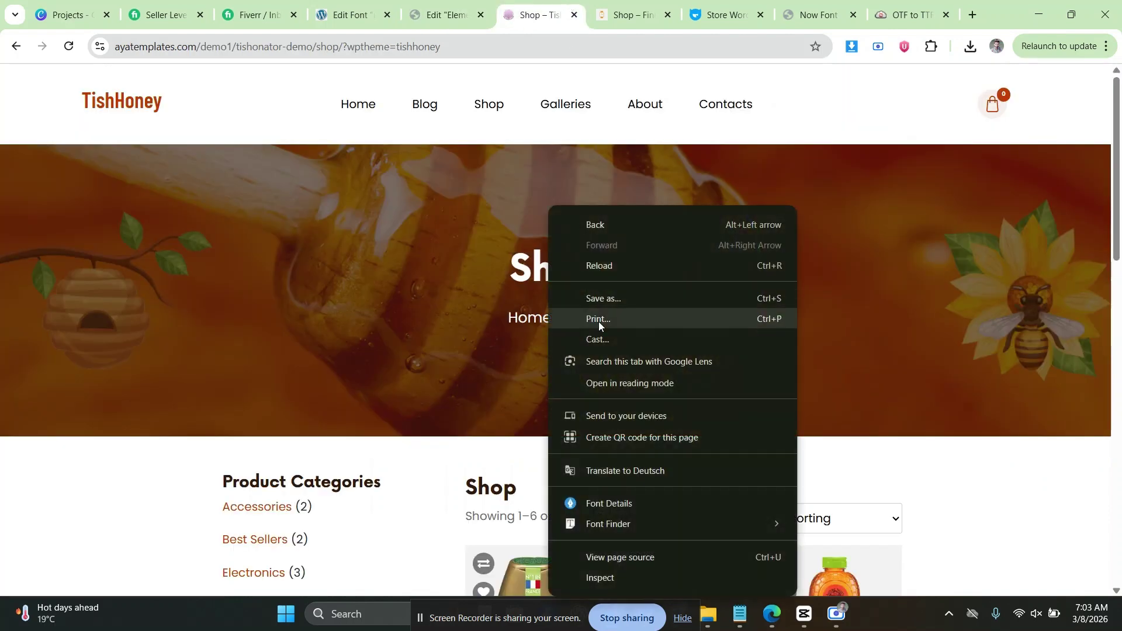
click(605, 503)
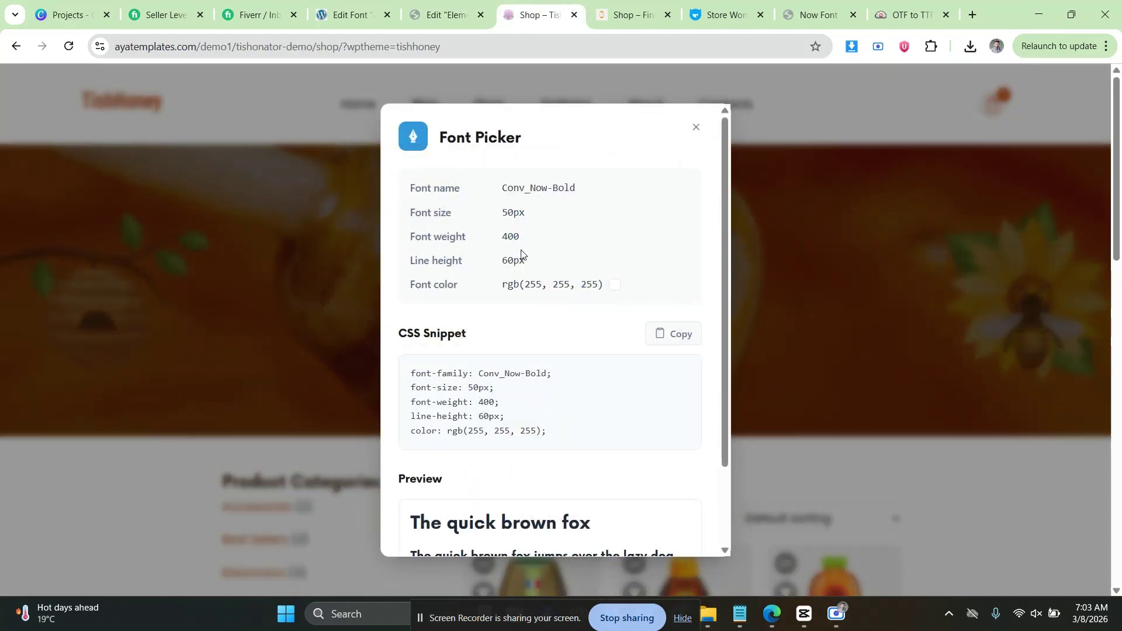
click(444, 14)
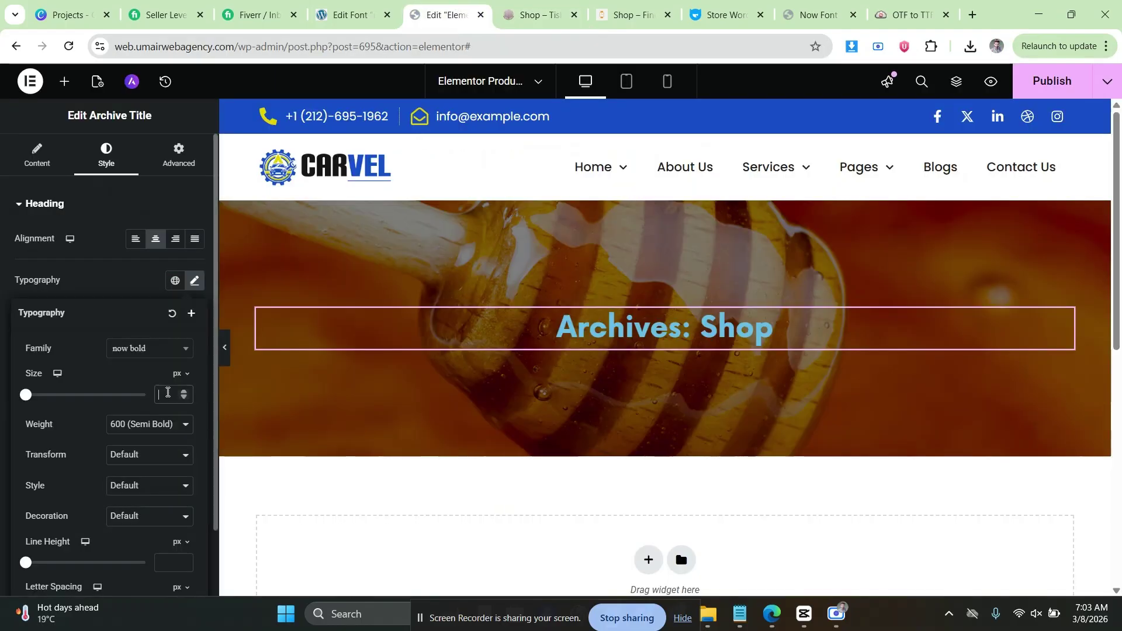
text(50)
click(167, 425)
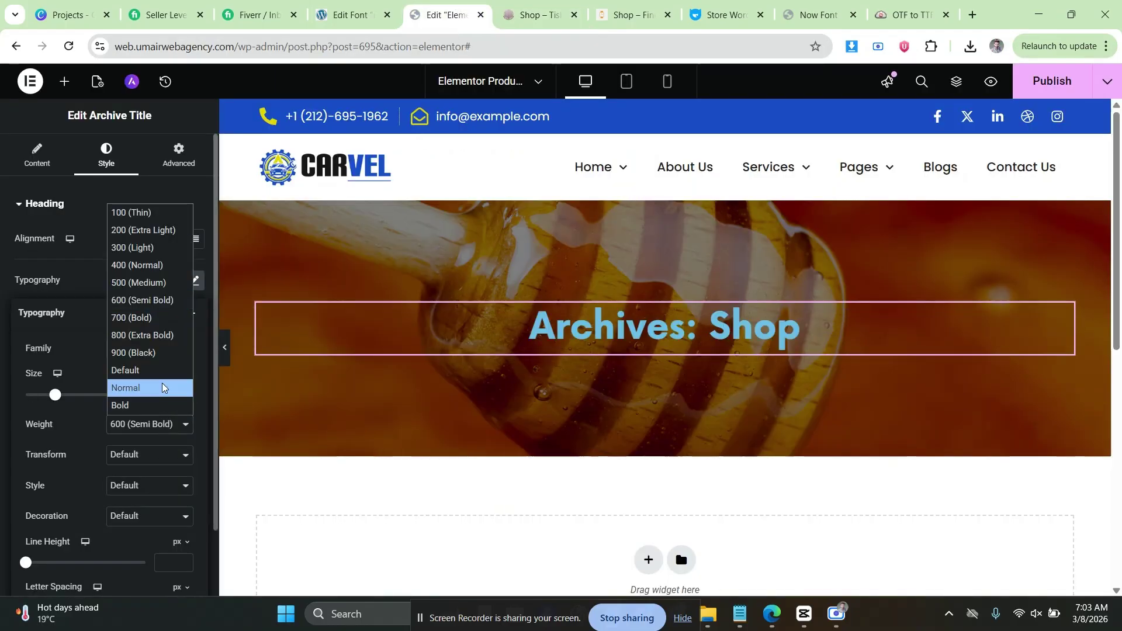
click(140, 266)
Recheck the demo heading's font details, close them, and set the archive title's line height to 60 px.
click(532, 15)
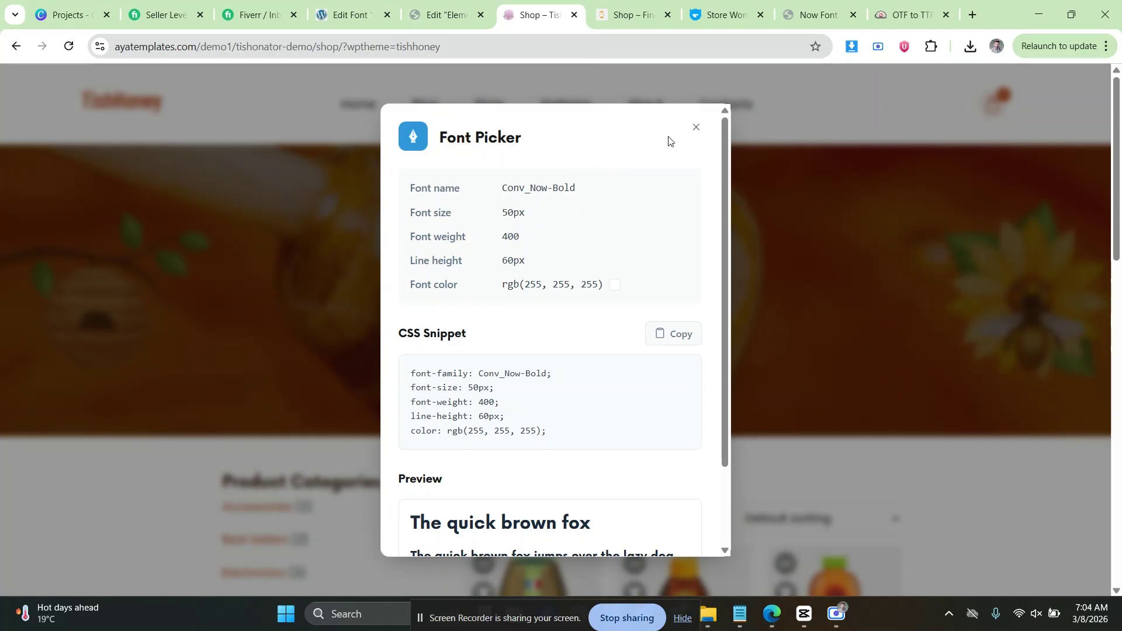
click(696, 127)
click(444, 15)
click(149, 424)
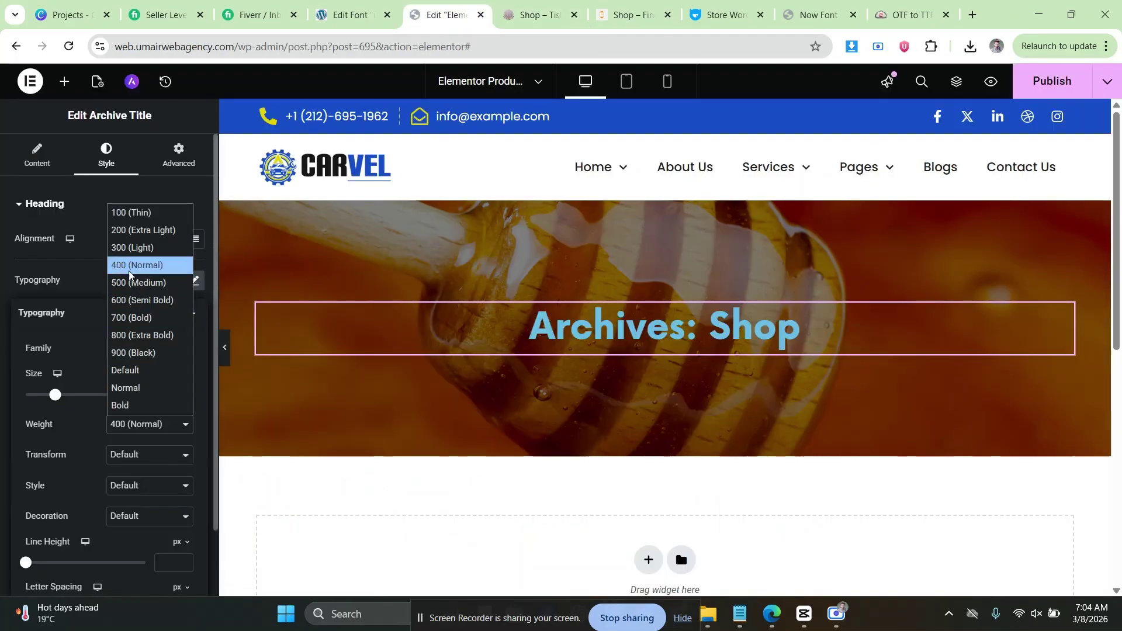
click(90, 387)
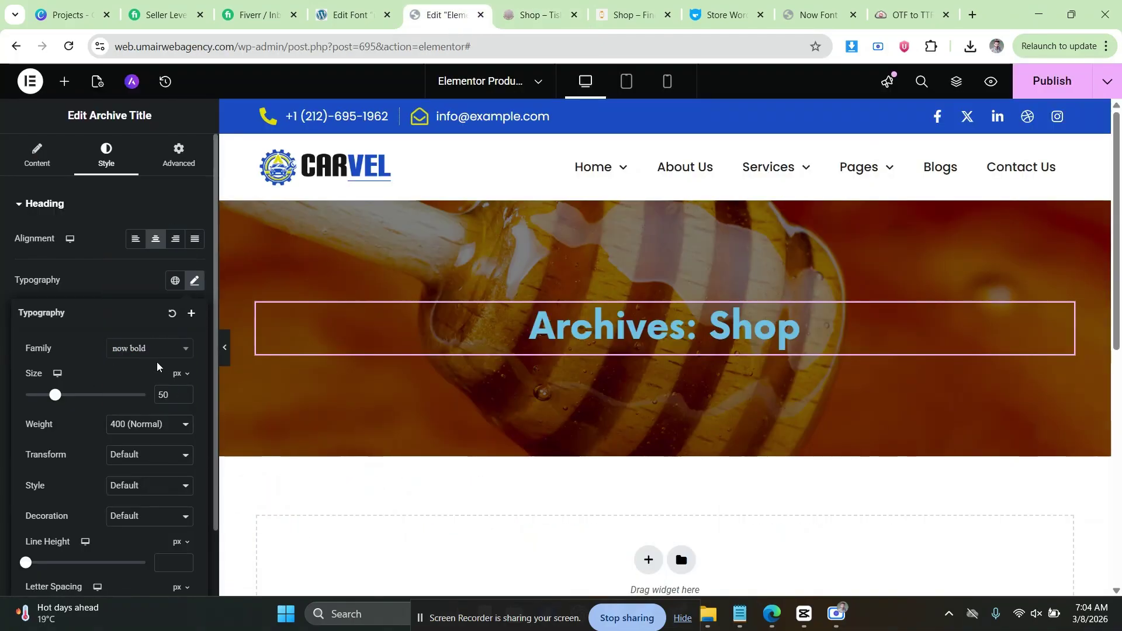
click(121, 280)
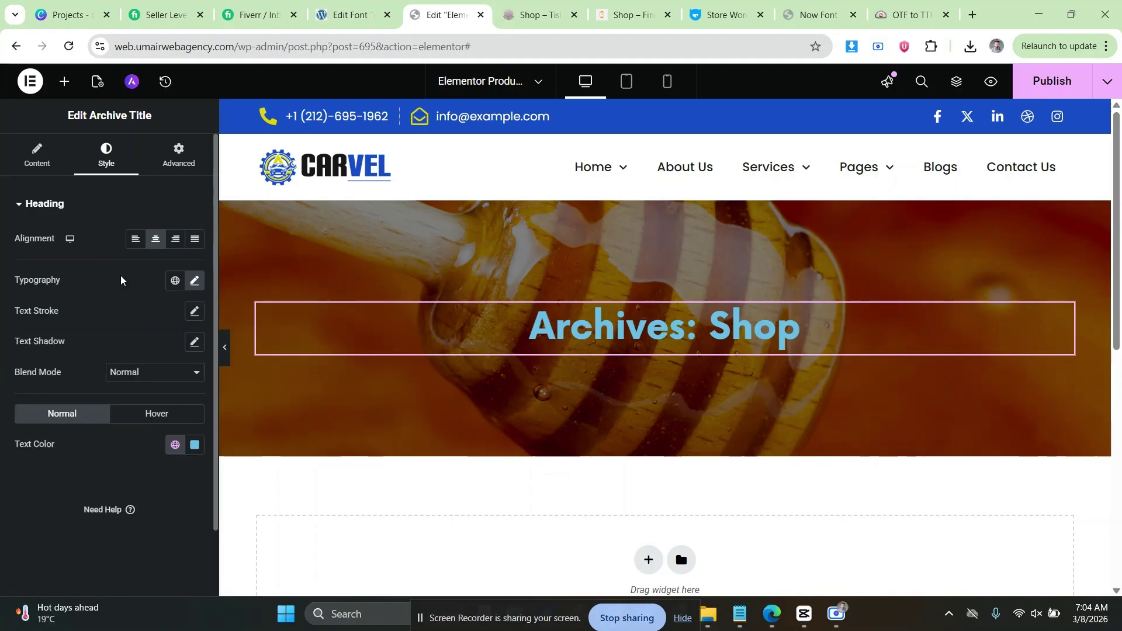
click(190, 283)
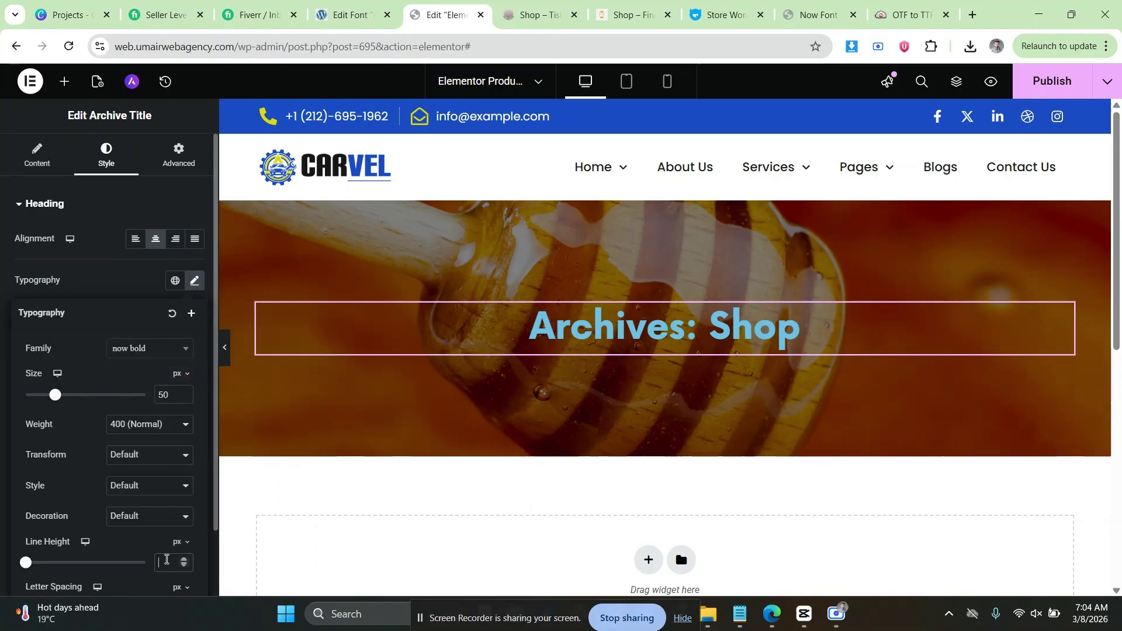
click(167, 563)
text(60)
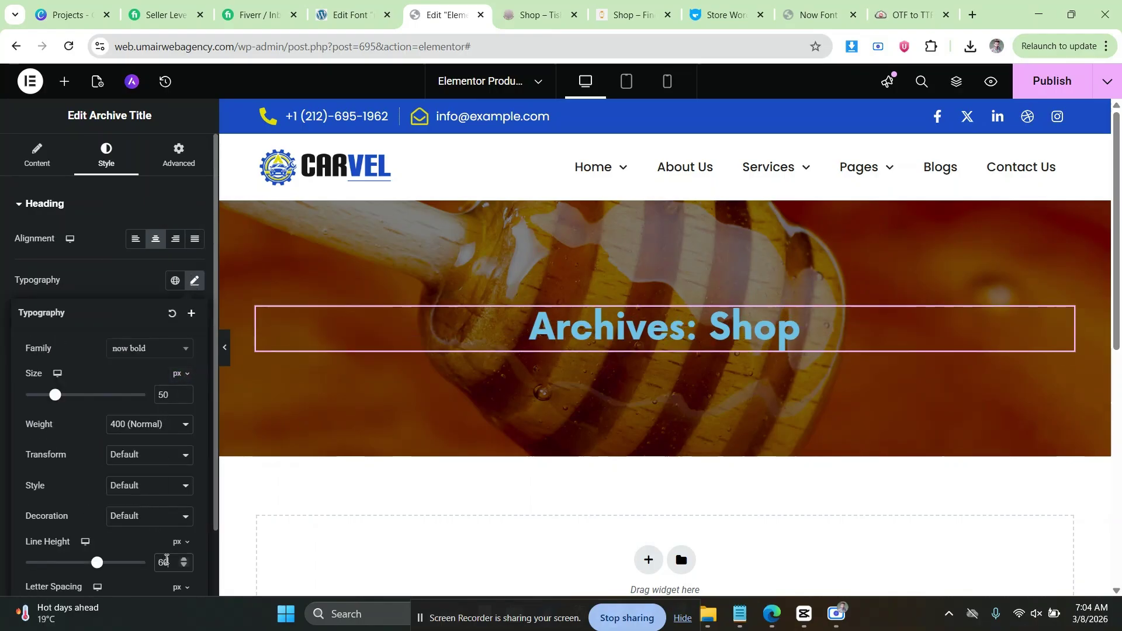
click(116, 280)
Change the archive title's text color to white (#FFFFFF).
click(195, 445)
drag(120, 265, 100, 249)
click(2, 321)
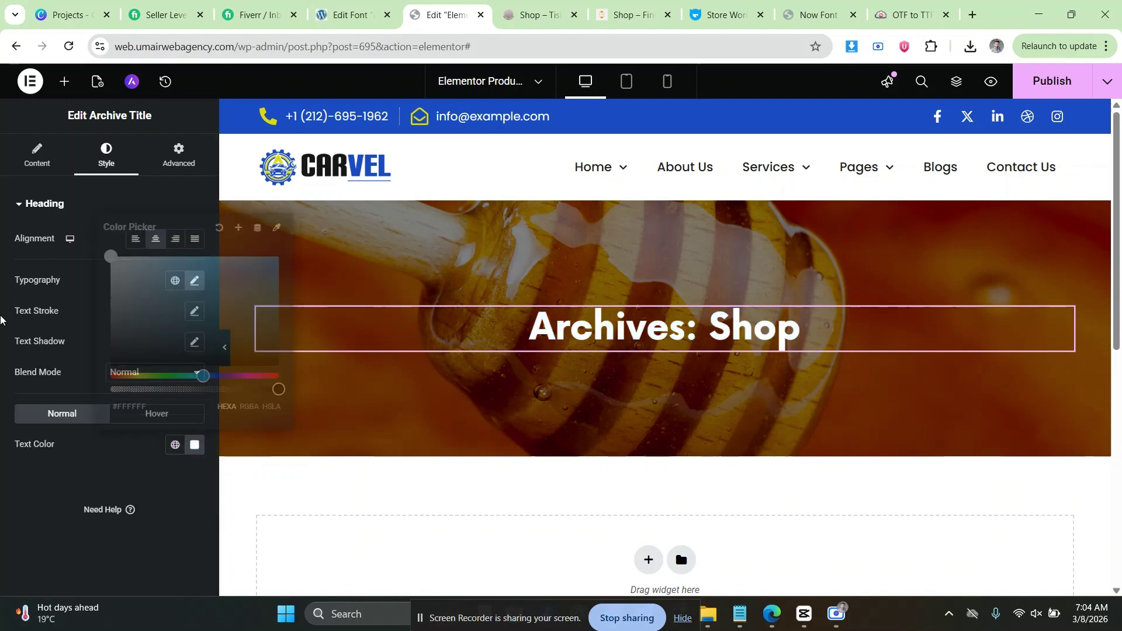
Compare with the demo banner and add a WooCommerce Breadcrumbs widget directly below the archive title.
click(535, 16)
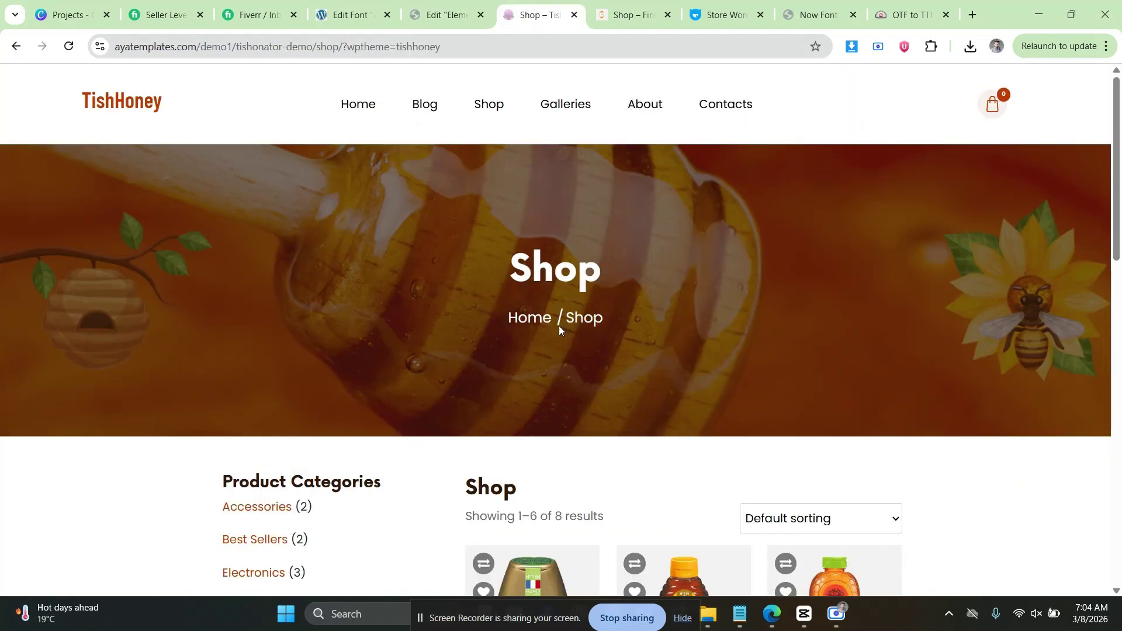
click(446, 15)
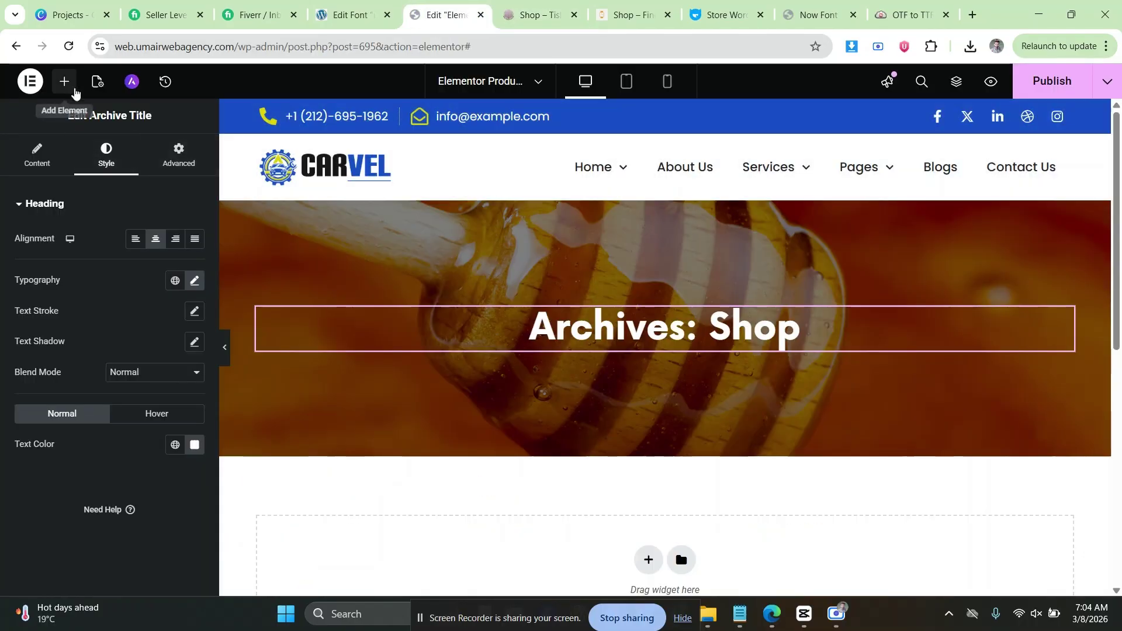
click(64, 81)
text(bre)
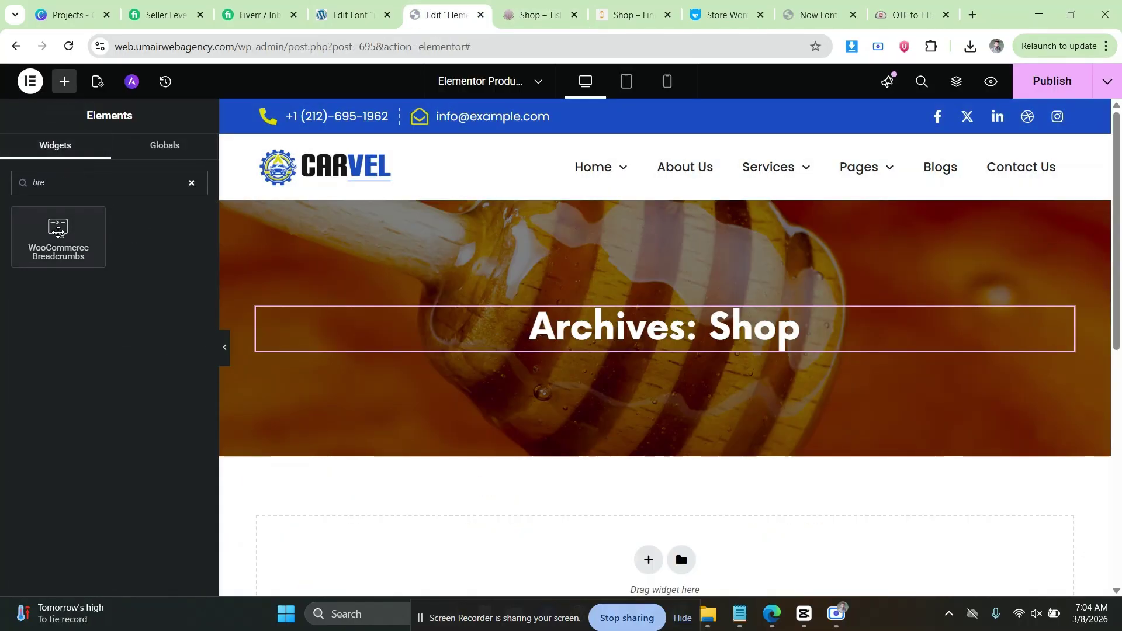
drag(58, 232, 672, 351)
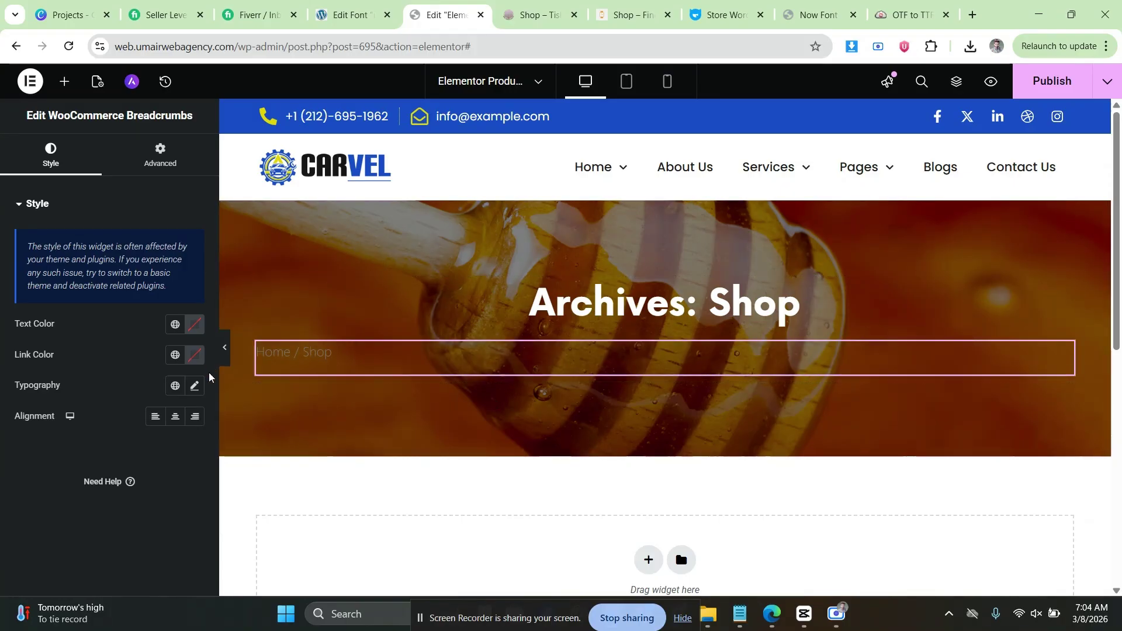
Center the breadcrumbs and set their text color to white.
click(175, 416)
click(195, 325)
click(195, 325)
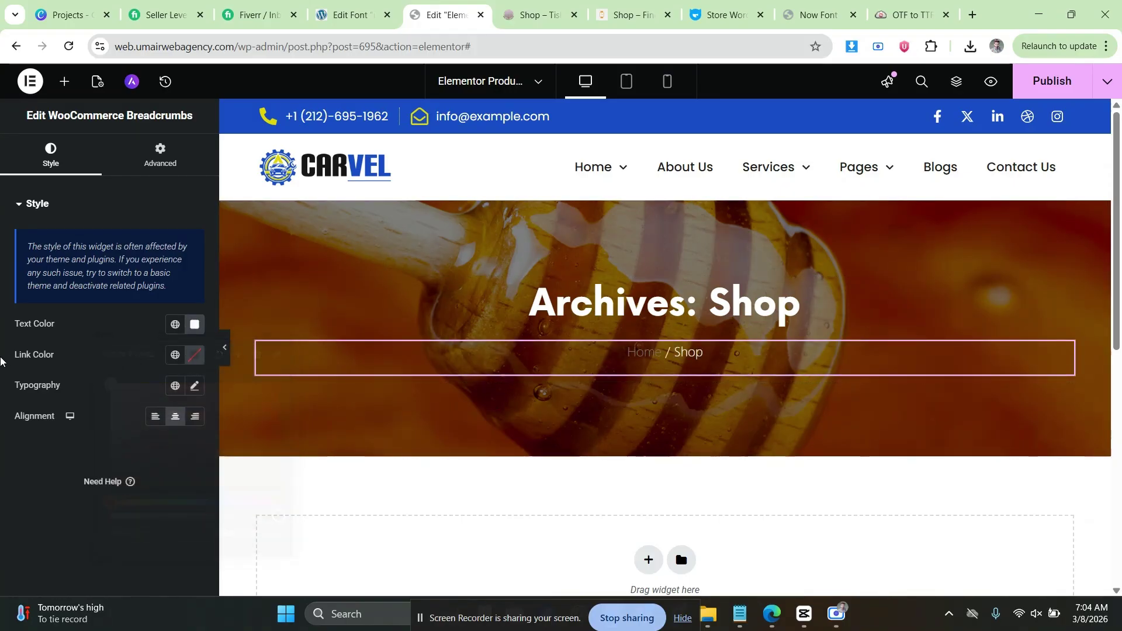
Check the font details of the demo's Shop breadcrumb and set the breadcrumbs to 20 px with weight 400 (Normal).
click(535, 15)
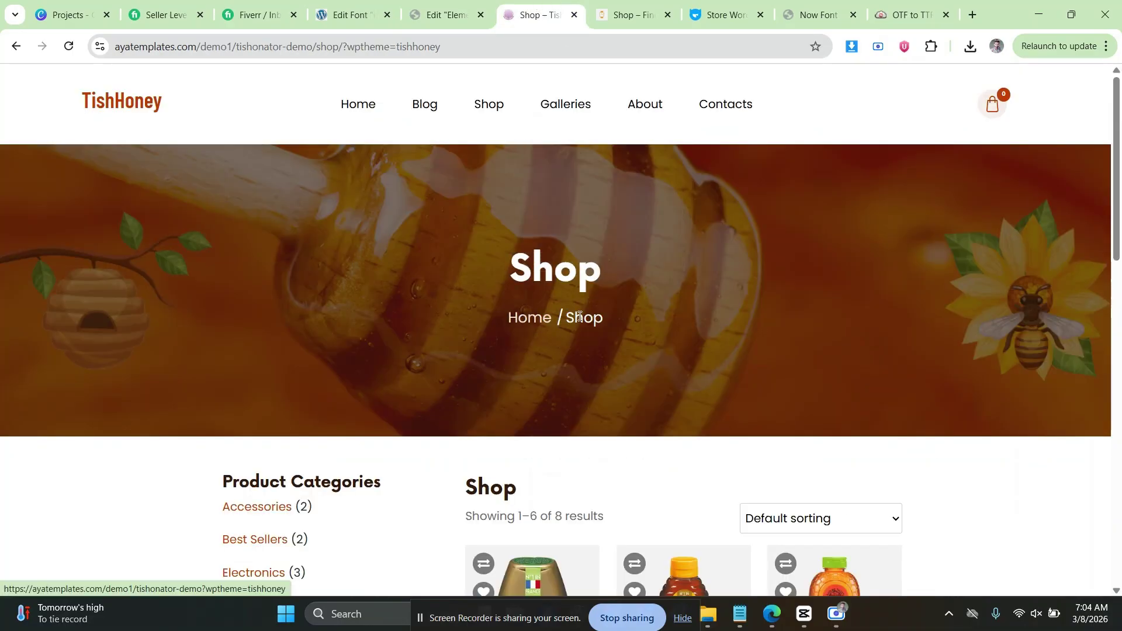
right_click(579, 316)
click(627, 503)
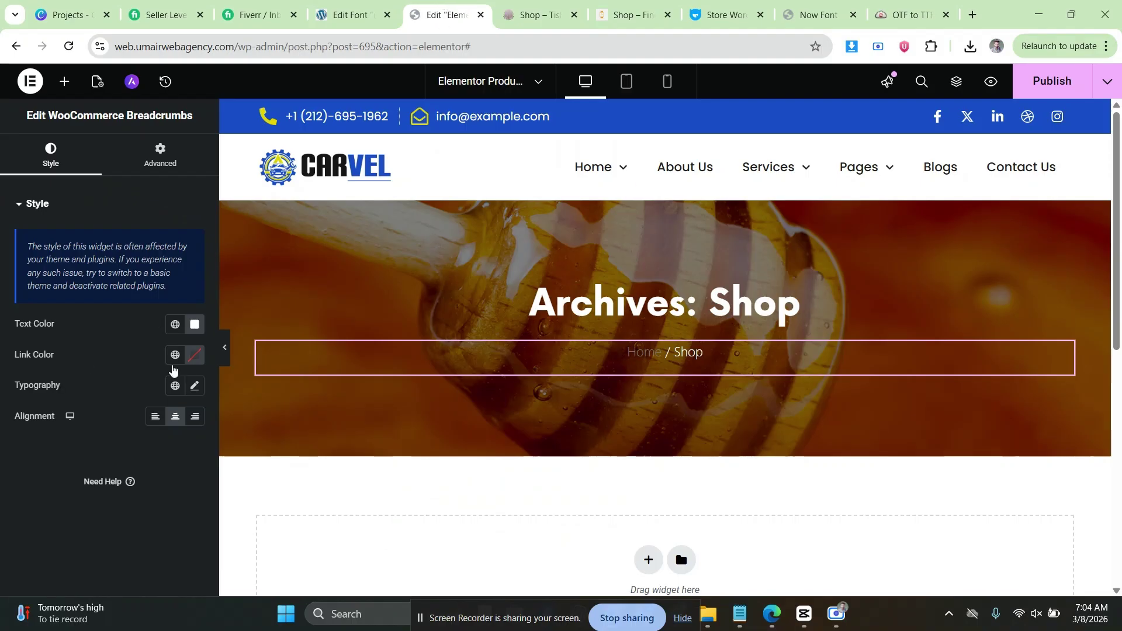
click(194, 387)
click(166, 497)
text(20)
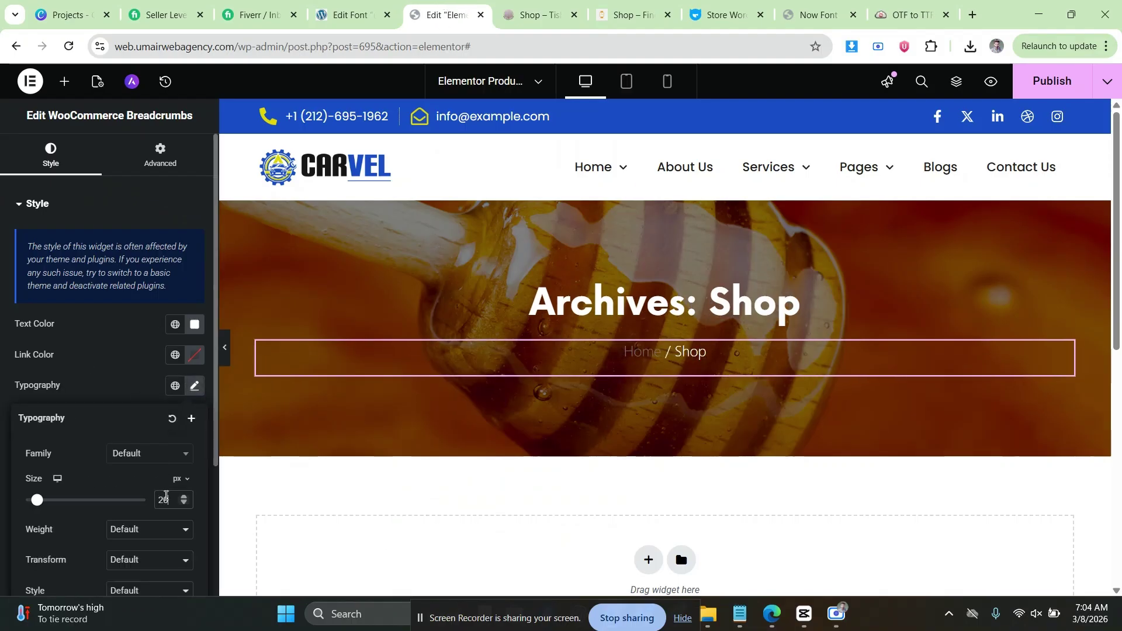
click(152, 531)
click(152, 375)
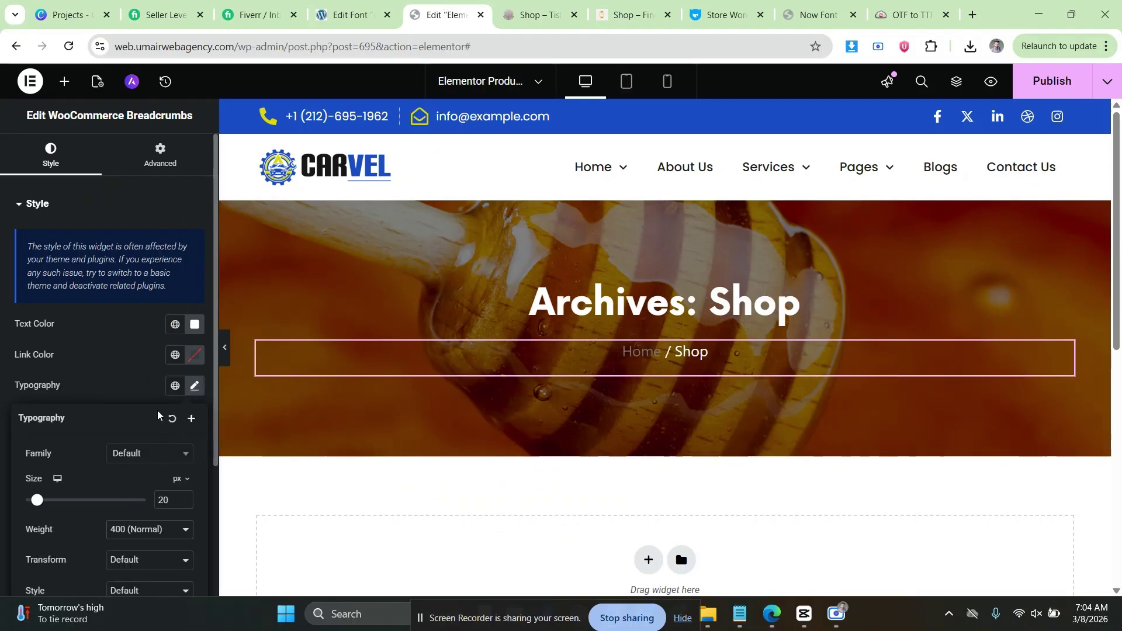
Set the breadcrumbs' font family to Poppins and their line height to 30 px.
click(148, 455)
text(popp)
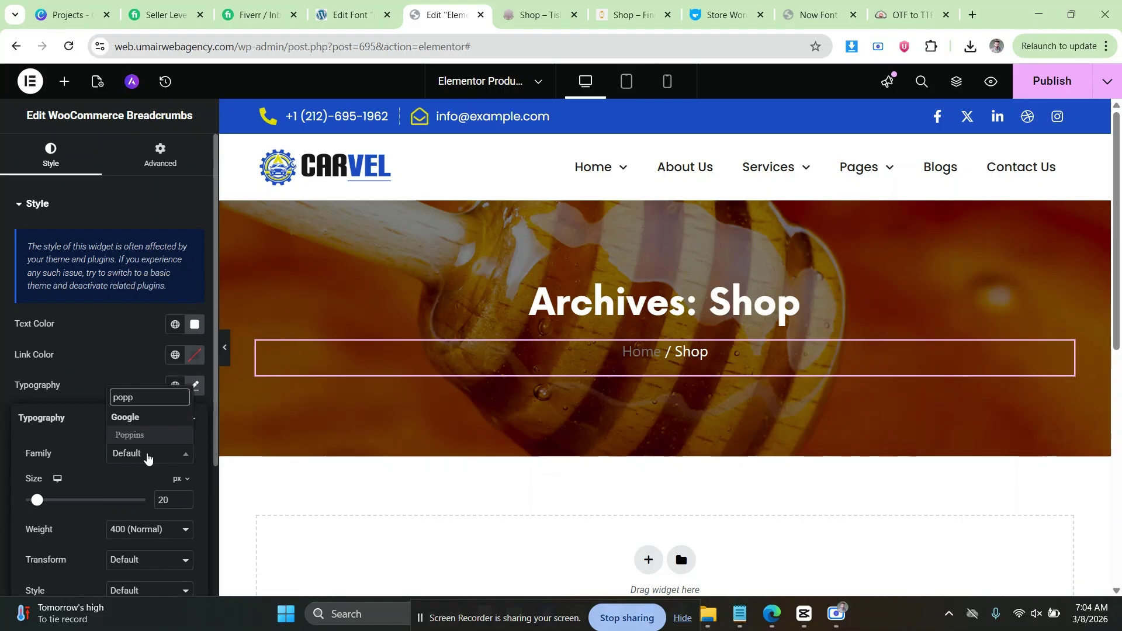
click(132, 438)
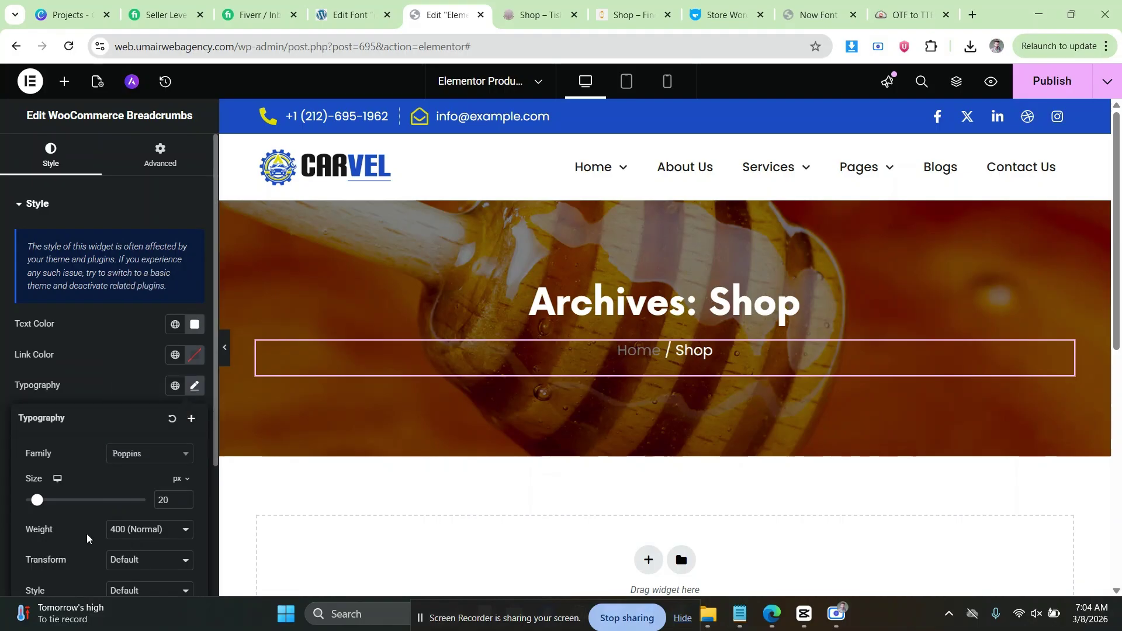
scroll(87, 538, down, 3)
text(30)
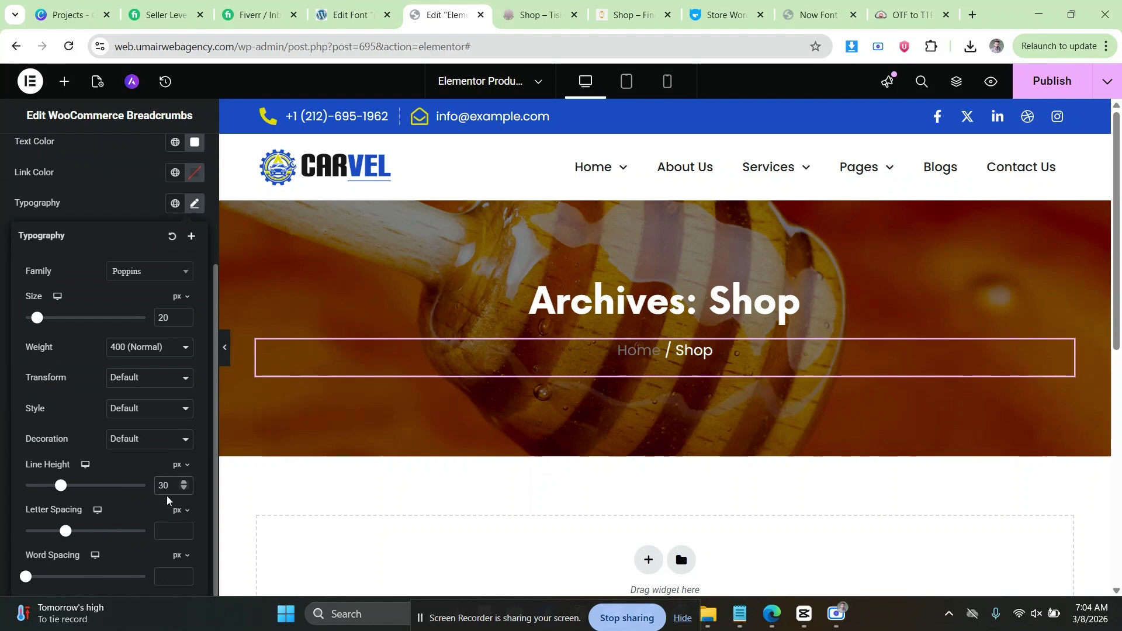
click(129, 191)
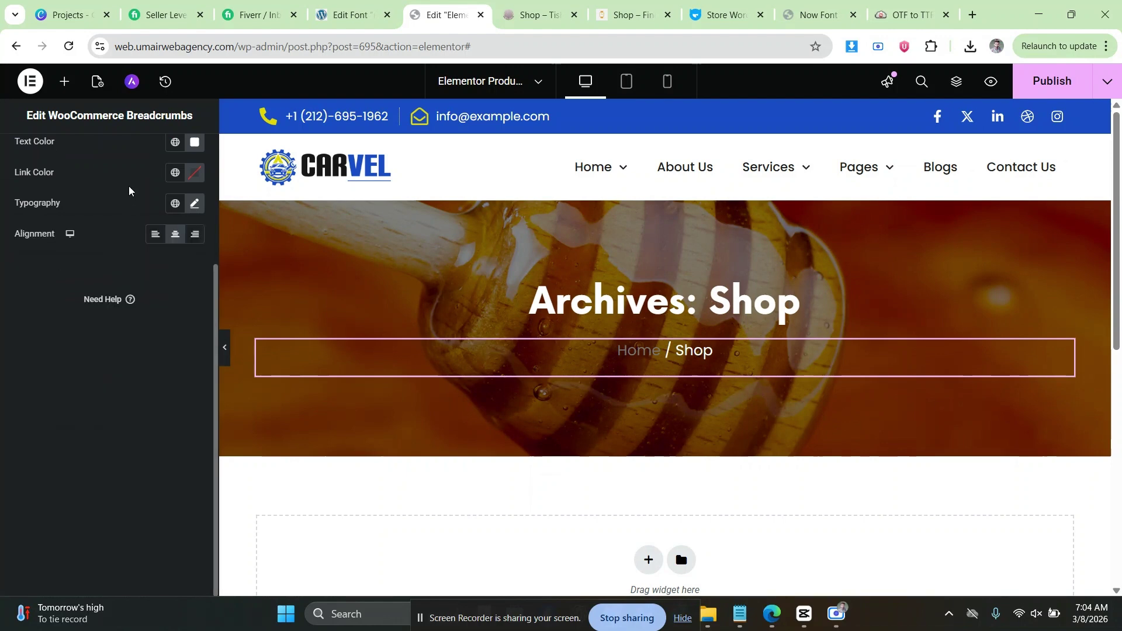
Copy the font color rgb(184, 56, 6) from the demo's Home breadcrumb details and apply it as the breadcrumbs' link color.
click(535, 14)
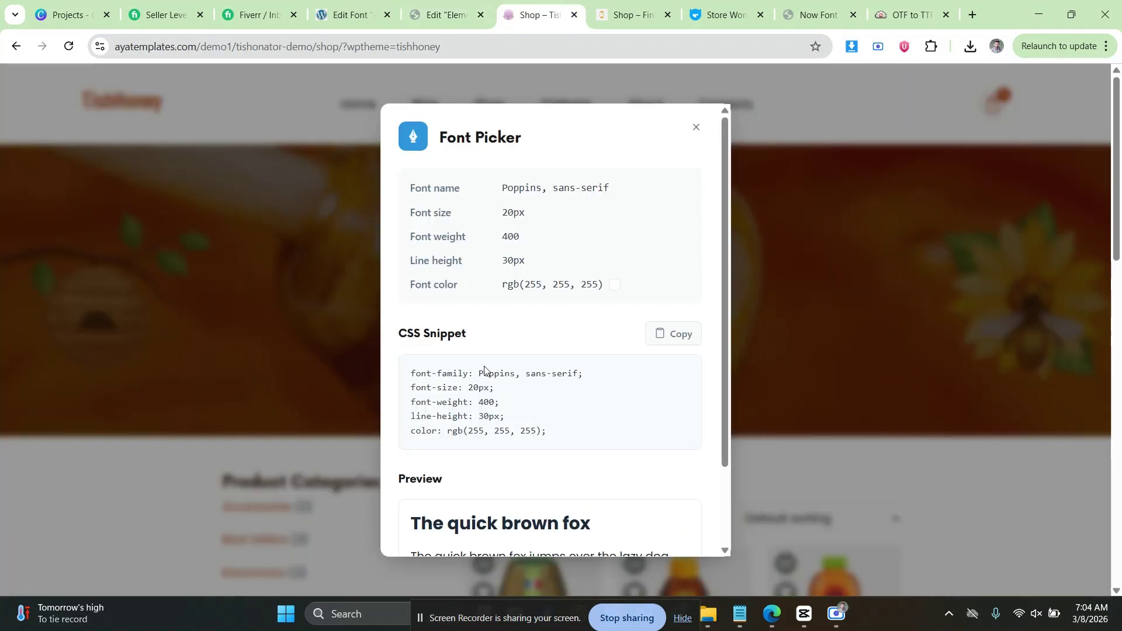
click(694, 125)
right_click(525, 317)
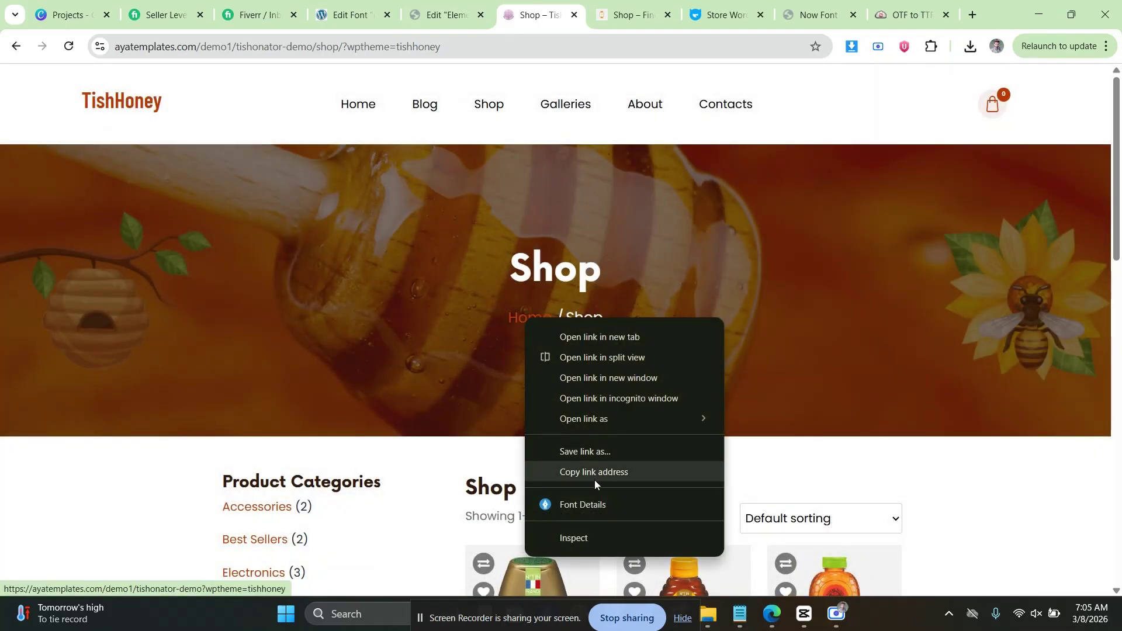
click(588, 504)
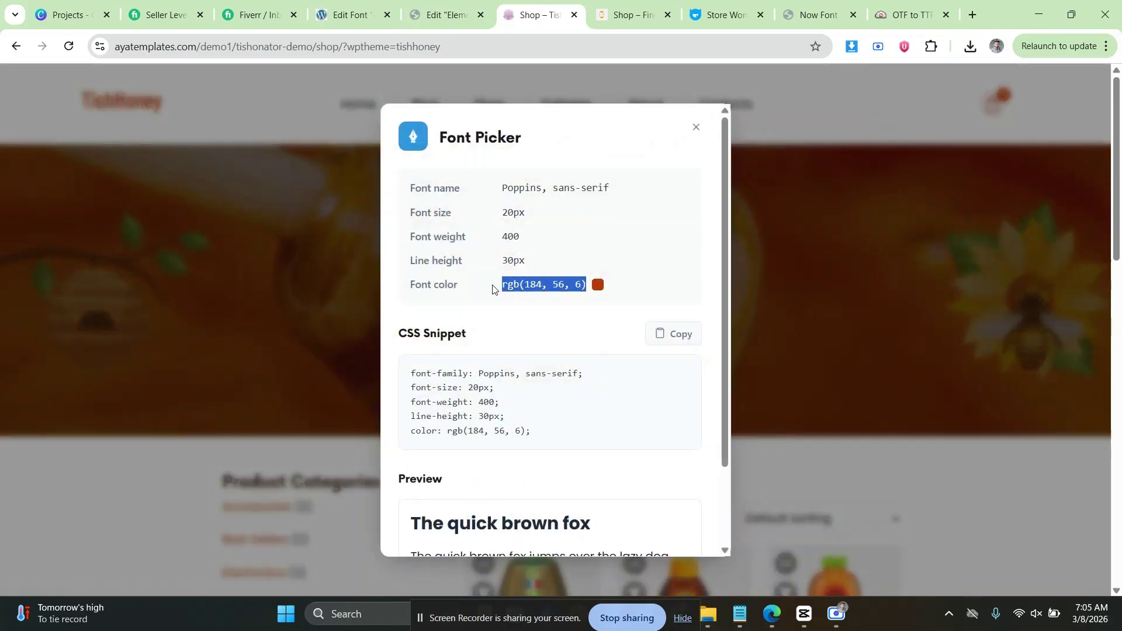
click(446, 3)
click(194, 173)
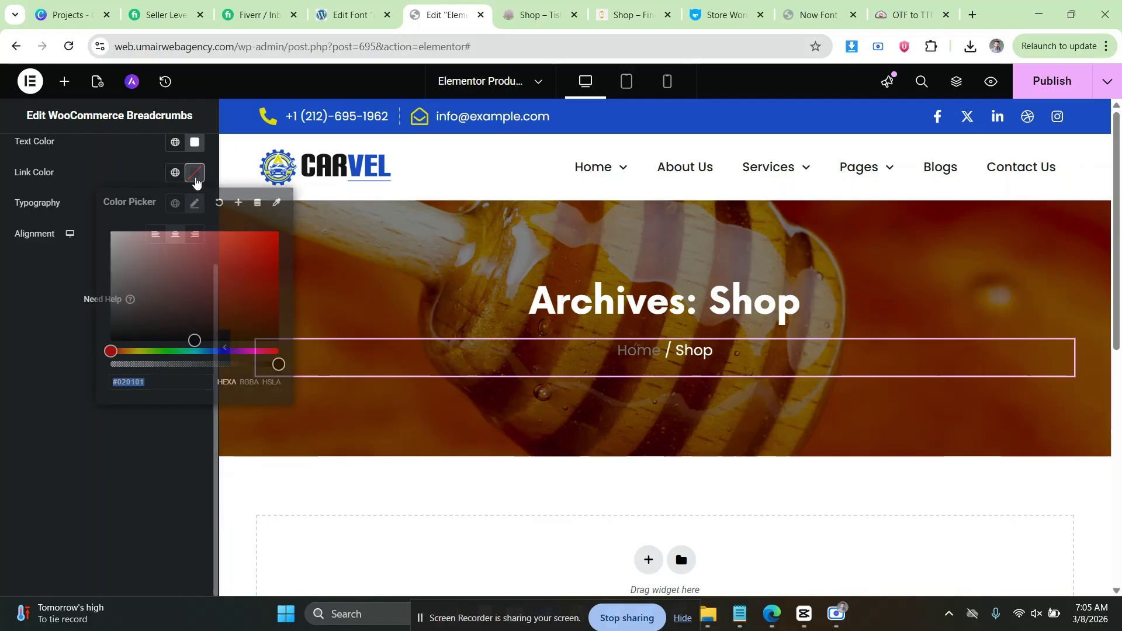
text(rgb(184, 56, 6))
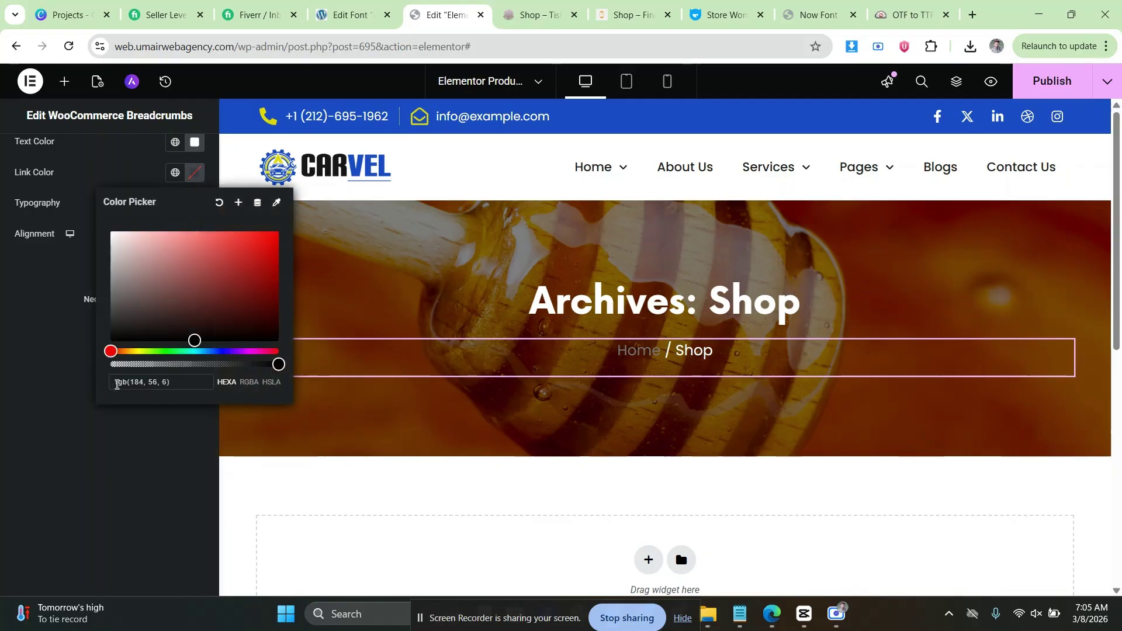
key(BackSpace)
click(2, 440)
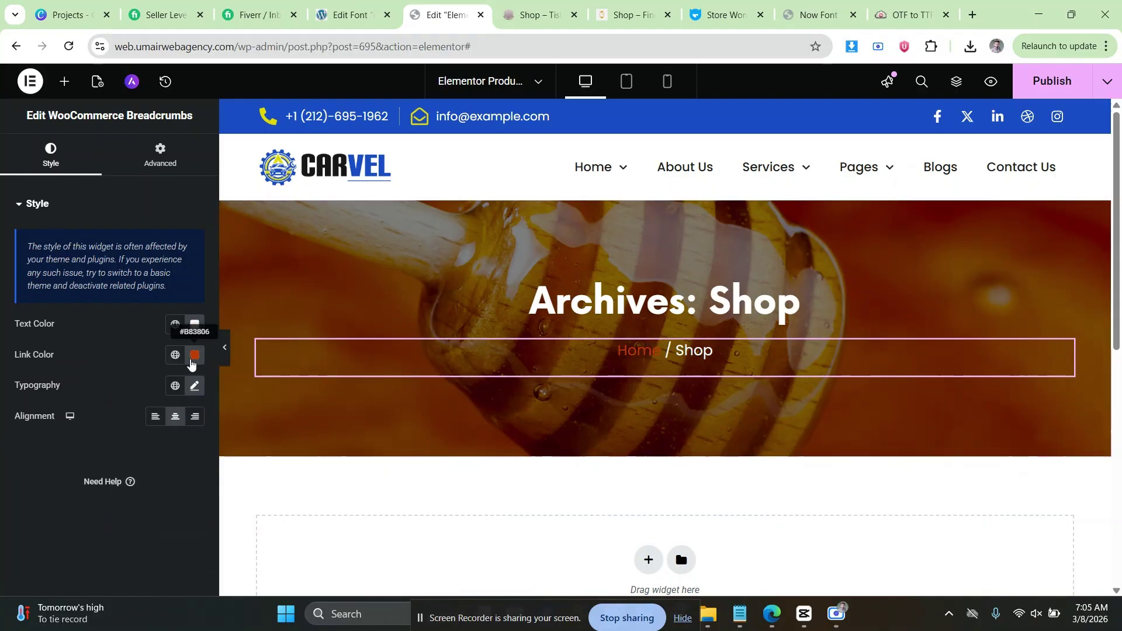
Change the breadcrumbs' link color to white.
click(193, 364)
click(112, 412)
click(623, 354)
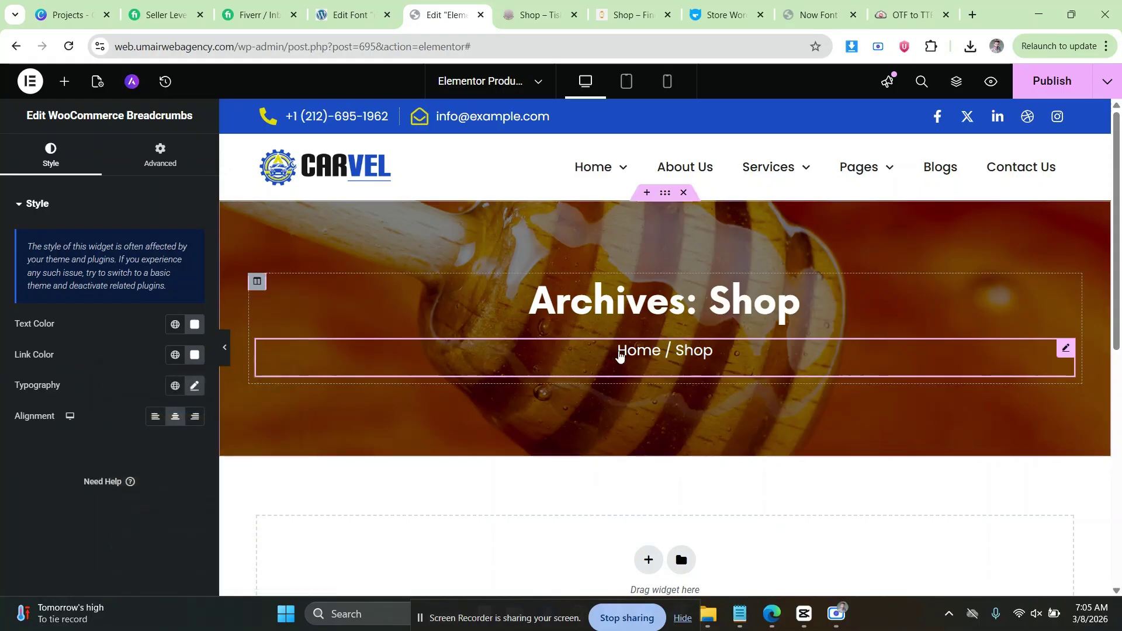
Publish the template changes and dismiss the font details on the demo shop page.
click(1052, 80)
click(937, 577)
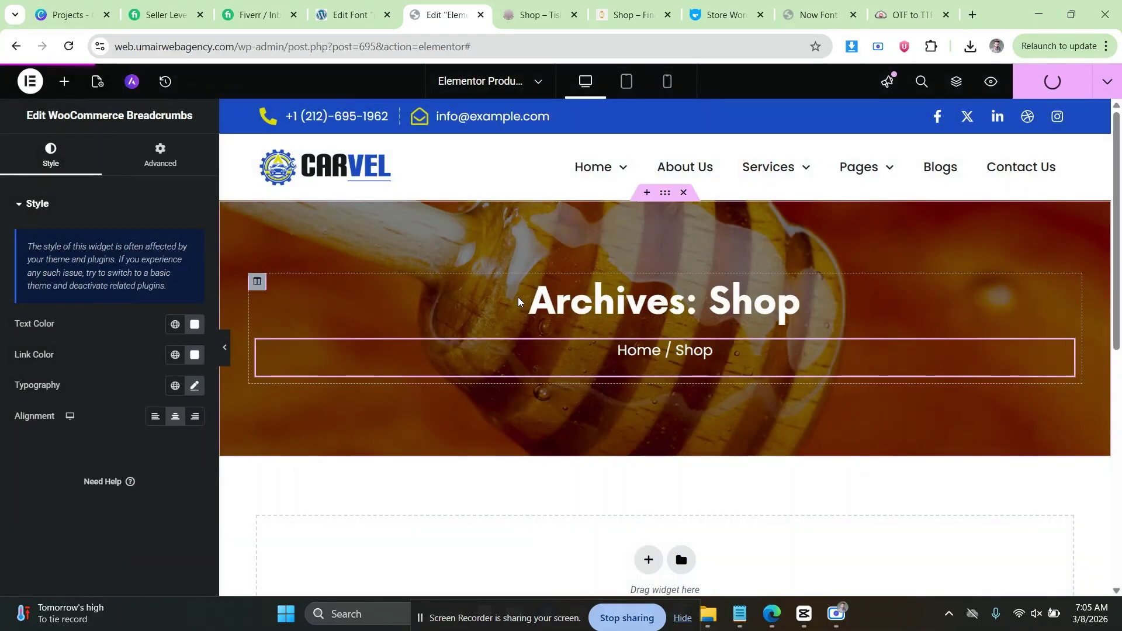
click(535, 15)
click(692, 128)
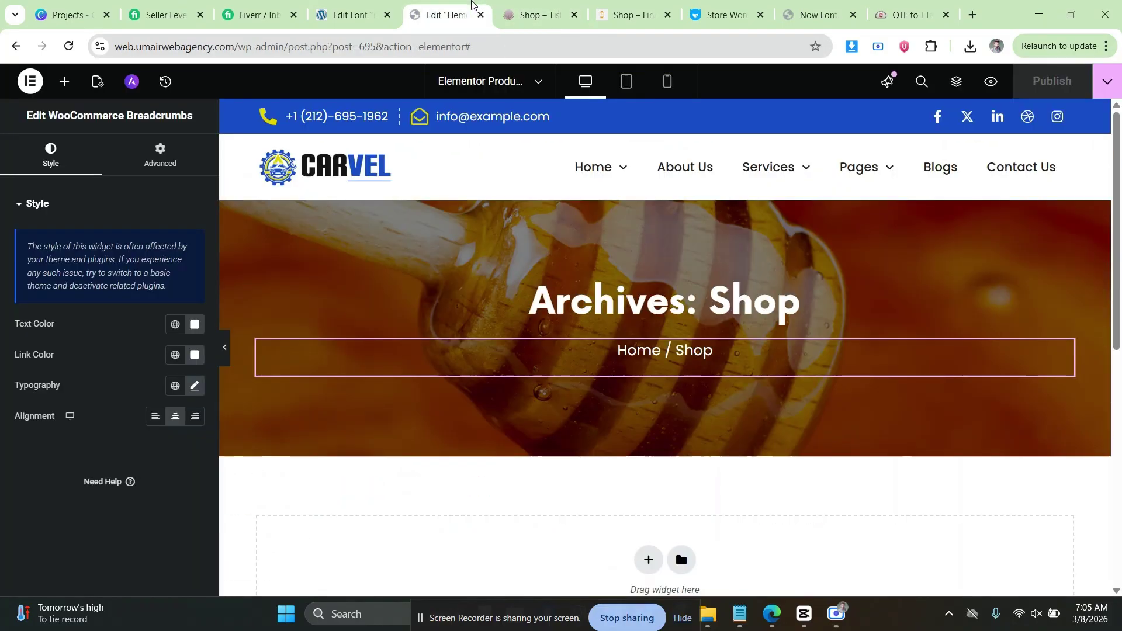
Open the content settings of the banner's archive title in the Elementor template.
click(475, 7)
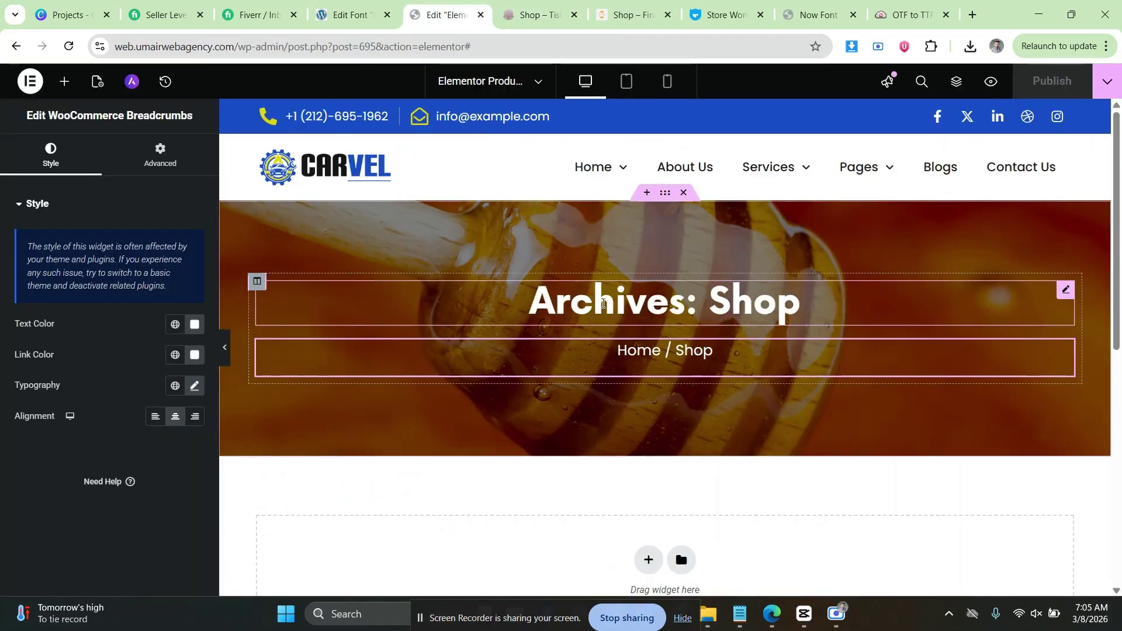
scroll(777, 245, down, 1)
click(845, 234)
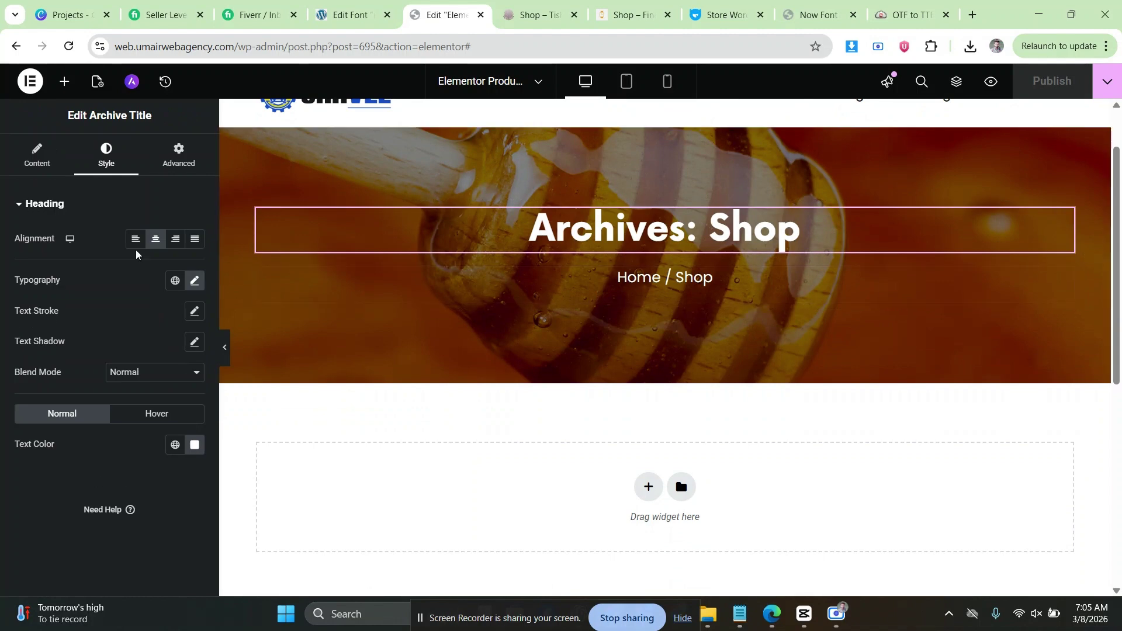
click(55, 174)
View the Home & Office category page in a new tab from WordPress's product categories list and examine its layout.
click(356, 8)
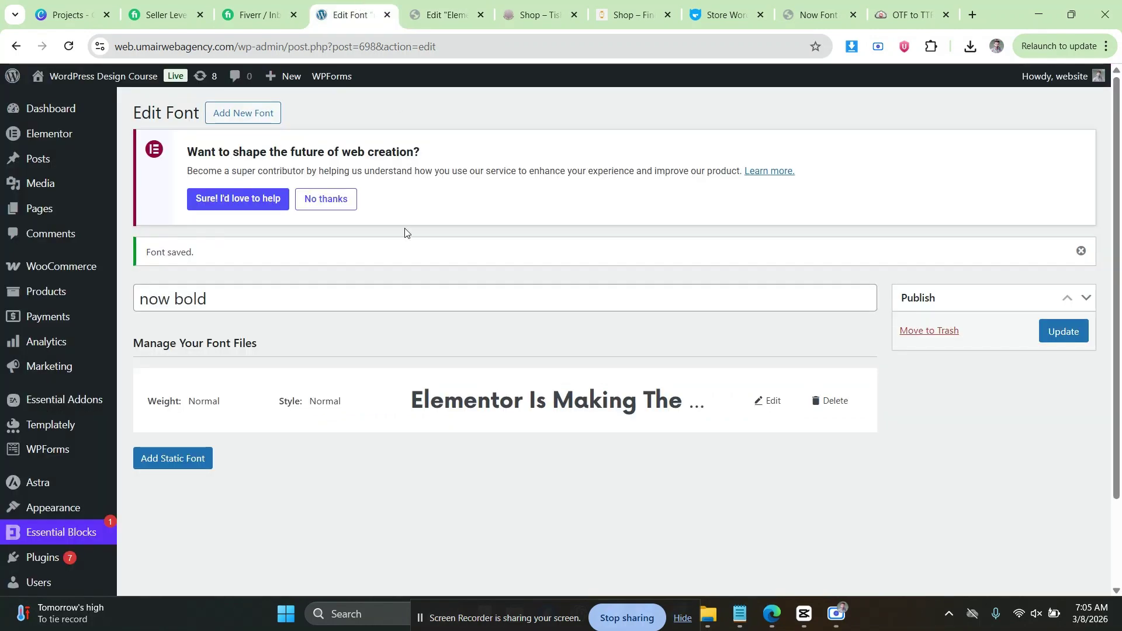
mouse_move(72, 298)
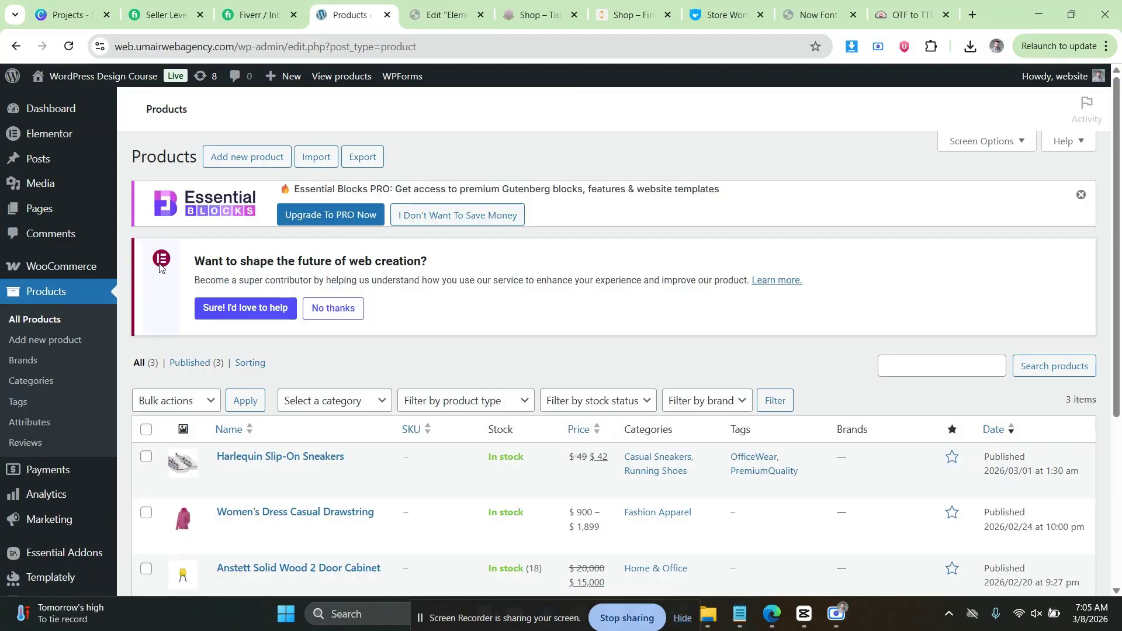
click(28, 381)
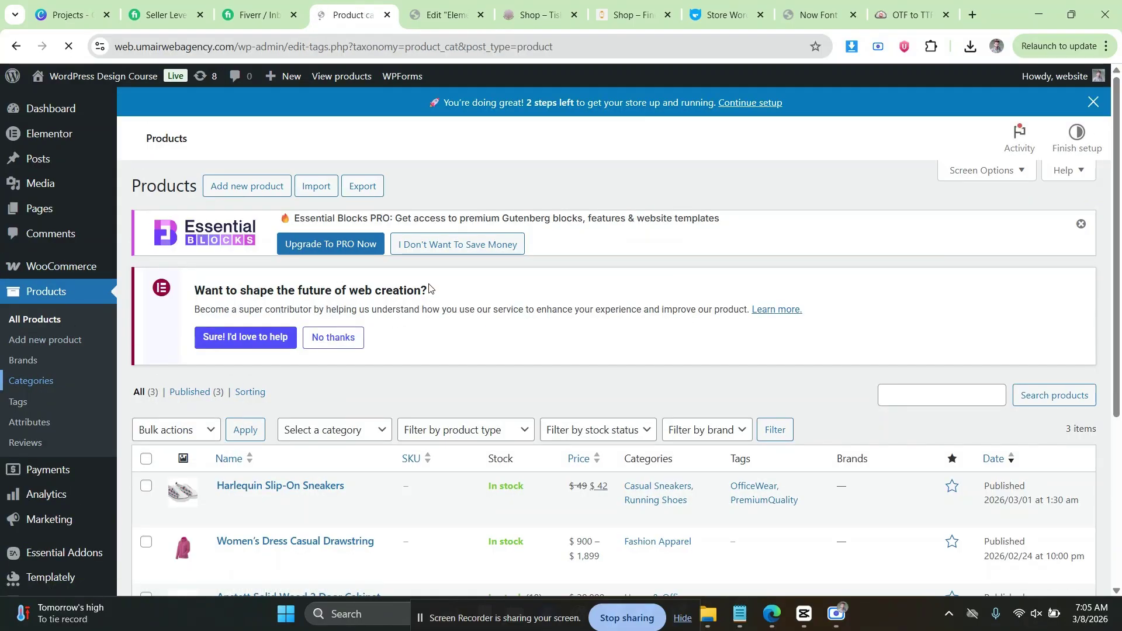
scroll(565, 274, down, 3)
scroll(578, 266, up, 1)
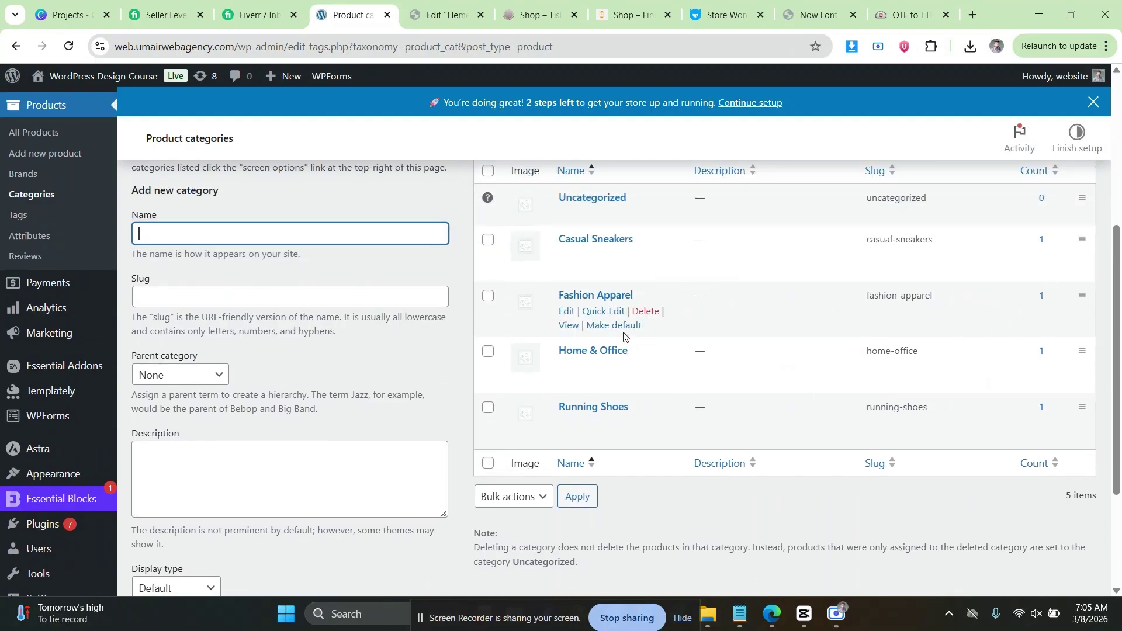
right_click(570, 381)
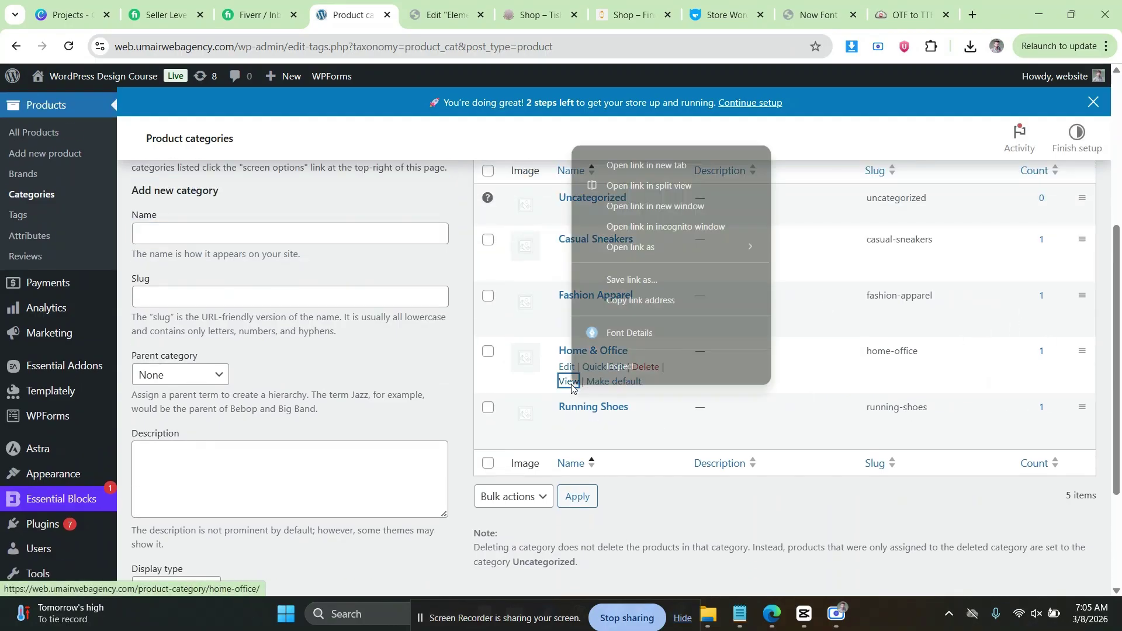
click(637, 164)
click(418, 6)
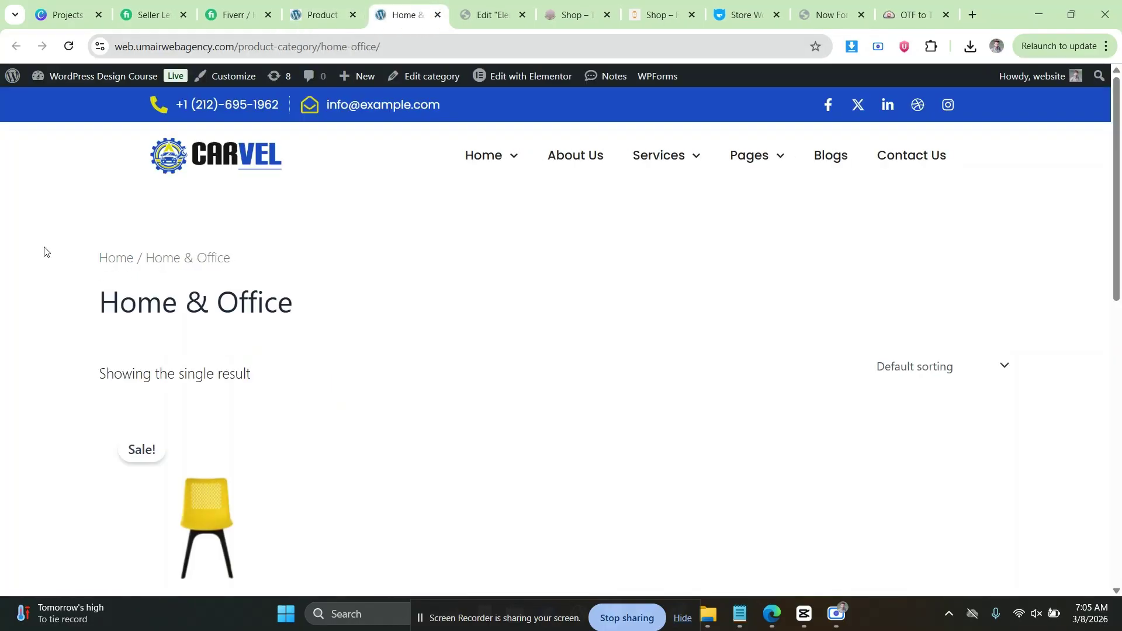
scroll(46, 253, down, 8)
scroll(48, 258, up, 8)
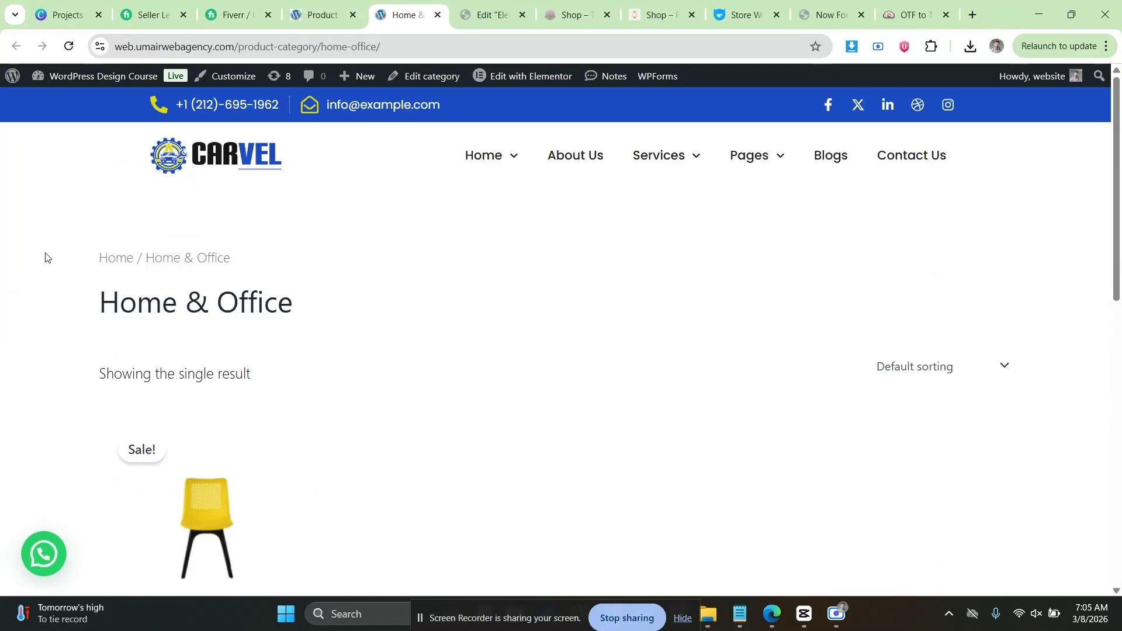
Return to the template editor, try a bottom margin of -20 px on the breadcrumbs and reset it to 0.
click(468, 3)
scroll(607, 242, up, 2)
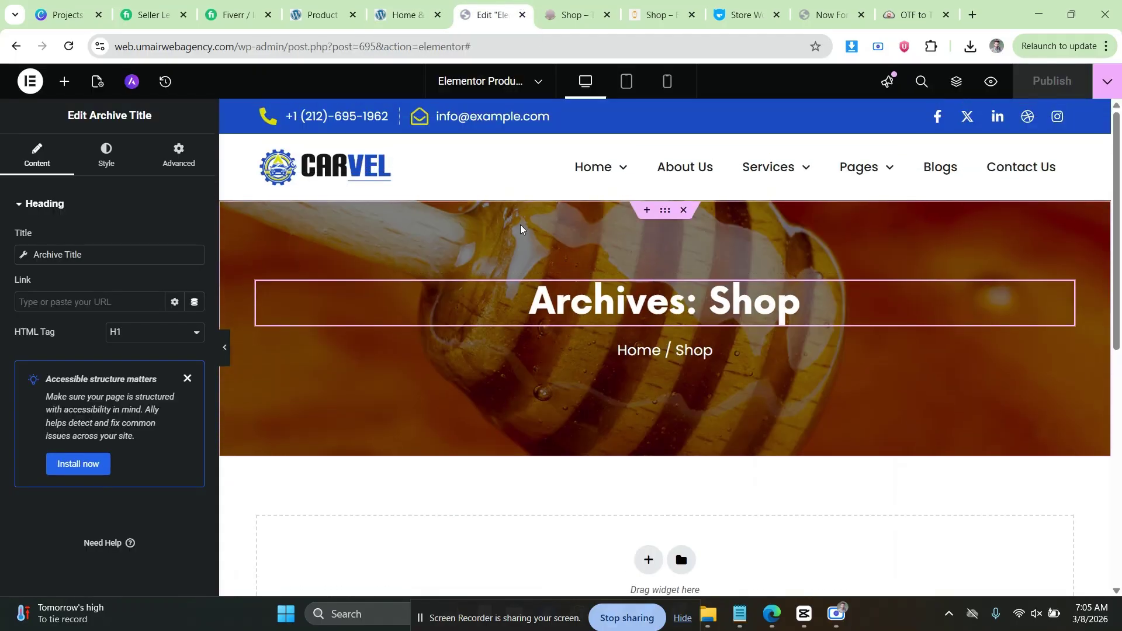
click(622, 355)
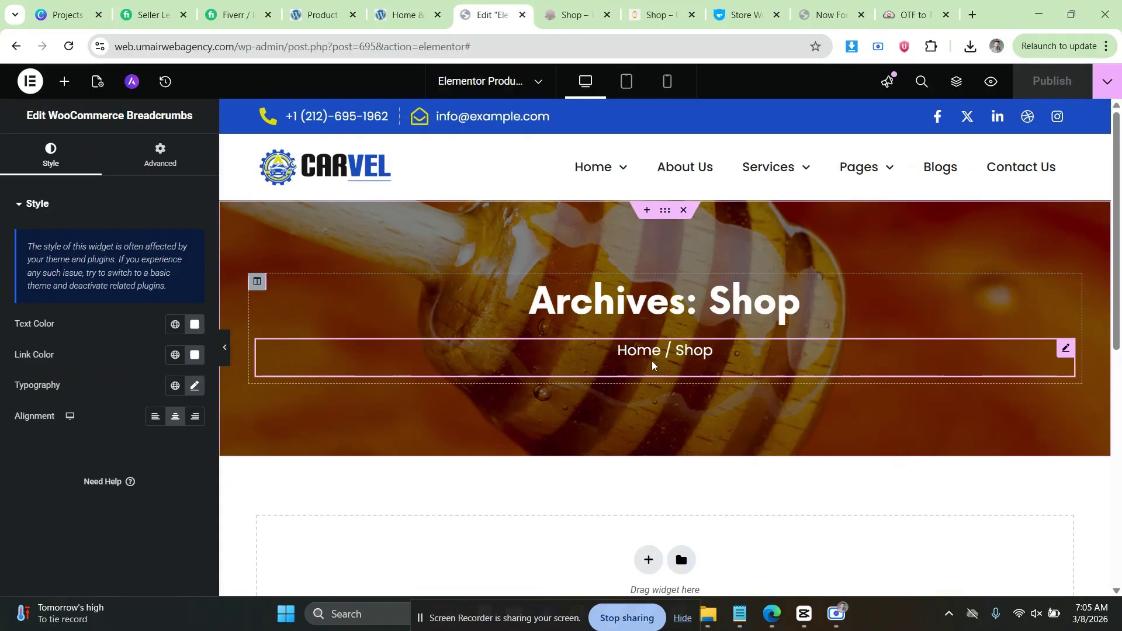
click(160, 155)
click(194, 255)
click(134, 258)
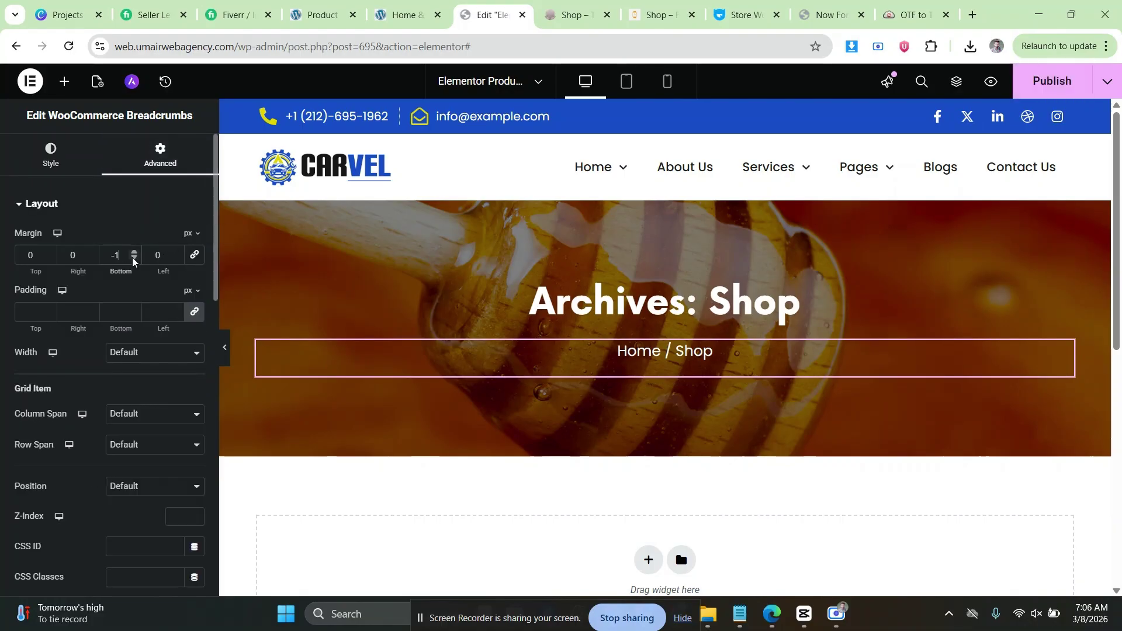
click(133, 258)
click(111, 255)
text(0)
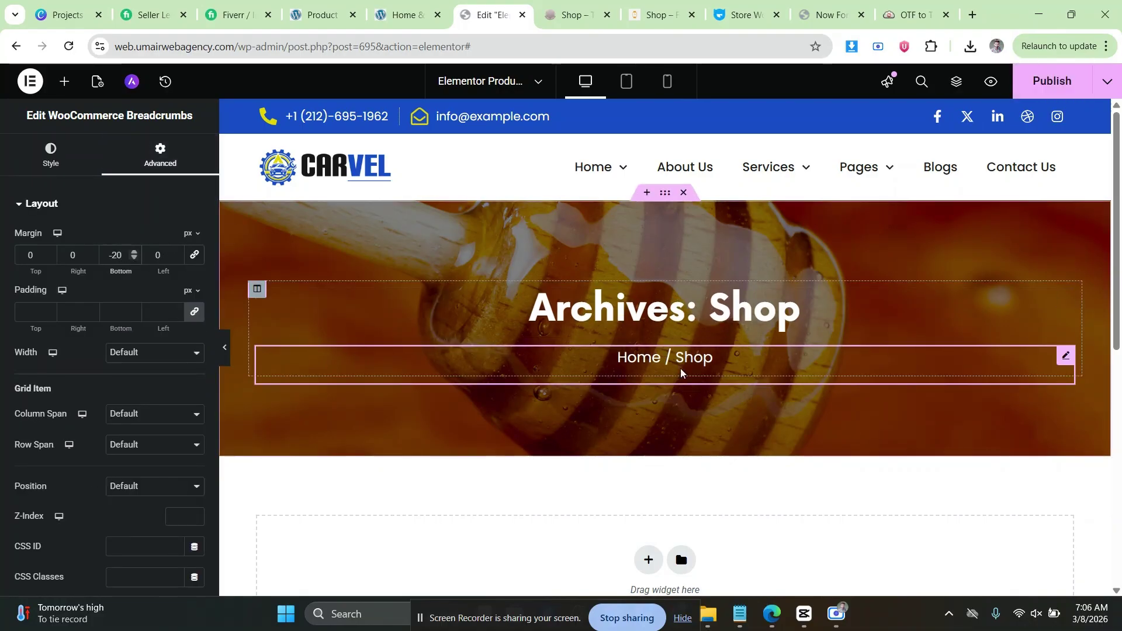
text(0)
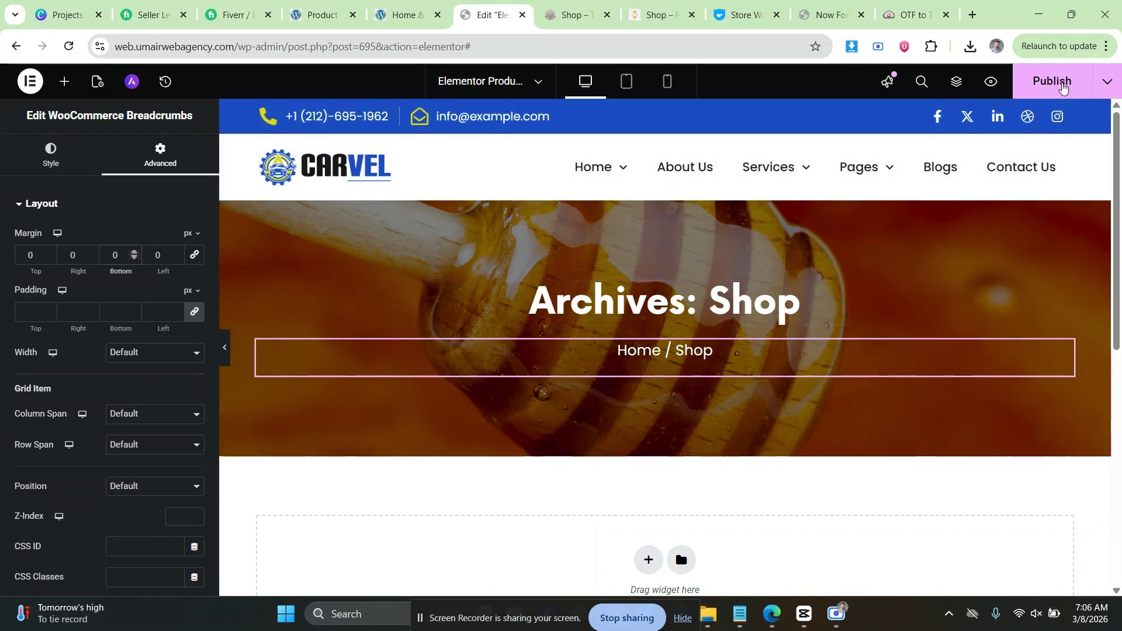
Publish the template changes and add an empty single-column section below the banner.
click(1059, 83)
click(947, 575)
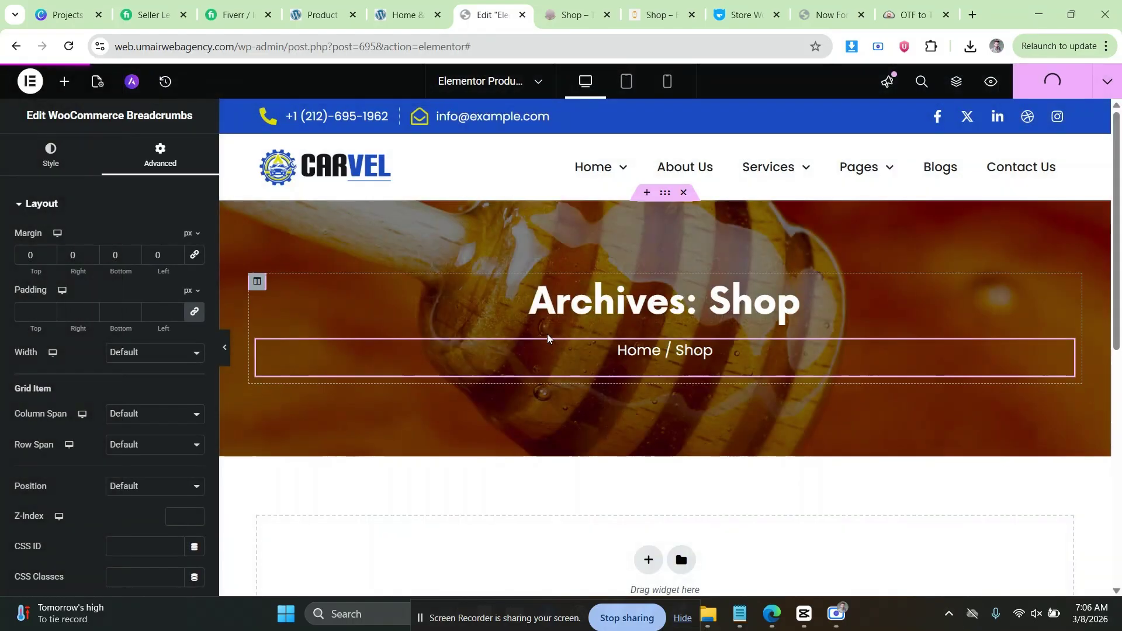
scroll(584, 339, down, 4)
click(646, 341)
click(447, 374)
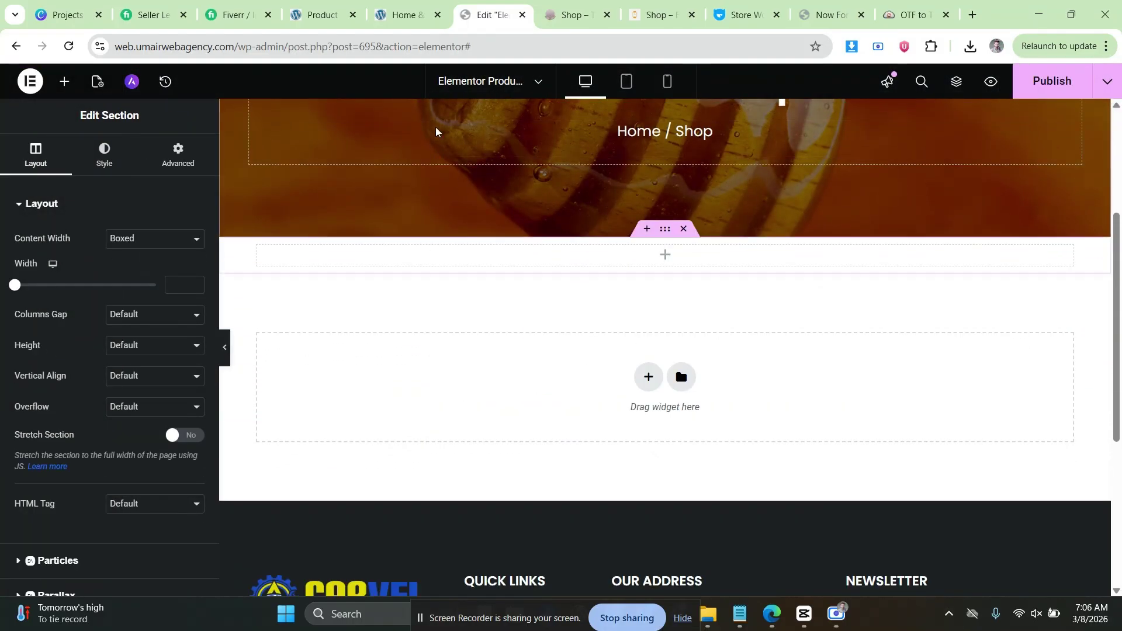
Check the demo shop's sidebar and product layout and add a two-column inner section inside the new section.
key(ctrl+Tab)
scroll(241, 306, down, 4)
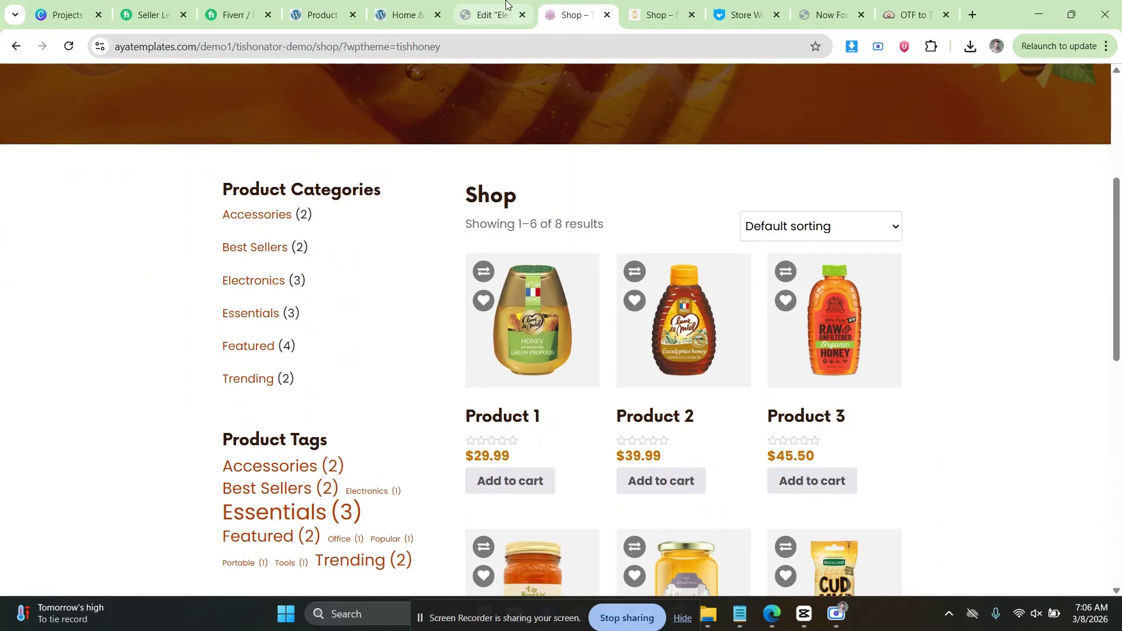
click(488, 15)
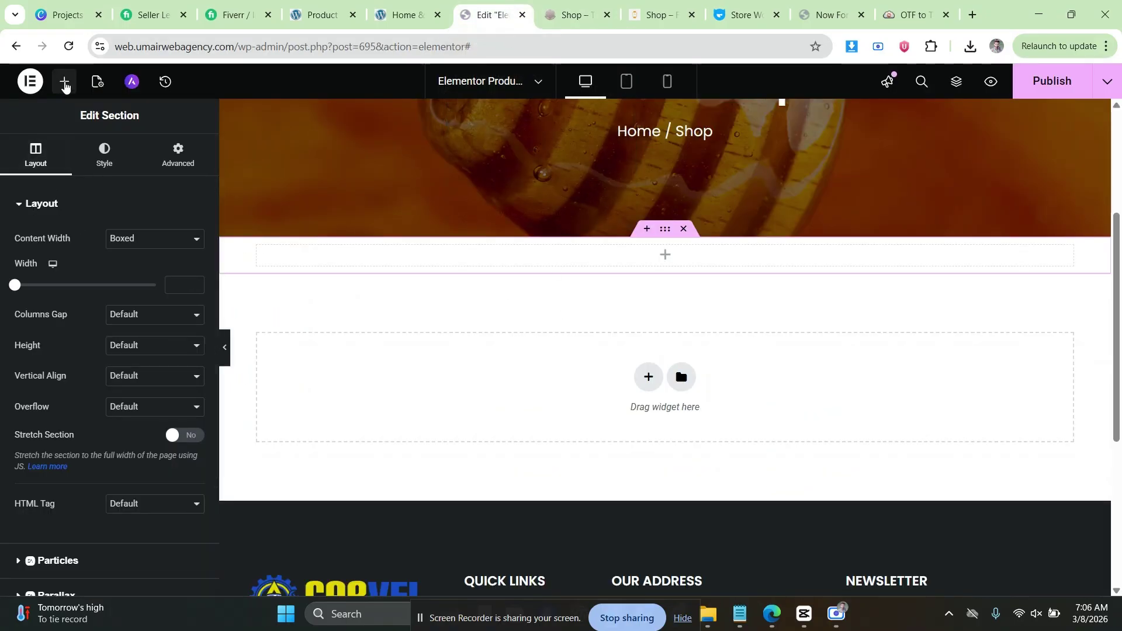
click(64, 82)
scroll(76, 331, down, 5)
scroll(75, 330, up, 10)
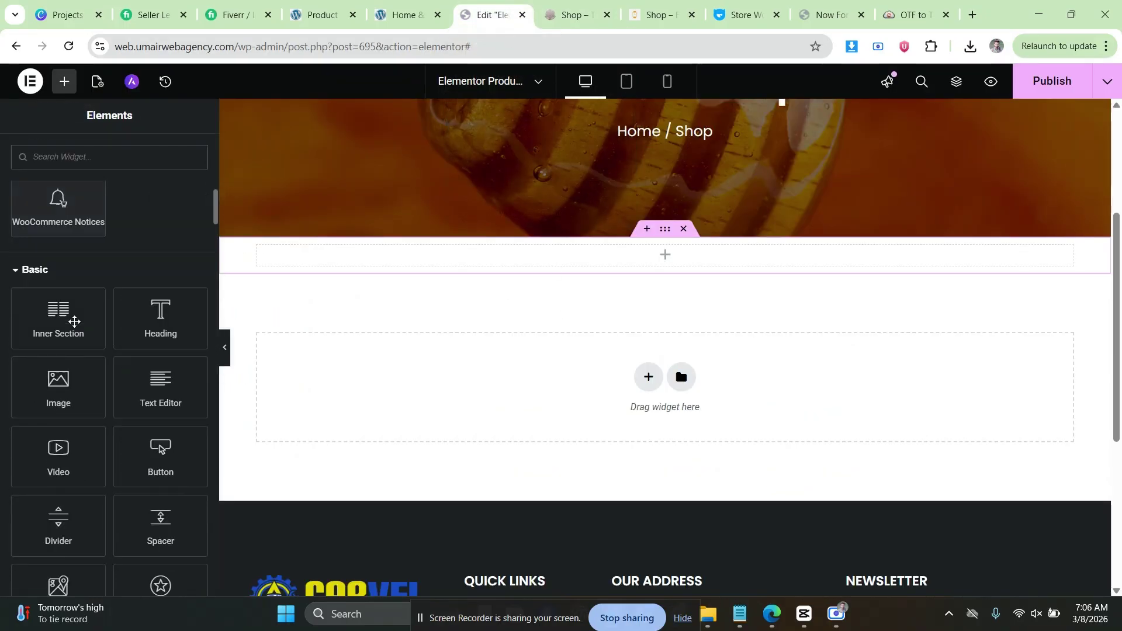
drag(73, 321, 510, 260)
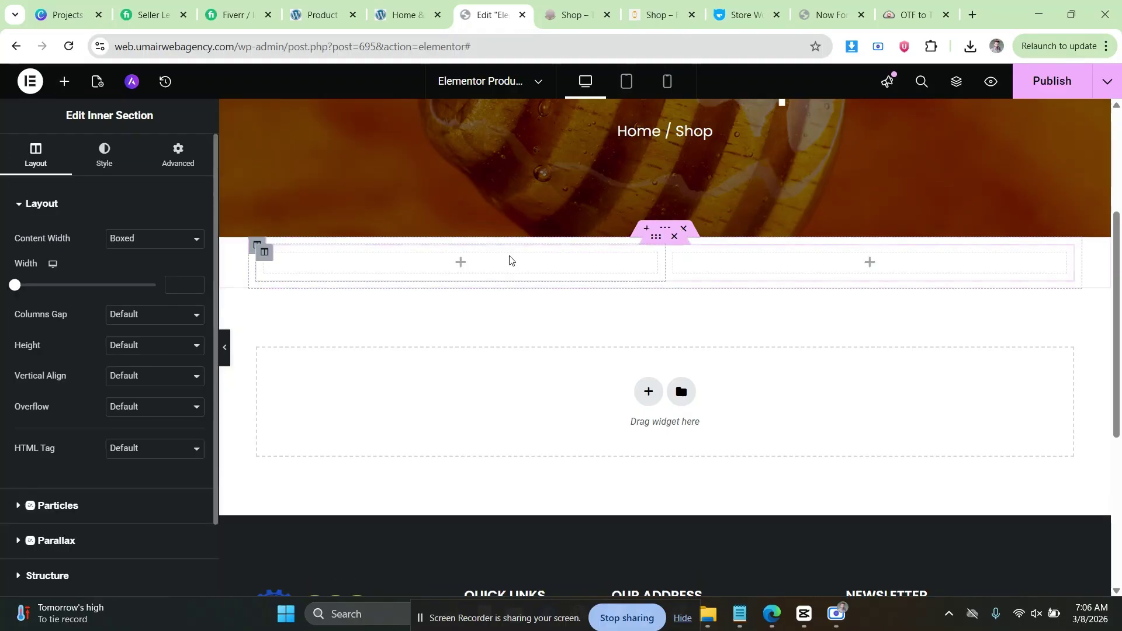
Copy the "Product Categories" title text from the demo shop's sidebar.
click(459, 263)
scroll(82, 333, down, 5)
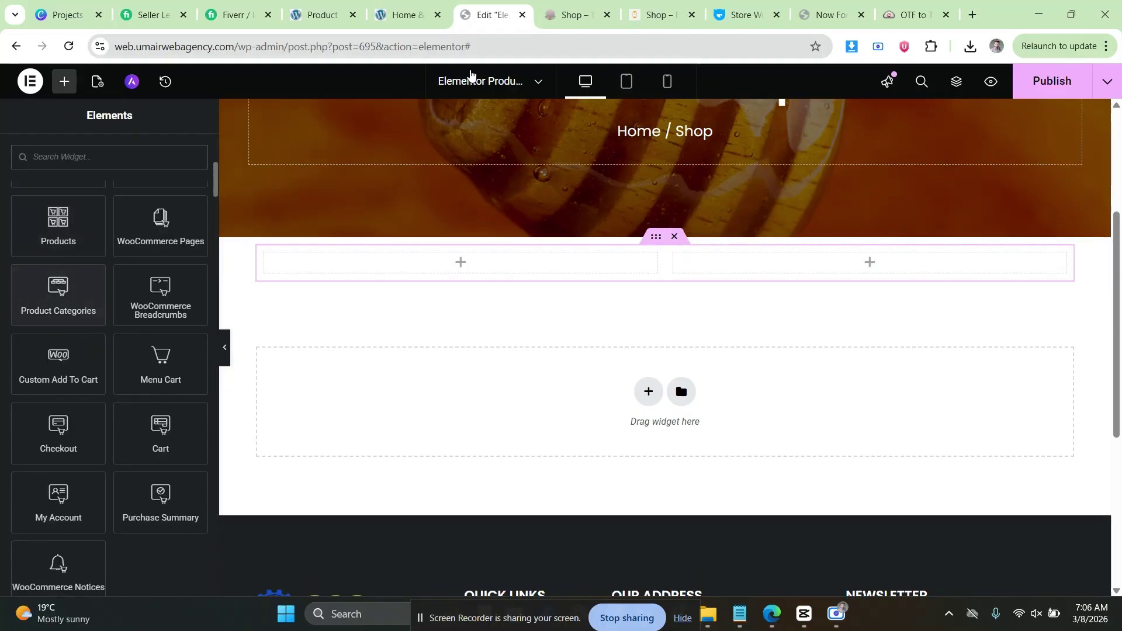
key(ctrl+Tab)
drag(386, 189, 248, 189)
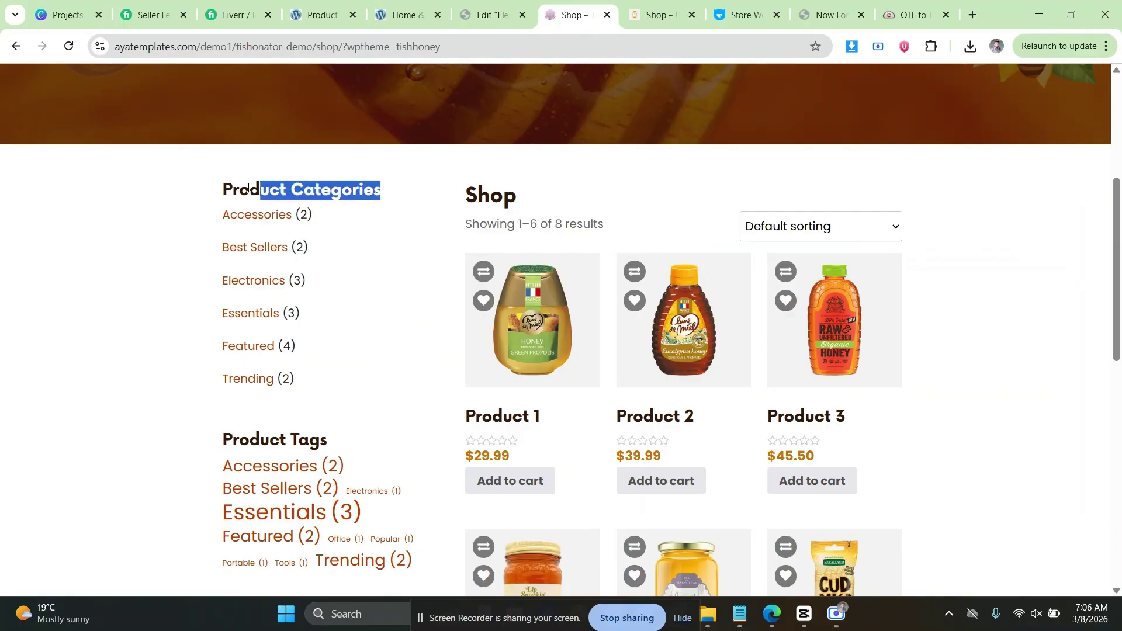
right_click(236, 188)
click(319, 245)
click(475, 23)
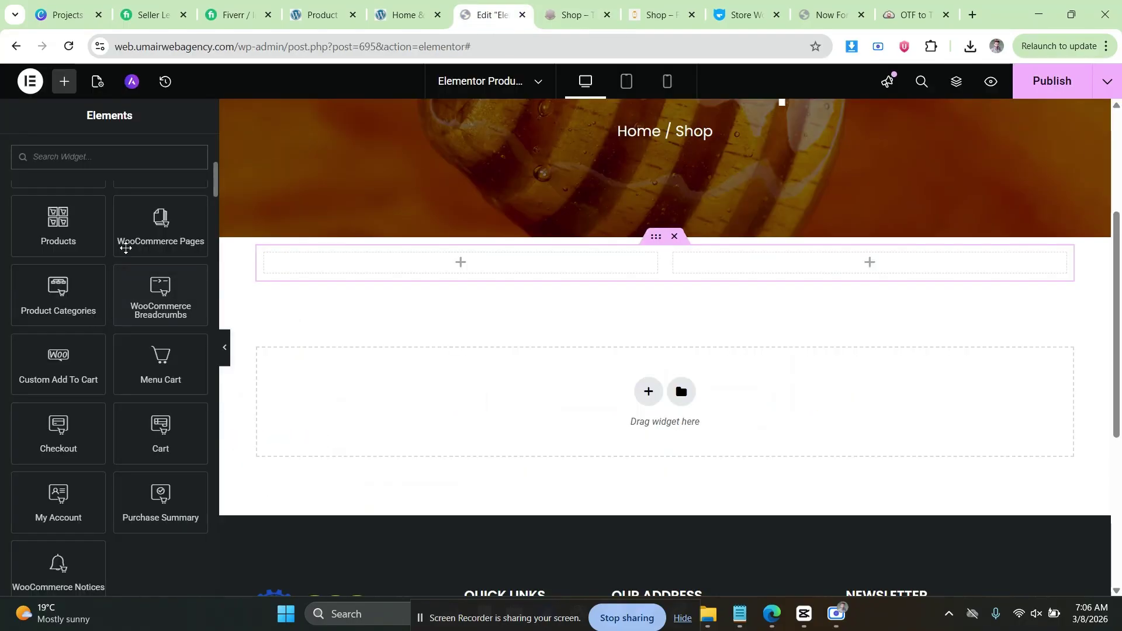
Add a heading to the inner section's first column and paste "Product Categories" as its title.
scroll(125, 247, up, 10)
drag(142, 250, 319, 263)
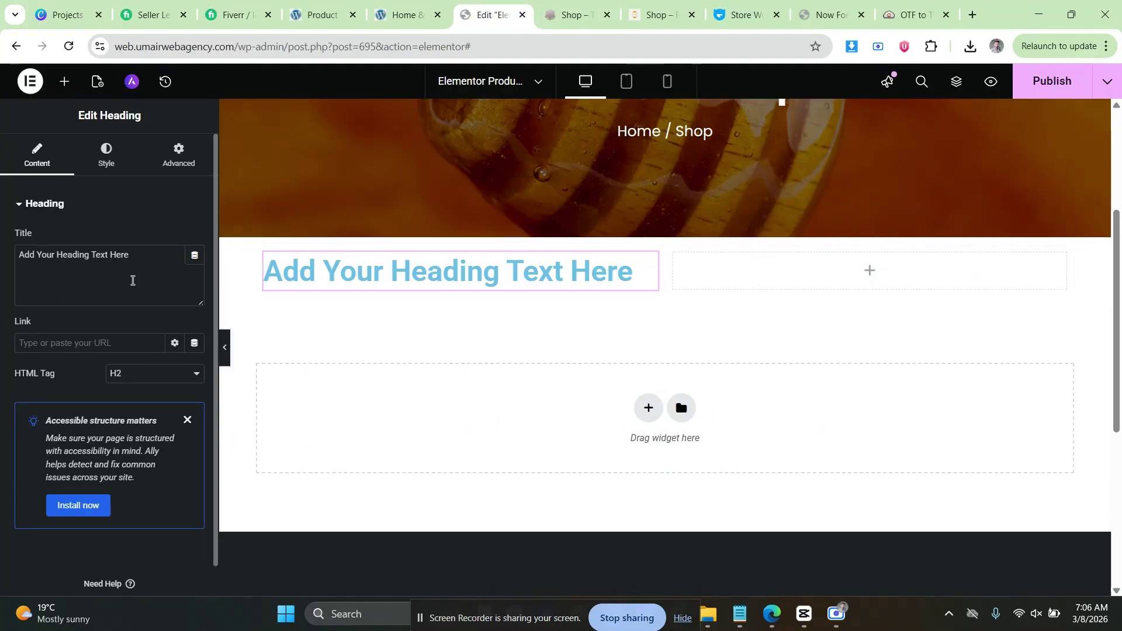
triple_click(88, 258)
right_click(87, 257)
click(128, 283)
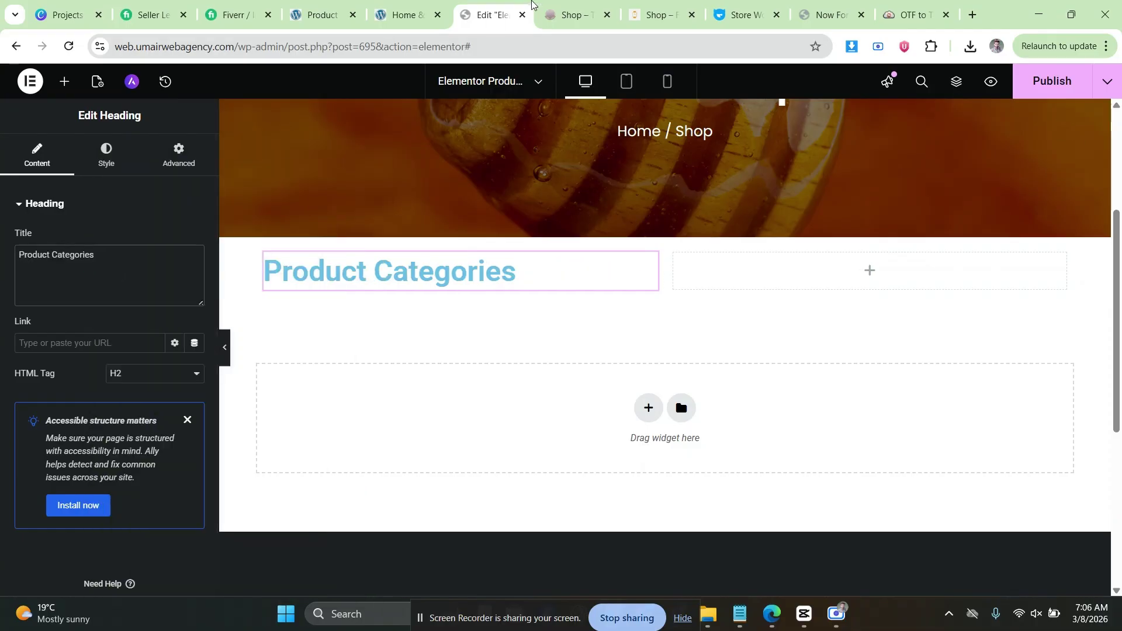
Check the font details of the demo's Product Categories title and set the heading to 22 px with weight 700 (Bold).
click(552, 11)
right_click(283, 191)
click(330, 274)
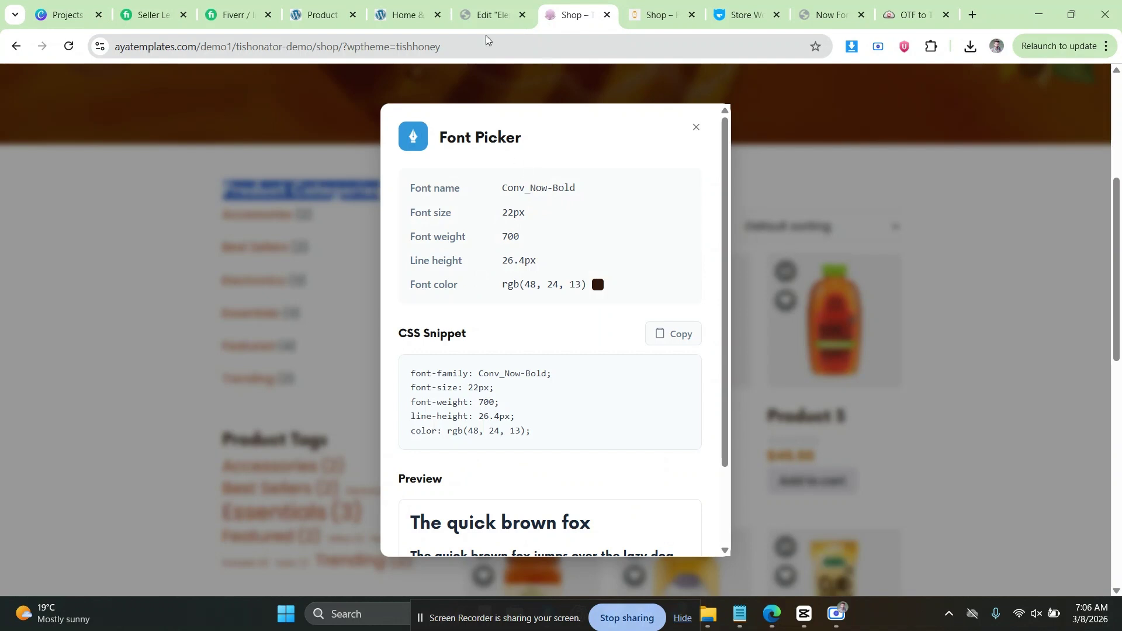
click(485, 15)
click(106, 155)
click(195, 281)
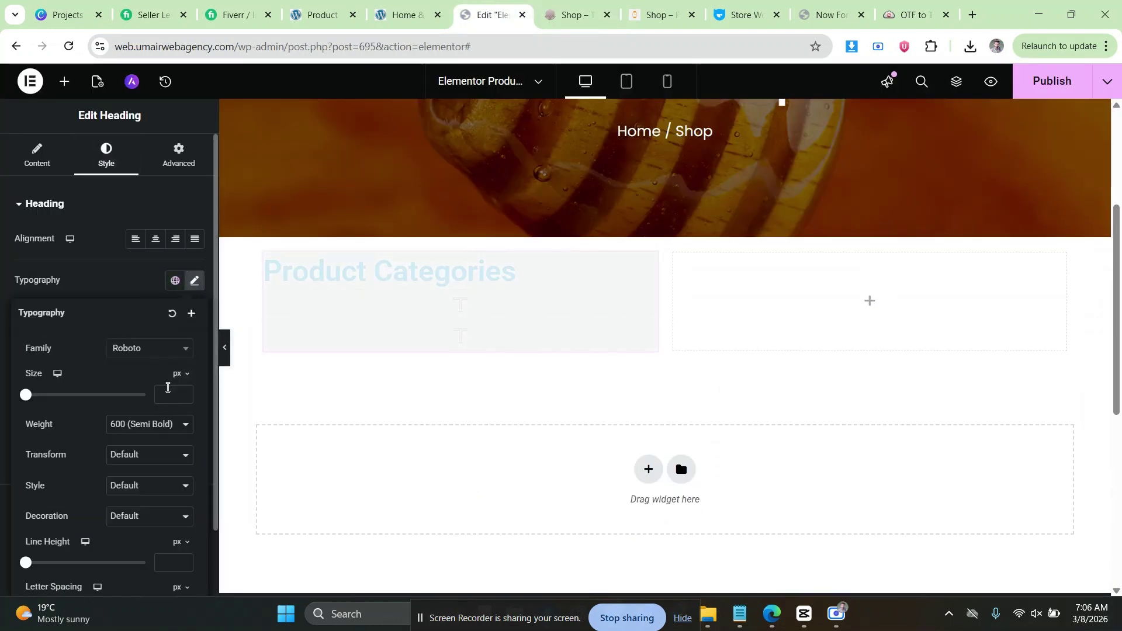
click(168, 389)
text(22)
click(157, 430)
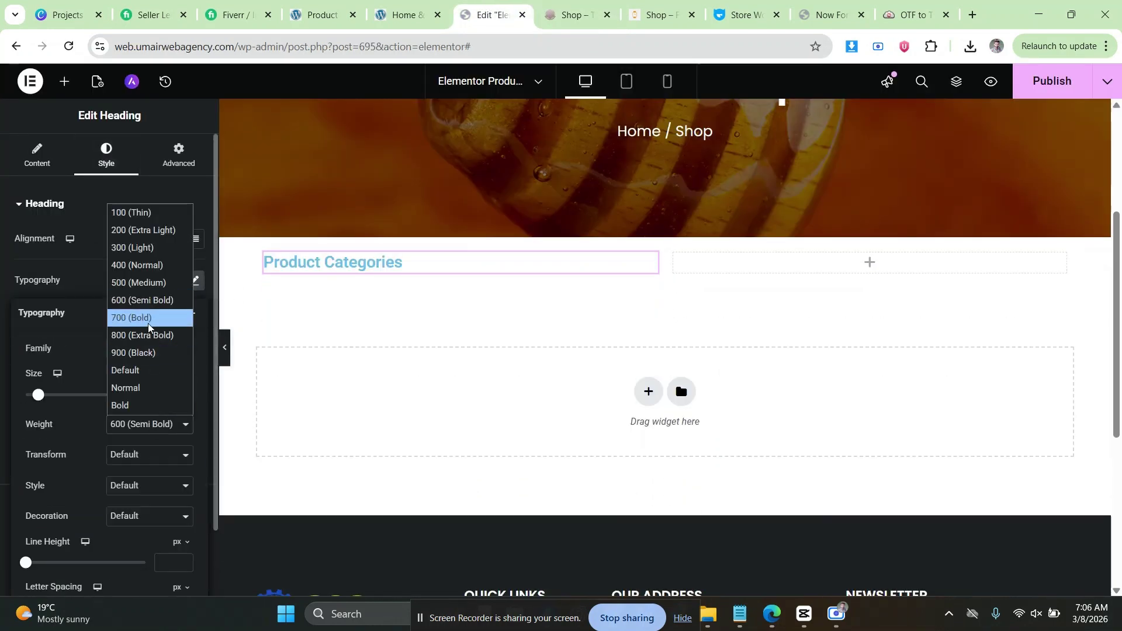
click(136, 317)
Set the Product Categories heading's font family to the custom font now bold.
click(149, 349)
text(no)
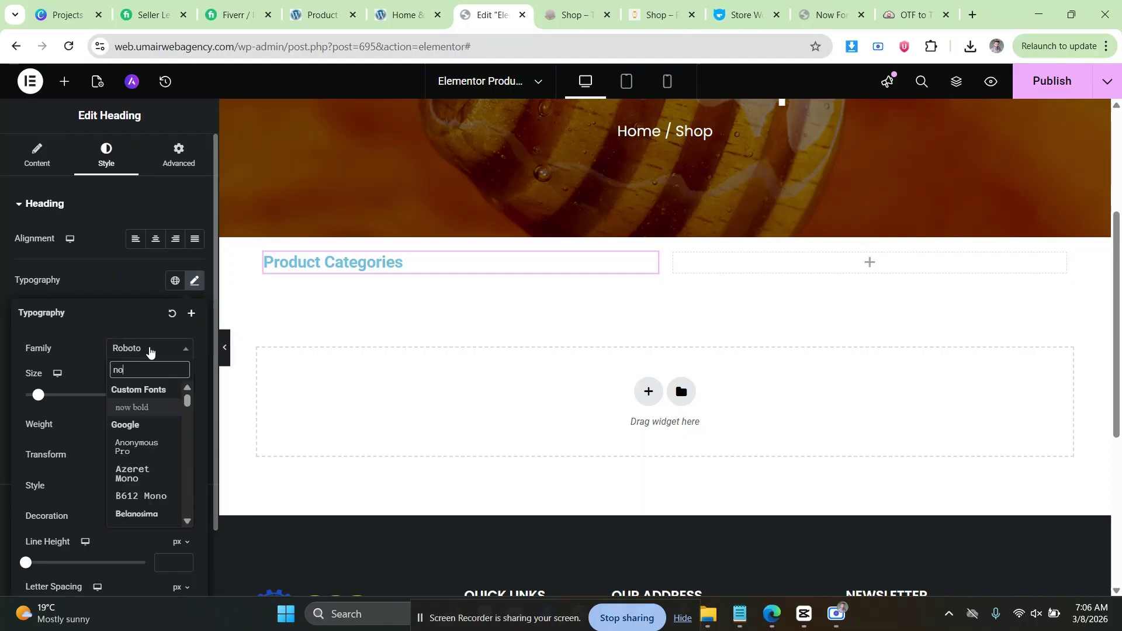
click(149, 407)
click(134, 287)
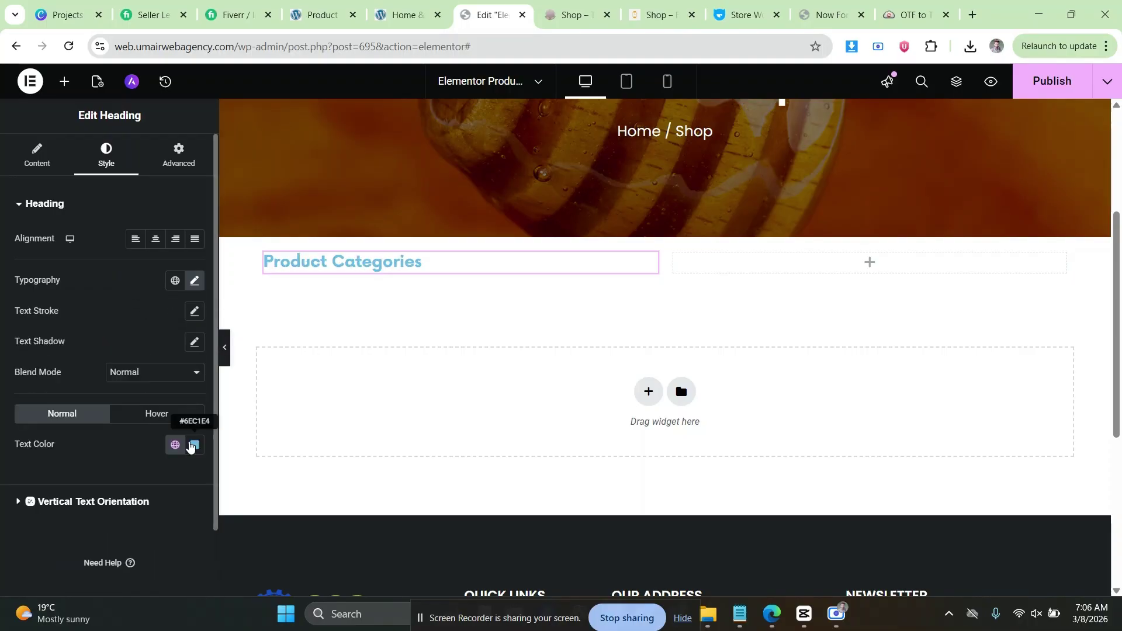
Copy the font color rgb(48, 24, 13) from the demo's font details and apply it as the heading's text color.
key(ctrl+Tab)
drag(587, 285, 508, 284)
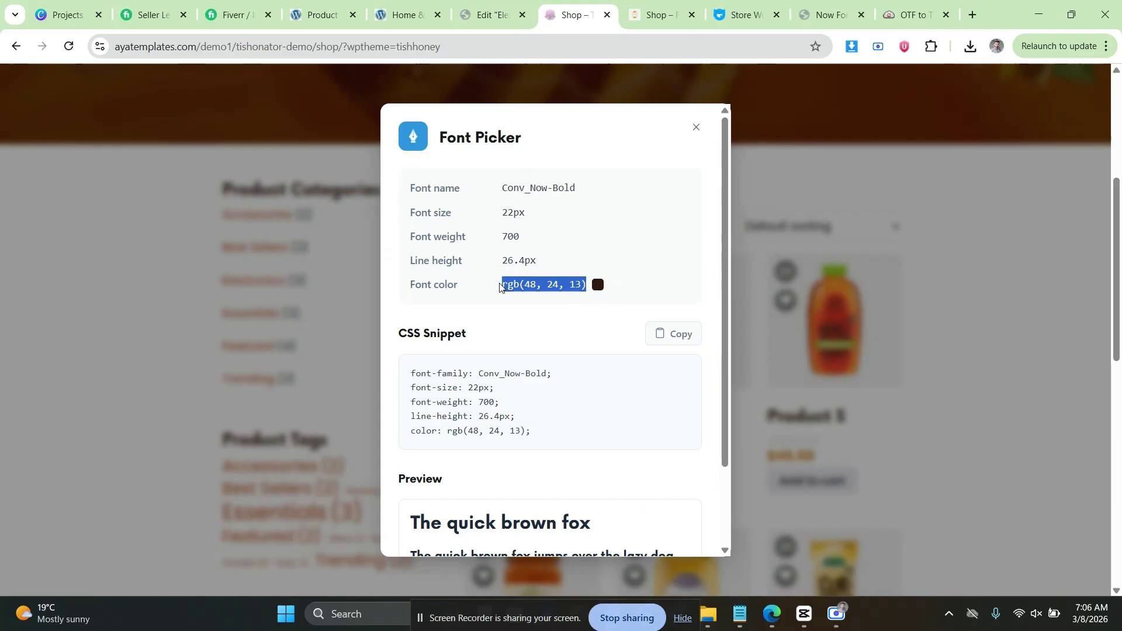
key(ctrl+c)
key(ctrl+shift+Tab)
click(195, 445)
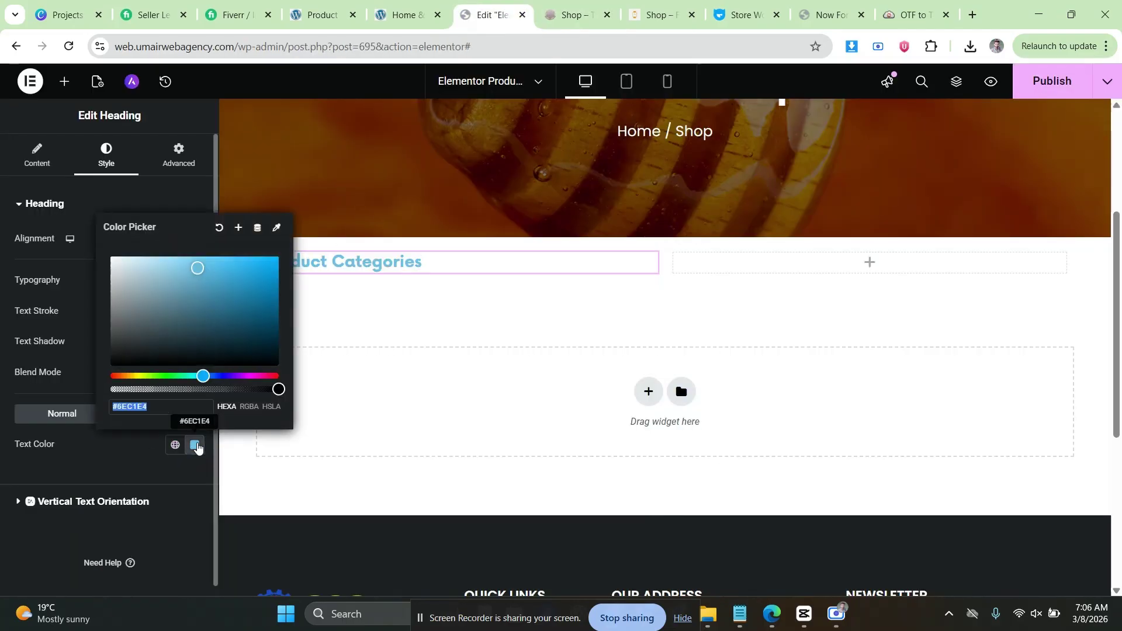
key(ctrl+v)
click(0, 388)
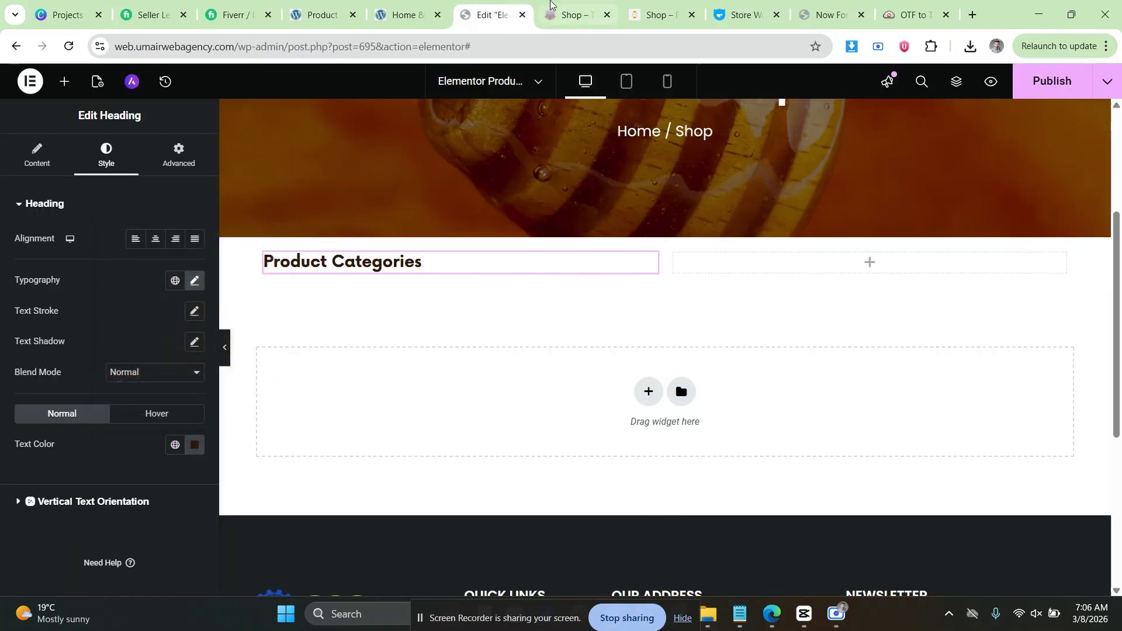
Compare the Product Categories heading's placement with the demo shop page and set the inner section's top margin to 40 px.
click(570, 14)
click(696, 127)
click(490, 7)
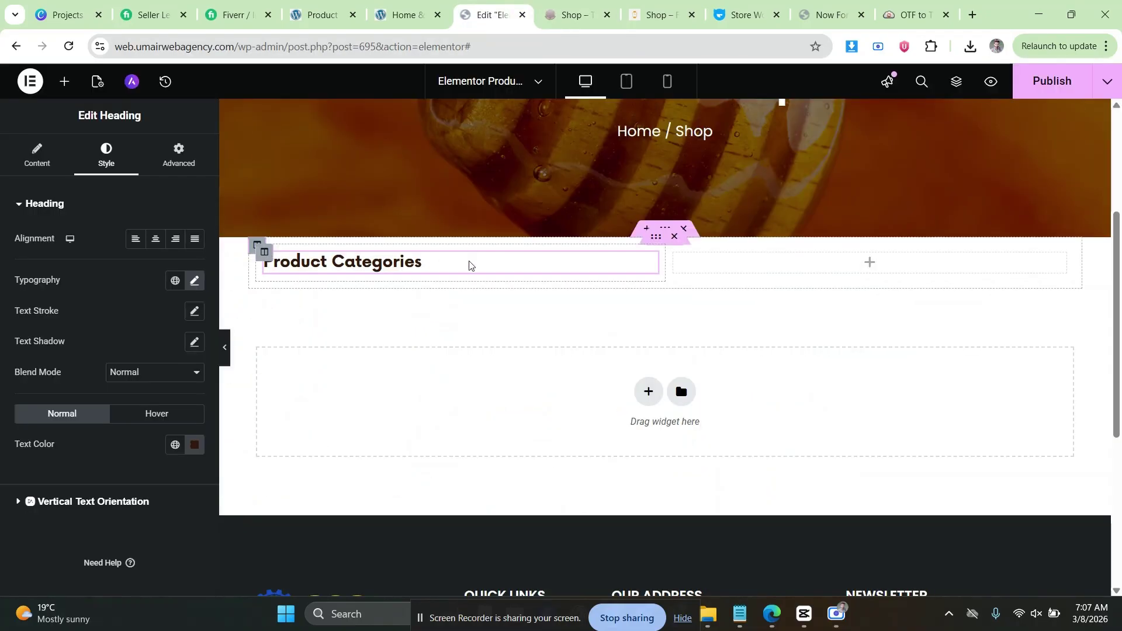
click(559, 7)
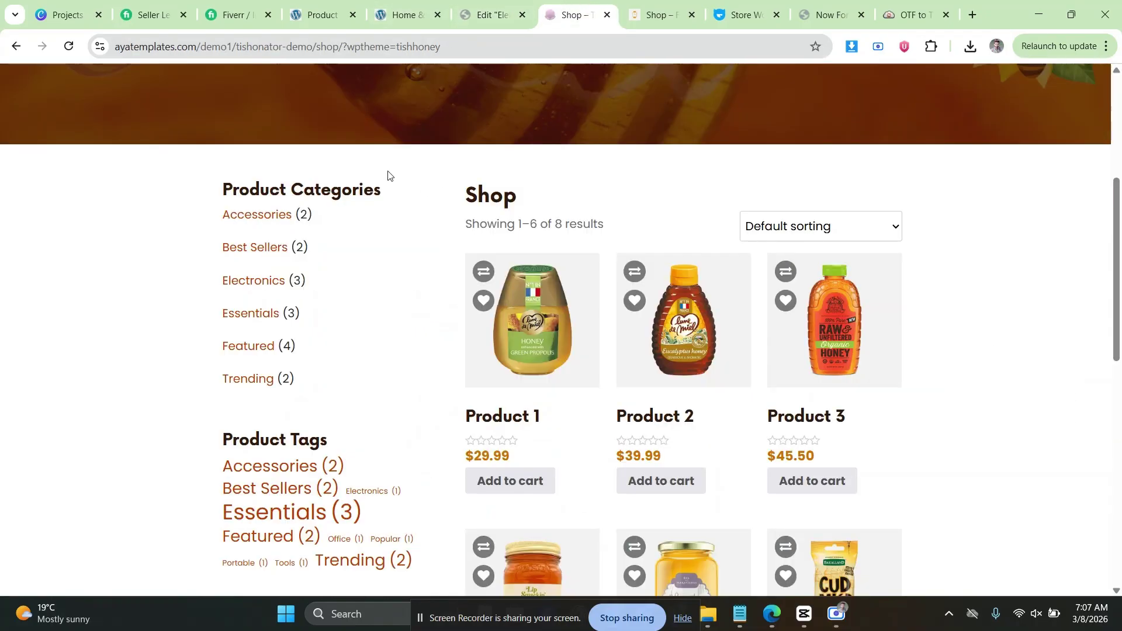
click(490, 5)
click(654, 239)
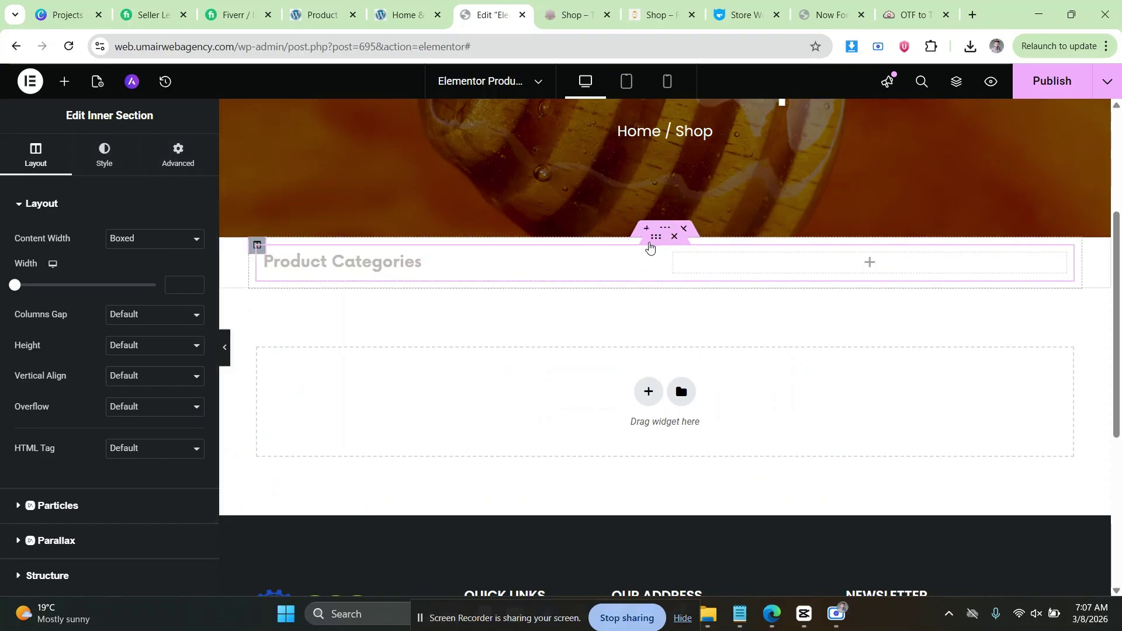
click(179, 155)
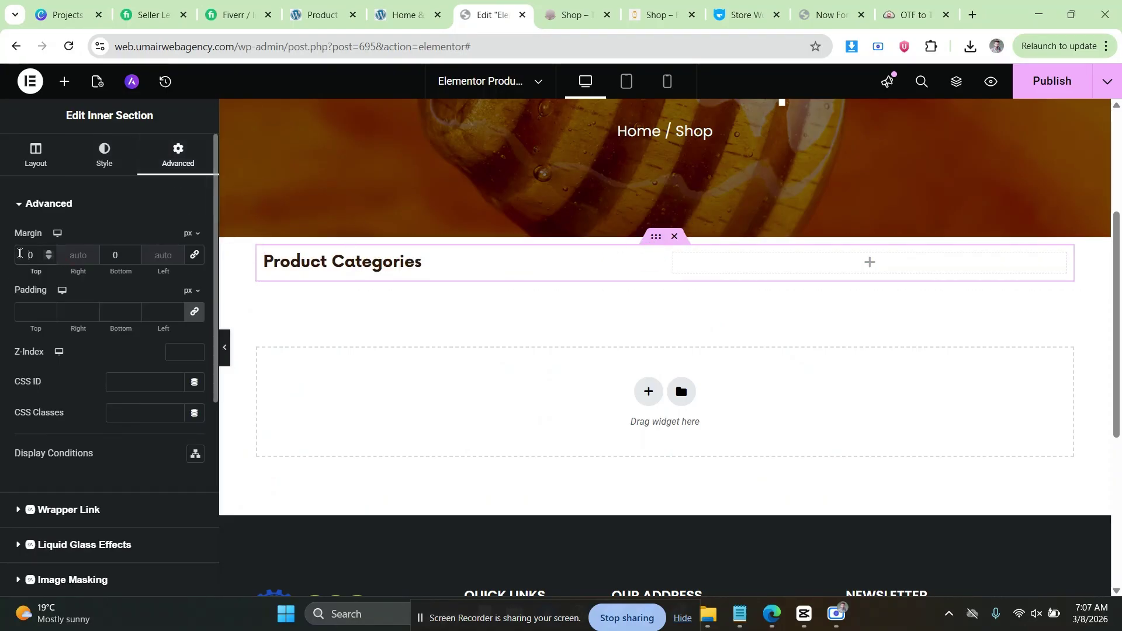
text(3)
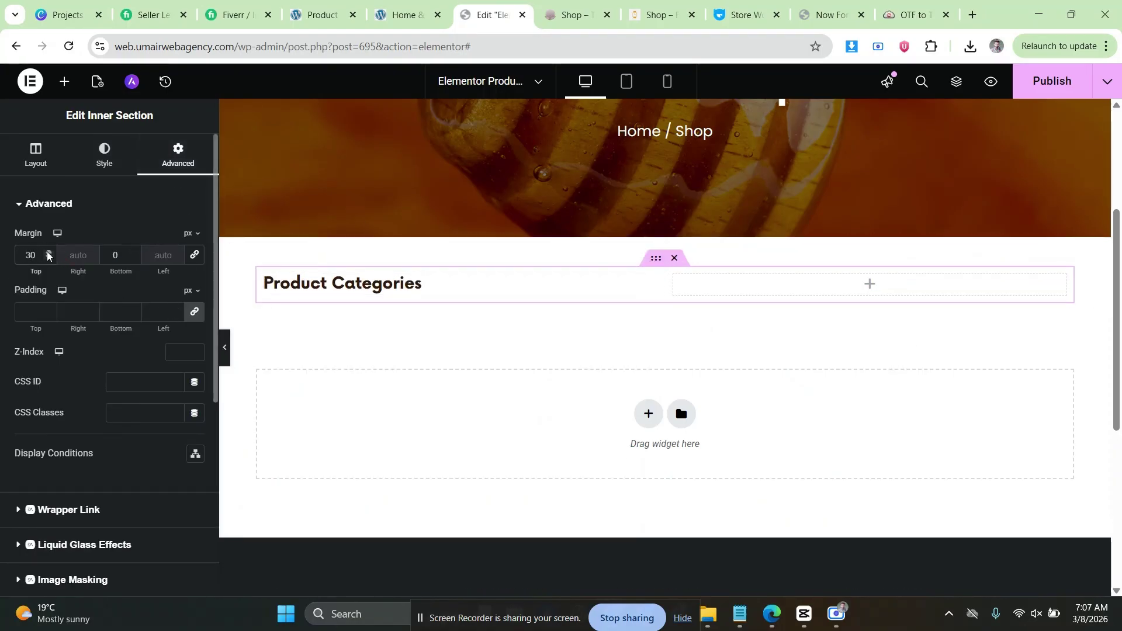
click(48, 252)
click(48, 259)
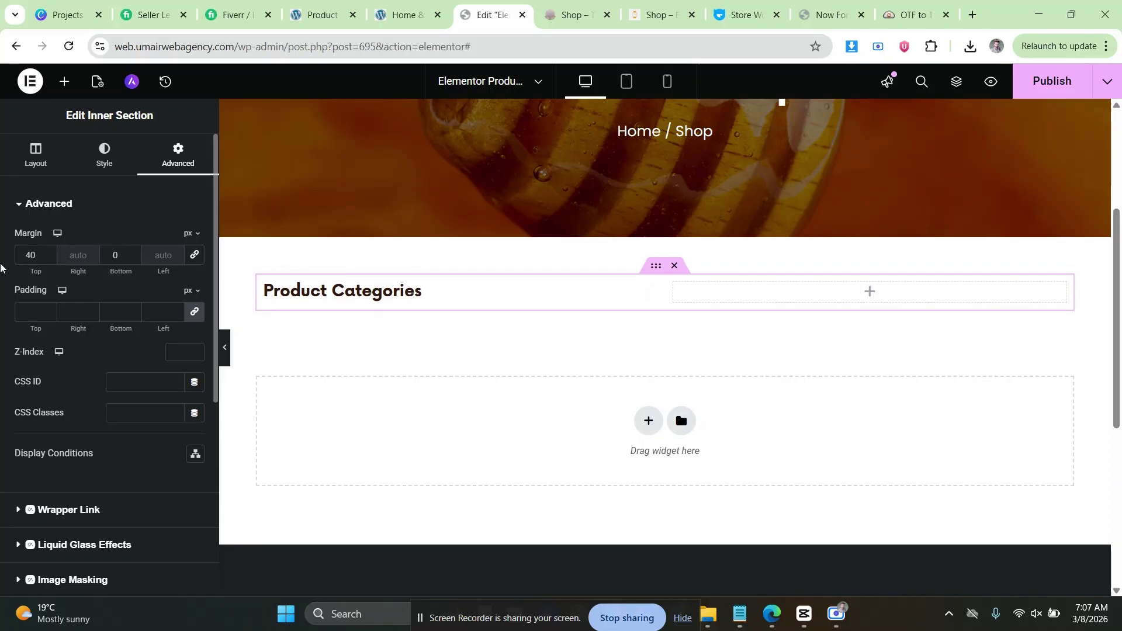
click(226, 349)
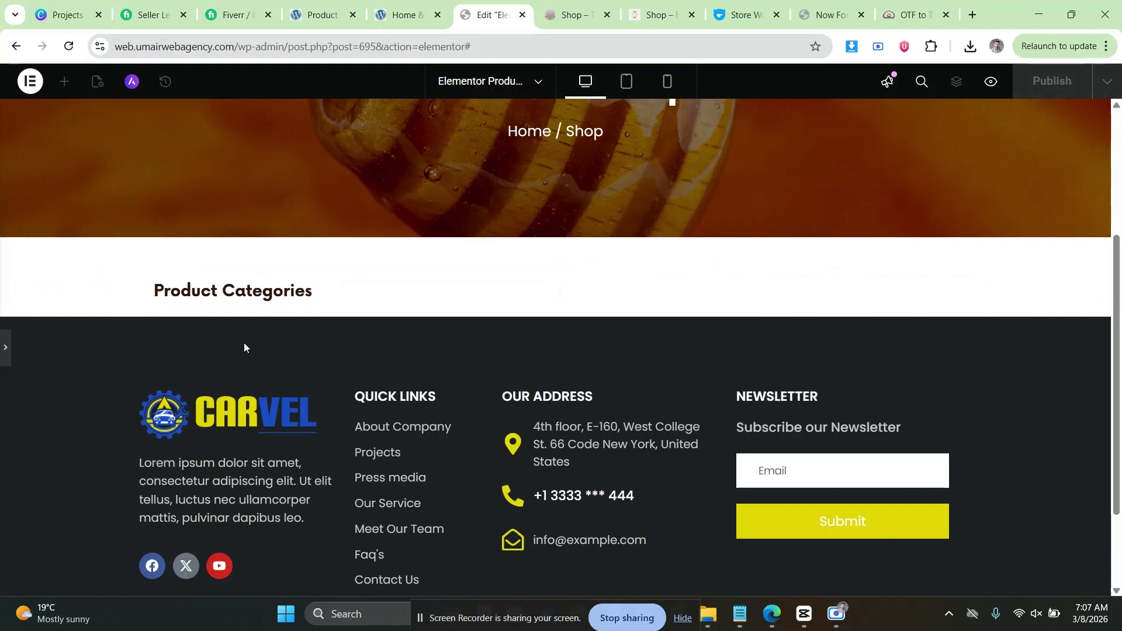
Compare the layout with the demo page and narrow the outer section's boxed content width to about 898 px.
click(579, 3)
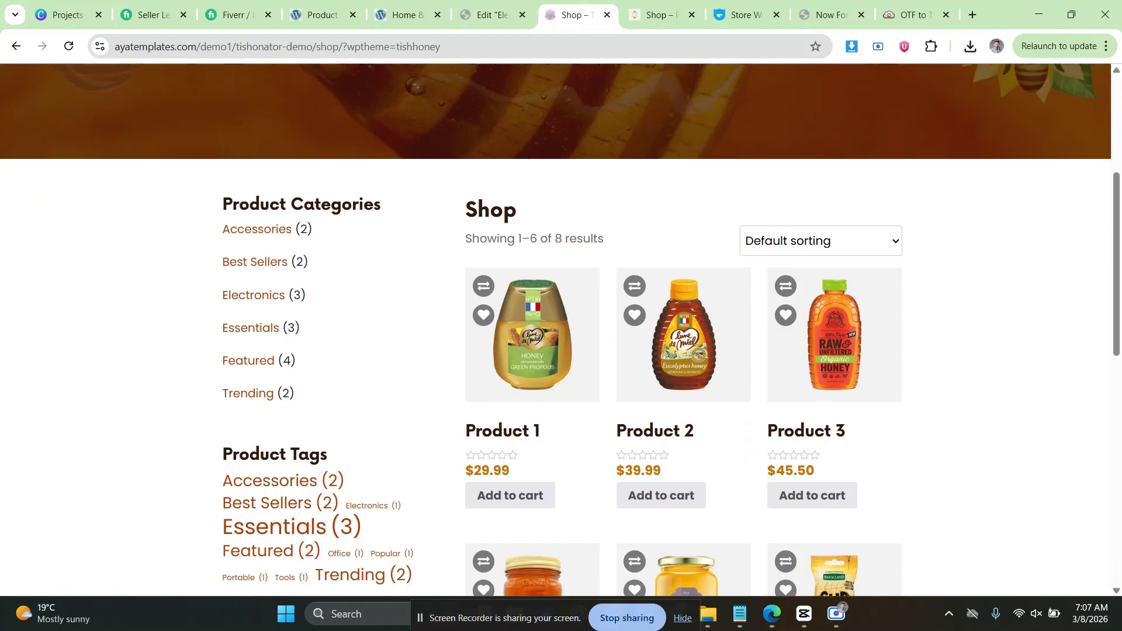
click(517, 2)
click(576, 2)
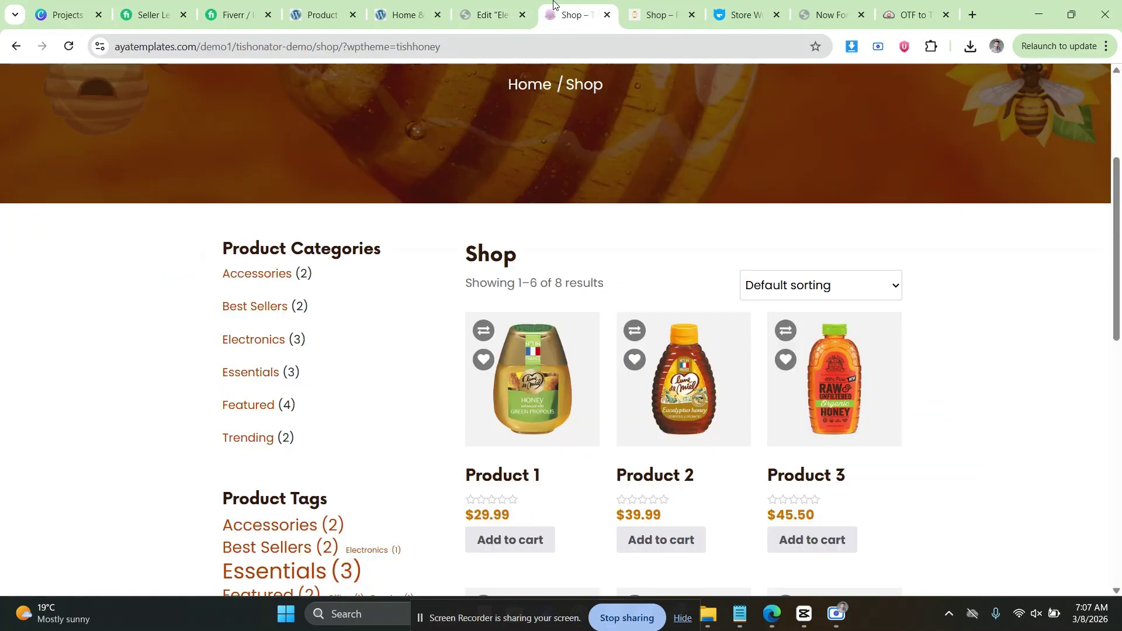
click(514, 3)
click(4, 351)
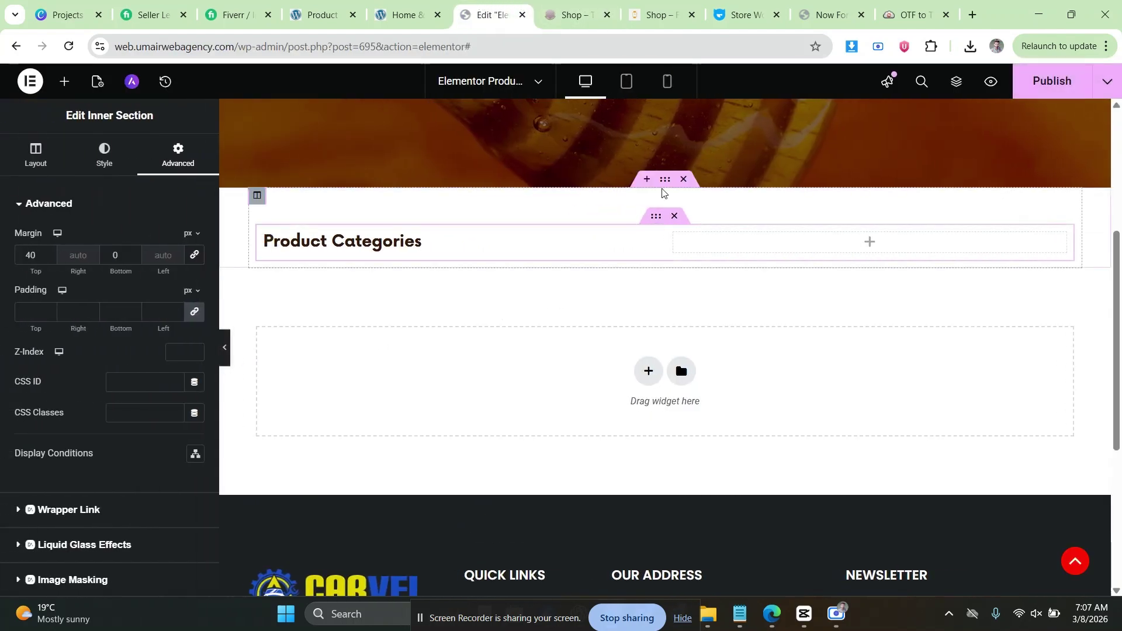
click(663, 193)
drag(14, 285, 66, 285)
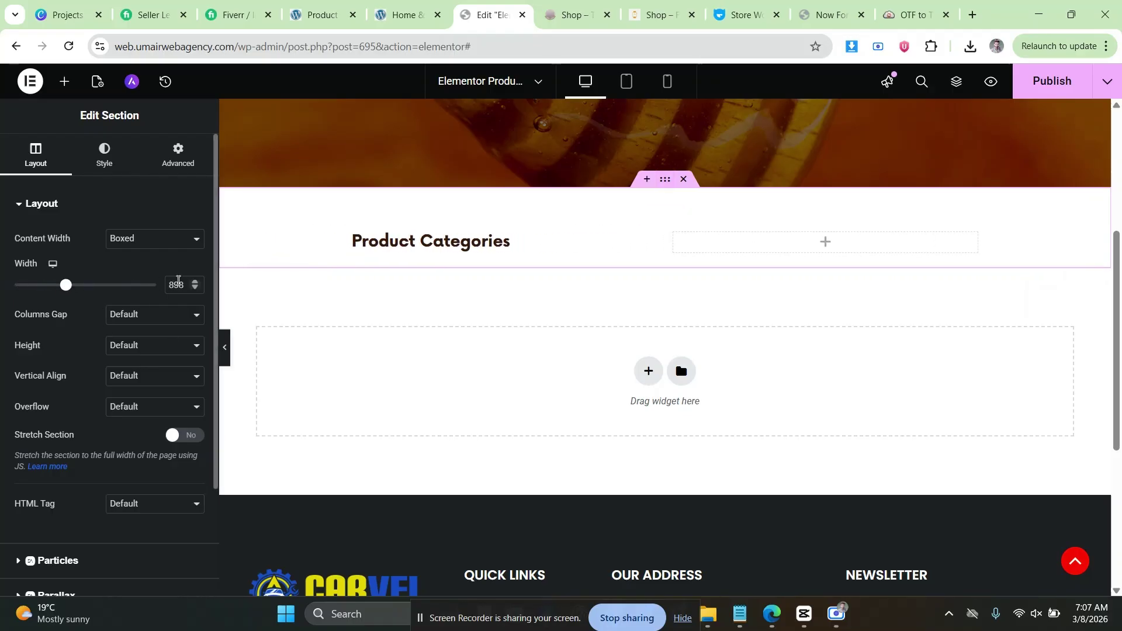
click(225, 347)
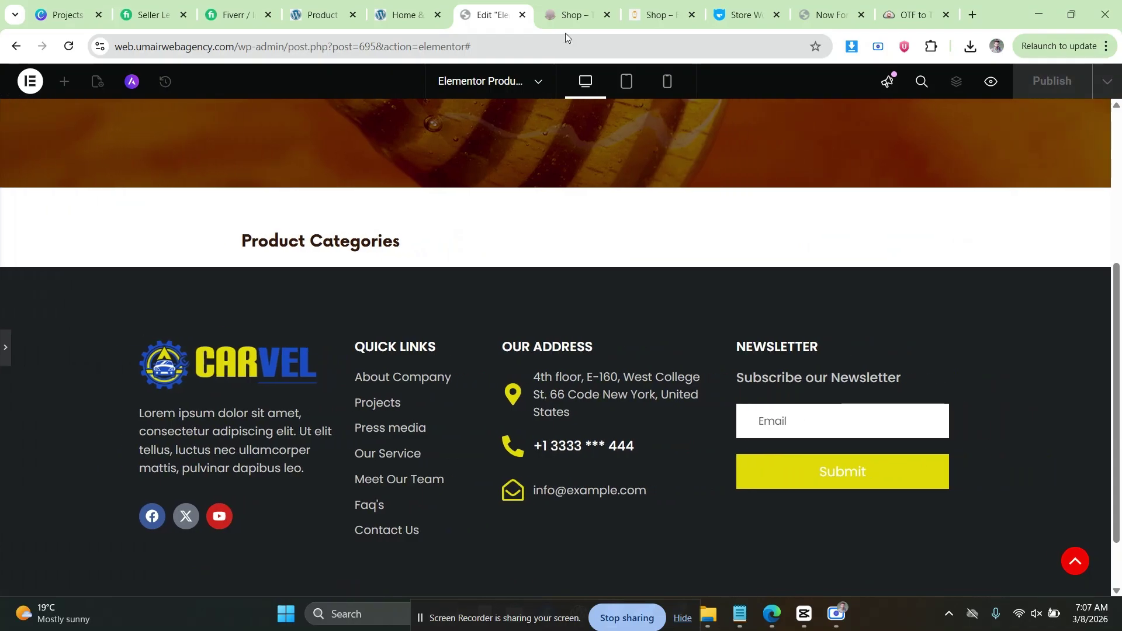
Check the heading's horizontal alignment against the demo and set the outer section's content width to 930 px.
click(585, 11)
click(491, 14)
click(550, 3)
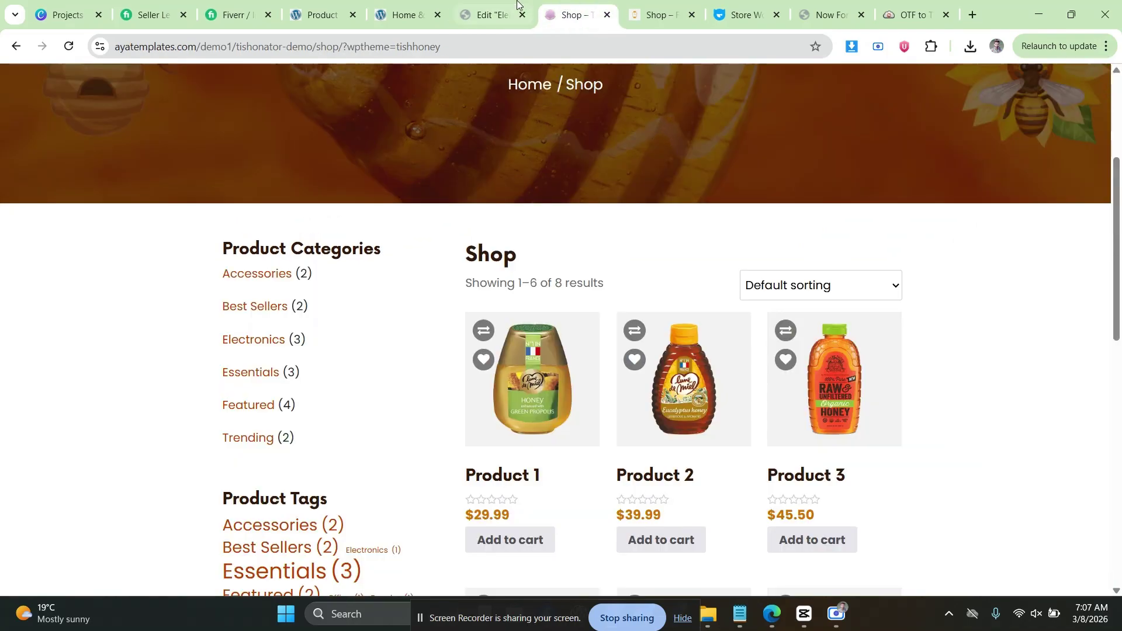
click(517, 3)
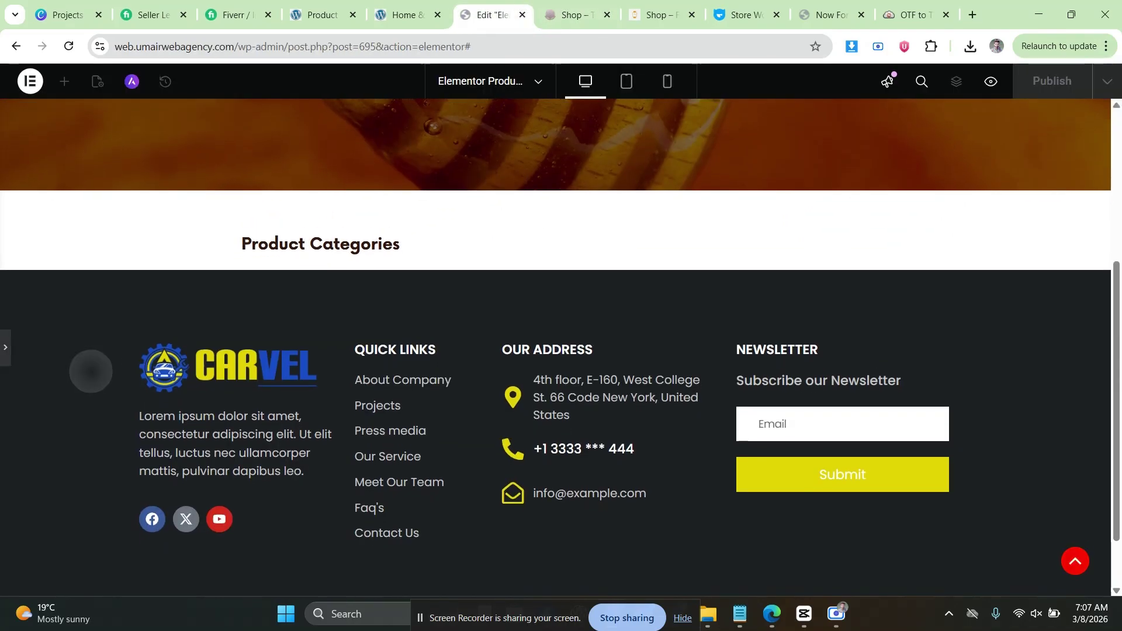
click(554, 5)
click(508, 6)
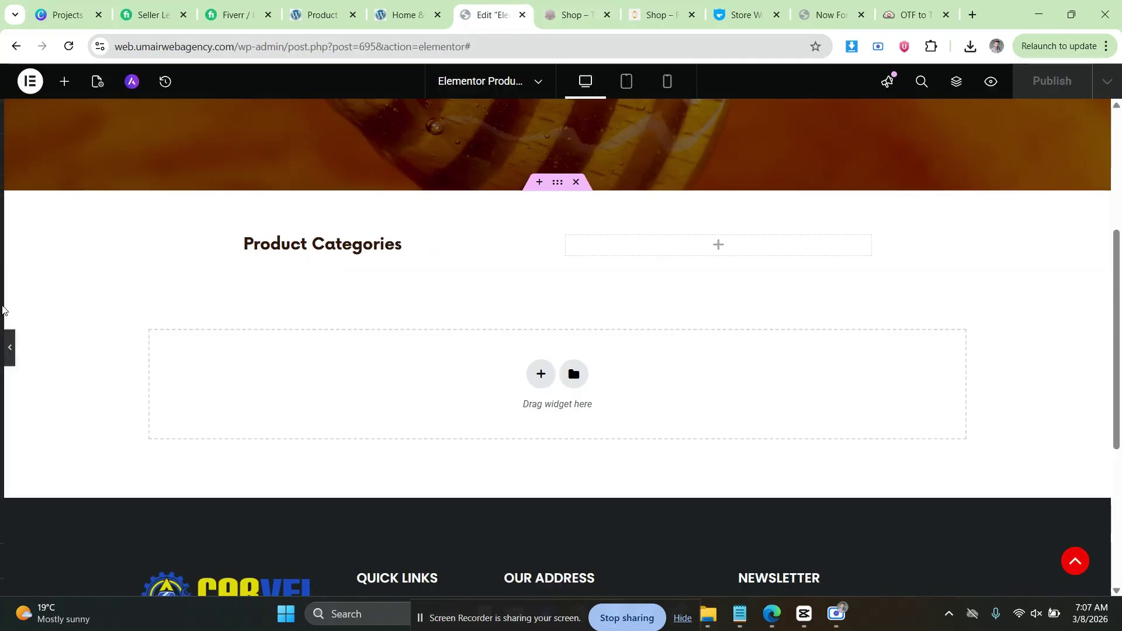
click(193, 283)
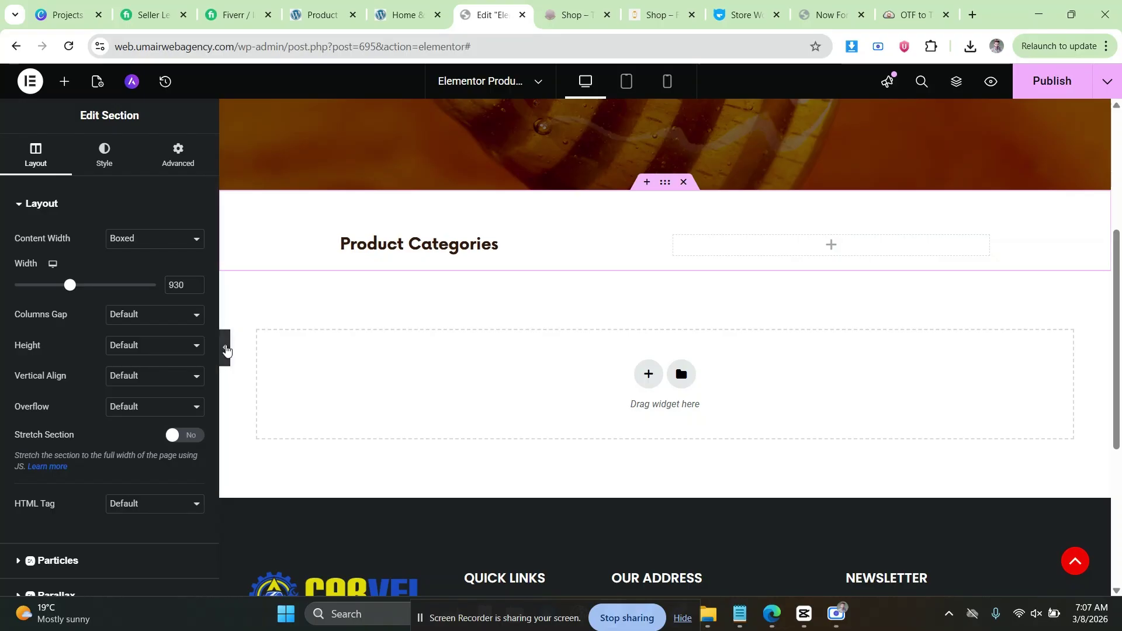
click(225, 347)
Recheck the heading's alignment against the demo and widen the outer section's content width to 960 px.
click(564, 12)
click(527, 6)
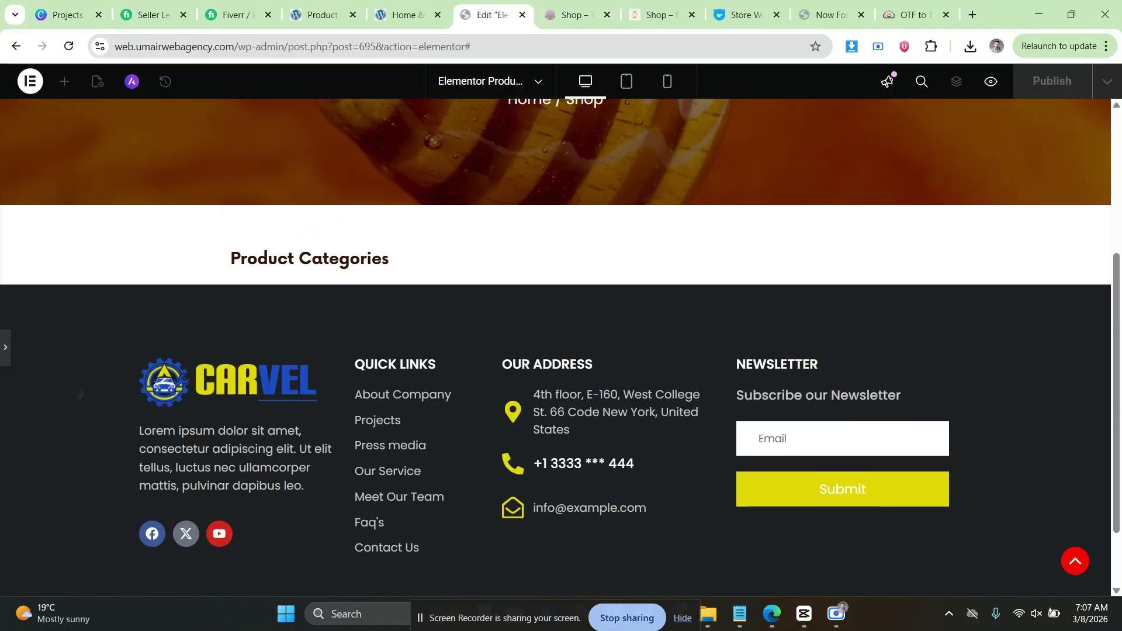
click(573, 7)
click(529, 7)
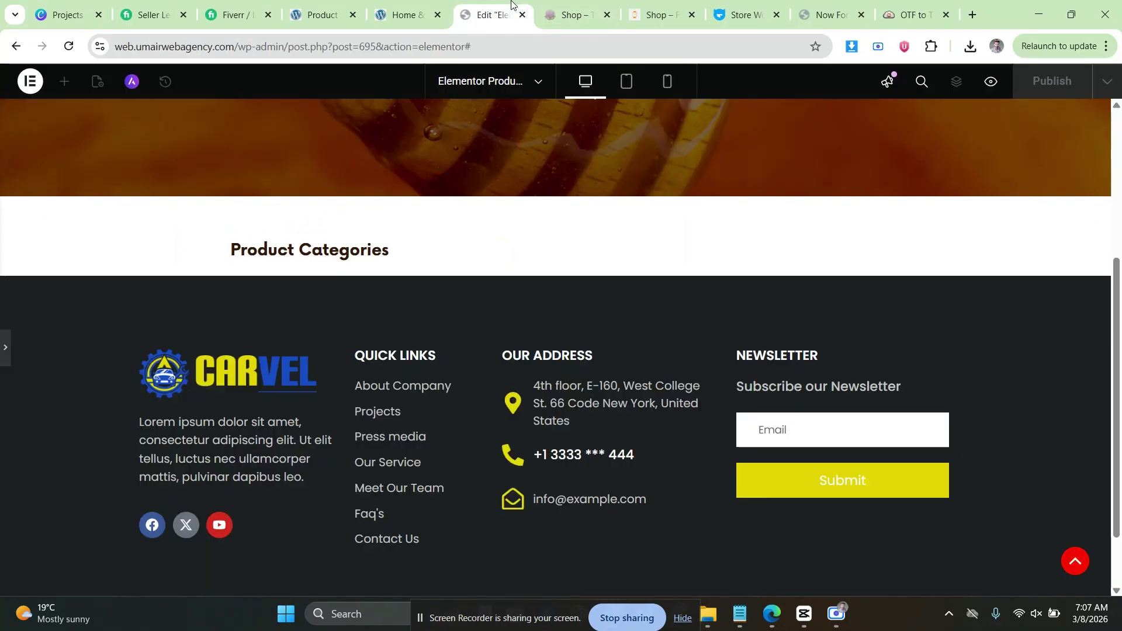
click(573, 7)
click(508, 7)
click(4, 348)
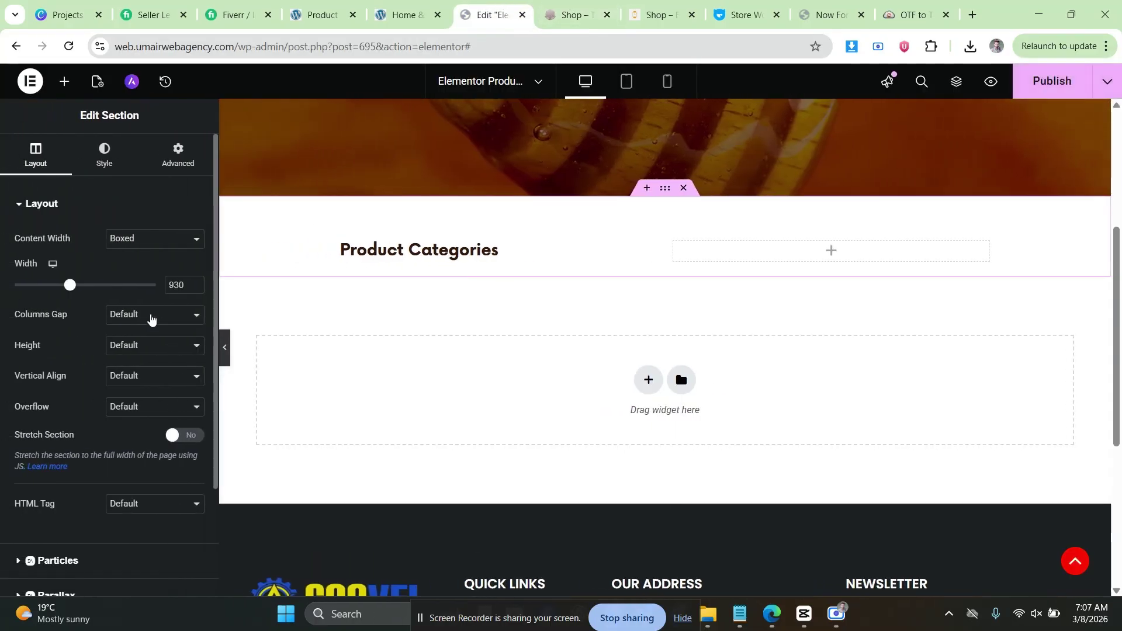
click(195, 283)
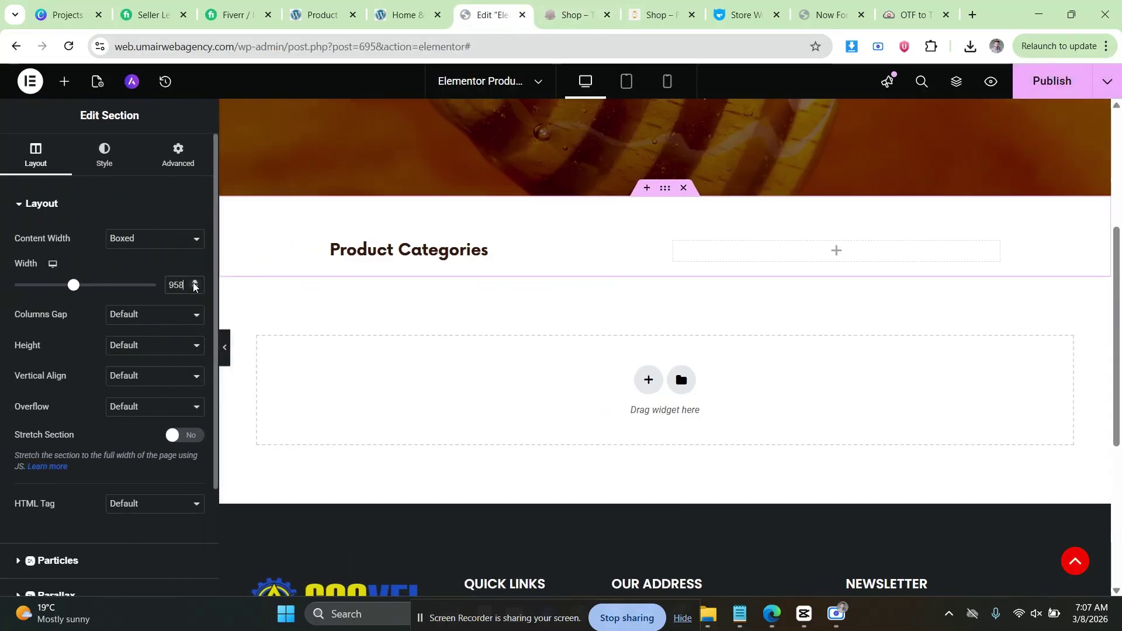
click(224, 347)
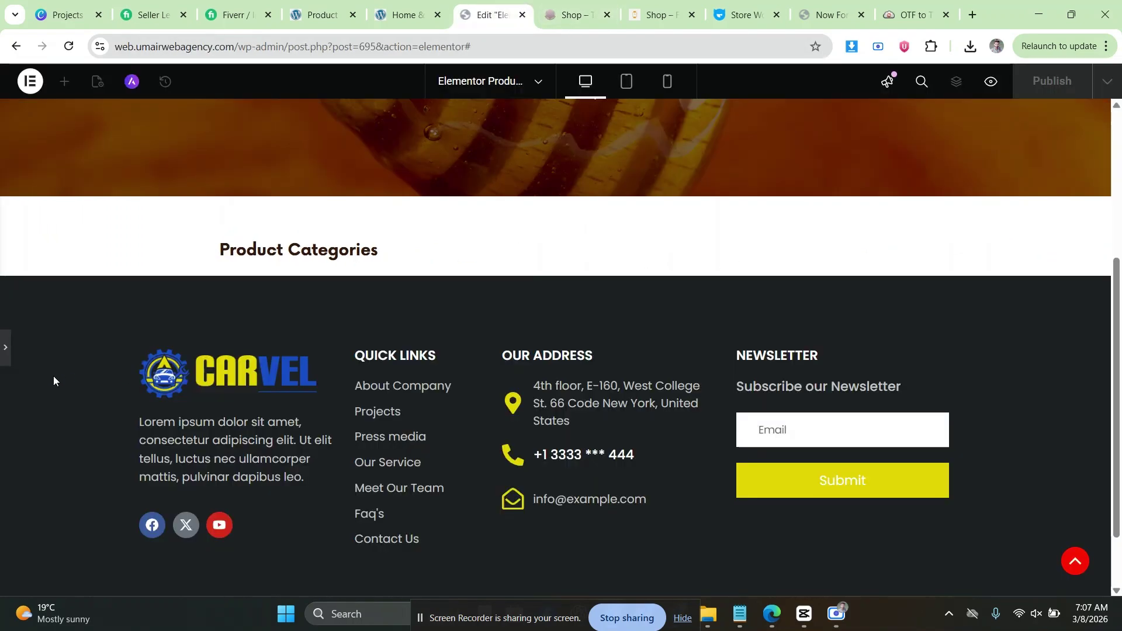
Set the outer section's content width to 950 px and compare the heading's alignment with the demo page.
click(4, 350)
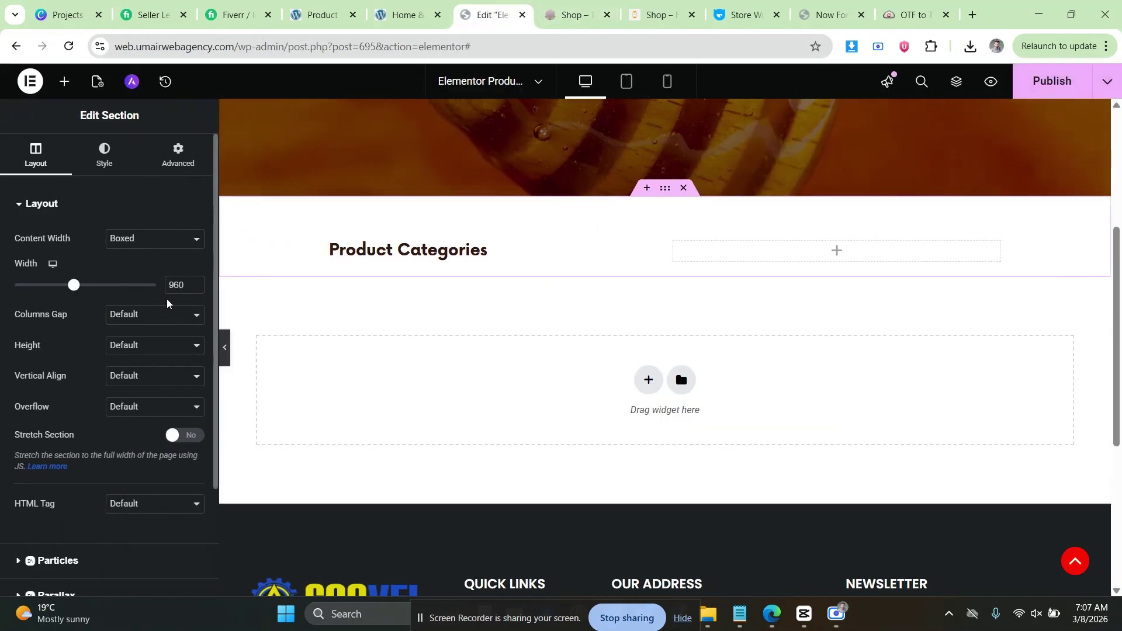
click(226, 346)
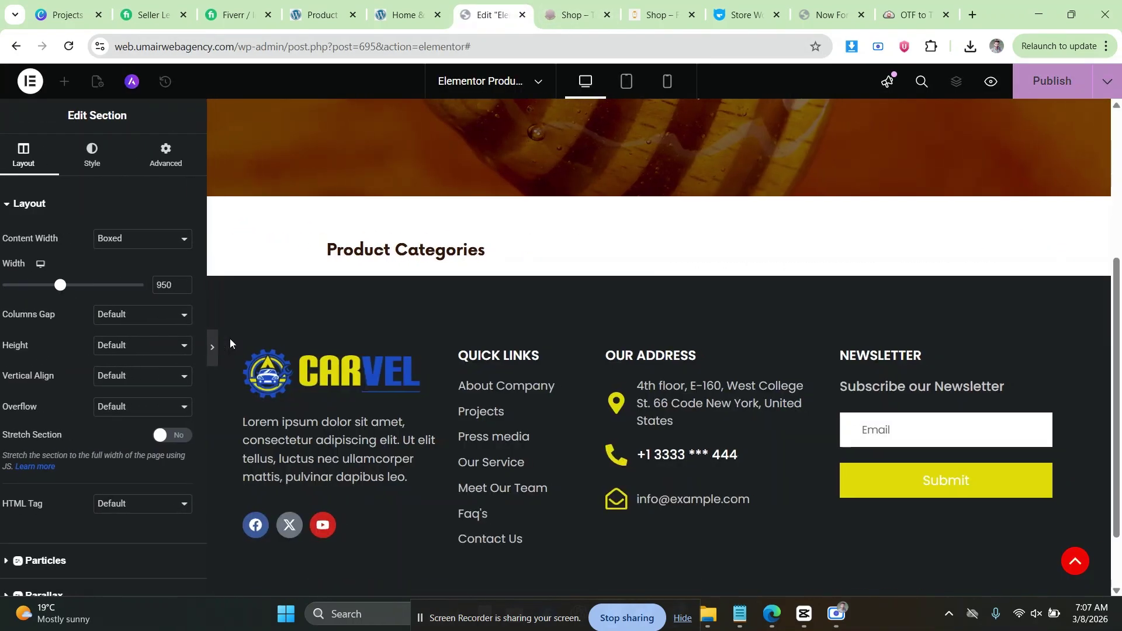
click(559, 5)
click(511, 5)
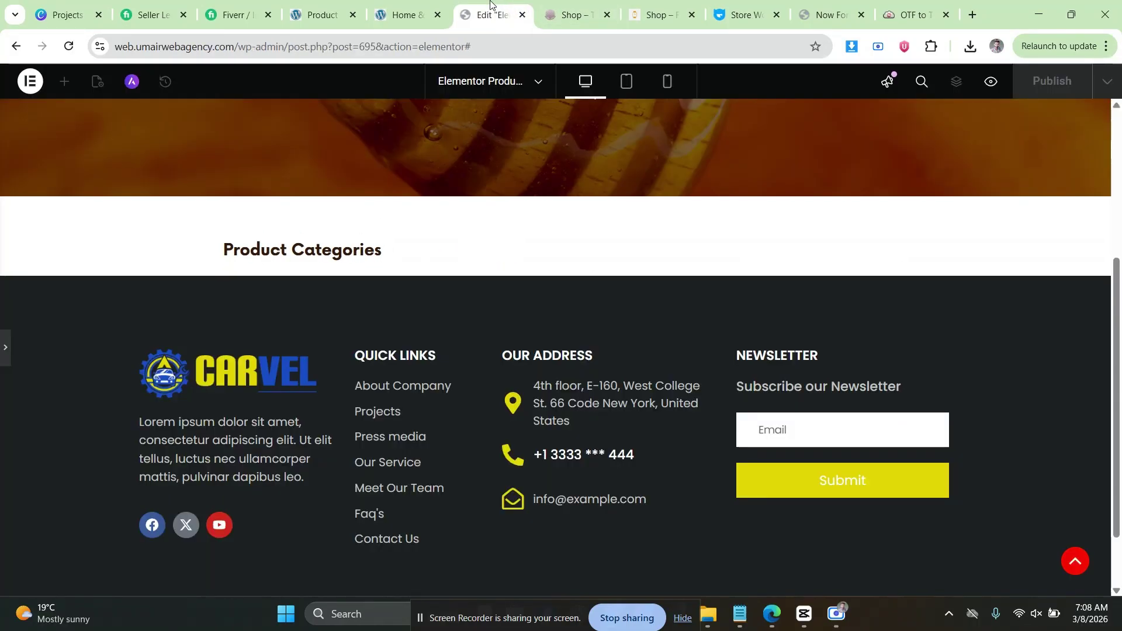
Set the top margin of the inner section holding the Product Categories heading to 30 px.
click(5, 349)
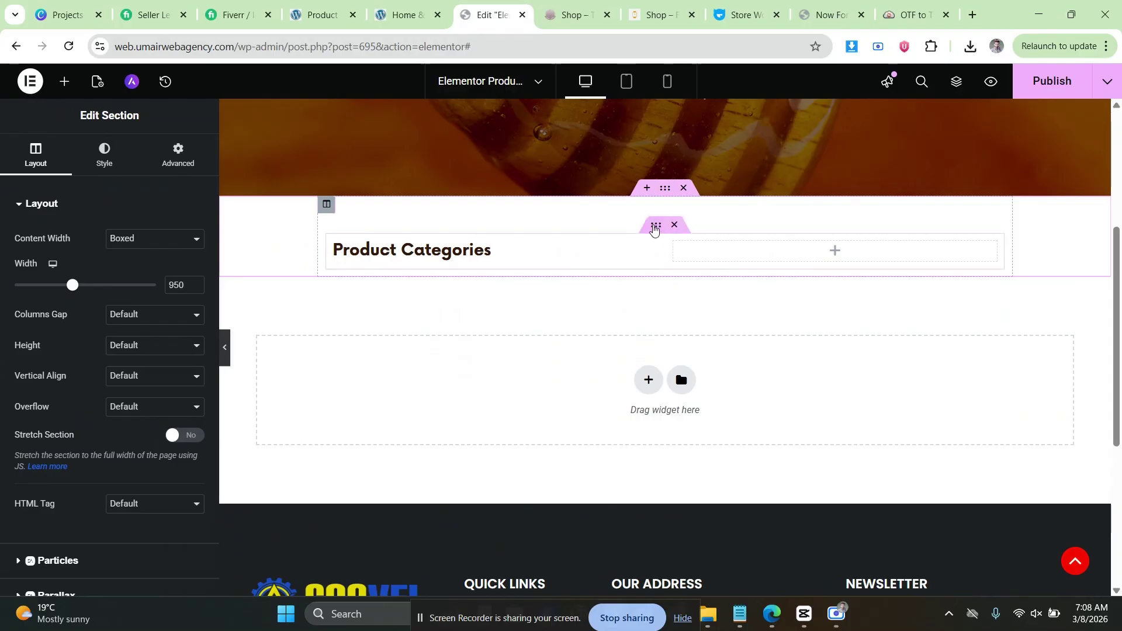
click(656, 226)
click(49, 258)
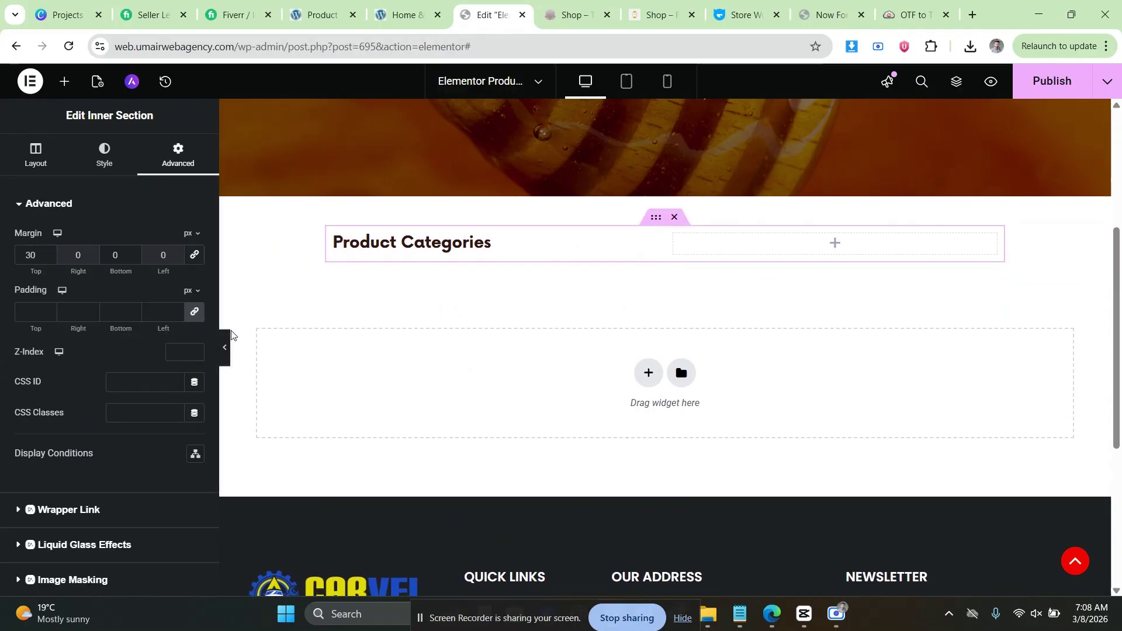
click(225, 346)
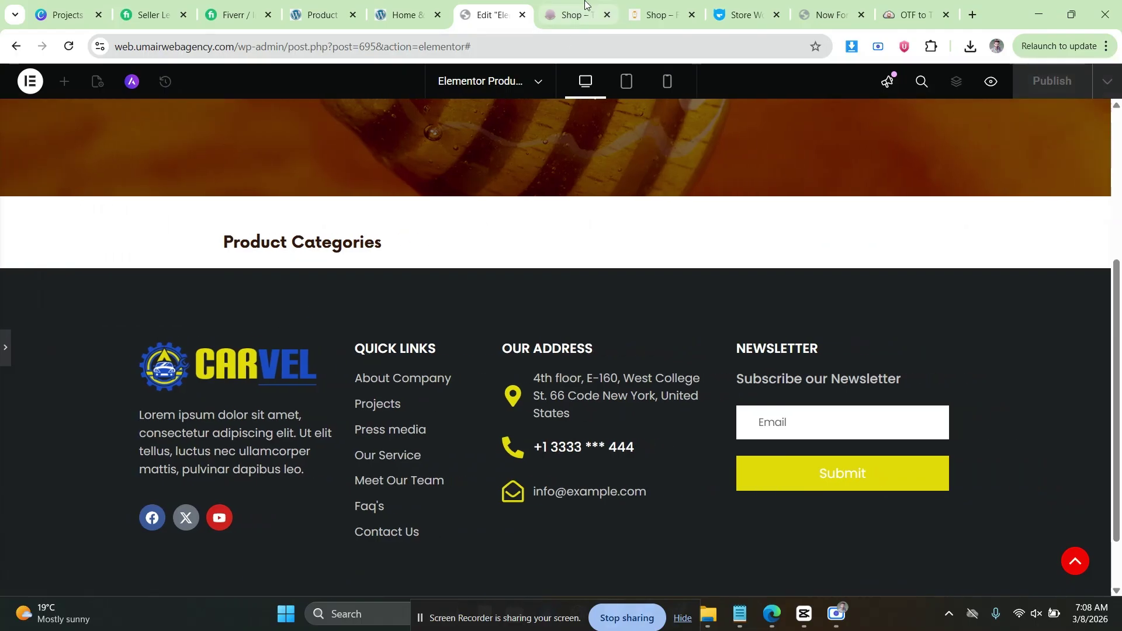
Compare the Product Categories heading's position and the spacing below the banner with the demo shop page.
click(585, 3)
click(531, 5)
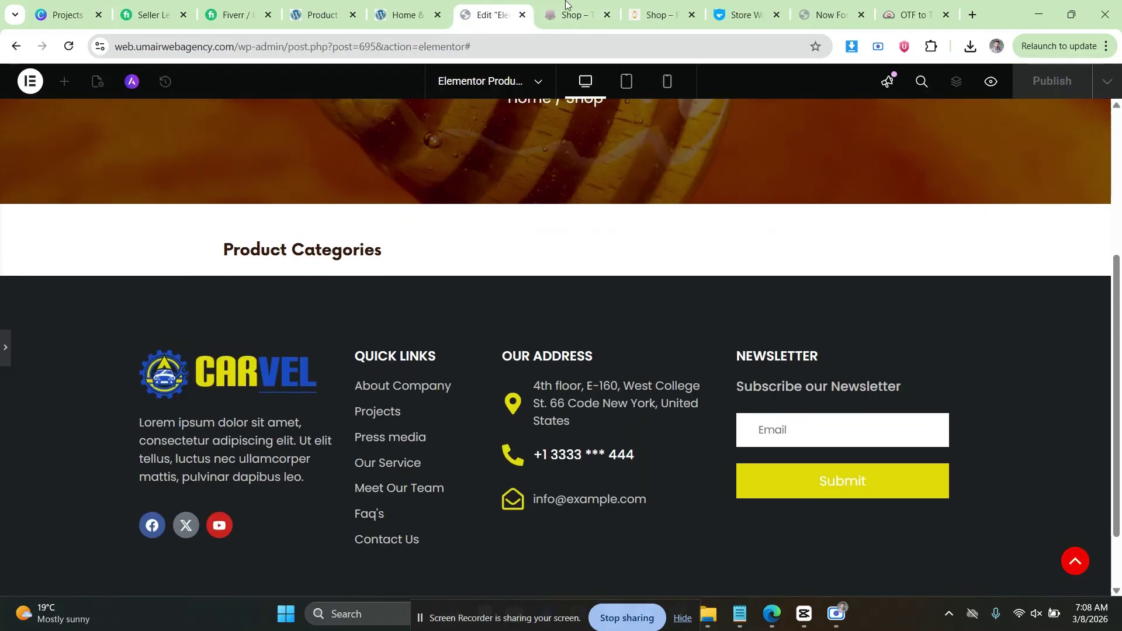
click(585, 3)
click(528, 4)
click(553, 3)
click(527, 4)
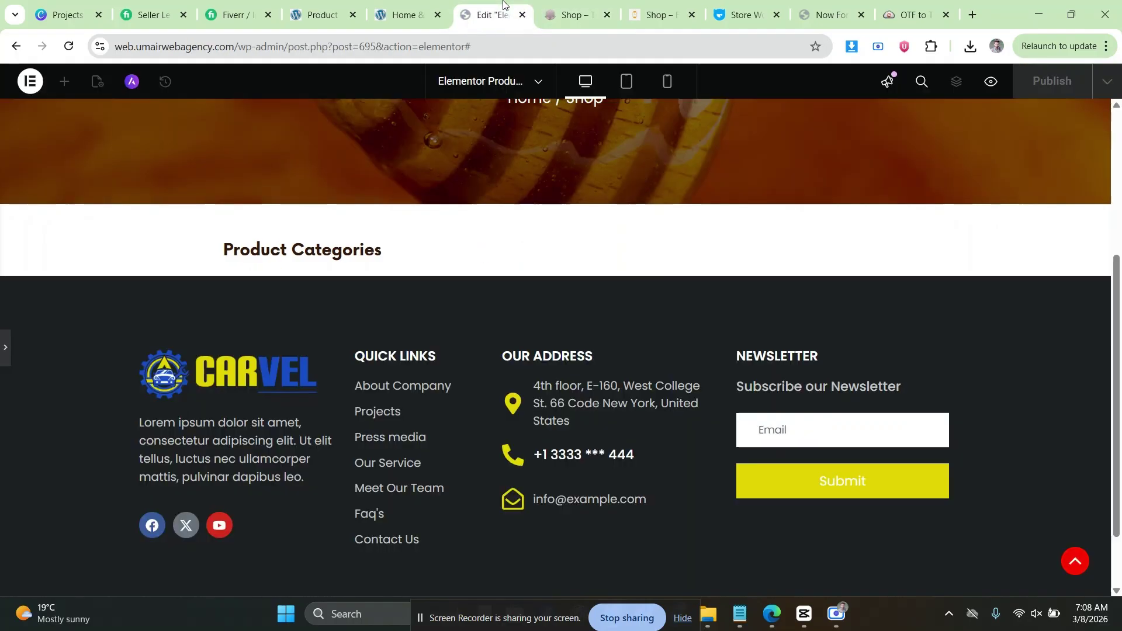
click(549, 3)
click(516, 4)
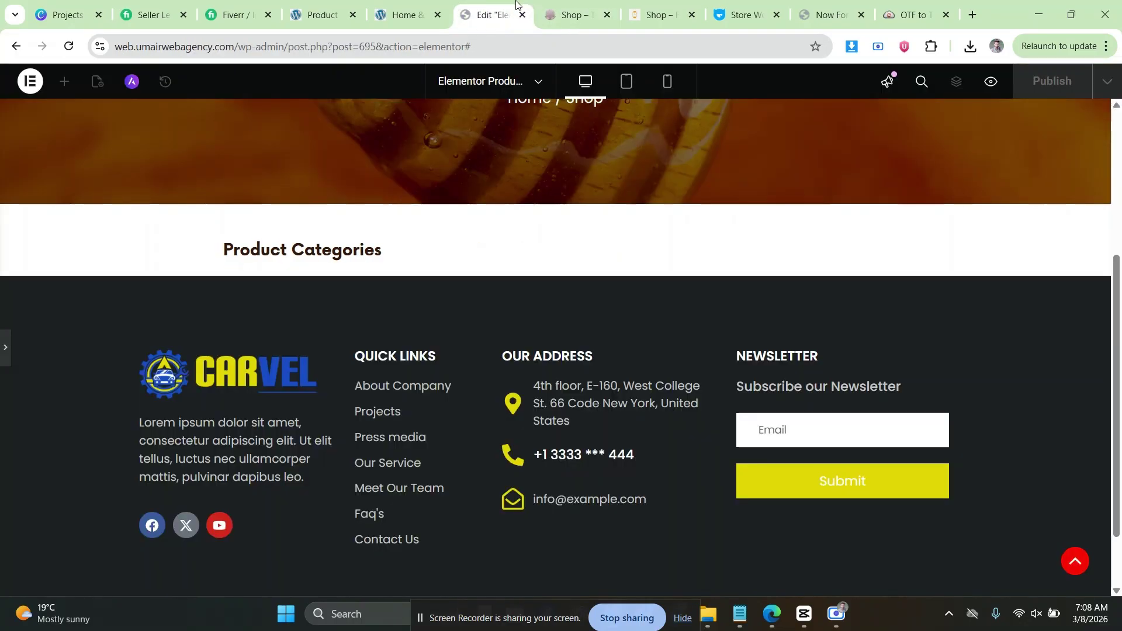
Add a WooCommerce Product Categories widget below the Product Categories heading in the inner section's first column.
click(4, 348)
click(66, 85)
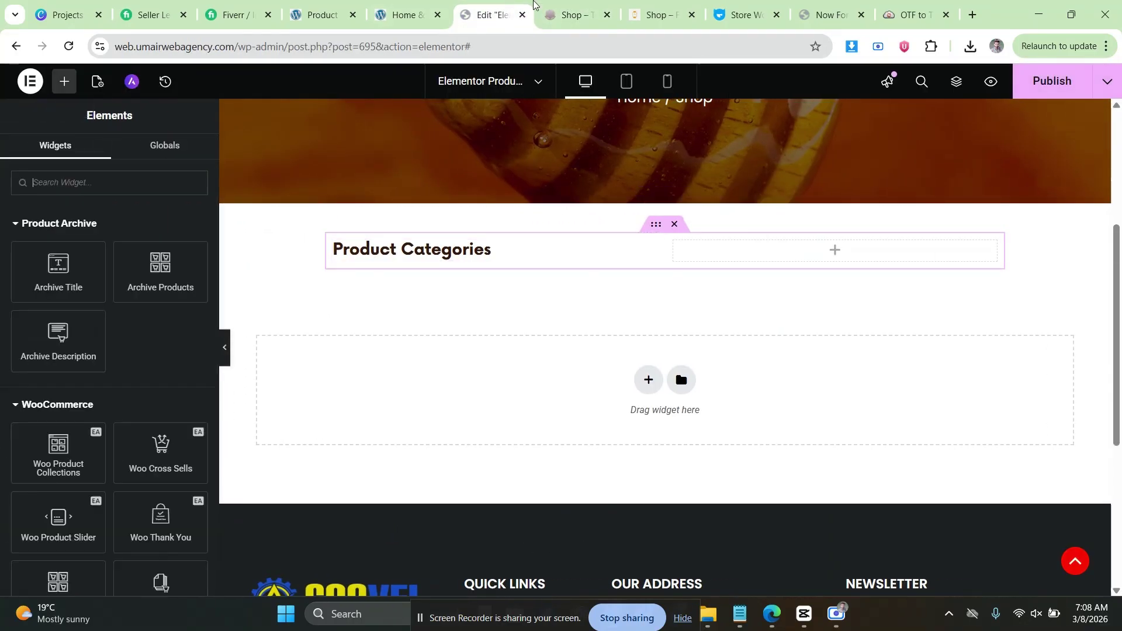
key(ctrl+Tab)
click(484, 4)
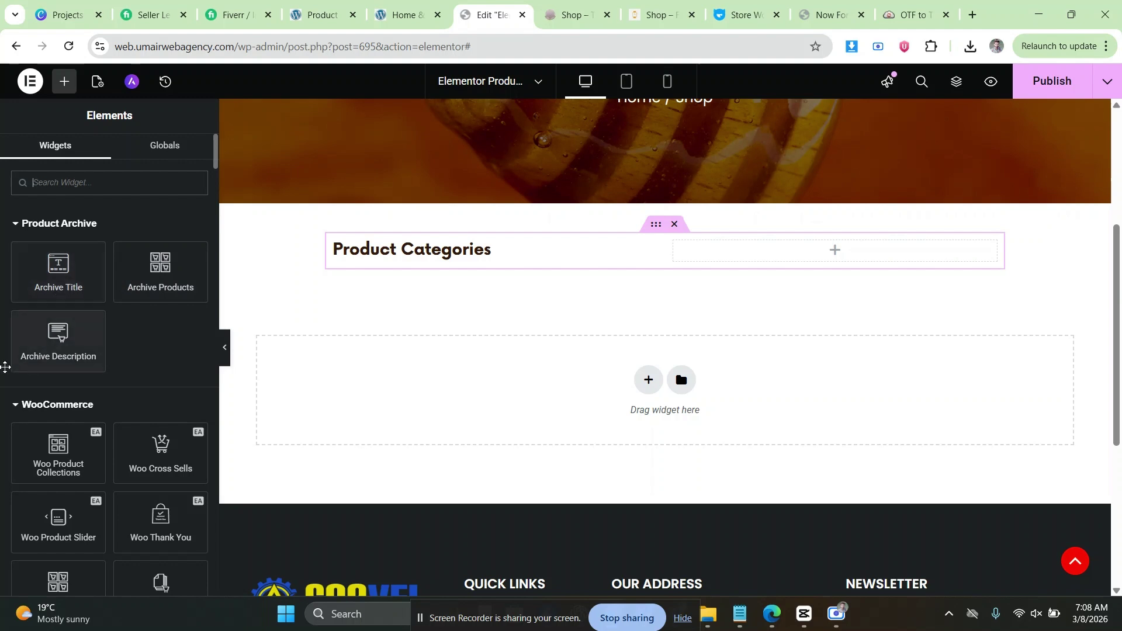
scroll(1, 364, down, 1)
scroll(32, 333, down, 1)
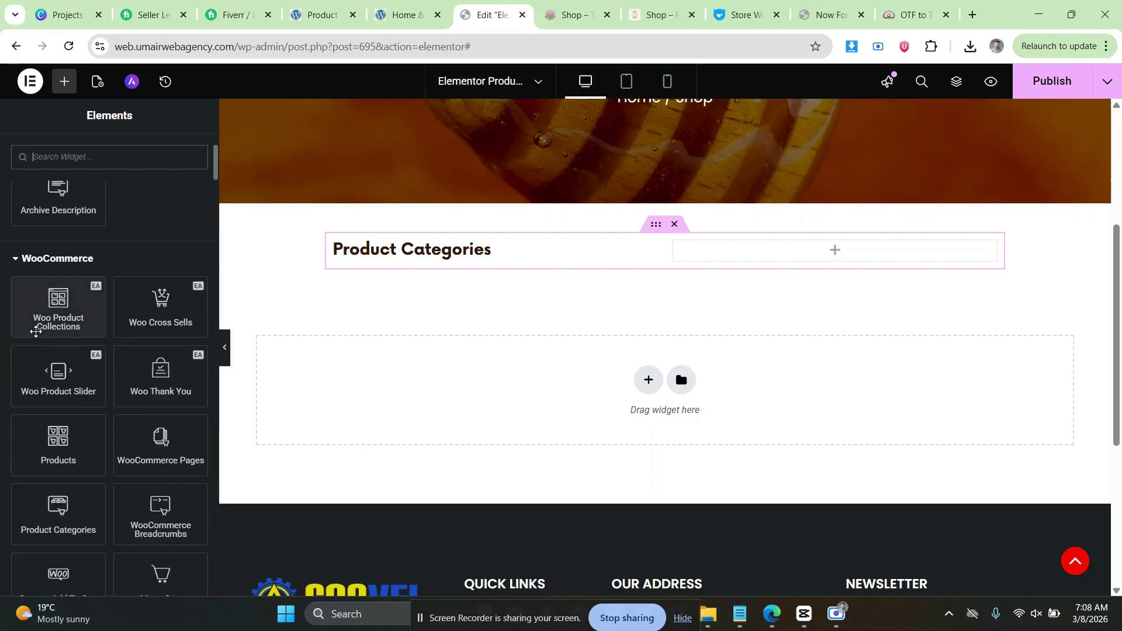
scroll(144, 319, down, 1)
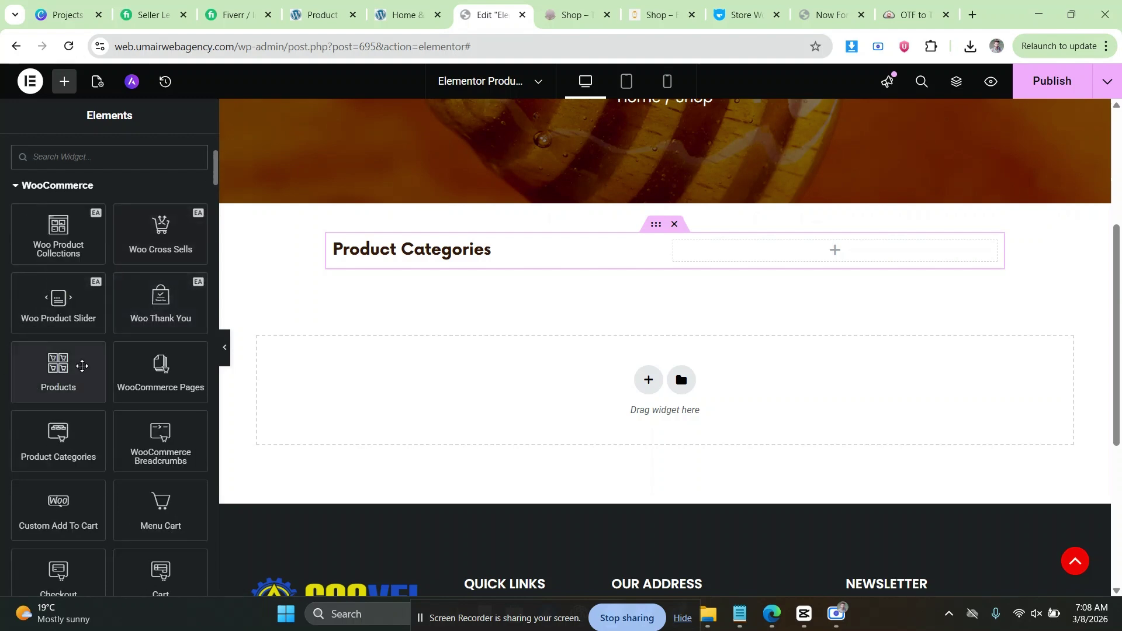
drag(45, 448, 390, 264)
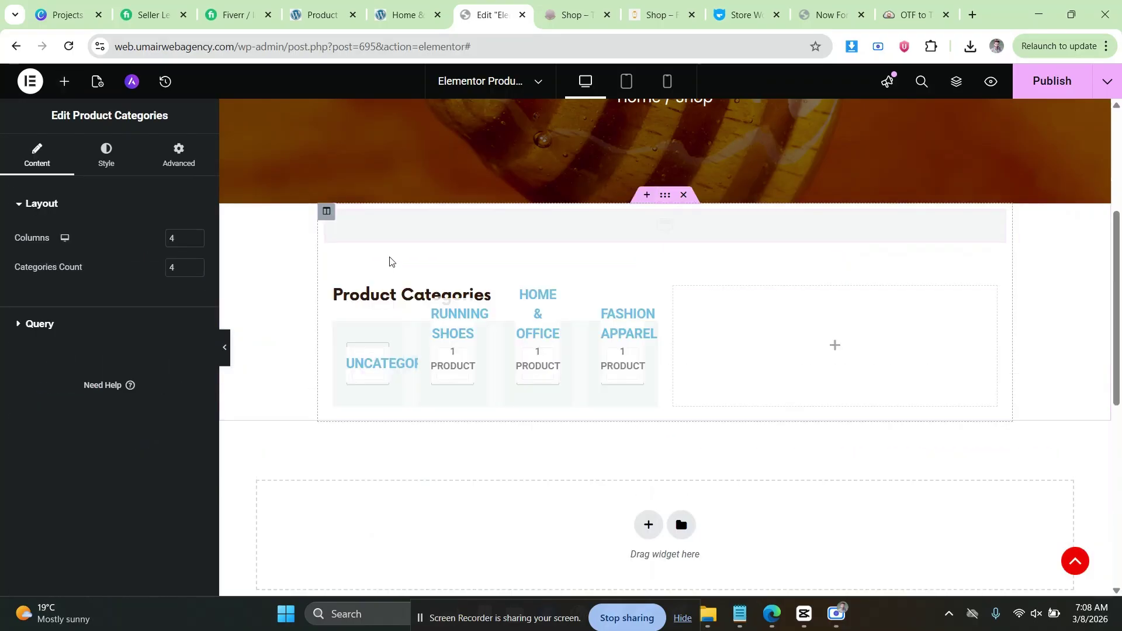
Delete the stray Product Categories widget copy above the inner section.
right_click(401, 253)
click(446, 577)
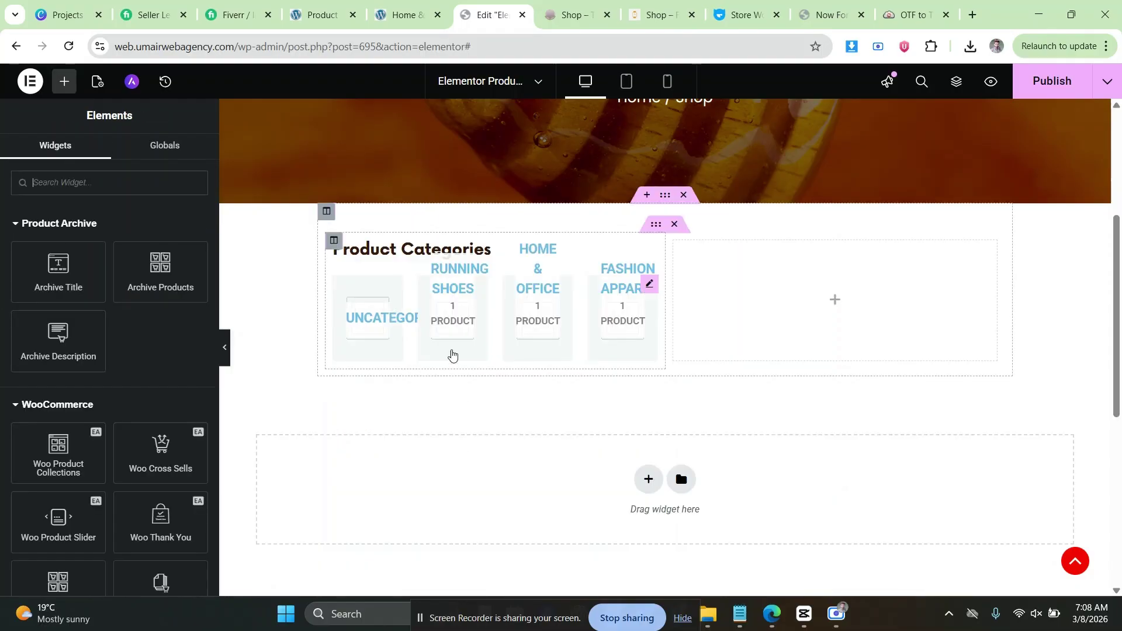
Set the Product Categories widget to 1 column and a categories count of 6, checking the demo shop page's category list.
click(415, 303)
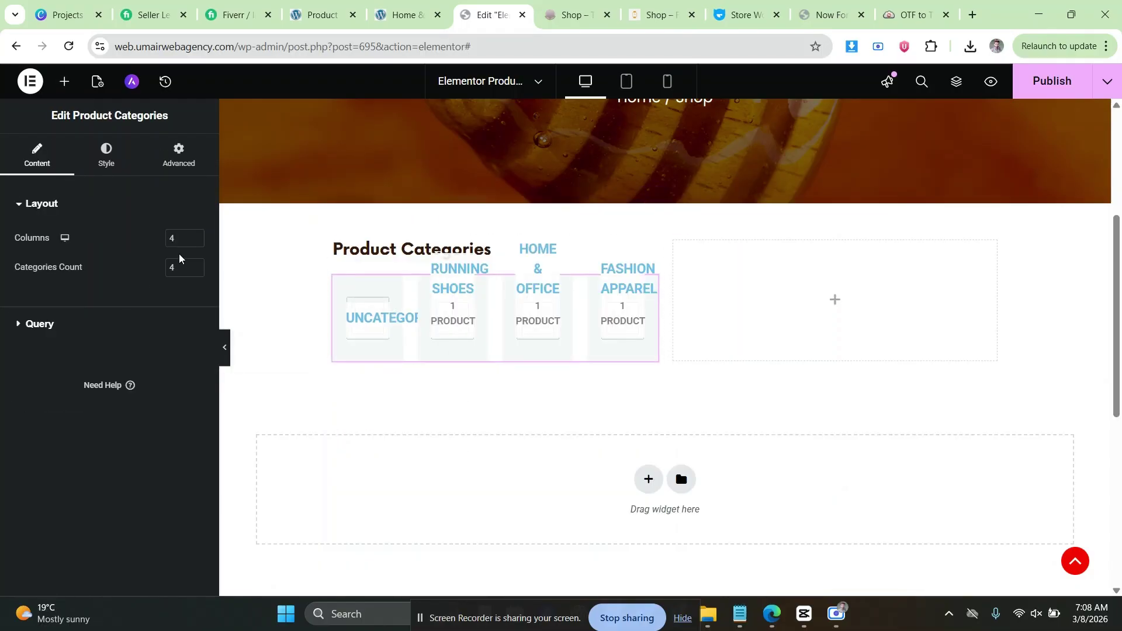
click(193, 241)
click(193, 241)
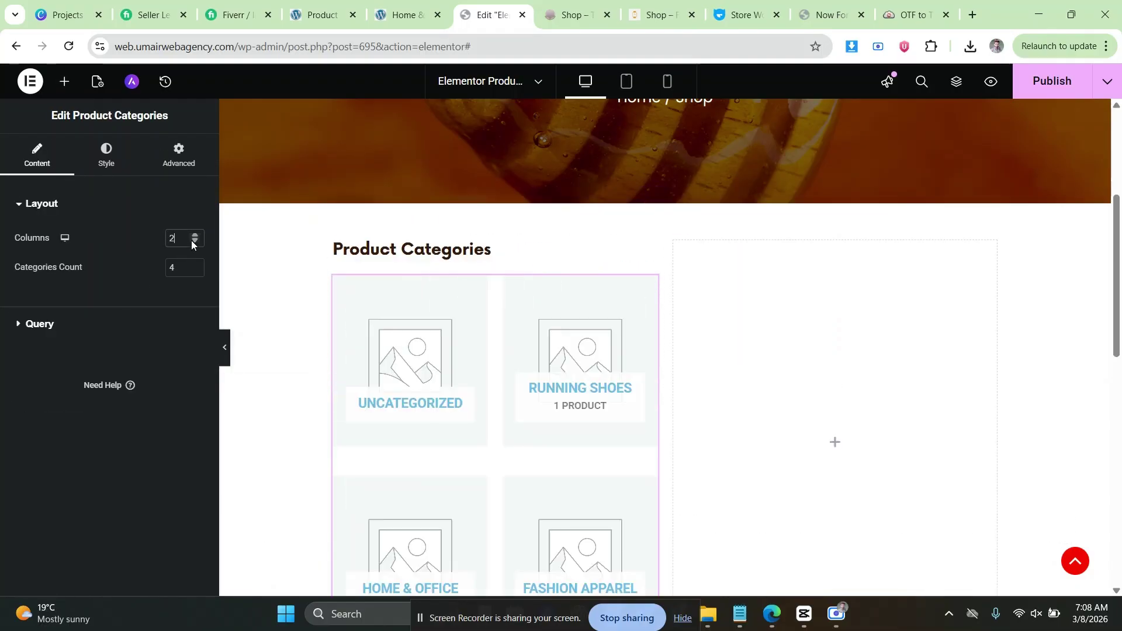
click(193, 241)
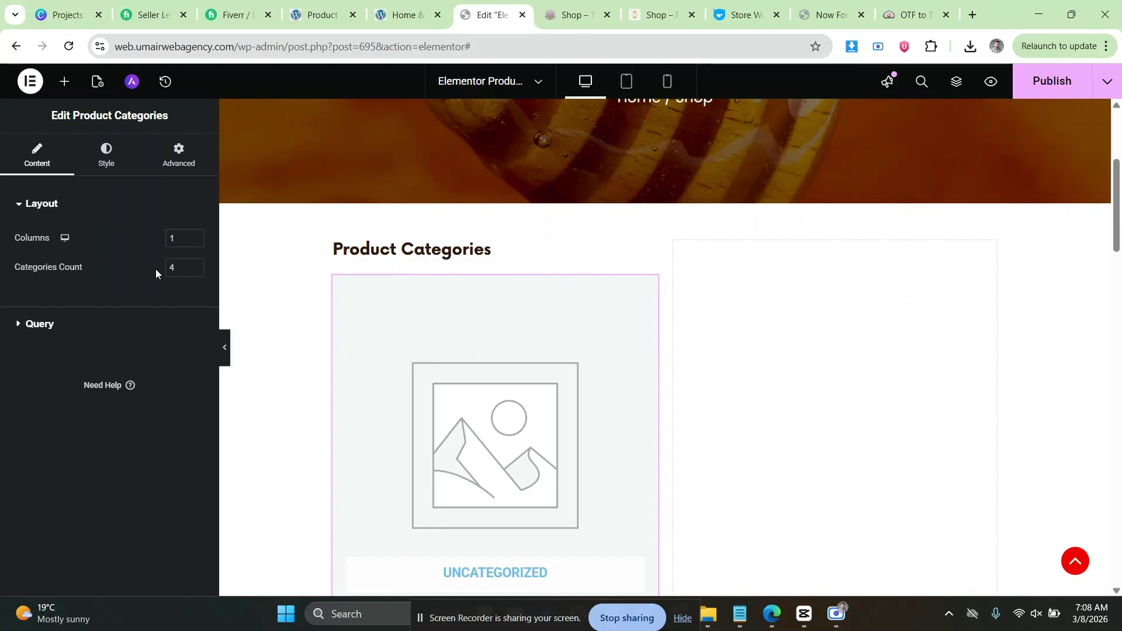
key(ctrl+Tab)
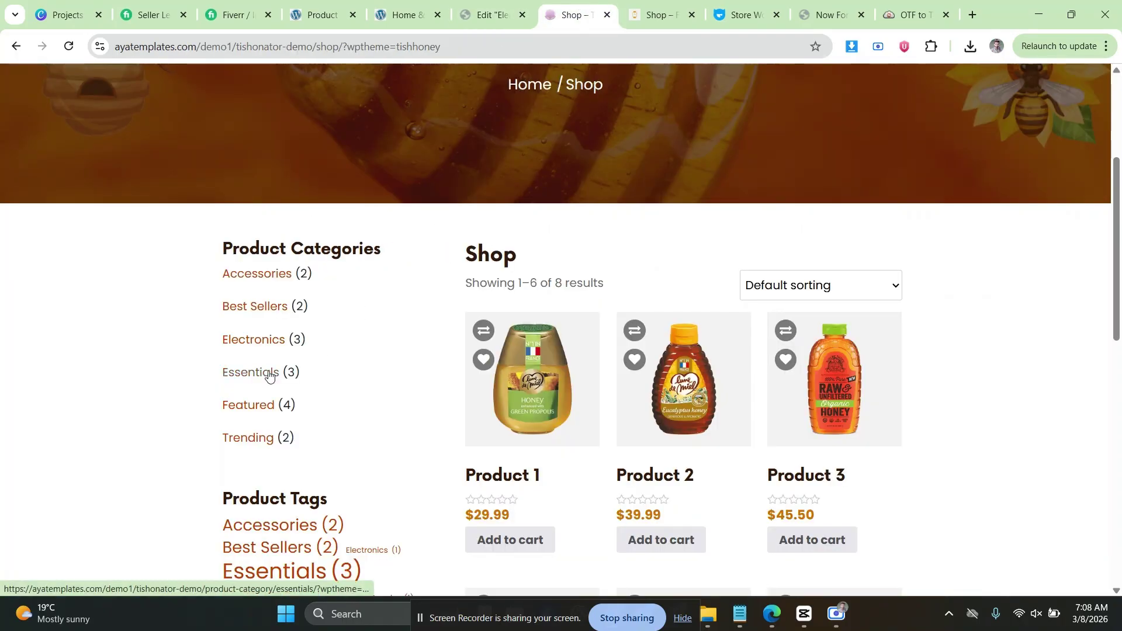
key(ctrl+shift+Tab)
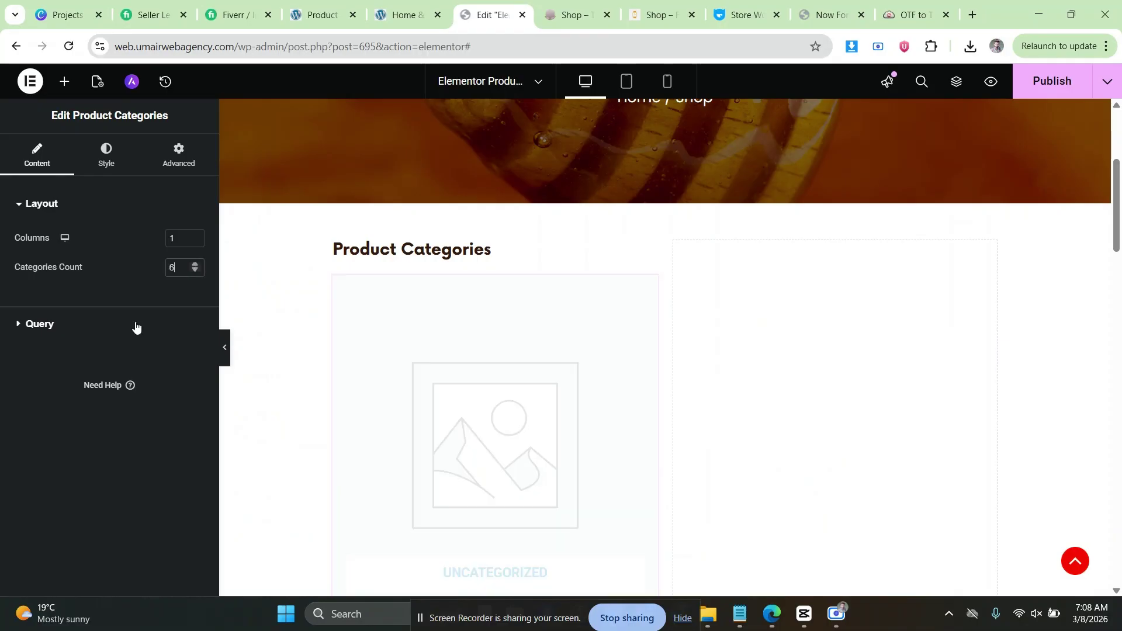
Examine the Product Categories widget's query source and ordering options, and look through the category cards it outputs.
click(131, 323)
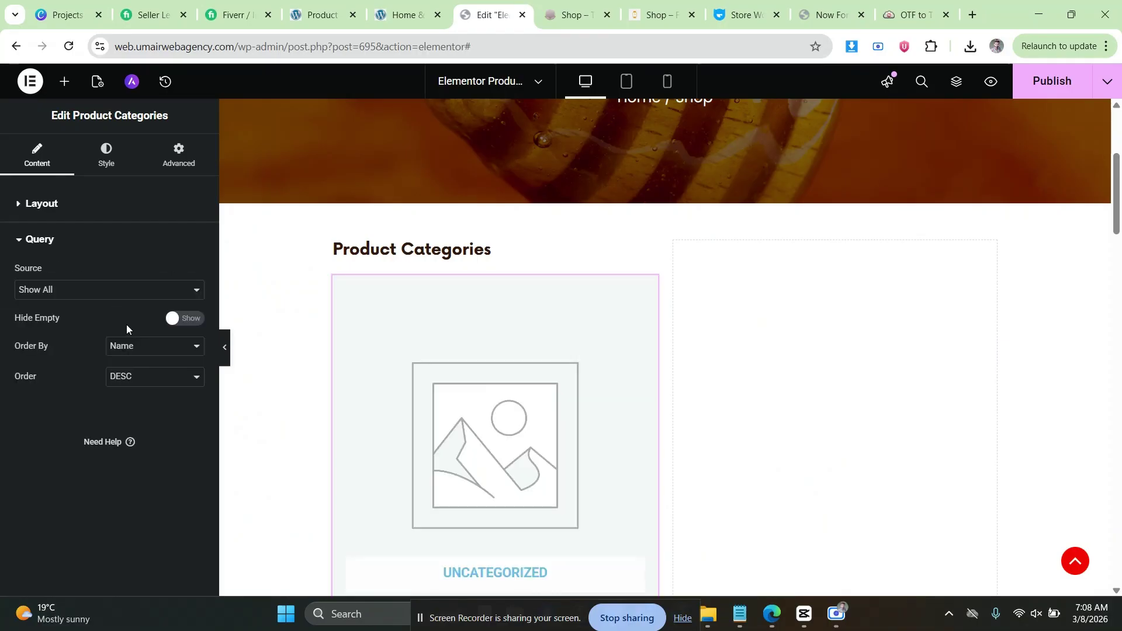
click(104, 290)
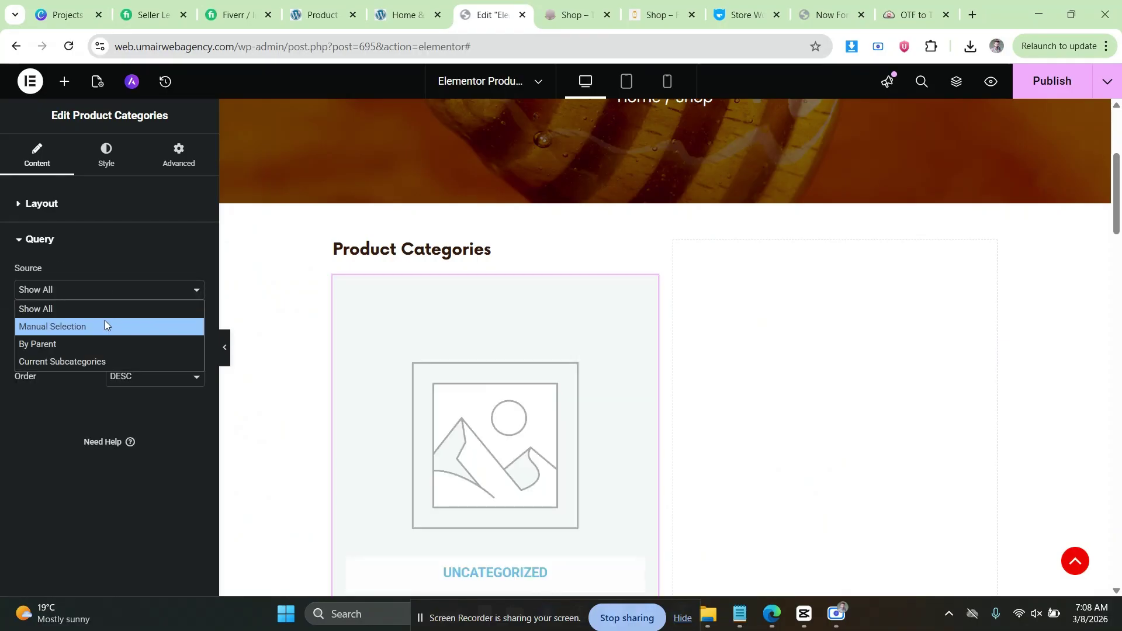
click(72, 374)
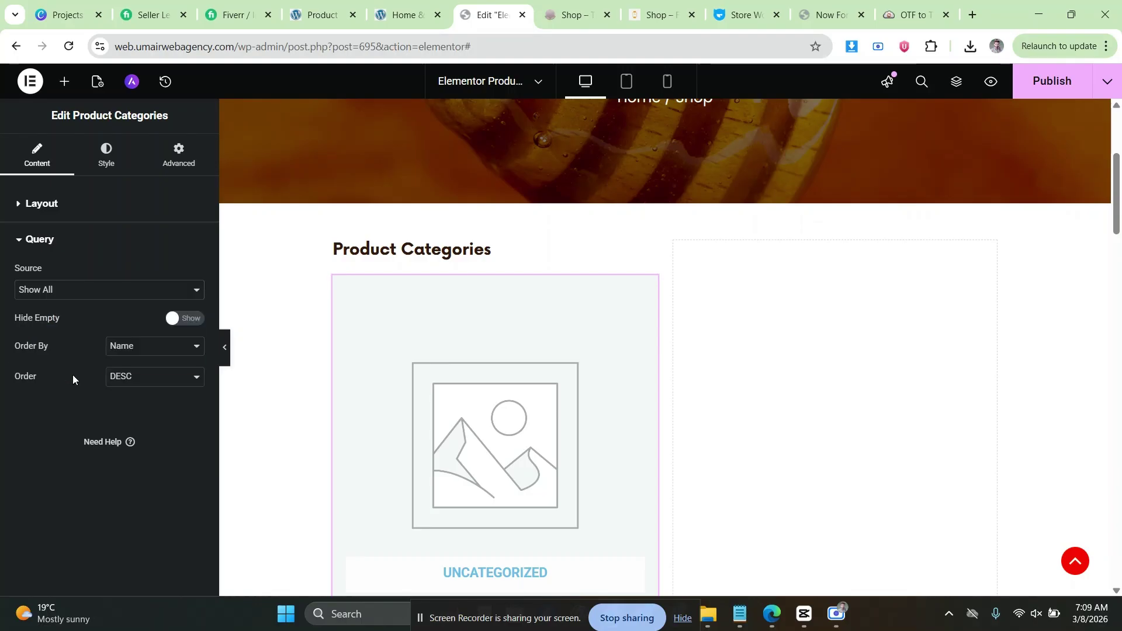
click(121, 347)
click(80, 409)
scroll(475, 380, down, 5)
scroll(475, 380, down, 14)
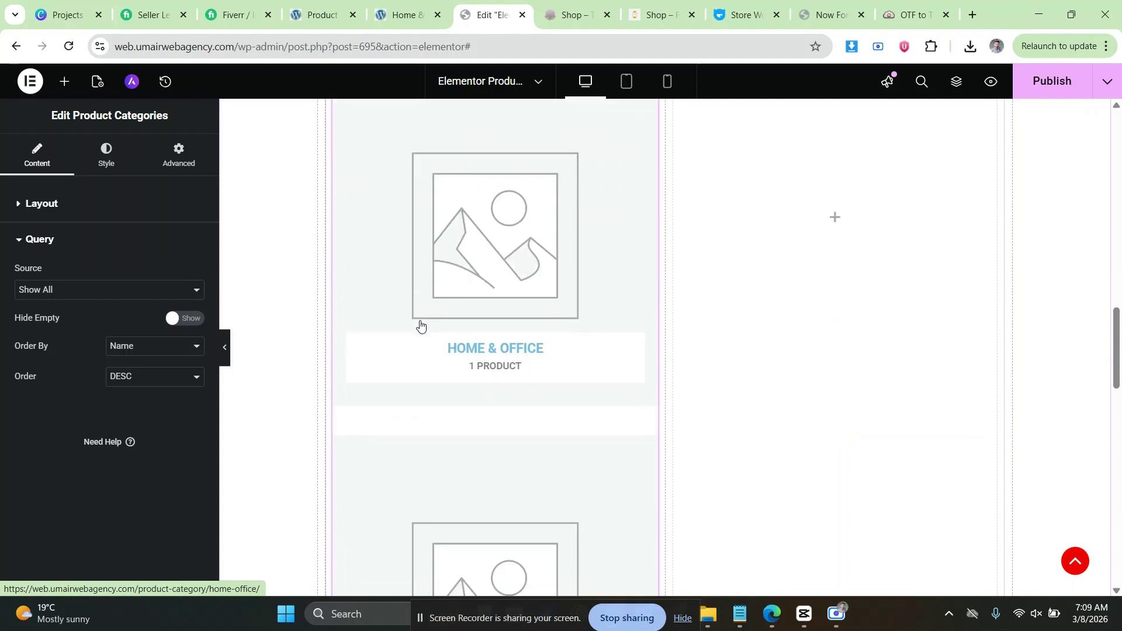
scroll(409, 318, down, 10)
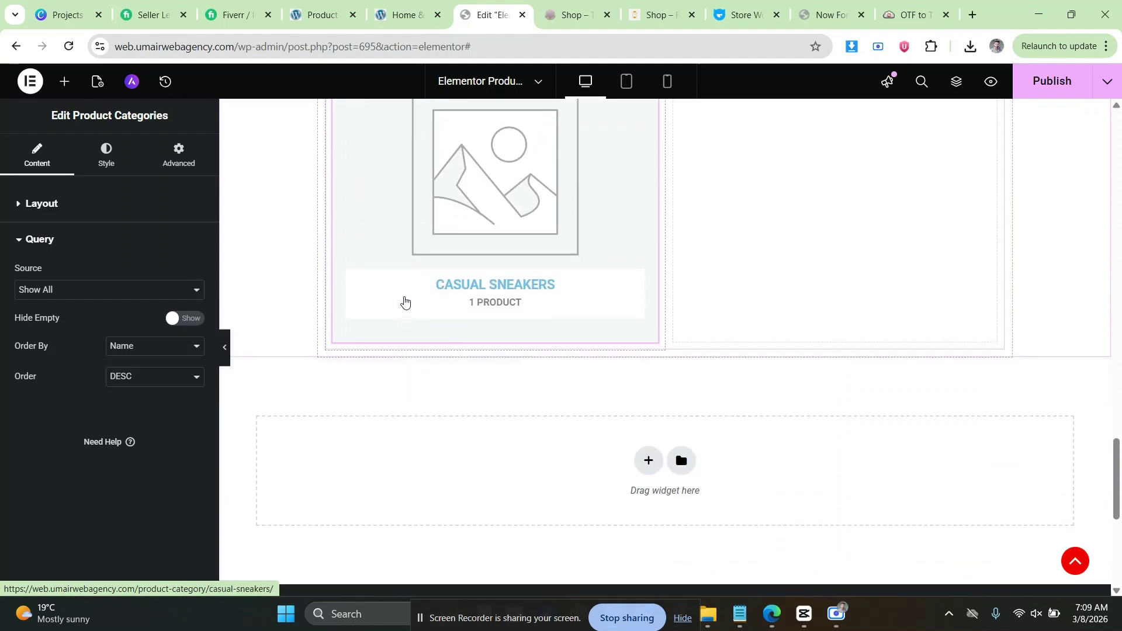
Delete the Product Categories widget below the Product Categories heading.
click(75, 249)
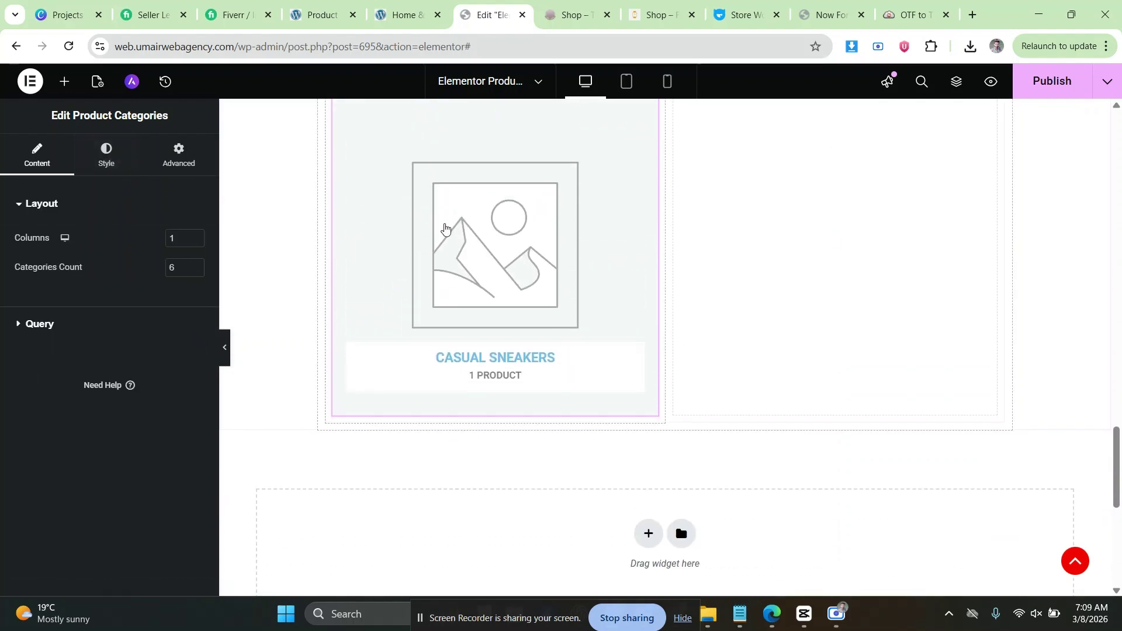
right_click(434, 246)
click(455, 547)
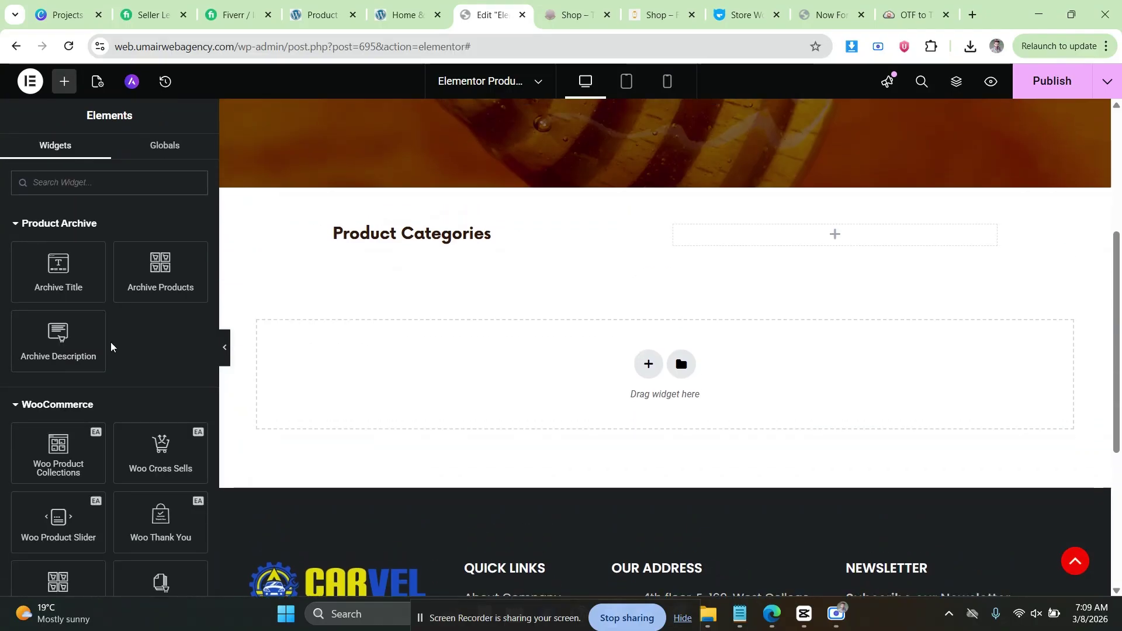
Try a Taxonomy Filter widget below the Product Categories heading, and delete both inserted copies.
click(63, 183)
text(cate)
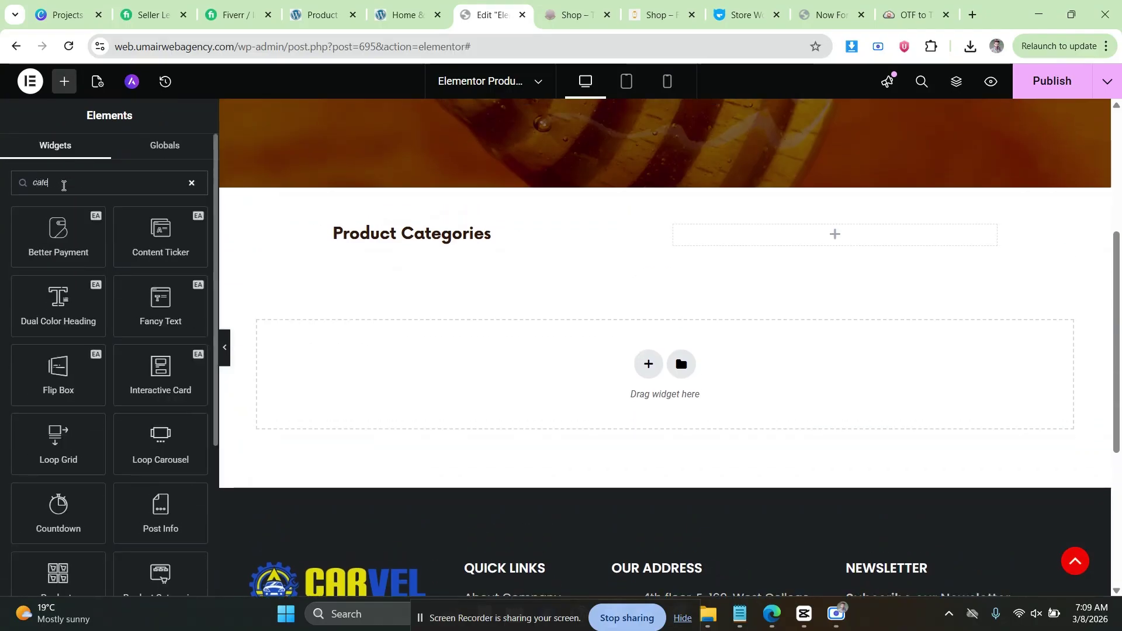
text(g)
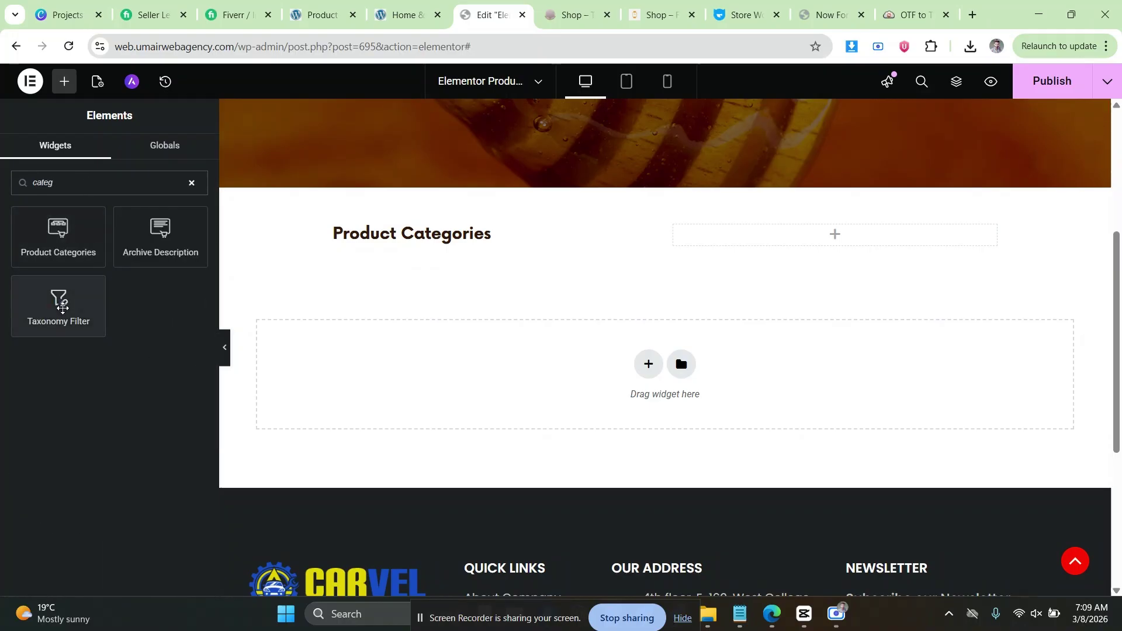
drag(63, 308, 404, 234)
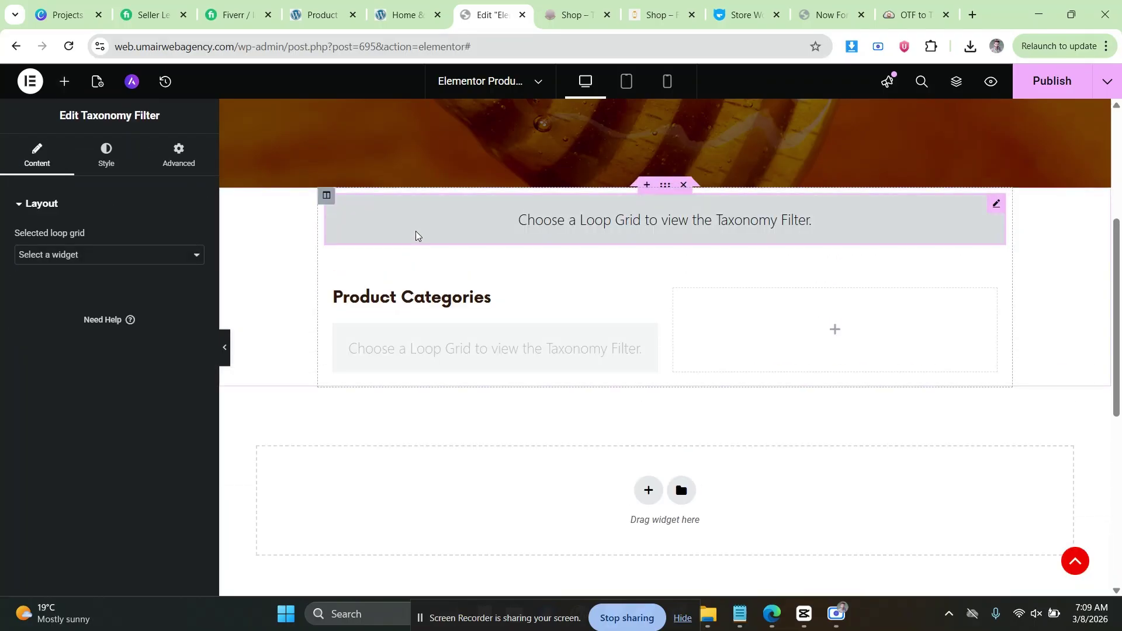
right_click(416, 223)
click(453, 537)
right_click(461, 306)
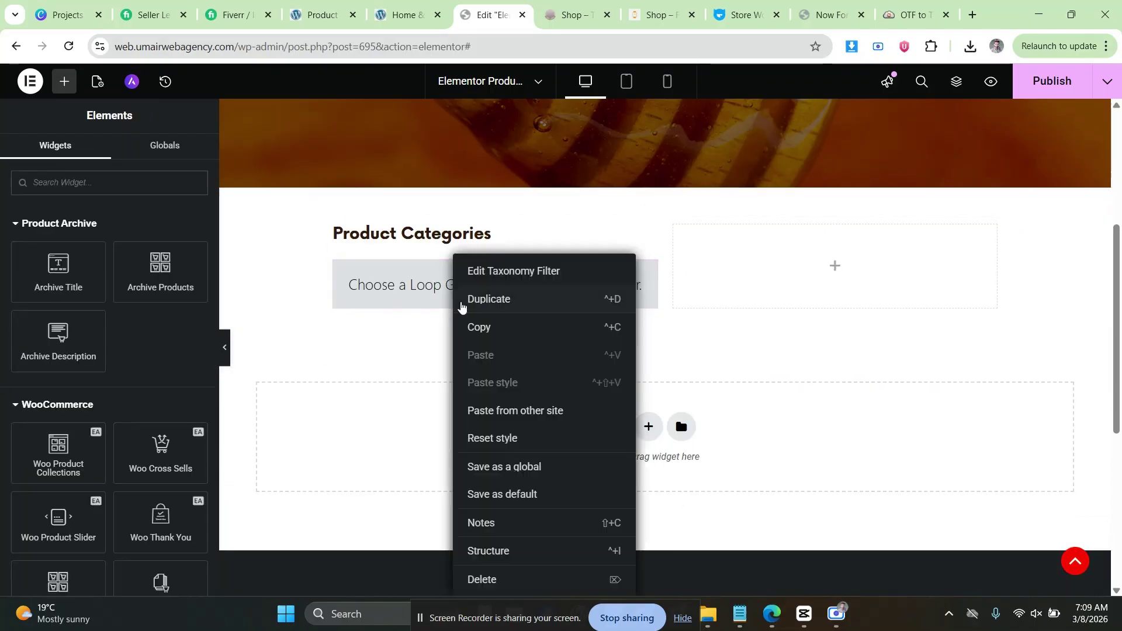
click(469, 579)
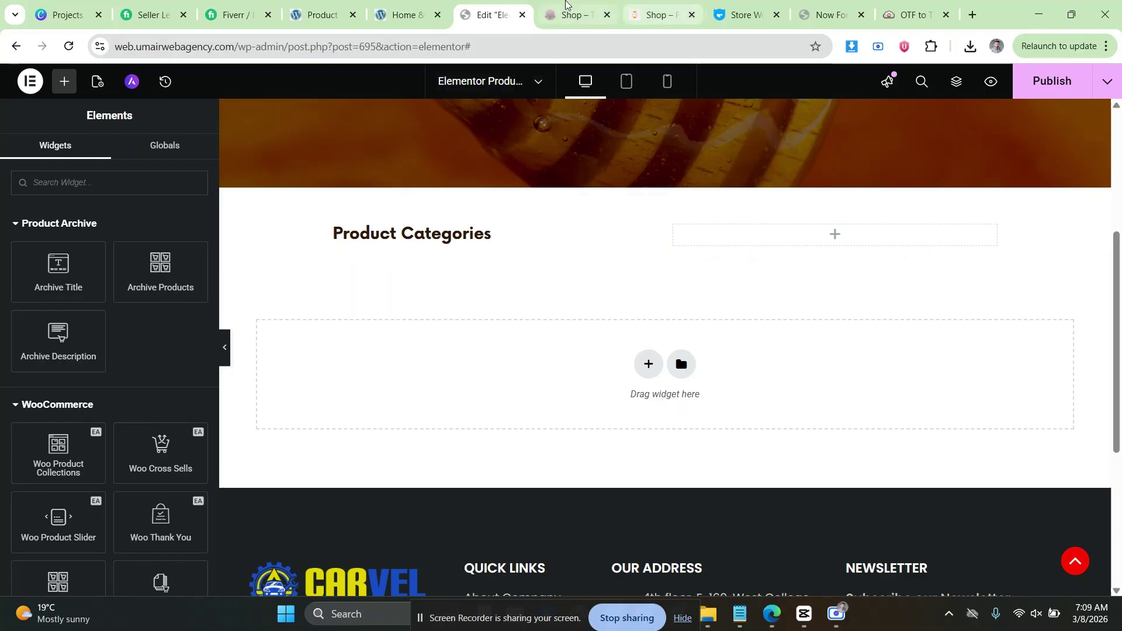
Check the demo shop page again and browse the widget library for a widget suited to a category list.
click(566, 4)
click(490, 15)
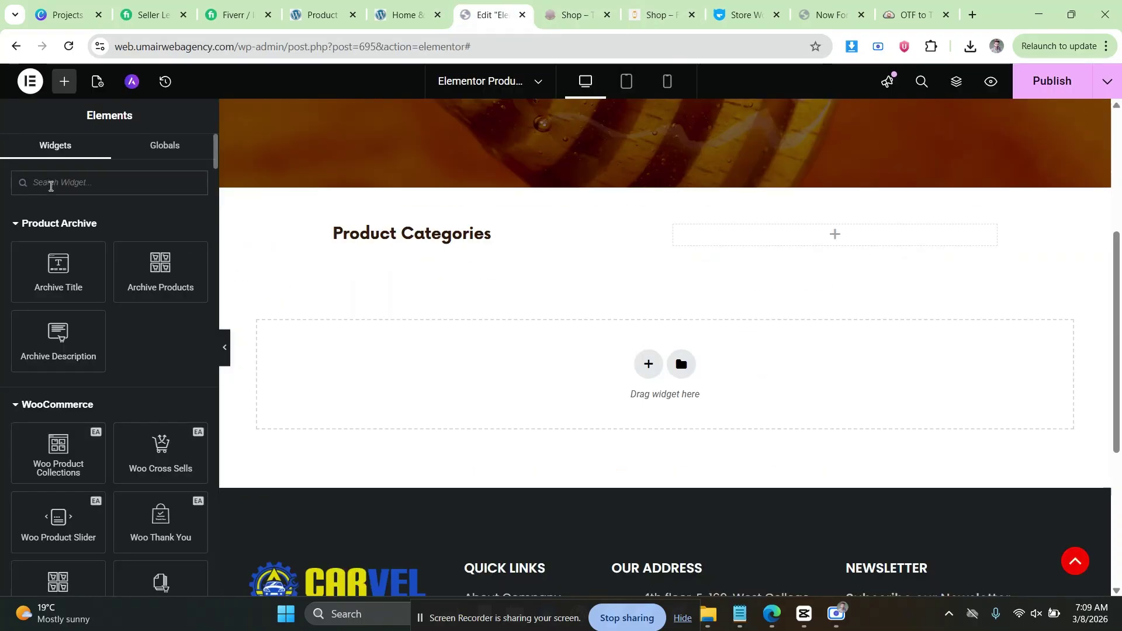
scroll(2, 236, down, 15)
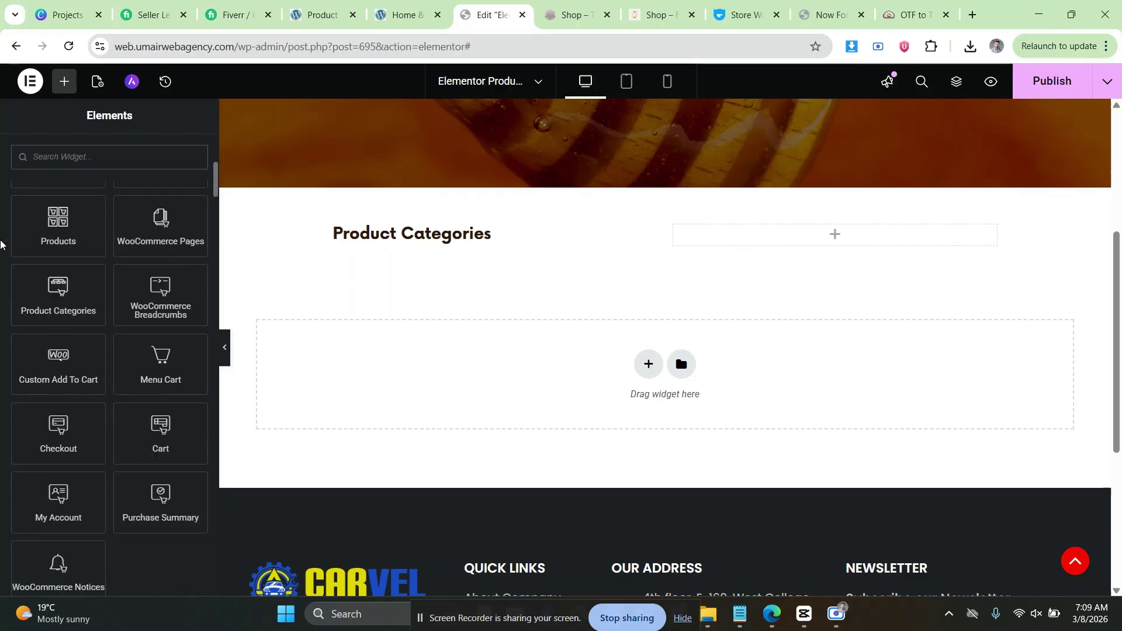
scroll(1, 246, down, 7)
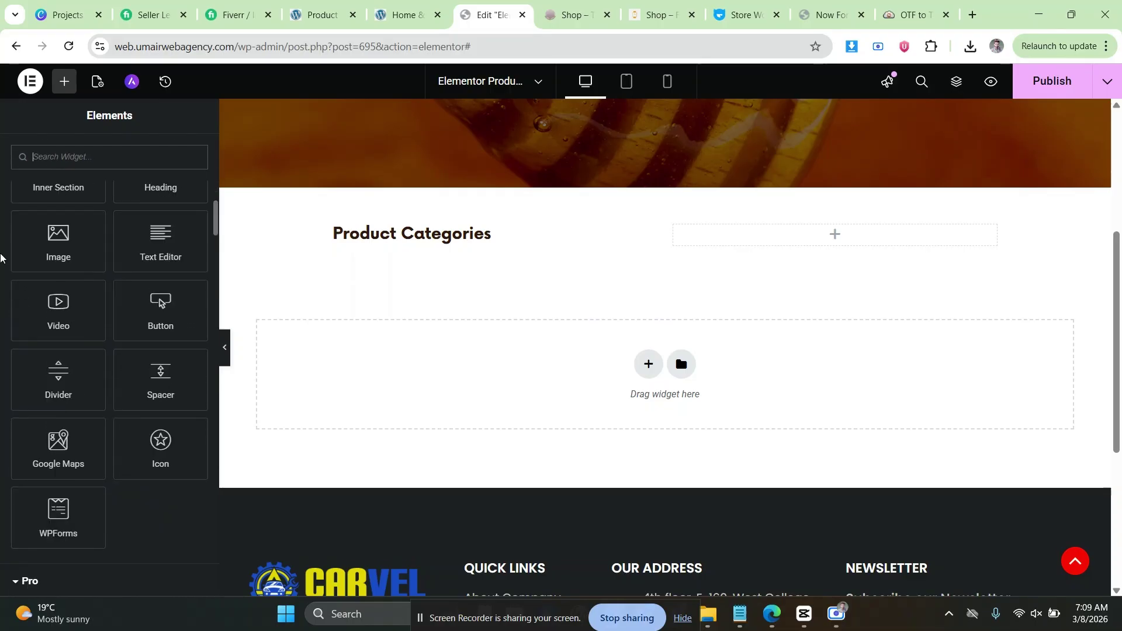
scroll(1, 257, up, 1)
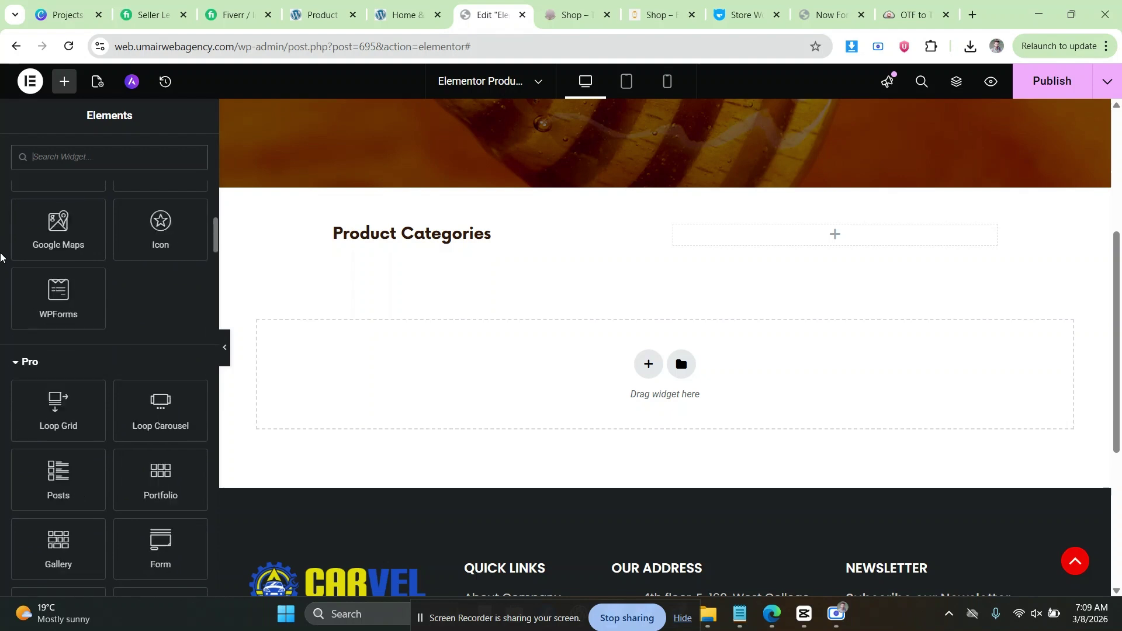
scroll(1, 257, down, 2)
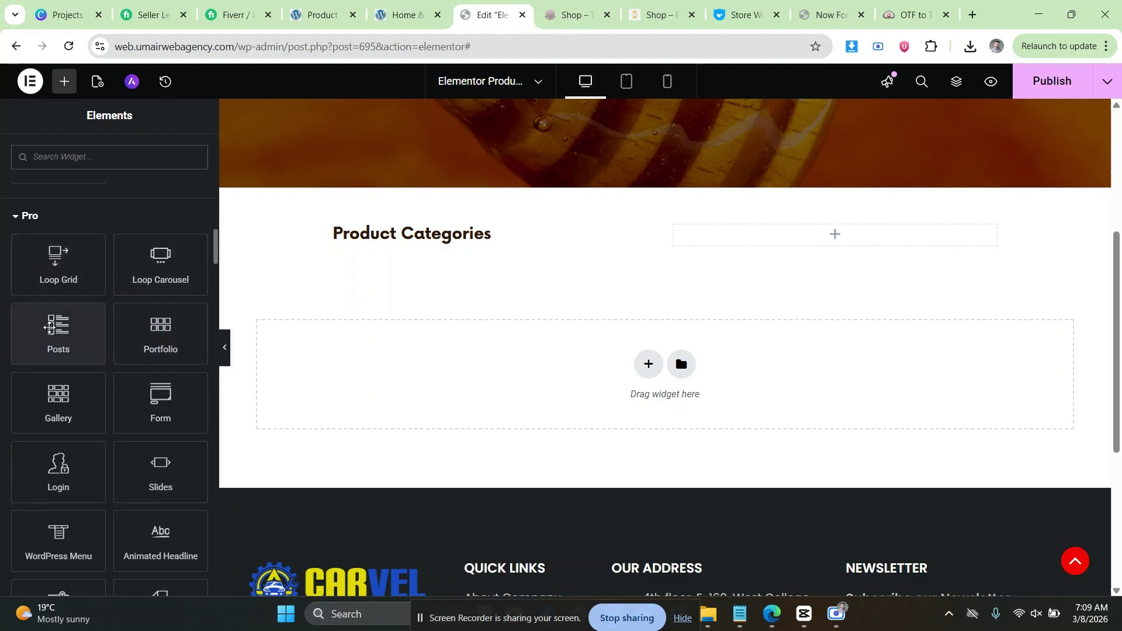
scroll(55, 310, up, 2)
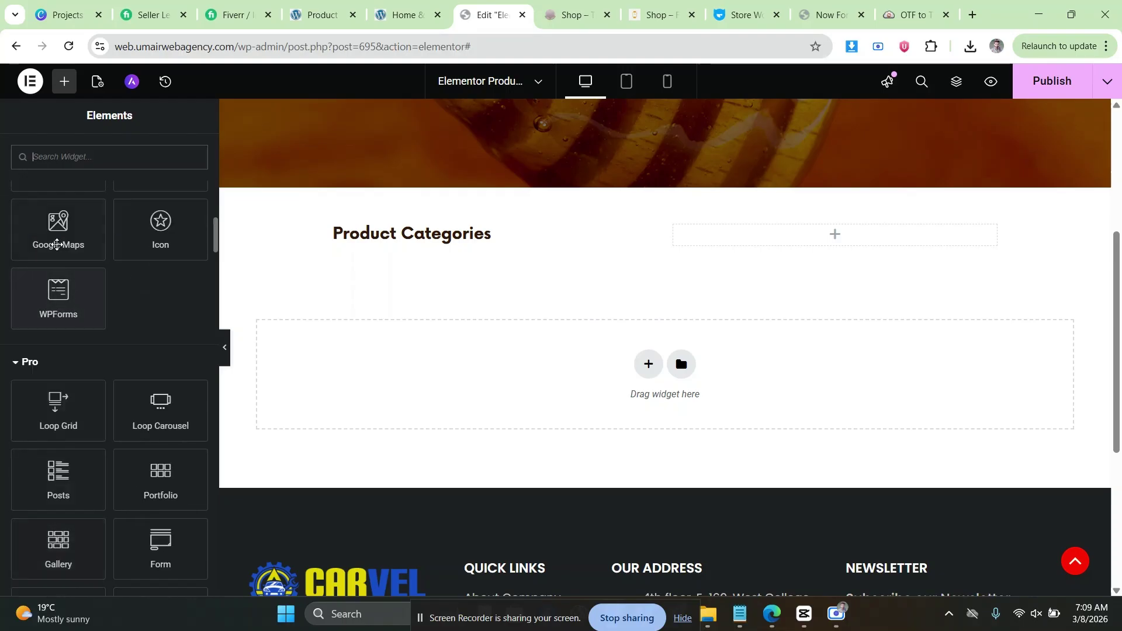
Search the widget library for "produ" and review the product-related widgets for a category list option.
text(prod)
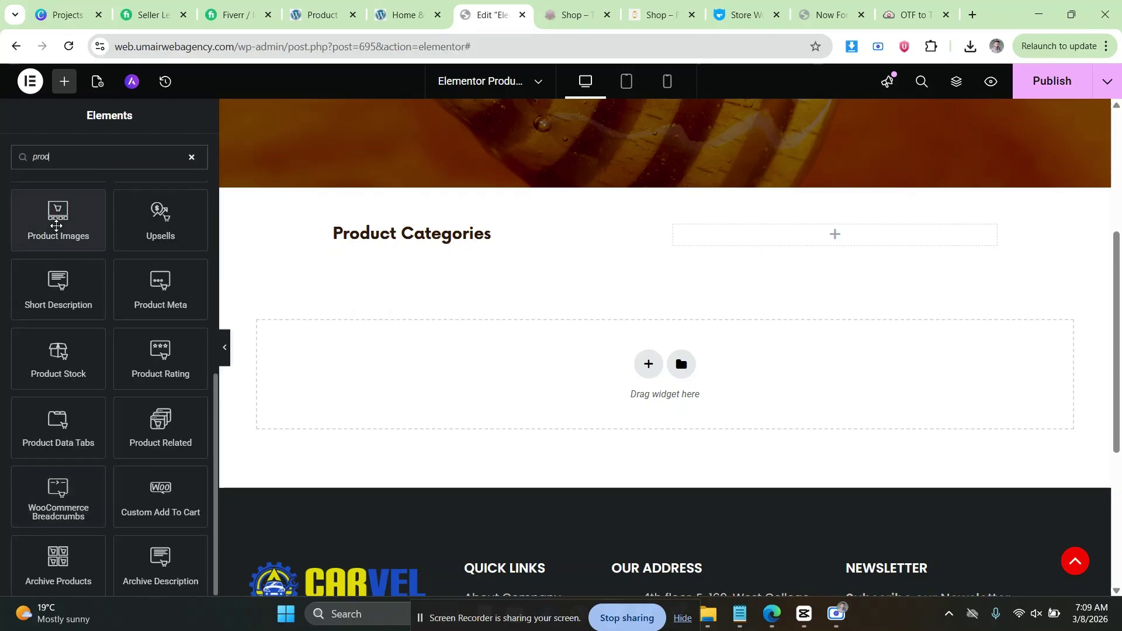
text(u)
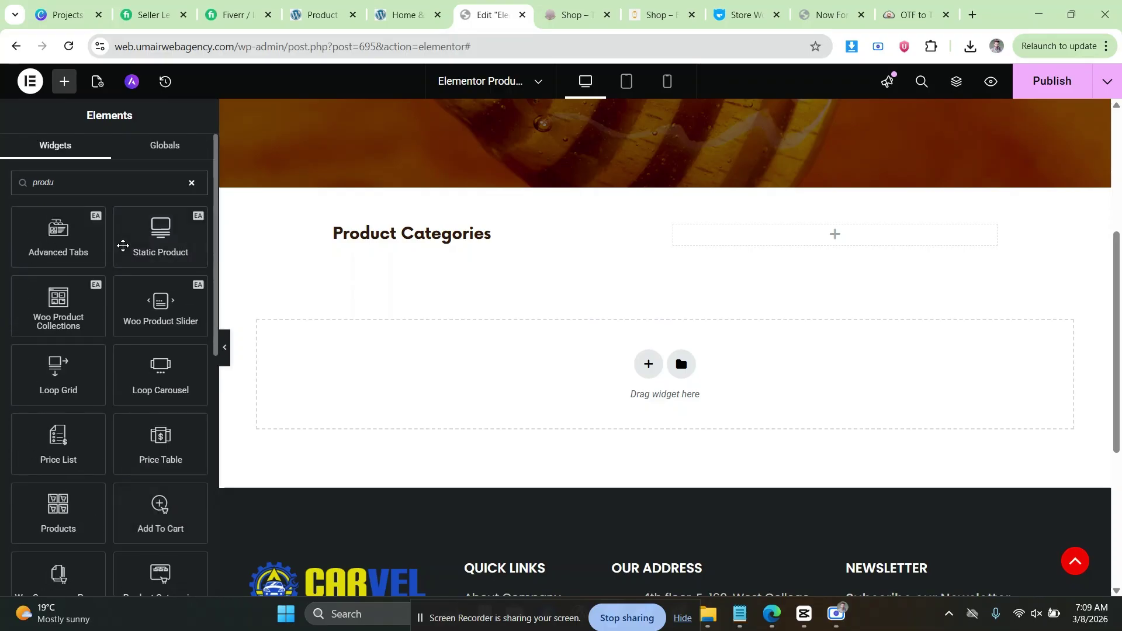
scroll(135, 304, down, 1)
scroll(129, 347, down, 2)
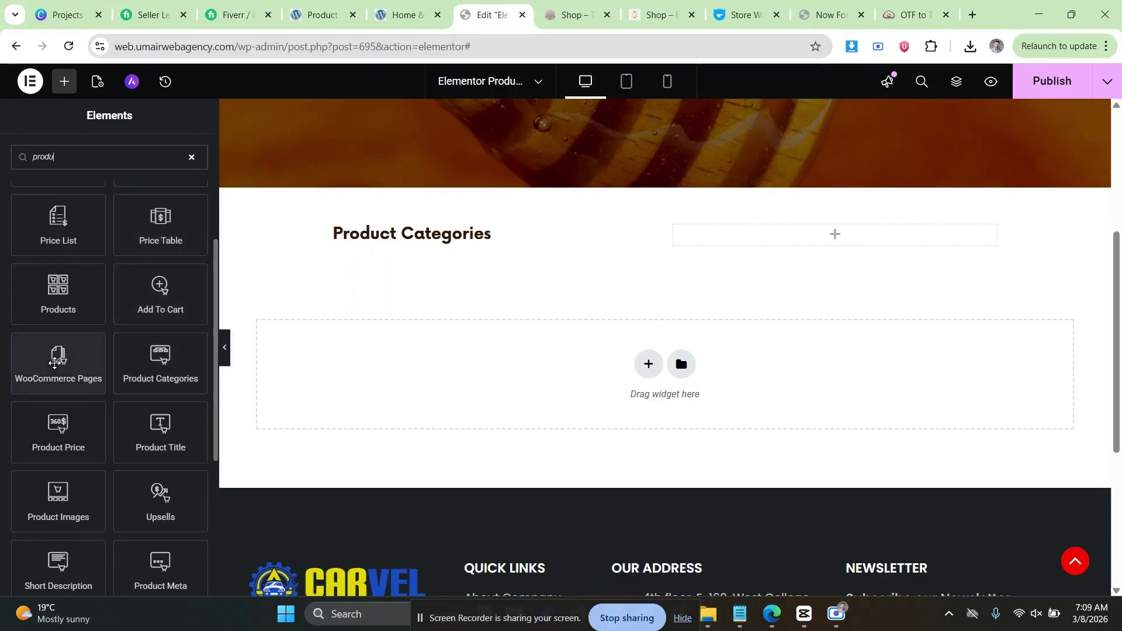
scroll(65, 427, down, 2)
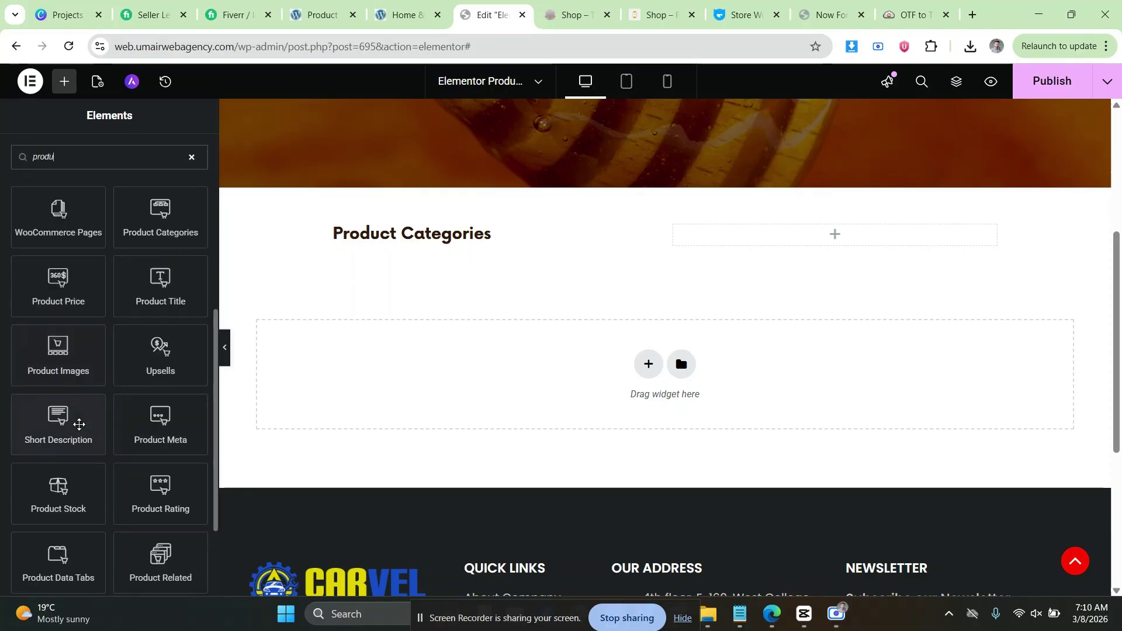
scroll(78, 401, down, 2)
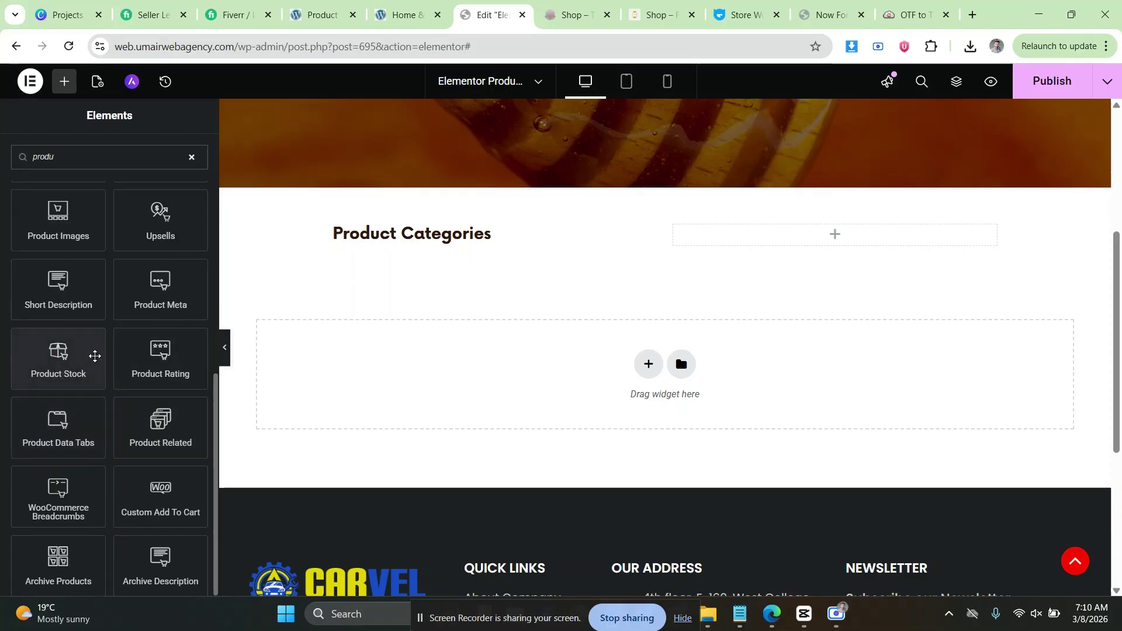
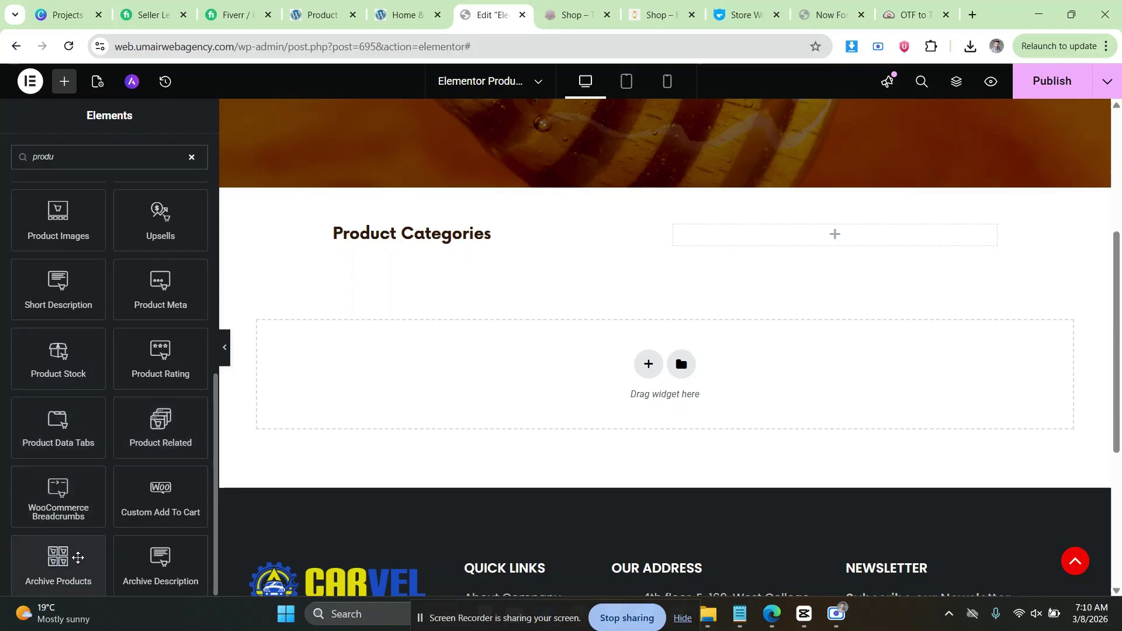
scroll(133, 454, up, 10)
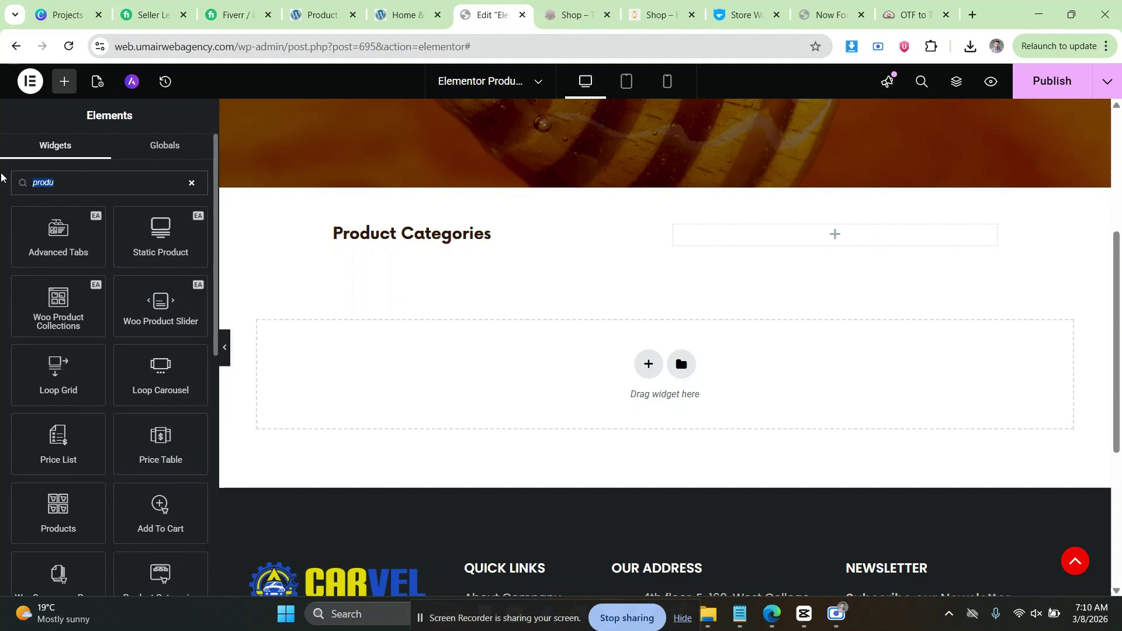
Add a Woo Product Collections widget below the Product Categories heading and delete its stray copy above the inner section.
text(lis)
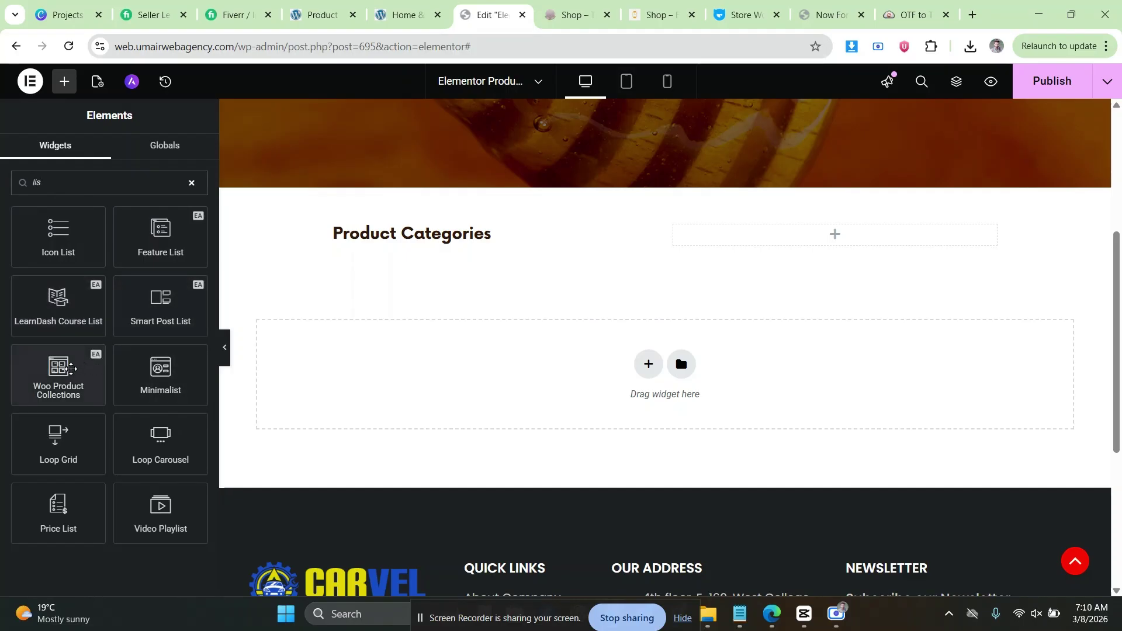
drag(65, 374, 401, 250)
right_click(397, 241)
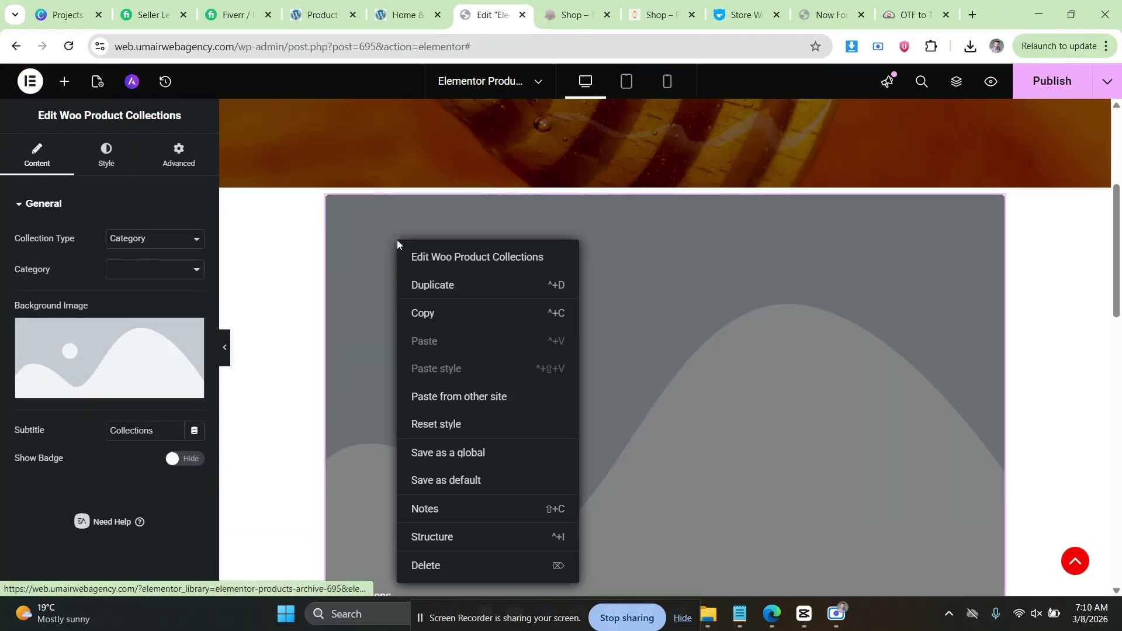
click(426, 566)
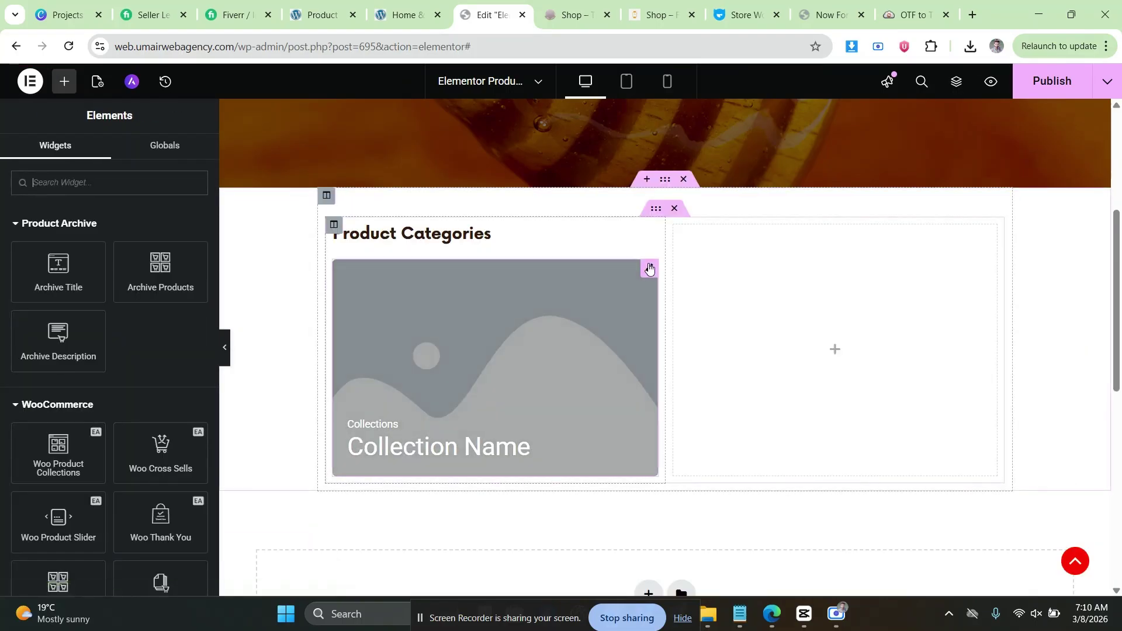
Review the category options of the Woo Product Collections widget and delete the widget from below the Product Categories heading.
click(645, 266)
click(144, 241)
click(145, 244)
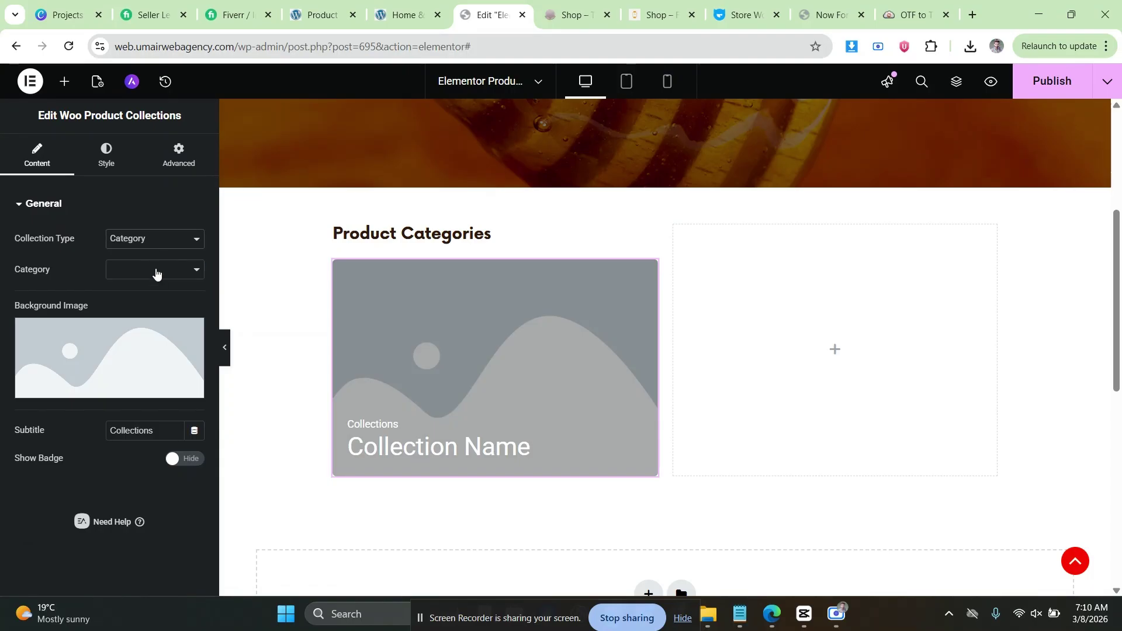
click(155, 272)
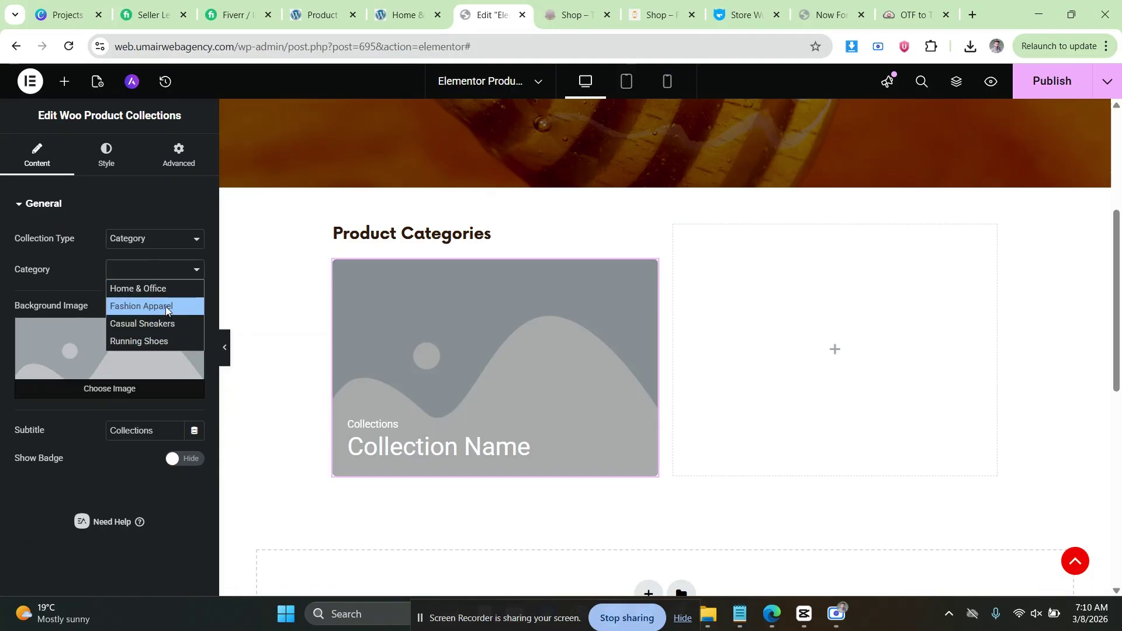
click(1, 334)
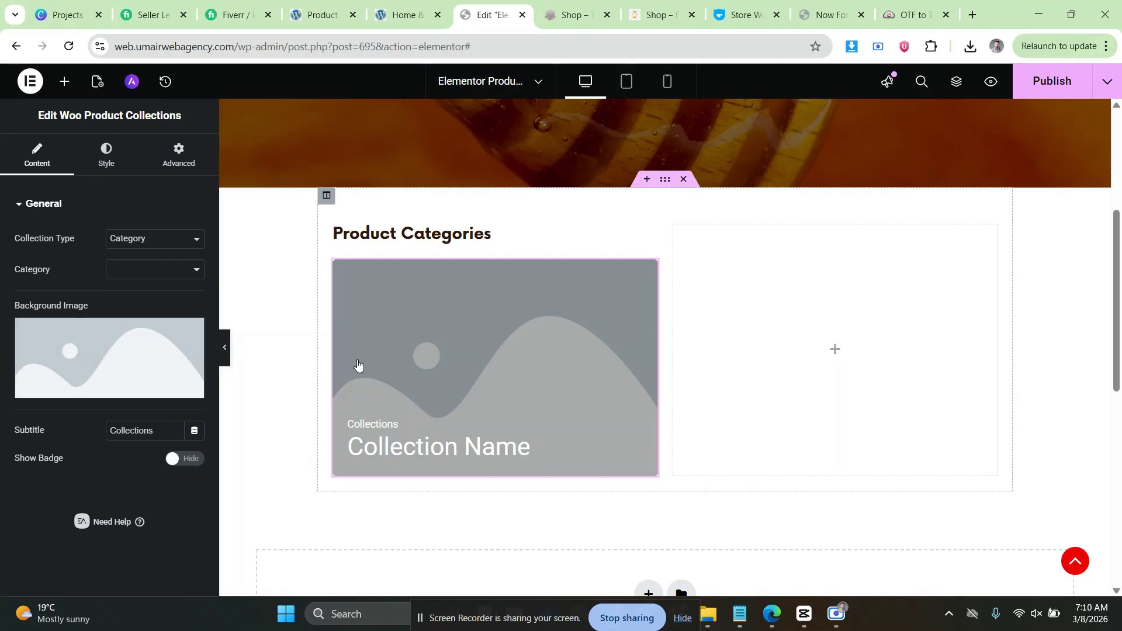
right_click(406, 353)
click(414, 579)
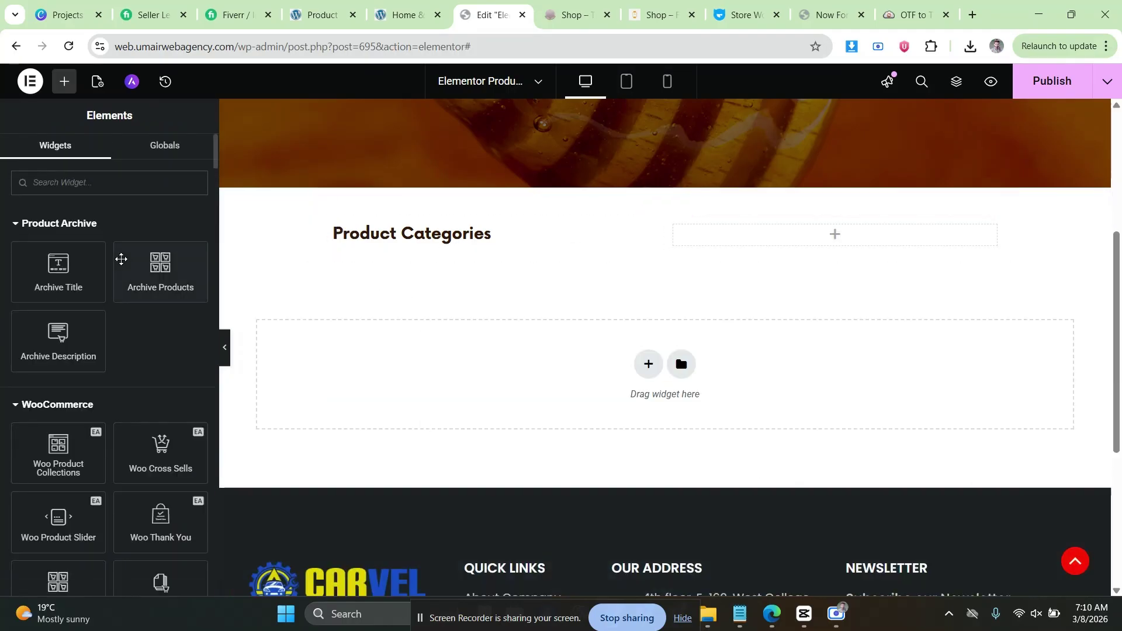
Add a Product Categories widget below the Product Categories heading and delete its stray copy above the inner section.
click(55, 182)
scroll(1, 351, down, 4)
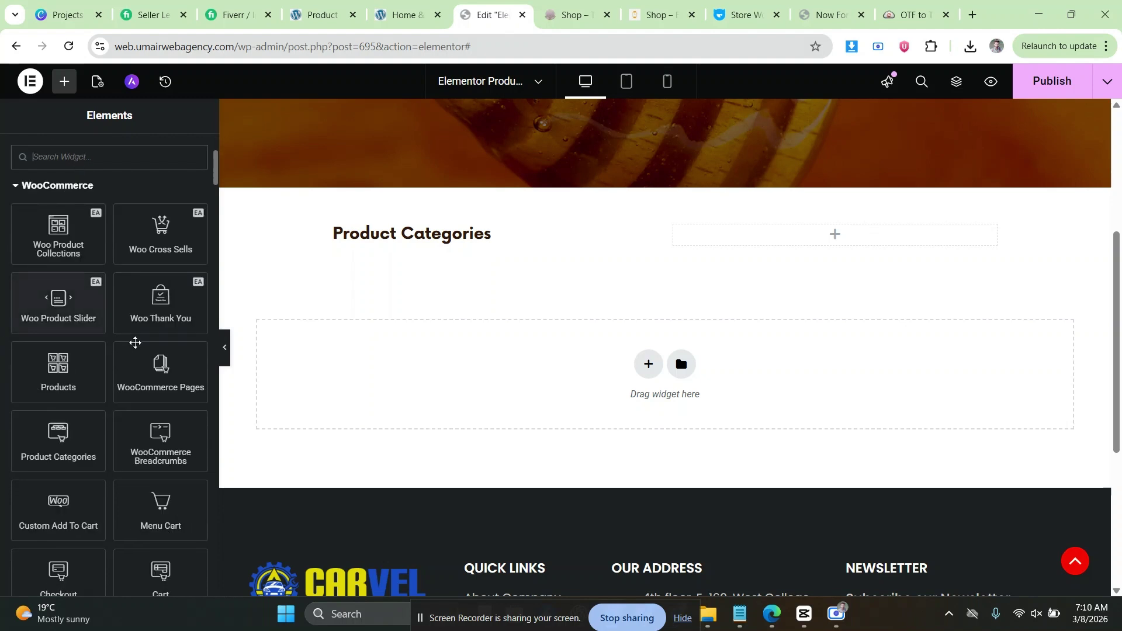
drag(59, 439, 418, 245)
right_click(417, 210)
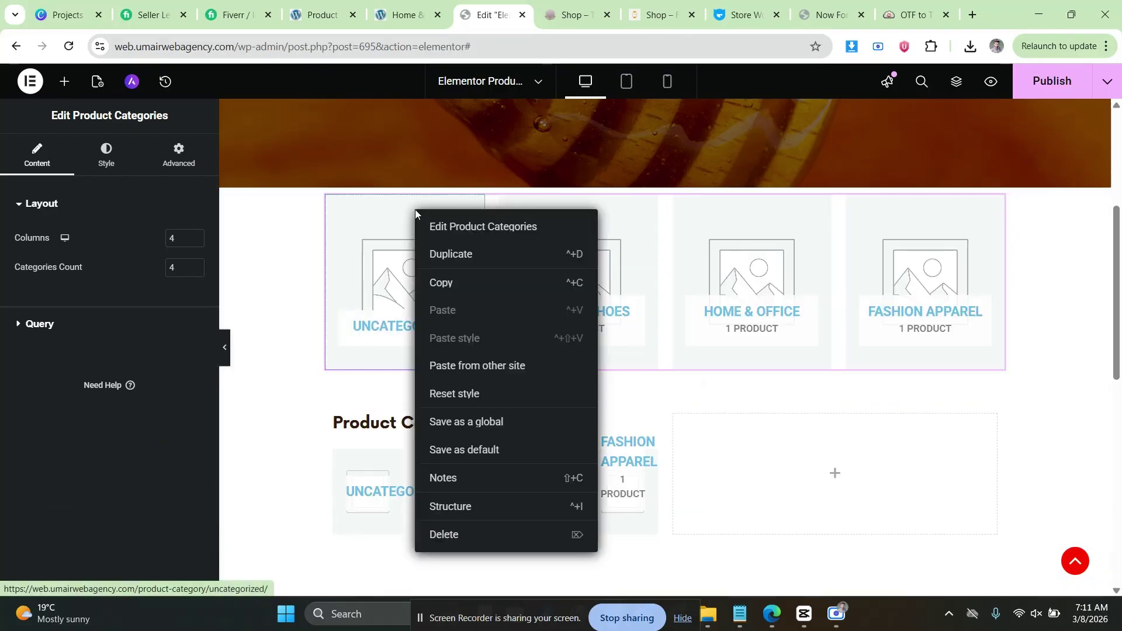
click(450, 544)
click(501, 276)
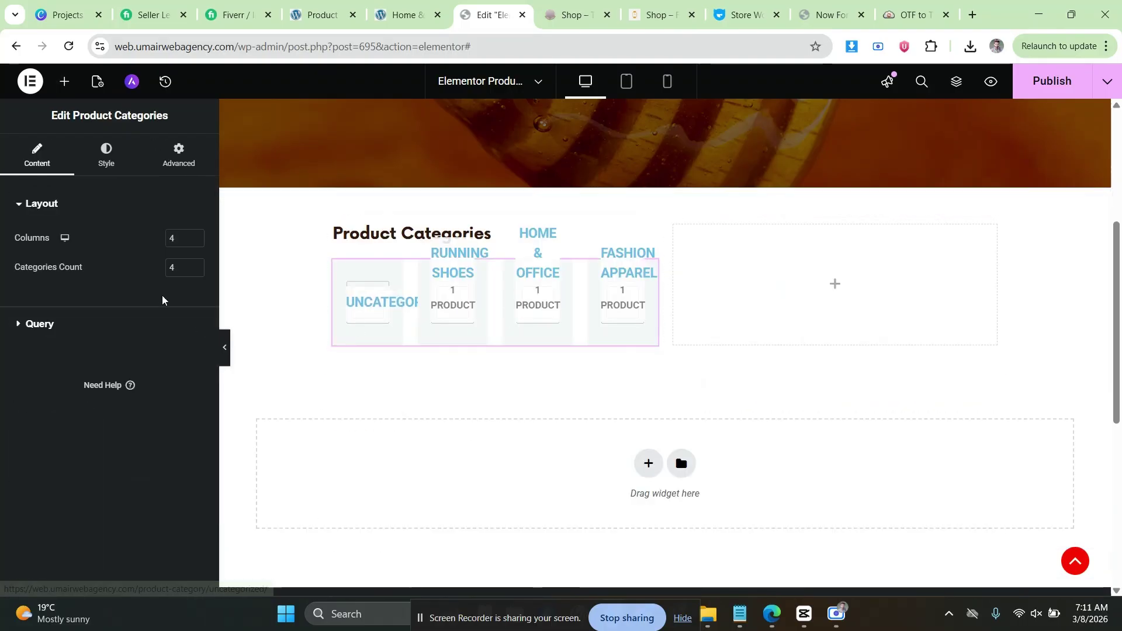
Set the Product Categories widget to 1 column with a categories count of 6.
click(194, 241)
click(195, 241)
click(195, 241)
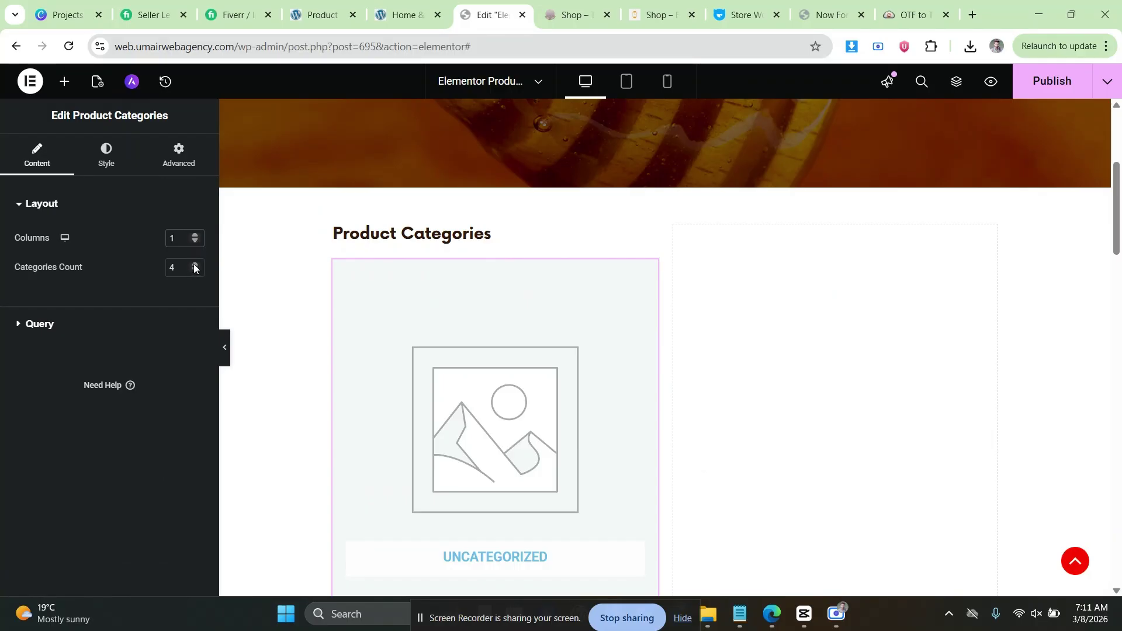
scroll(418, 321, down, 5)
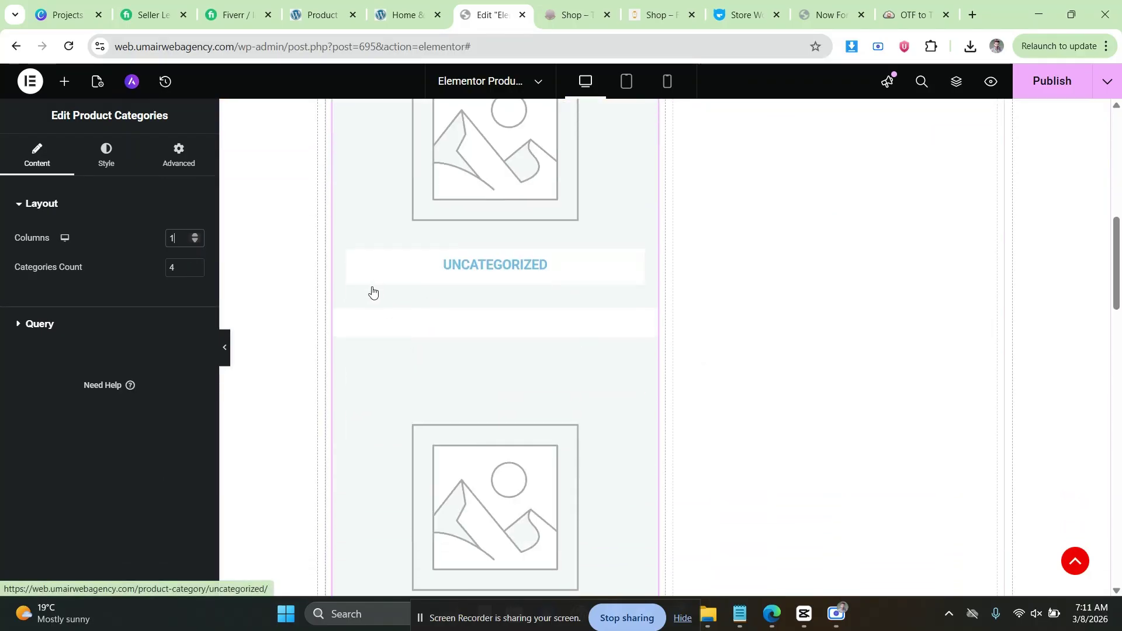
scroll(372, 290, down, 2)
click(194, 264)
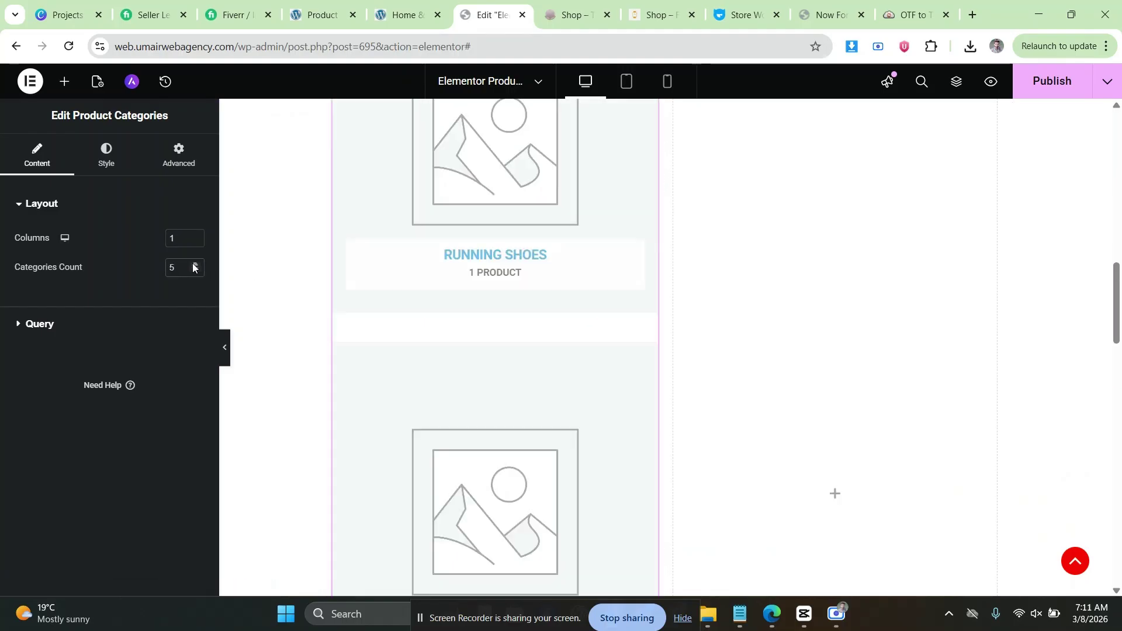
click(195, 264)
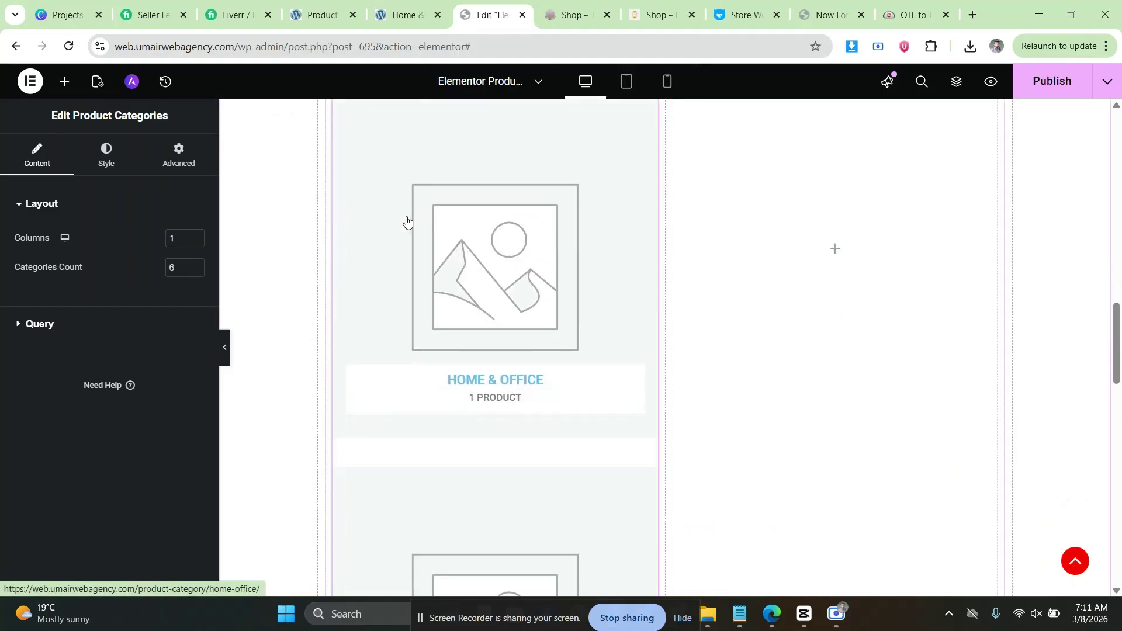
scroll(404, 216, down, 2)
Order the Product Categories widget's query by Count, keeping the source at Show All and the order at DESC.
click(116, 332)
click(118, 291)
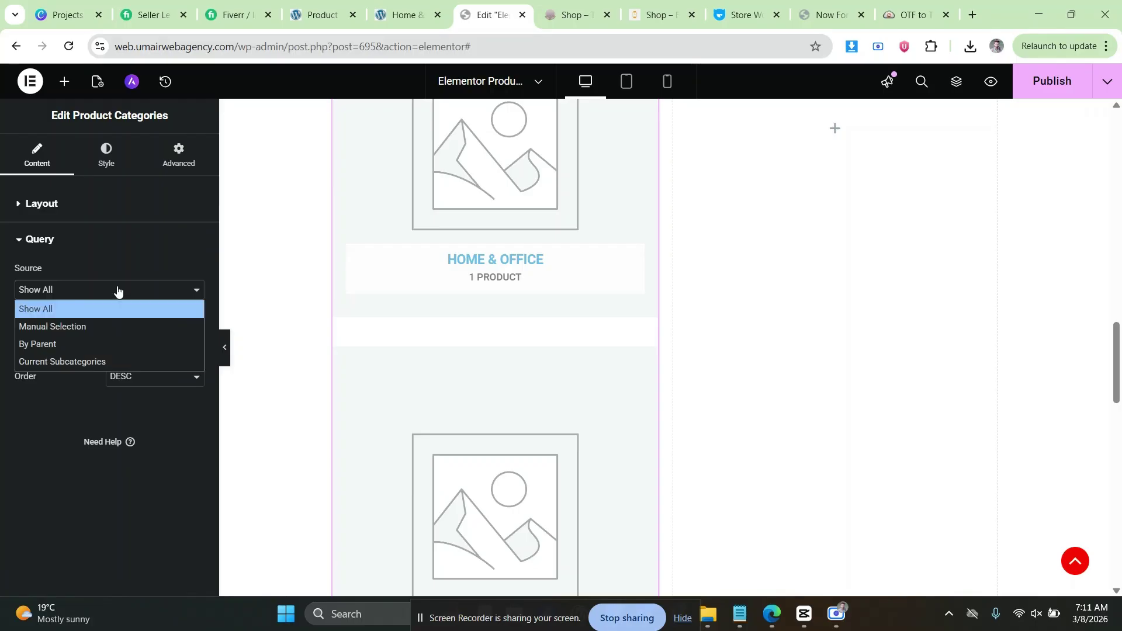
click(135, 301)
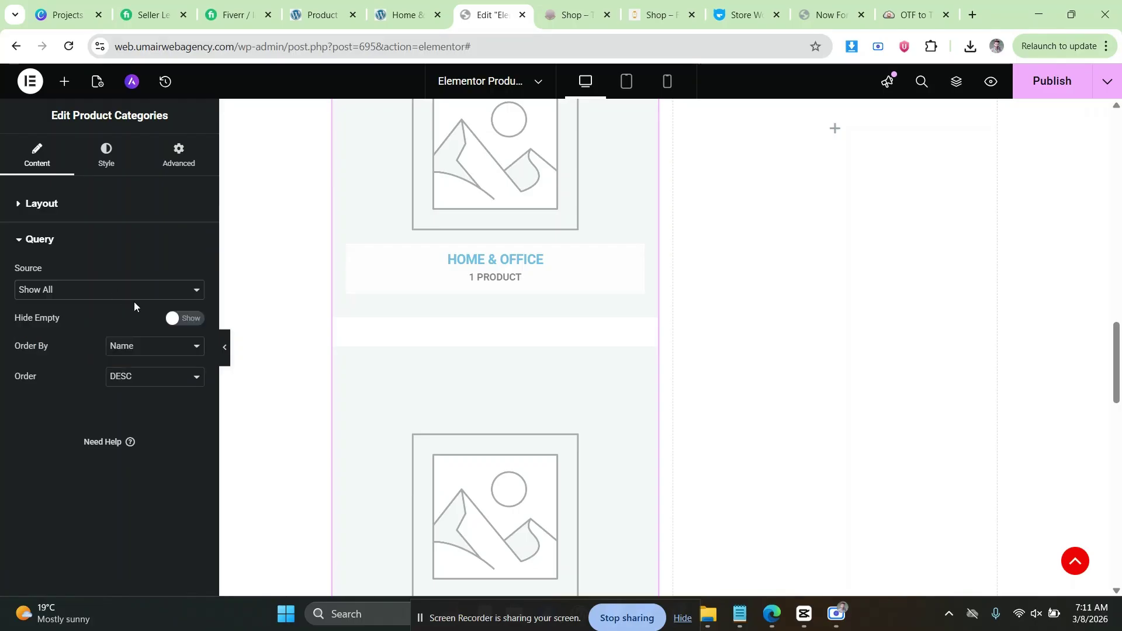
click(151, 348)
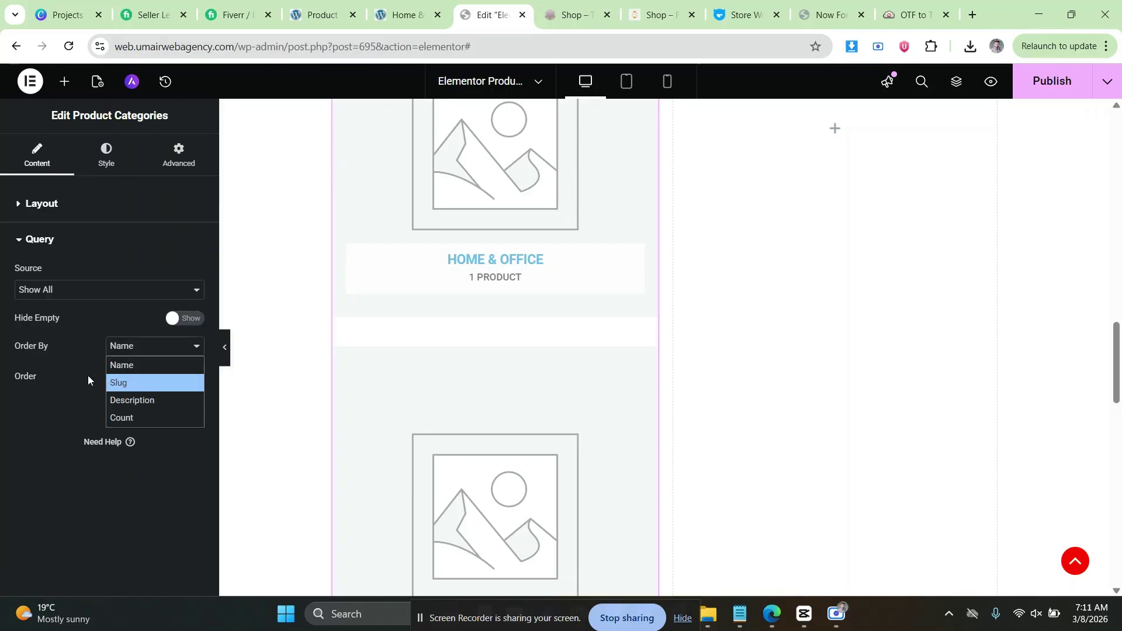
click(119, 419)
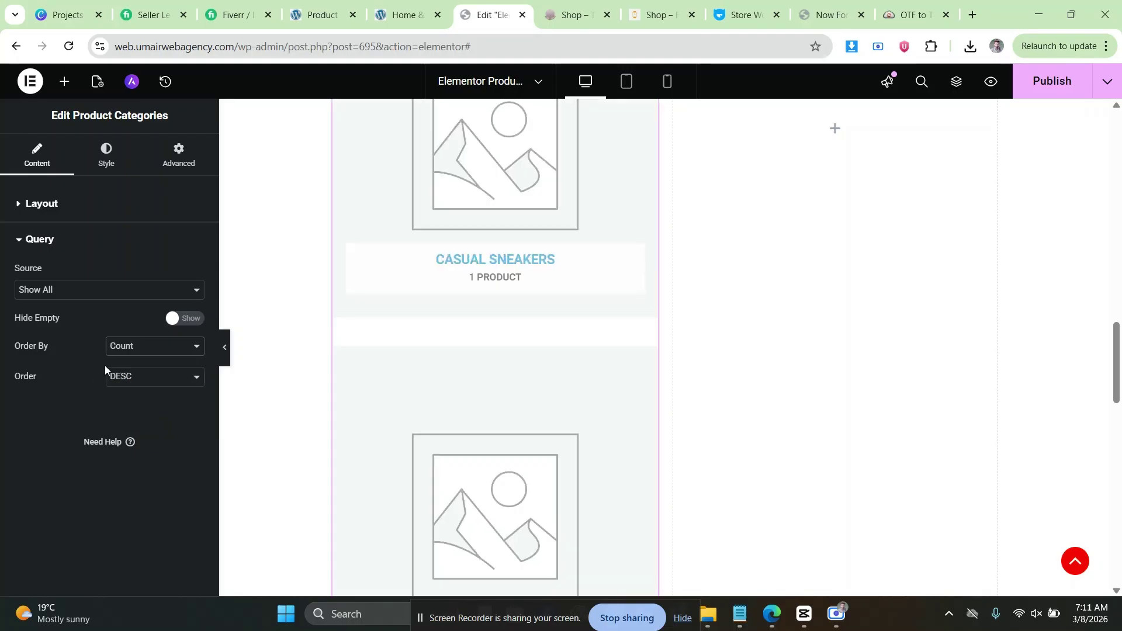
click(146, 378)
click(89, 382)
click(164, 346)
click(65, 347)
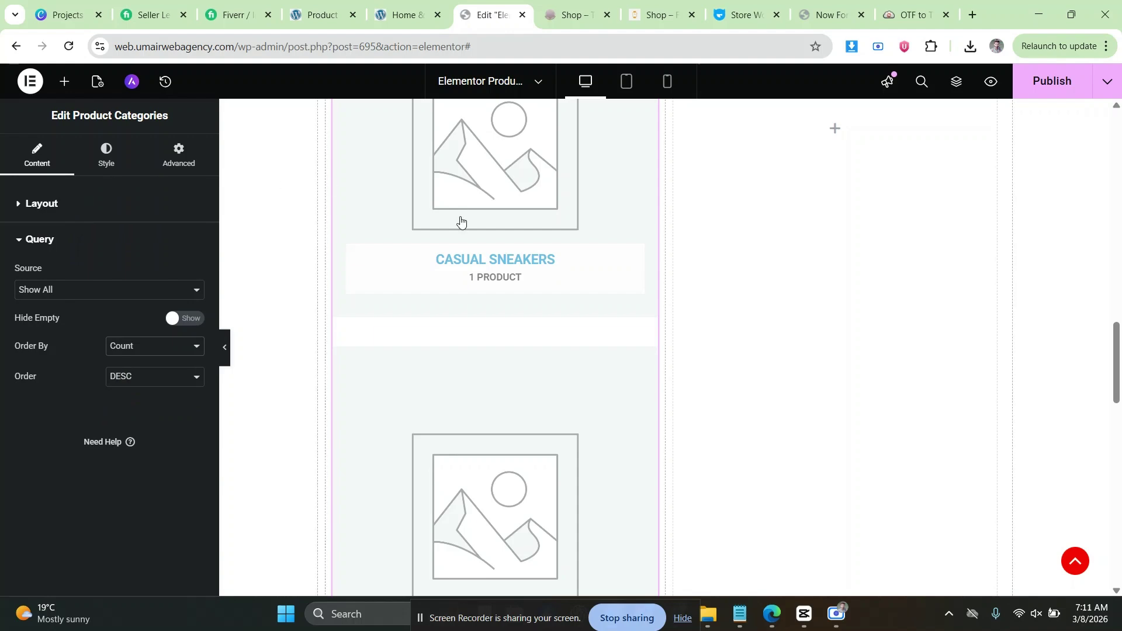
Review the category cards in the sidebar column and delete the Product Categories widget.
scroll(458, 228, up, 10)
scroll(457, 245, down, 4)
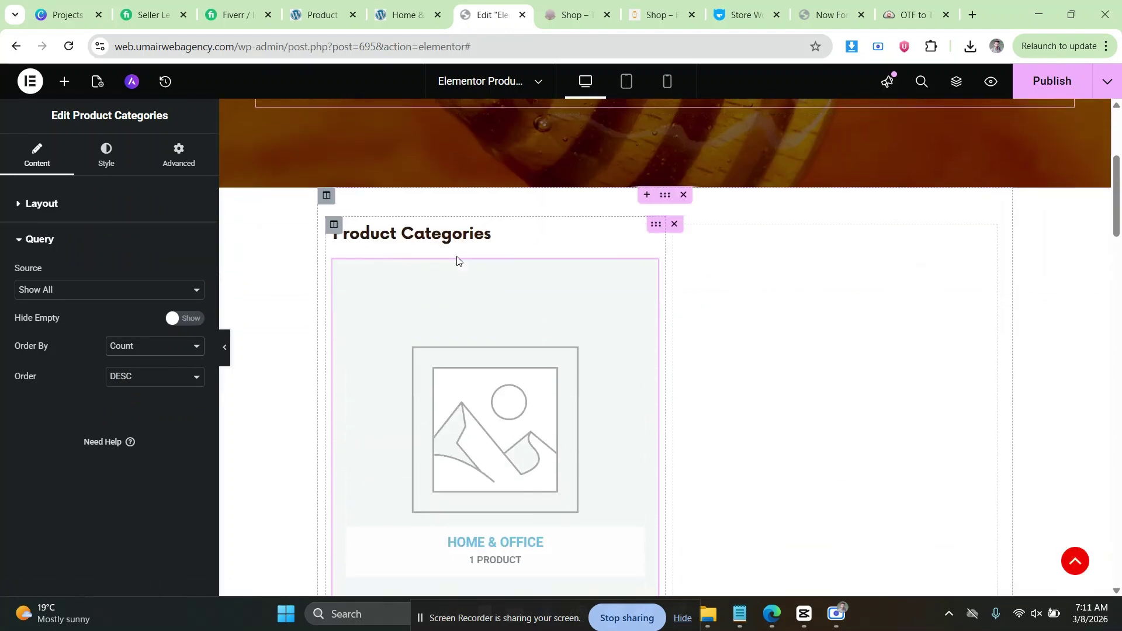
scroll(426, 289, up, 2)
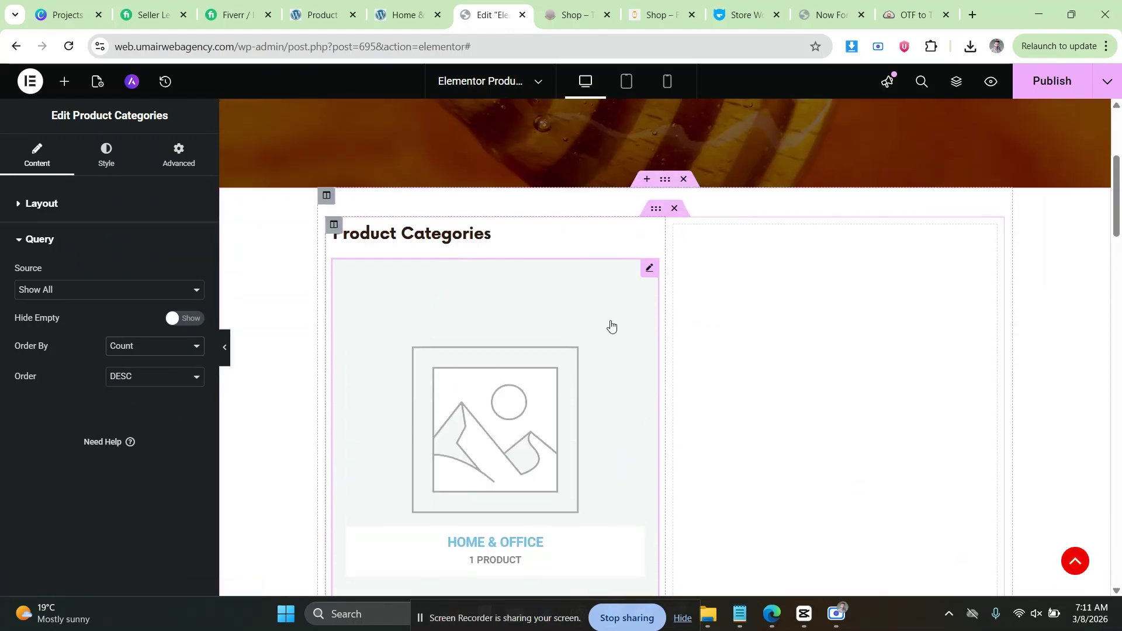
right_click(573, 310)
click(602, 577)
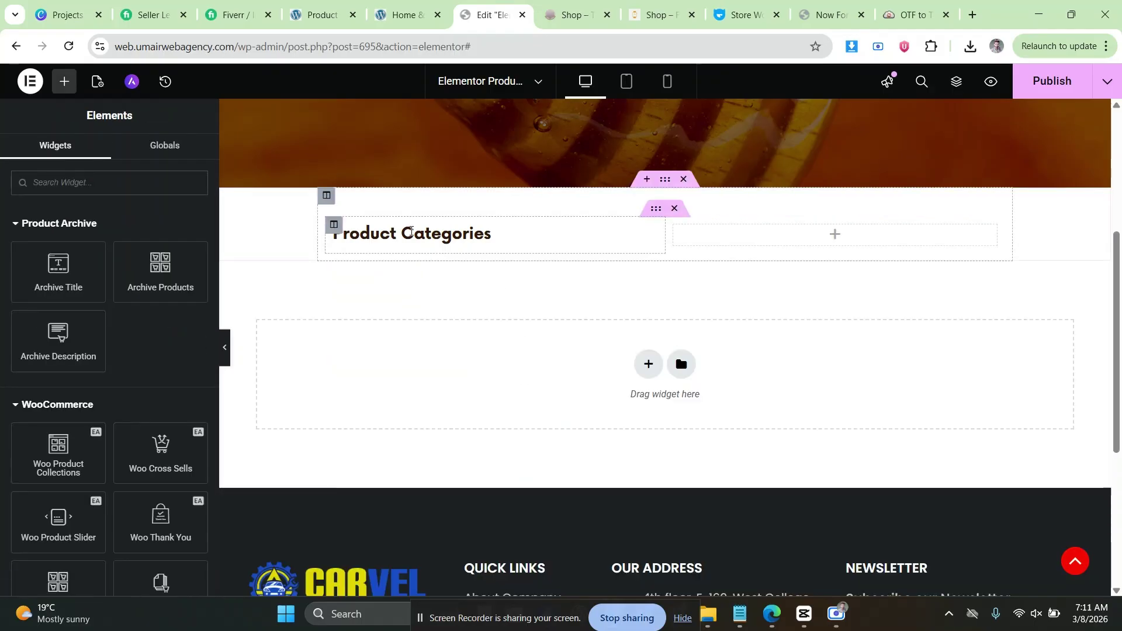
Add an Icon List widget below the Product Categories heading and delete its stray copy above the inner section.
click(101, 184)
text(icon)
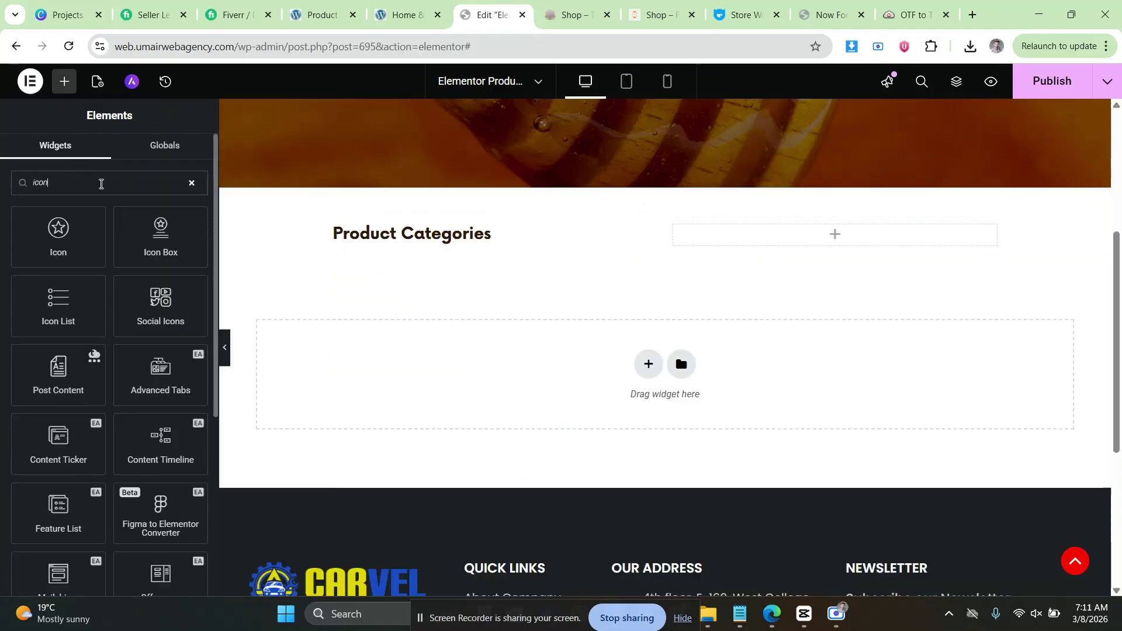
drag(59, 301, 442, 231)
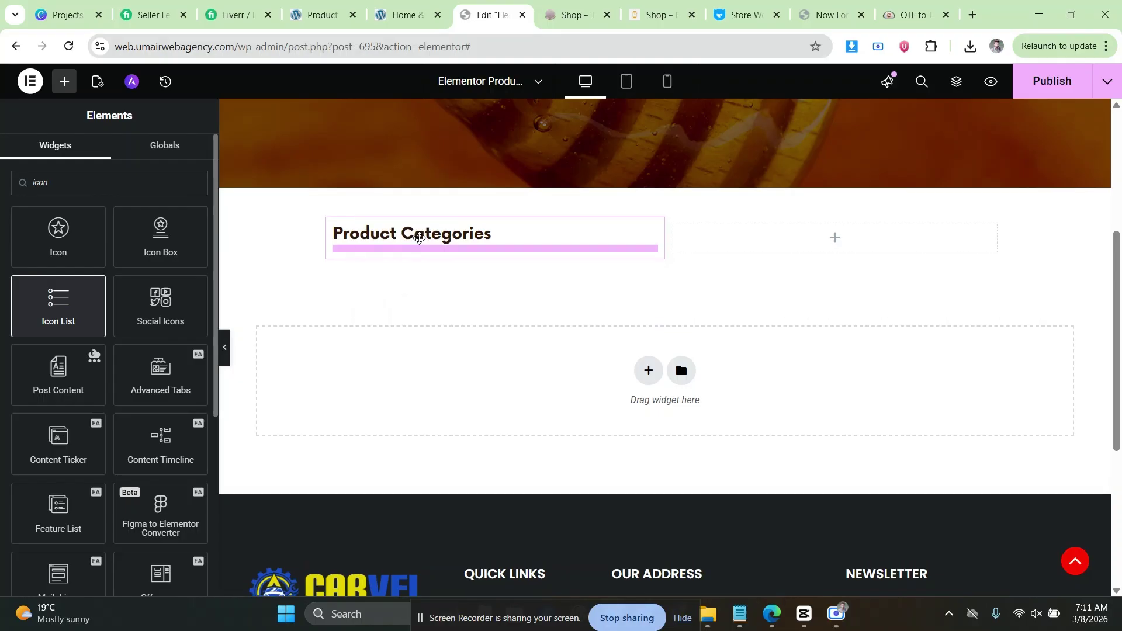
right_click(443, 255)
click(483, 549)
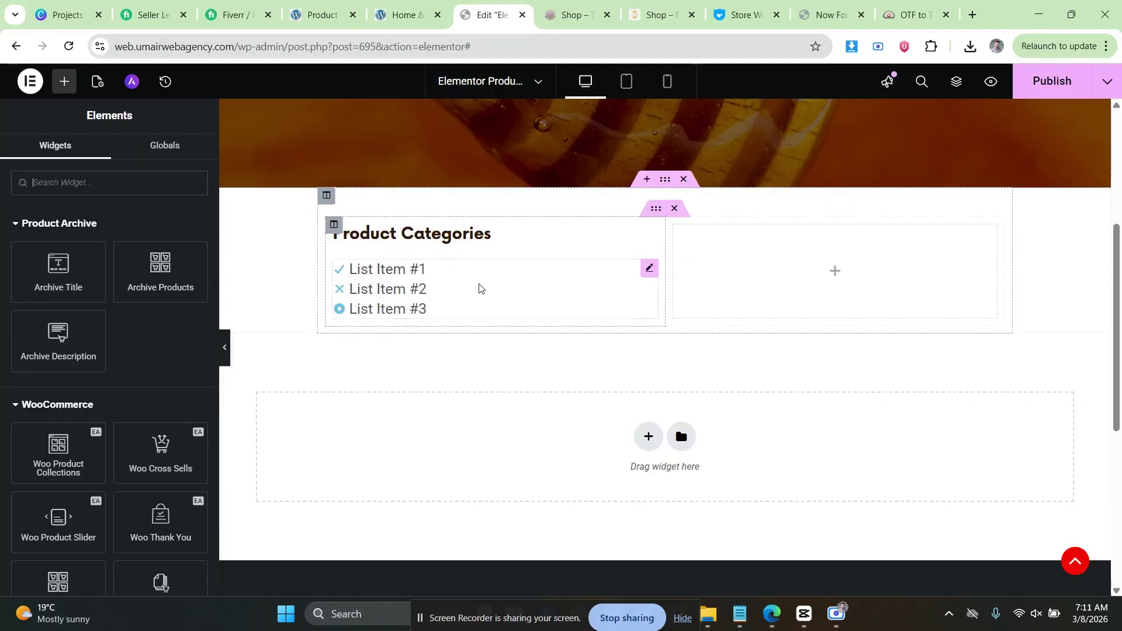
Remove the check icon from the first item of the icon list and delete the other two items.
click(479, 288)
click(140, 296)
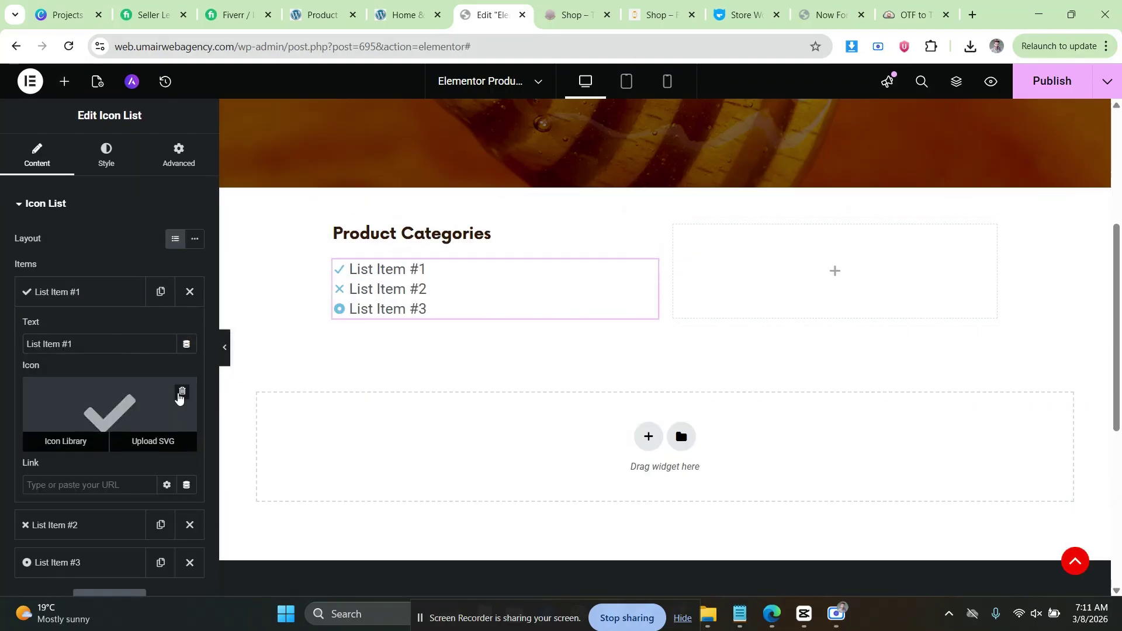
click(183, 381)
click(117, 299)
click(190, 330)
click(190, 330)
Duplicate the remaining iconless list item until the icon list holds five items.
click(160, 301)
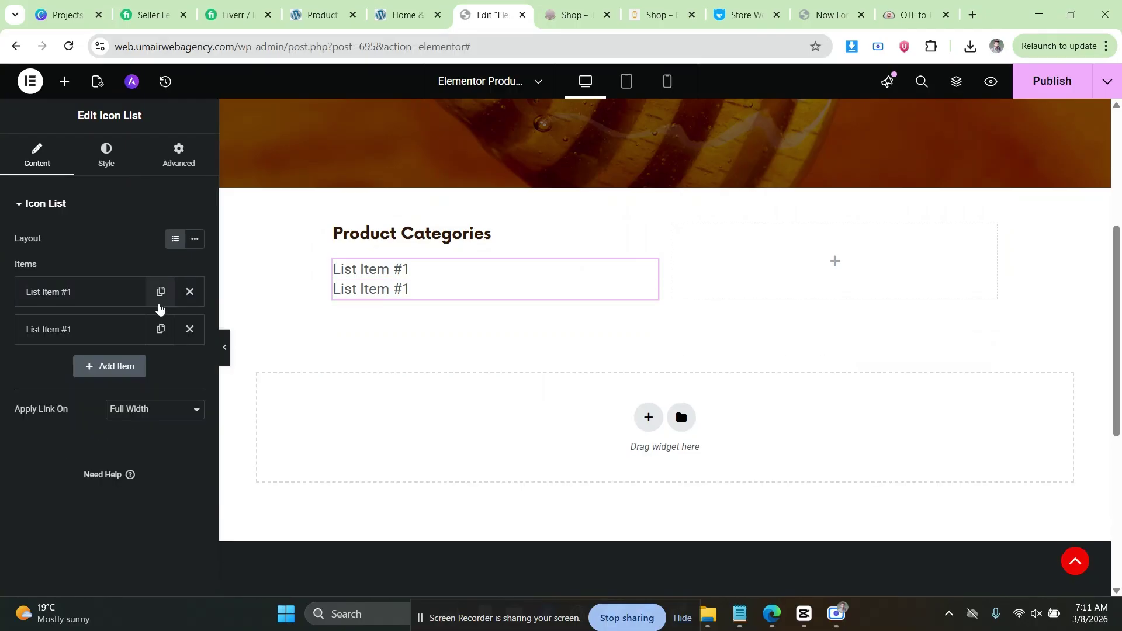
click(159, 304)
click(159, 304)
click(159, 305)
Copy the category name "Accessories" from the demo shop page into the text of the first icon list item.
click(550, 2)
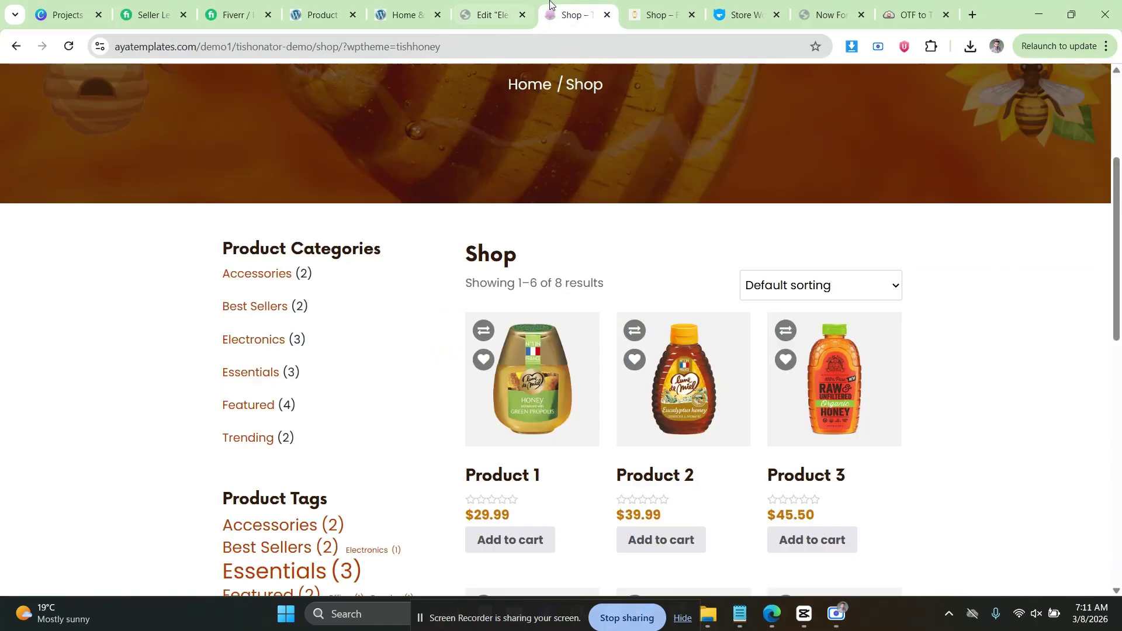
drag(199, 270, 294, 276)
key(ctrl+c)
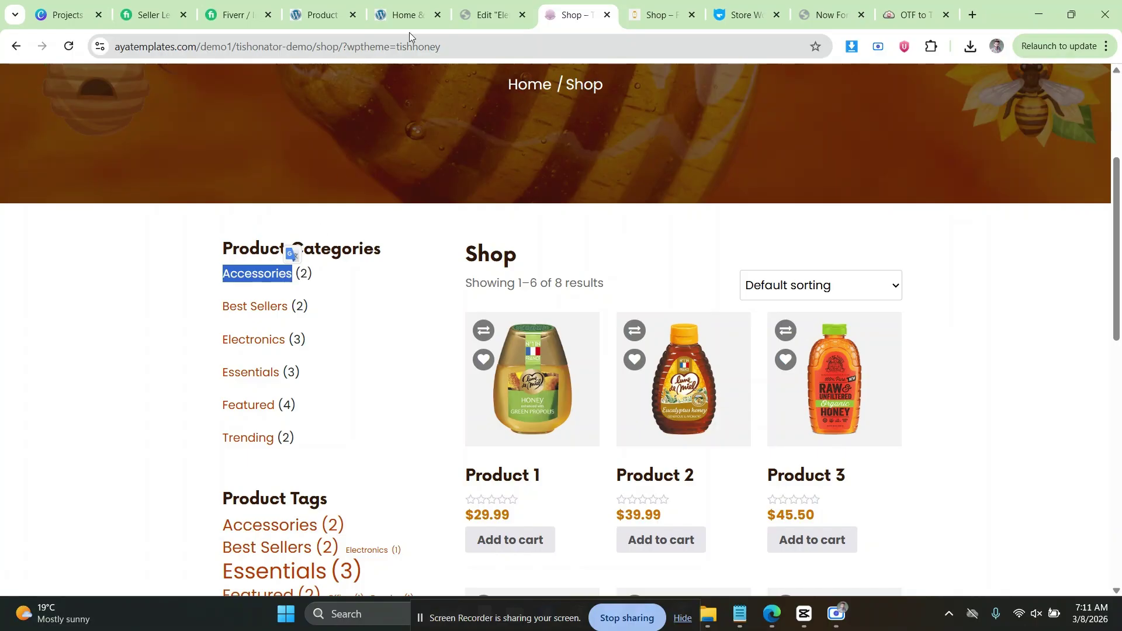
click(485, 15)
click(92, 293)
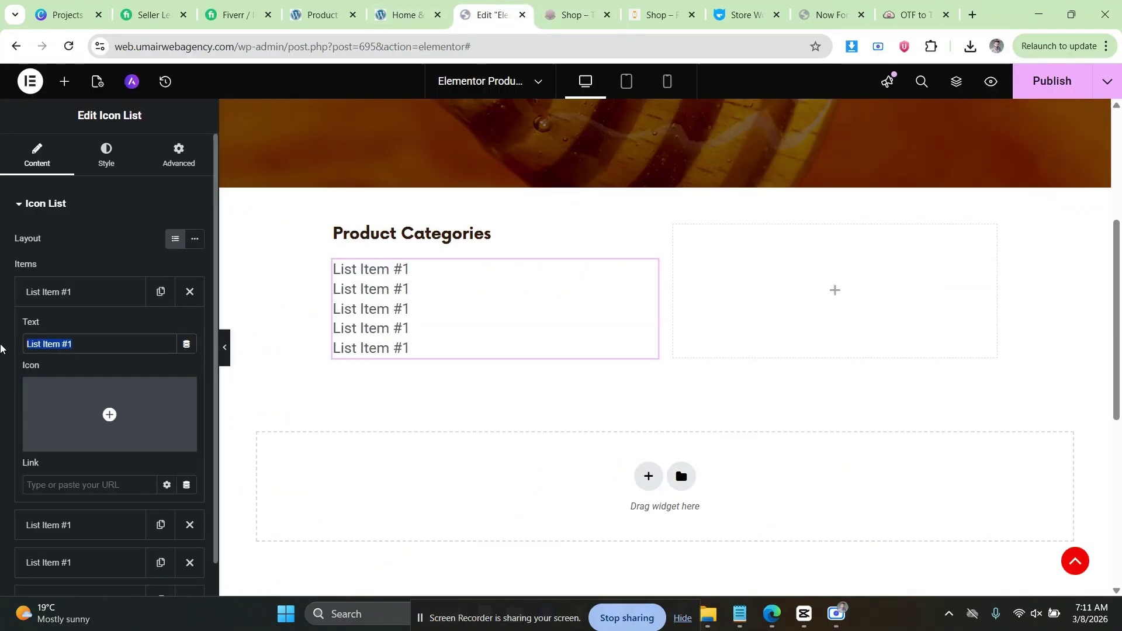
key(ctrl+v)
Copy the category name "Best Sellers" from the demo shop page into the text of the second icon list item.
click(578, 15)
drag(202, 307, 287, 306)
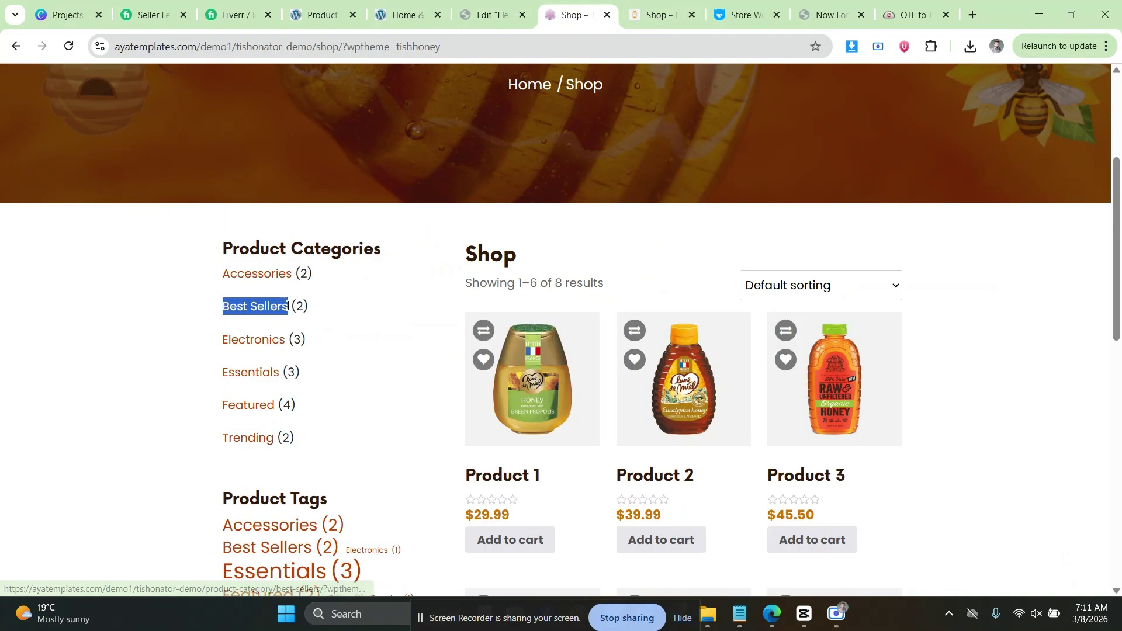
click(485, 14)
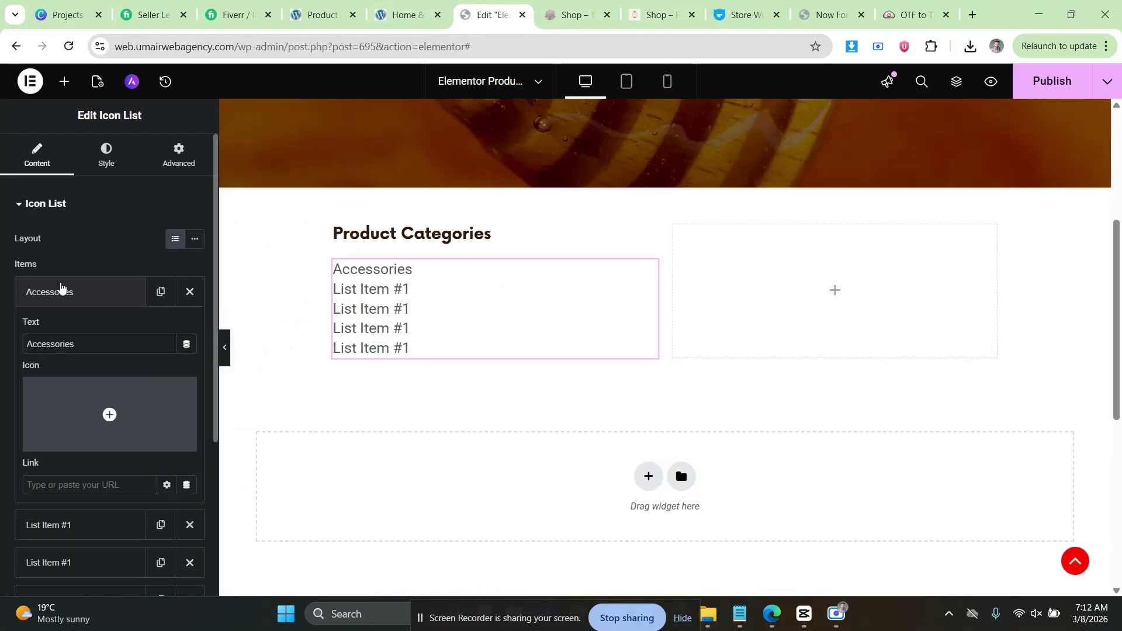
click(29, 291)
click(82, 329)
click(65, 329)
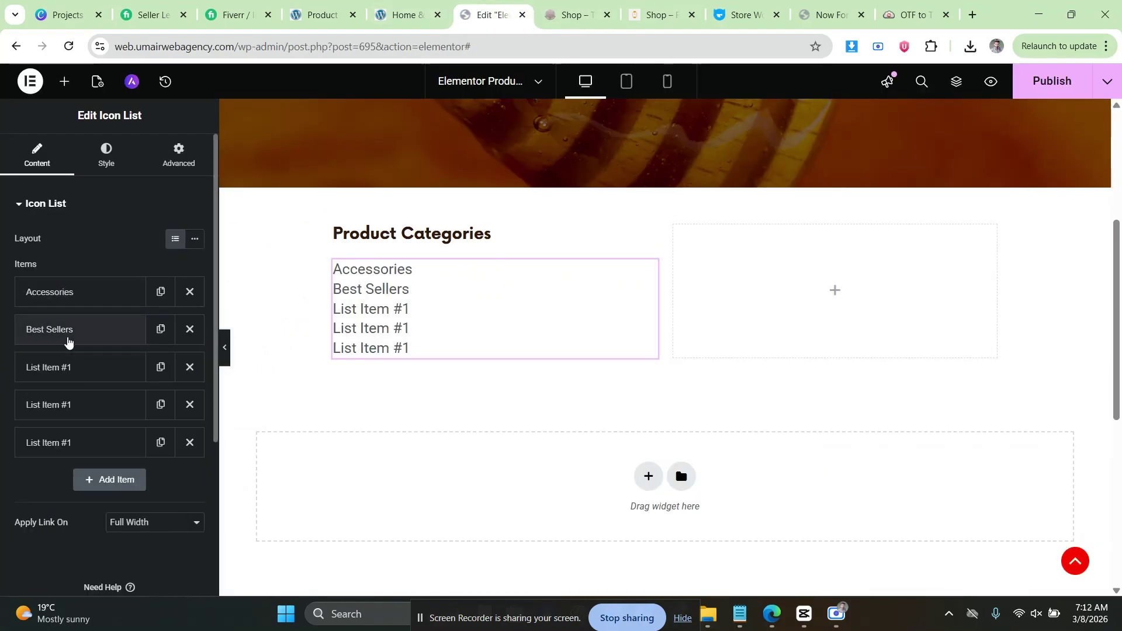
Replace the third icon list item's text with the "Electronics" category copied together with its count from the demo shop page.
click(577, 14)
click(201, 343)
drag(200, 343, 224, 338)
click(205, 343)
click(219, 339)
click(221, 344)
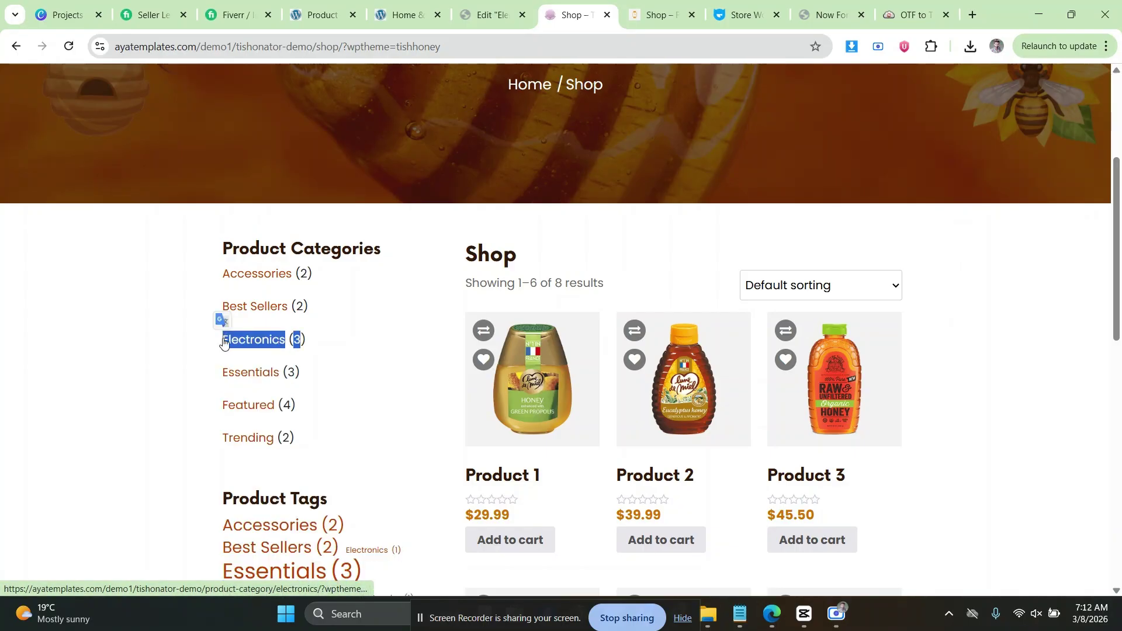
click(483, 4)
click(76, 368)
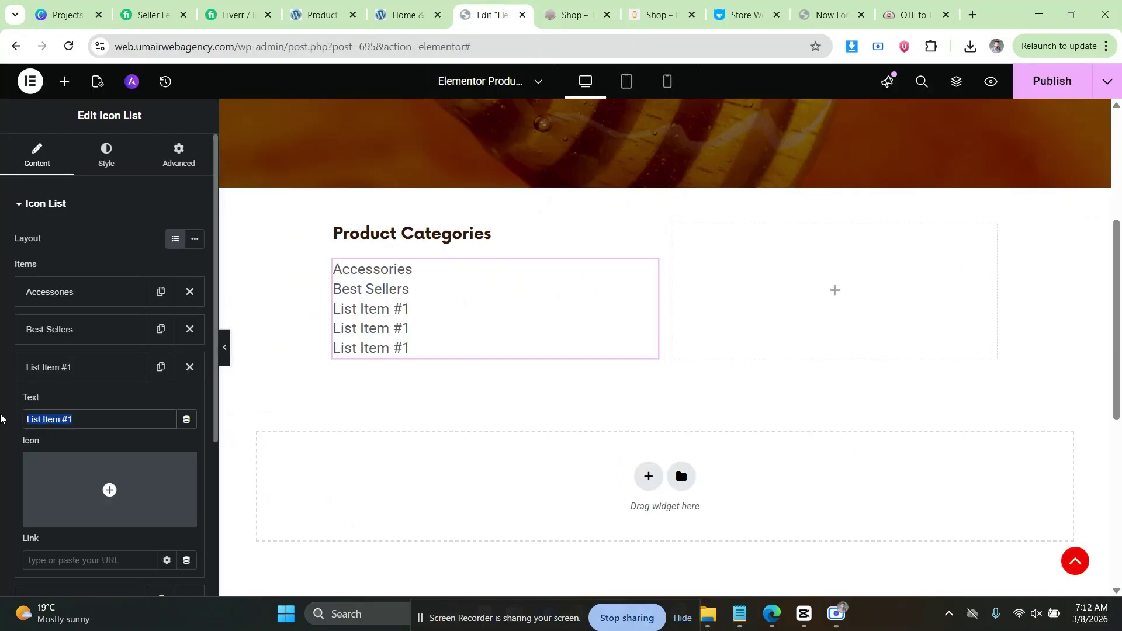
text(Electronics3)
Replace the fourth icon list item's text with the category name "Essentials" copied from the demo shop page, leaving out the count.
click(589, 5)
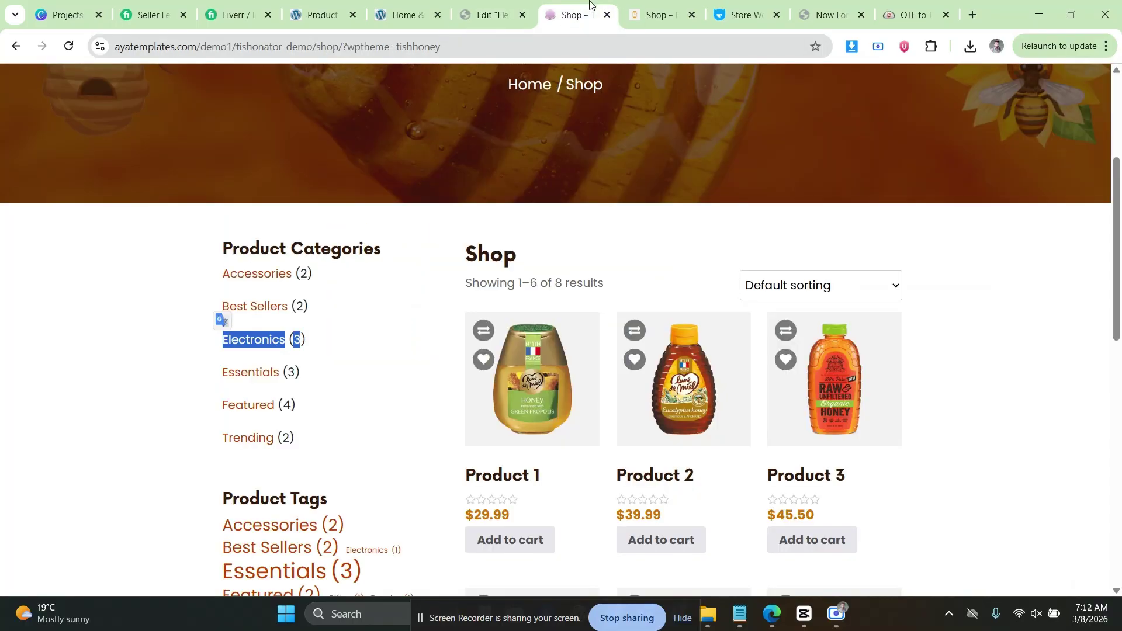
drag(330, 373, 183, 372)
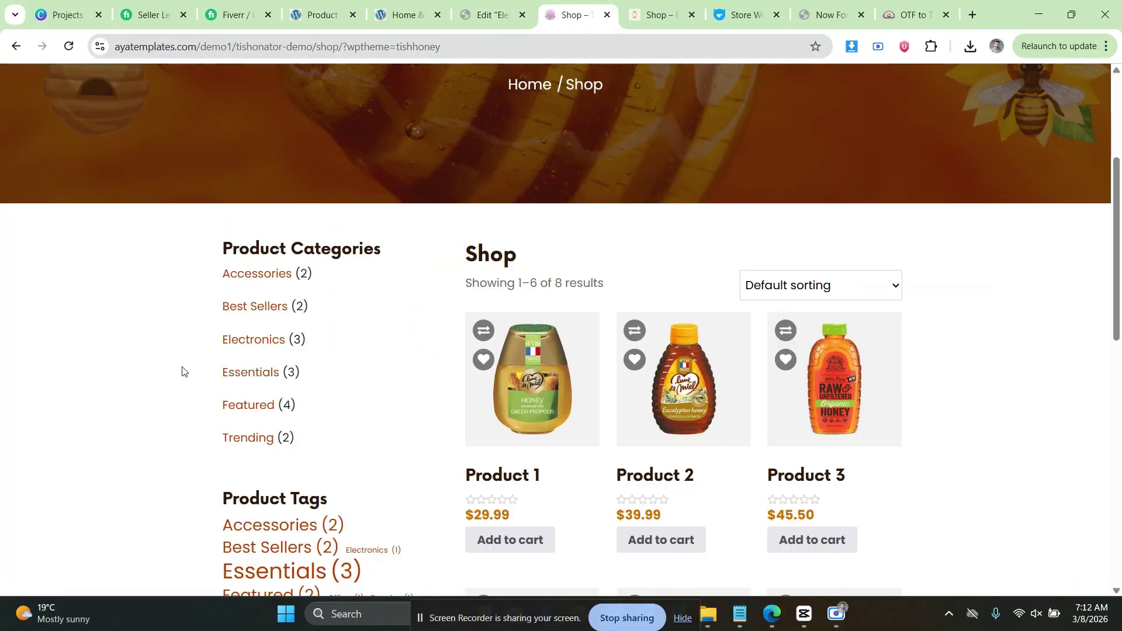
drag(295, 373, 230, 371)
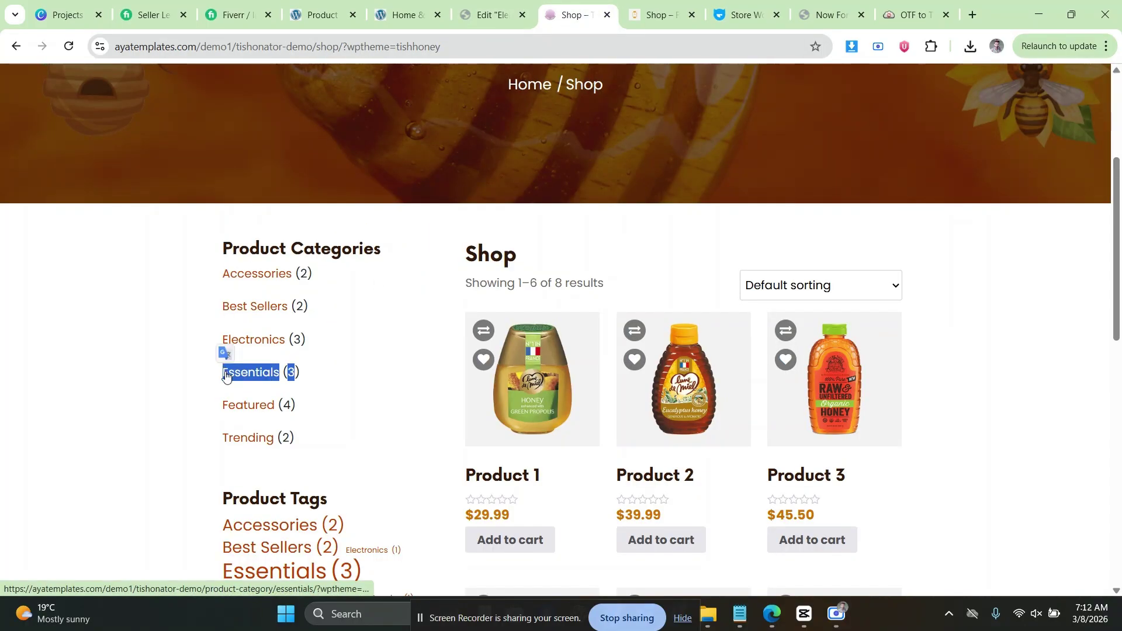
click(485, 14)
scroll(83, 418, down, 3)
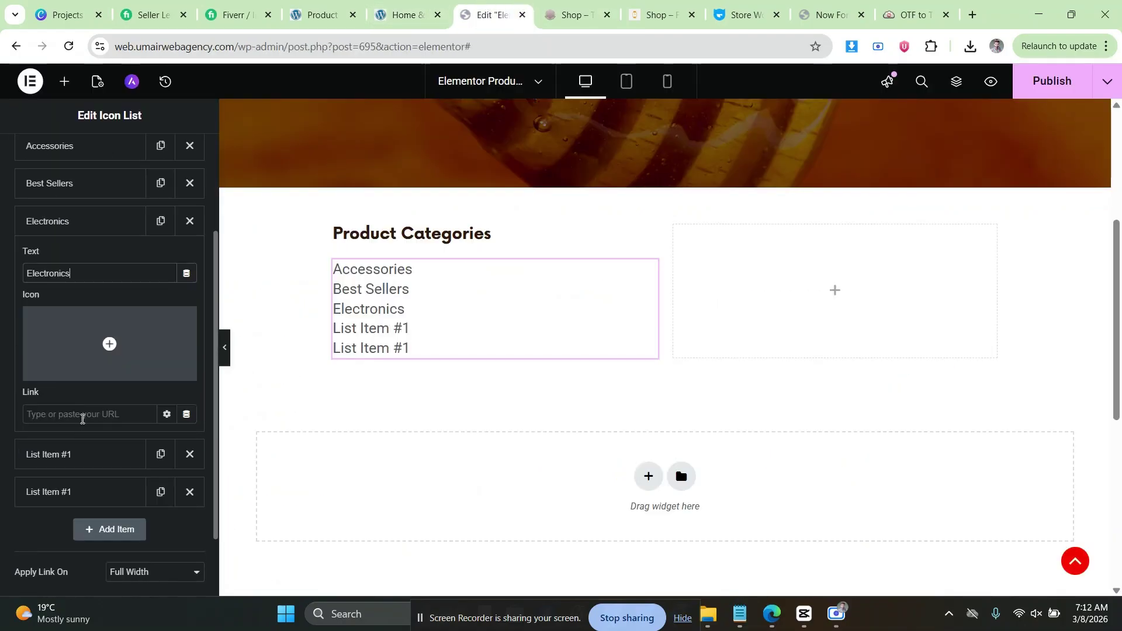
click(59, 455)
drag(73, 311, 0, 313)
text(Essentials3)
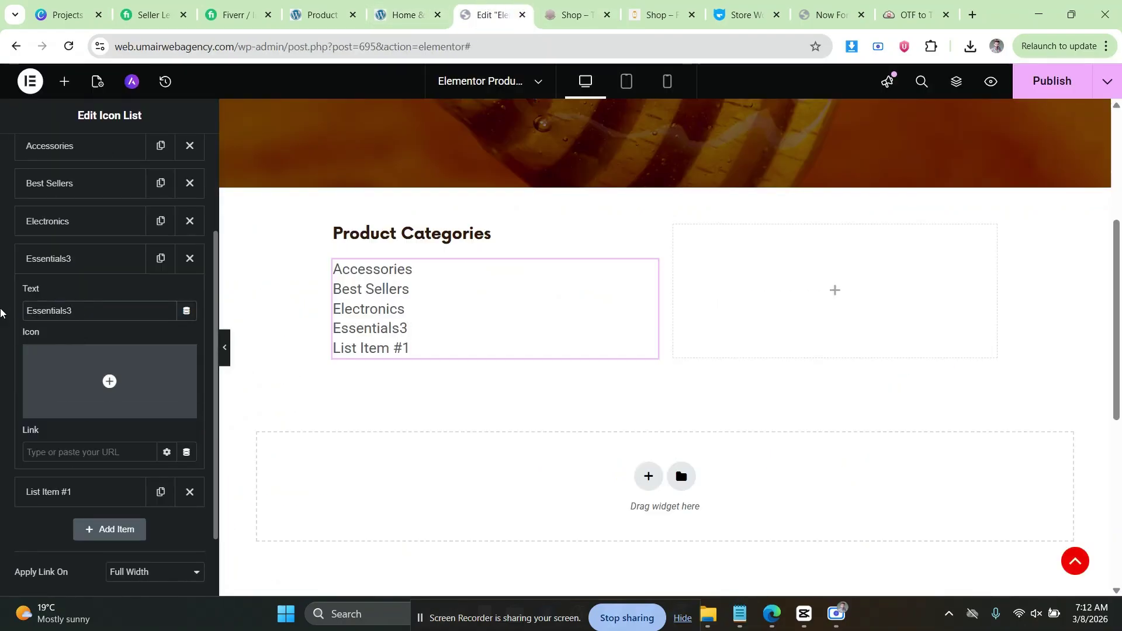
Replace the fifth icon list item's text with the category name "Featured" copied from the demo shop page, without its count.
click(581, 5)
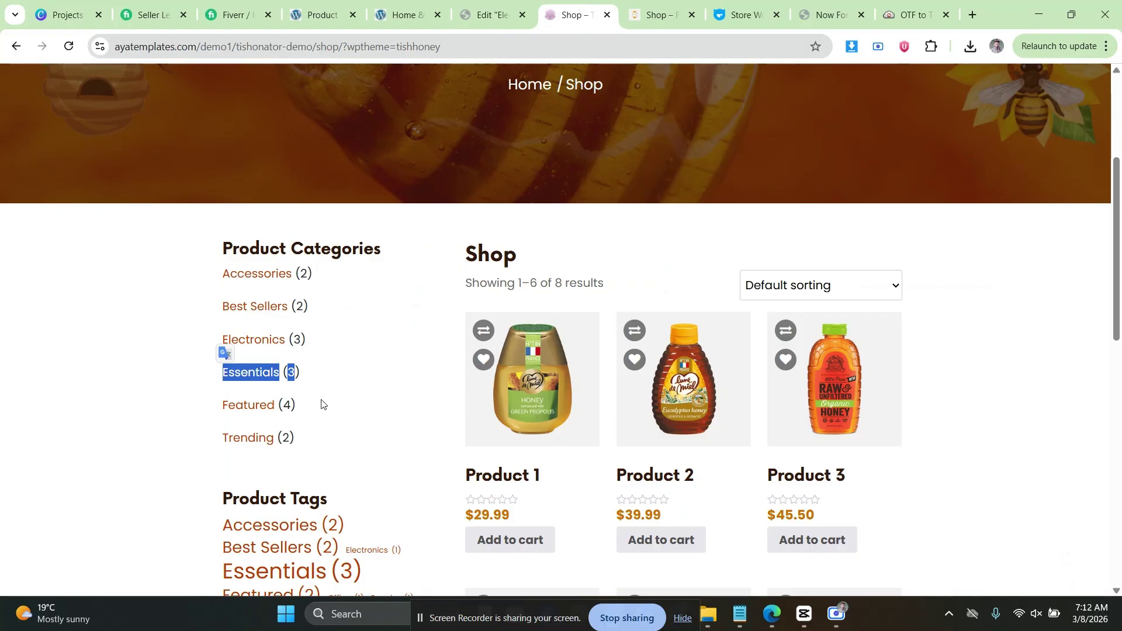
drag(292, 405, 226, 407)
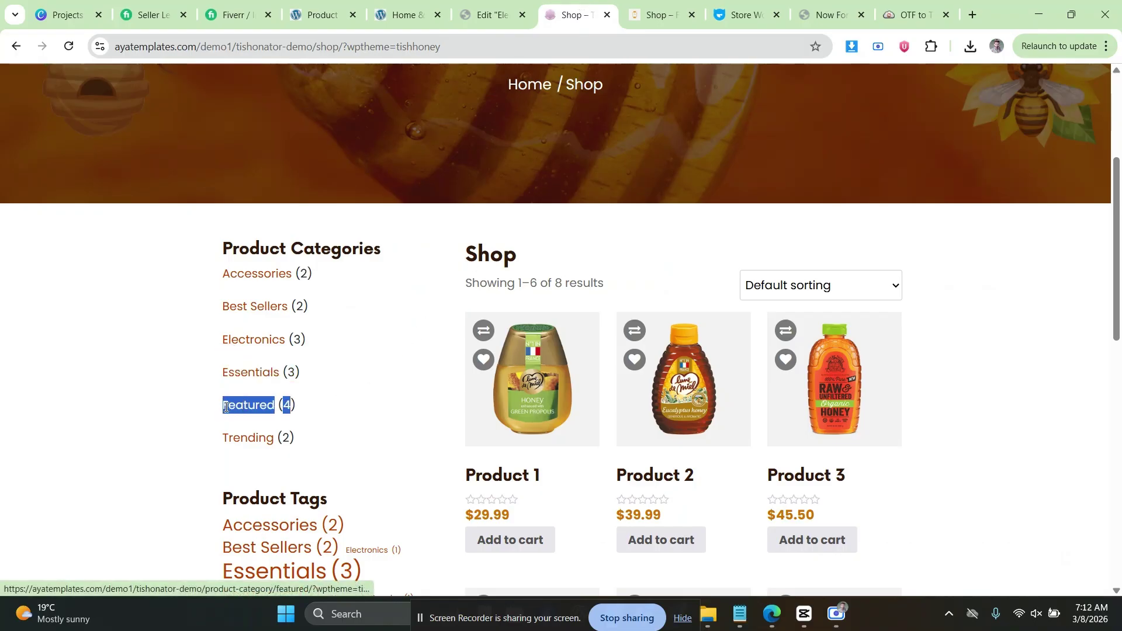
click(143, 406)
drag(294, 405, 226, 399)
click(476, 5)
click(84, 490)
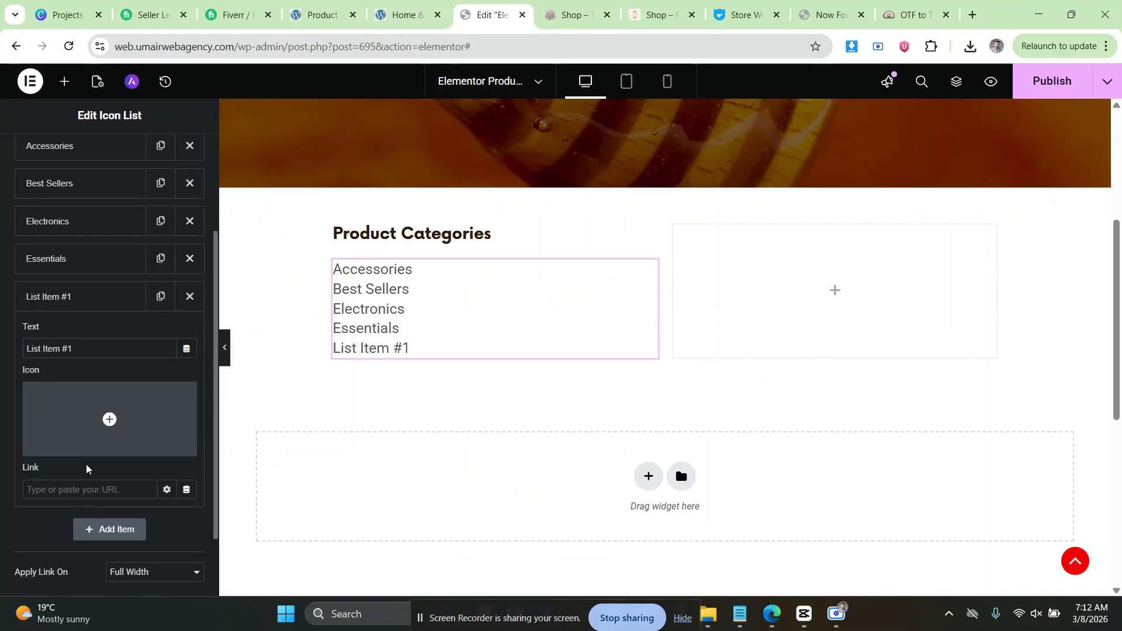
drag(94, 349, 3, 351)
text(Featured4)
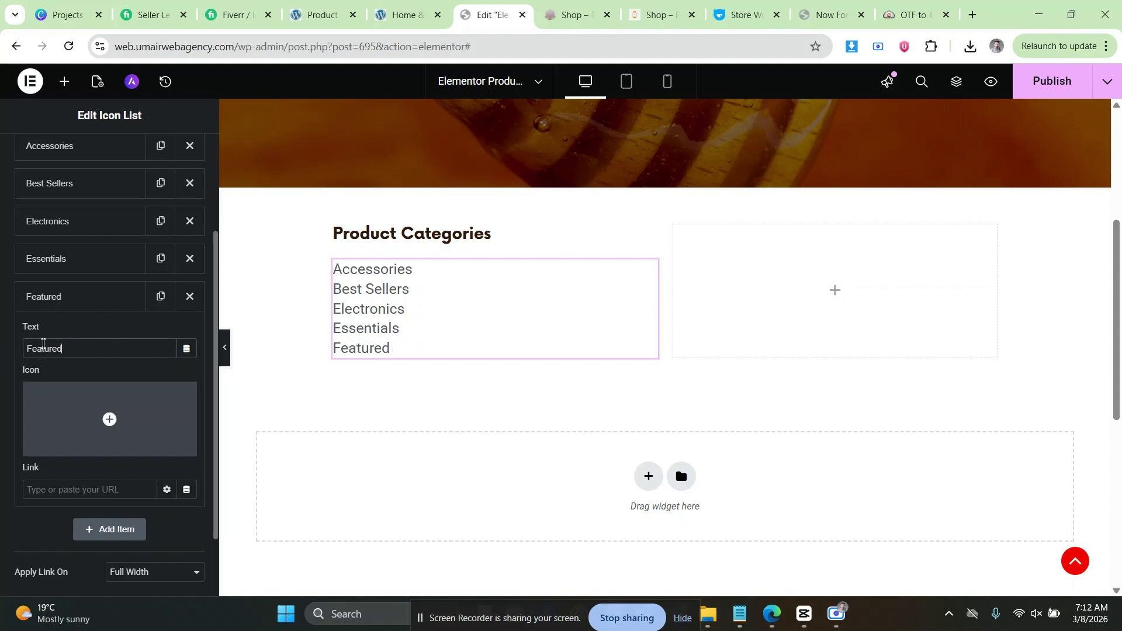
click(117, 300)
Replace the fifth icon list item's text with the category name "Trending" copied from the demo shop page, without its count.
click(565, 8)
click(285, 437)
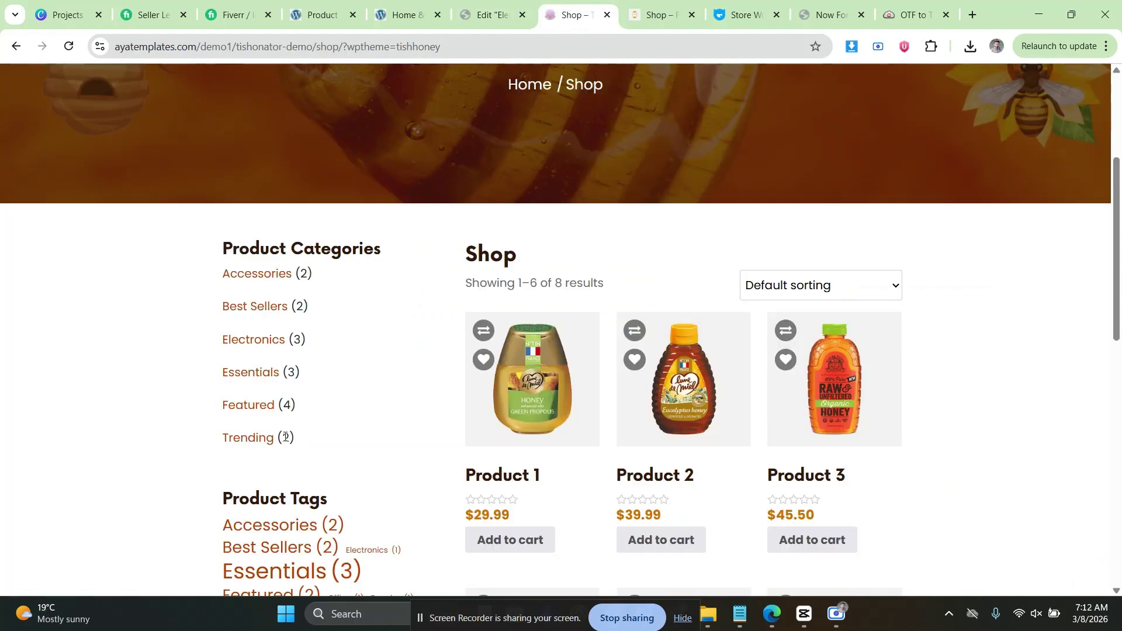
drag(286, 437, 224, 435)
click(491, 15)
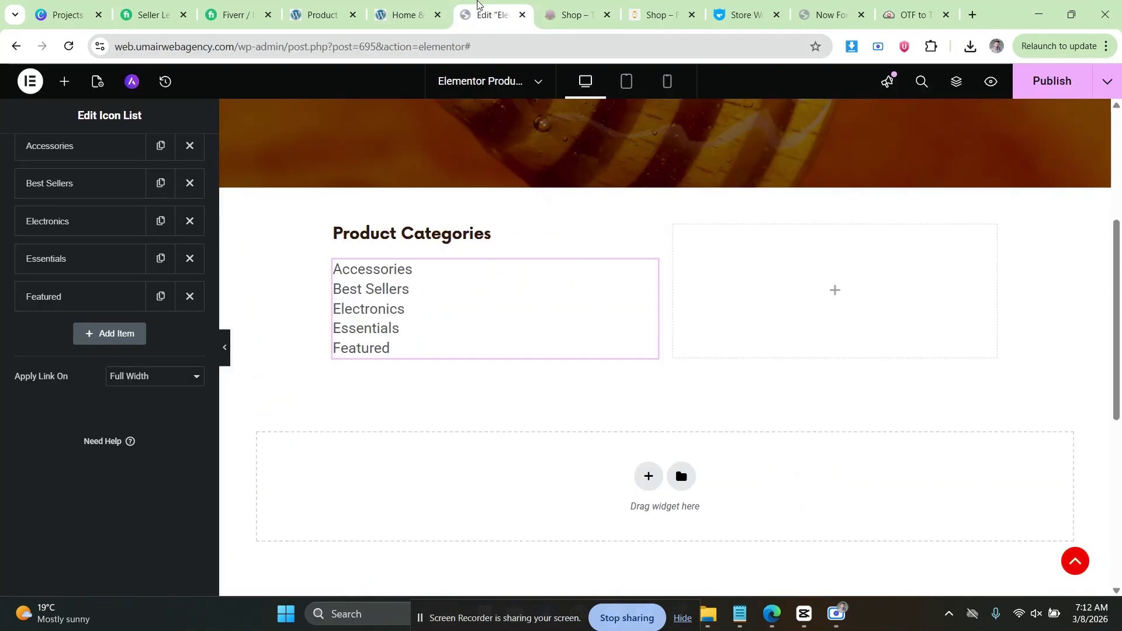
text(Trending2)
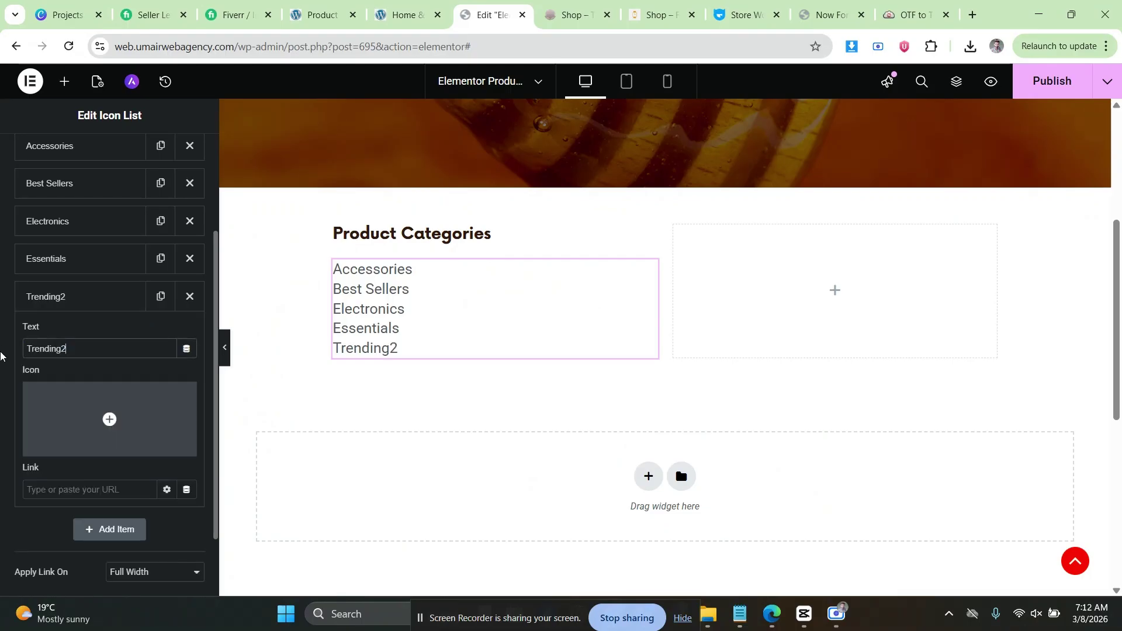
Set the space between the icon list's items to 12 px.
scroll(1, 278, up, 3)
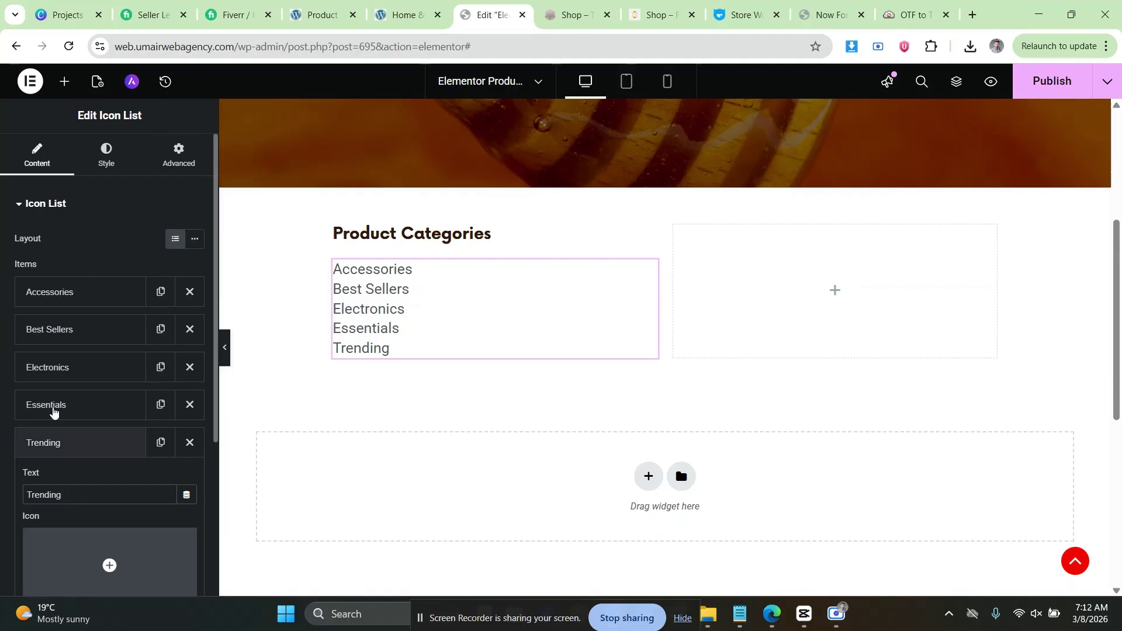
click(106, 155)
click(195, 252)
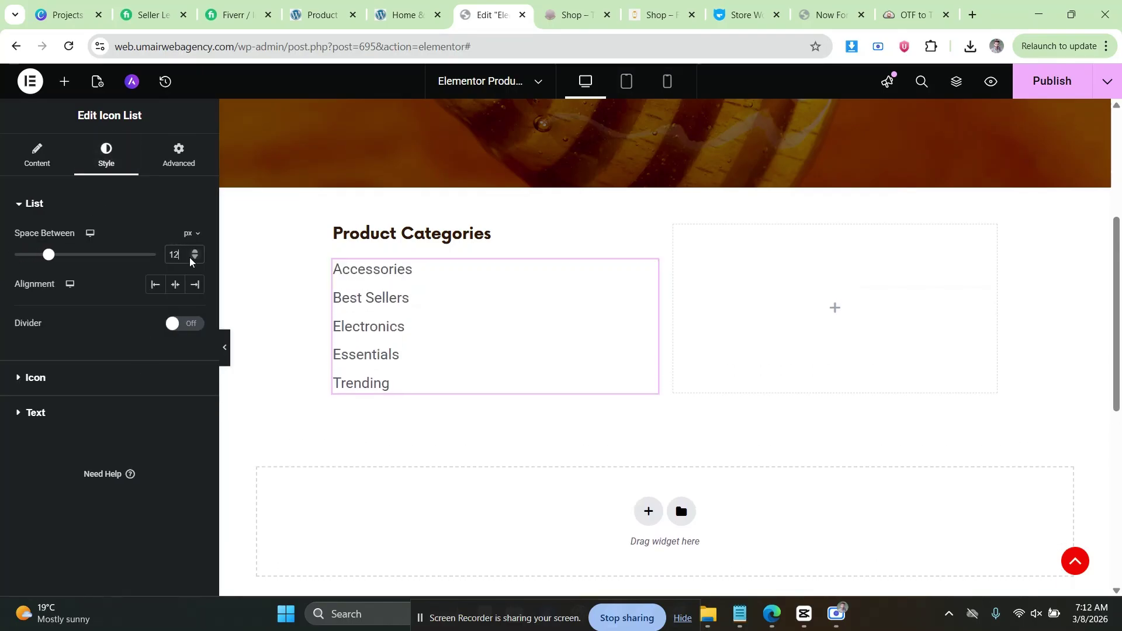
Inspect the font details of the "Accessories" category link on the demo shop page.
click(564, 23)
right_click(238, 285)
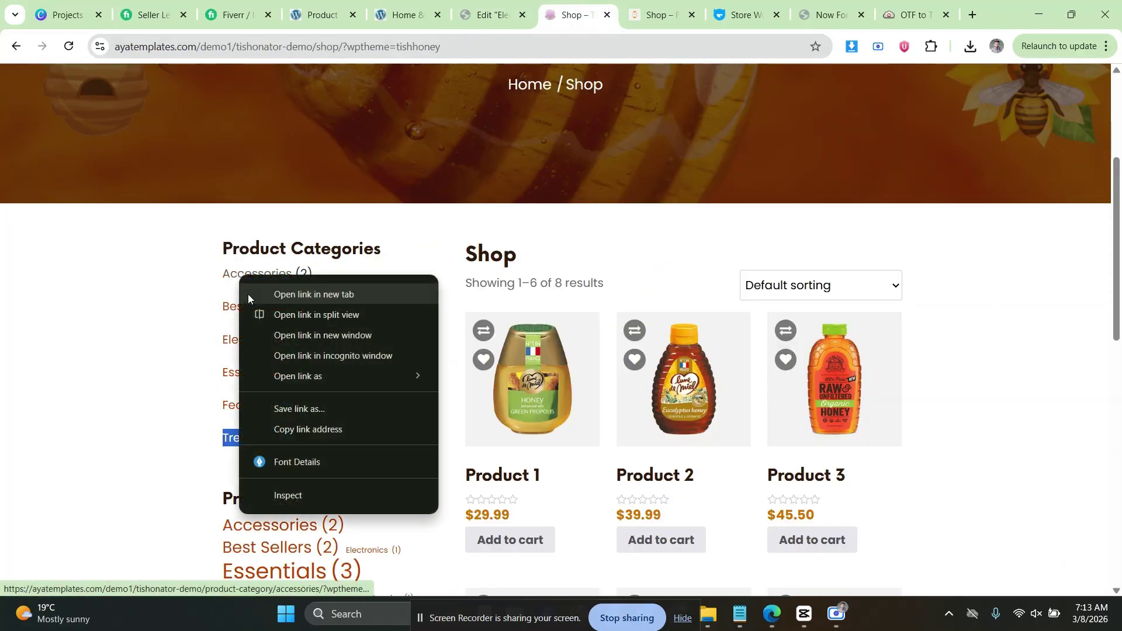
click(310, 462)
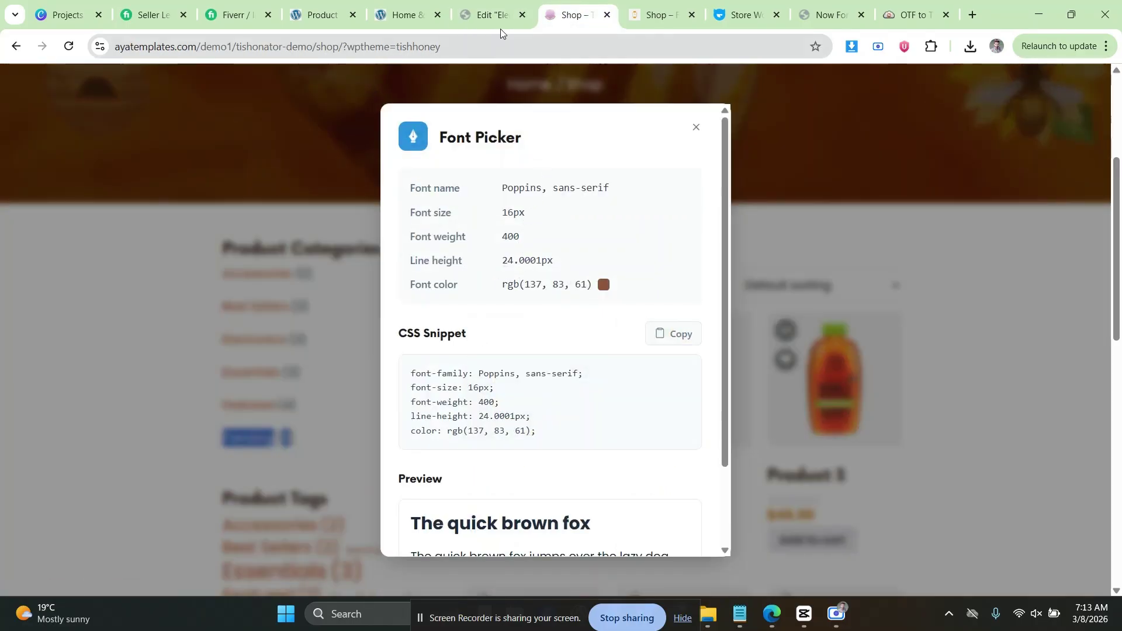
Change the icon list's normal text color to a darker neutral grey.
click(500, 26)
click(69, 408)
click(195, 402)
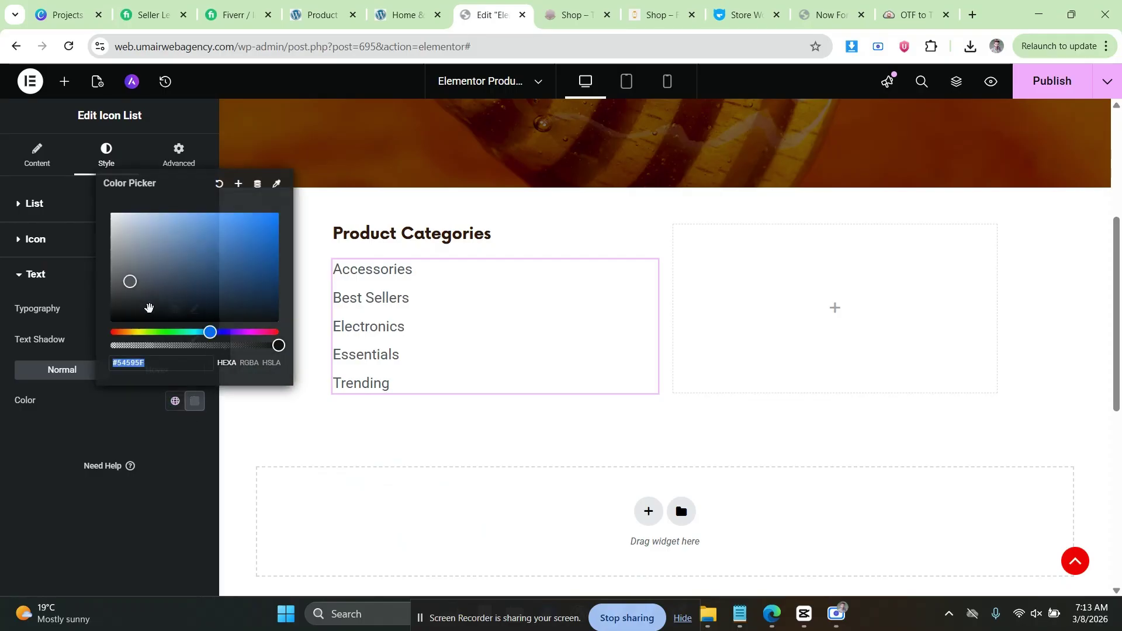
drag(146, 305, 100, 303)
click(4, 353)
Set the icon list's text typography to the Poppins font family at 16 px.
click(195, 309)
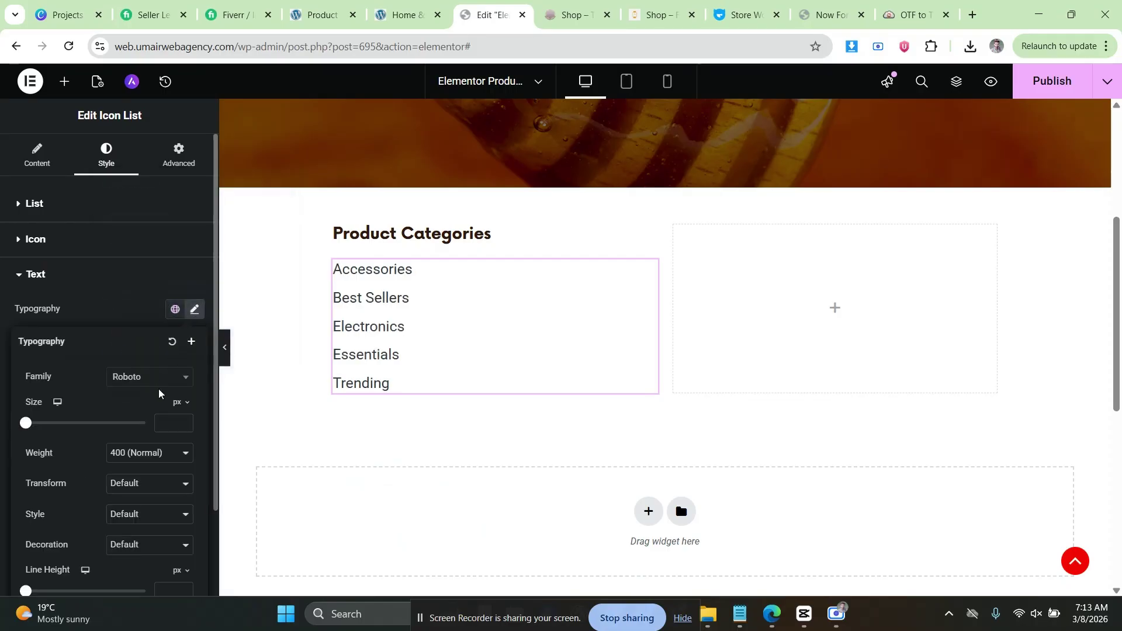
text(16)
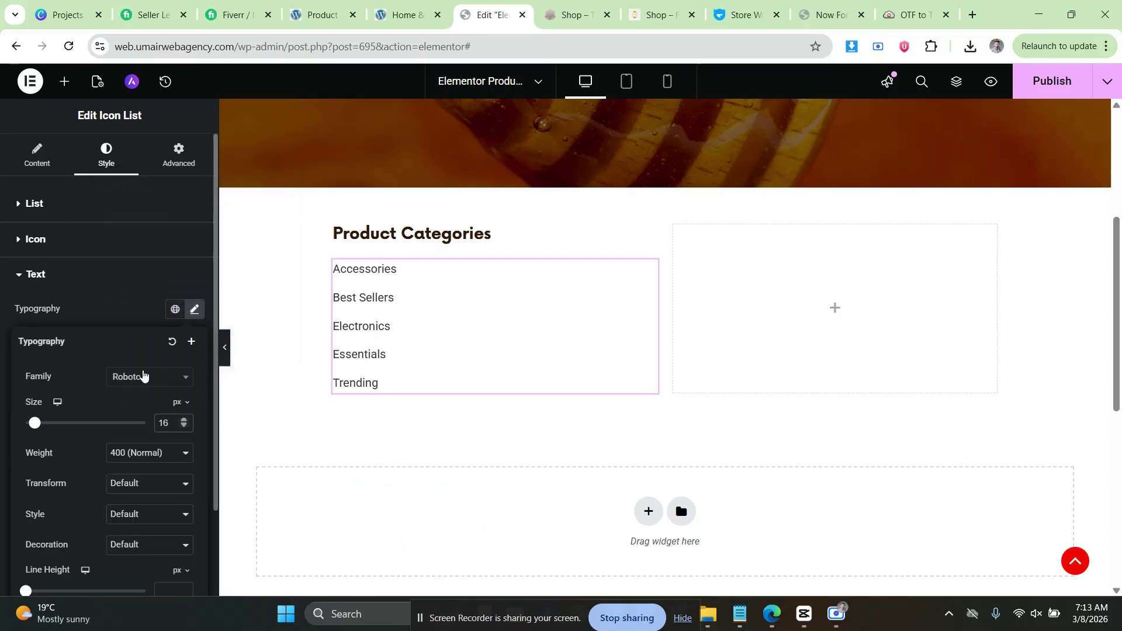
click(143, 375)
text(po)
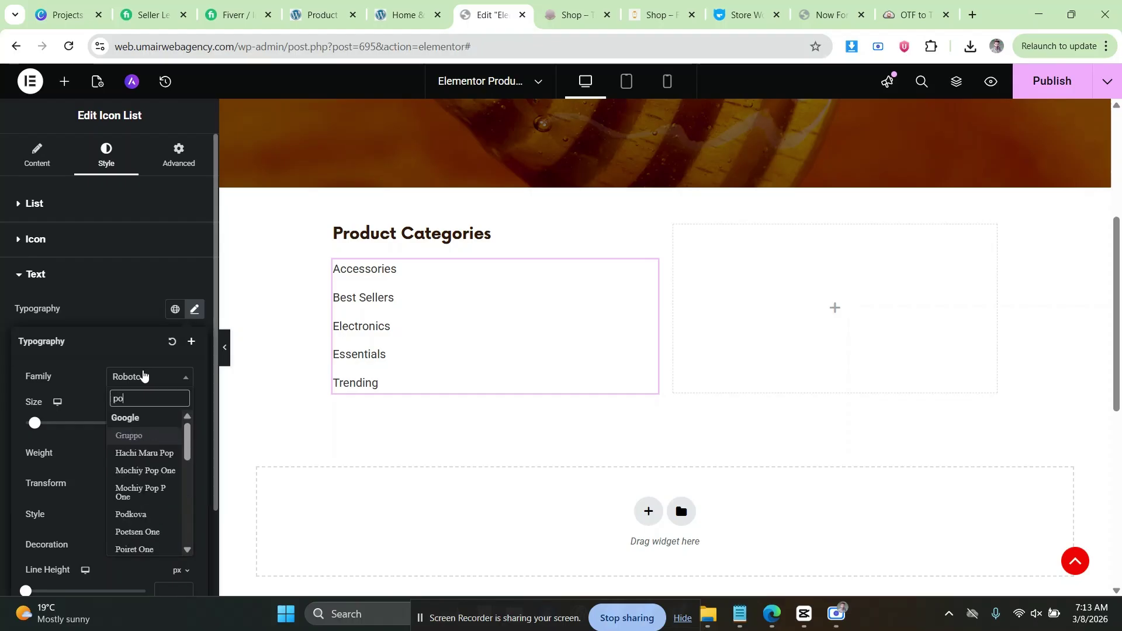
text(pp)
click(151, 436)
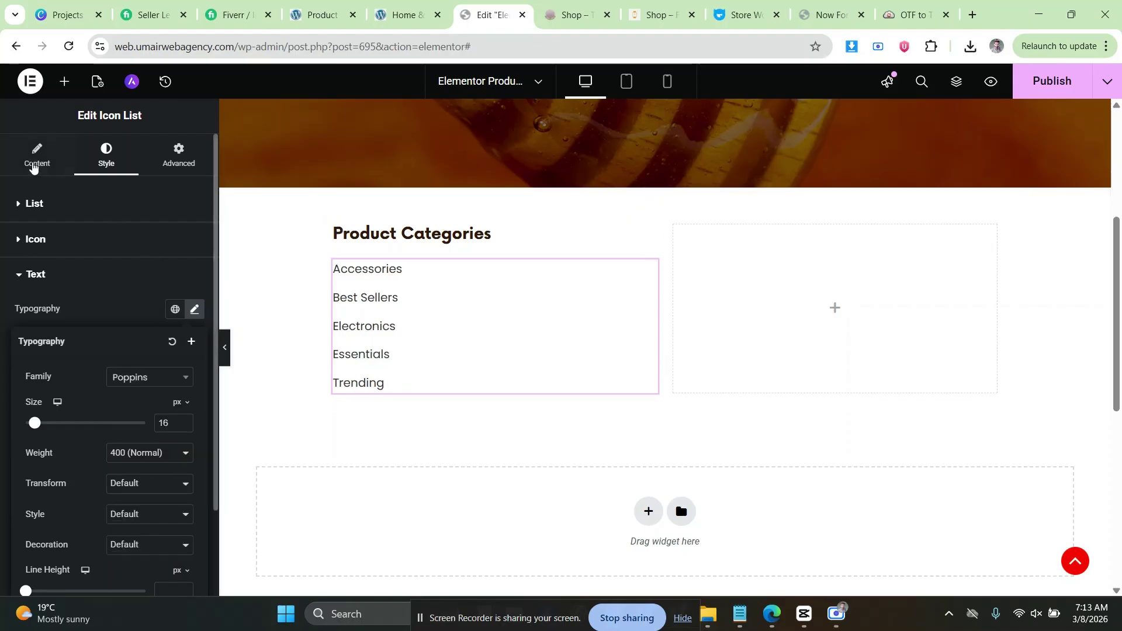
Close the font details on the demo page, then copy the "Product Categories" heading and paste it below the icon list.
click(33, 165)
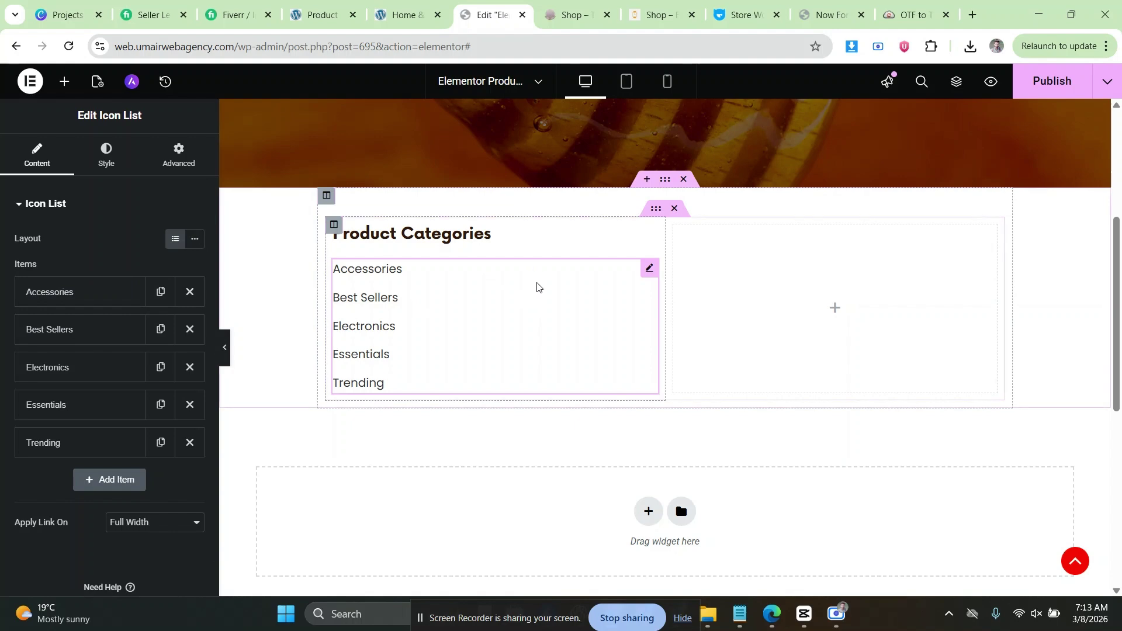
click(539, 3)
click(695, 127)
scroll(127, 298, down, 4)
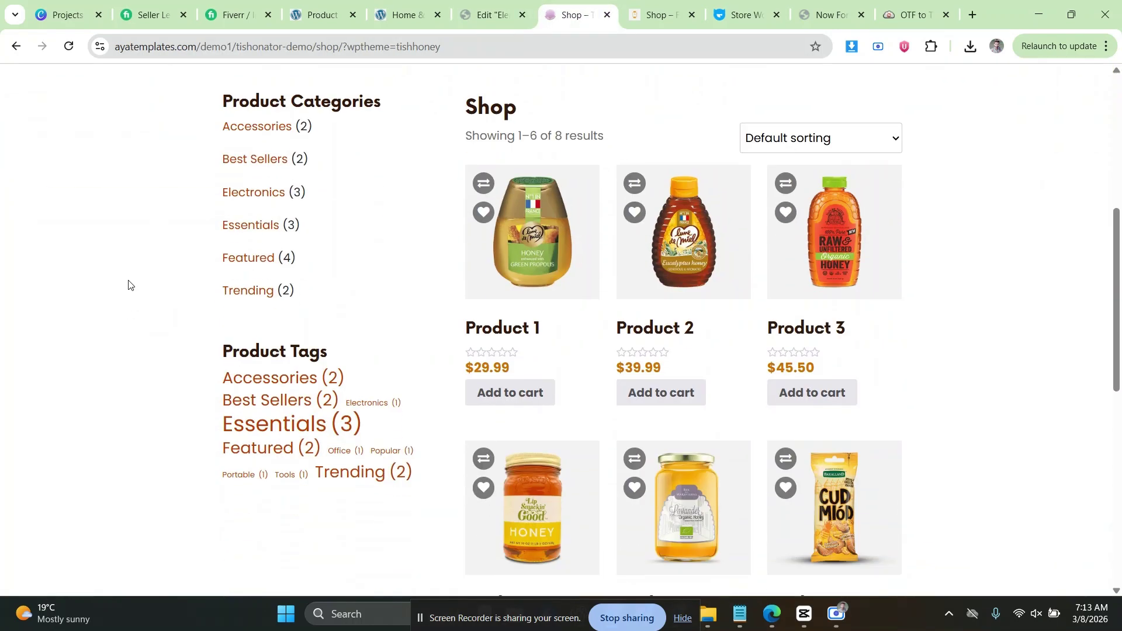
click(502, 4)
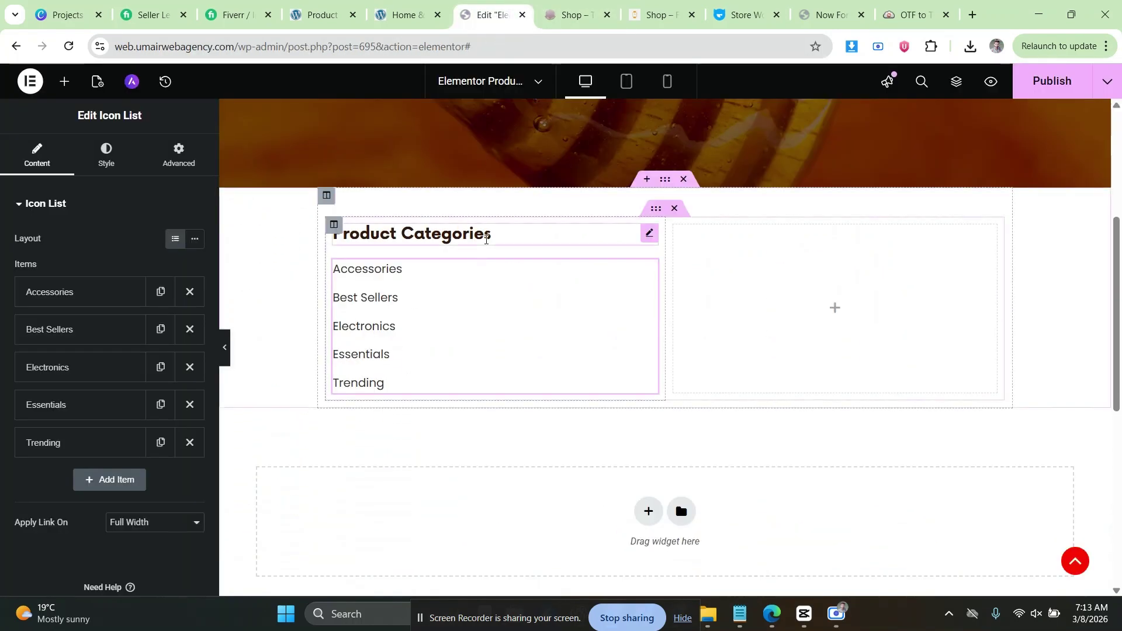
right_click(484, 234)
click(500, 308)
right_click(410, 374)
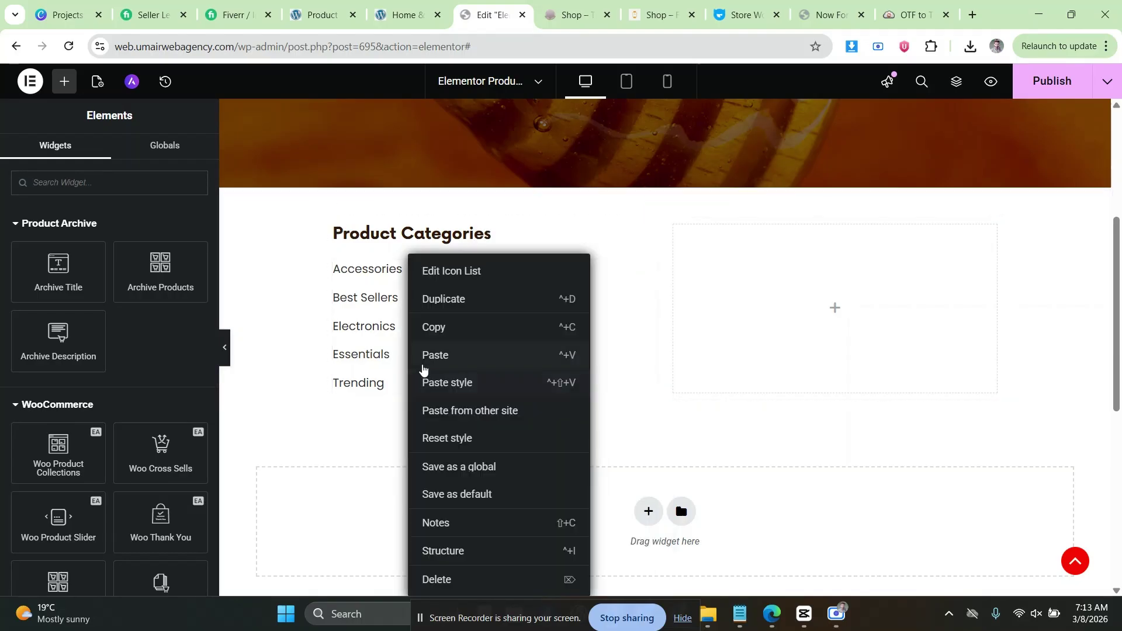
click(432, 355)
Copy the "Product Tags" heading text from the demo shop page and return to the template editor.
key(ctrl+Tab)
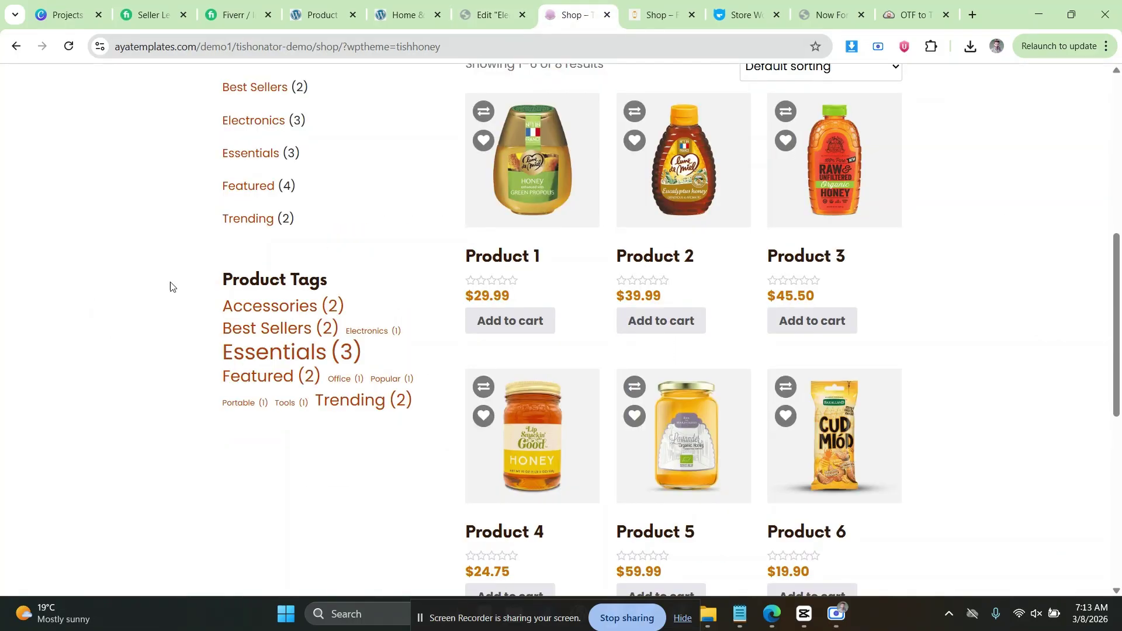
drag(170, 285, 267, 276)
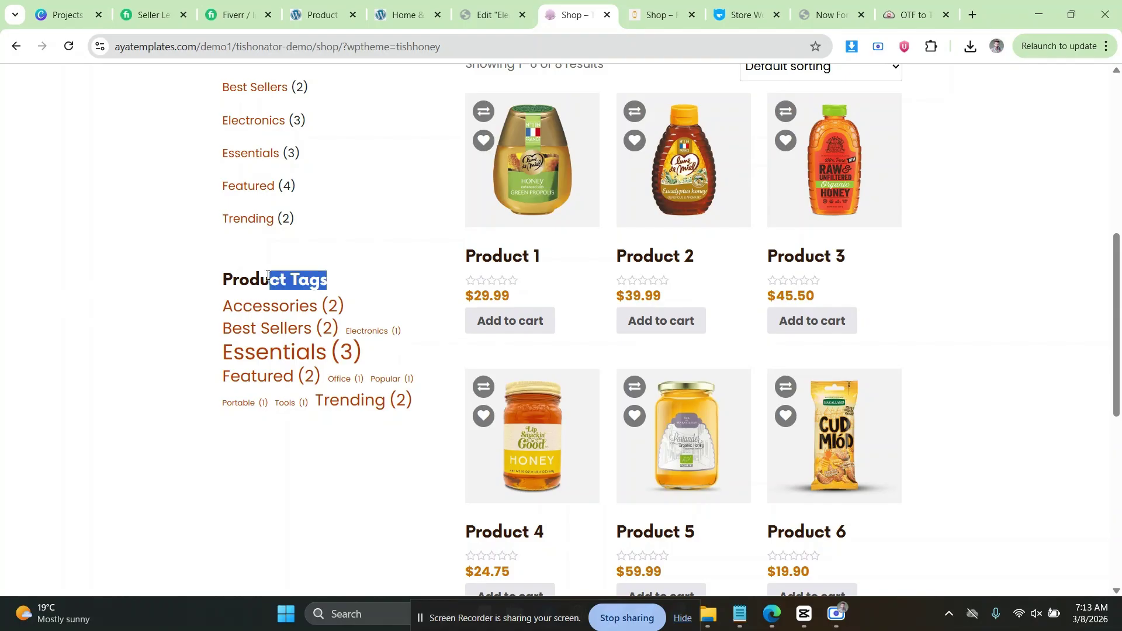
right_click(227, 274)
click(257, 297)
click(492, 16)
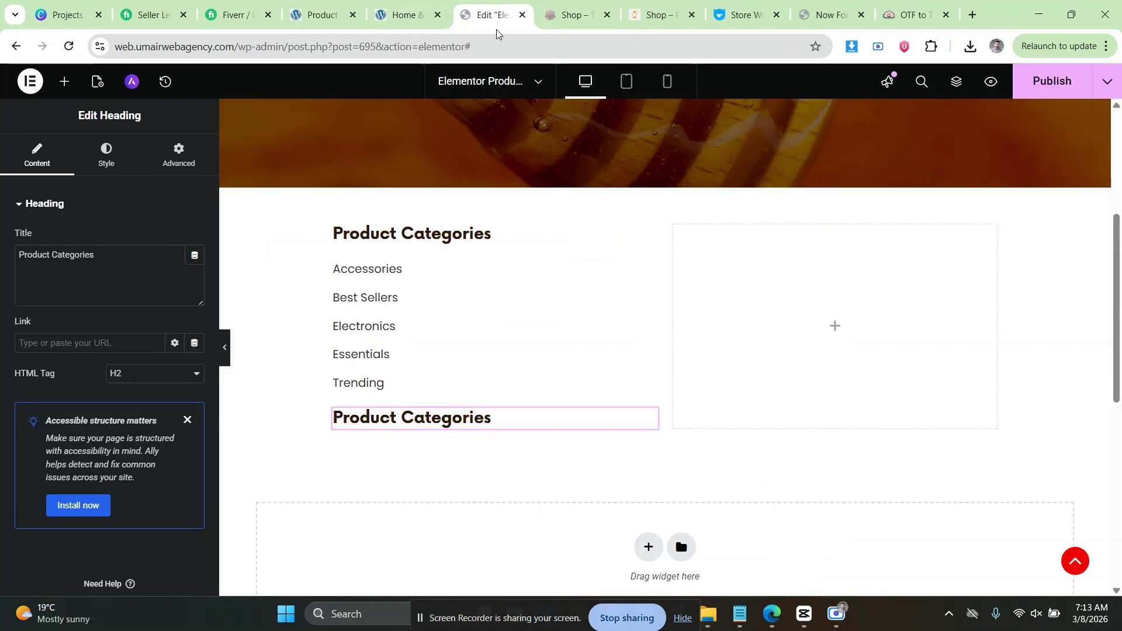
Search the widget library for "filt" and browse the WooCommerce widgets for one suited to the product tags section.
click(64, 82)
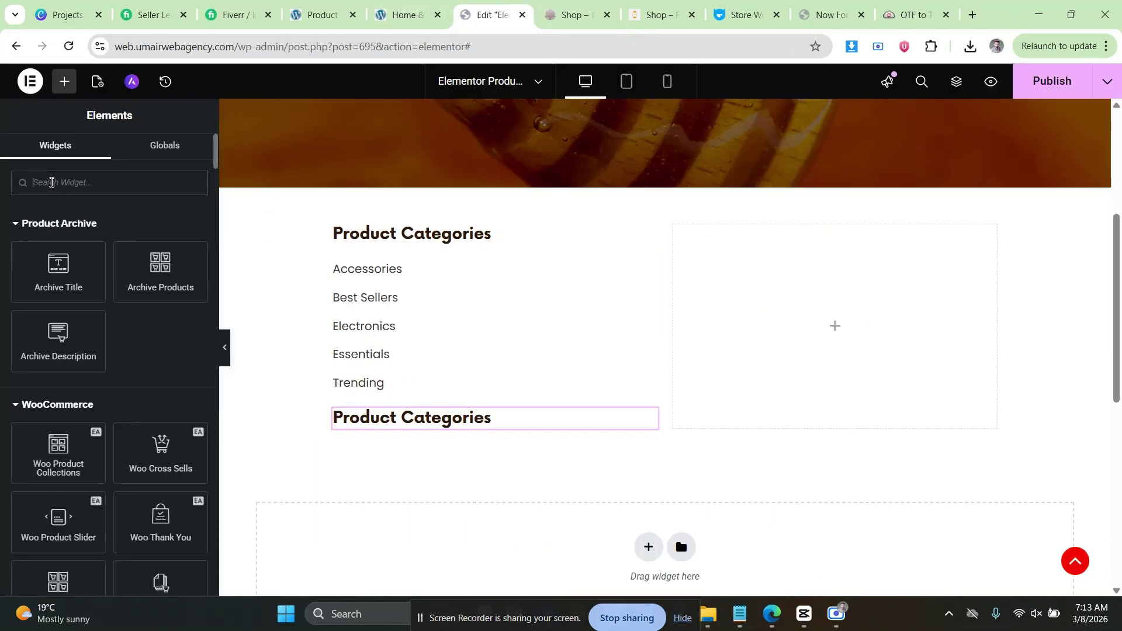
text(fil)
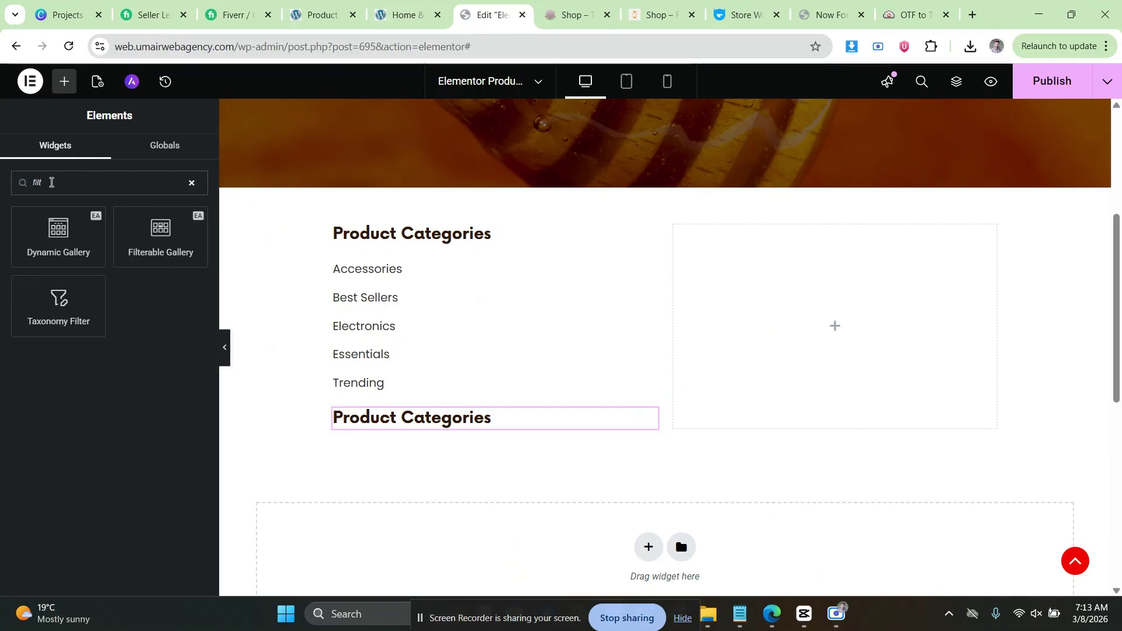
text(t)
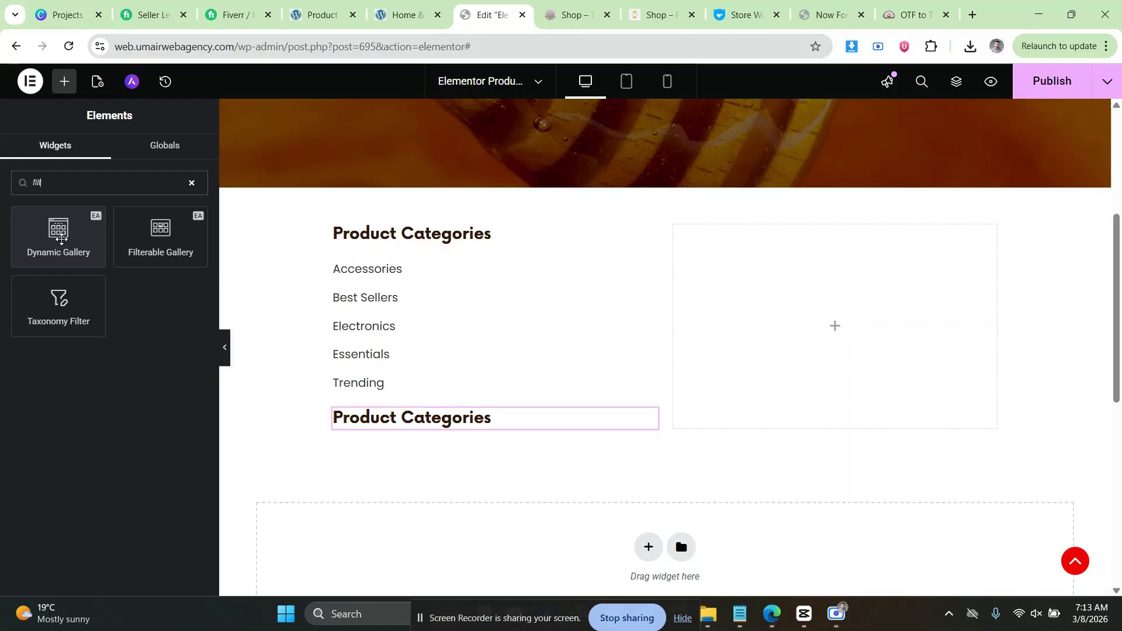
click(435, 415)
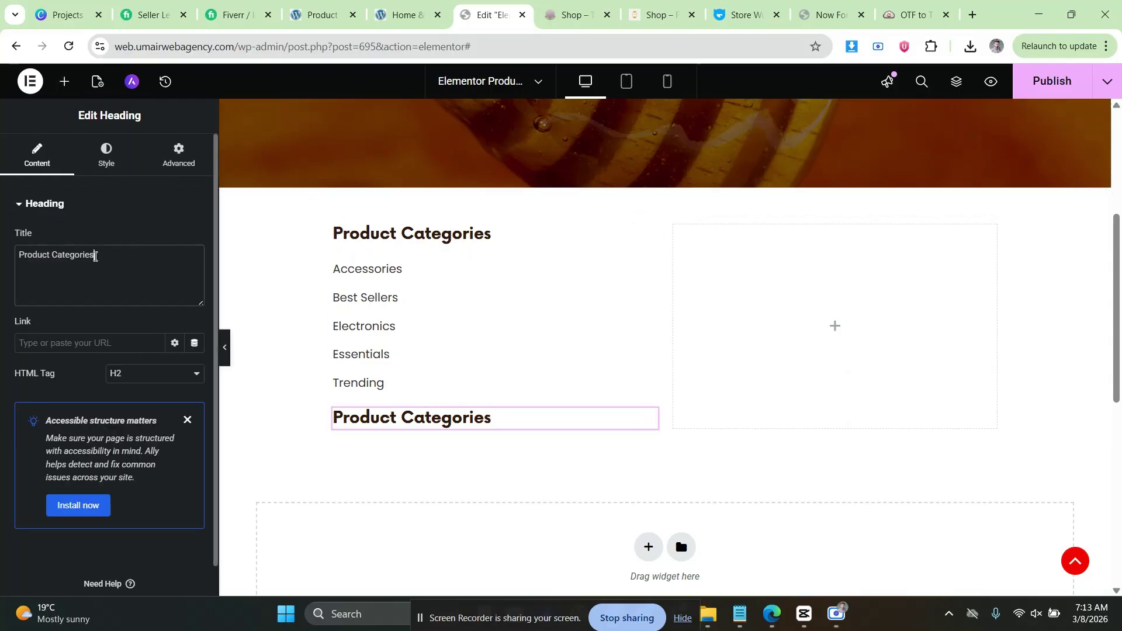
click(63, 80)
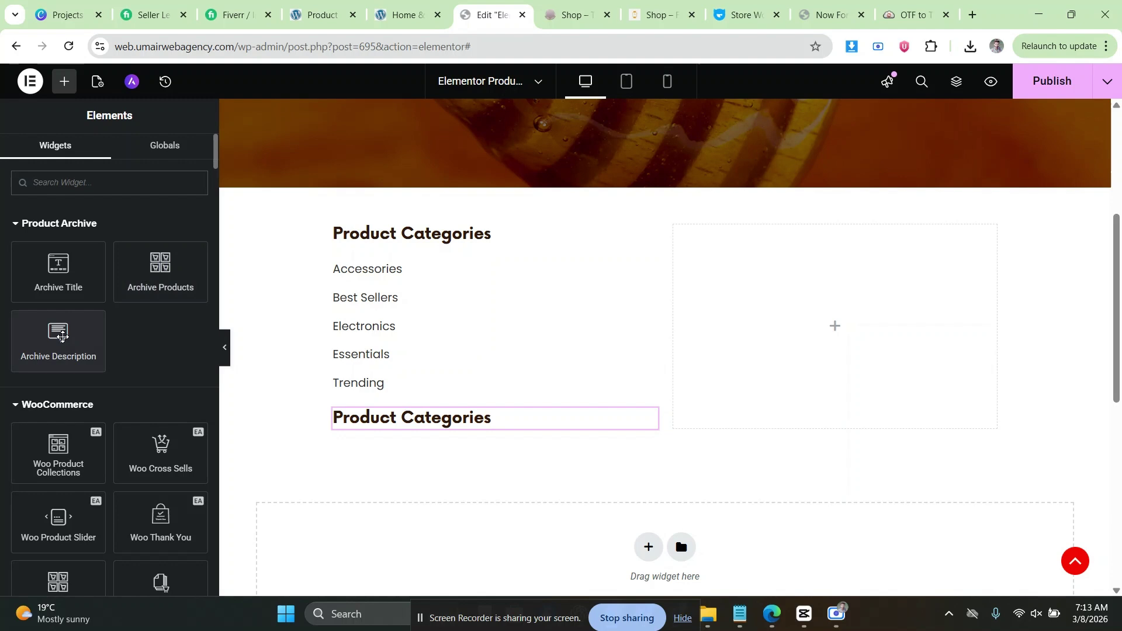
scroll(63, 337, down, 3)
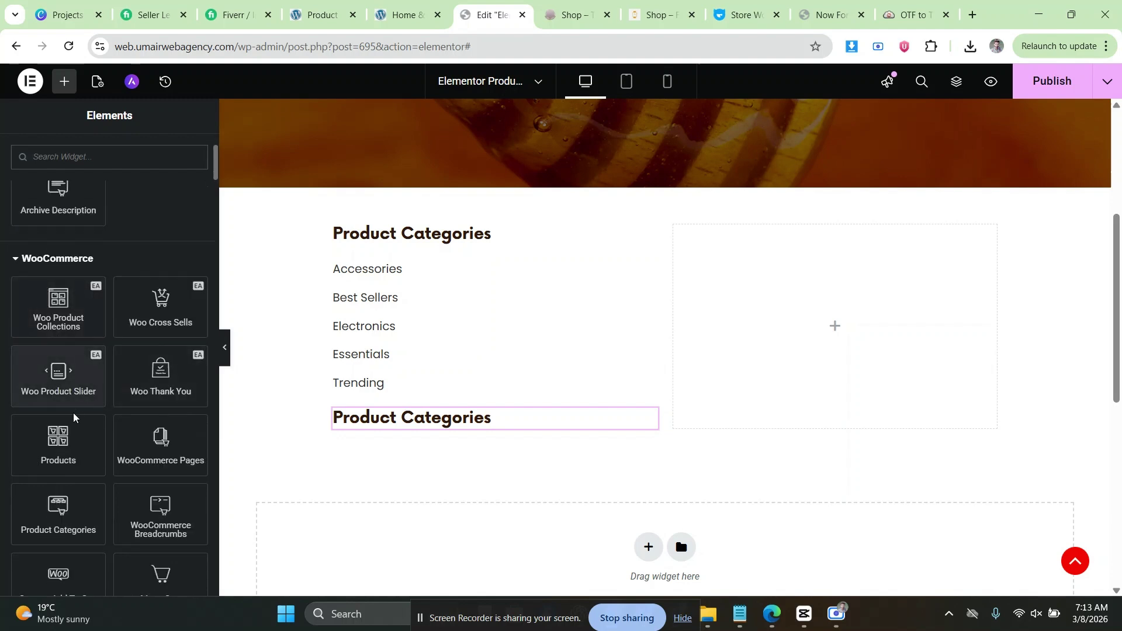
Look through the widget library for a product tags widget, including a search for "tags", and clear the search.
scroll(55, 310, down, 1)
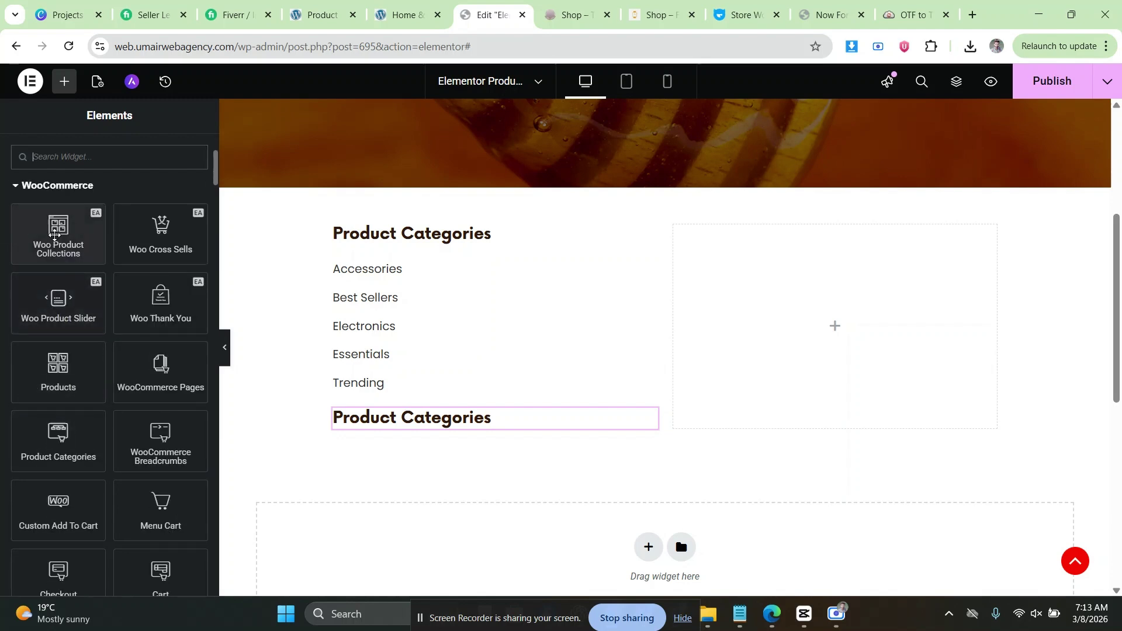
scroll(61, 257, down, 1)
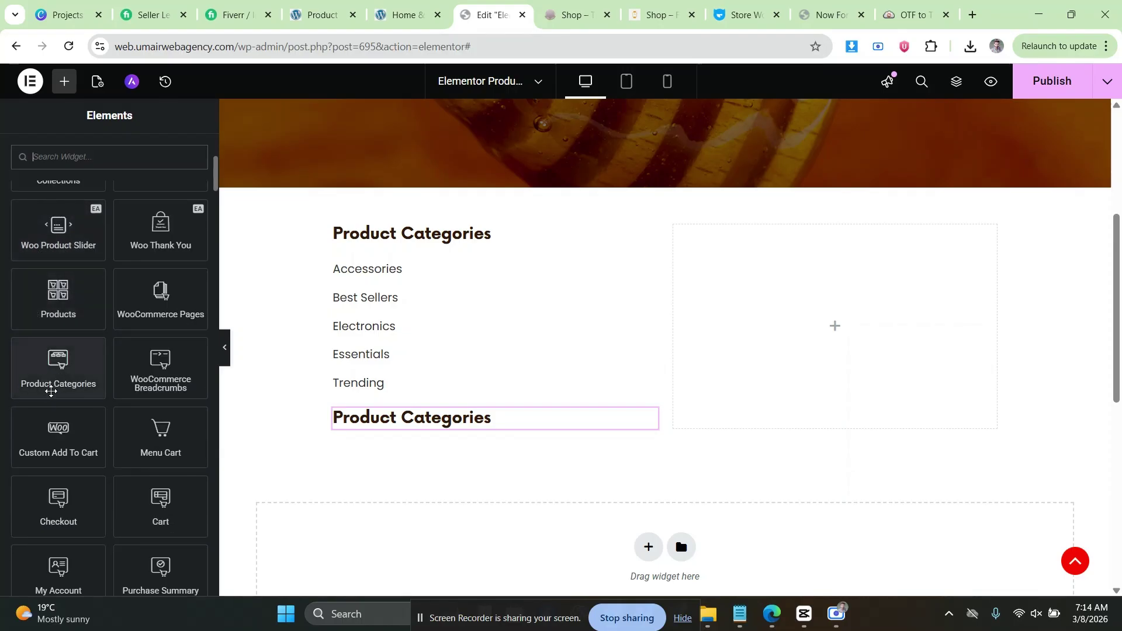
scroll(51, 392, down, 2)
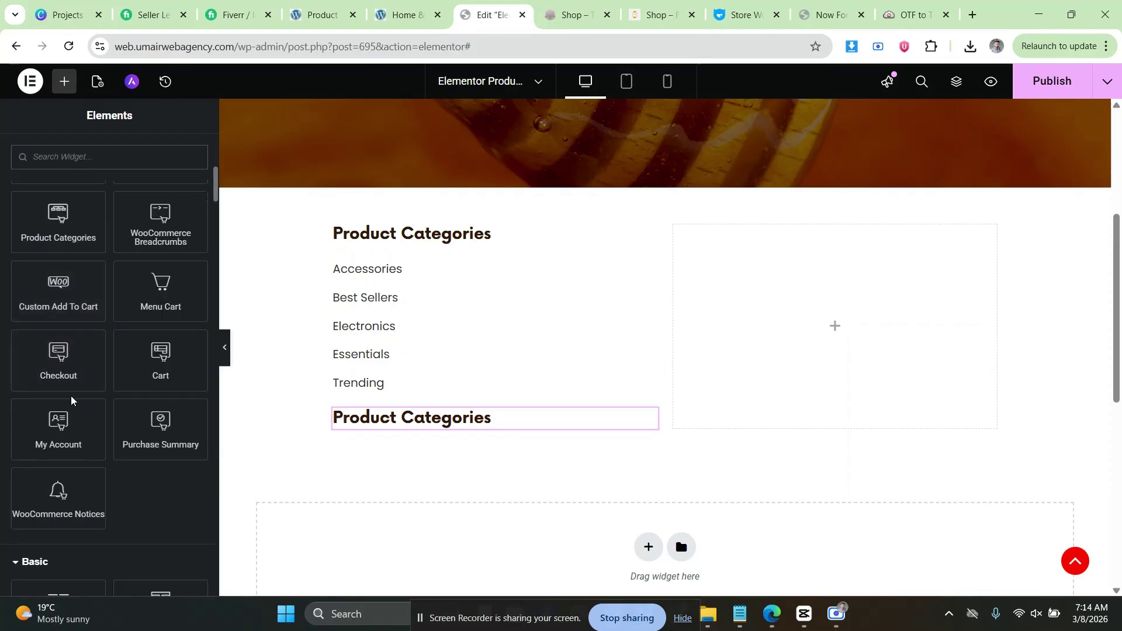
scroll(55, 391, down, 7)
scroll(57, 391, down, 2)
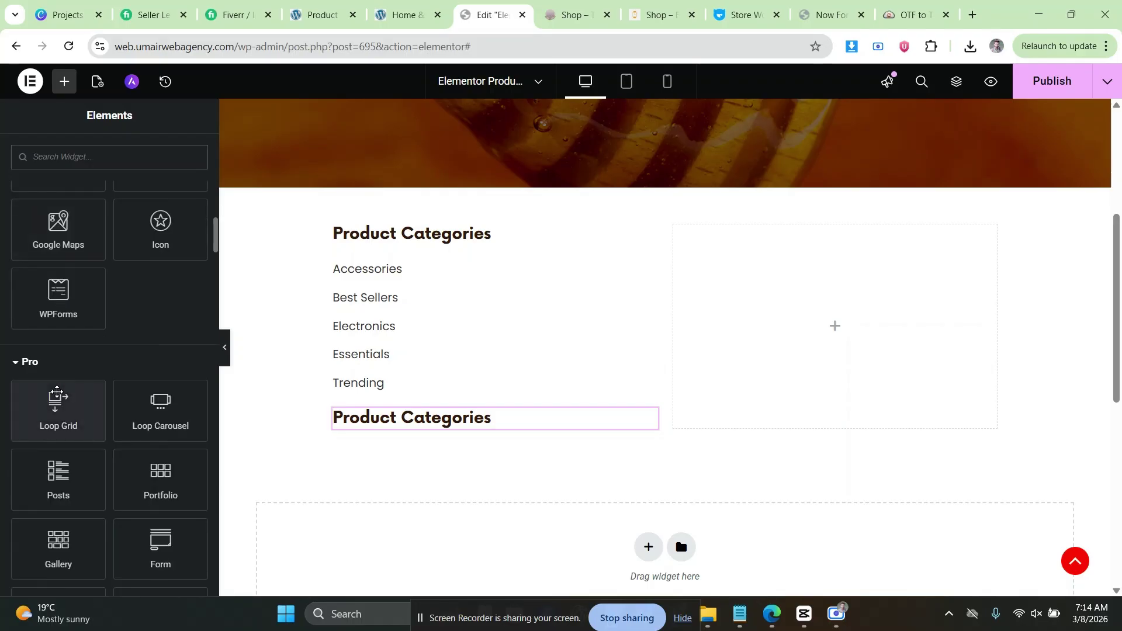
scroll(57, 392, up, 10)
scroll(57, 392, down, 6)
click(85, 156)
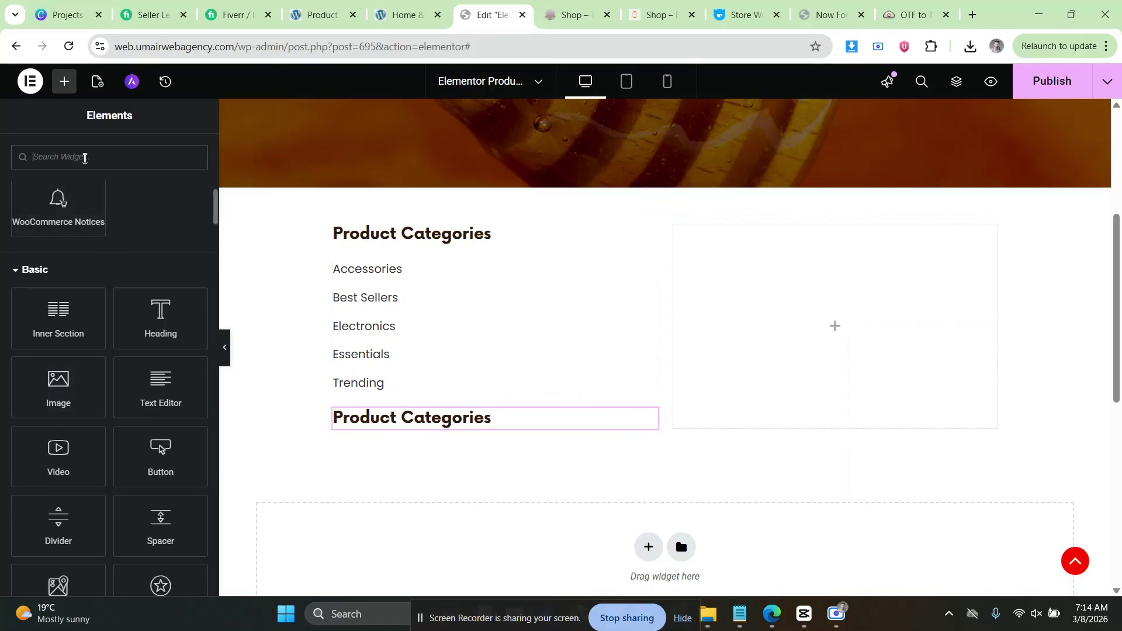
text(tags)
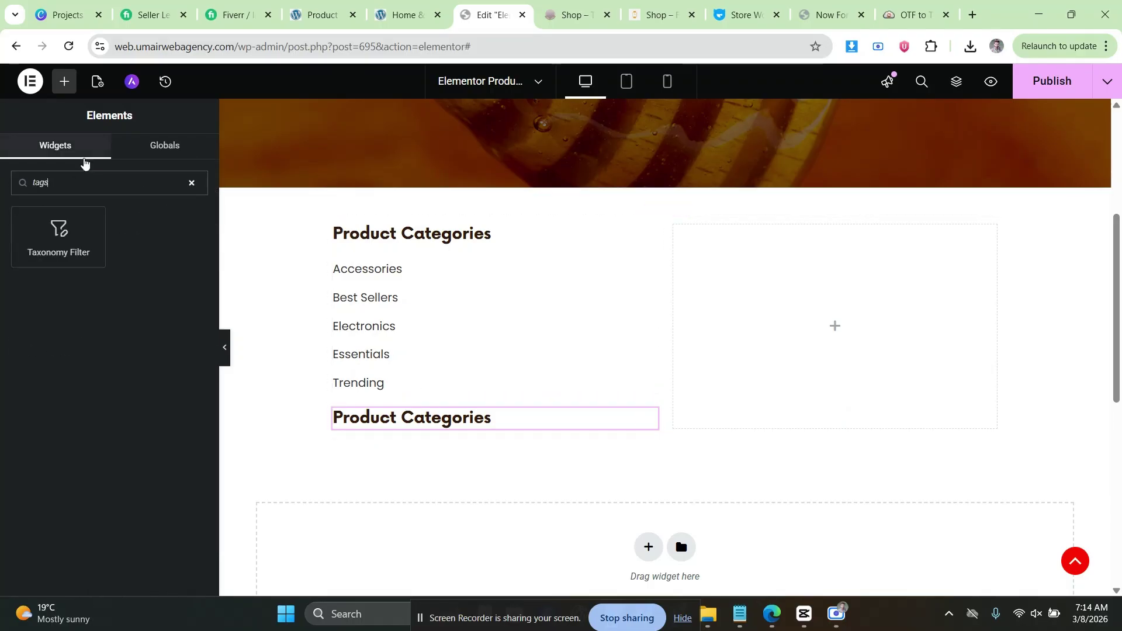
key(ctrl+a)
key(BackSpace)
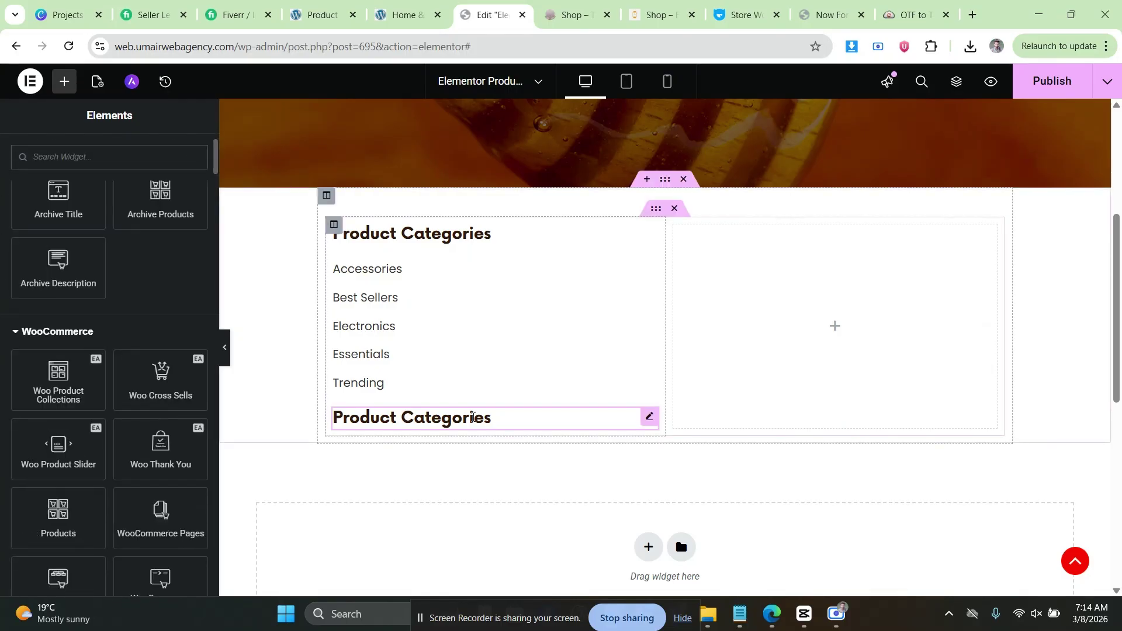
Copy the category icon list and paste it below the second Product Categories heading.
right_click(382, 260)
click(398, 328)
right_click(413, 416)
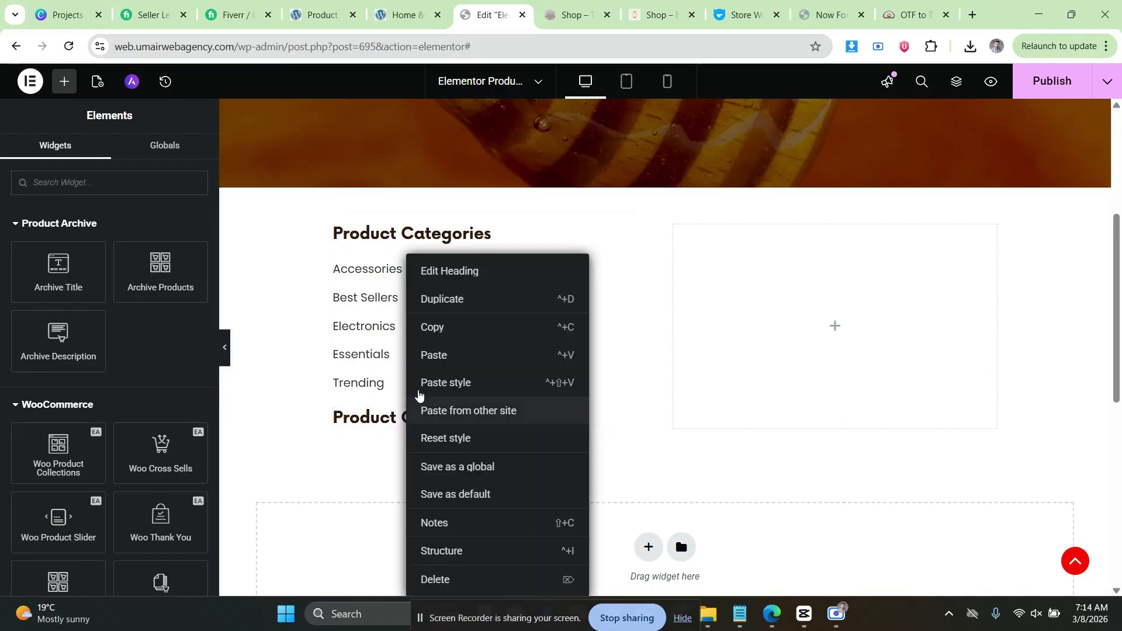
click(434, 354)
scroll(559, 305, down, 3)
scroll(559, 305, up, 3)
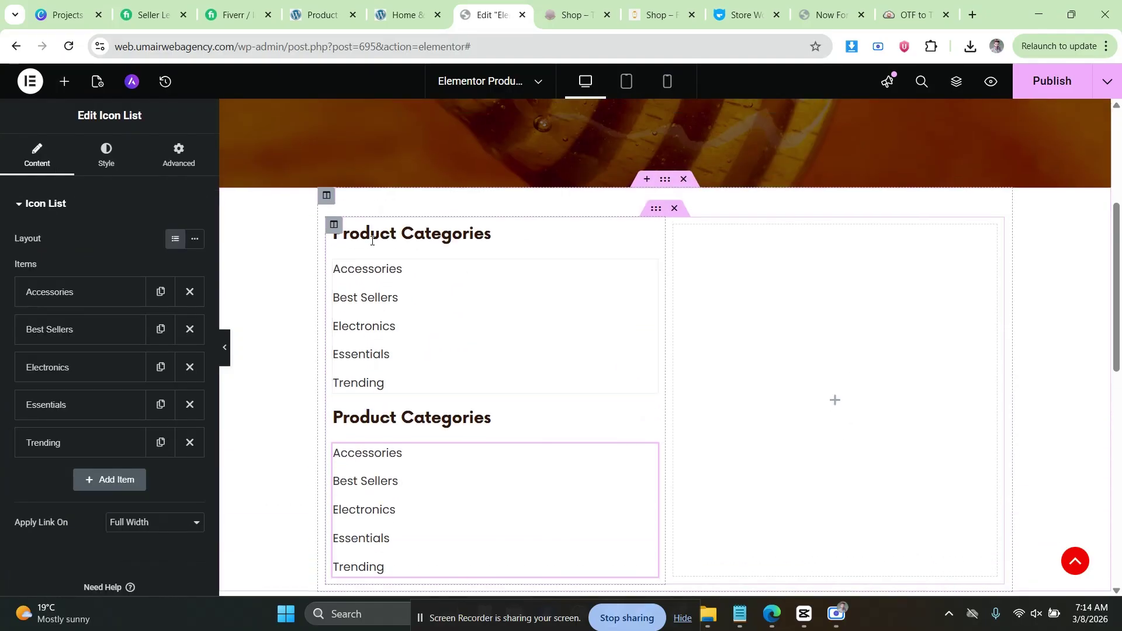
Narrow the column holding the category lists to about 30% width.
click(334, 225)
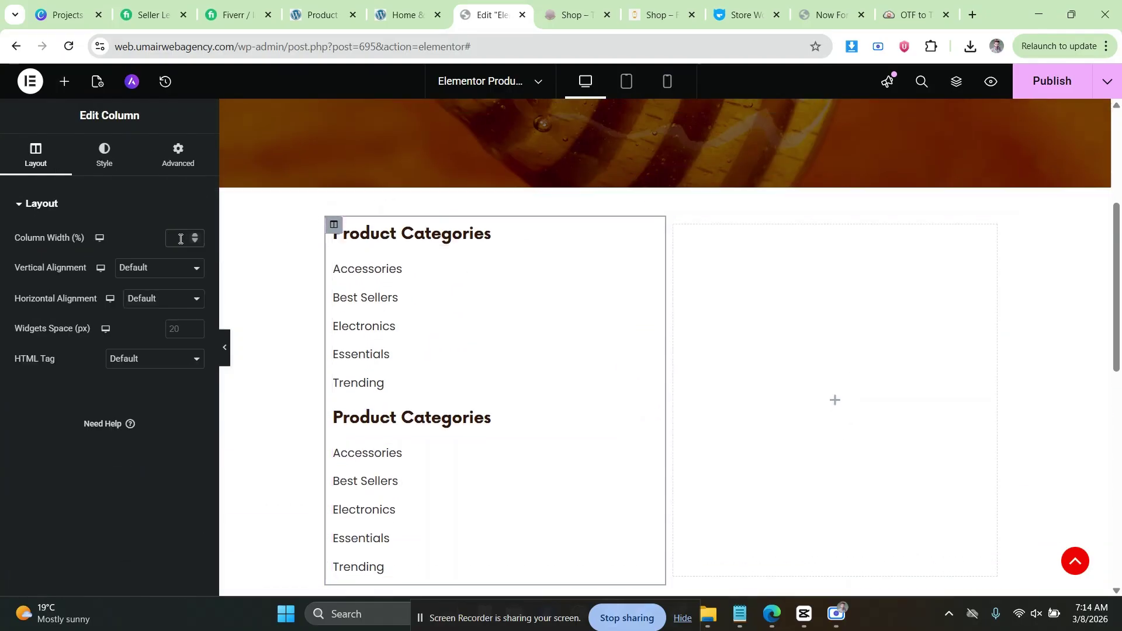
click(180, 238)
text(23)
double_click(195, 235)
click(195, 235)
triple_click(195, 235)
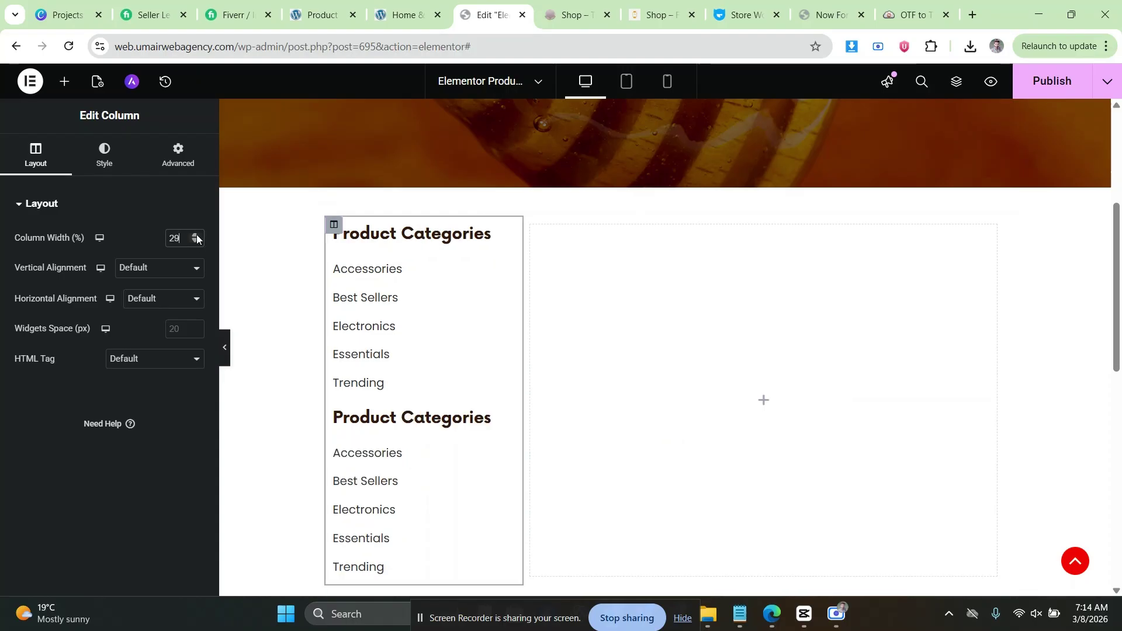
click(195, 235)
click(195, 235)
click(196, 241)
Place an Archive Products widget in the empty column and compare it with the reference shop page.
click(767, 401)
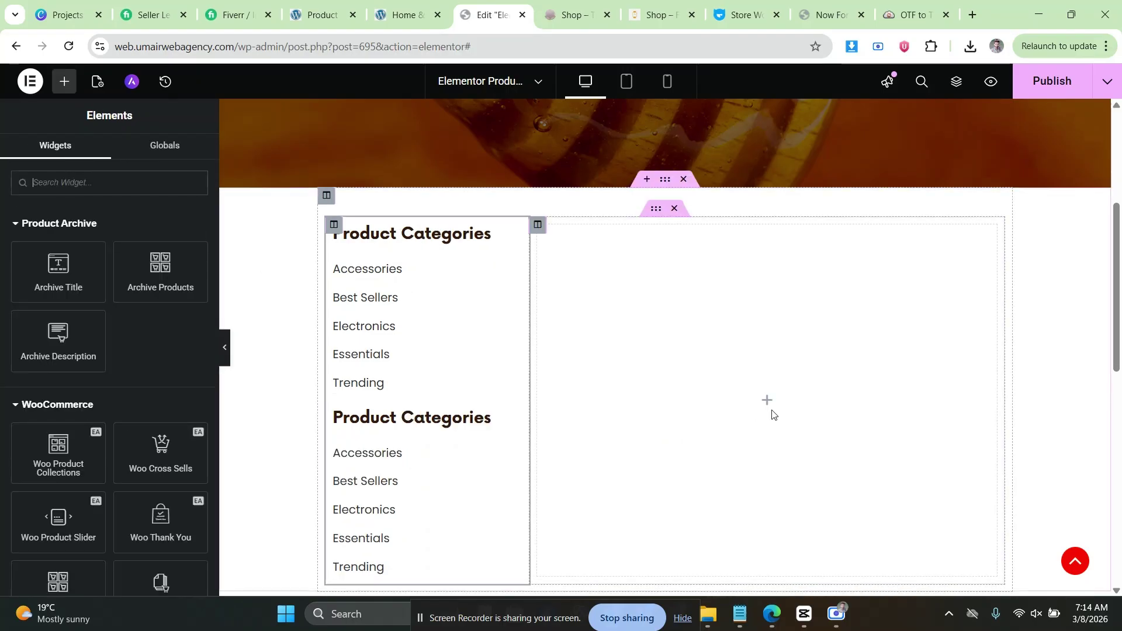
drag(151, 277, 766, 406)
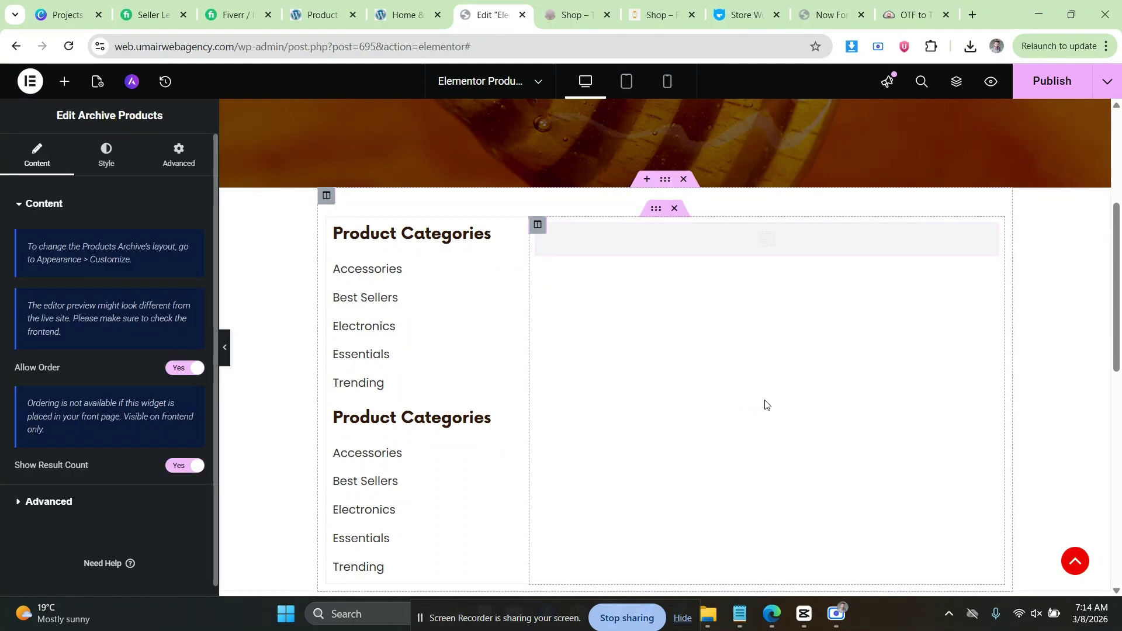
key(ctrl+Tab)
scroll(533, 238, up, 3)
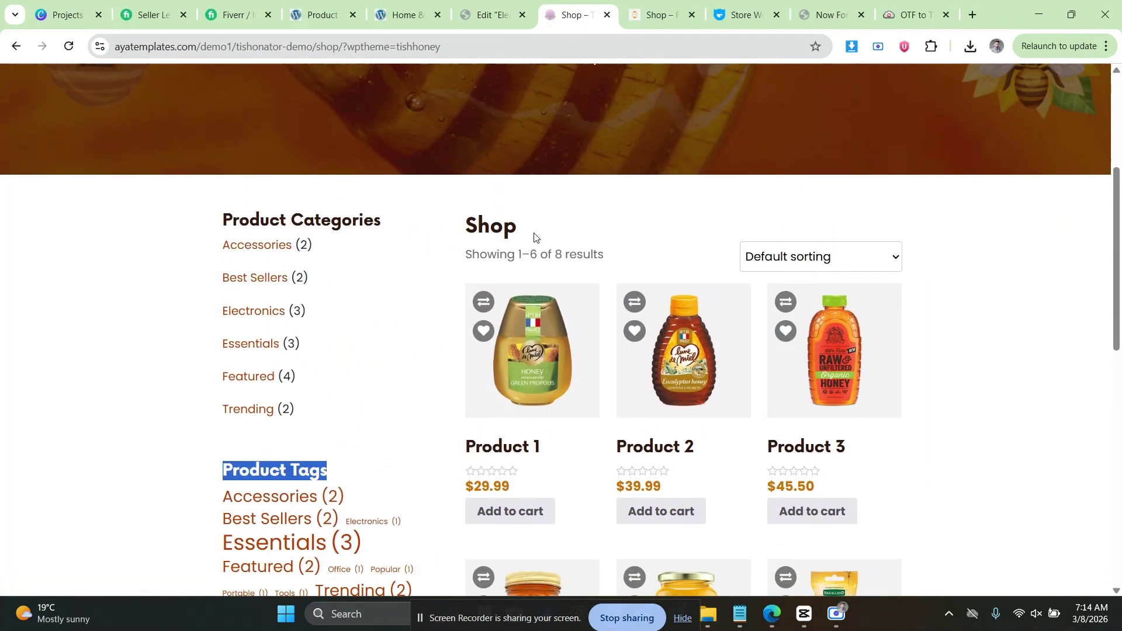
key(ctrl+shift+Tab)
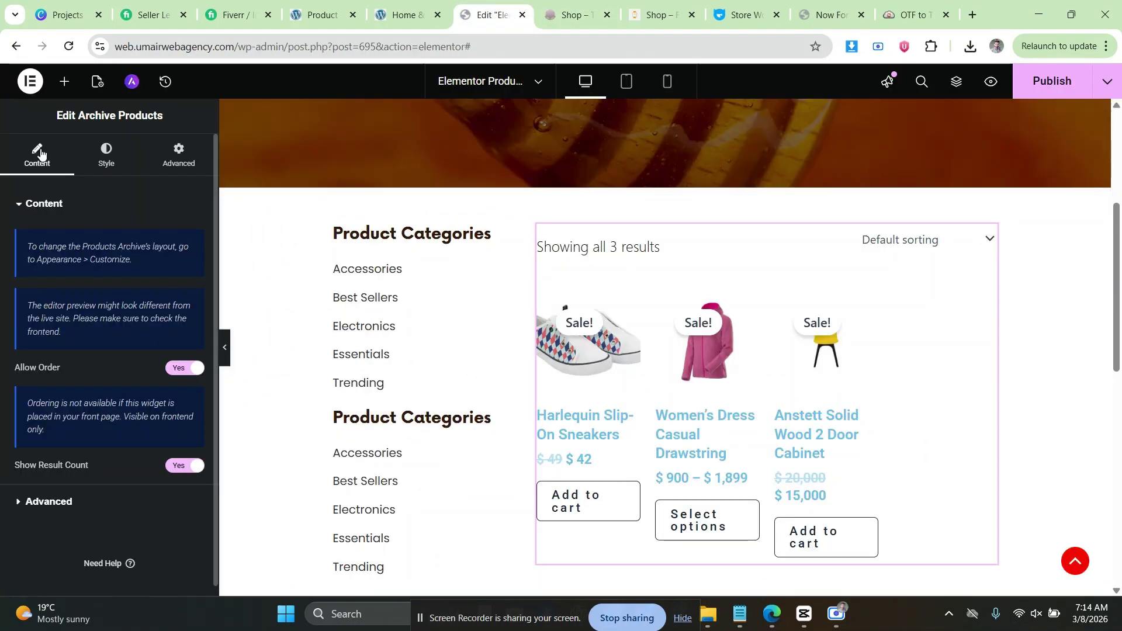
Add an Archive Title above the product grid and delete the extra title above the two-column section.
click(64, 81)
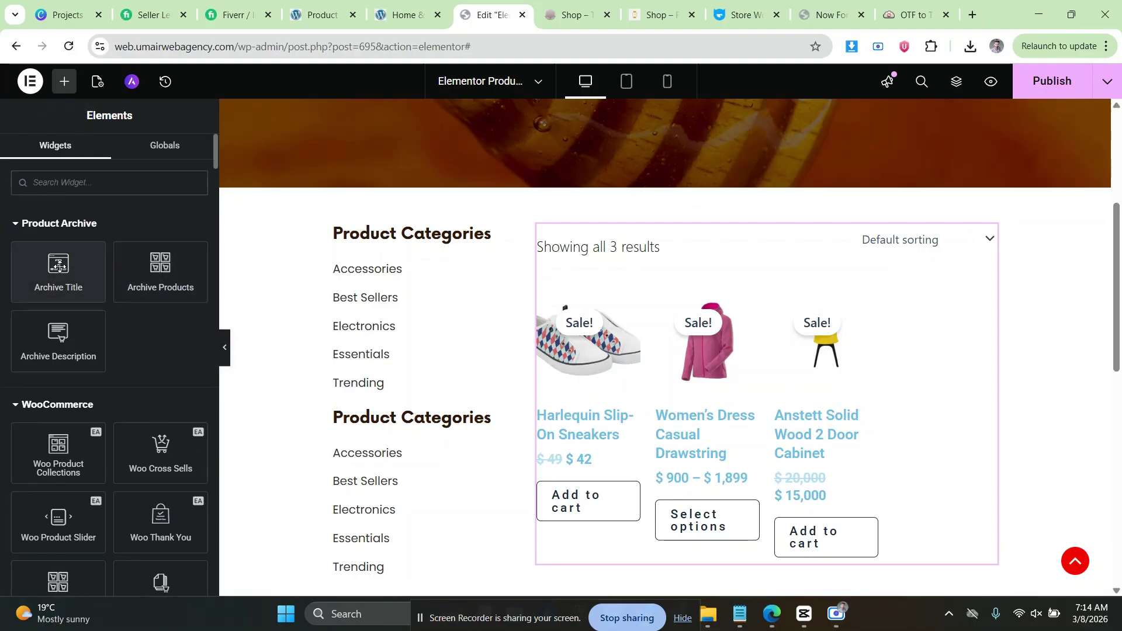
drag(59, 267, 591, 237)
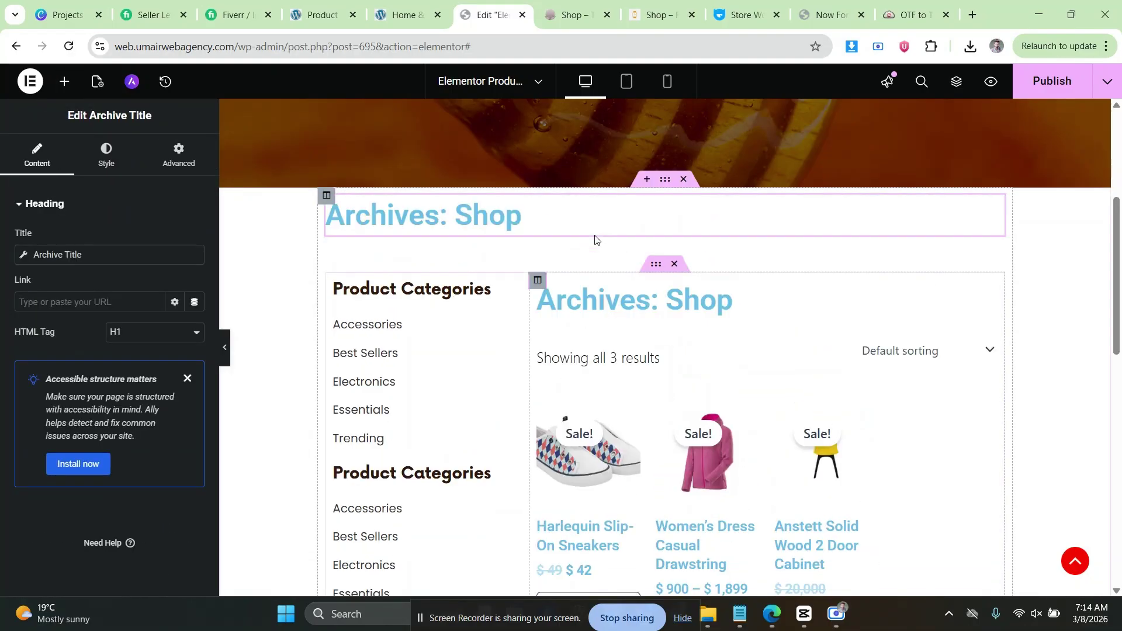
right_click(501, 226)
click(559, 548)
Copy the hero banner title's style onto the Archive Title above the product grid and select that title.
scroll(602, 269, up, 5)
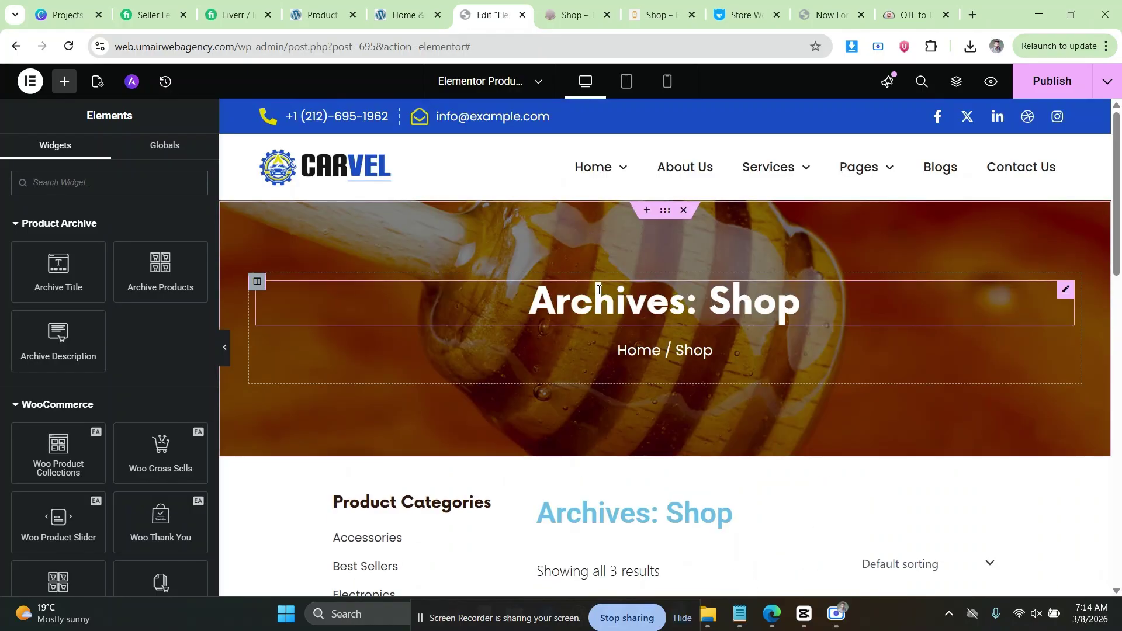
right_click(599, 289)
click(620, 330)
scroll(611, 409, down, 1)
right_click(605, 441)
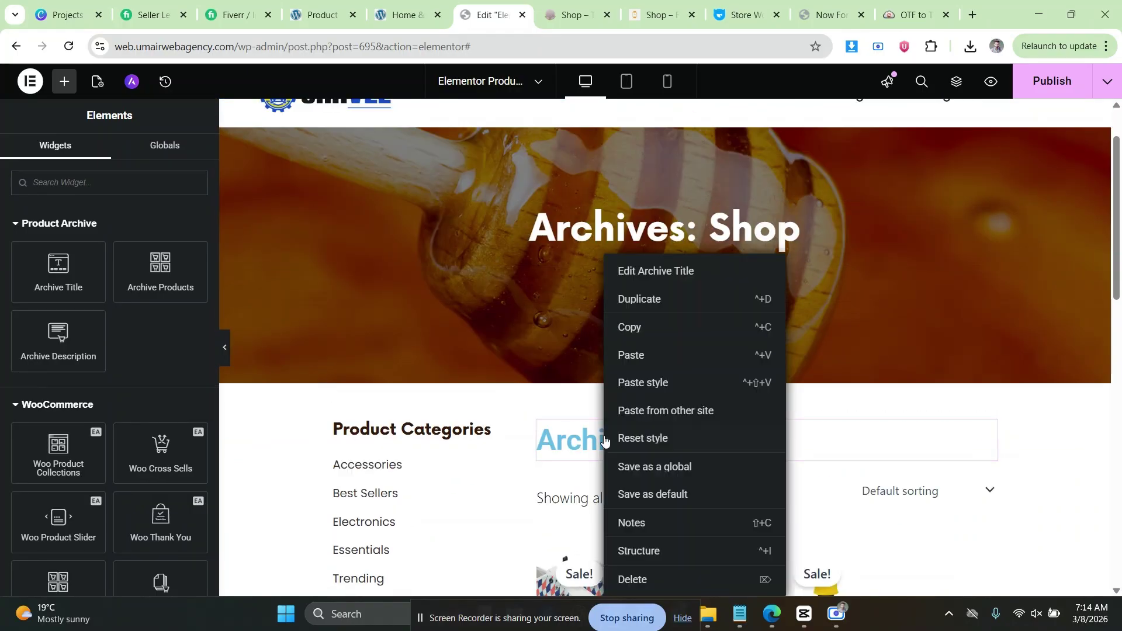
click(635, 383)
click(581, 440)
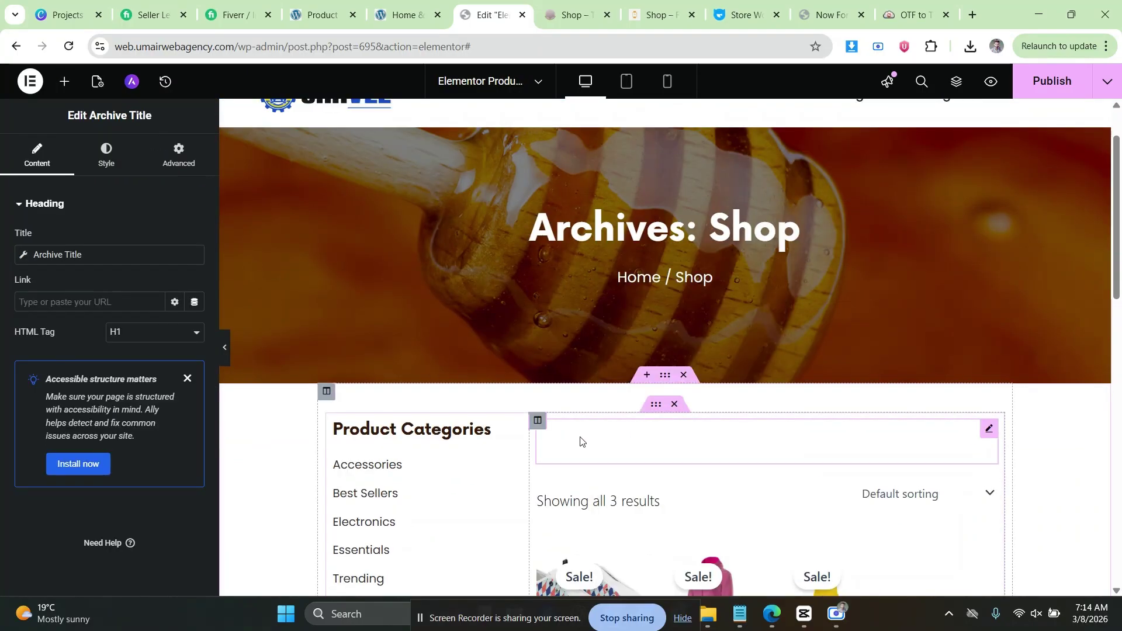
Copy the Shop heading's font color from the reference page and apply rgb(48, 24, 13) as the Archive Title's text color.
click(567, 12)
right_click(481, 173)
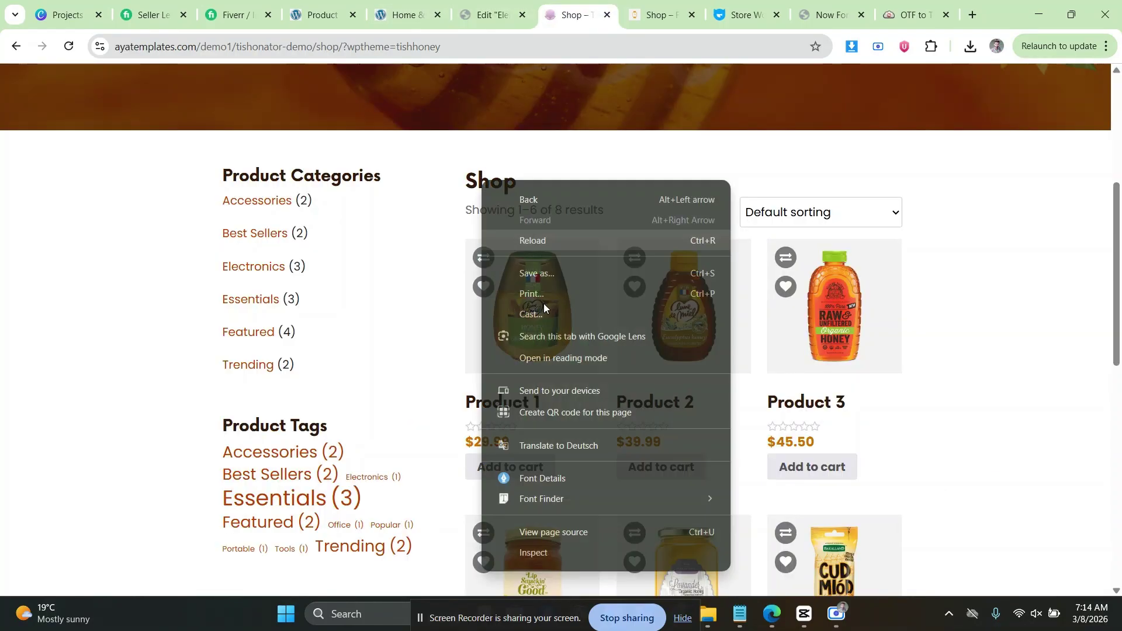
click(568, 480)
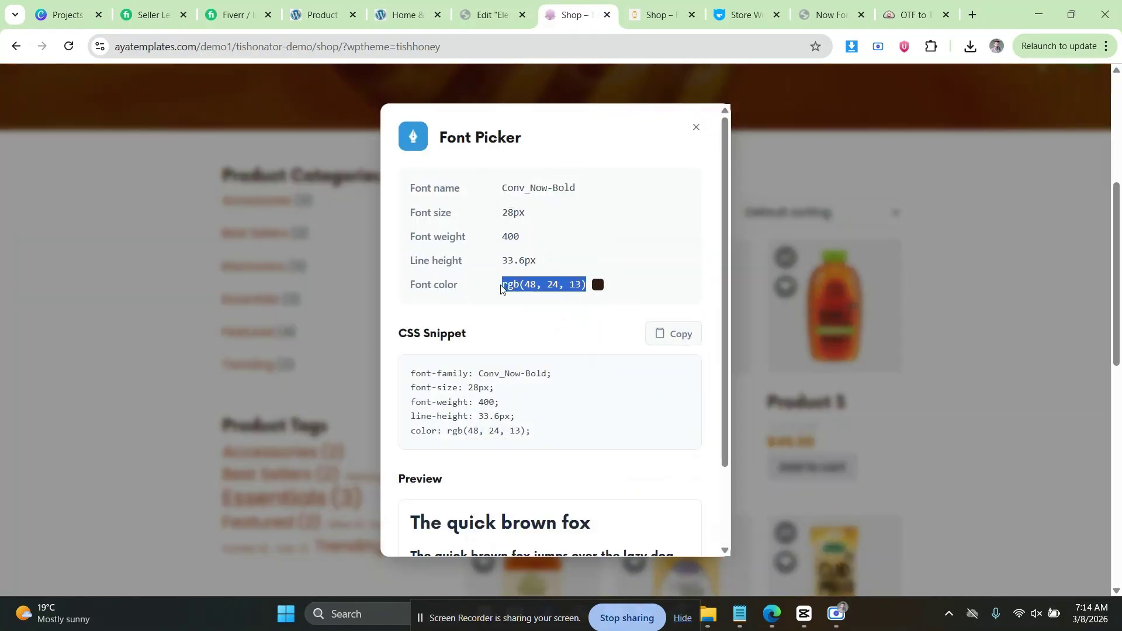
click(485, 12)
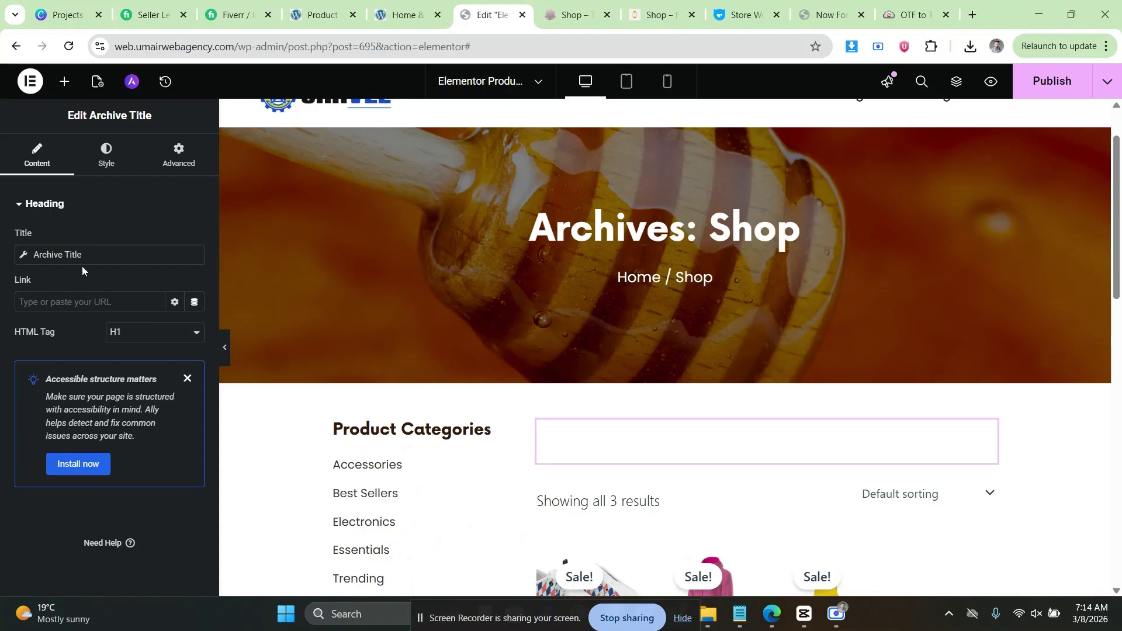
click(81, 156)
click(196, 448)
key(ctrl+v)
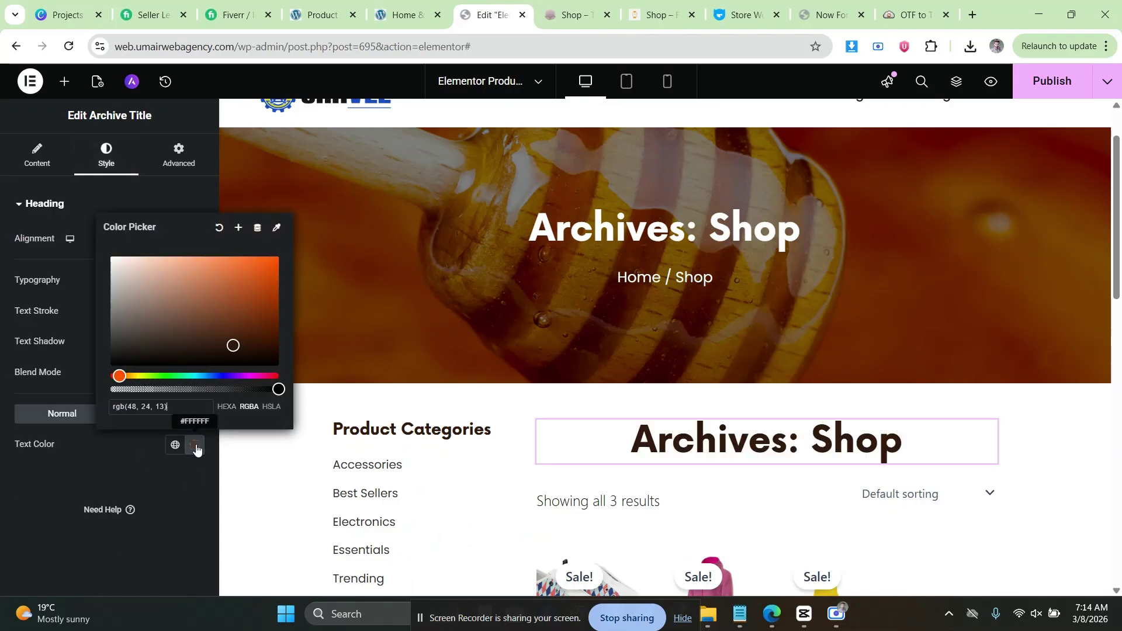
click(2, 381)
Set the Archive Title's font size to 28 px and align it left.
click(194, 282)
click(184, 398)
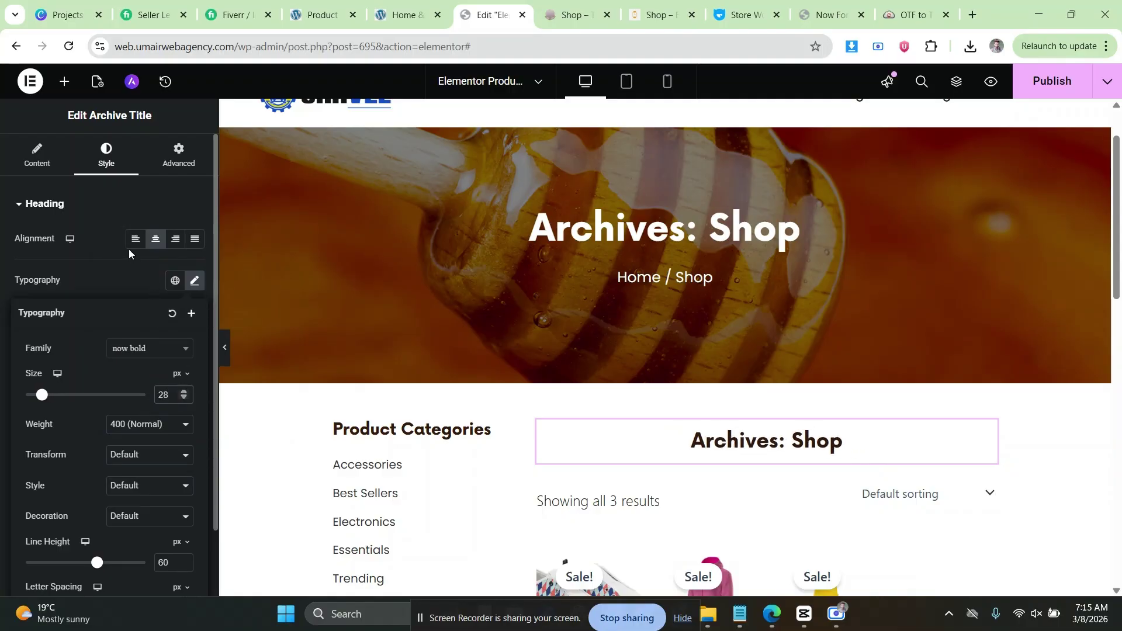
click(131, 249)
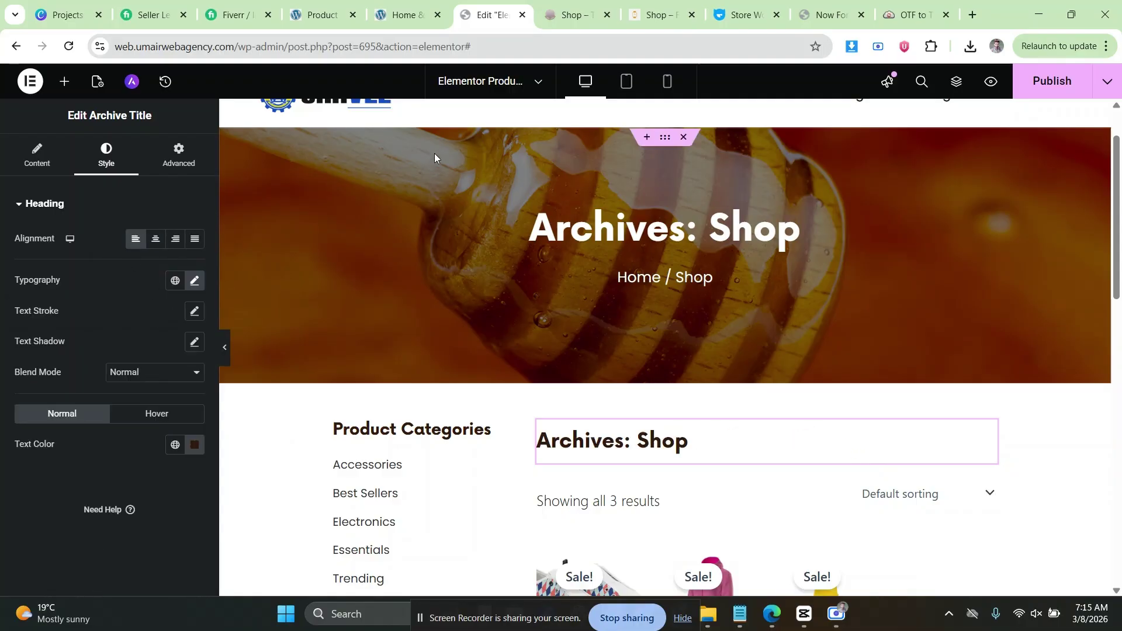
Set the Archive Title's line height to 33 px.
click(571, 15)
click(495, 6)
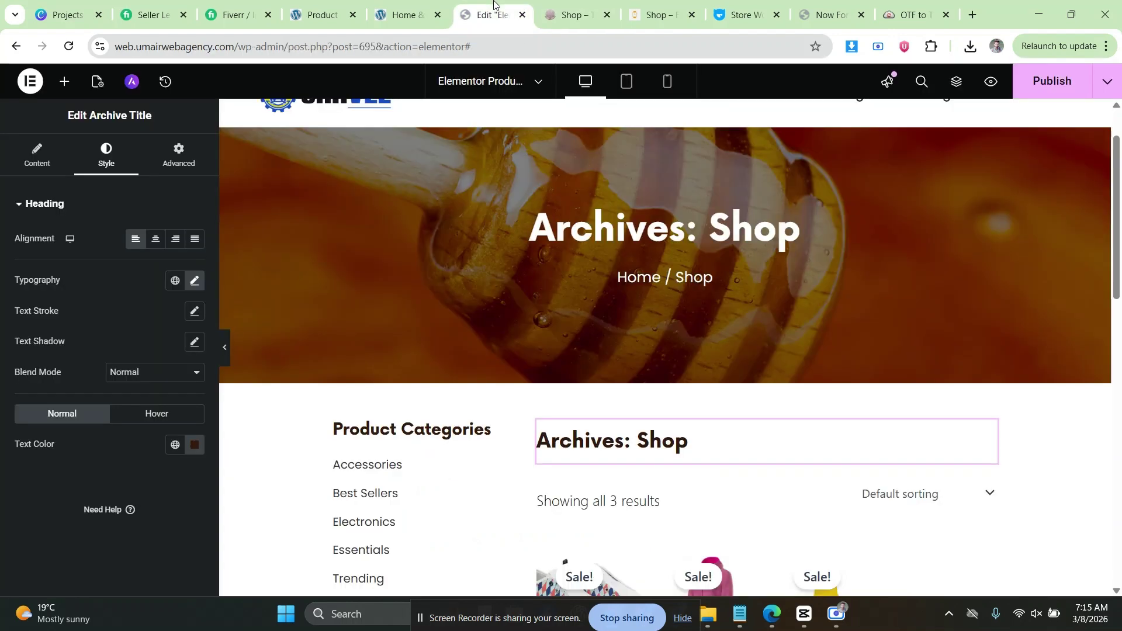
click(195, 281)
scroll(173, 375, down, 2)
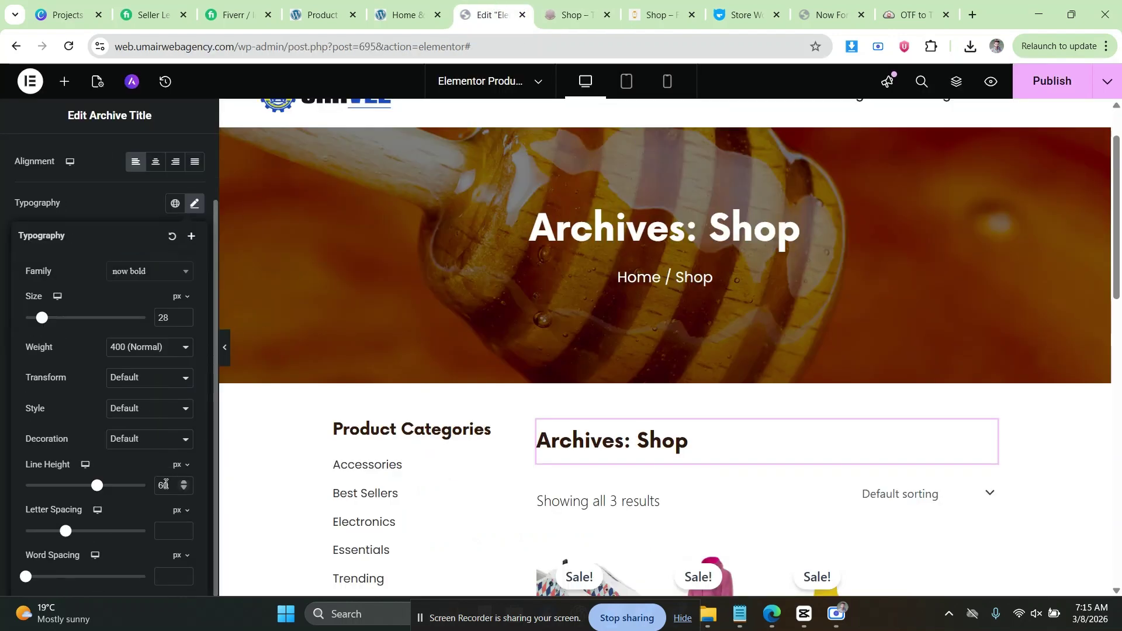
text(33)
click(2, 417)
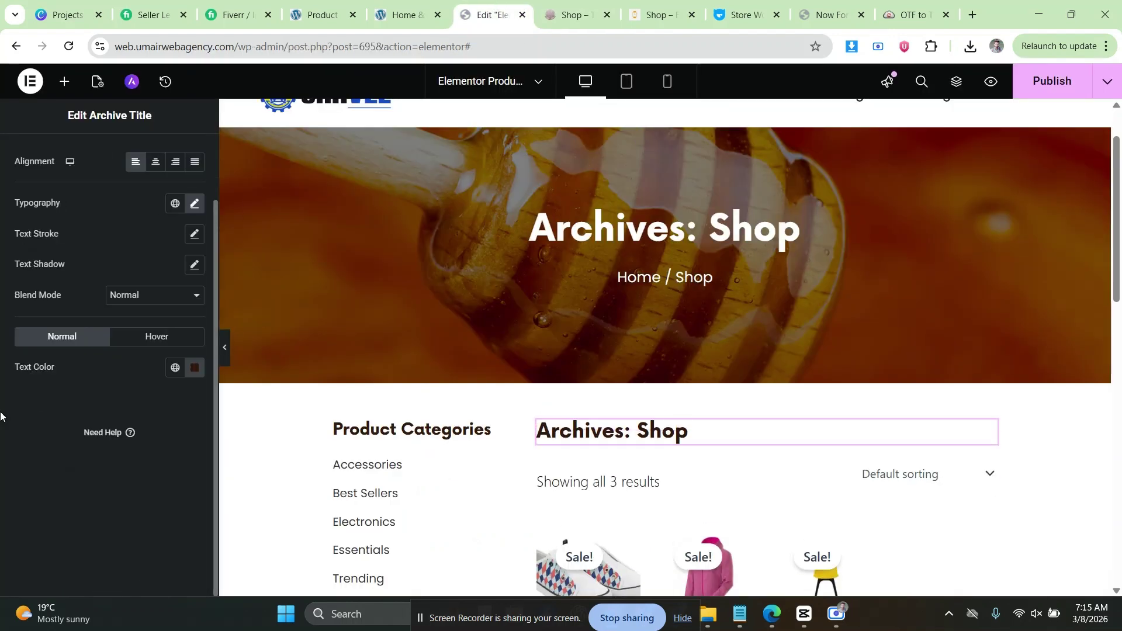
Compare the Archive Products widget's result count, sorting dropdown and product grid with the reference shop page.
scroll(564, 134, down, 4)
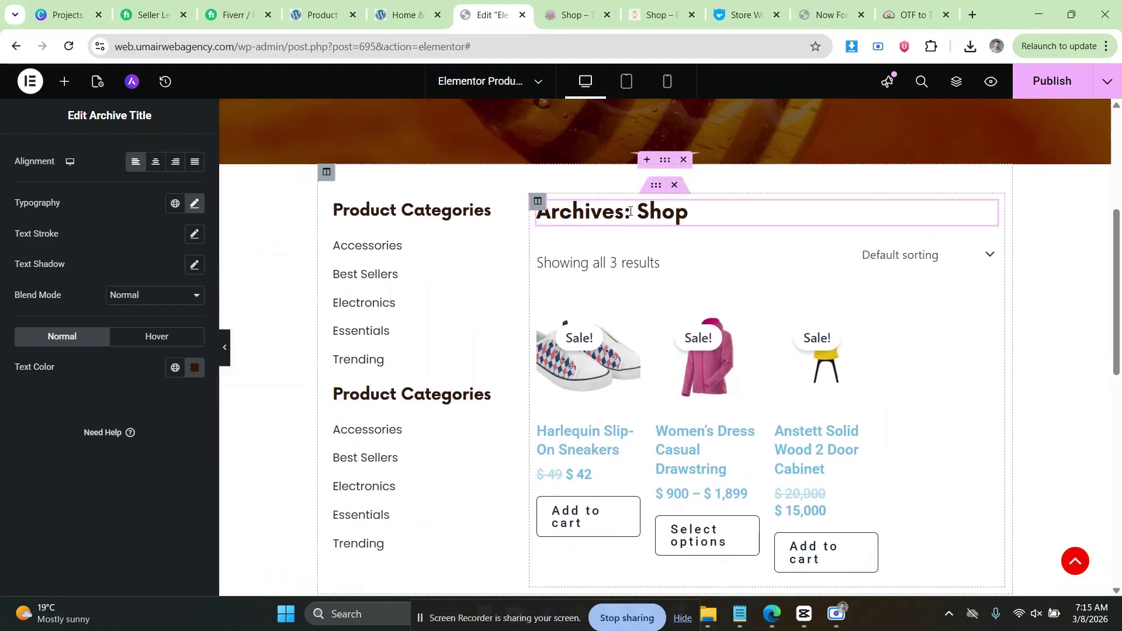
click(732, 291)
click(573, 14)
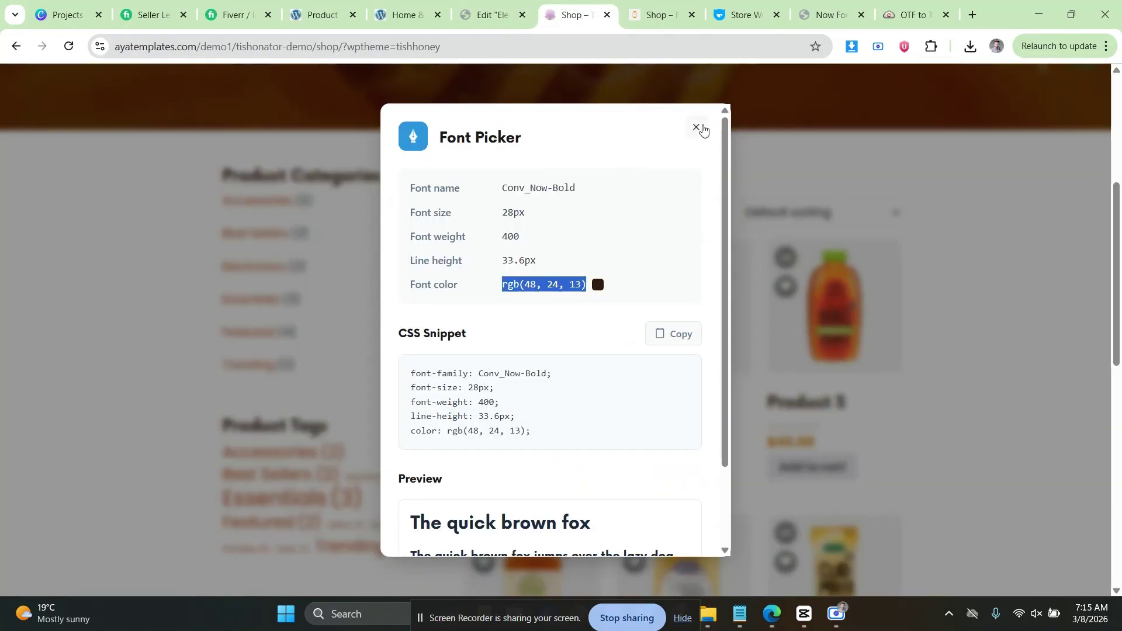
click(697, 128)
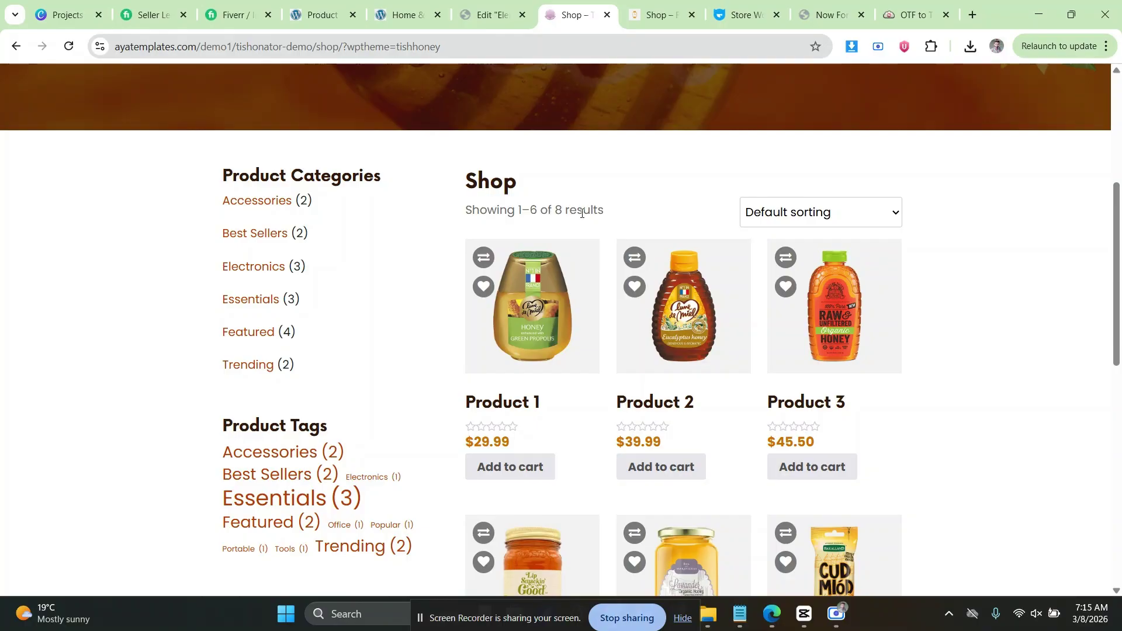
click(758, 218)
click(626, 131)
click(494, 15)
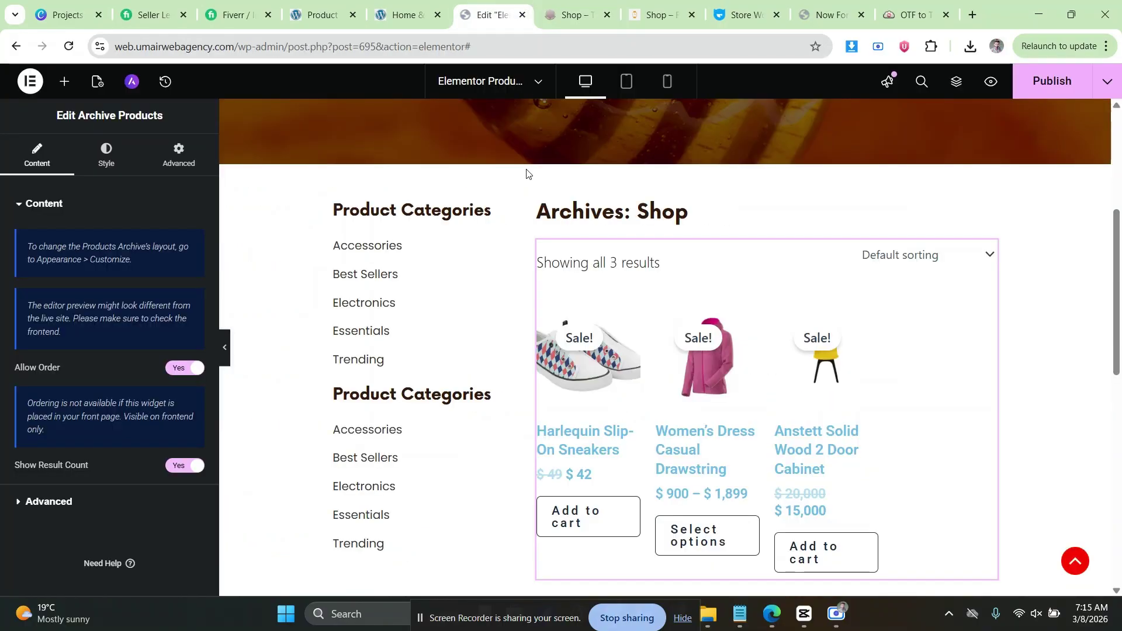
click(893, 247)
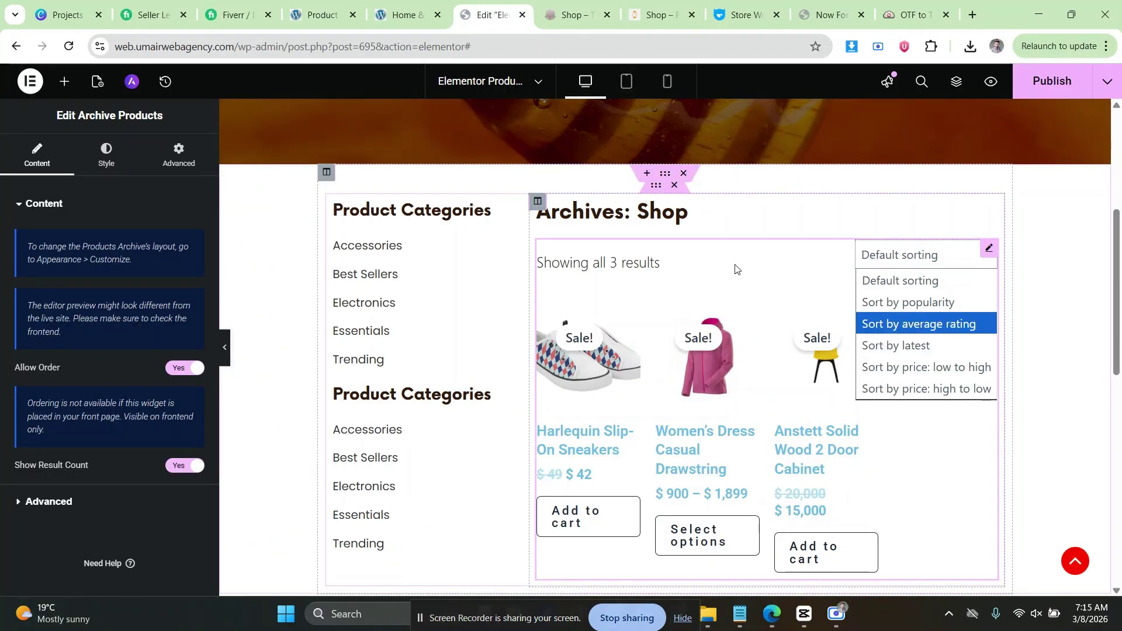
click(619, 258)
scroll(646, 258, down, 1)
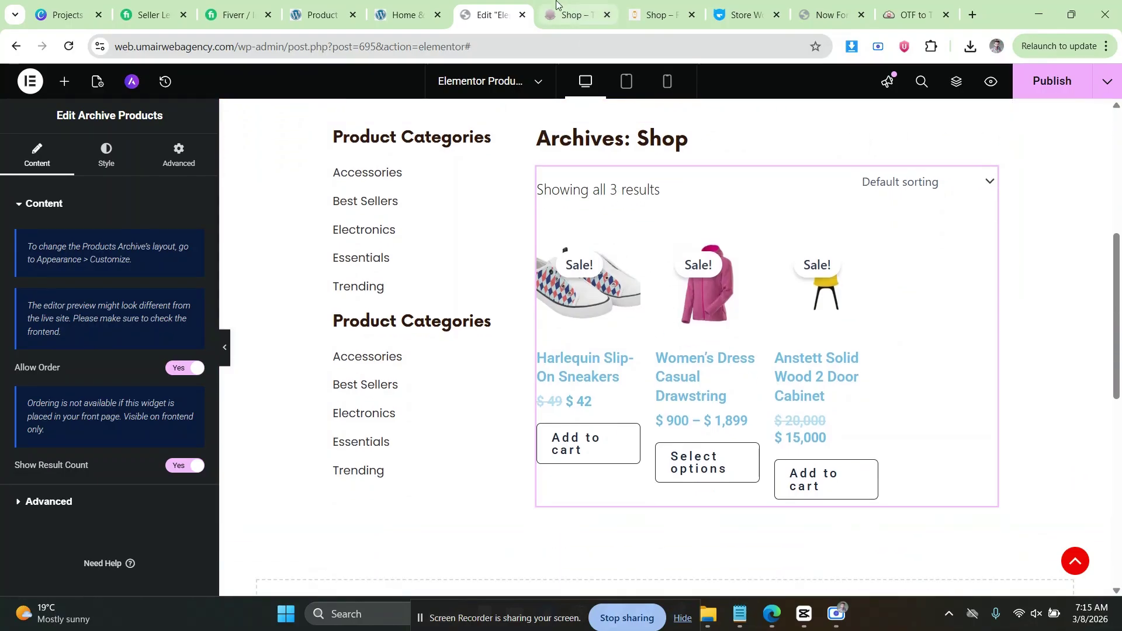
Inspect the font size, weight, line height and color of the Product 1 title on the reference shop page.
click(575, 15)
scroll(462, 261, down, 1)
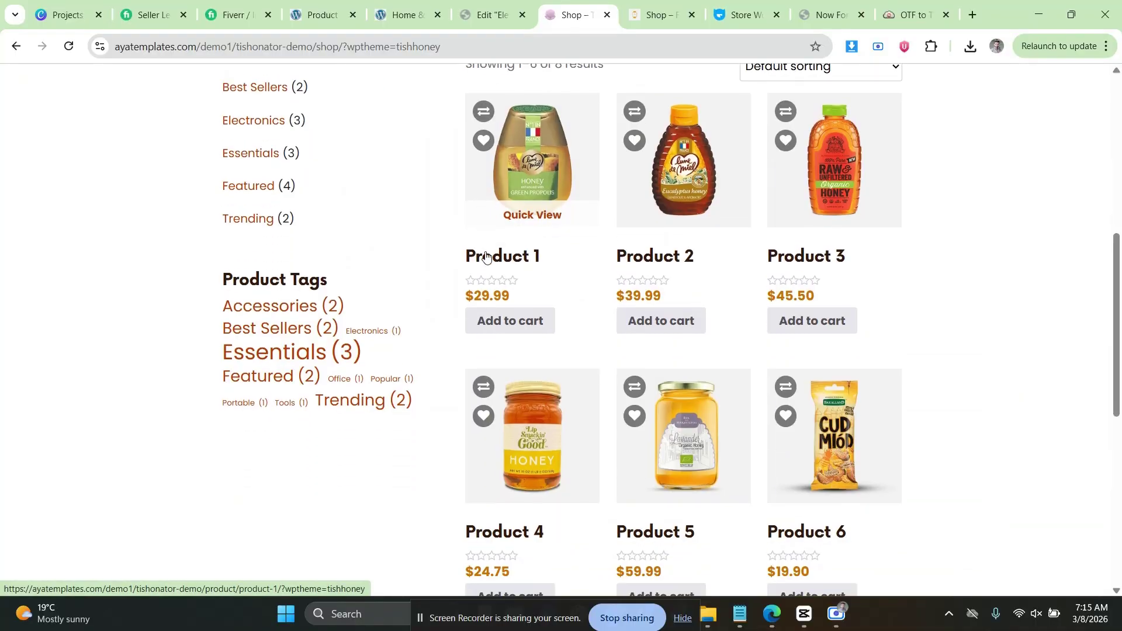
right_click(486, 262)
click(518, 443)
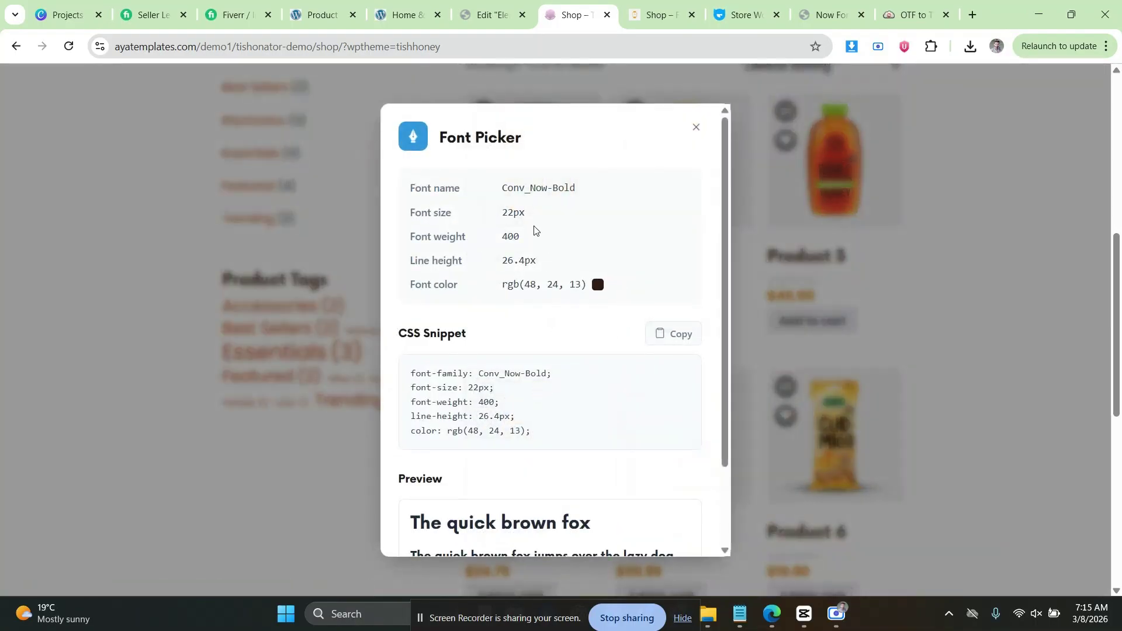
click(488, 15)
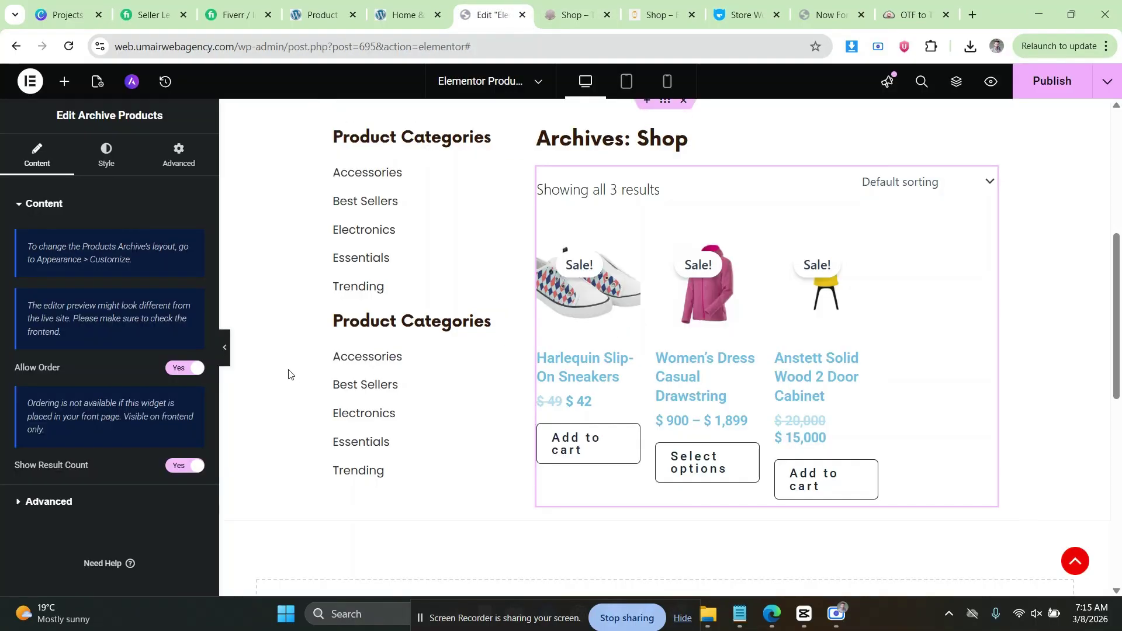
Change the product title color to near-black in the Archive Products style settings.
click(102, 155)
scroll(103, 272, down, 5)
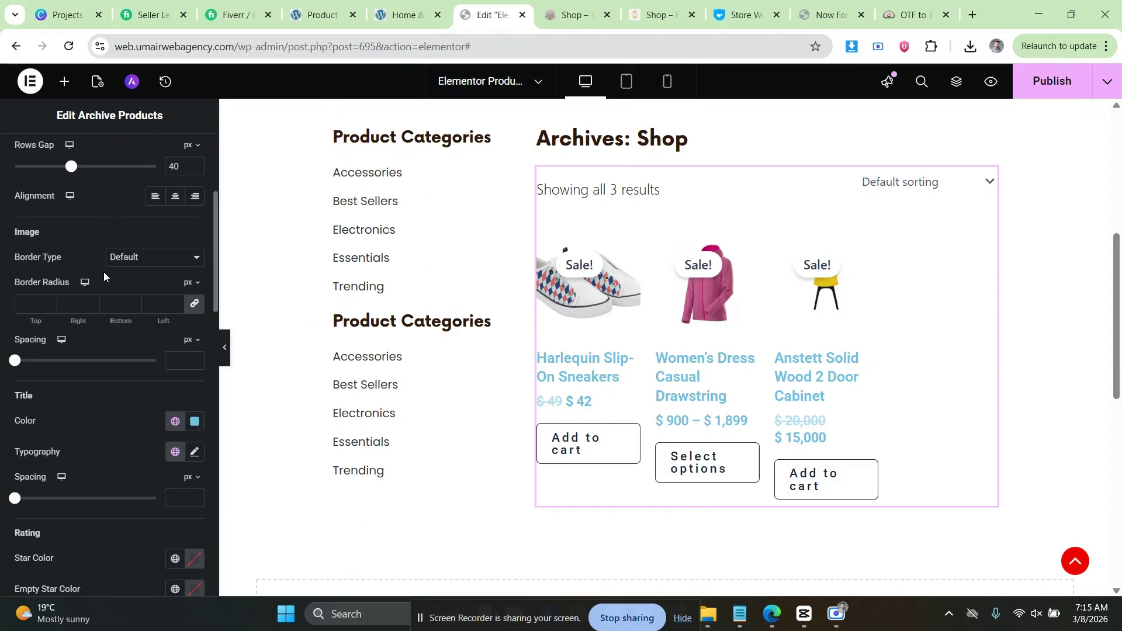
scroll(103, 274, up, 5)
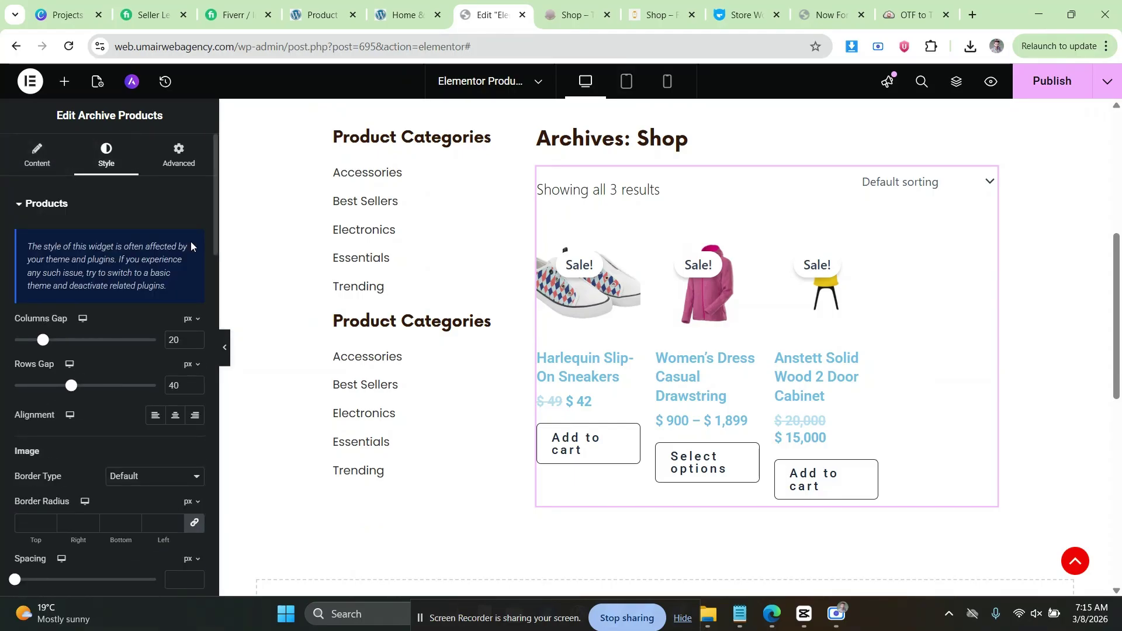
scroll(107, 295, down, 5)
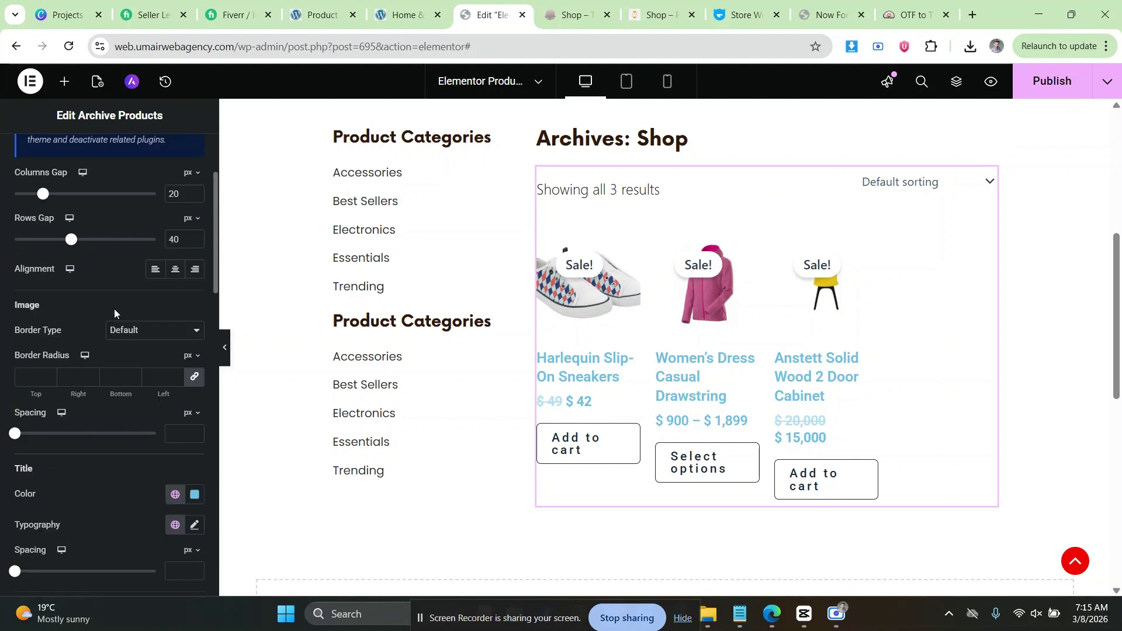
scroll(114, 305, up, 1)
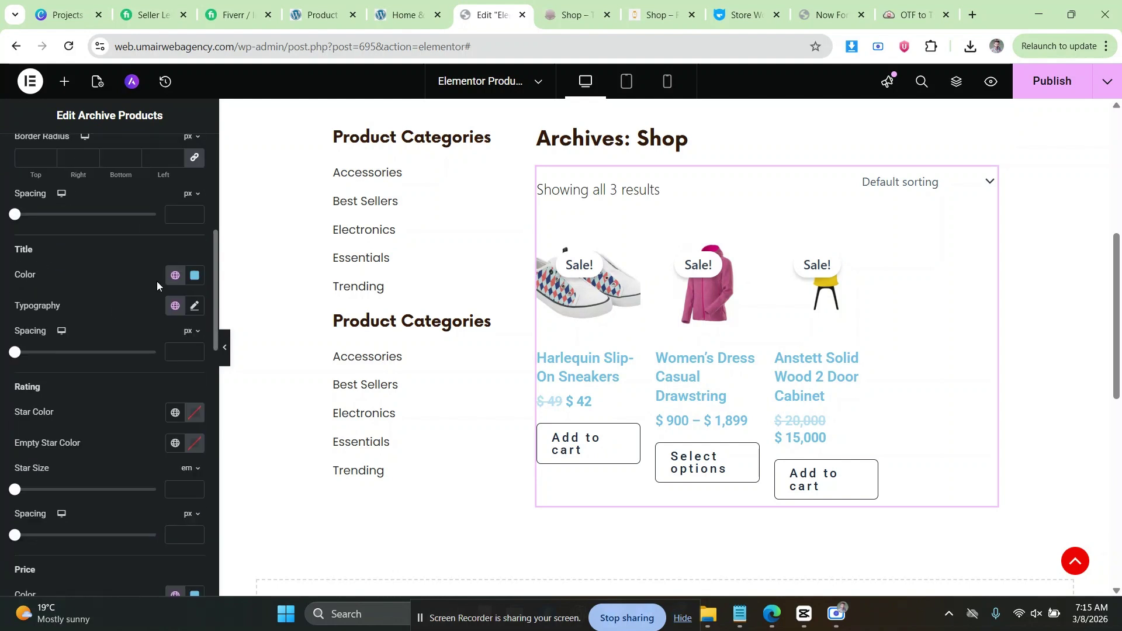
click(194, 274)
drag(125, 404, 83, 422)
click(83, 422)
Set the product title typography to the now bold family, 22 px, weight 500 (Medium).
click(195, 306)
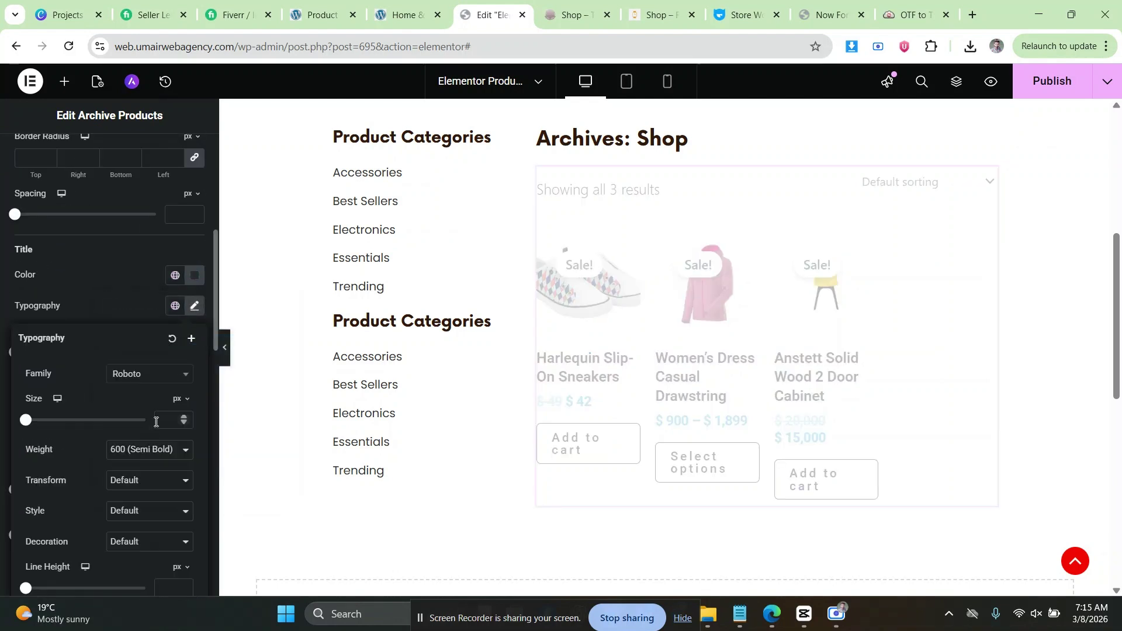
click(153, 375)
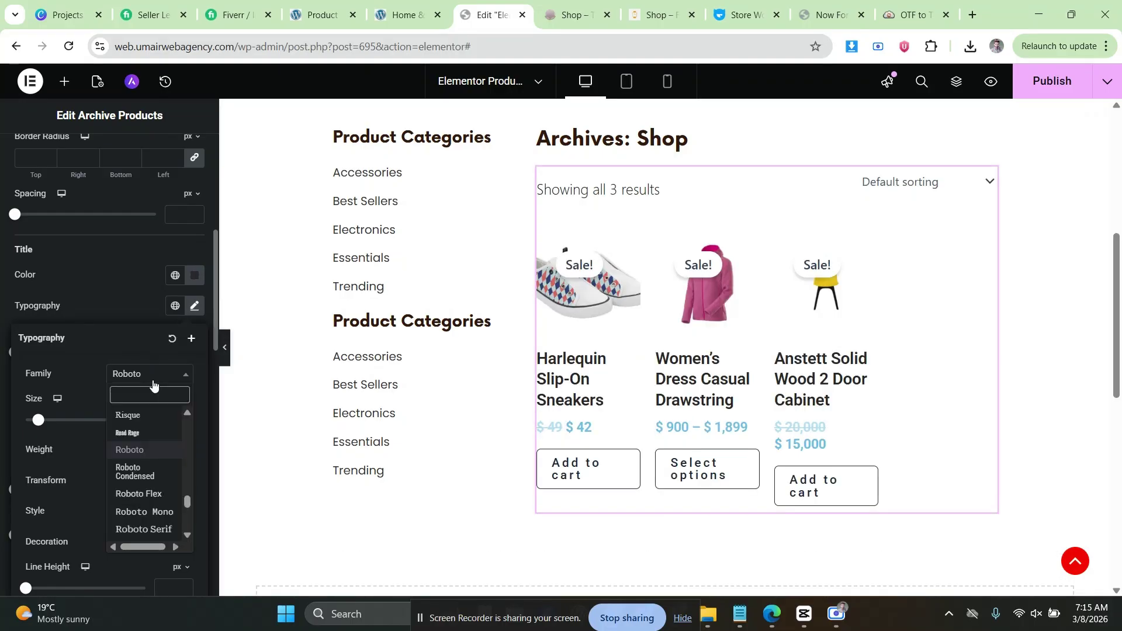
text(no)
click(150, 434)
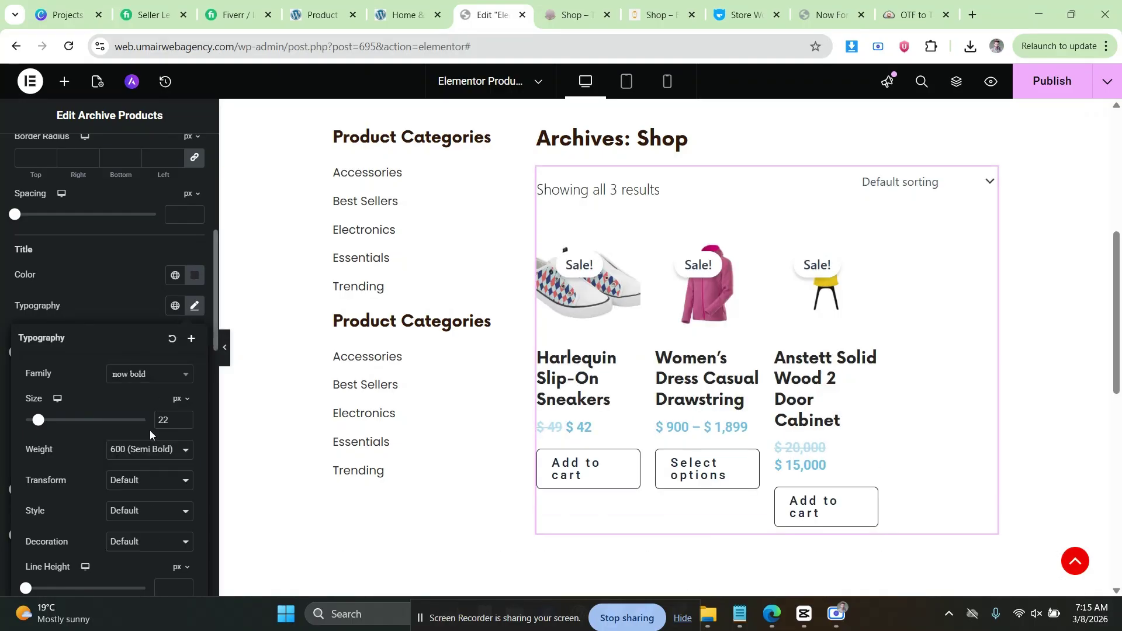
click(149, 450)
click(135, 307)
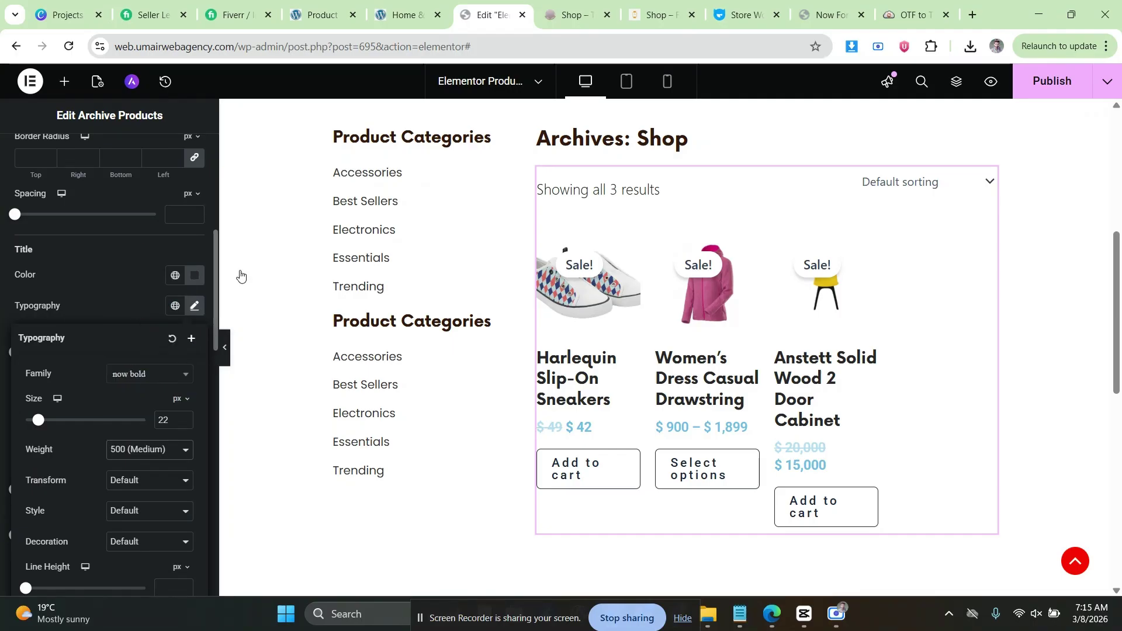
Check the reference title's line height and set a tighter line height for the product titles.
click(567, 16)
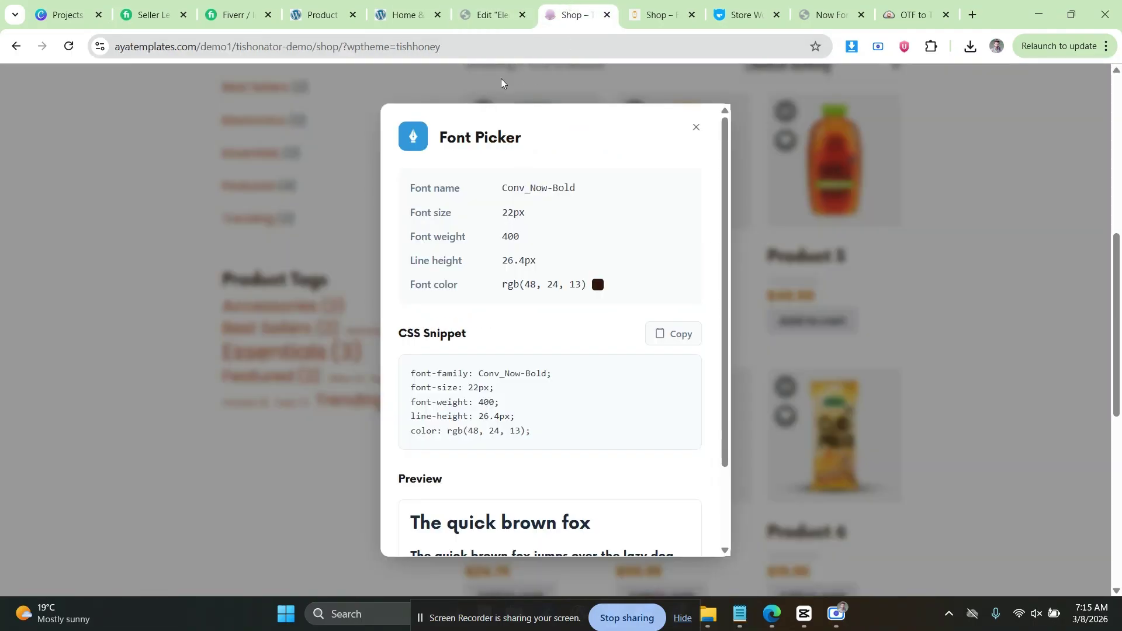
click(488, 15)
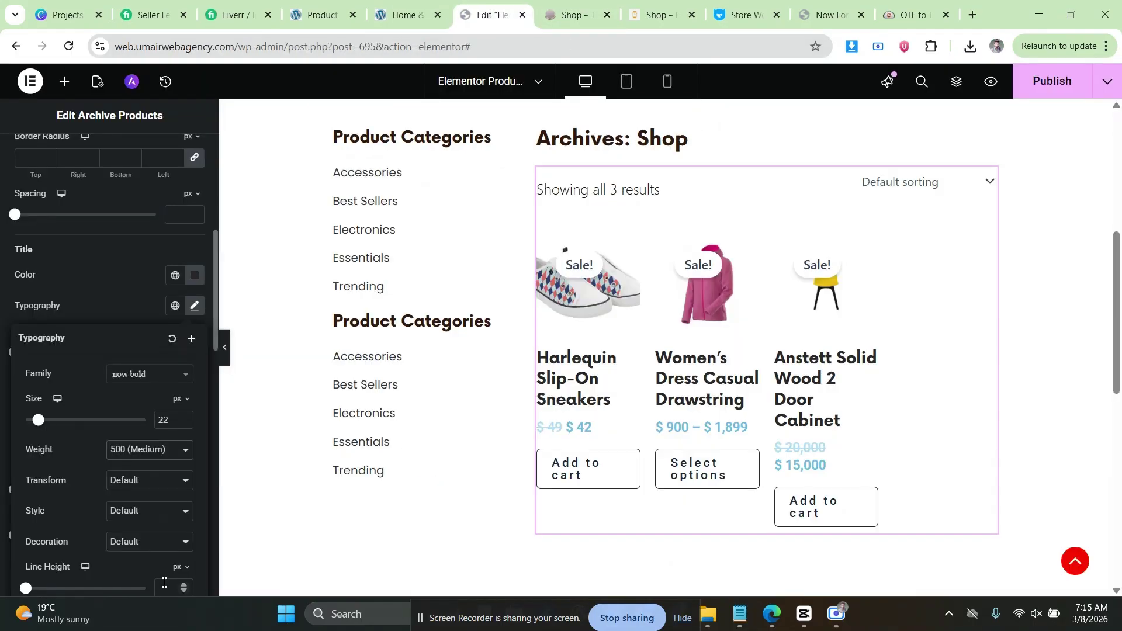
click(4, 472)
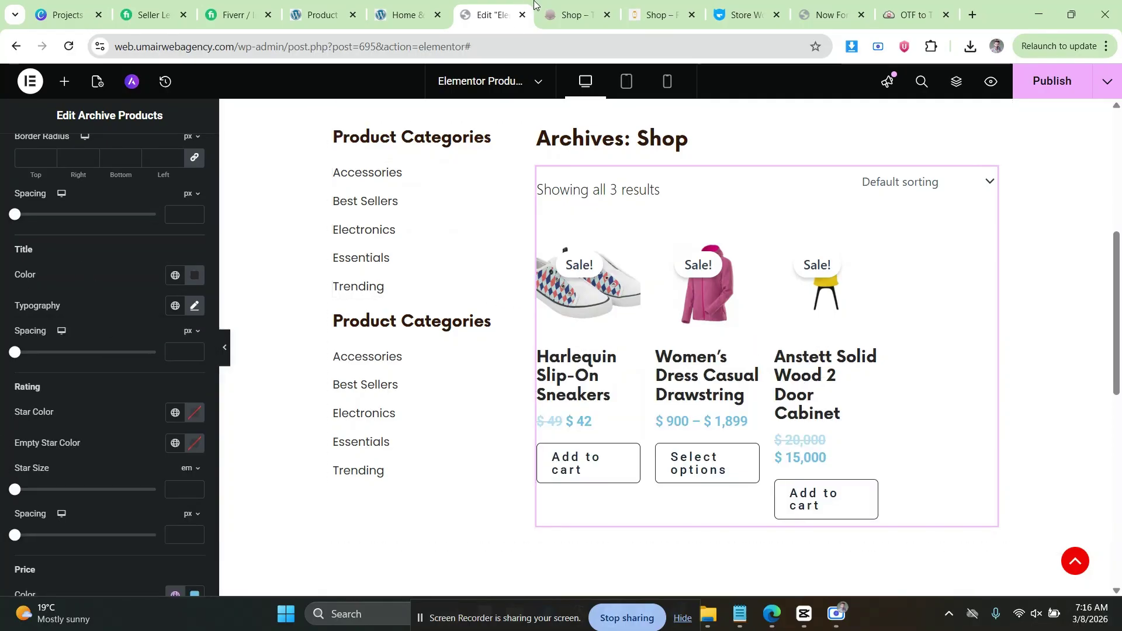
Inspect the Product 1 price font on the reference page and copy its color, rgb(202, 113, 1).
click(567, 16)
click(695, 131)
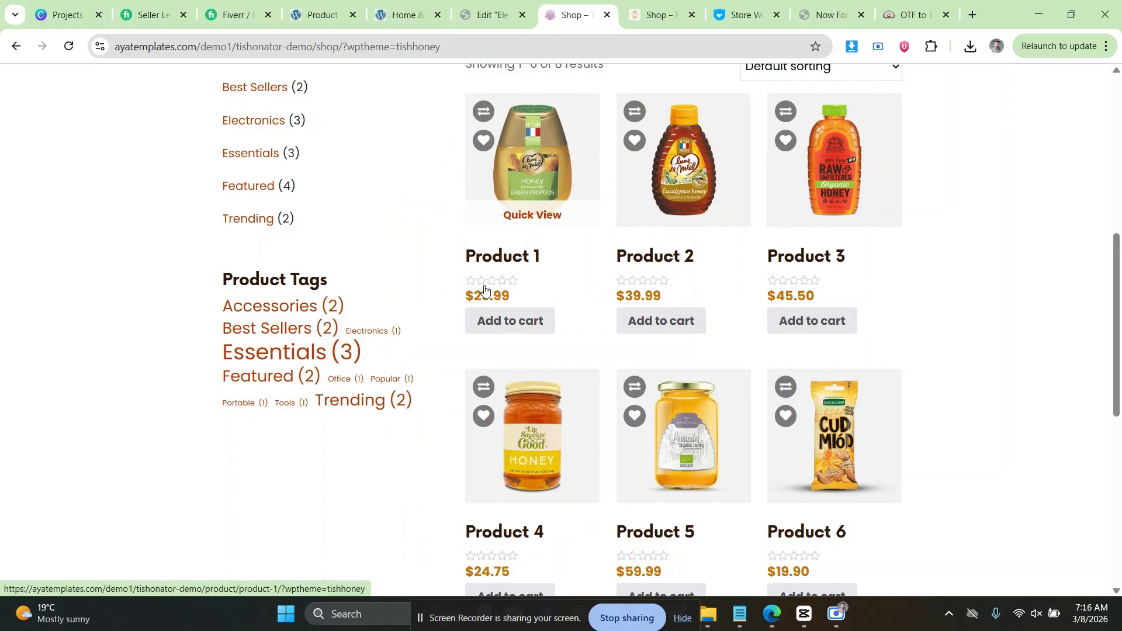
right_click(487, 292)
click(518, 479)
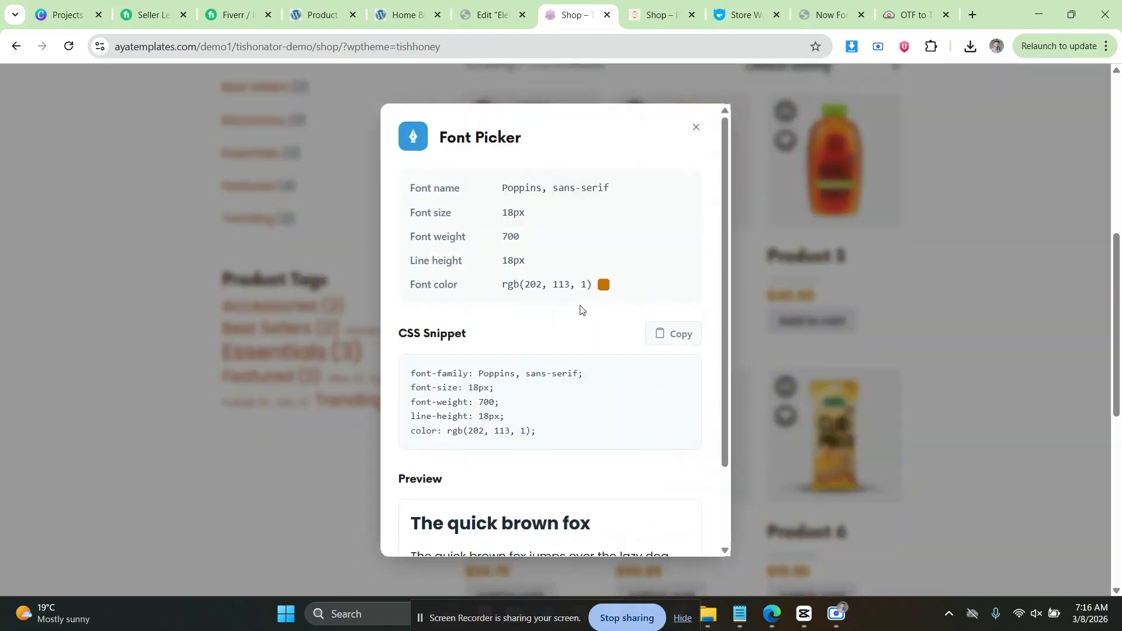
drag(591, 285, 525, 296)
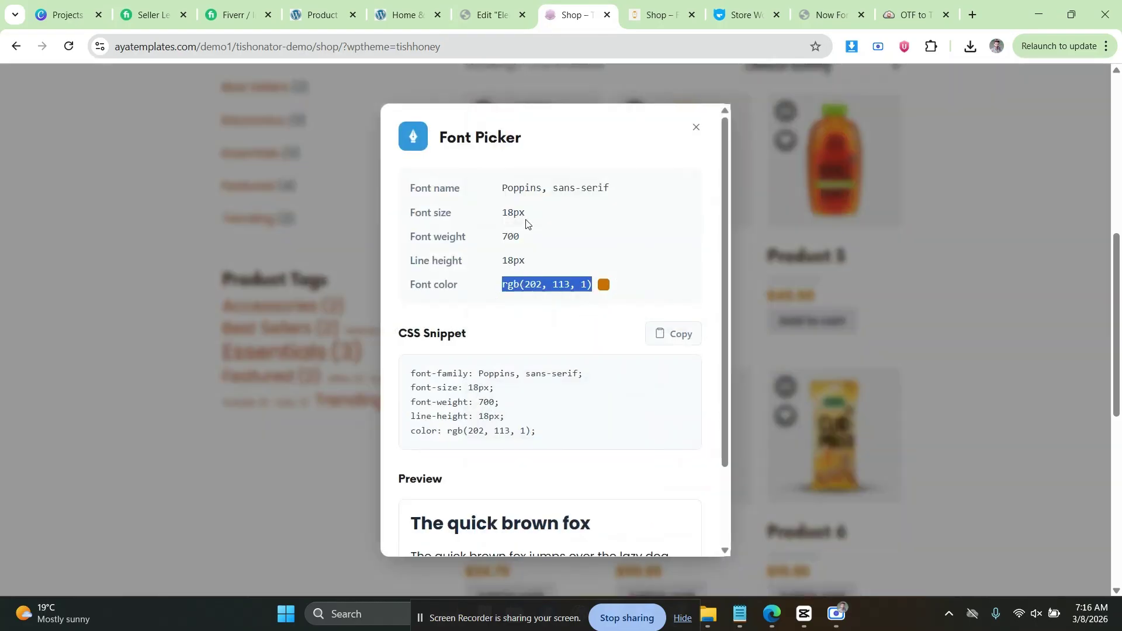
Set the rating star color of the Archive Products widget to black, #020101.
click(489, 14)
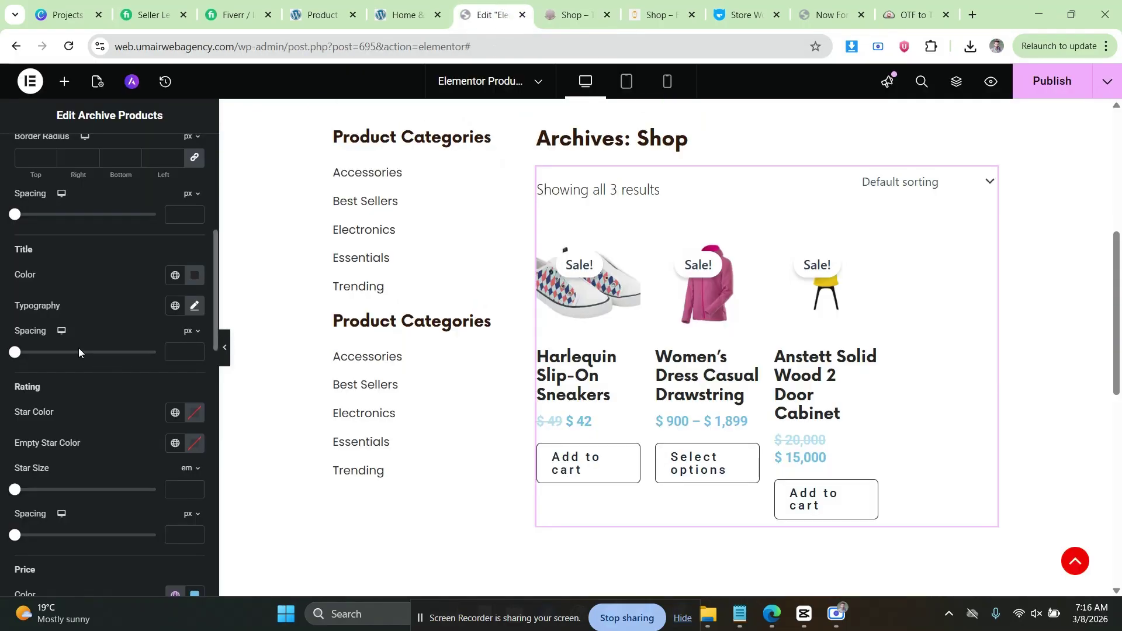
scroll(100, 341, down, 2)
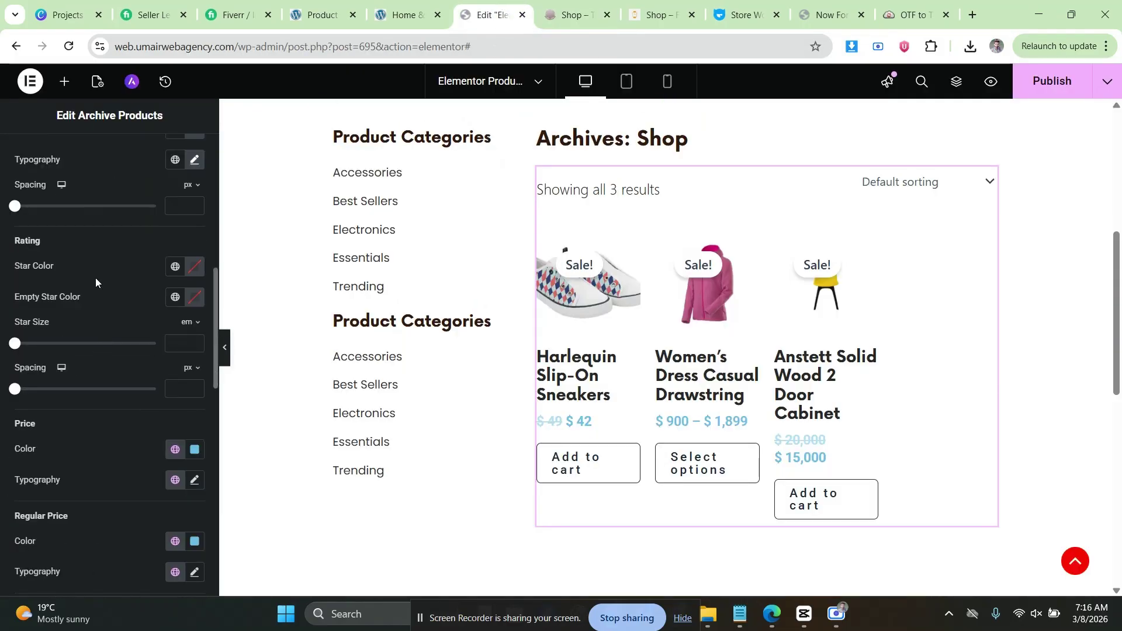
scroll(99, 275, down, 1)
click(194, 194)
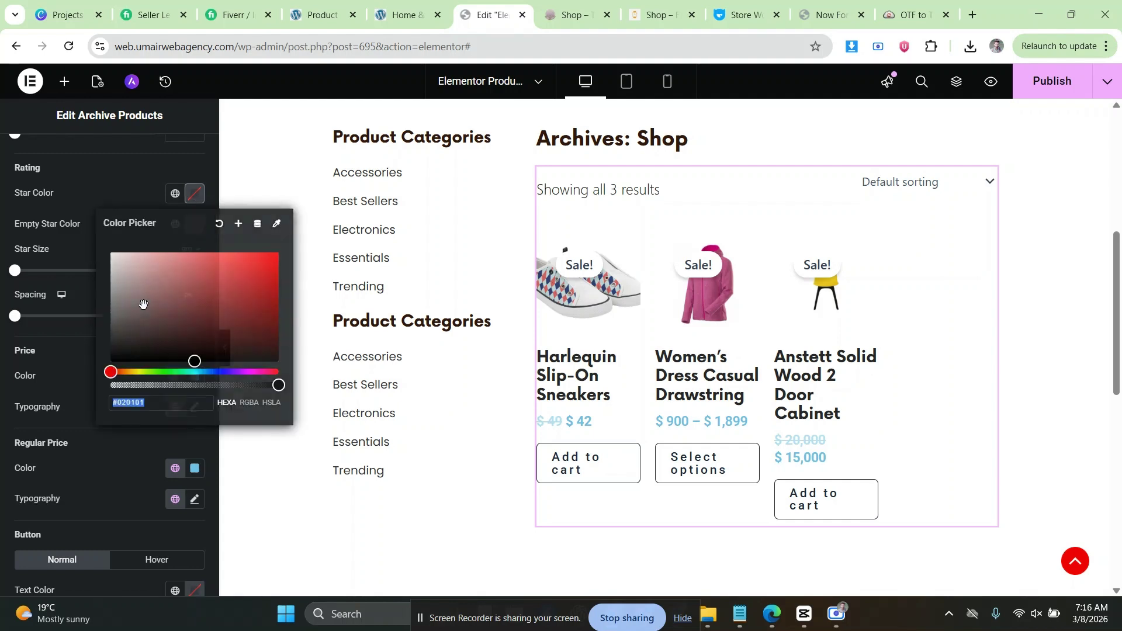
click(193, 372)
click(582, 412)
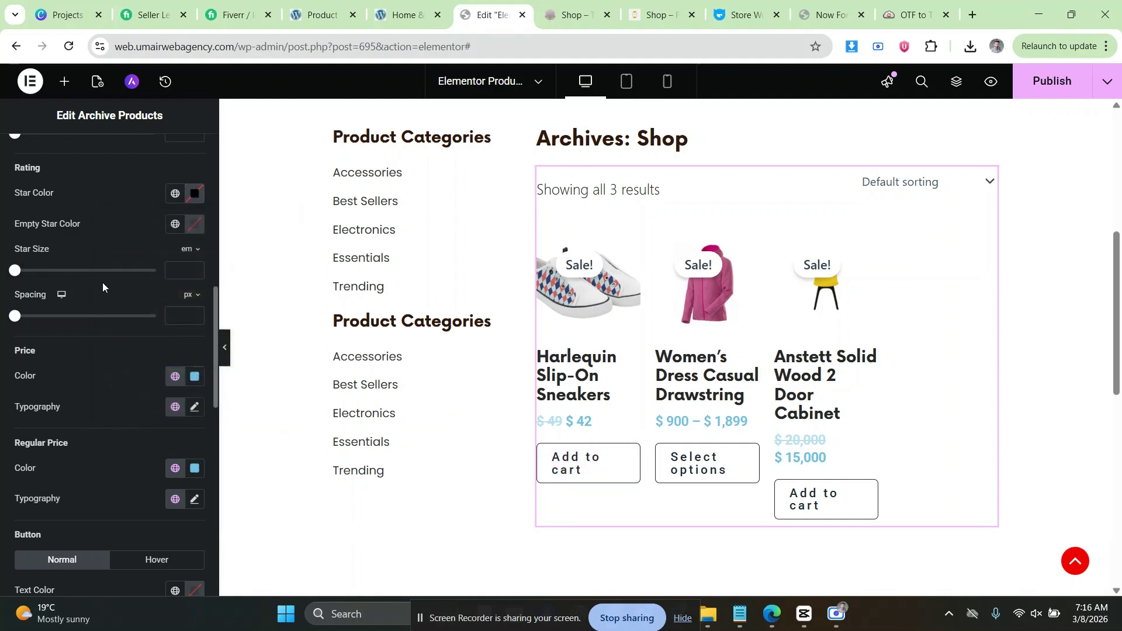
Set both the Price and Regular Price colors to rgb(202, 113, 1).
scroll(103, 282, down, 2)
click(190, 234)
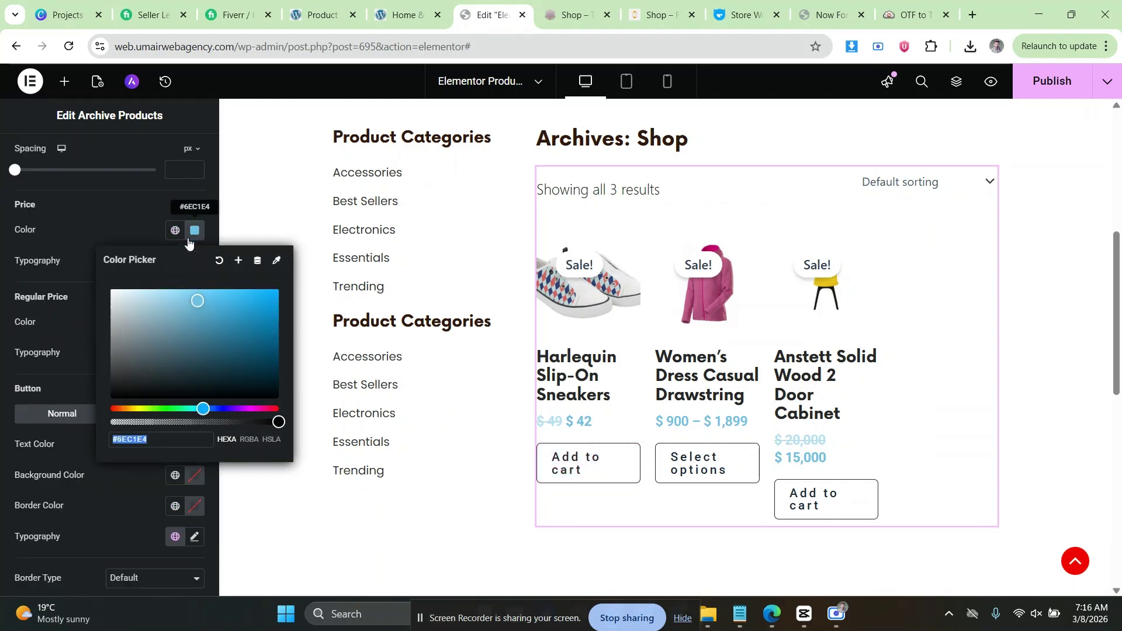
click(1, 253)
click(194, 231)
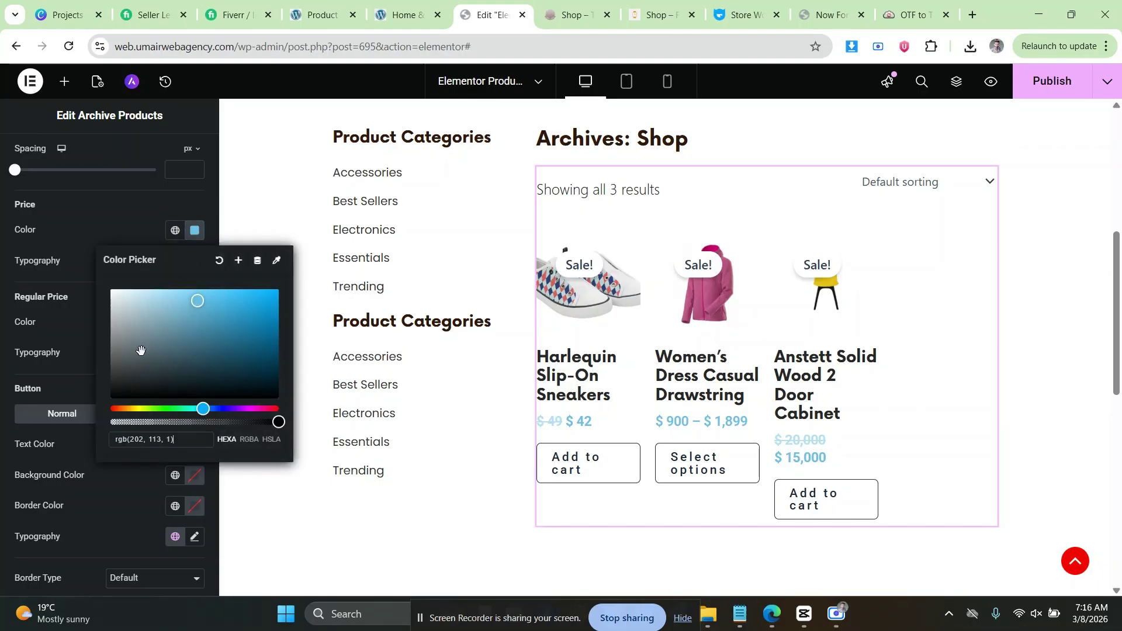
key(Return)
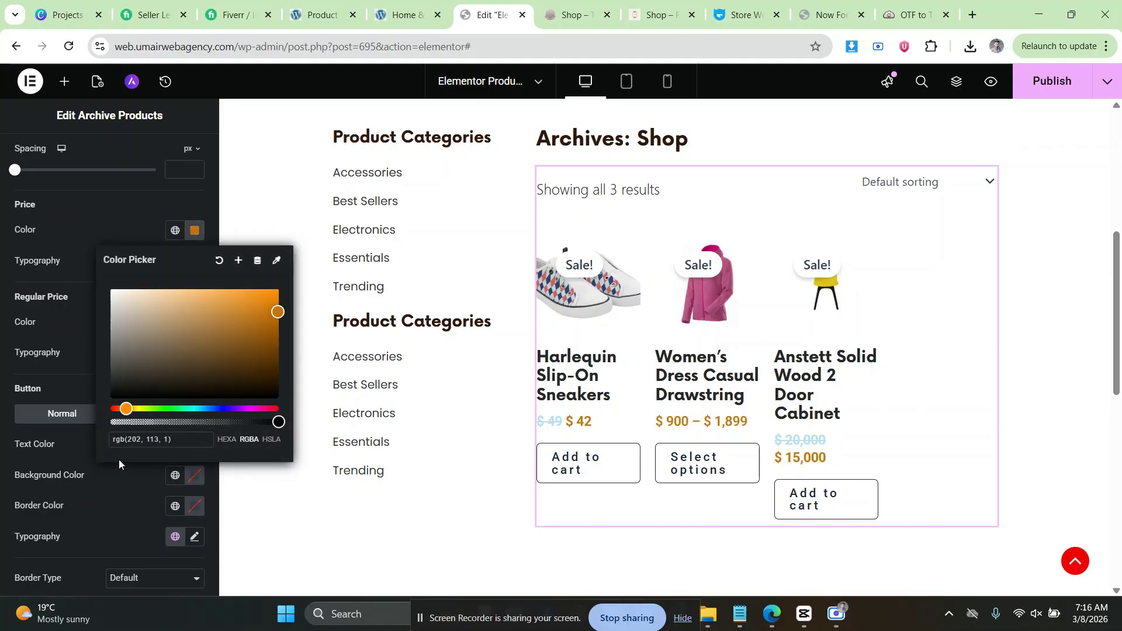
click(195, 322)
text(rgb(202, 113, 1))
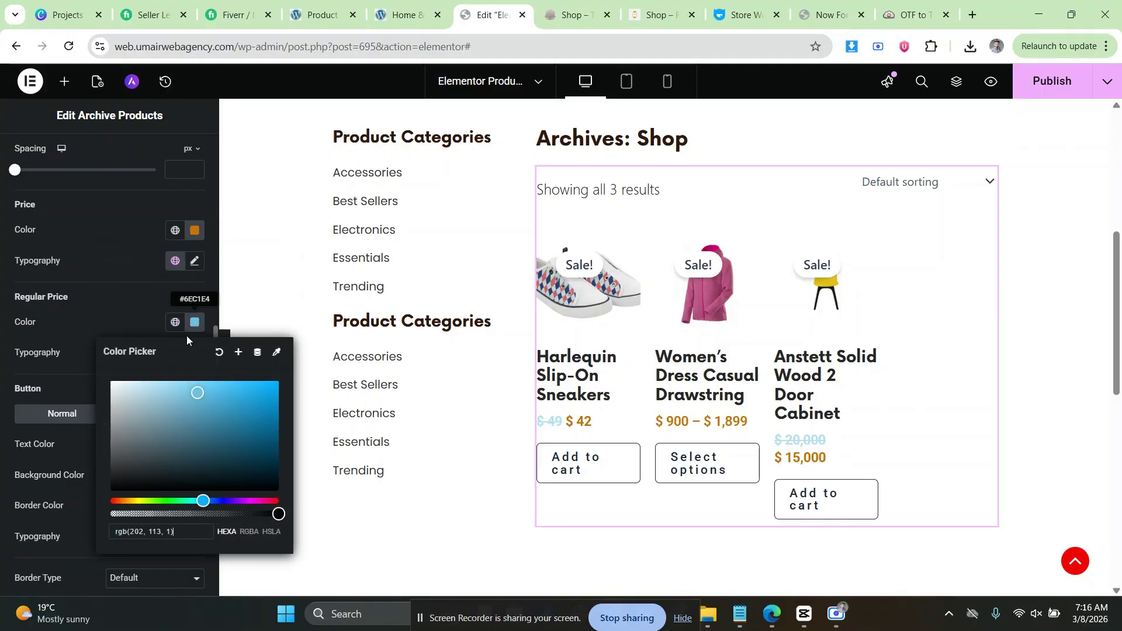
key(Return)
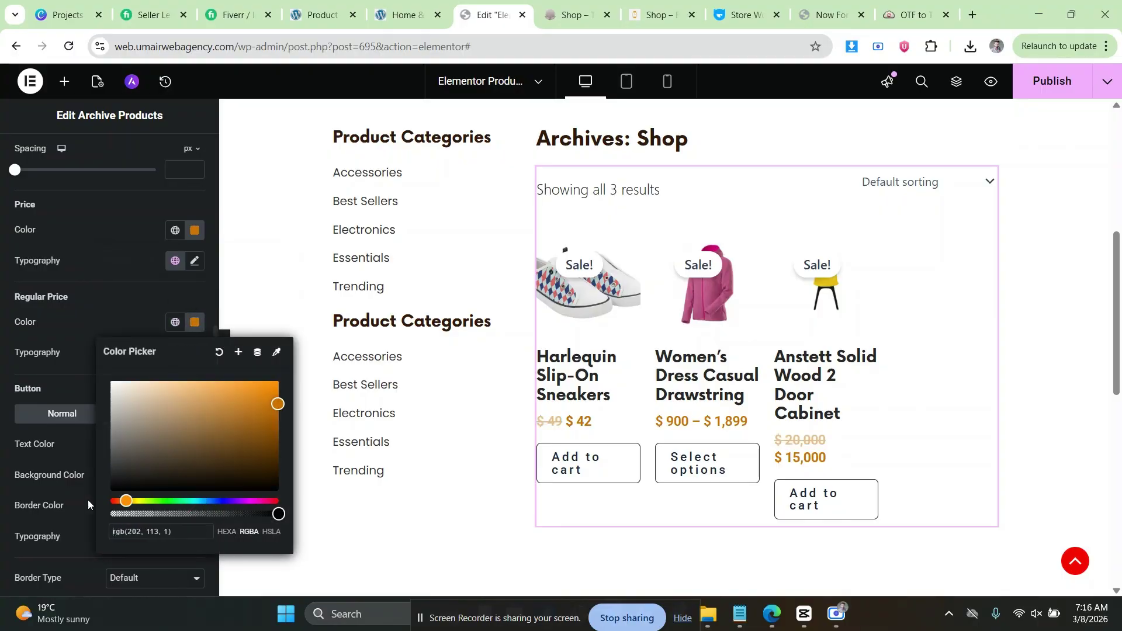
Set the Price typography to Poppins, 18 px, weight 700 (Bold), checking the values against the reference page.
click(195, 353)
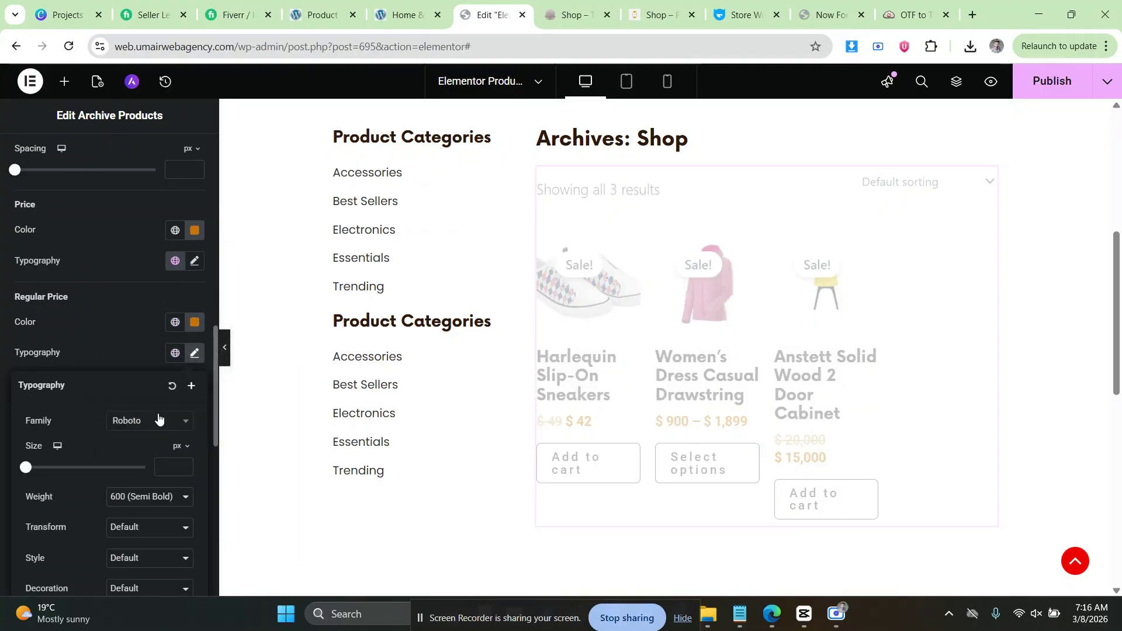
click(194, 260)
click(159, 329)
text(popp)
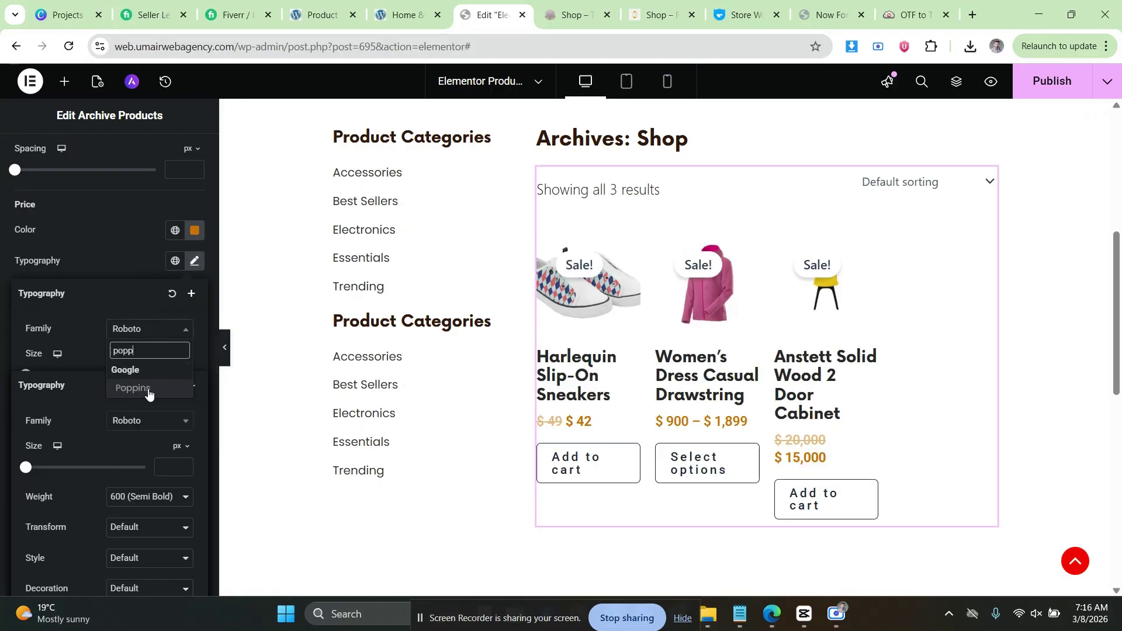
click(149, 390)
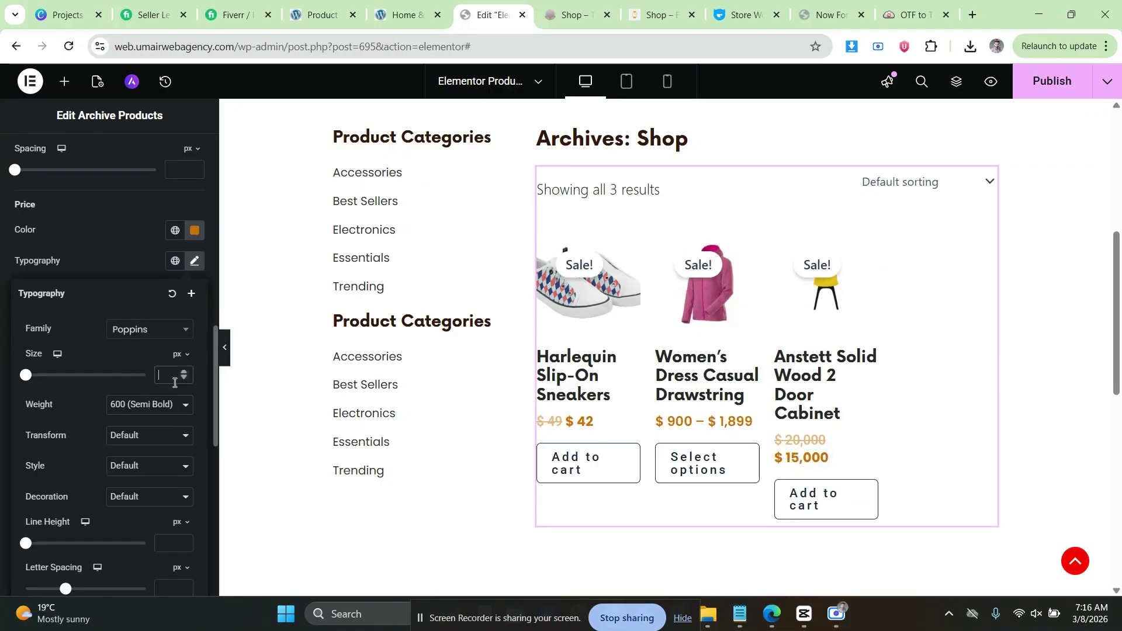
text(18)
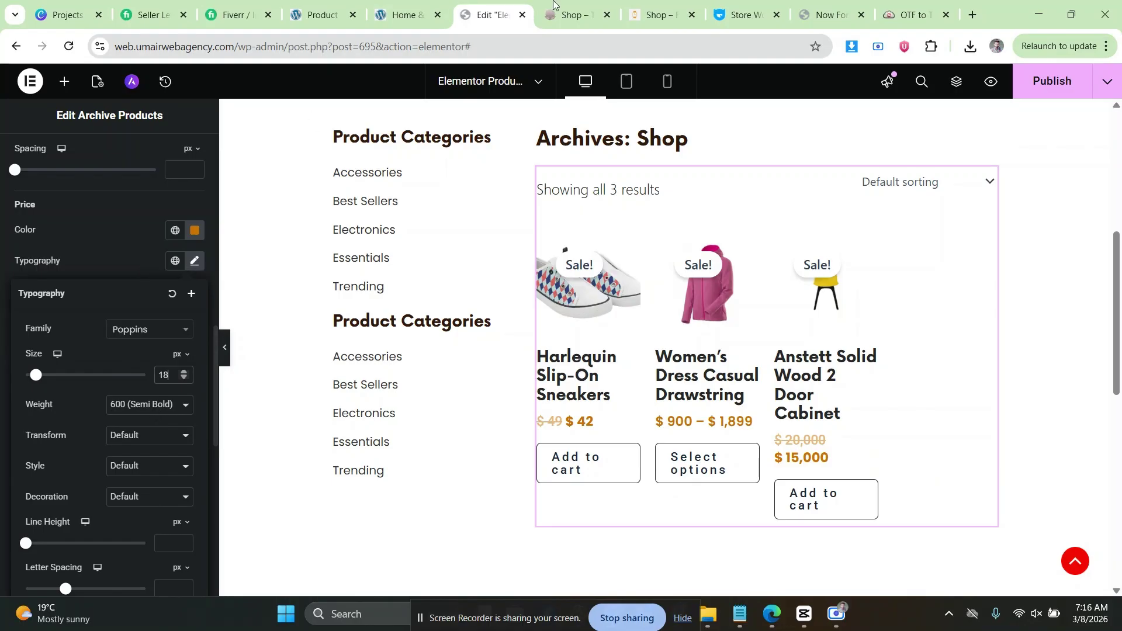
click(570, 15)
click(519, 5)
click(149, 404)
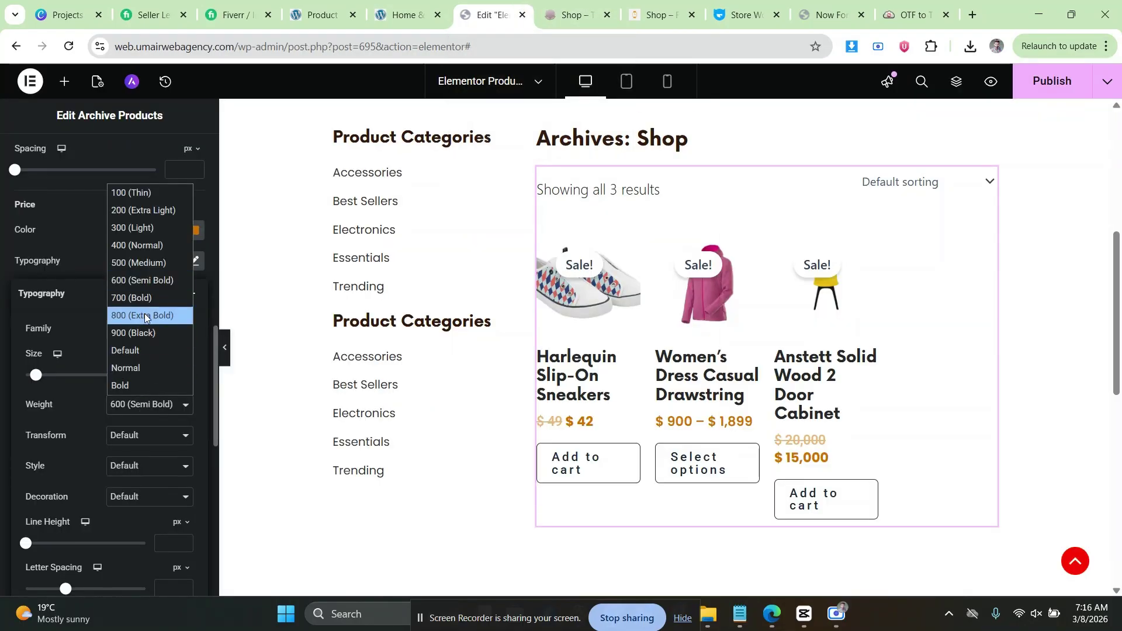
click(143, 299)
click(115, 239)
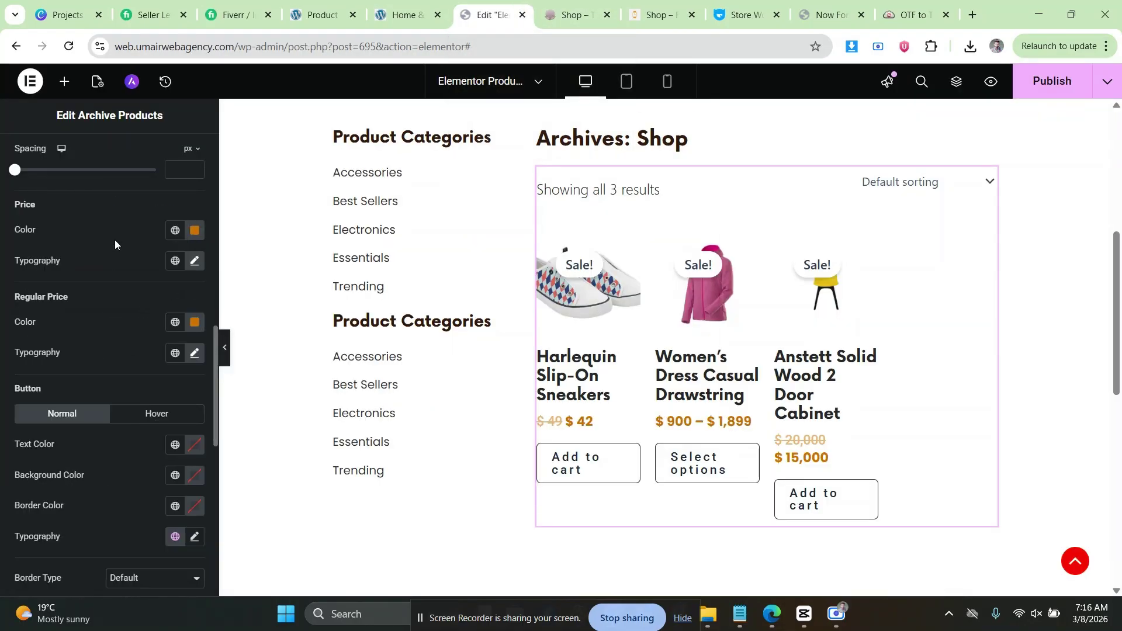
Close the price font details on the reference page and review its product cards and Add to cart buttons.
click(555, 4)
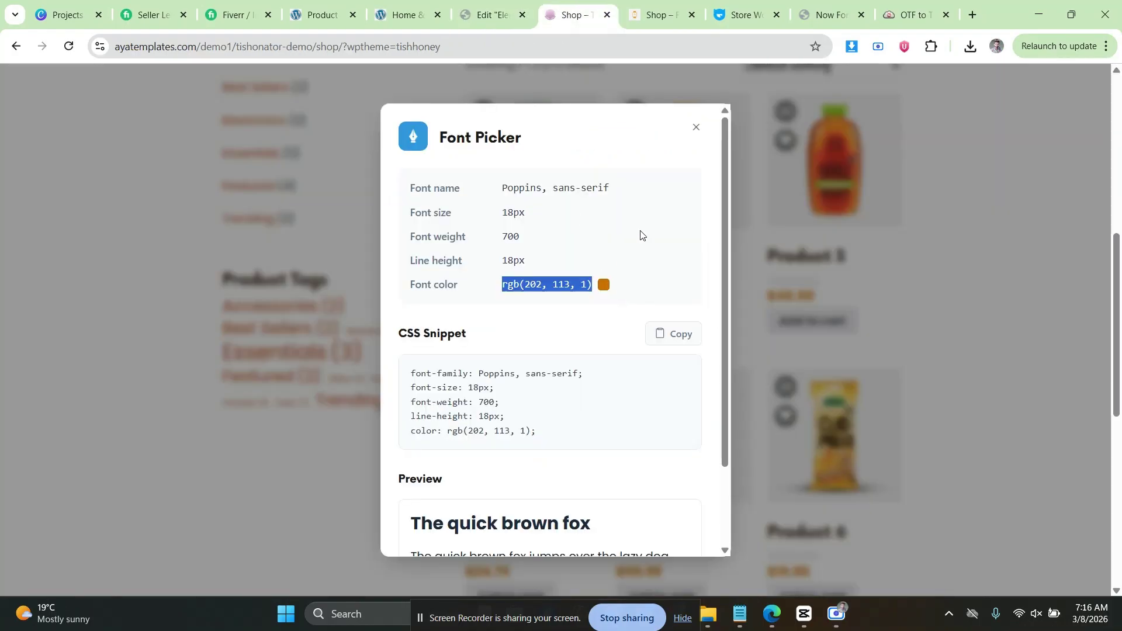
click(696, 126)
scroll(468, 323, down, 2)
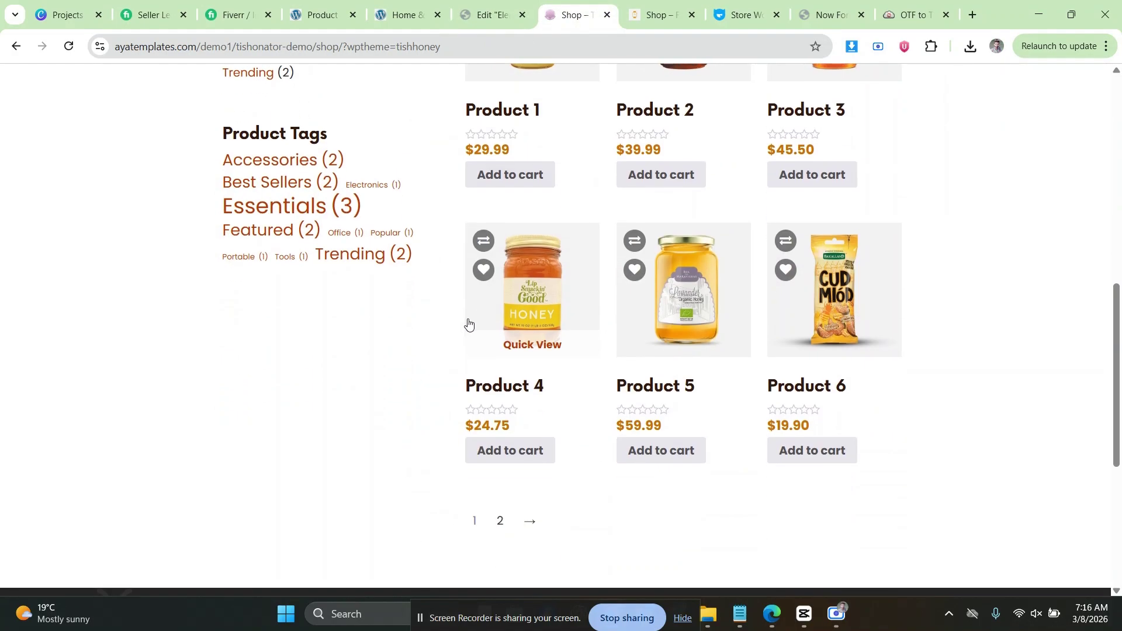
scroll(459, 318, up, 1)
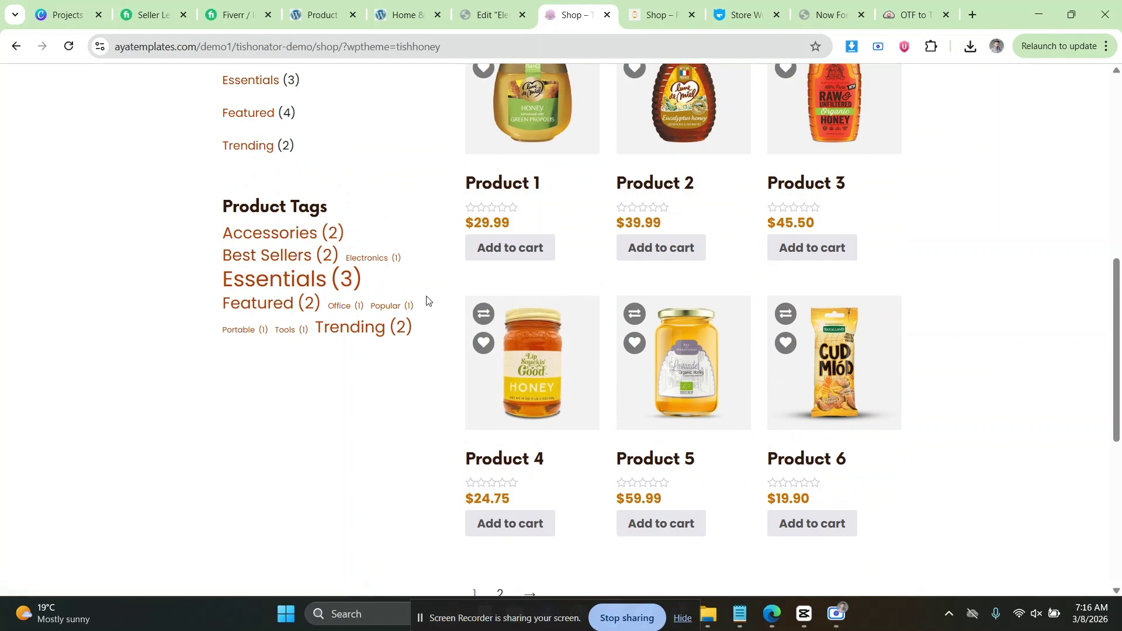
Compare the product card buttons in the template with the Add to cart buttons on the reference shop page.
click(491, 15)
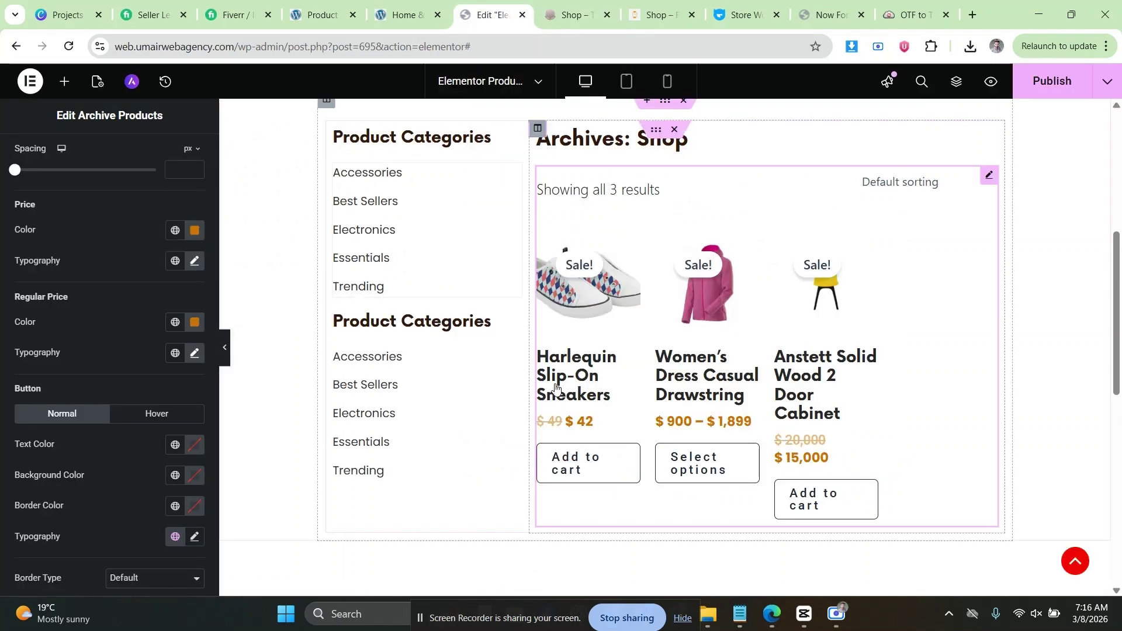
click(562, 7)
scroll(508, 372, down, 2)
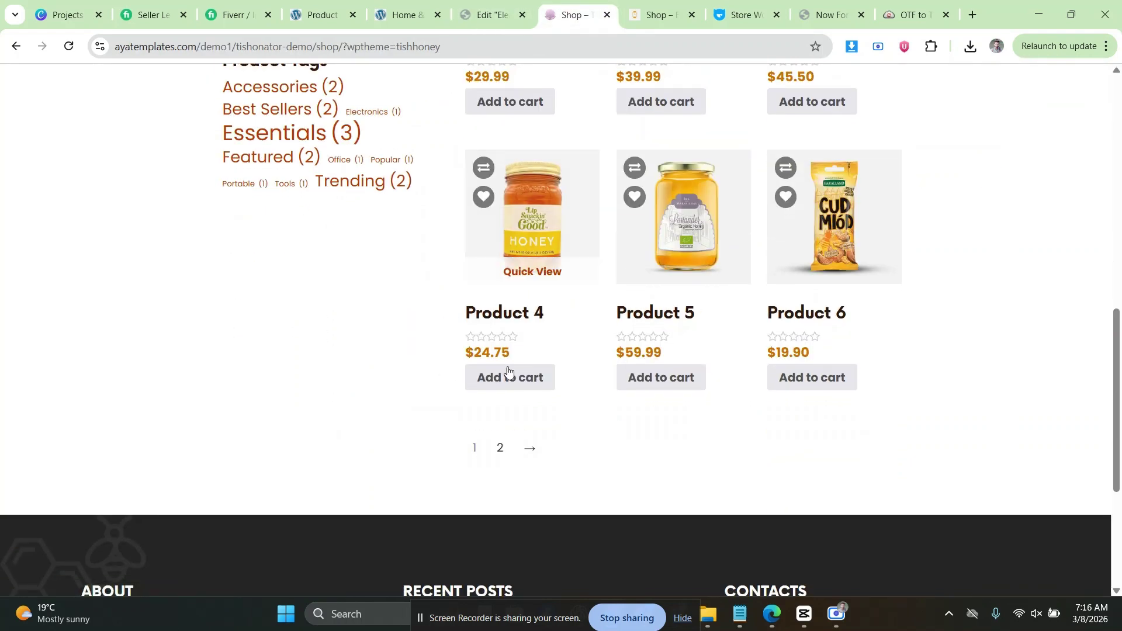
scroll(508, 371, up, 2)
key(ctrl+shift+Tab)
scroll(488, 311, down, 2)
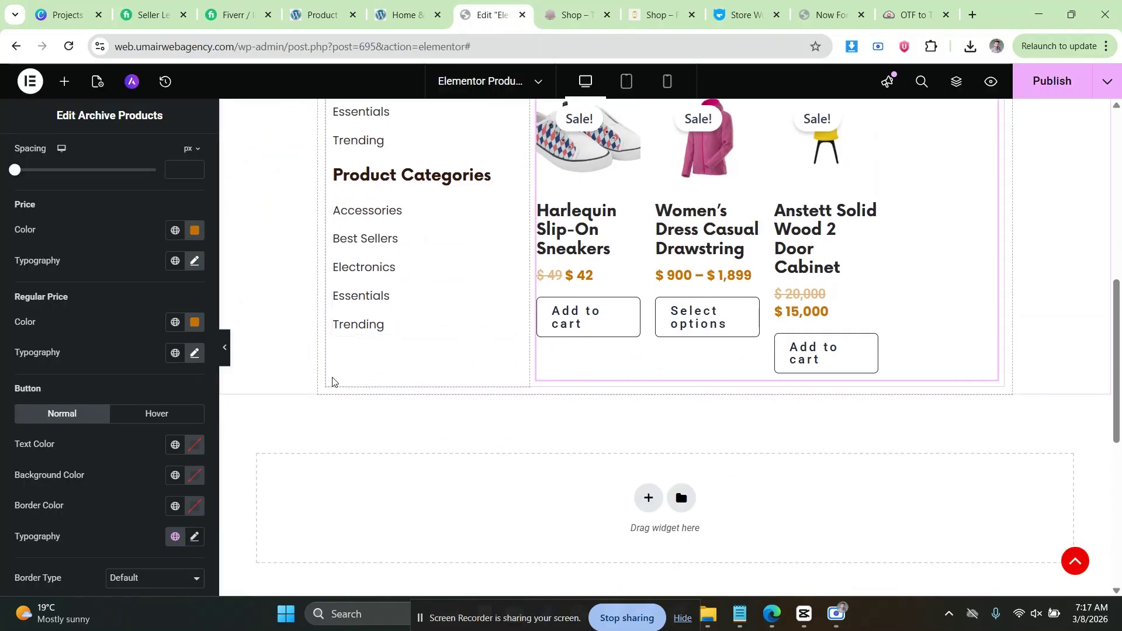
Open the font details of Product 1's Add to cart button on the reference shop page.
key(ctrl+Tab)
key(ctrl+a)
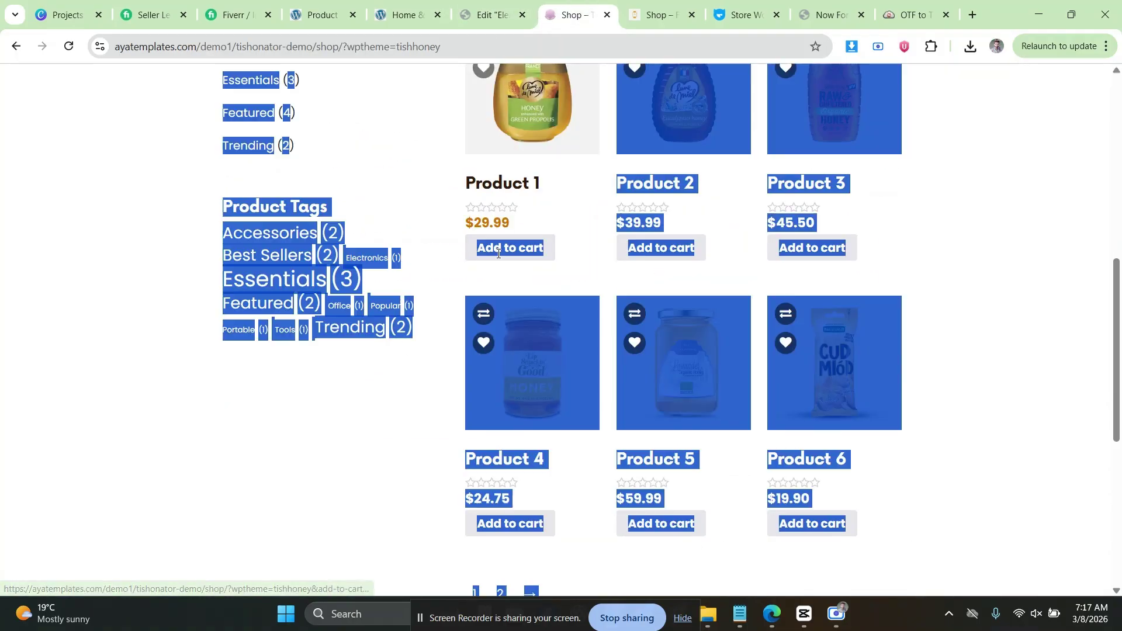
click(550, 253)
right_click(524, 251)
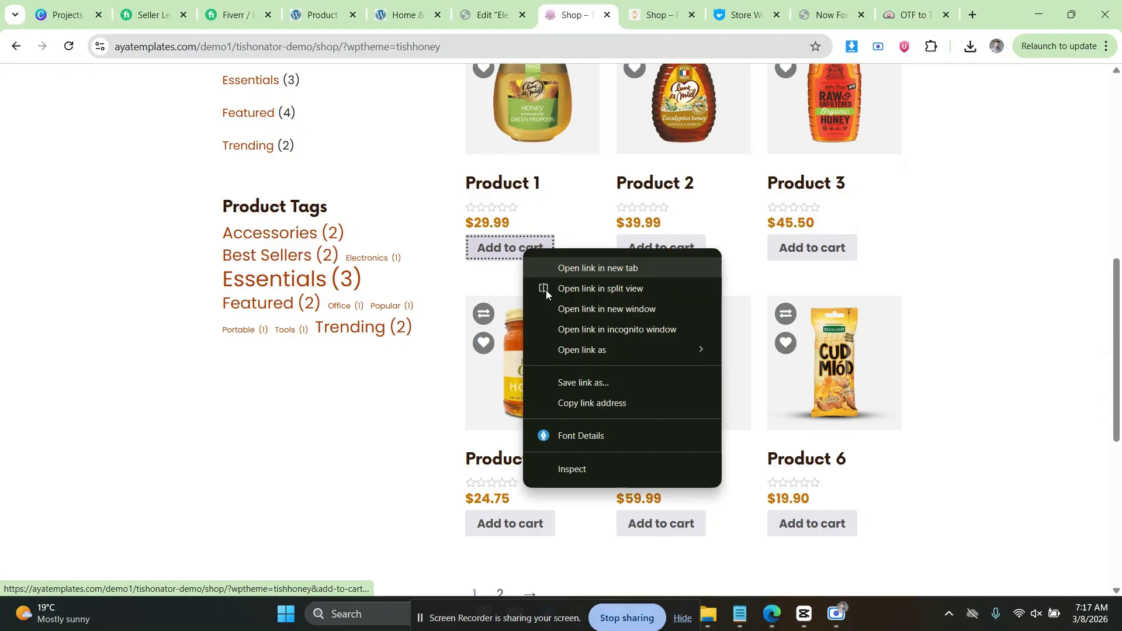
click(570, 437)
Set the Archive Products button typography to Poppins, 16 px, weight 700 (Bold), with a 16 px line height.
click(514, 17)
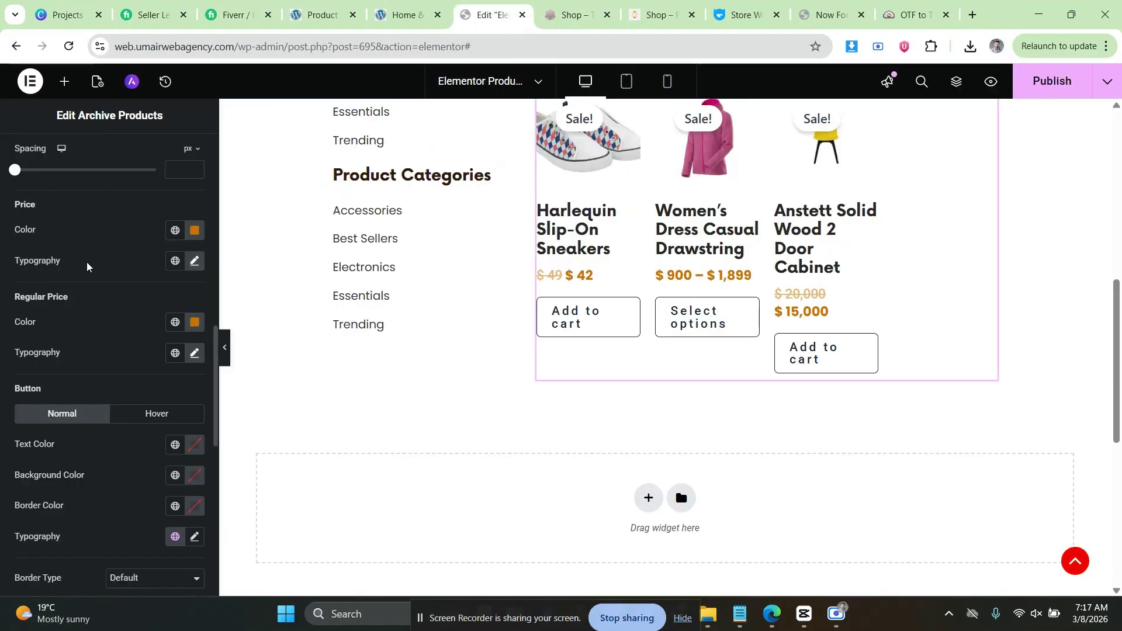
scroll(100, 324, down, 3)
click(195, 317)
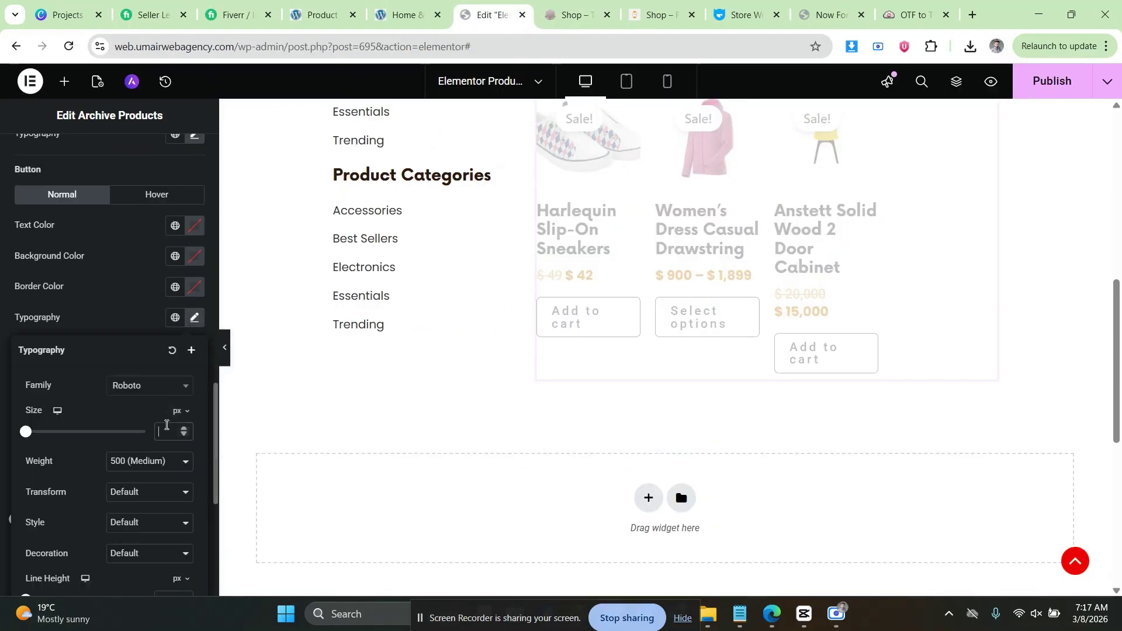
click(141, 463)
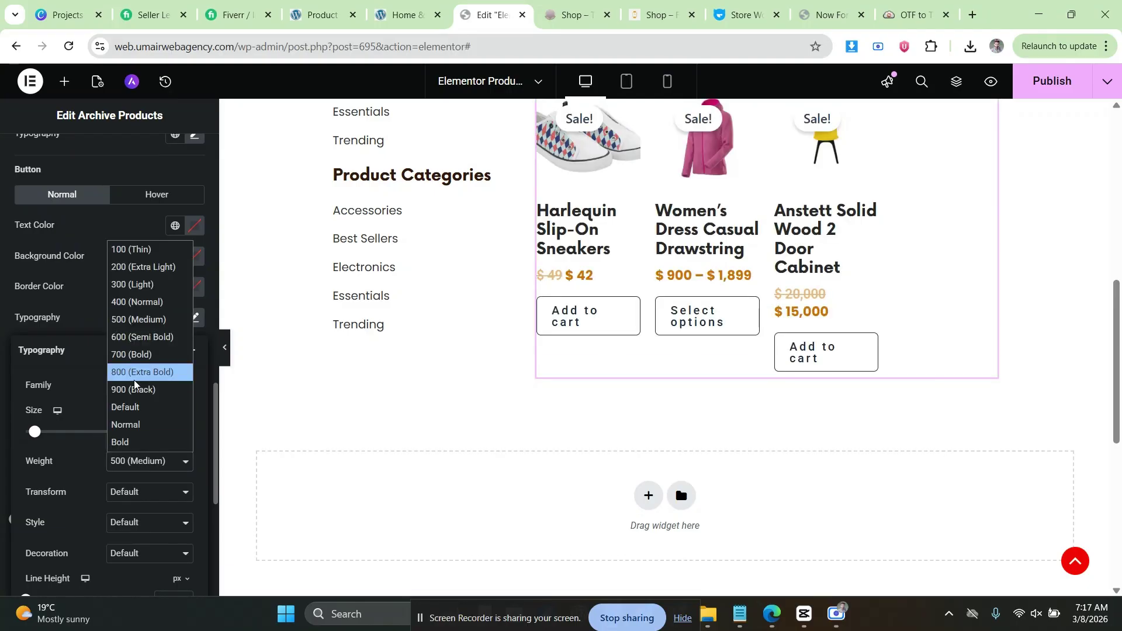
click(136, 356)
scroll(146, 527, down, 3)
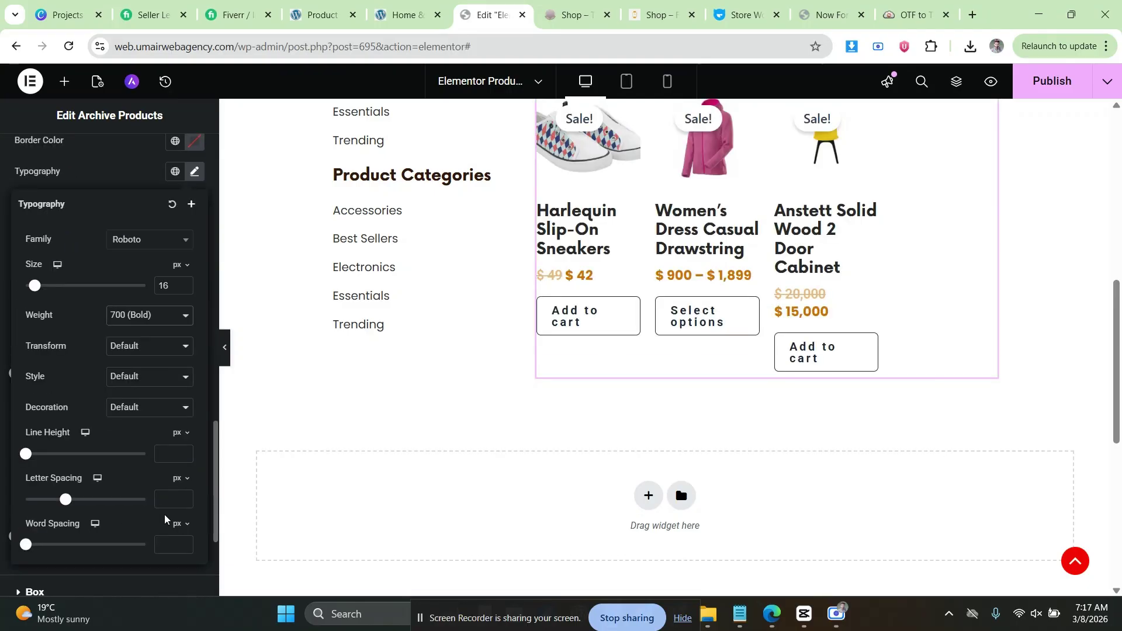
scroll(142, 390, up, 3)
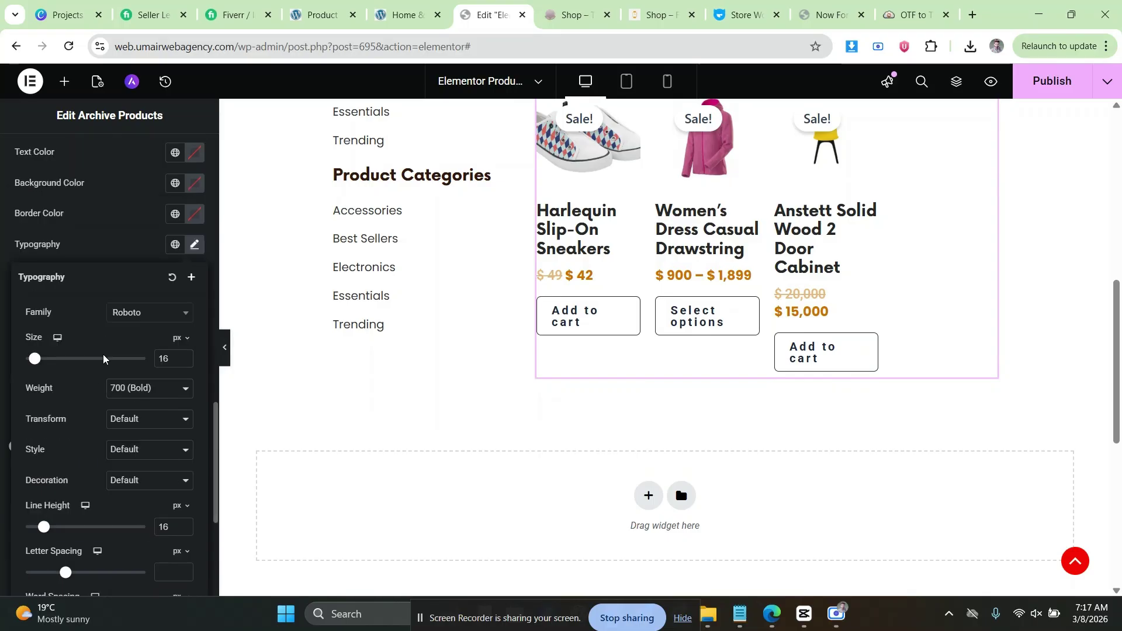
click(142, 390)
text(popp)
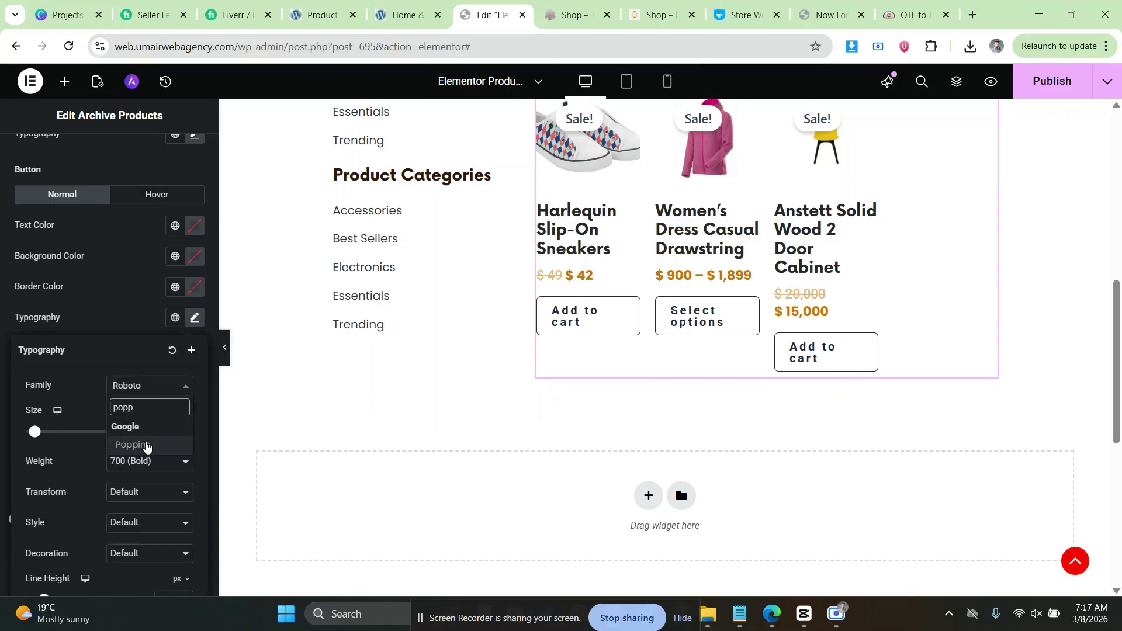
click(135, 444)
Recheck the reference button's font details and set the letter spacing of the Archive Products buttons to 0 px.
click(589, 4)
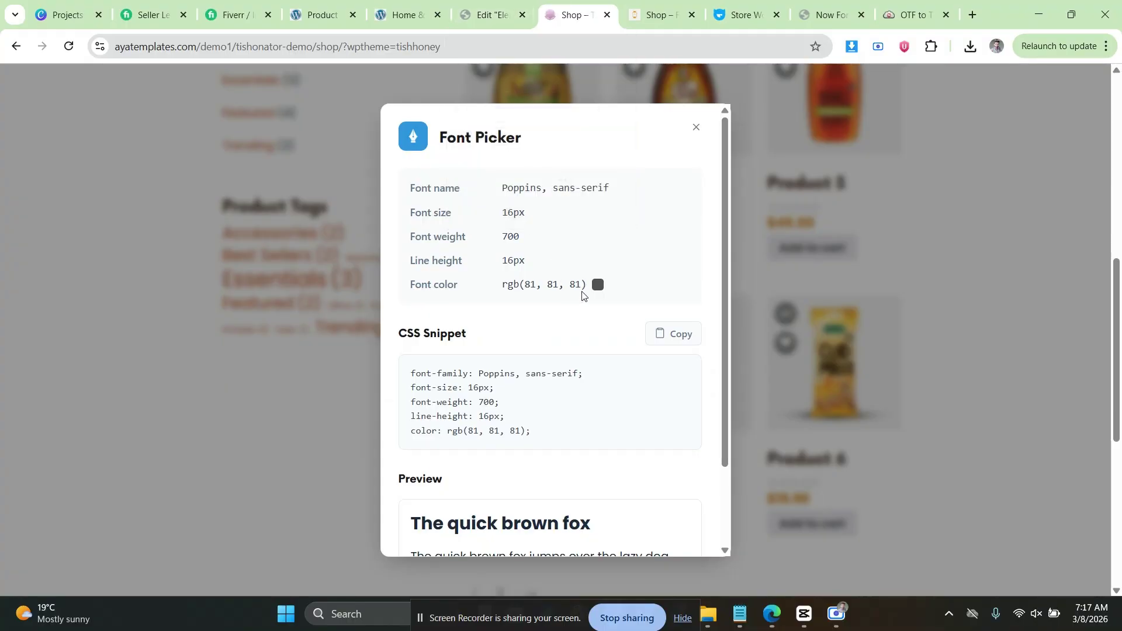
click(503, 13)
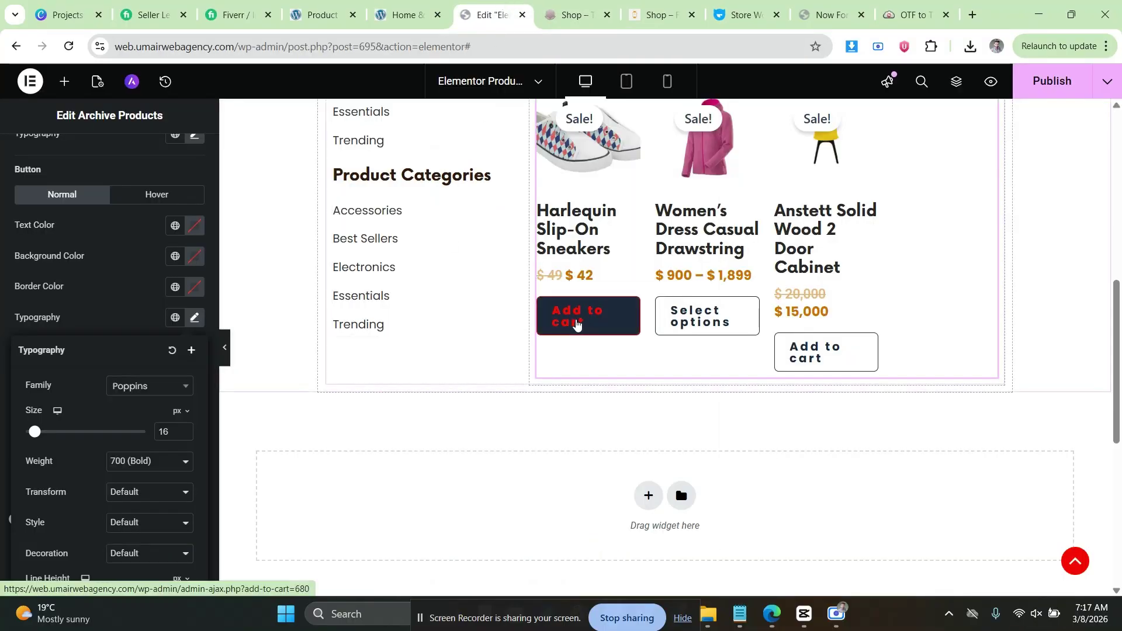
scroll(118, 439, down, 4)
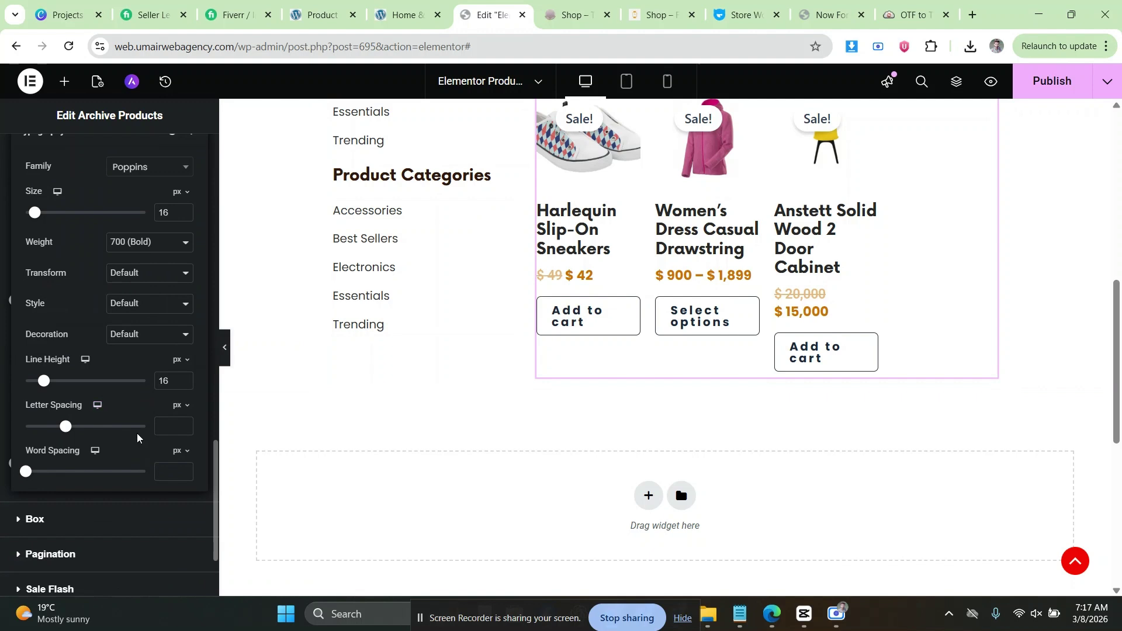
click(161, 425)
text(1)
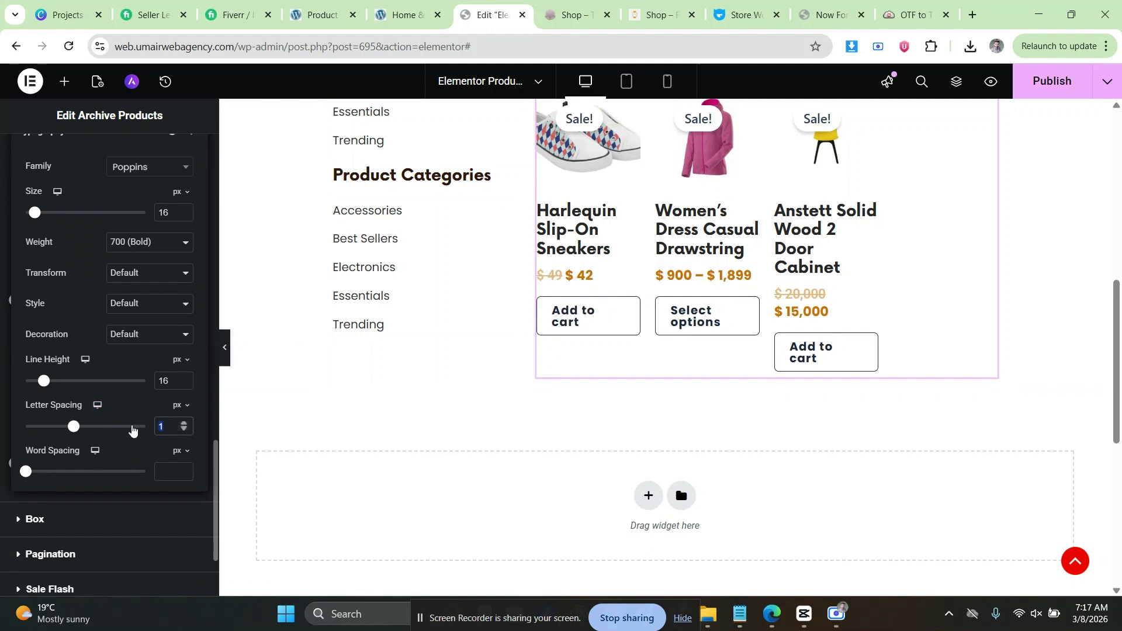
text(0)
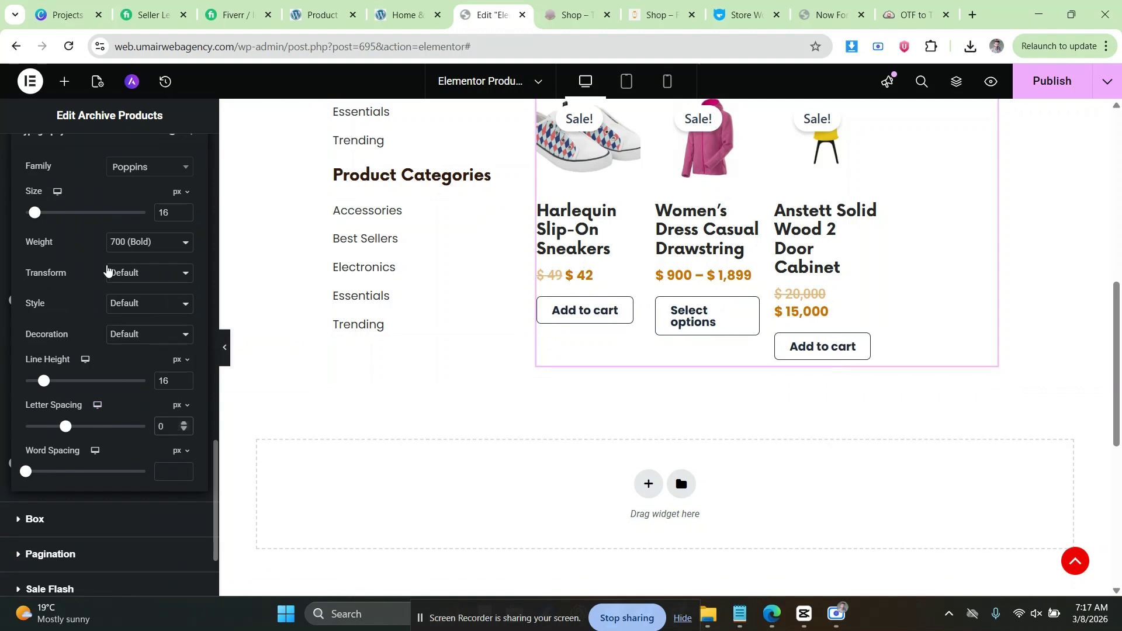
scroll(88, 368, up, 1)
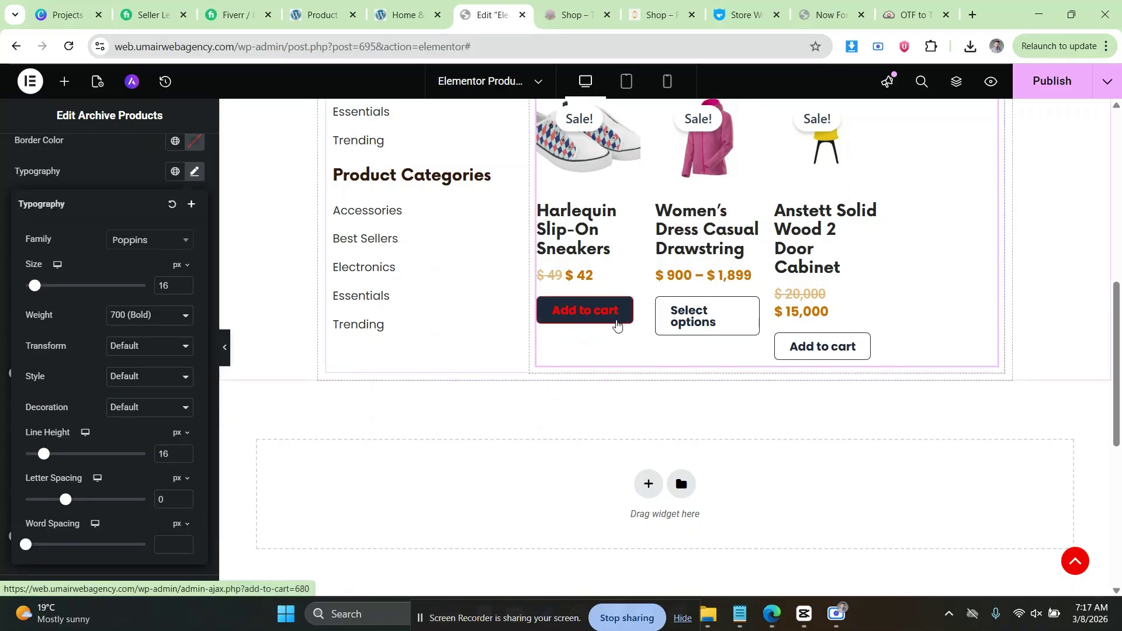
scroll(576, 304, up, 2)
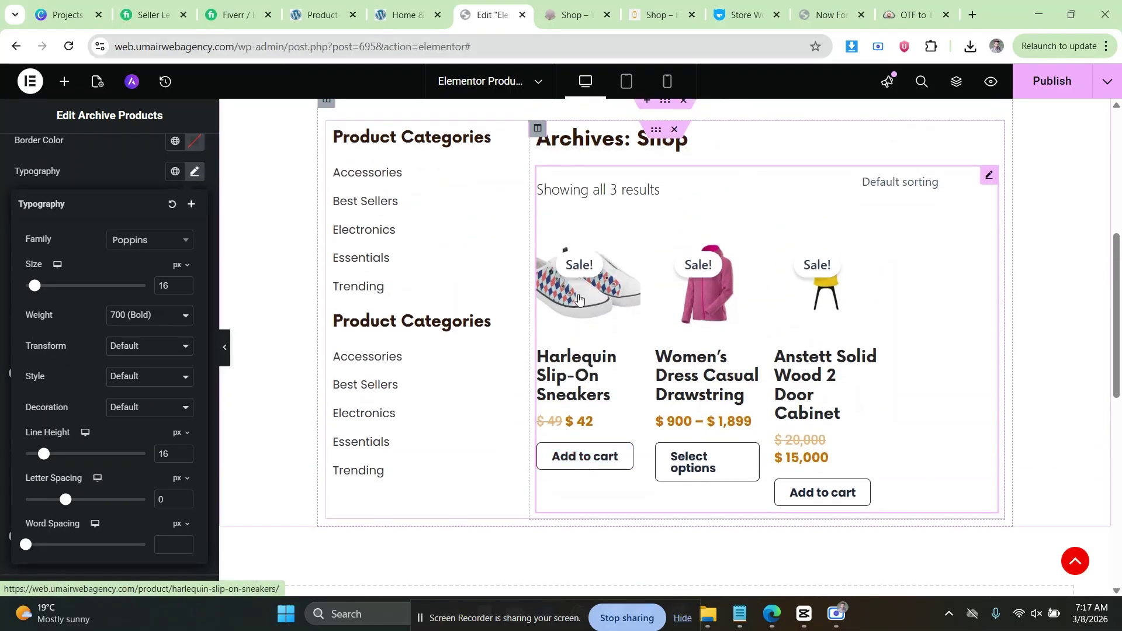
Close the button font details on the reference page and compare its product grid with the template.
click(585, 3)
click(696, 126)
scroll(927, 225, up, 3)
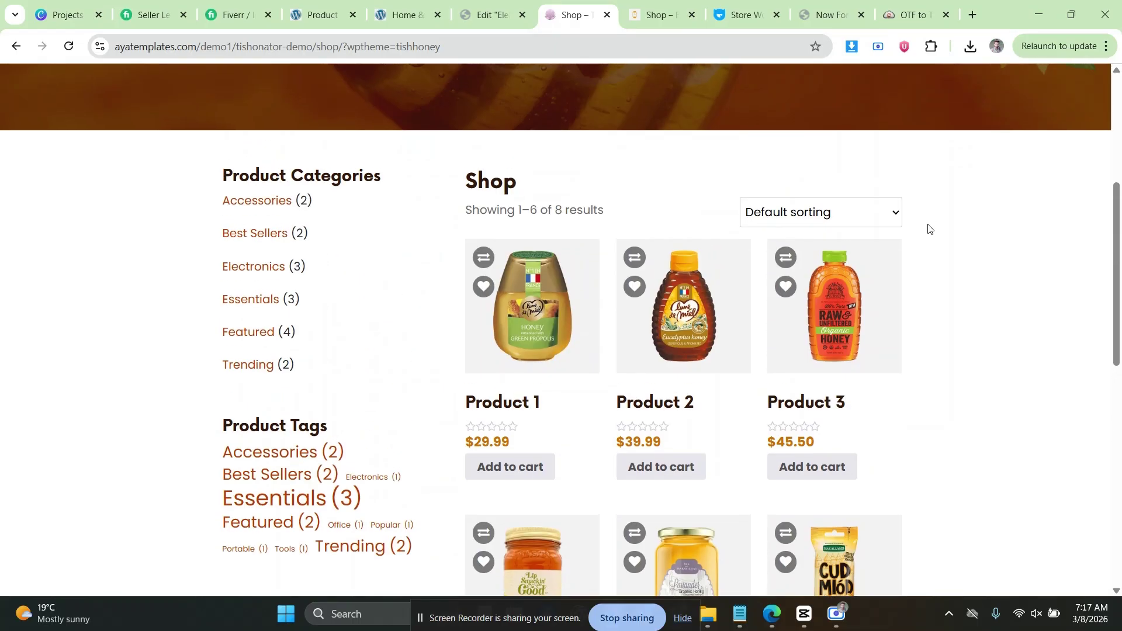
click(488, 15)
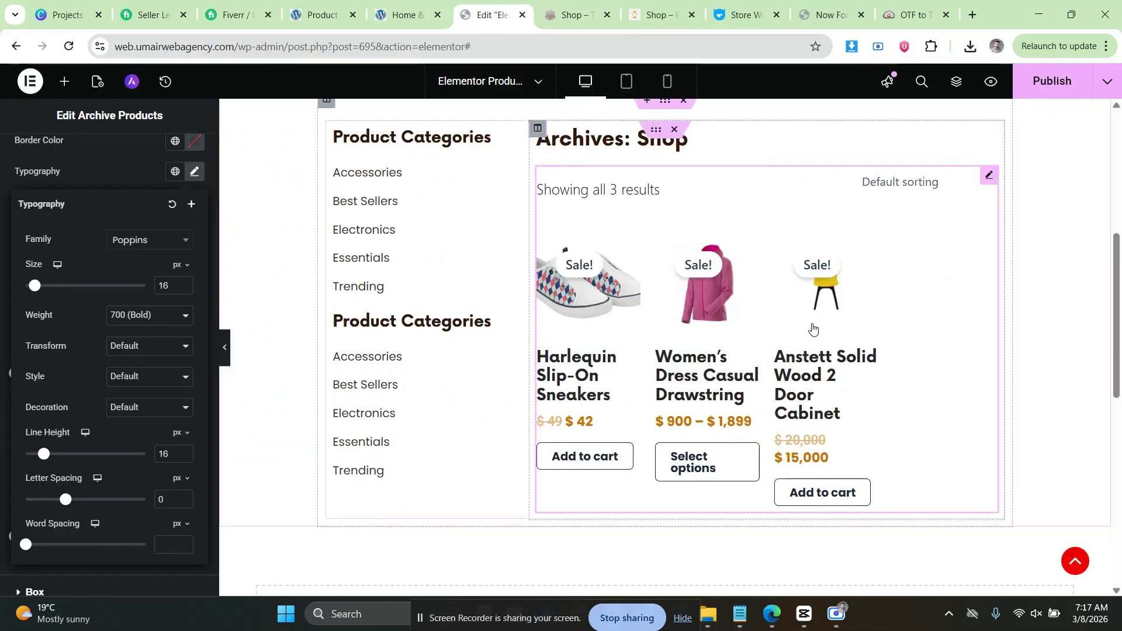
Look through the Archive Products widget's Content and Nothing Found Message settings for product layout options.
scroll(34, 145, up, 5)
scroll(34, 152, up, 10)
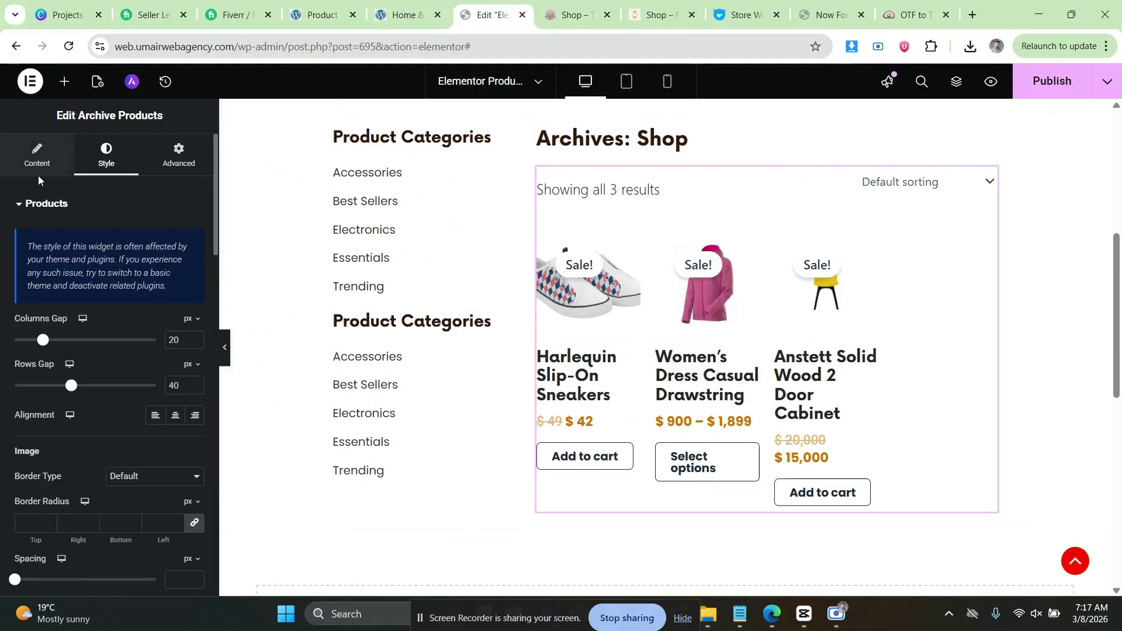
click(37, 155)
click(62, 496)
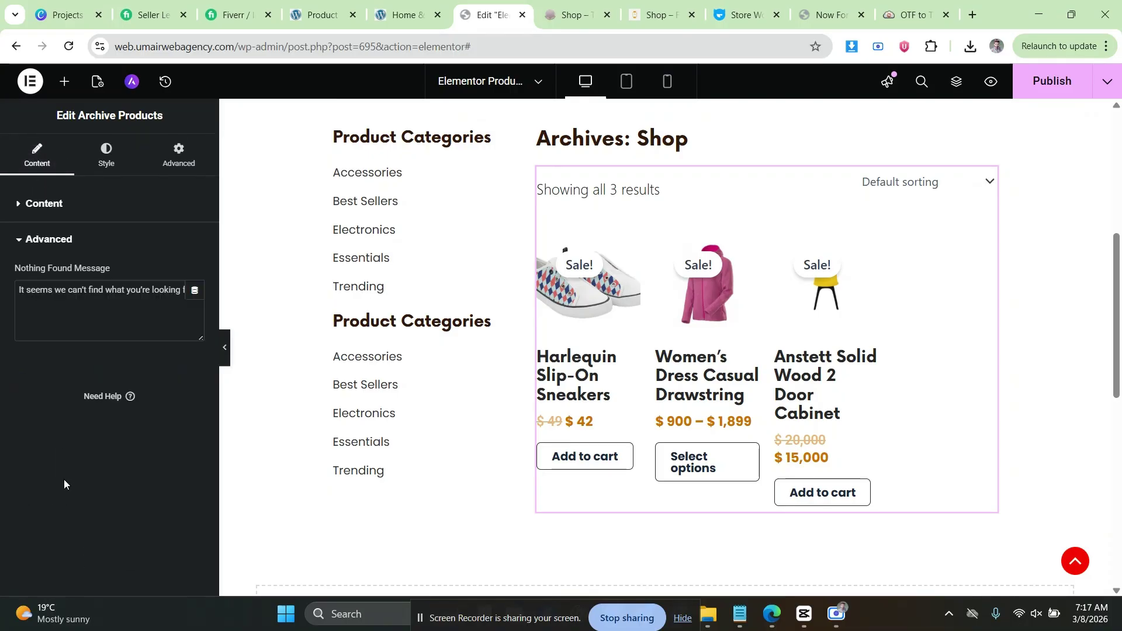
click(48, 157)
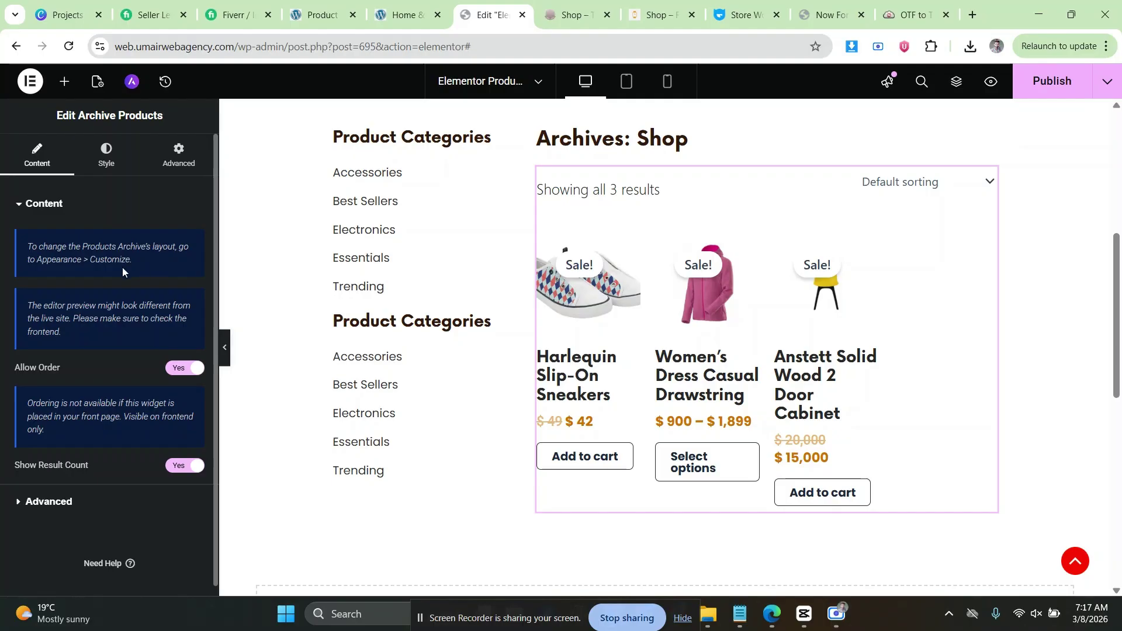
scroll(111, 318, down, 1)
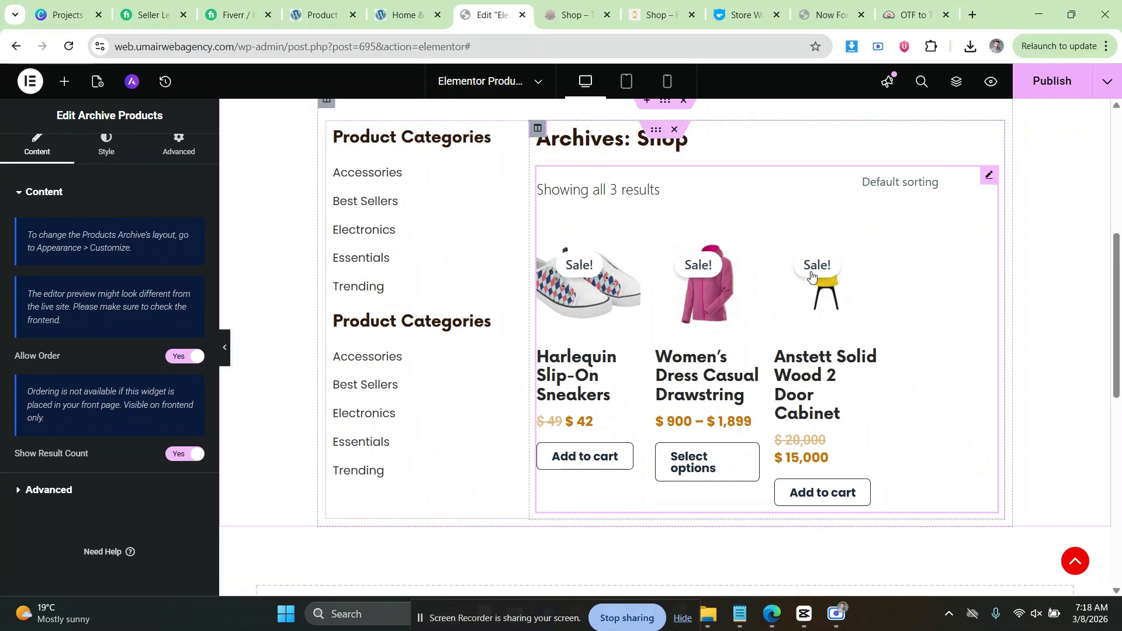
Examine the pagination below the reference product grid and recheck the Archive Products content settings for a matching option.
key(ctrl+Tab)
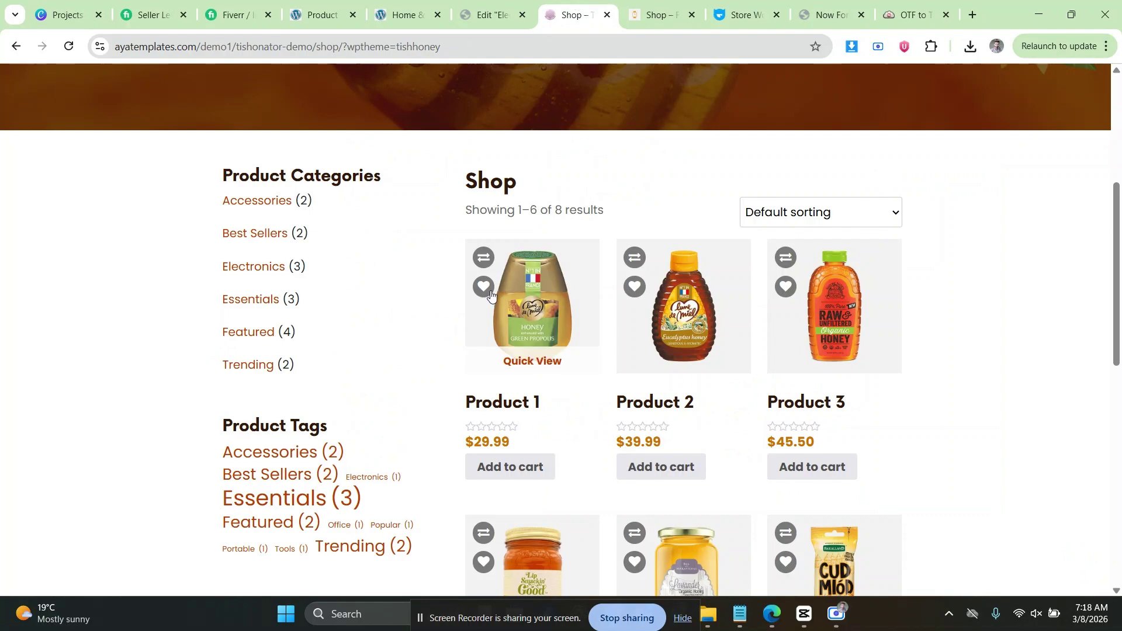
scroll(526, 328, down, 6)
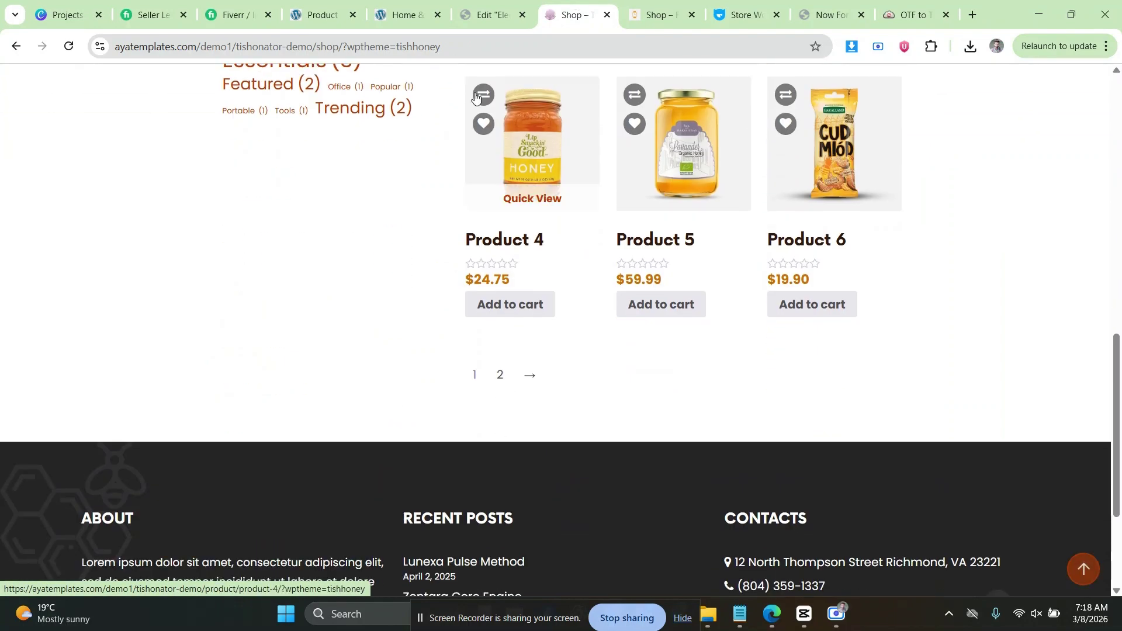
click(492, 21)
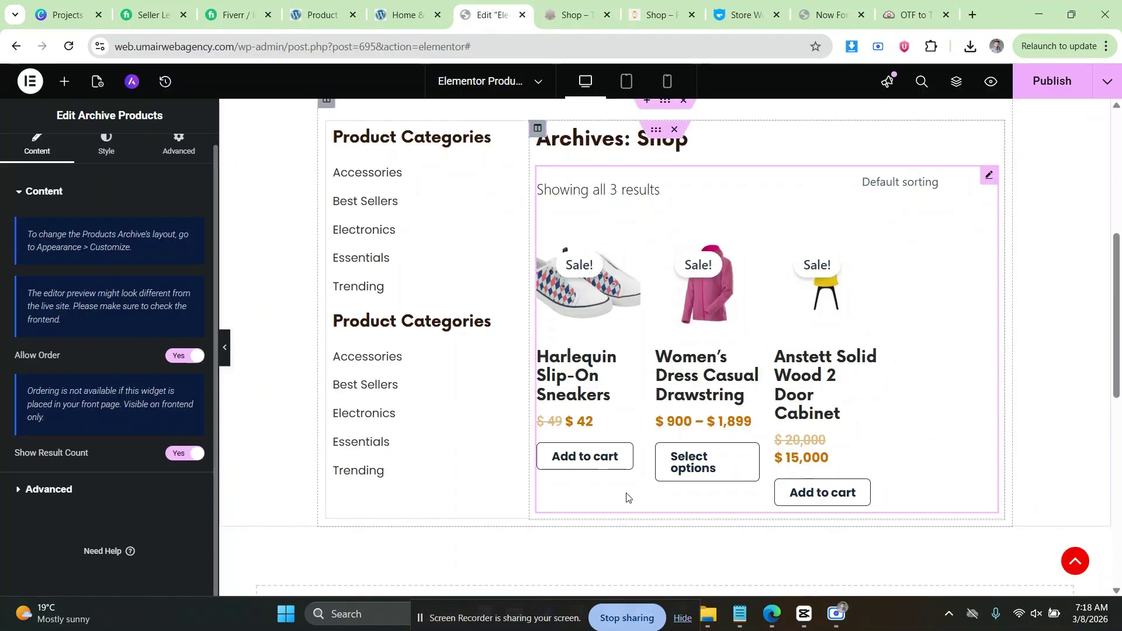
click(26, 490)
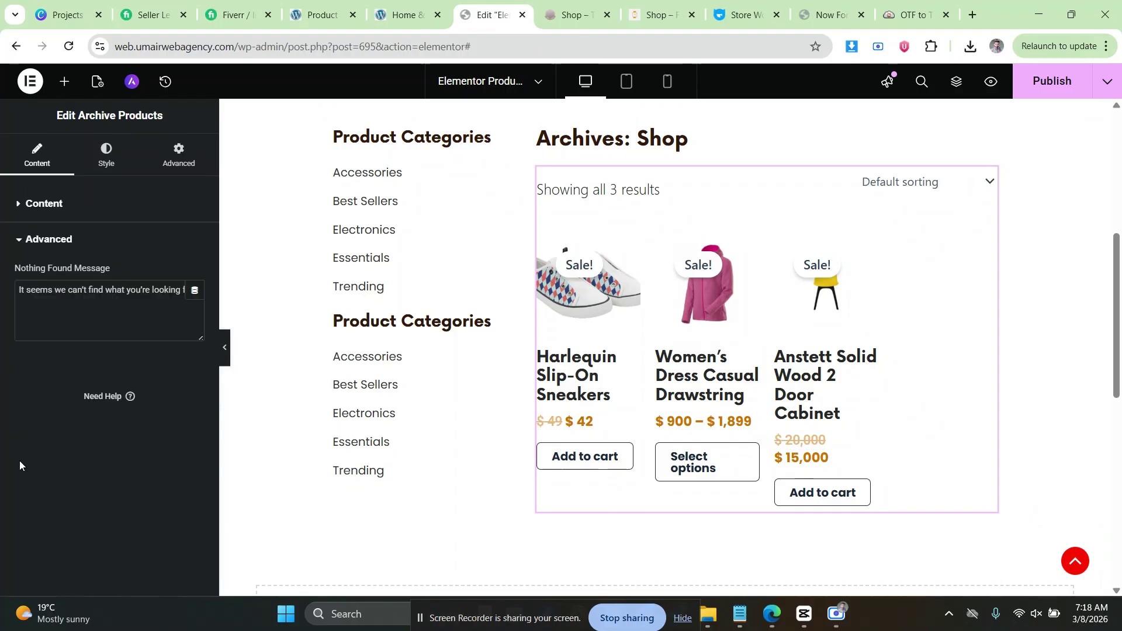
click(77, 202)
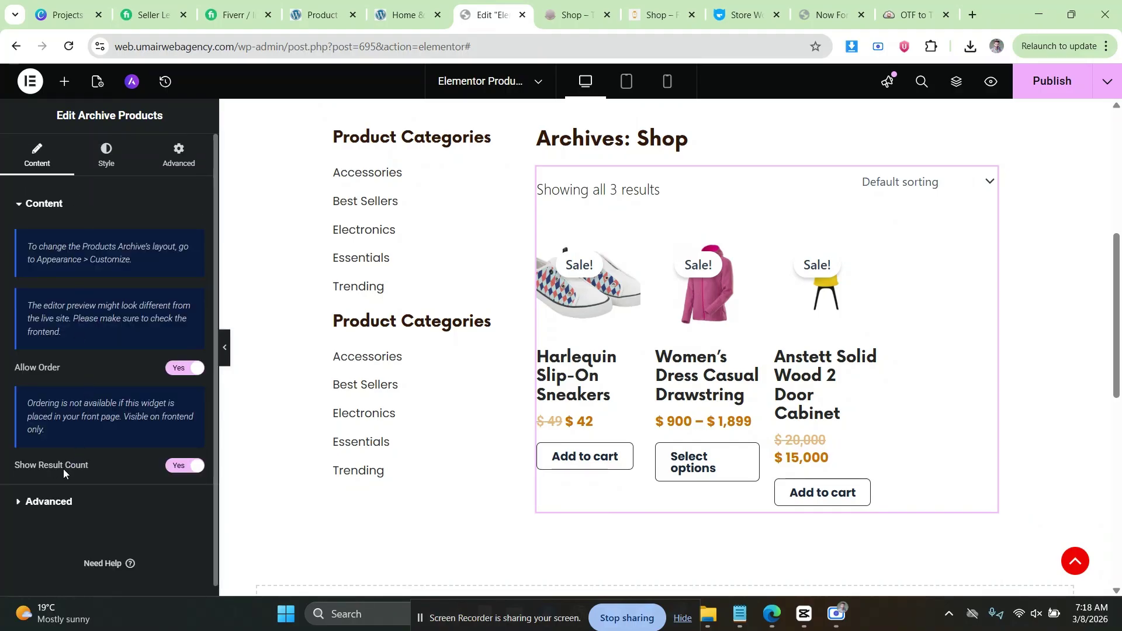
Examine the Pagination style settings of the Archive Products widget.
click(106, 155)
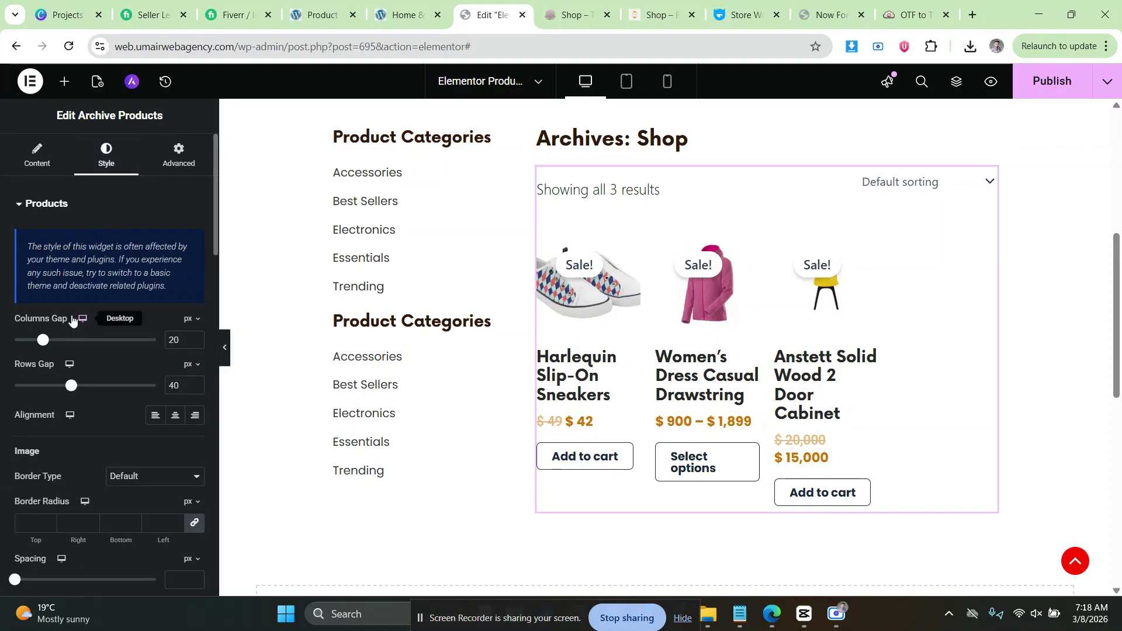
scroll(71, 327, down, 4)
scroll(71, 327, down, 10)
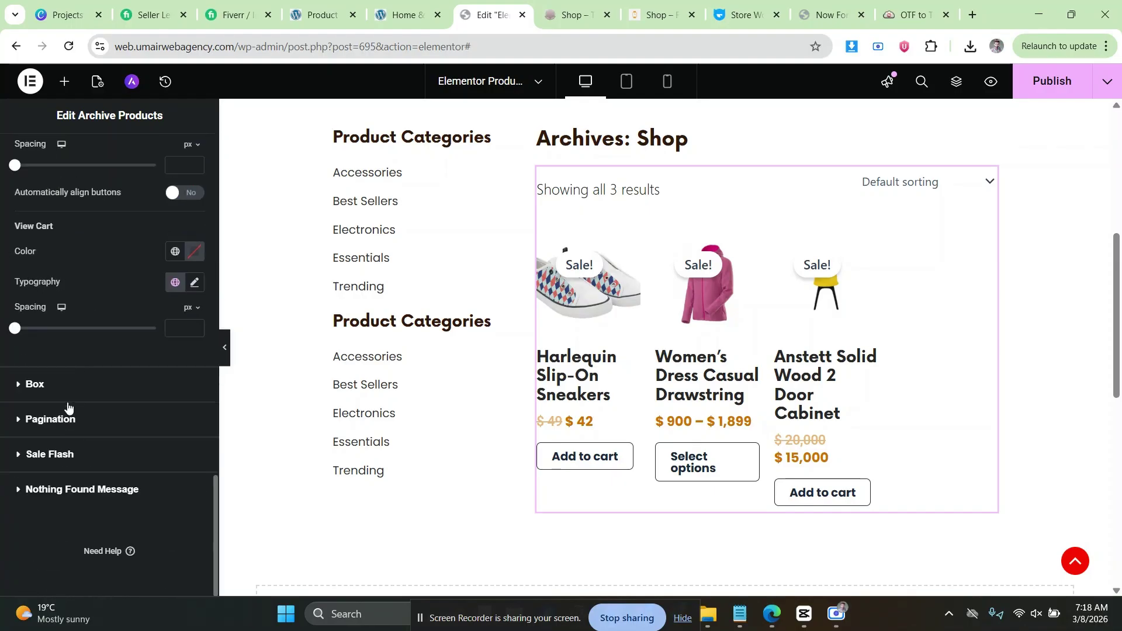
click(72, 420)
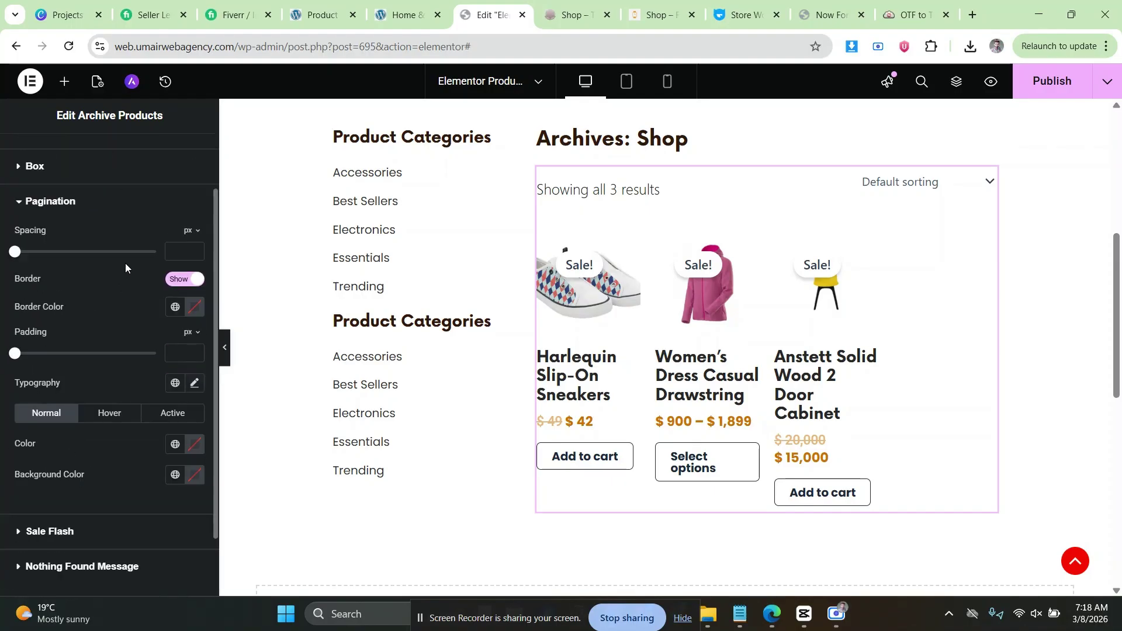
scroll(155, 308, down, 2)
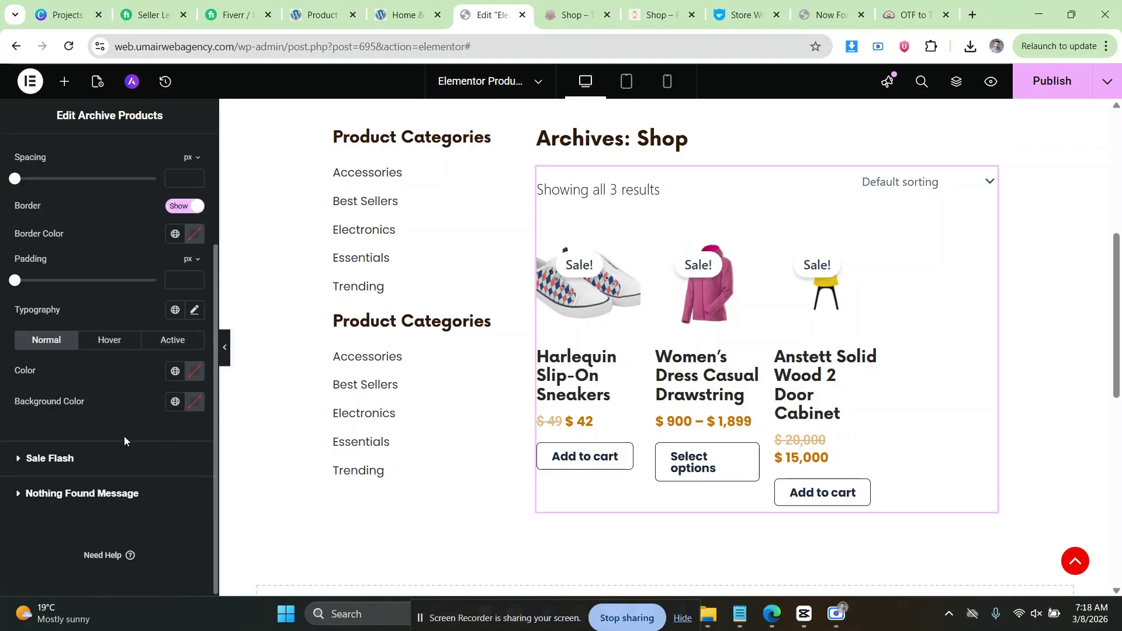
Publish the template with a display condition that includes All Product Archives.
click(1039, 93)
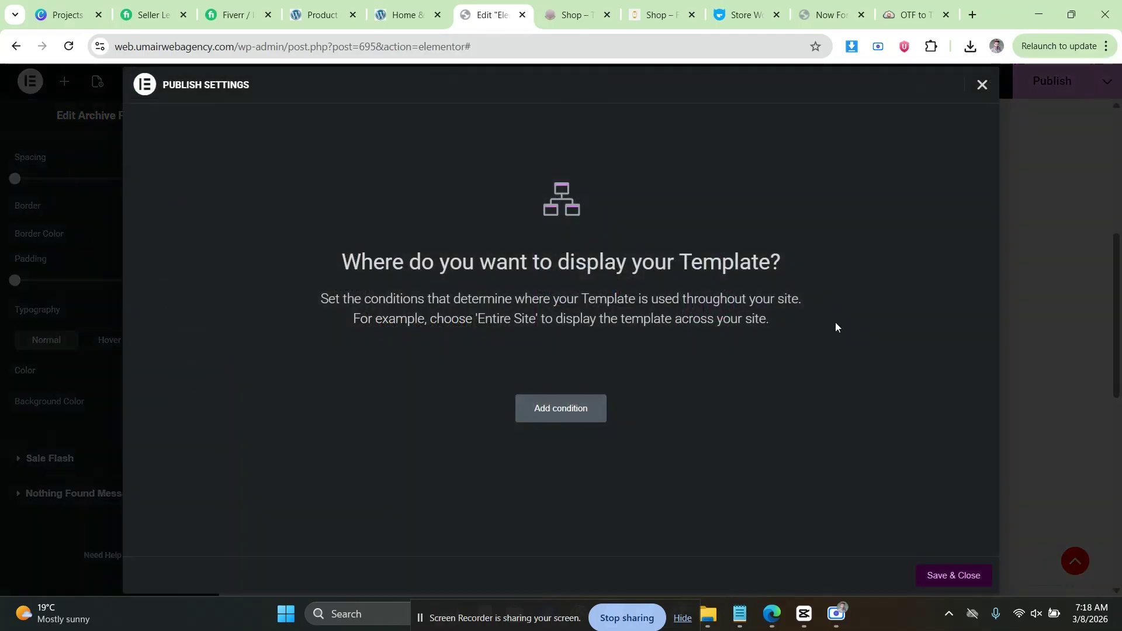
click(557, 416)
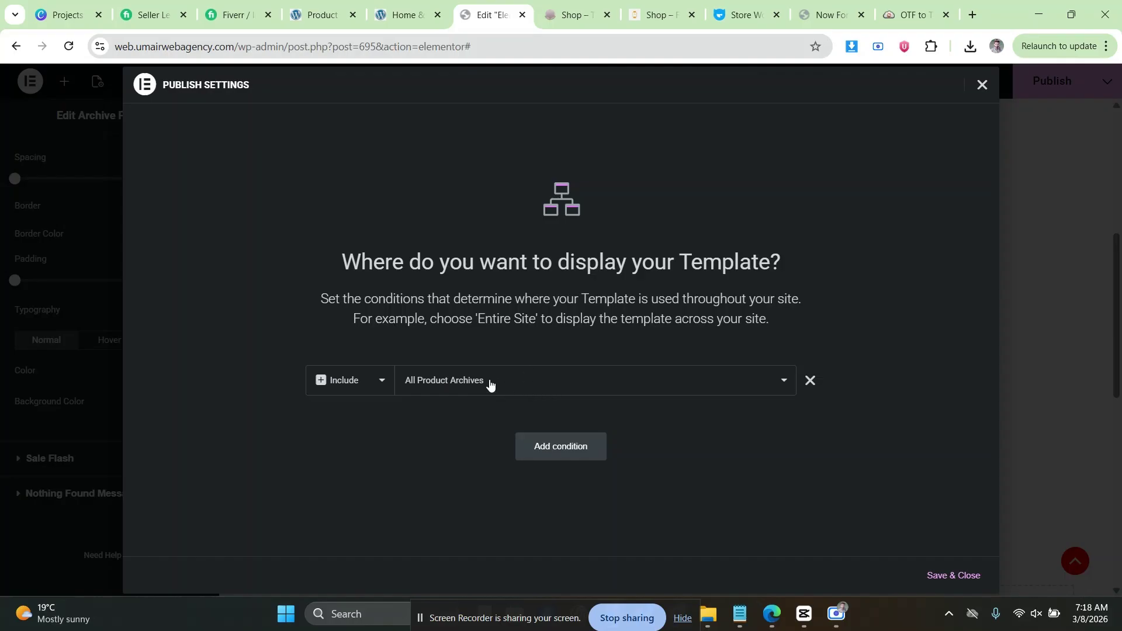
click(953, 575)
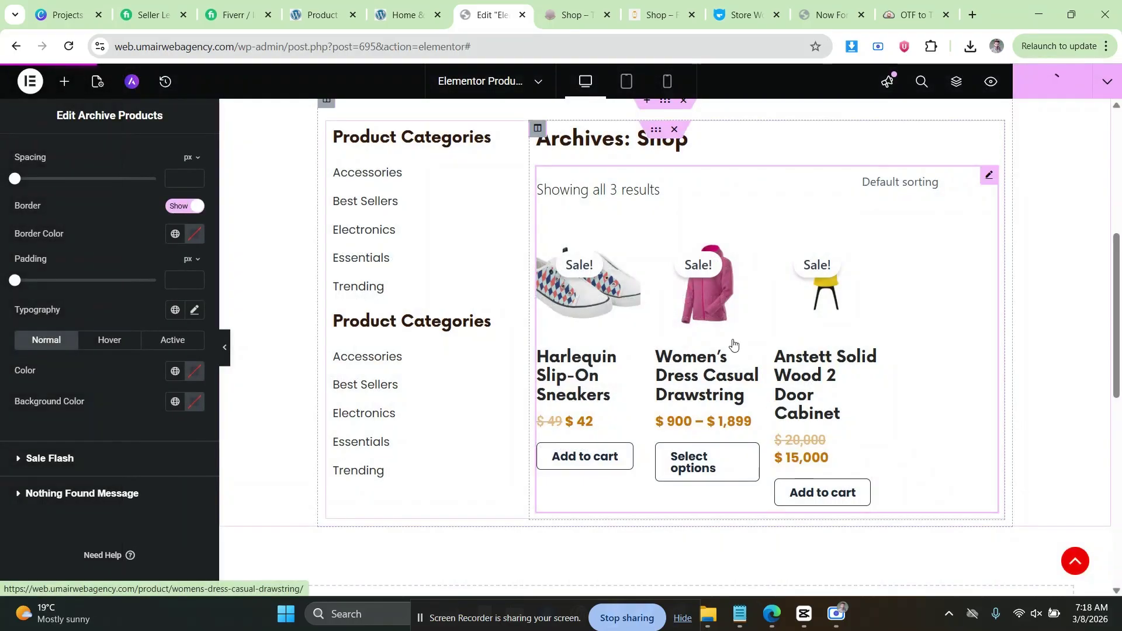
Open the site's Customizer from the Home & Office category page in a separate tab and view its Product Catalog settings.
click(413, 5)
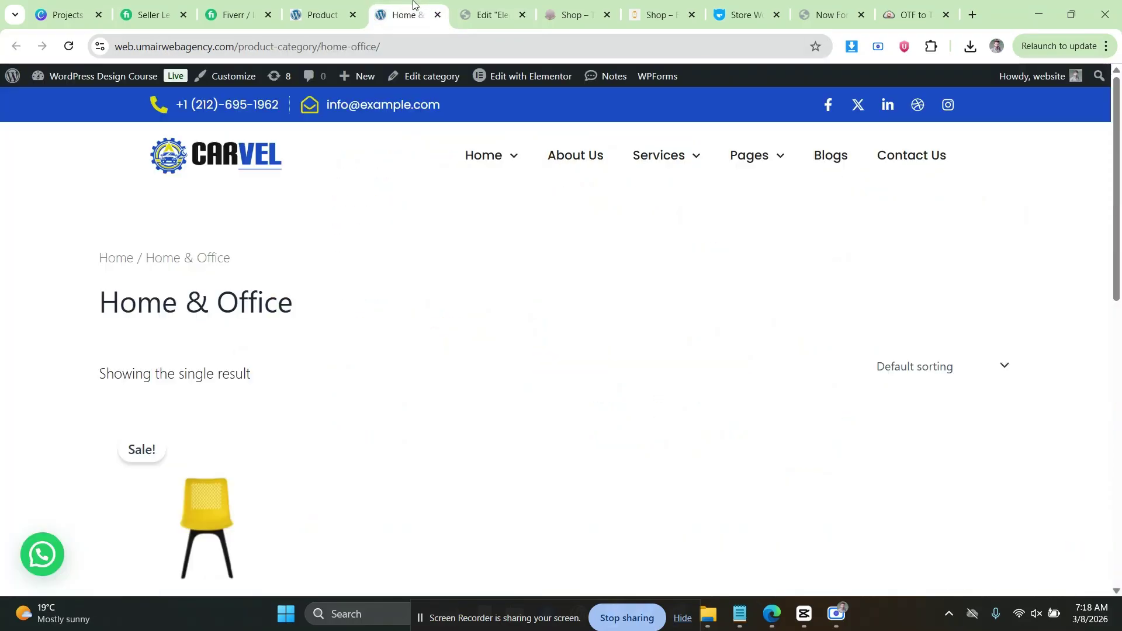
right_click(234, 85)
click(248, 95)
click(445, 5)
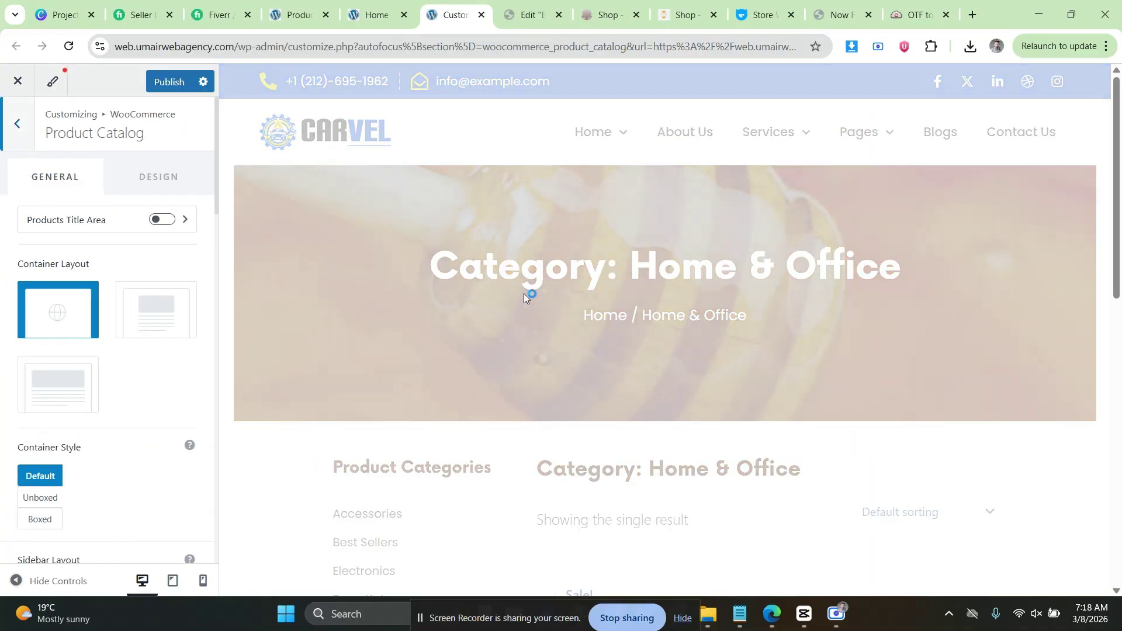
scroll(597, 271, down, 5)
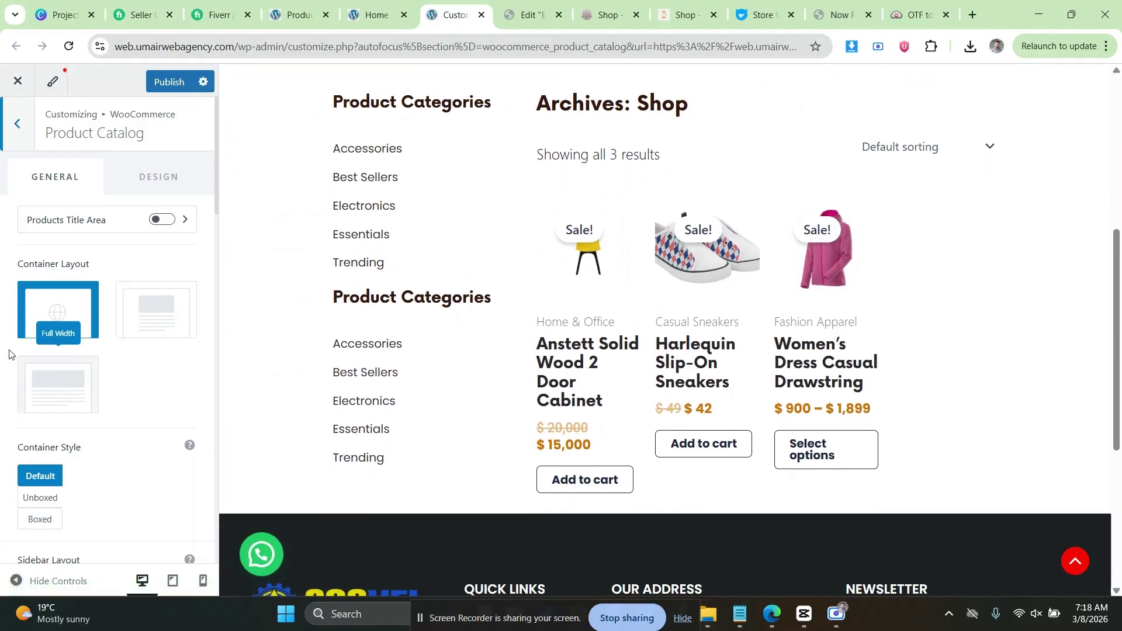
scroll(5, 336, down, 1)
scroll(30, 298, up, 1)
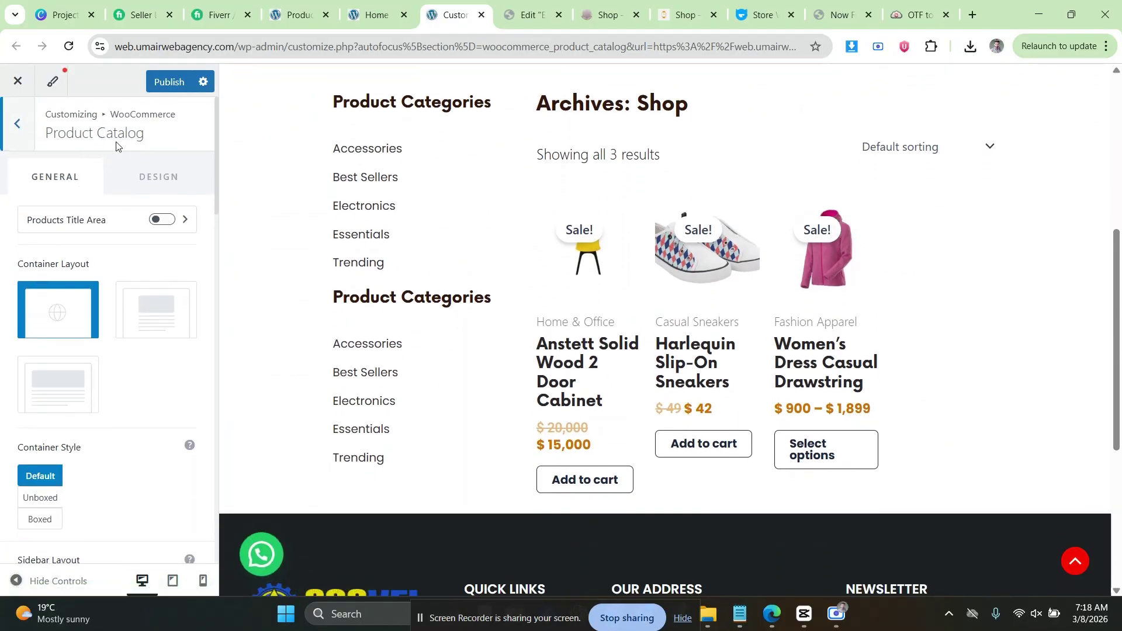
Set Shop Columns to 3 in the Product Catalog's Shop Layout and publish the change.
scroll(52, 156, down, 6)
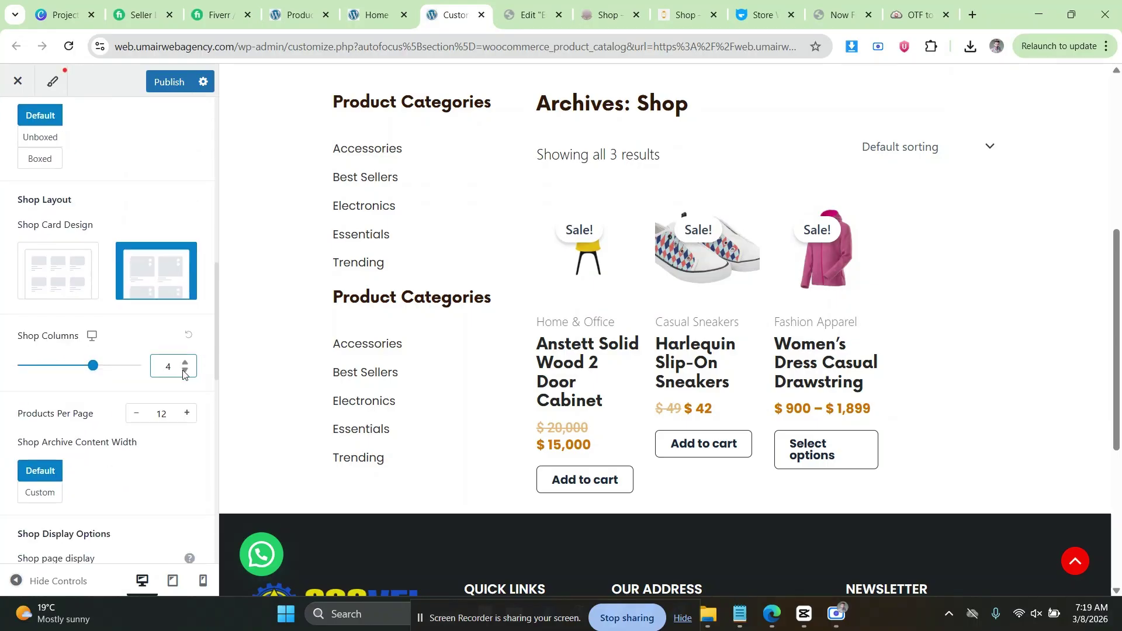
click(185, 370)
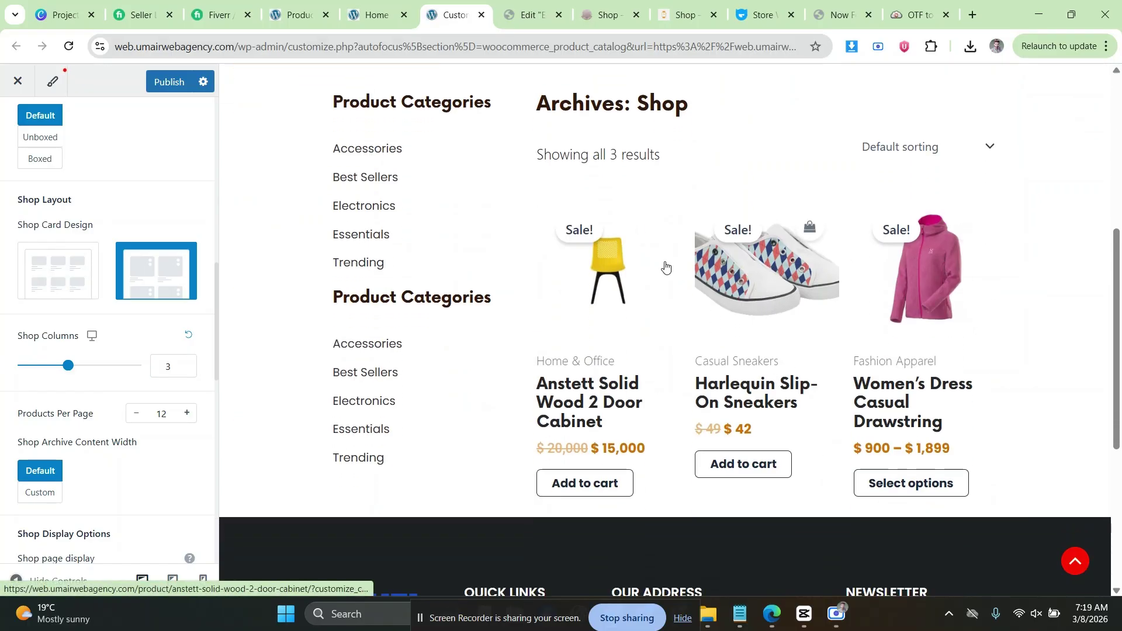
click(169, 82)
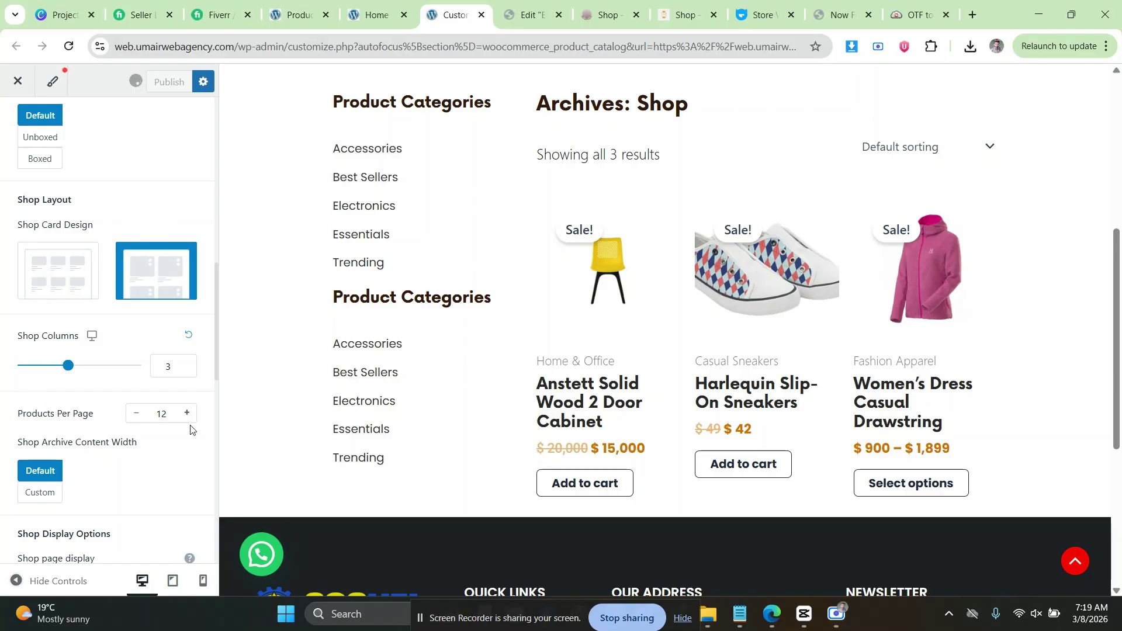
Examine the Shop Display Options, including the Category display choices, and compare them with the reference shop page.
scroll(70, 404, down, 2)
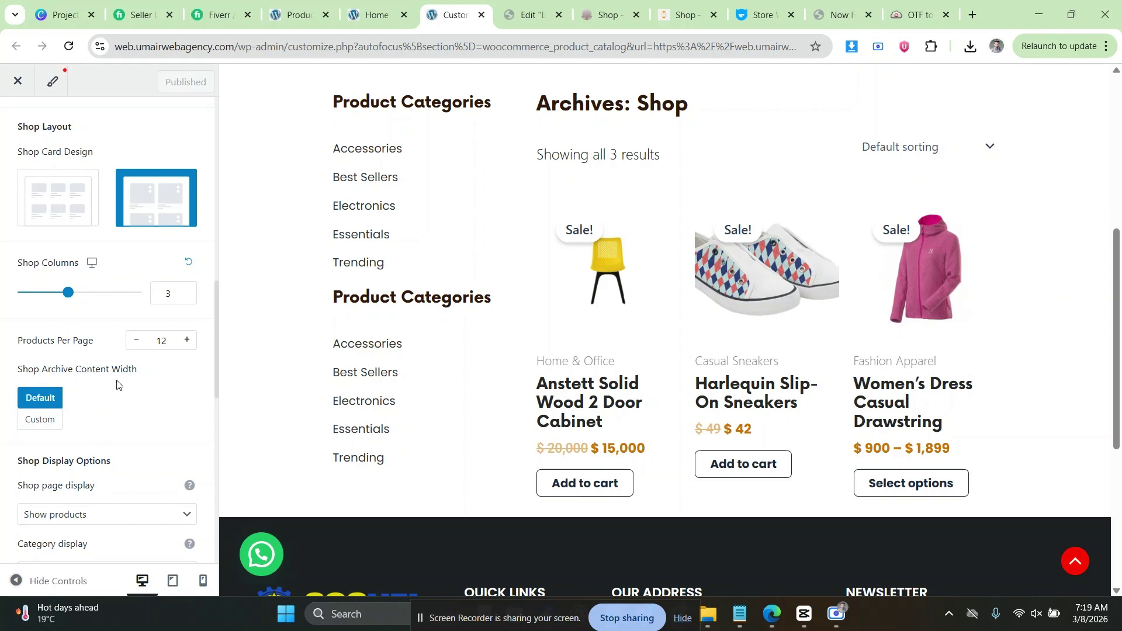
scroll(41, 374, down, 3)
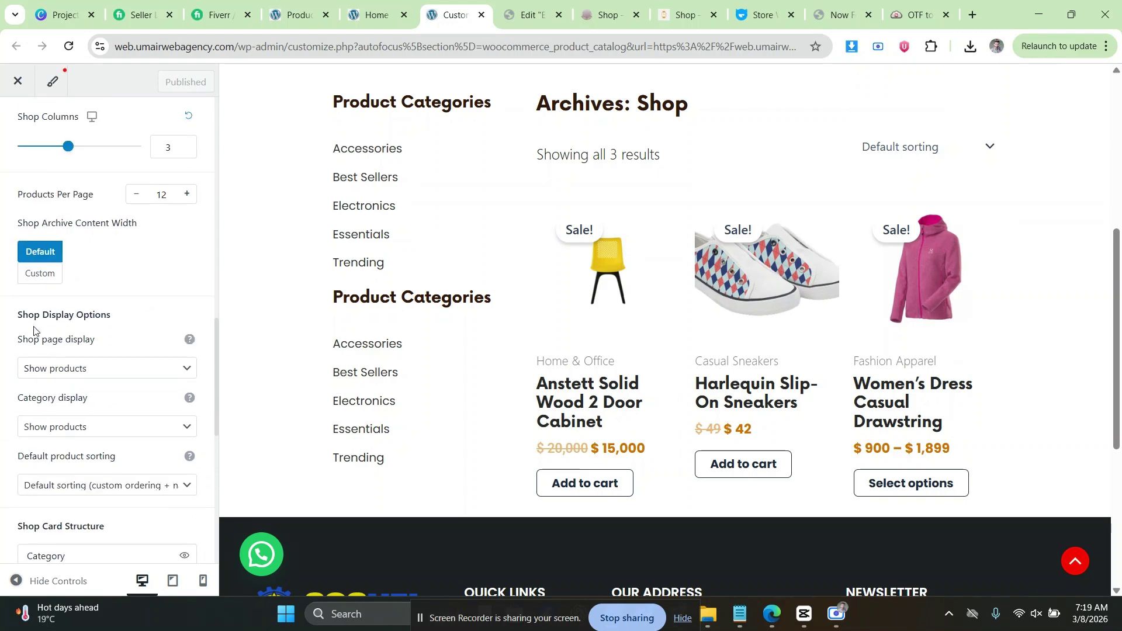
scroll(83, 331, down, 1)
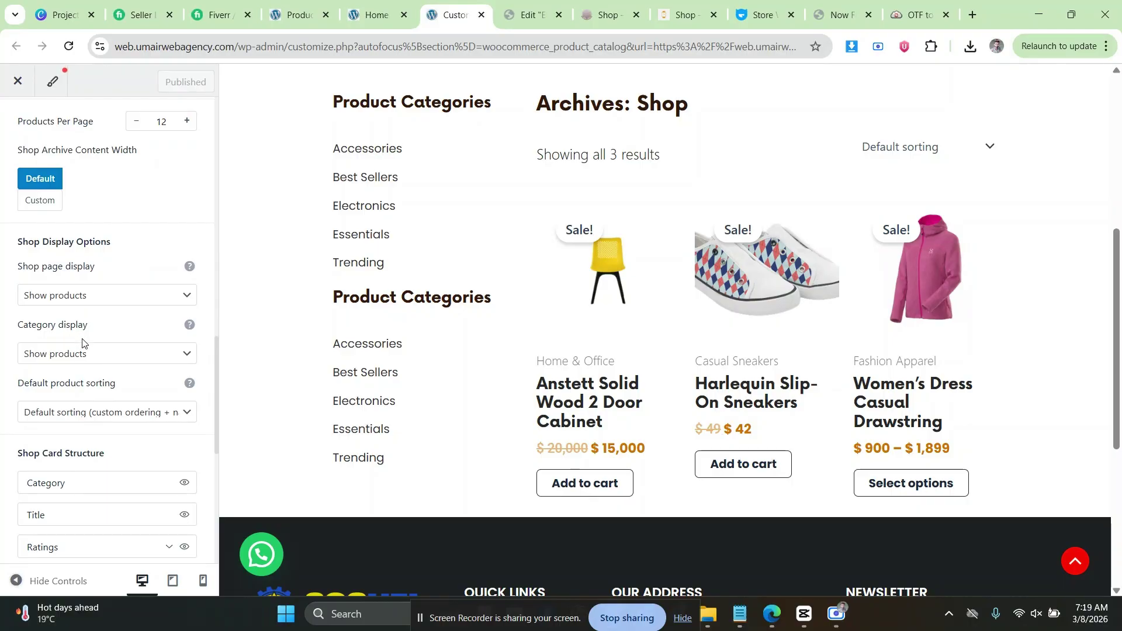
key(ctrl+Tab)
key(ctrl+Tab)
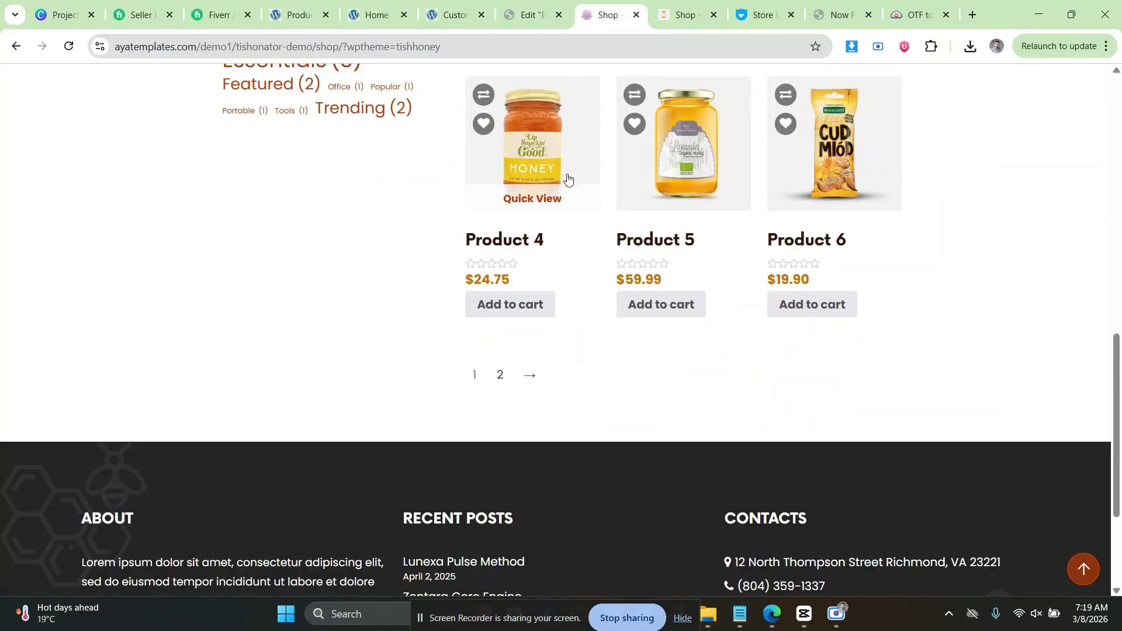
key(ctrl+shift+Tab)
key(ctrl+shift+Tab)
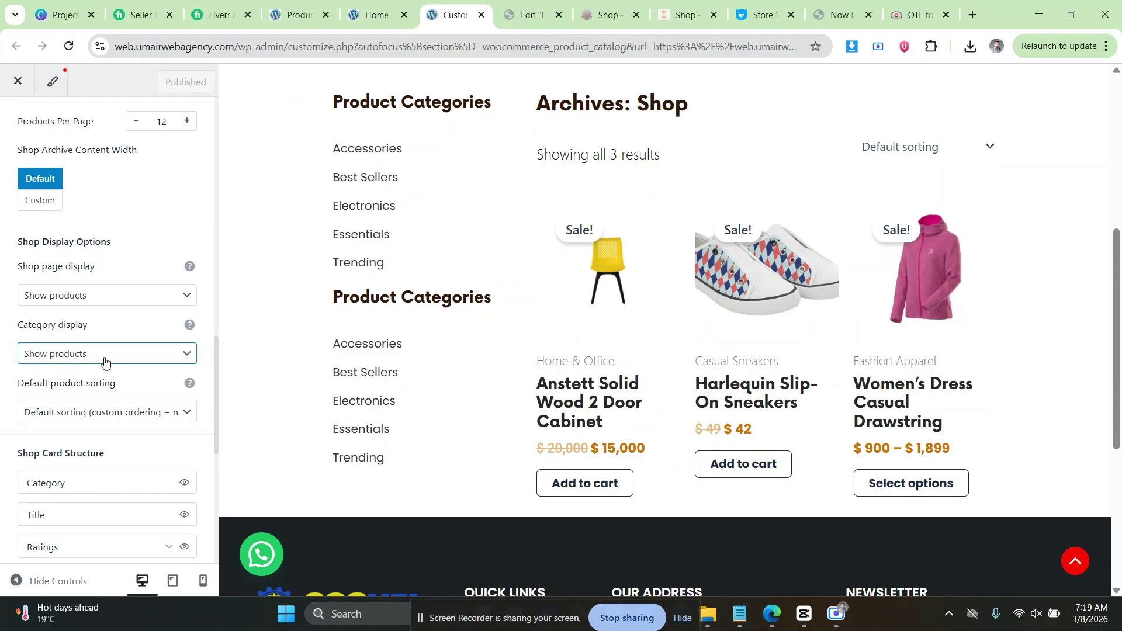
click(97, 356)
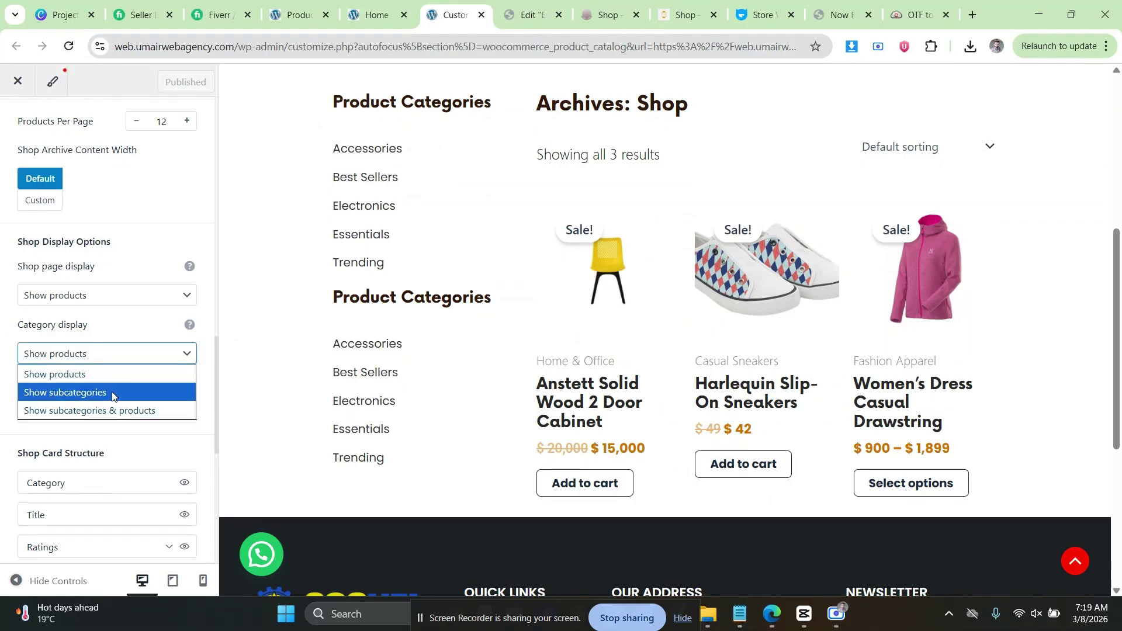
click(3, 379)
Hide the Category element in the Shop Card Structure, look over the remaining catalog options, and publish the change.
scroll(9, 380, down, 3)
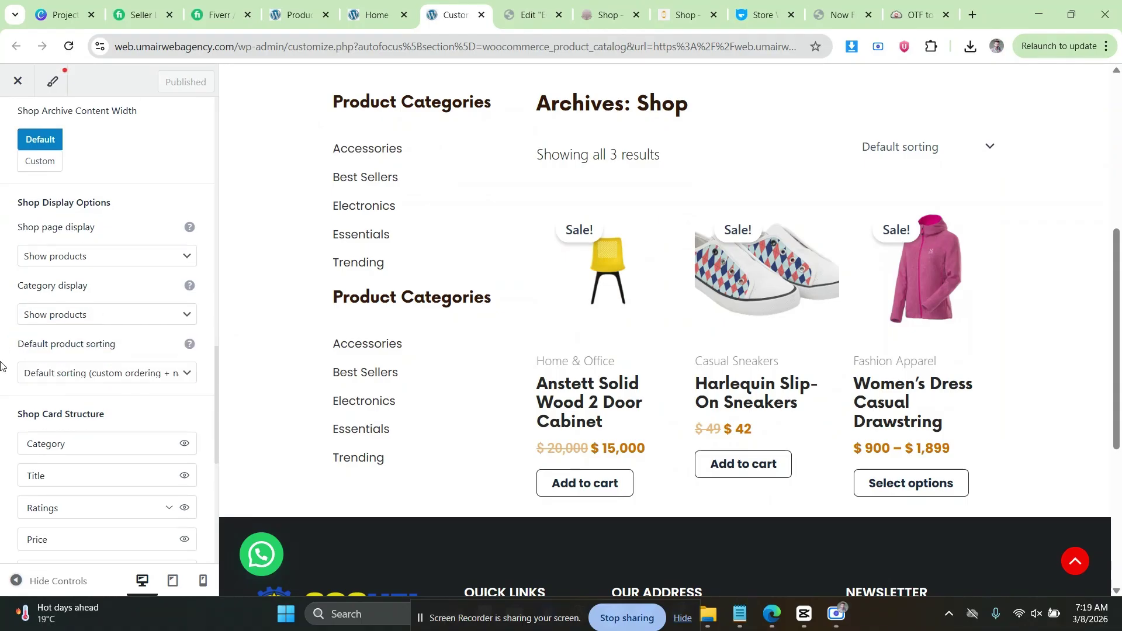
click(184, 337)
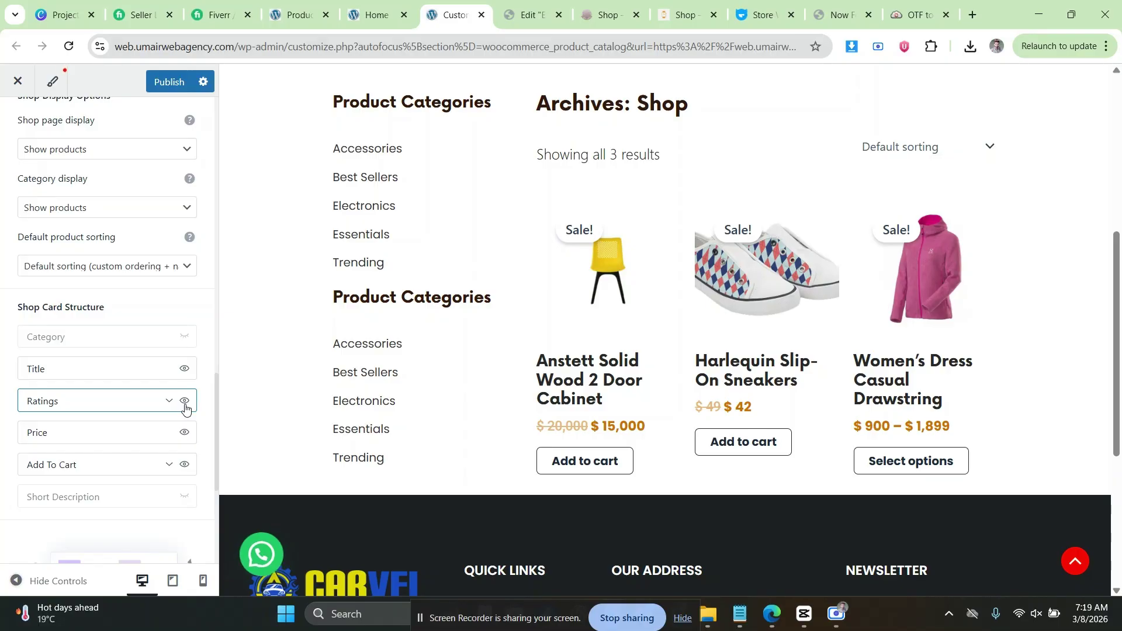
scroll(163, 401, down, 1)
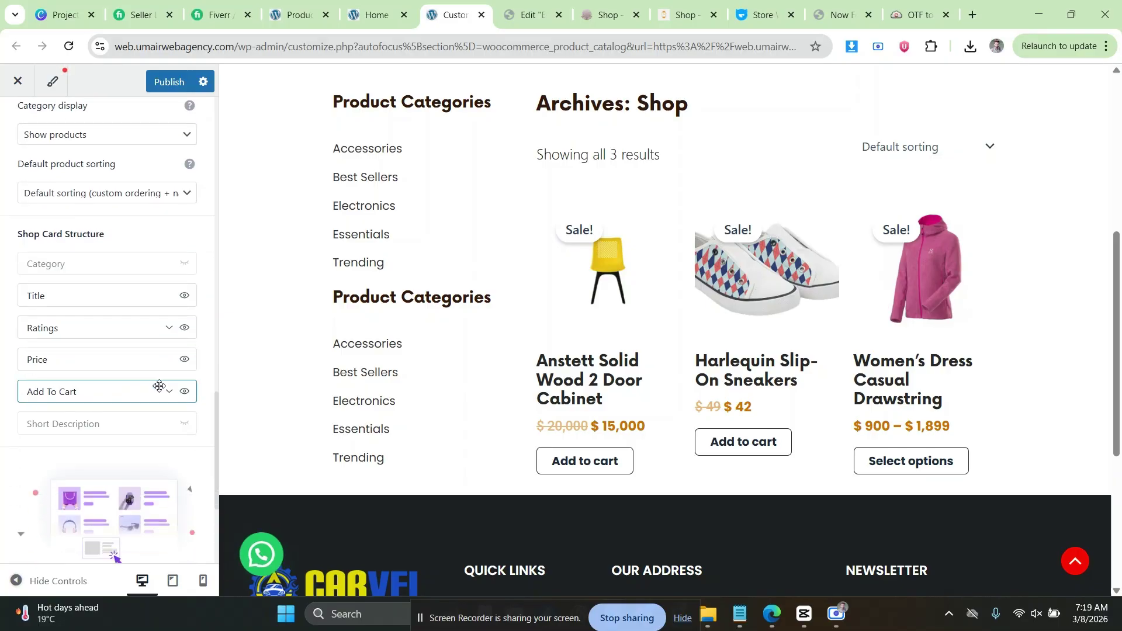
scroll(151, 386, down, 2)
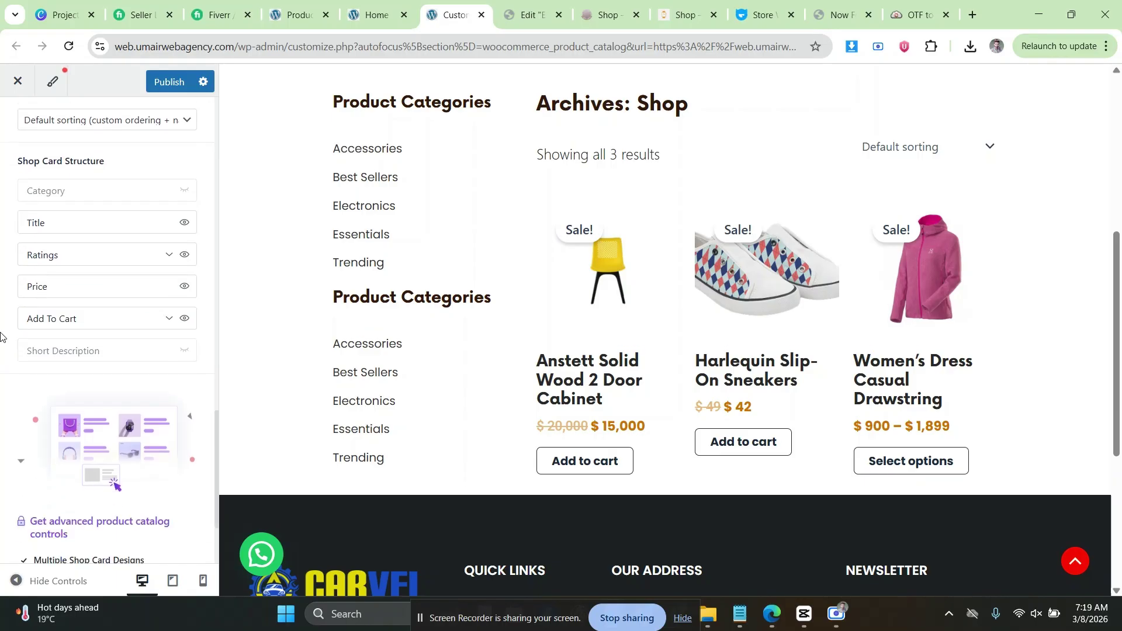
scroll(1, 306, down, 1)
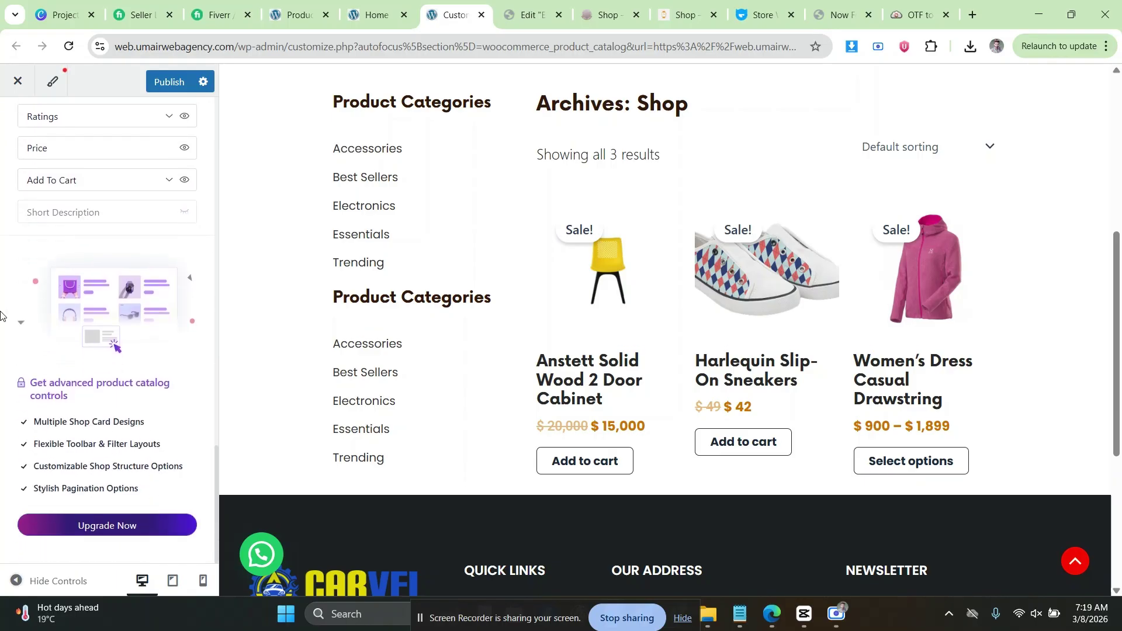
scroll(32, 363, up, 6)
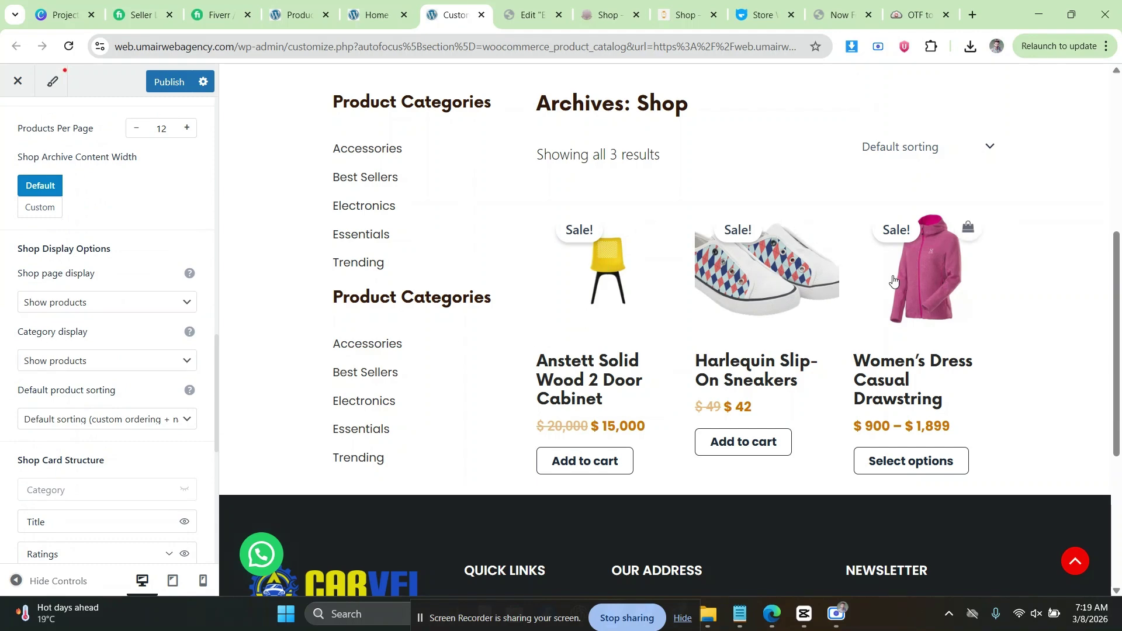
scroll(893, 281, up, 5)
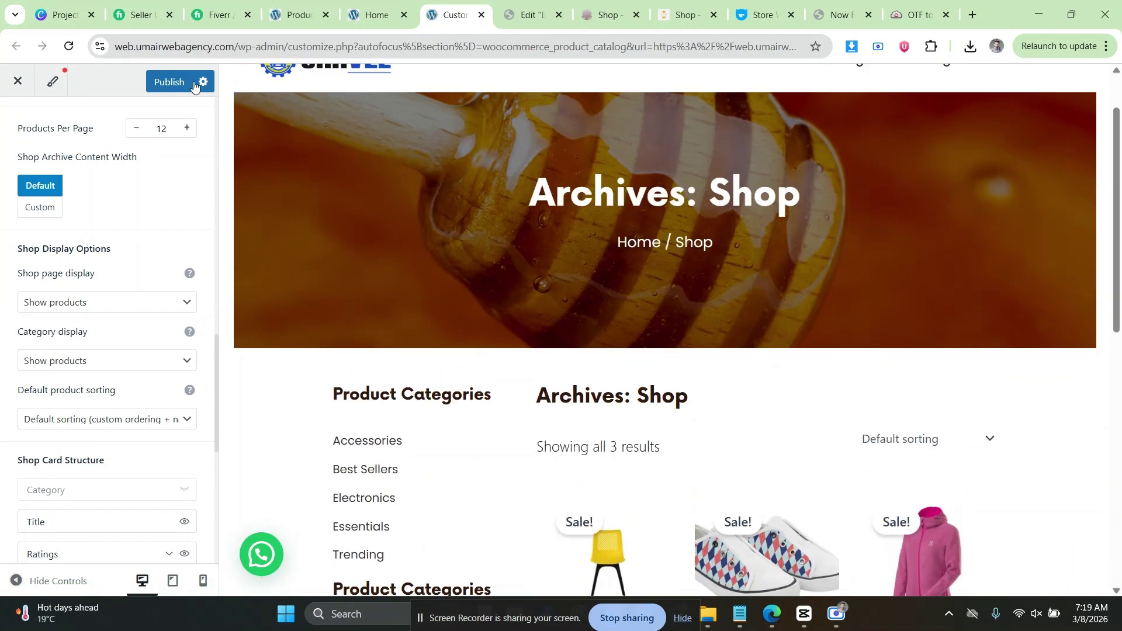
click(176, 82)
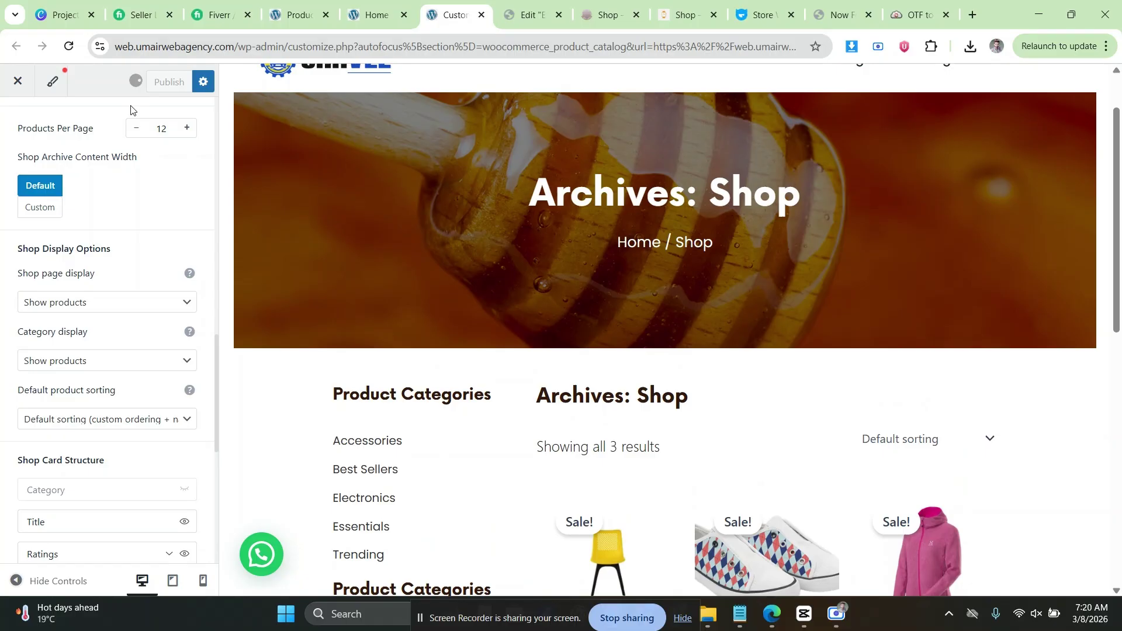
Reload the live Home & Office category page and check its banner, sidebar, product grid and header navigation.
click(358, 2)
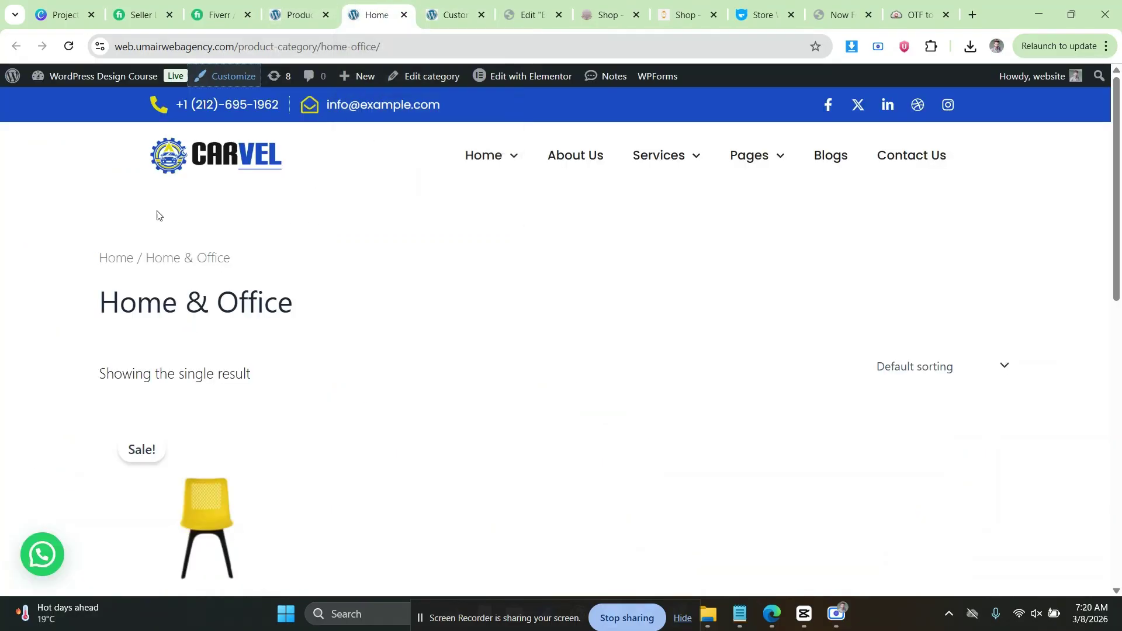
click(70, 48)
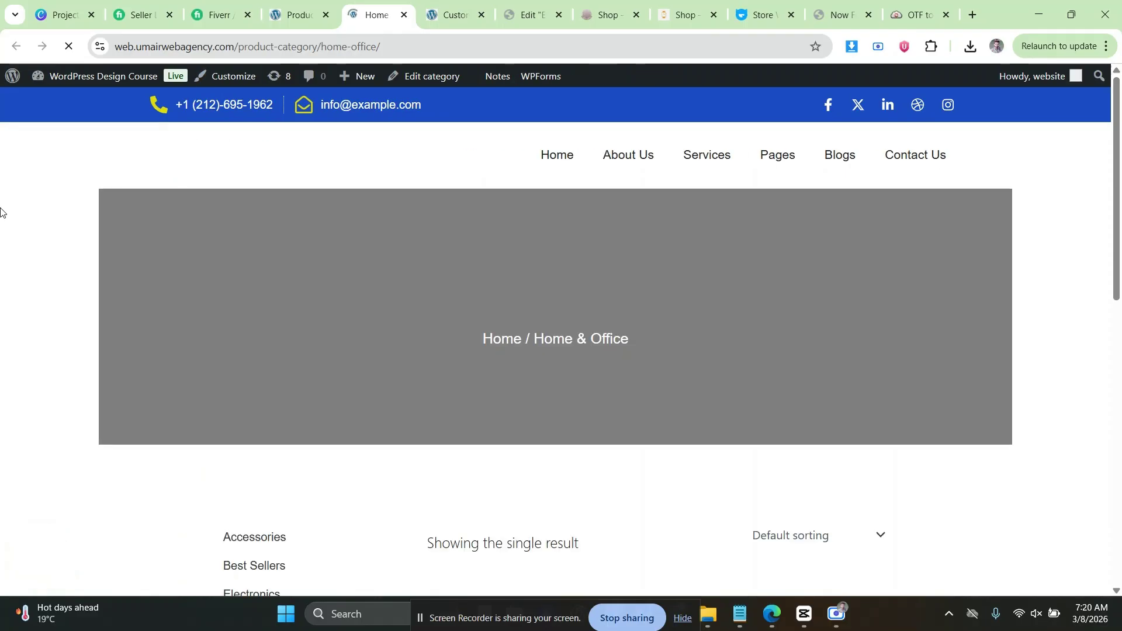
scroll(2, 235, down, 10)
scroll(5, 226, up, 10)
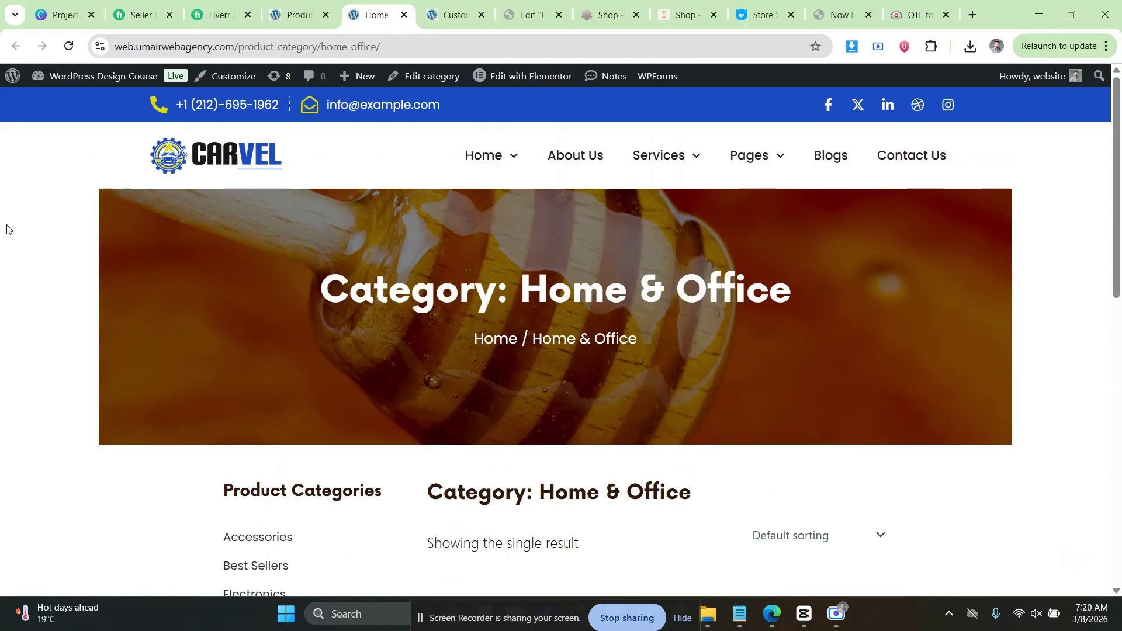
scroll(5, 225, down, 6)
scroll(11, 231, up, 4)
scroll(23, 226, up, 3)
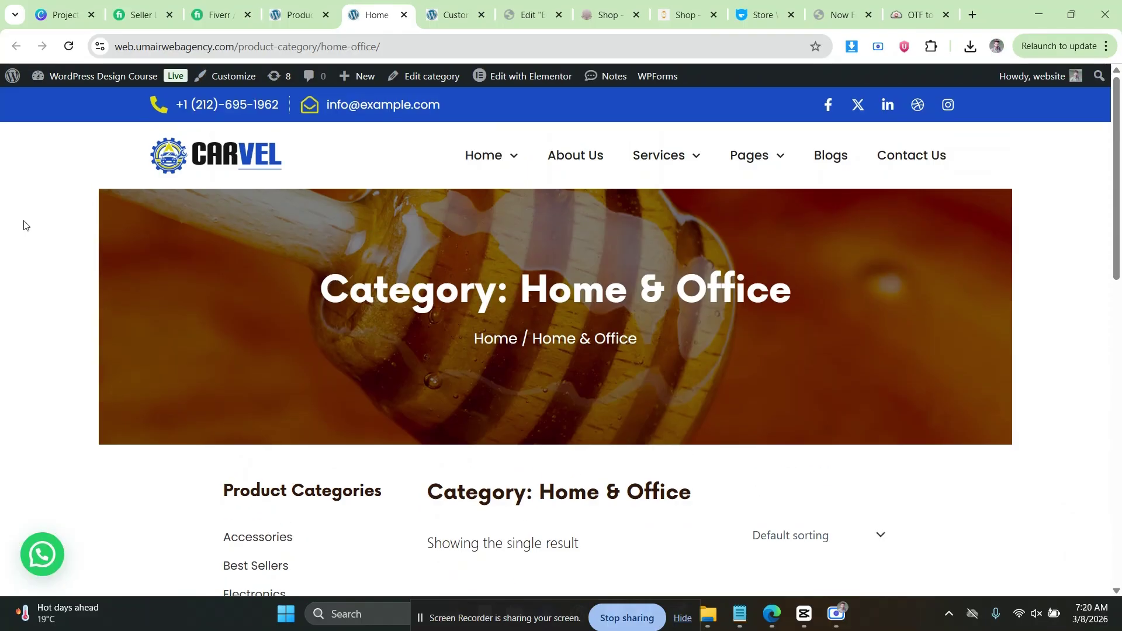
scroll(23, 226, down, 6)
scroll(471, 205, up, 6)
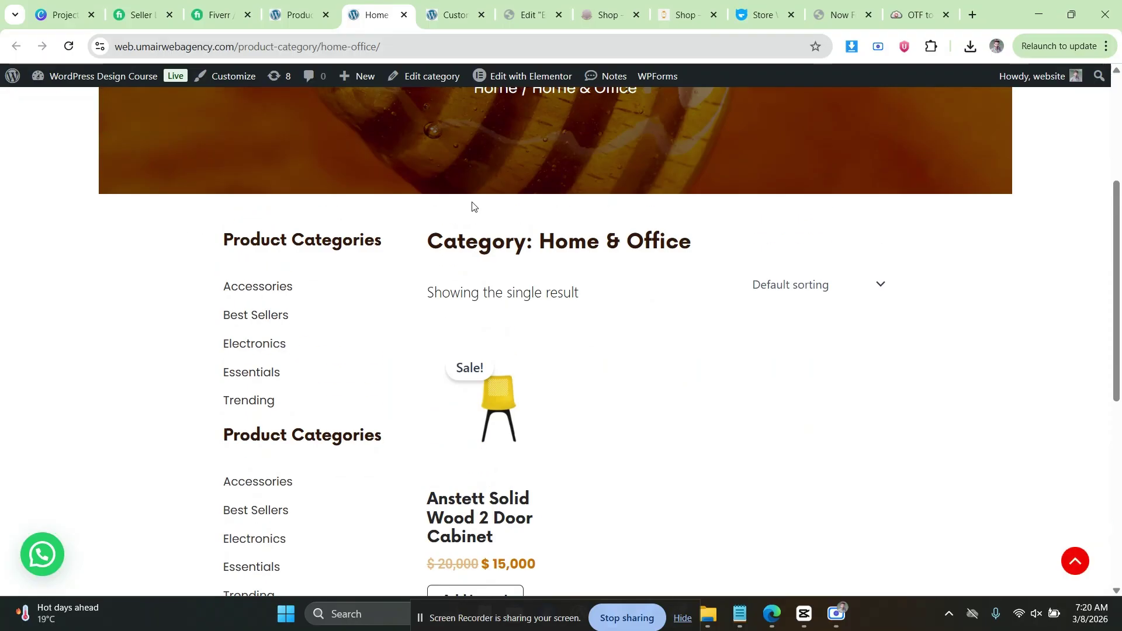
mouse_move(670, 171)
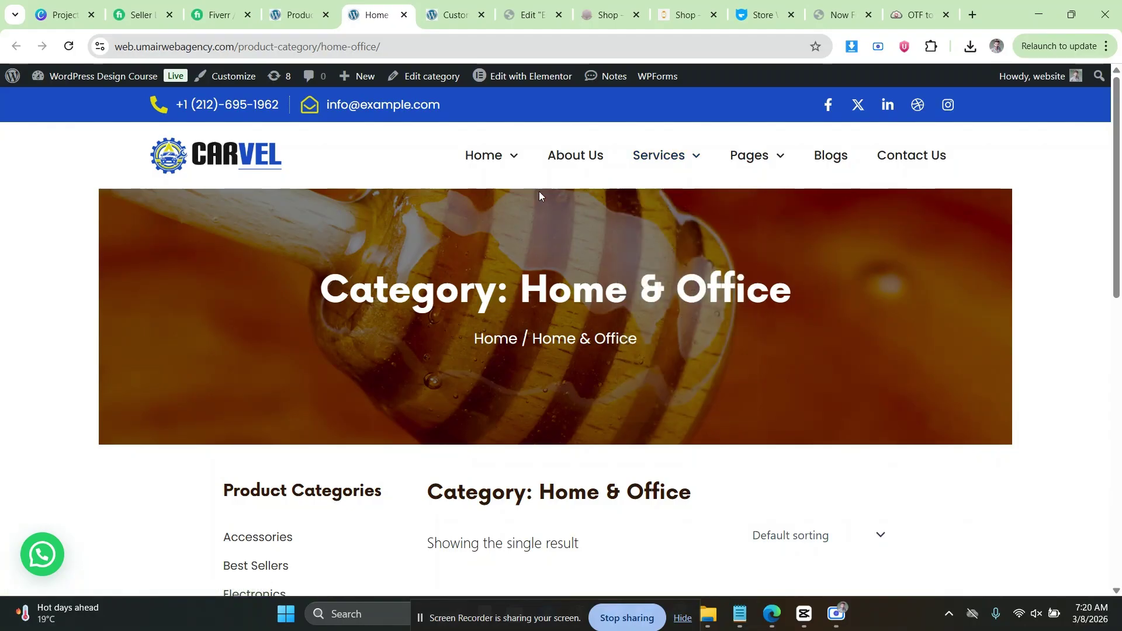
mouse_move(767, 168)
Open the WordPress menu editor and add the Shop page to the M1 menu.
click(302, 15)
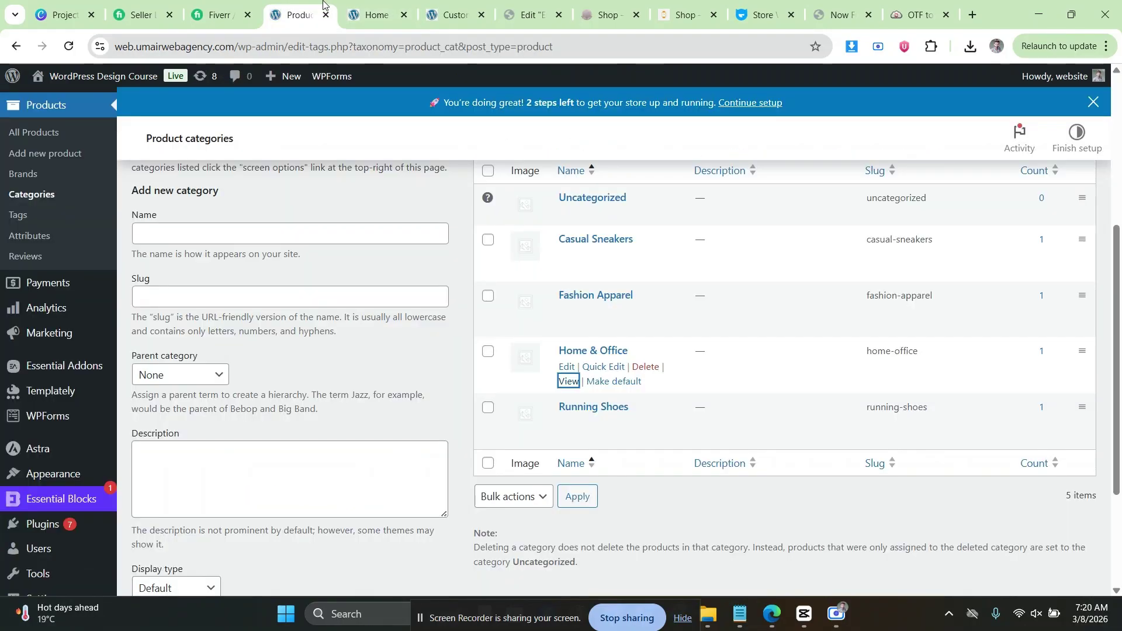
scroll(100, 311, down, 4)
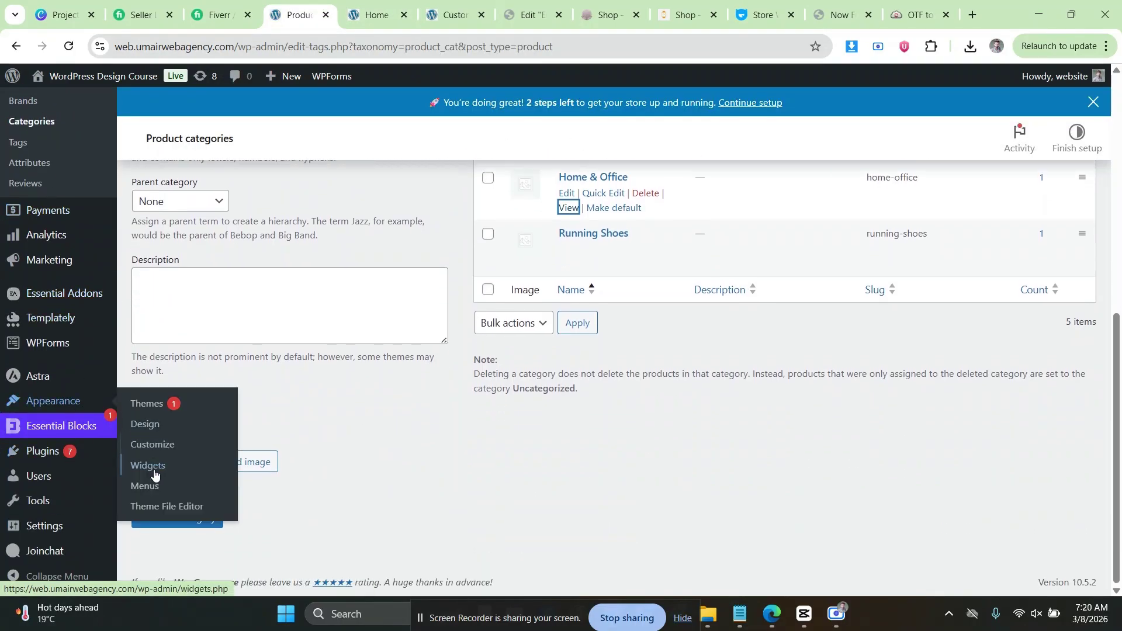
click(144, 555)
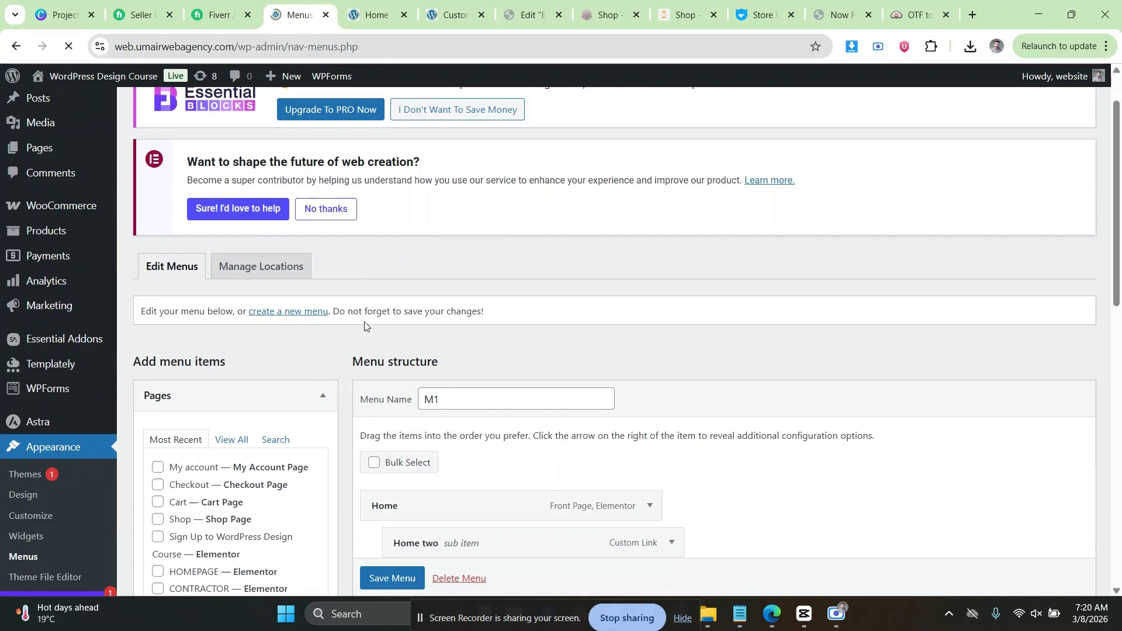
scroll(269, 260, down, 4)
click(239, 212)
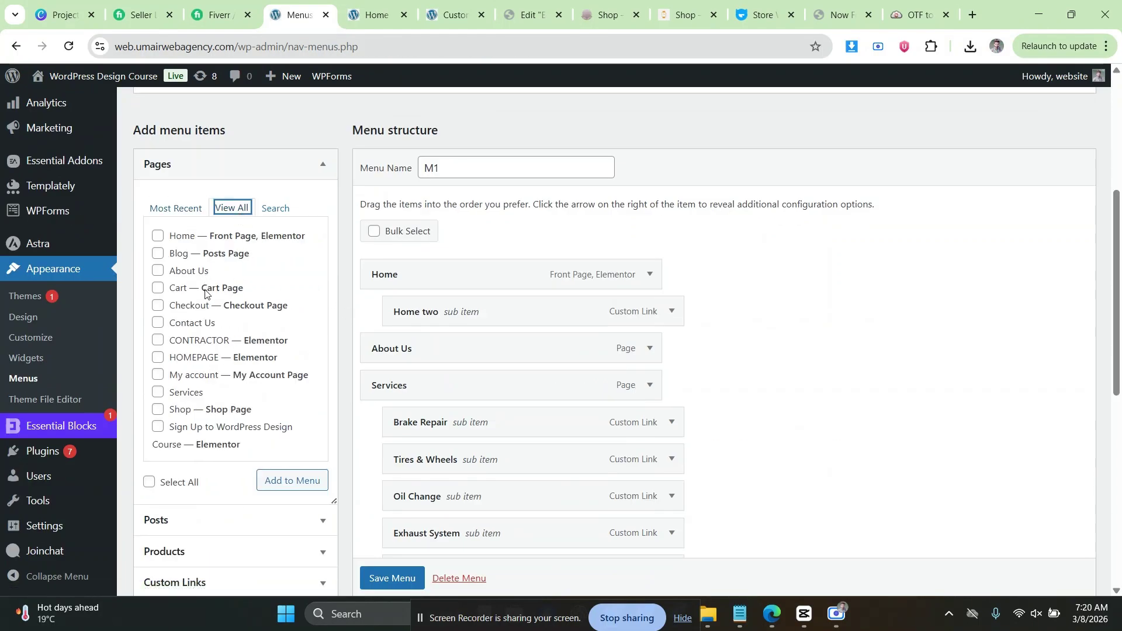
scroll(246, 286, down, 1)
click(208, 338)
click(261, 400)
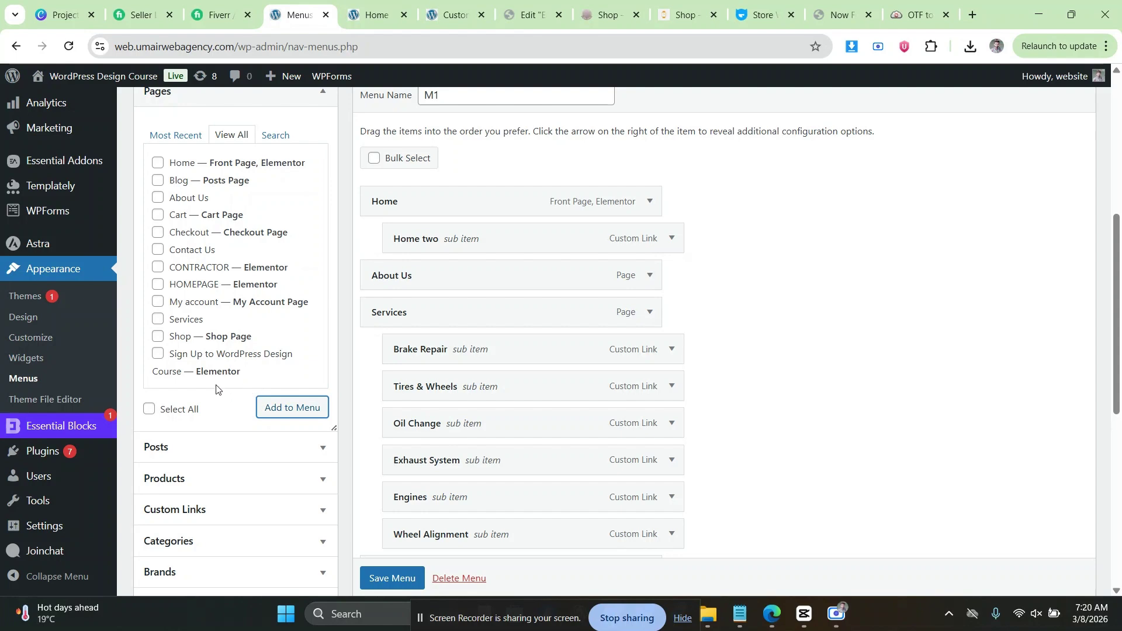
Add the Casual Sneakers, Fashion Apparel, Home & Office and Running Shoes product categories to the M1 menu.
scroll(216, 389, down, 4)
click(242, 390)
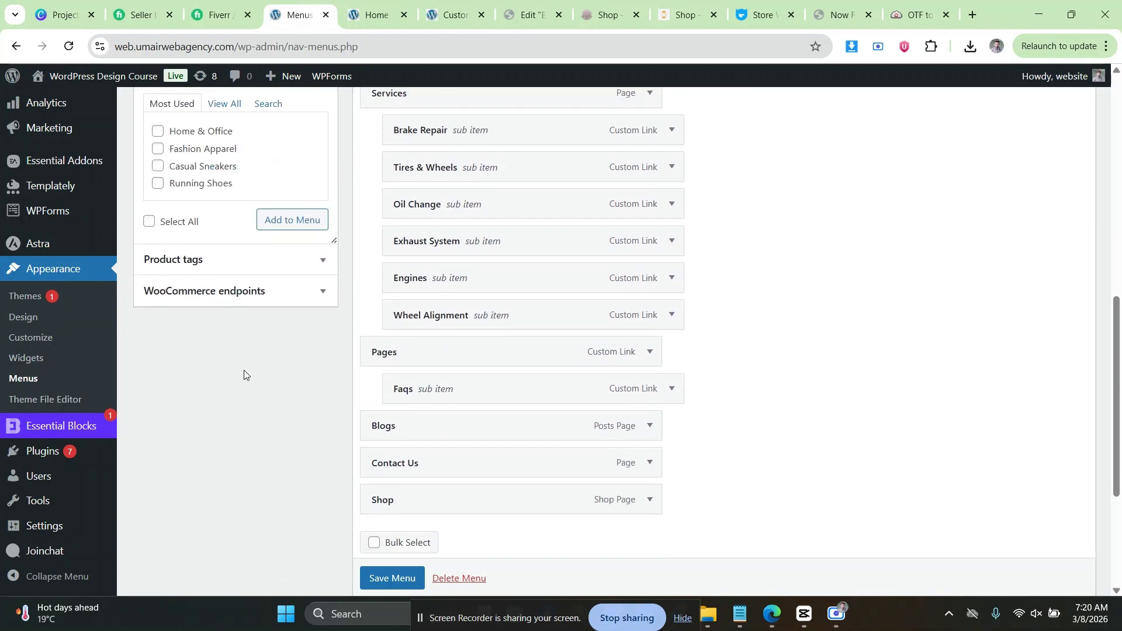
scroll(223, 345, up, 3)
click(218, 252)
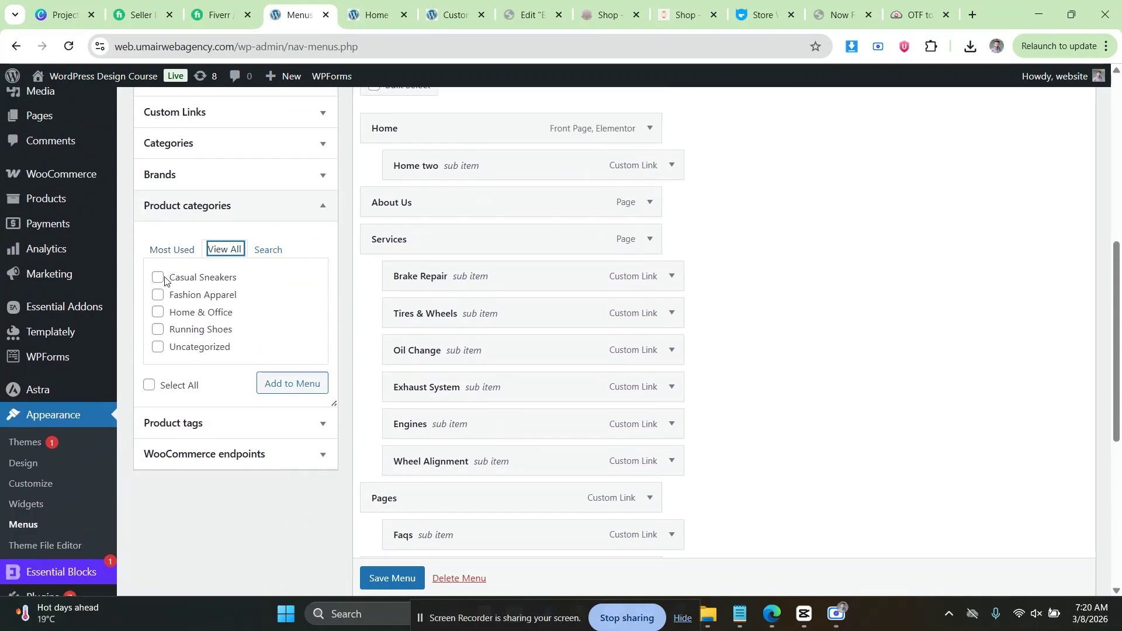
click(159, 331)
click(308, 383)
scroll(339, 304, down, 8)
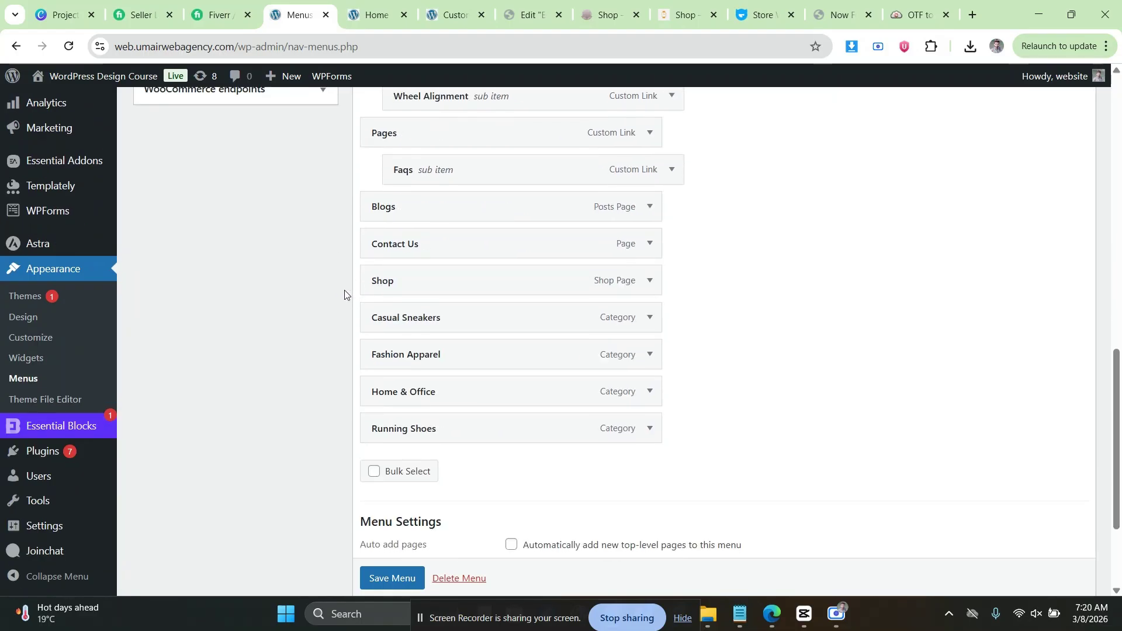
Nest the four product category items as sub items under Shop in the menu structure.
drag(426, 281, 427, 282)
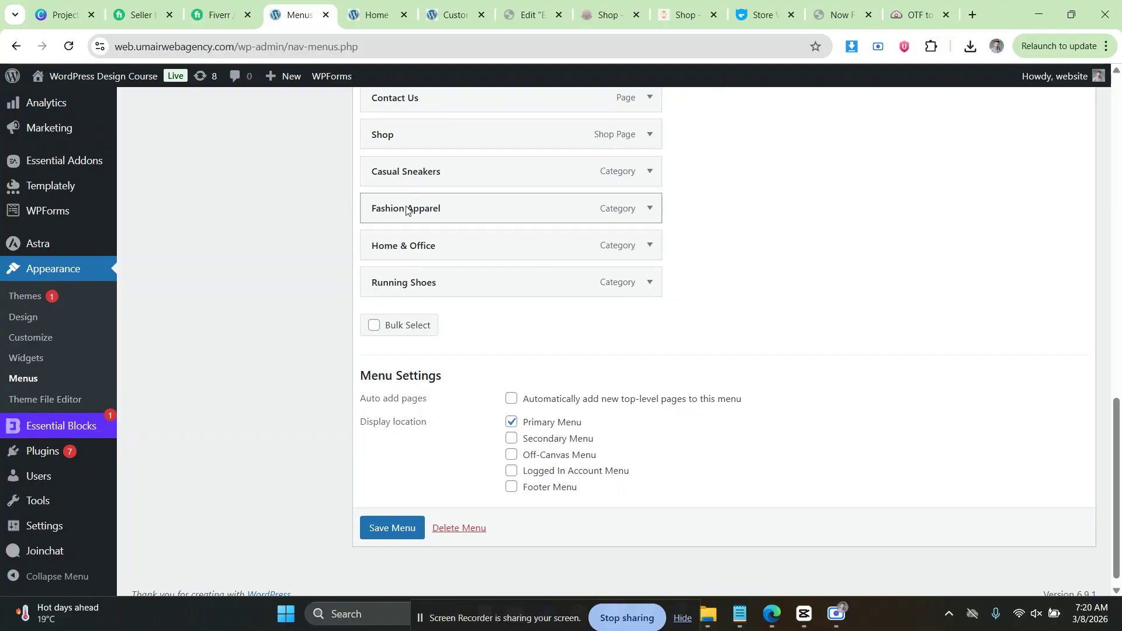
drag(407, 171, 442, 205)
drag(409, 245, 437, 247)
drag(406, 282, 444, 283)
scroll(466, 277, up, 3)
scroll(466, 275, up, 3)
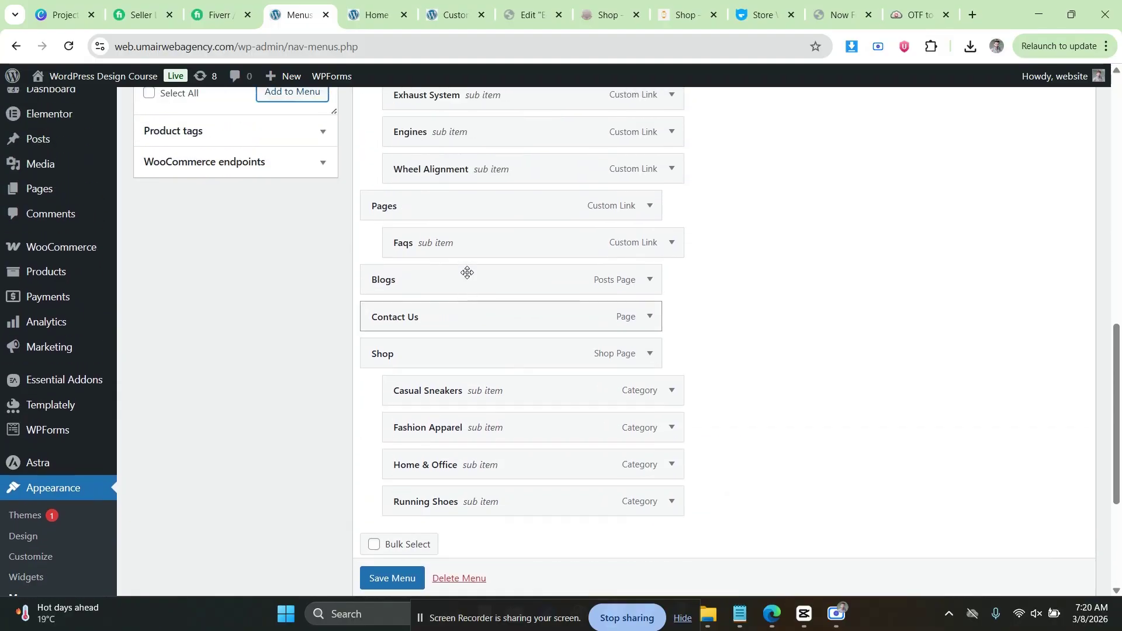
Remove the Pages and Faqs custom links from the M1 menu.
click(627, 279)
scroll(628, 279, down, 1)
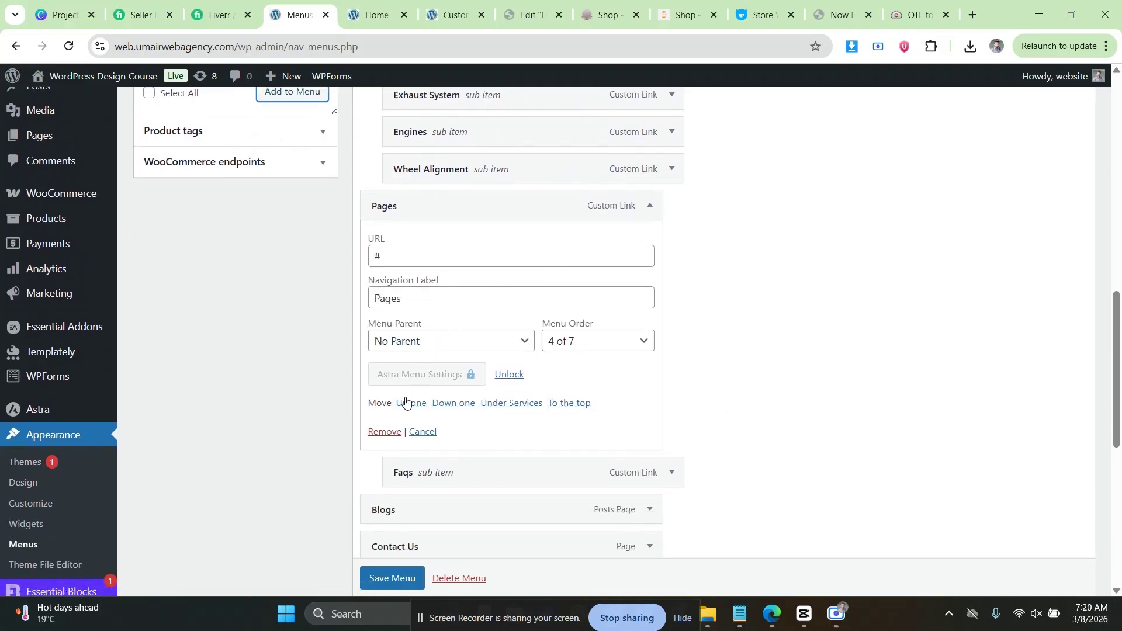
click(384, 431)
click(632, 214)
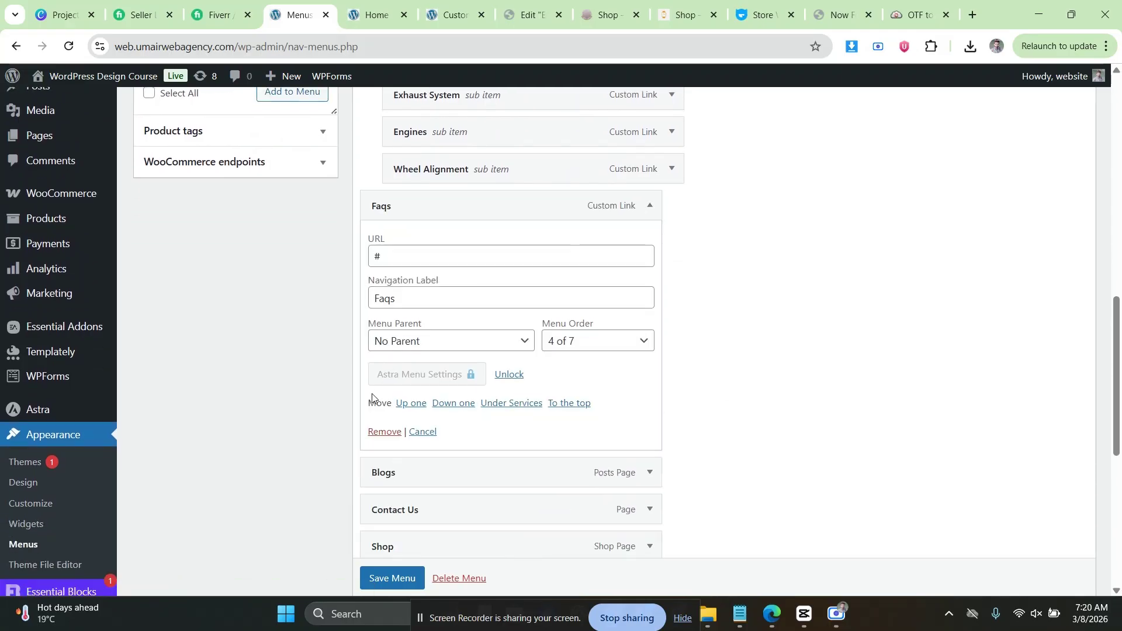
click(383, 431)
Move Shop with its sub items between About Us and Services, save the menu, and check the live Shop dropdown.
drag(418, 286, 419, 321)
scroll(419, 321, down, 3)
click(388, 578)
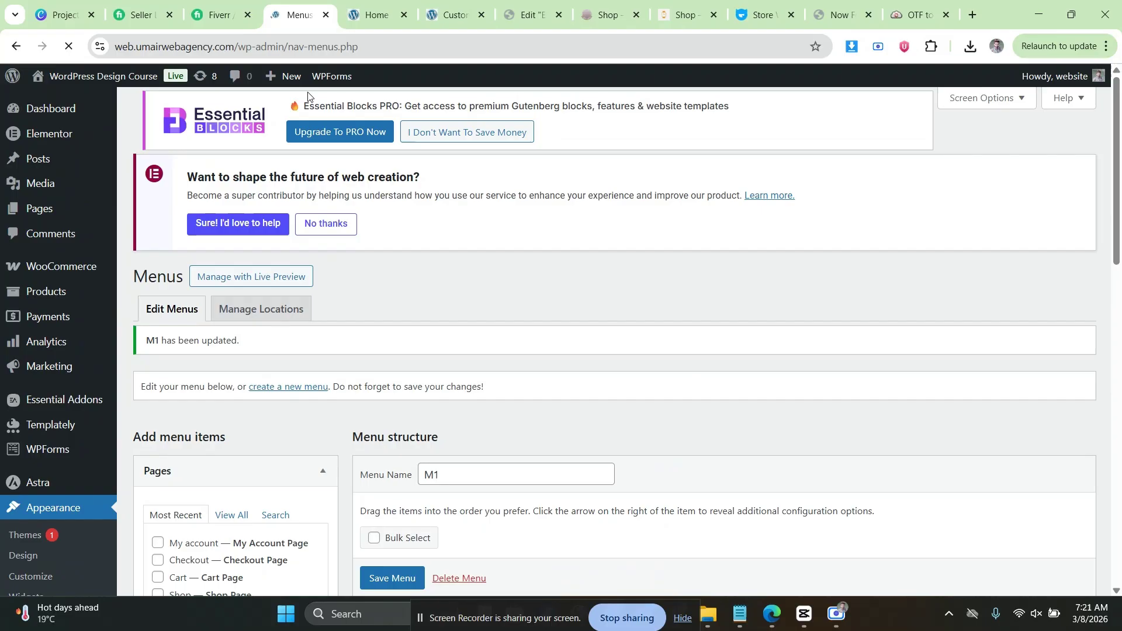
click(374, 14)
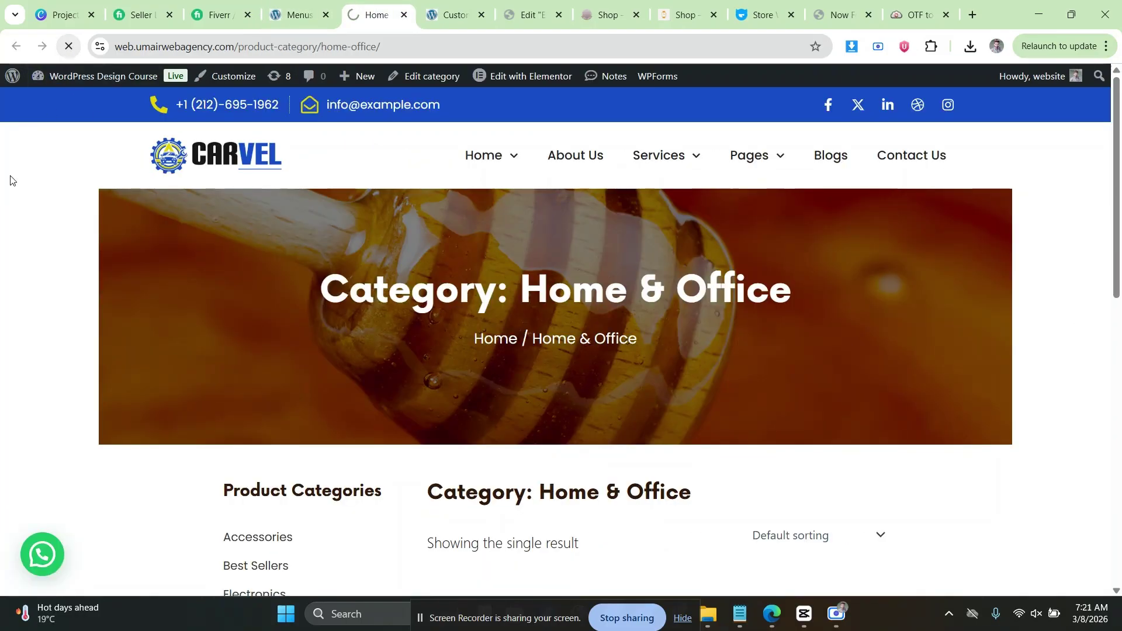
mouse_move(656, 164)
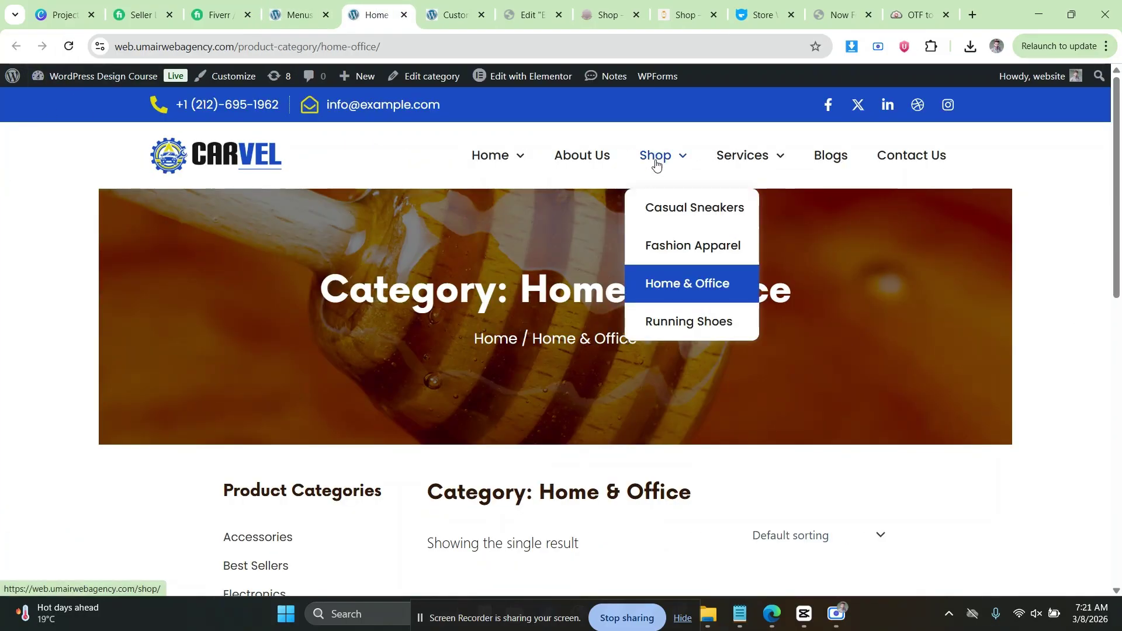
Set the archive template's banner section to Full Width with Stretch Section enabled, and publish the template.
click(450, 9)
click(522, 5)
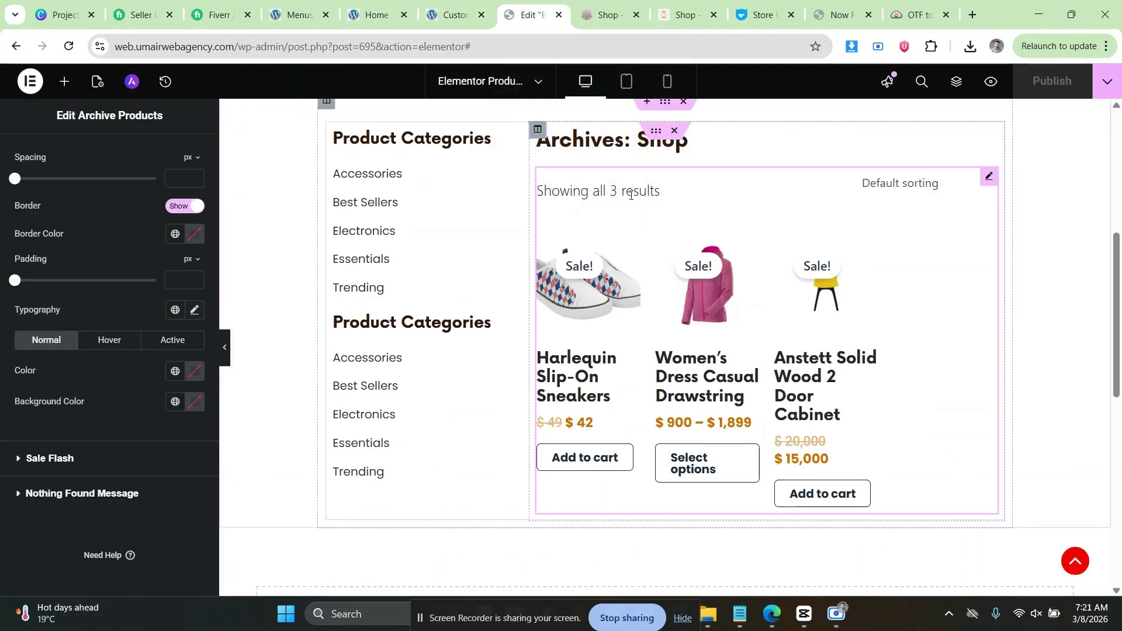
scroll(653, 174, up, 6)
click(664, 232)
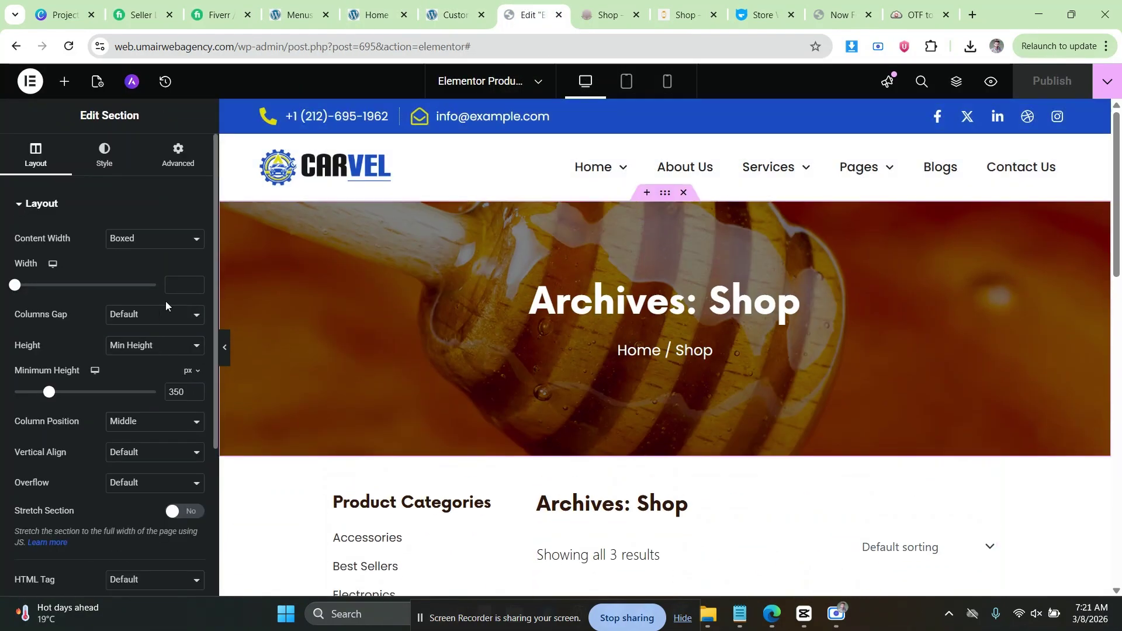
click(141, 245)
click(129, 275)
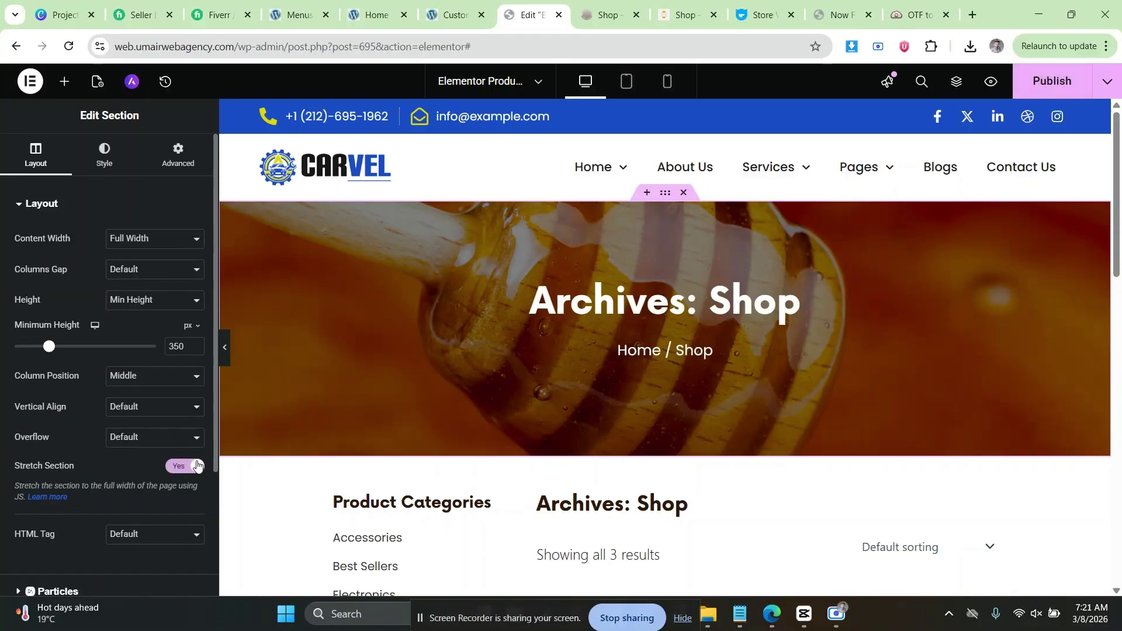
click(1055, 81)
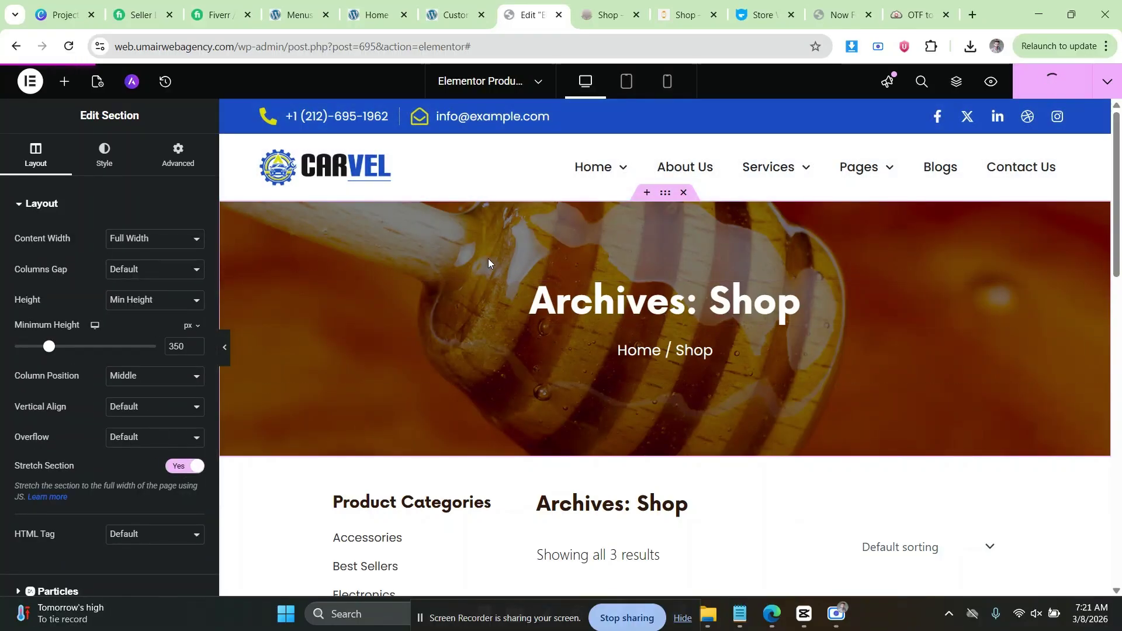
Reload the live Home & Office page to check the banner and product card, and compare them with the reference shop.
click(454, 9)
click(381, 17)
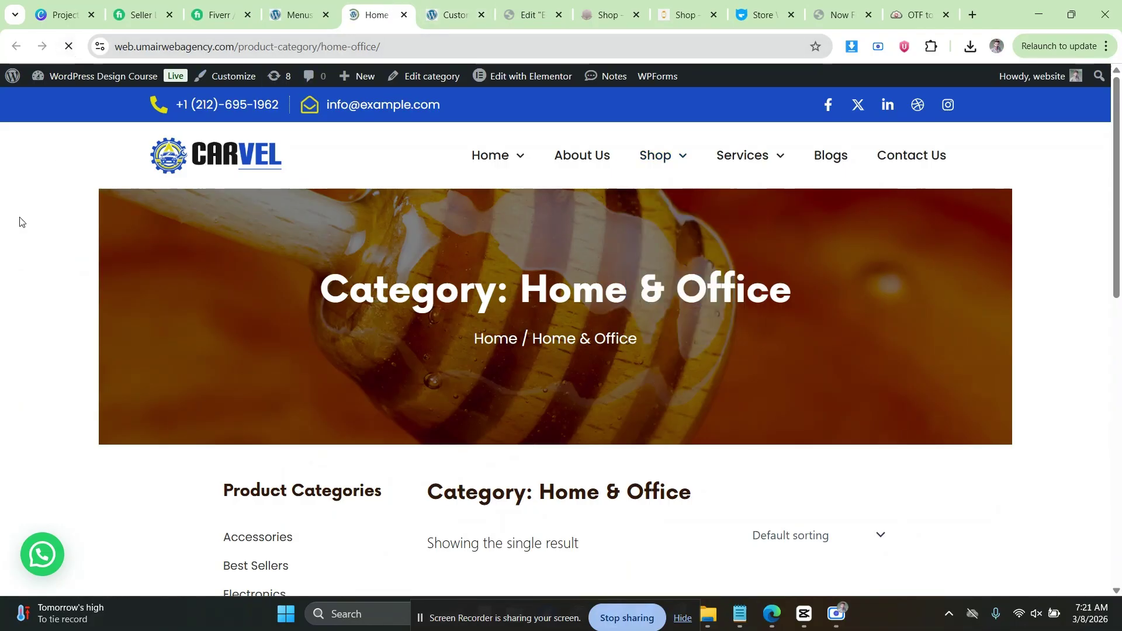
scroll(203, 296, down, 5)
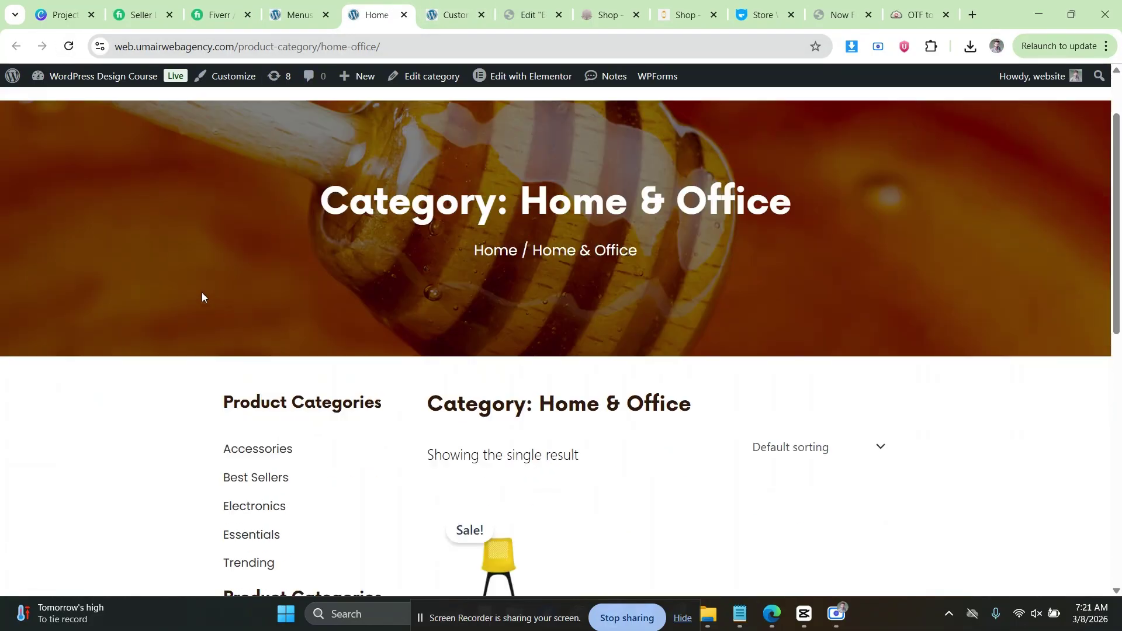
scroll(474, 264, down, 1)
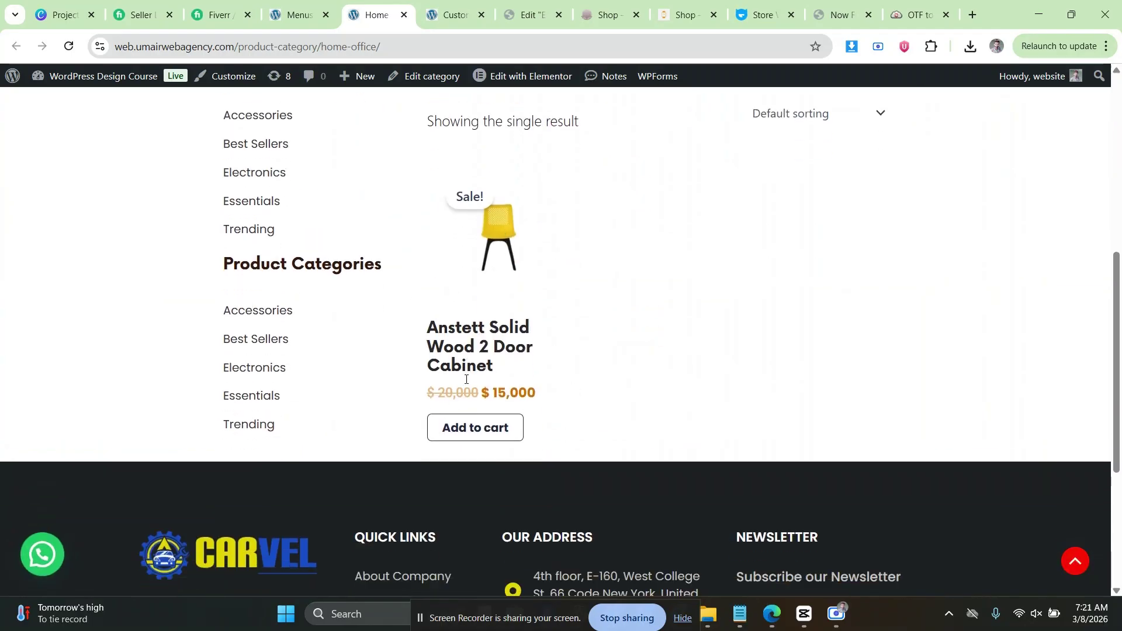
click(543, 2)
click(462, 15)
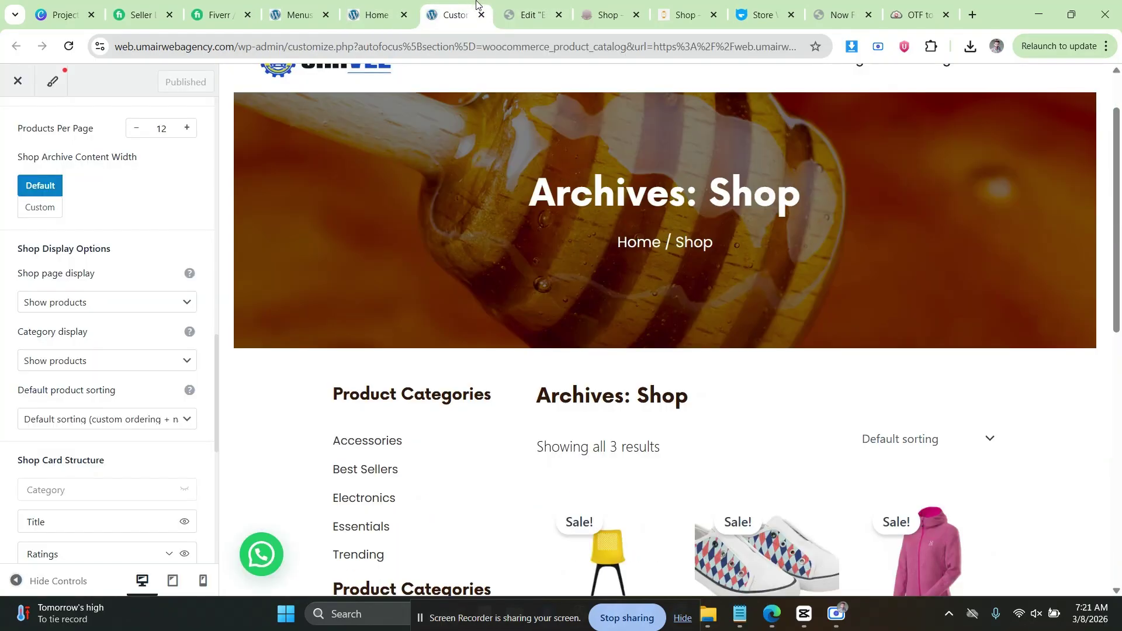
click(608, 14)
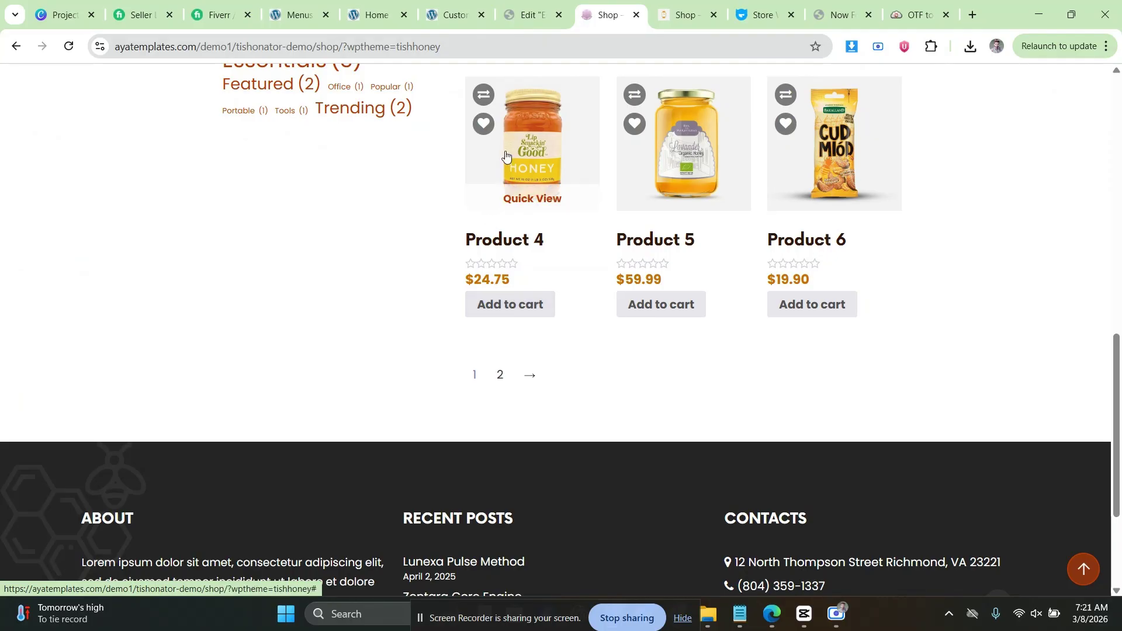
Set the Archive Products button background color to #E6E6E6 in the template editor.
click(516, 8)
scroll(553, 356, down, 5)
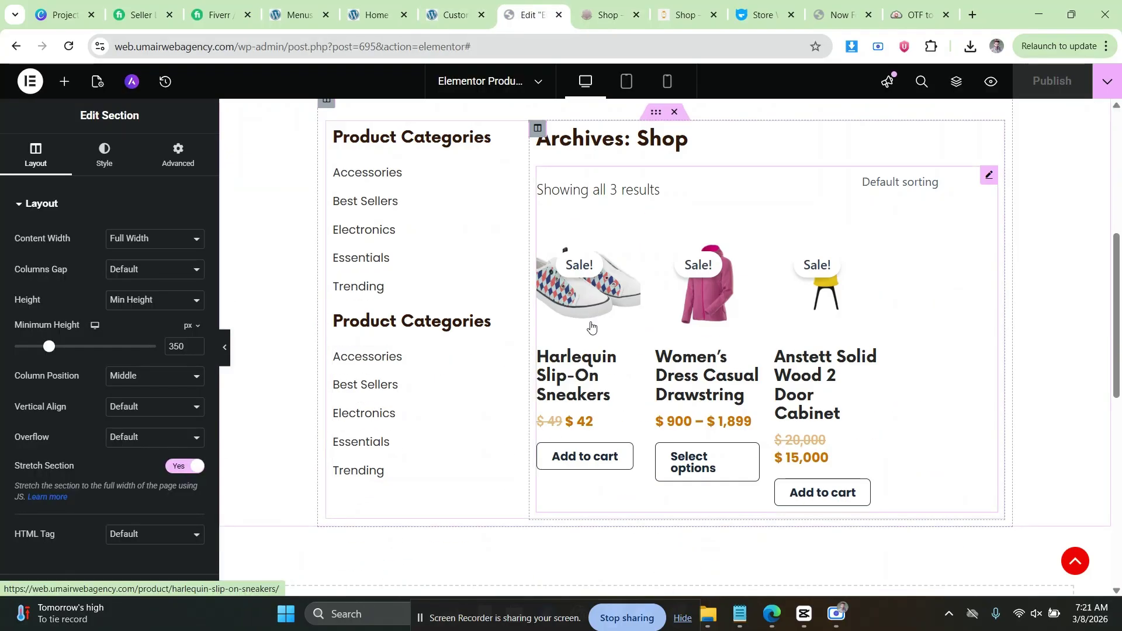
click(105, 159)
scroll(98, 402, down, 17)
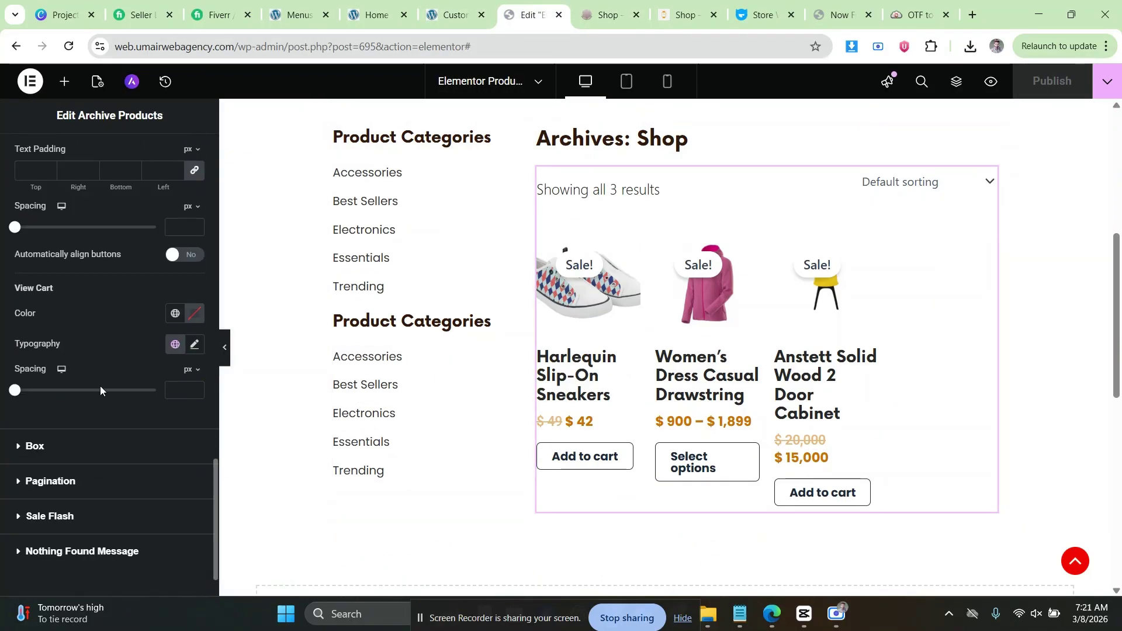
scroll(109, 371, up, 2)
scroll(109, 350, up, 4)
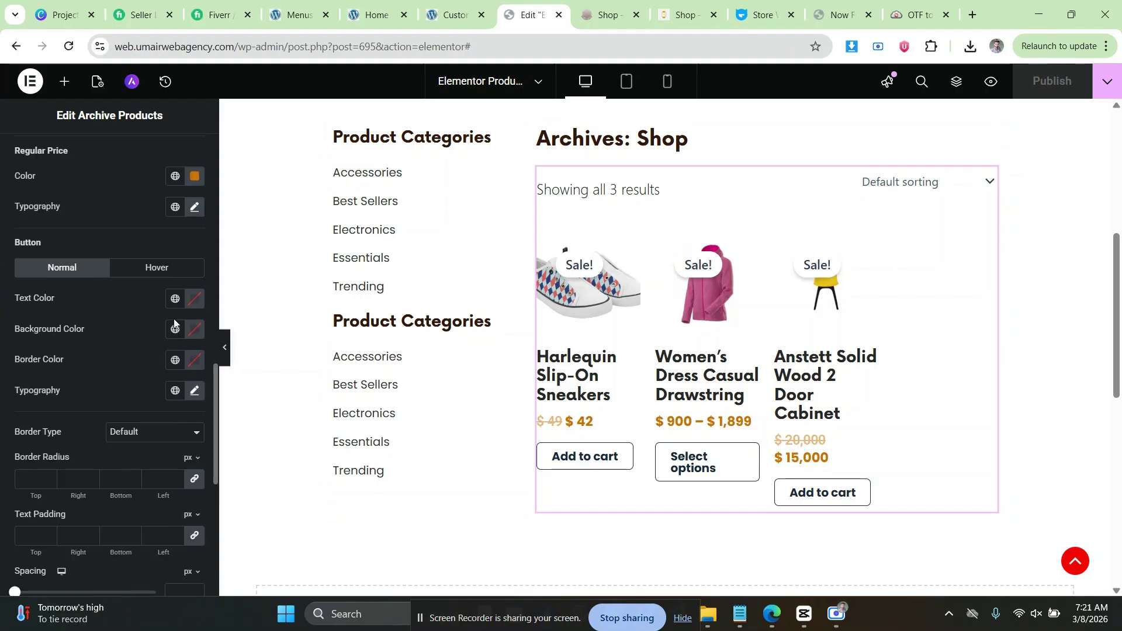
click(195, 331)
drag(119, 449, 99, 398)
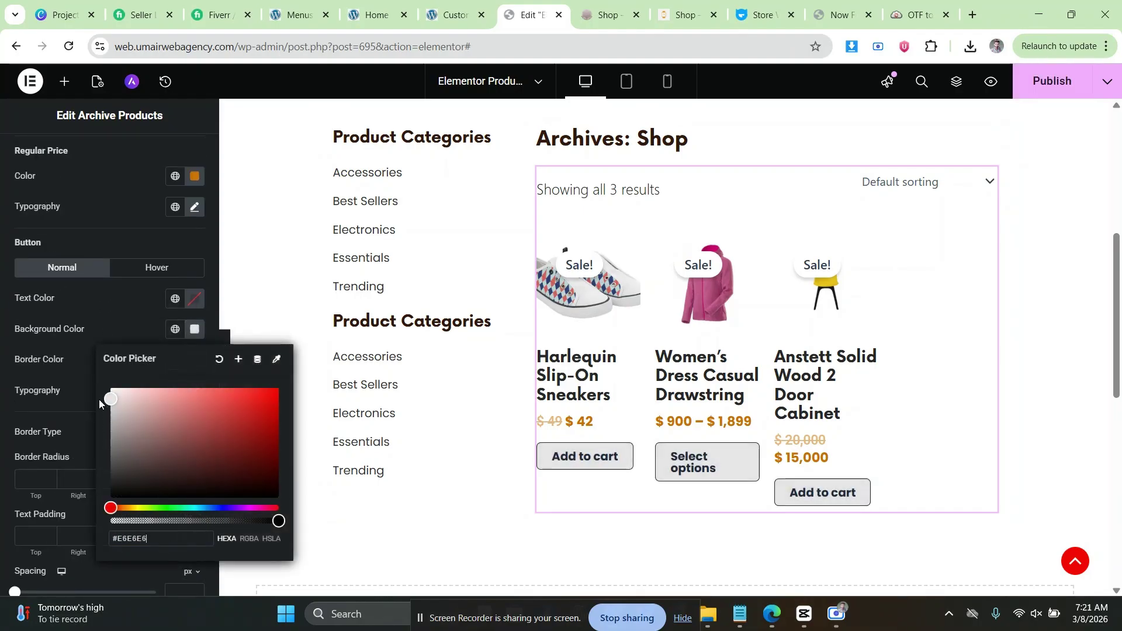
click(2, 354)
Set the product button's border type to None with a 0 px border radius, and compare it with the reference shop's buttons.
scroll(106, 387, down, 1)
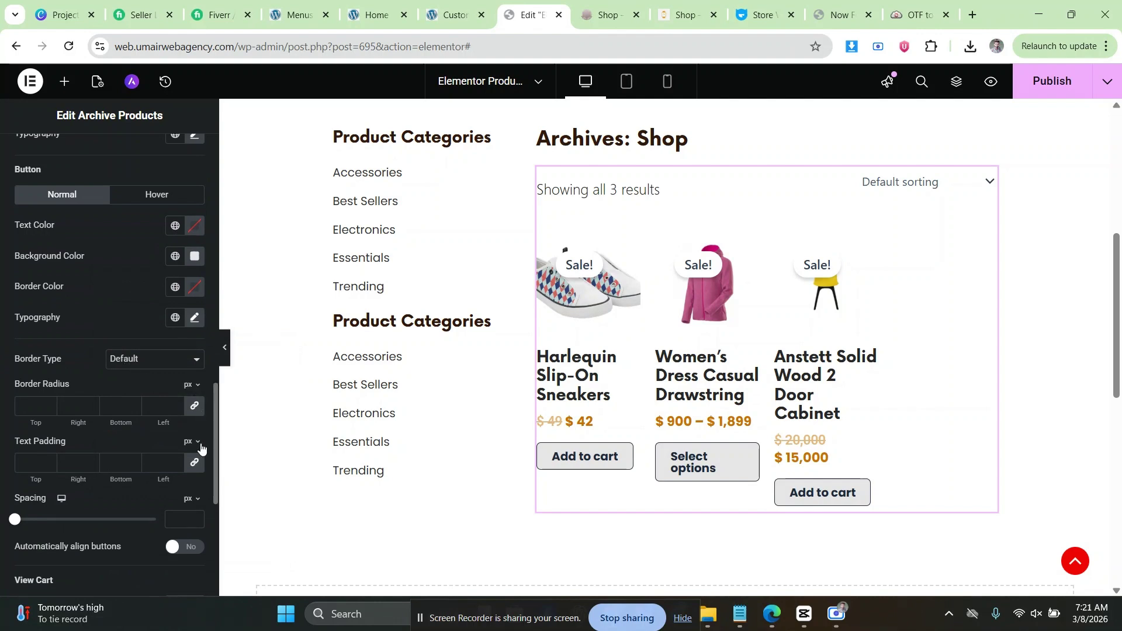
click(155, 359)
click(156, 391)
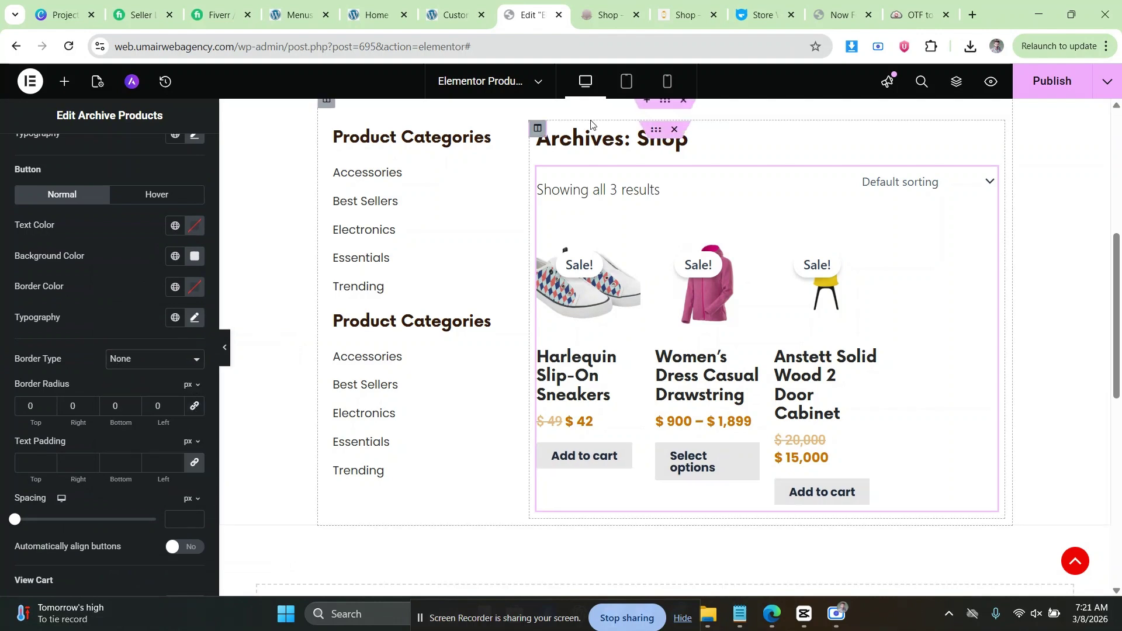
click(681, 14)
click(614, 12)
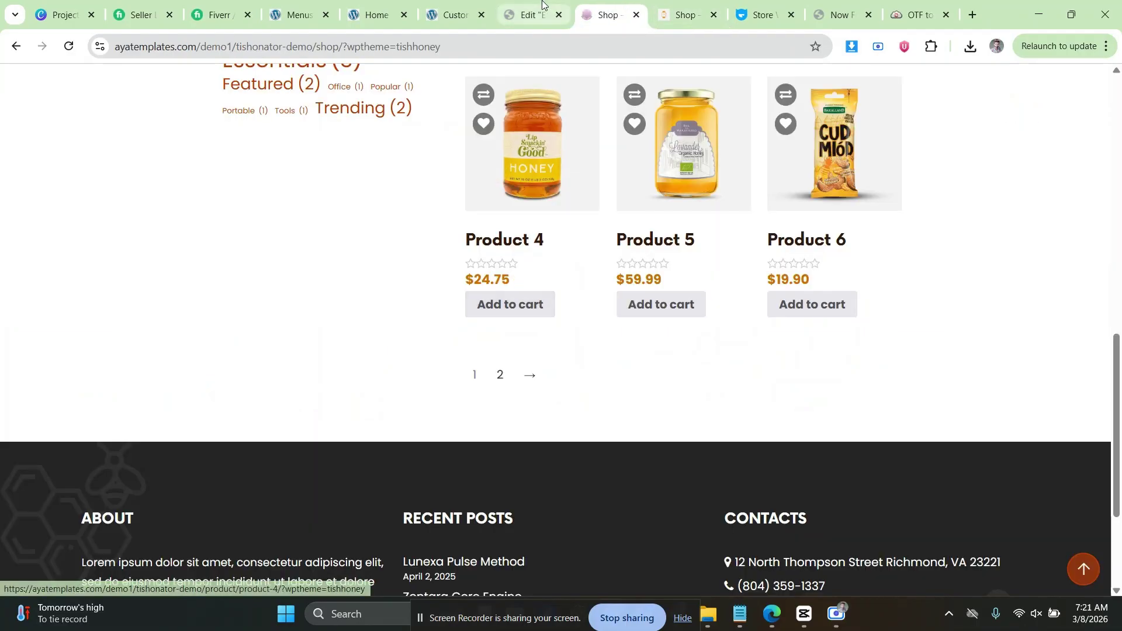
click(529, 14)
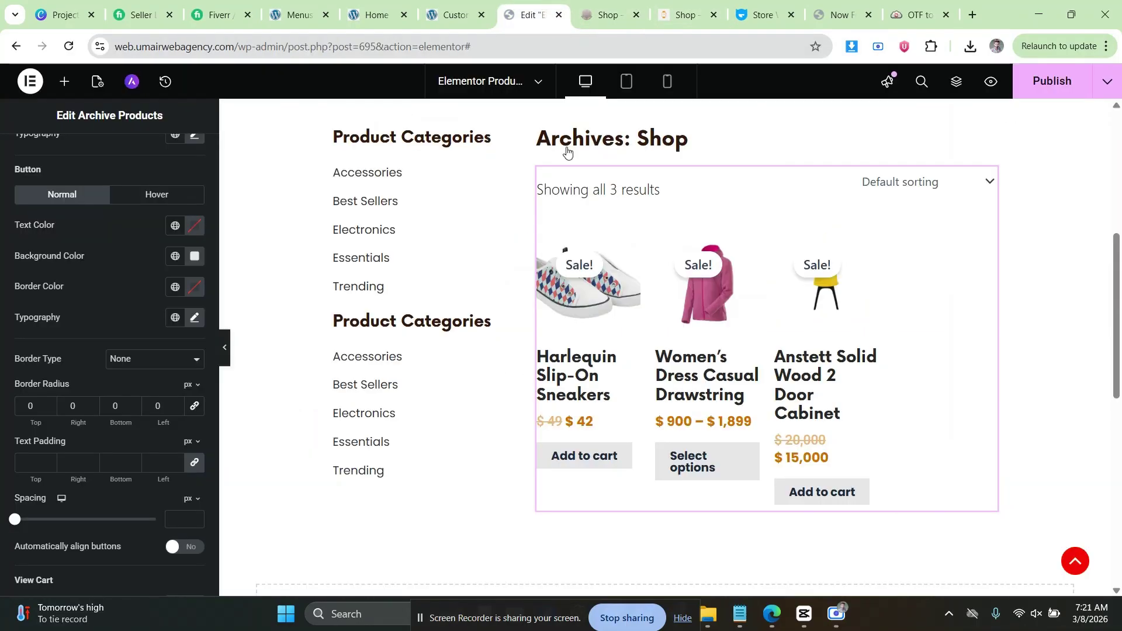
click(608, 15)
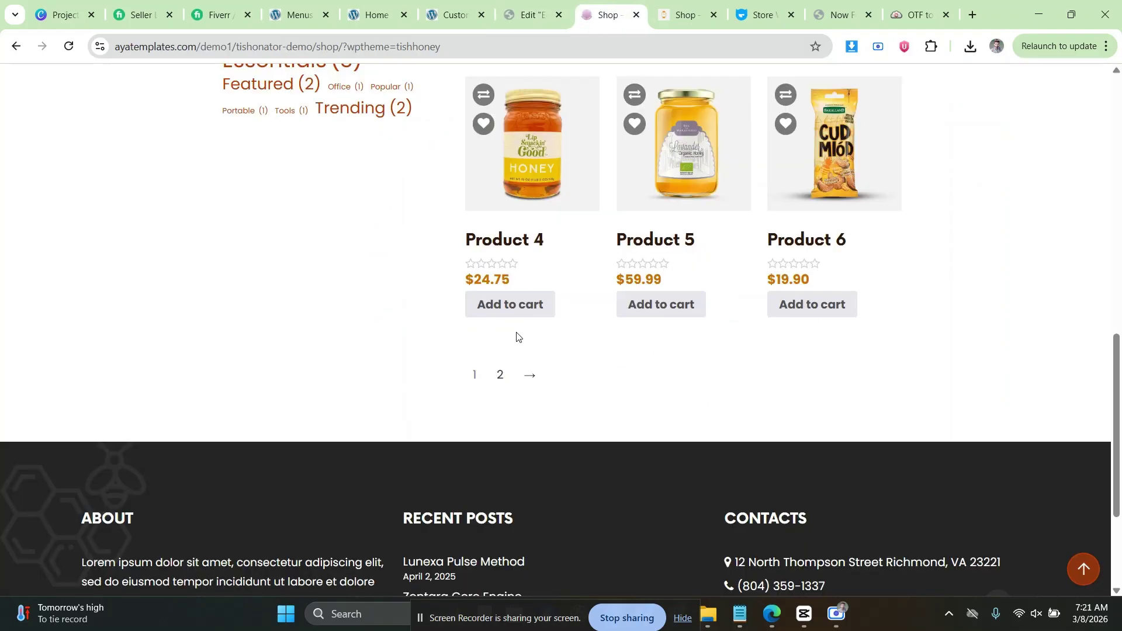
click(529, 14)
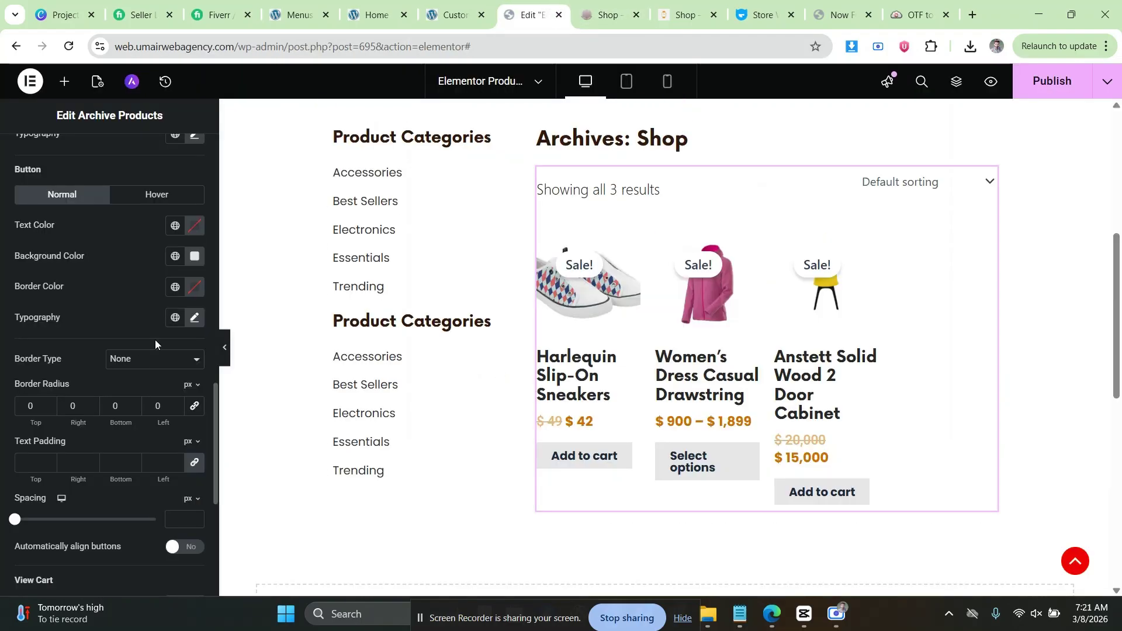
Set the product button's text color to #3E3E3E for the normal state and reuse it for the hover state.
click(196, 225)
mouse_move(98, 377)
mouse_down()
mouse_move(100, 341)
mouse_move(97, 369)
mouse_up()
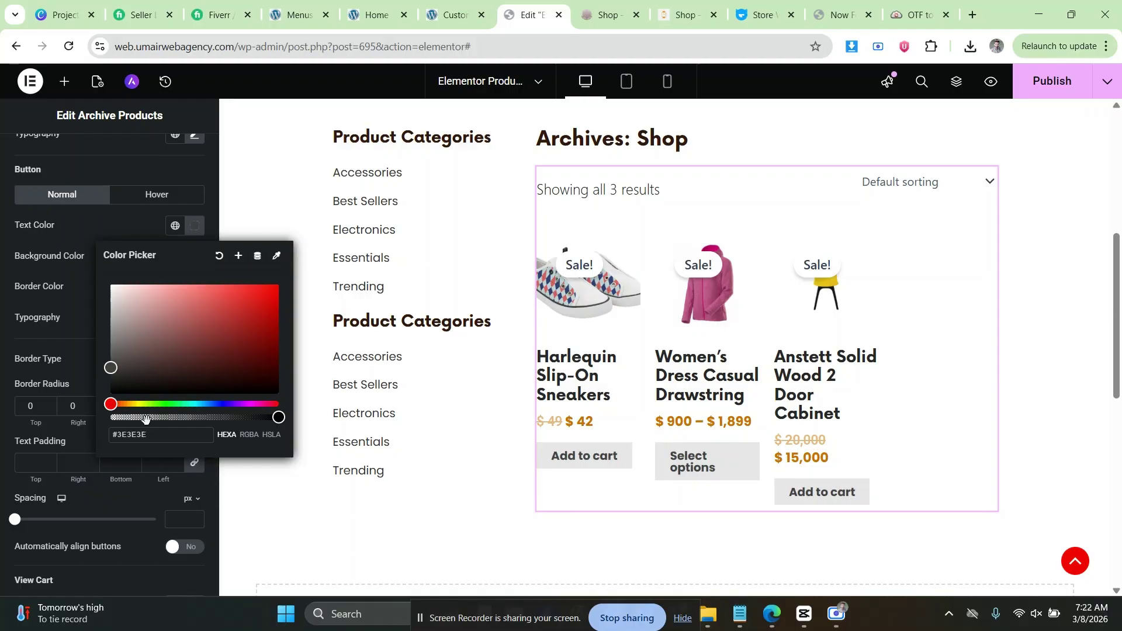
drag(154, 435, 92, 434)
click(157, 195)
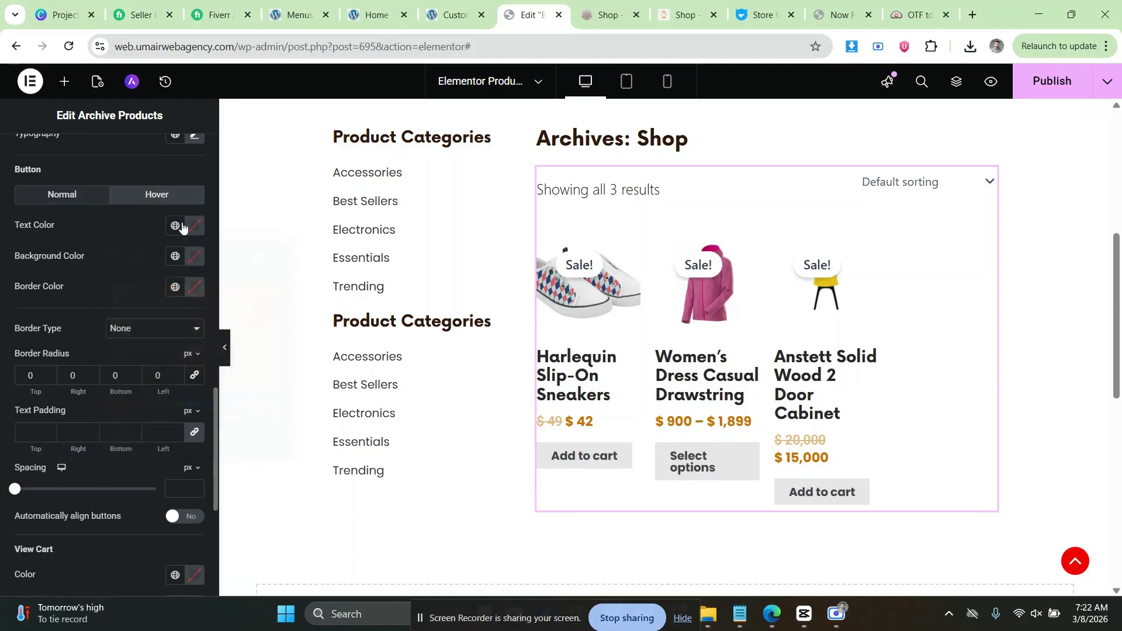
click(195, 226)
click(3, 263)
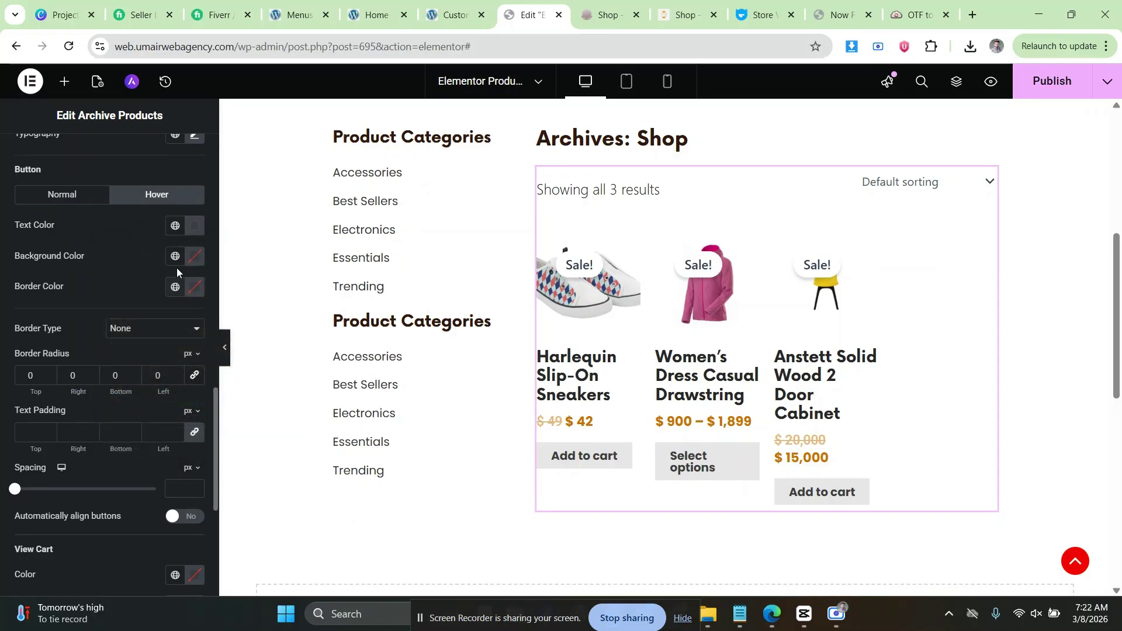
Set the product button's hover background to a slightly darker grey starting from #E6E6E6, and publish the template.
click(195, 257)
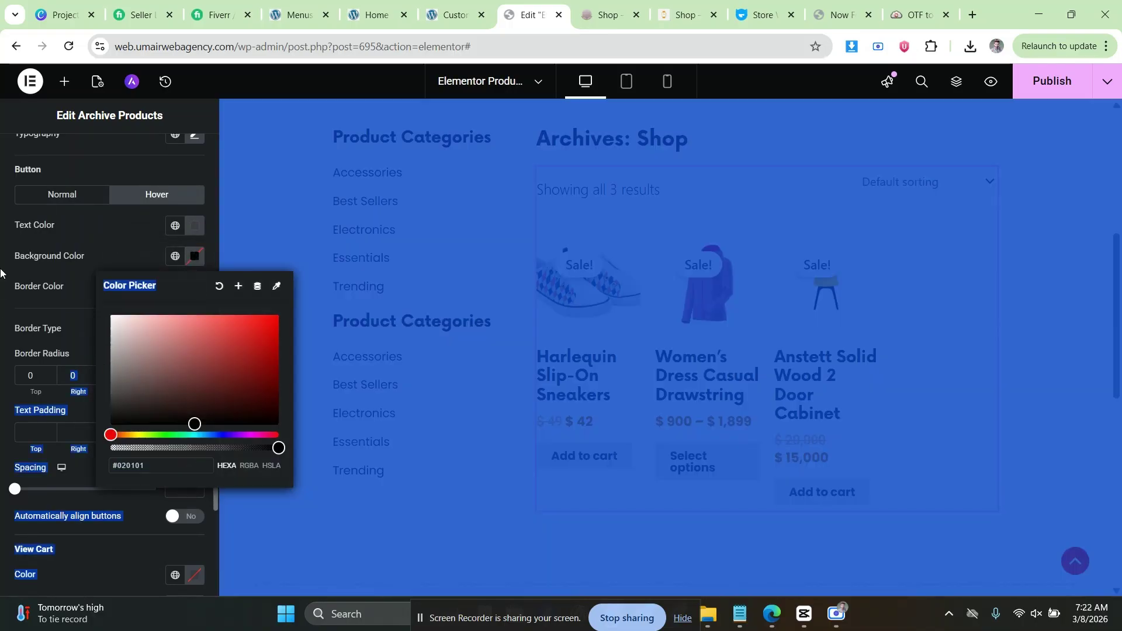
click(2, 272)
click(62, 195)
click(195, 256)
key(ctrl+c)
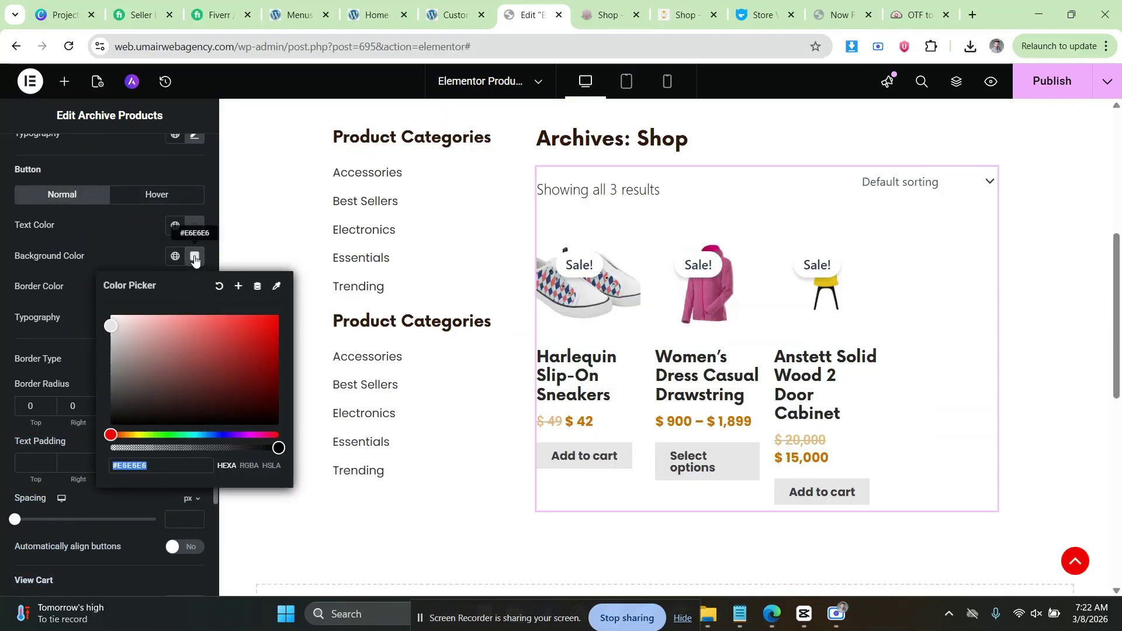
click(169, 190)
click(156, 194)
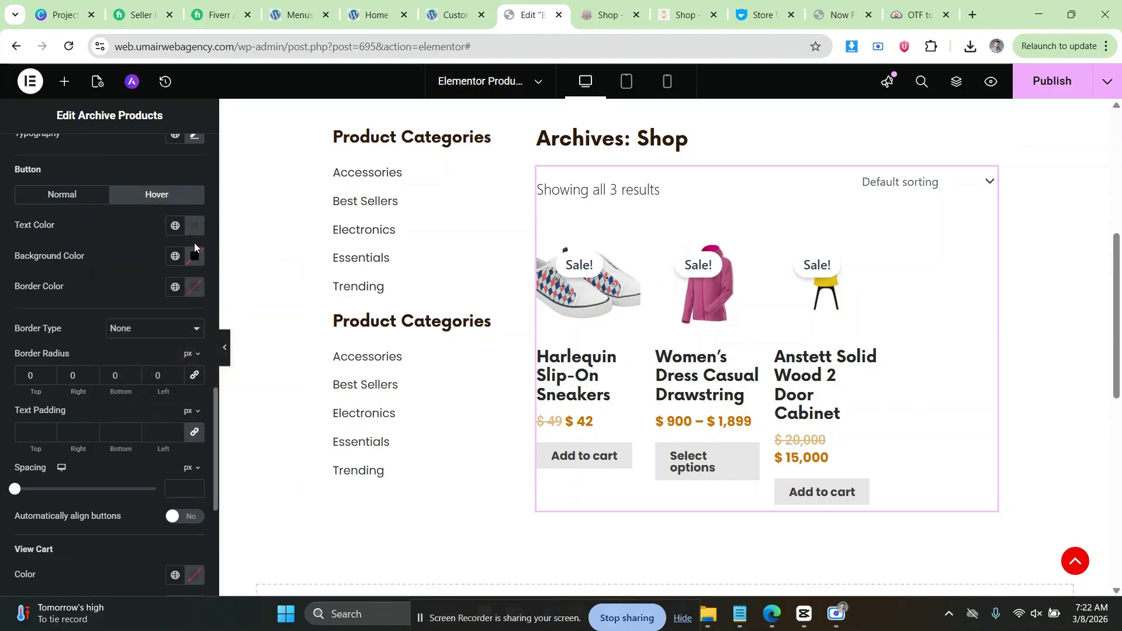
click(194, 256)
key(ctrl+v)
drag(109, 328, 99, 338)
click(3, 277)
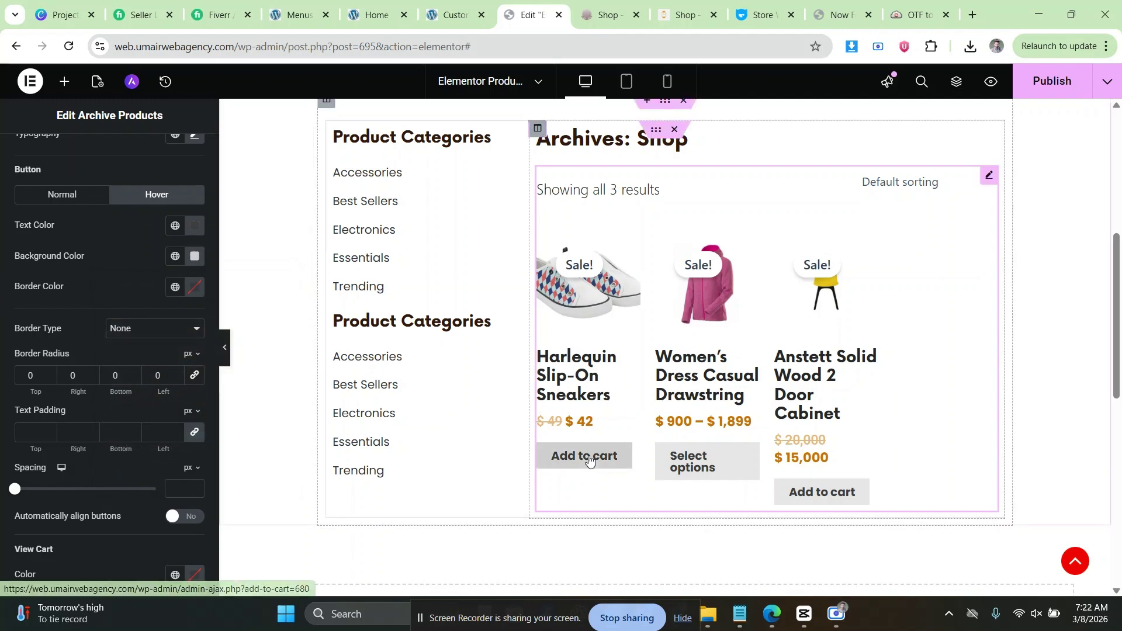
click(1061, 82)
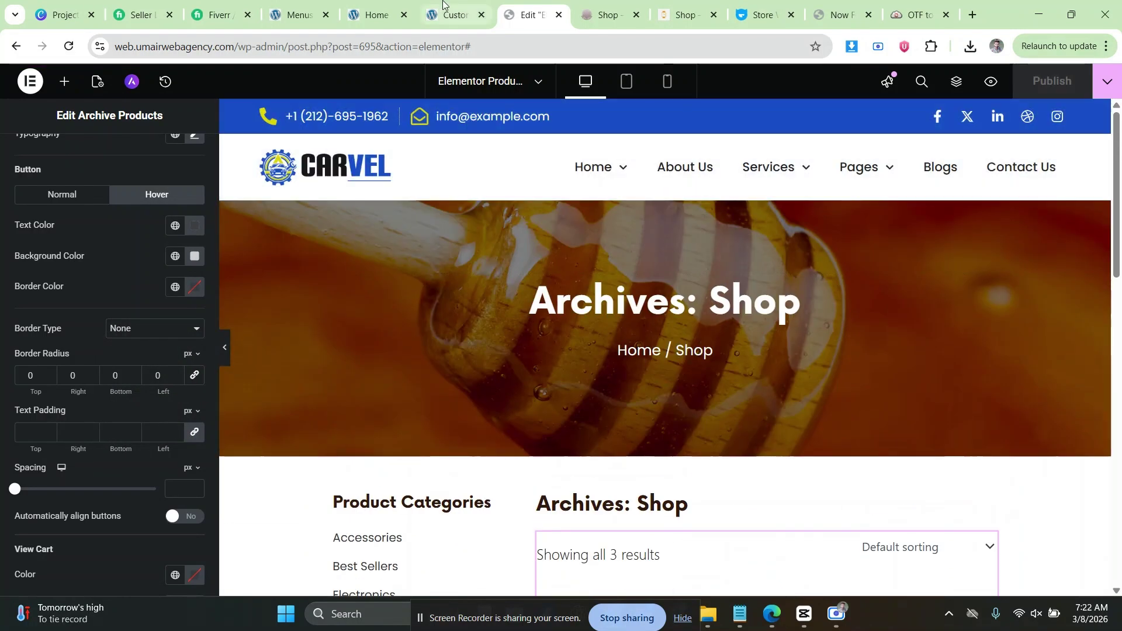
Check the button hover styling and the page banner on the live Home & Office category page.
click(376, 5)
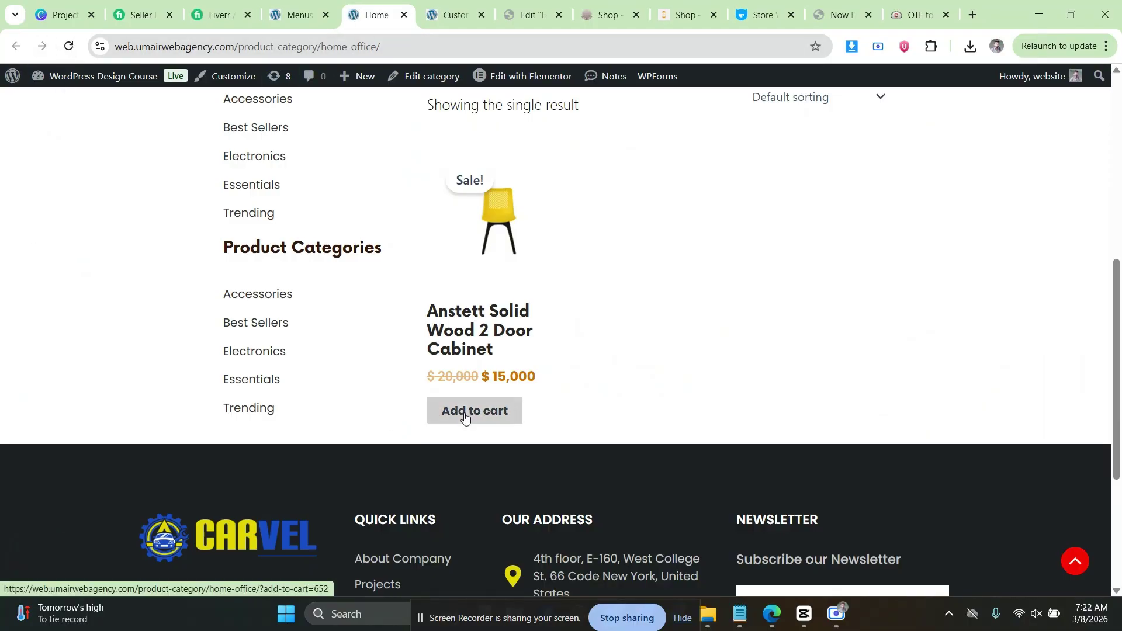
scroll(464, 404, up, 5)
scroll(433, 327, down, 3)
scroll(456, 350, up, 5)
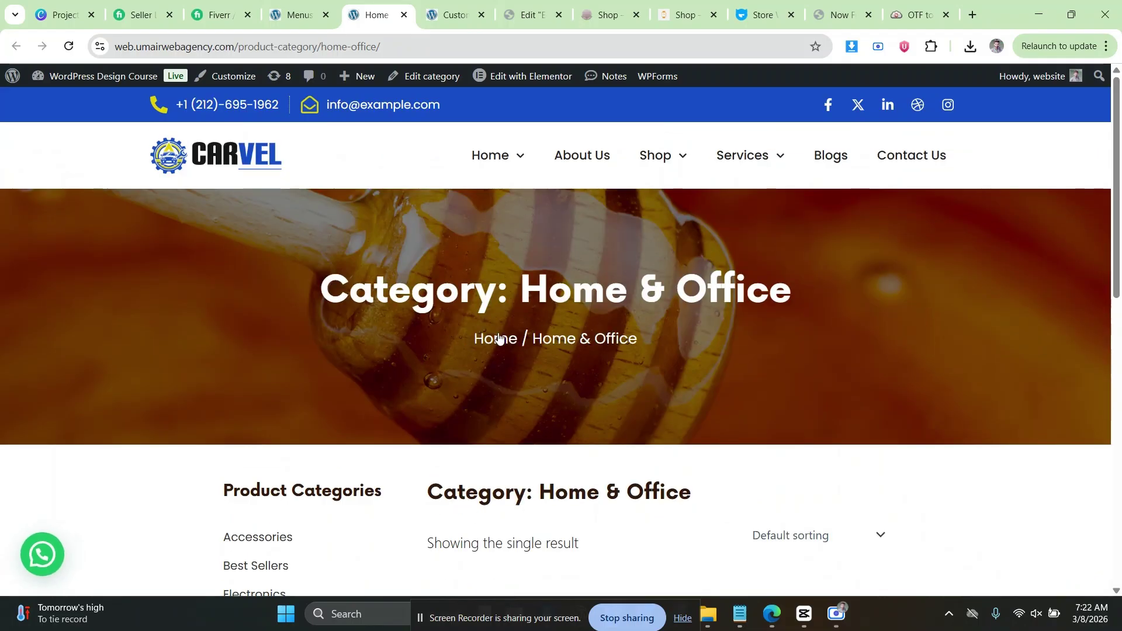
Open the live Shop page from the site navigation and examine its product cards, buttons and category sidebar.
click(655, 155)
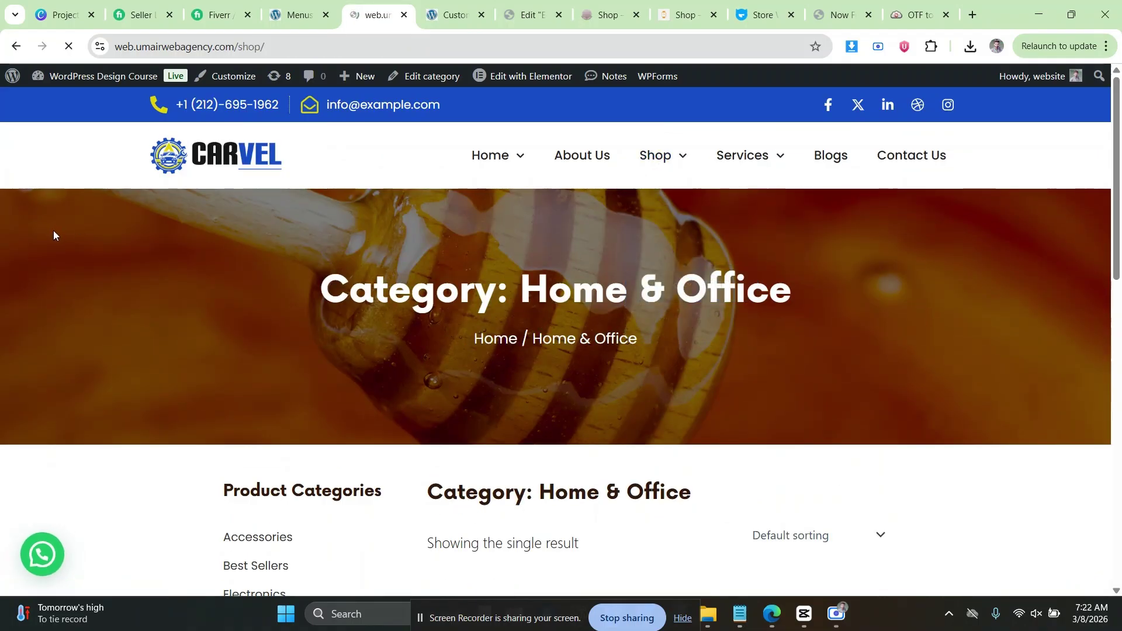
scroll(53, 237, down, 5)
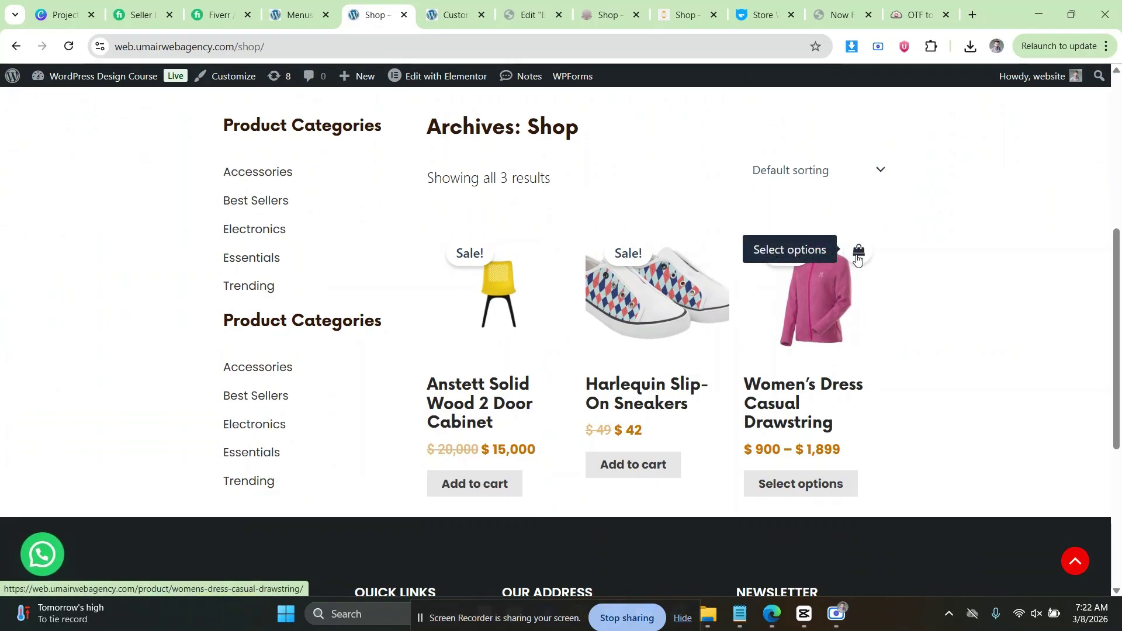
scroll(533, 256, down, 1)
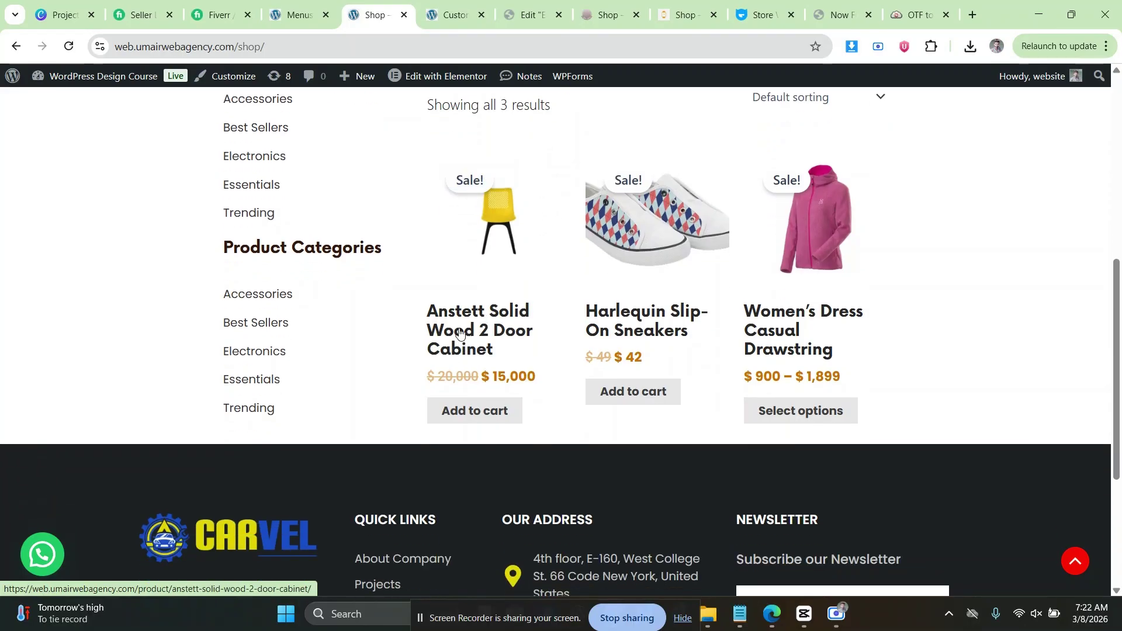
scroll(461, 331, up, 1)
scroll(470, 374, down, 1)
scroll(409, 333, up, 2)
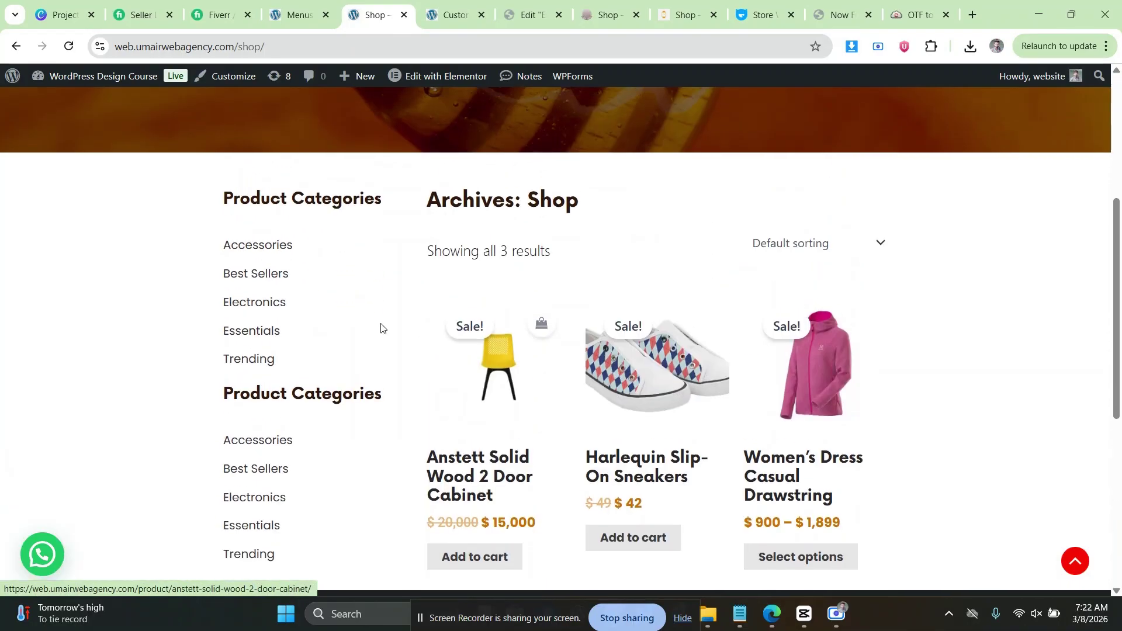
scroll(269, 350, down, 1)
scroll(270, 306, up, 2)
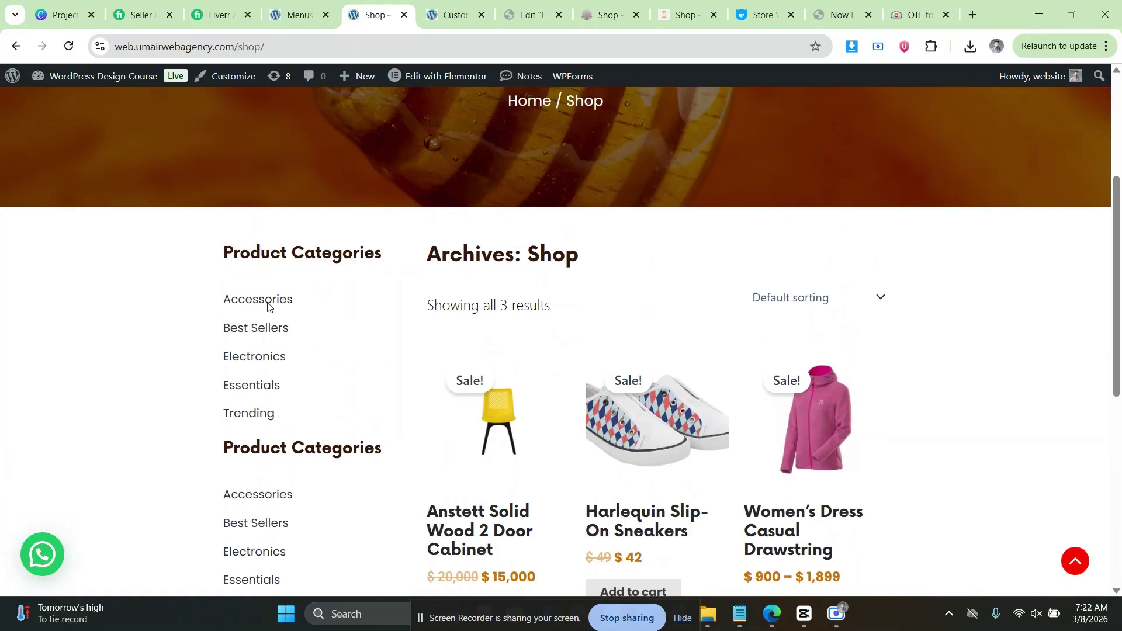
scroll(275, 292, down, 3)
Examine the product grid, result count and pagination on the reference honey shop's page.
click(452, 15)
click(533, 12)
click(605, 14)
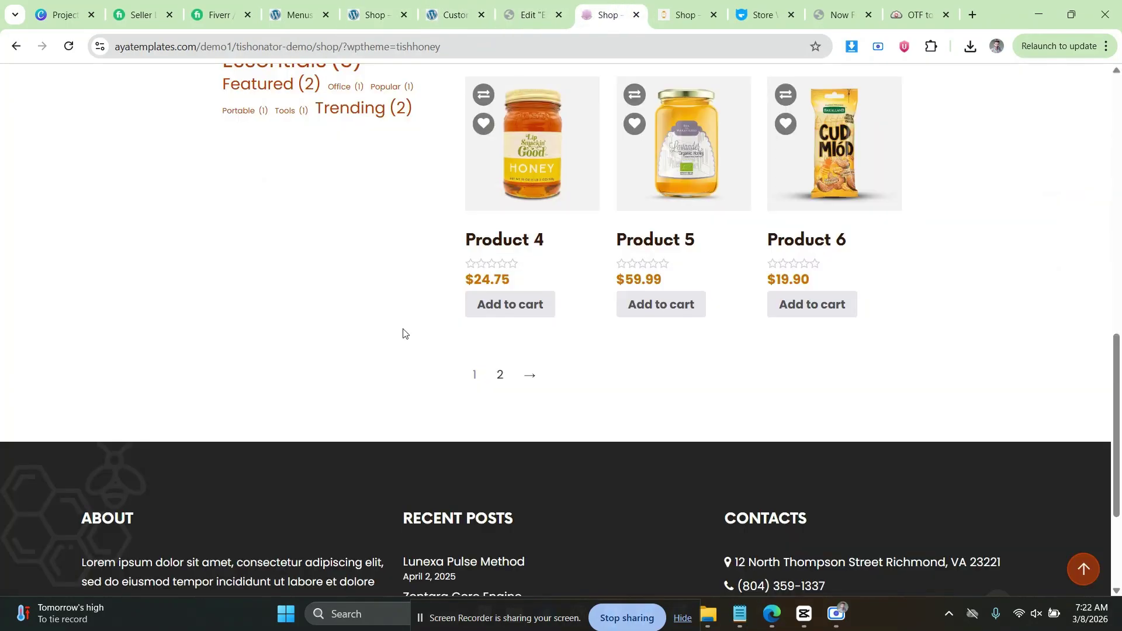
scroll(383, 323, up, 1)
scroll(509, 425, down, 1)
scroll(503, 373, up, 5)
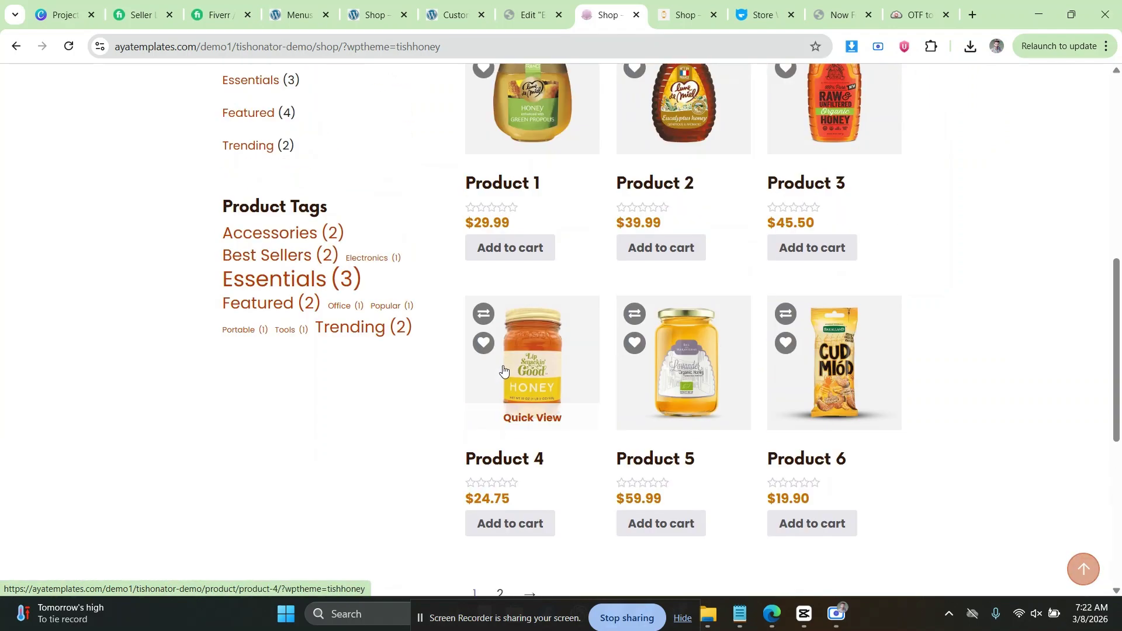
scroll(500, 371, down, 1)
scroll(503, 360, up, 2)
scroll(511, 334, down, 1)
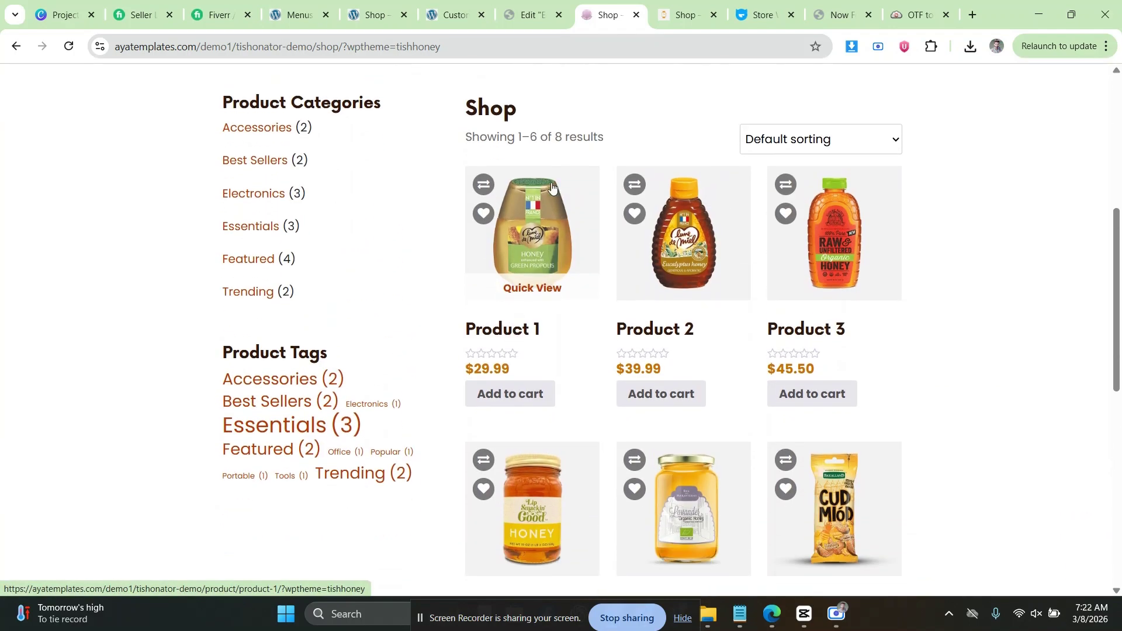
scroll(534, 329, down, 3)
scroll(501, 448, down, 2)
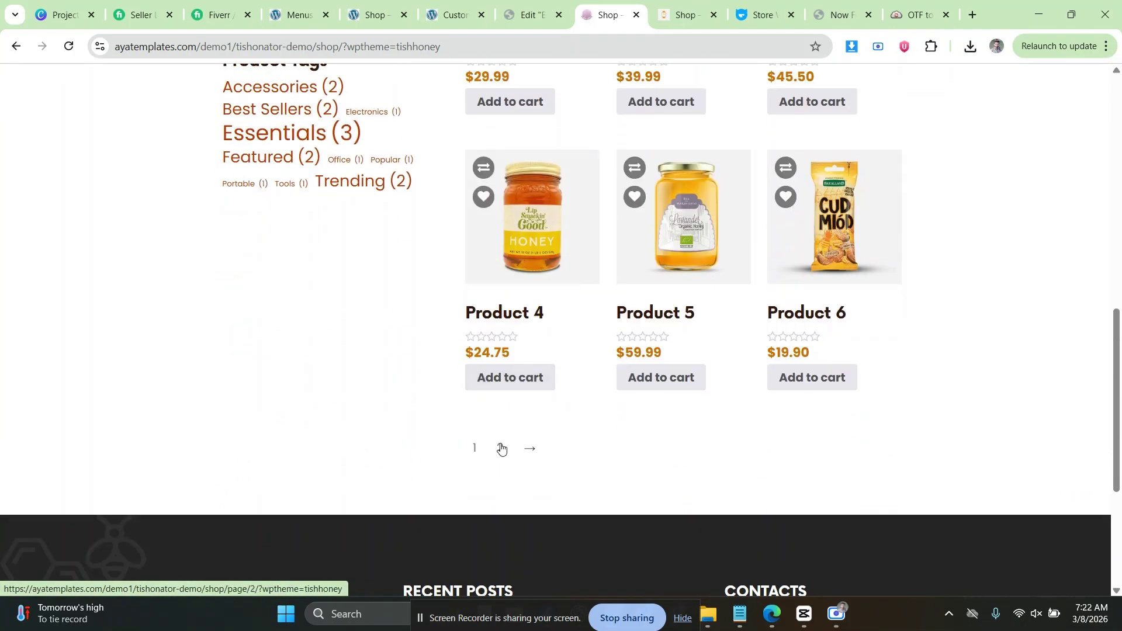
scroll(501, 444, up, 6)
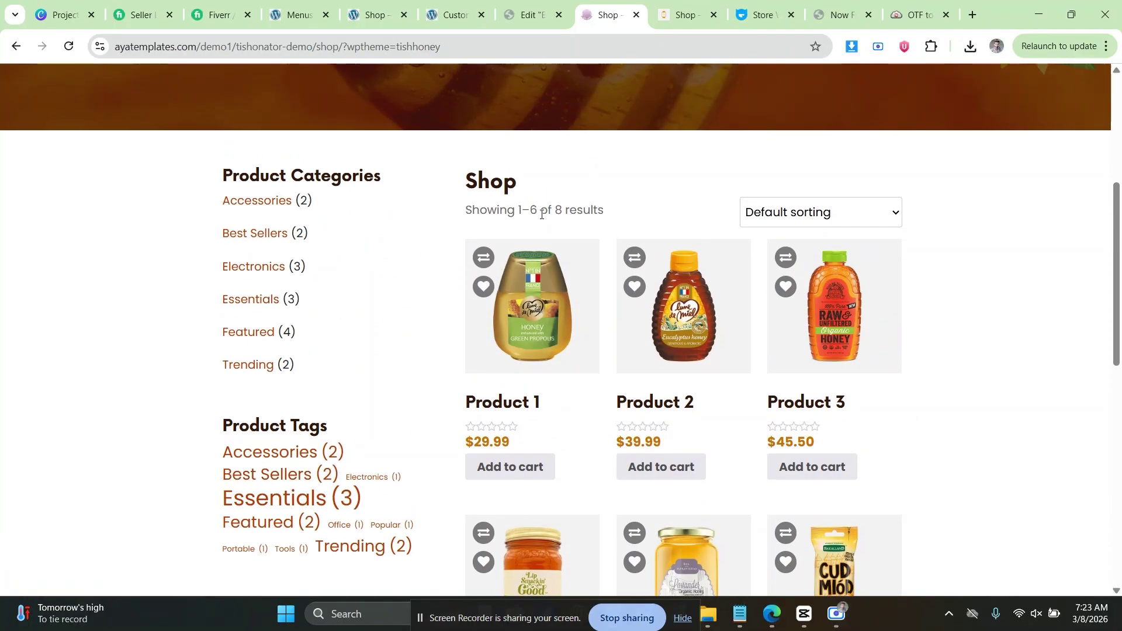
scroll(541, 222, down, 1)
scroll(542, 223, down, 4)
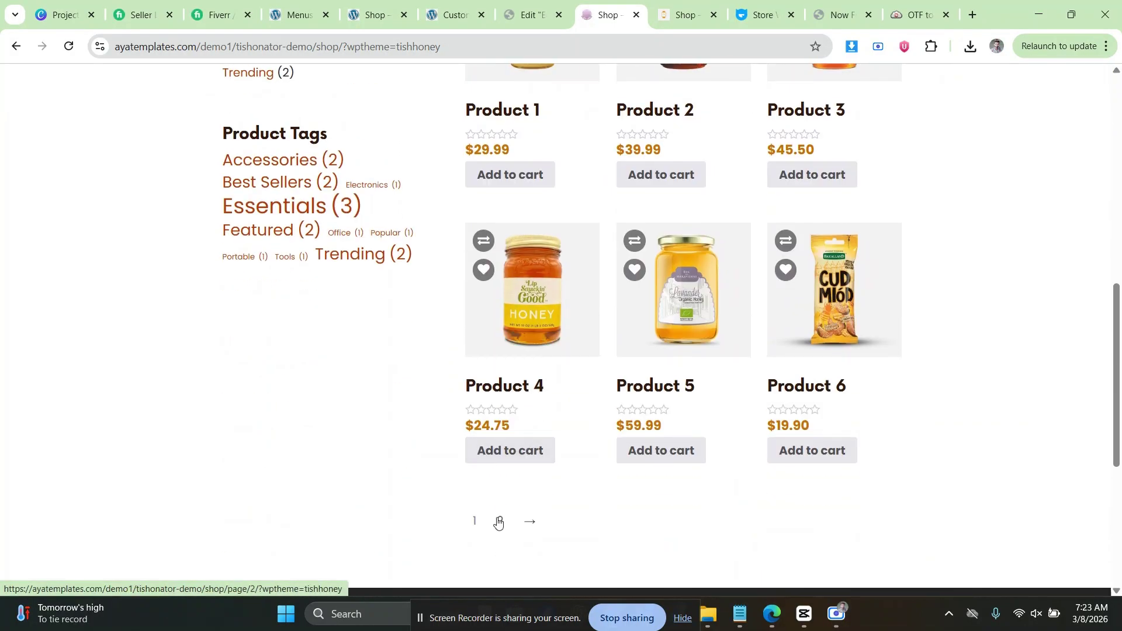
In the template editor, keep the Archive Products widget below the archive title, review its content settings and publish the template.
click(524, 6)
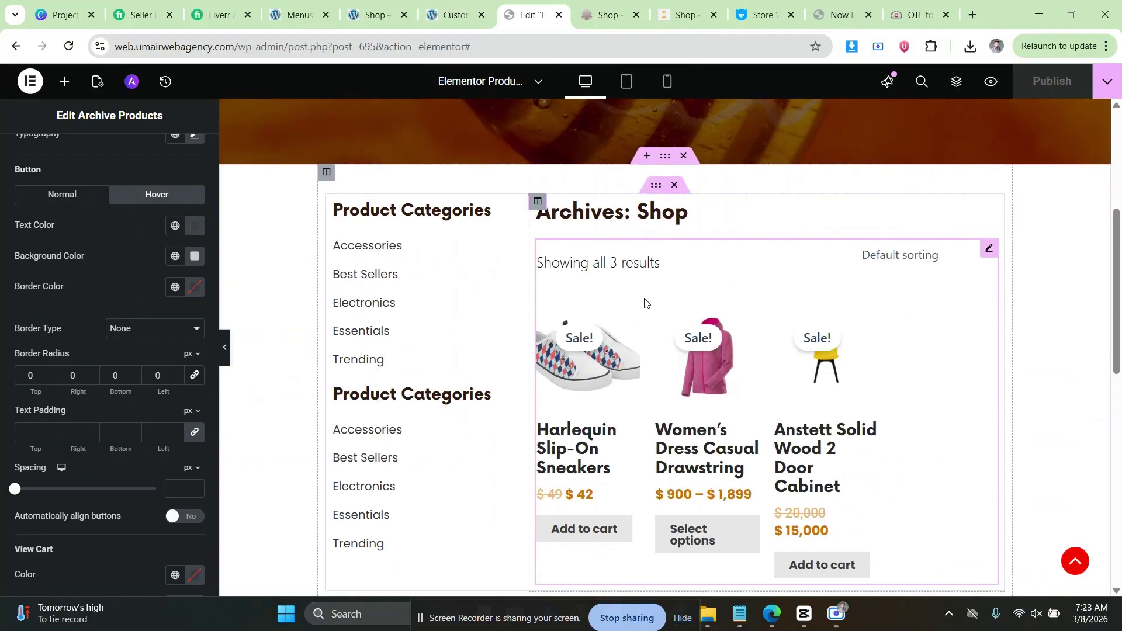
drag(990, 251, 754, 209)
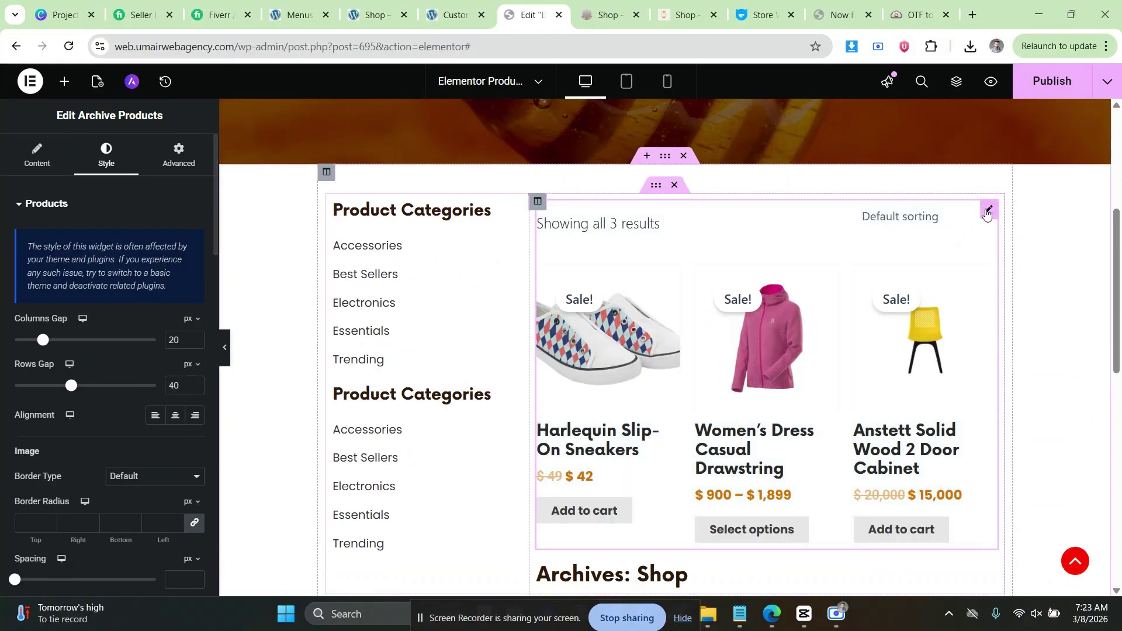
drag(988, 215, 709, 250)
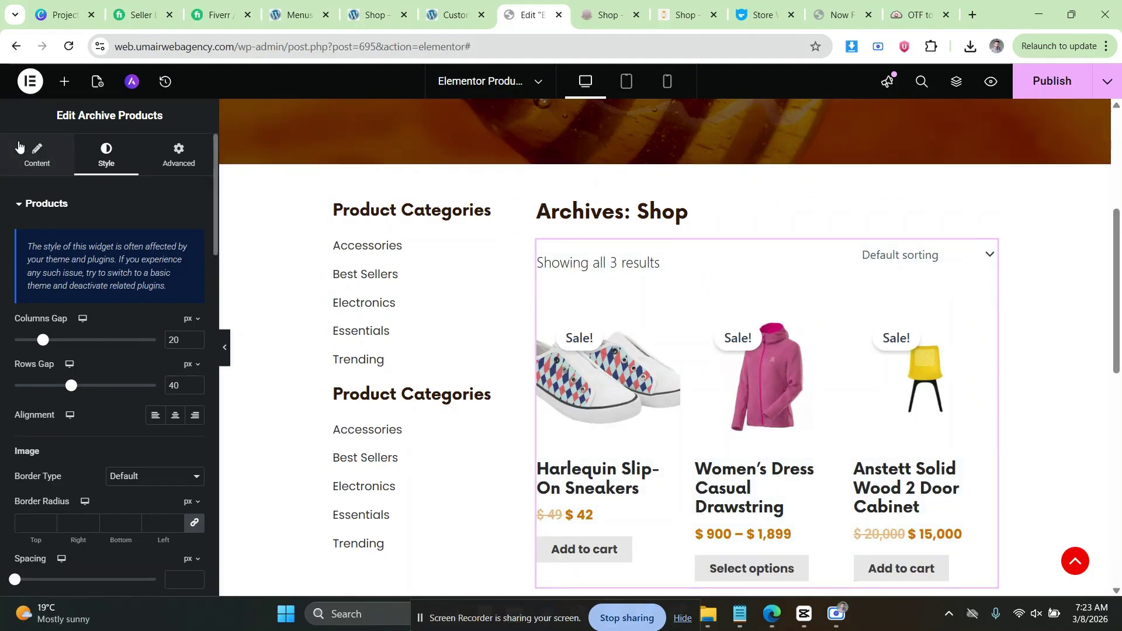
click(35, 153)
scroll(731, 301, down, 1)
scroll(731, 301, down, 4)
scroll(546, 288, up, 5)
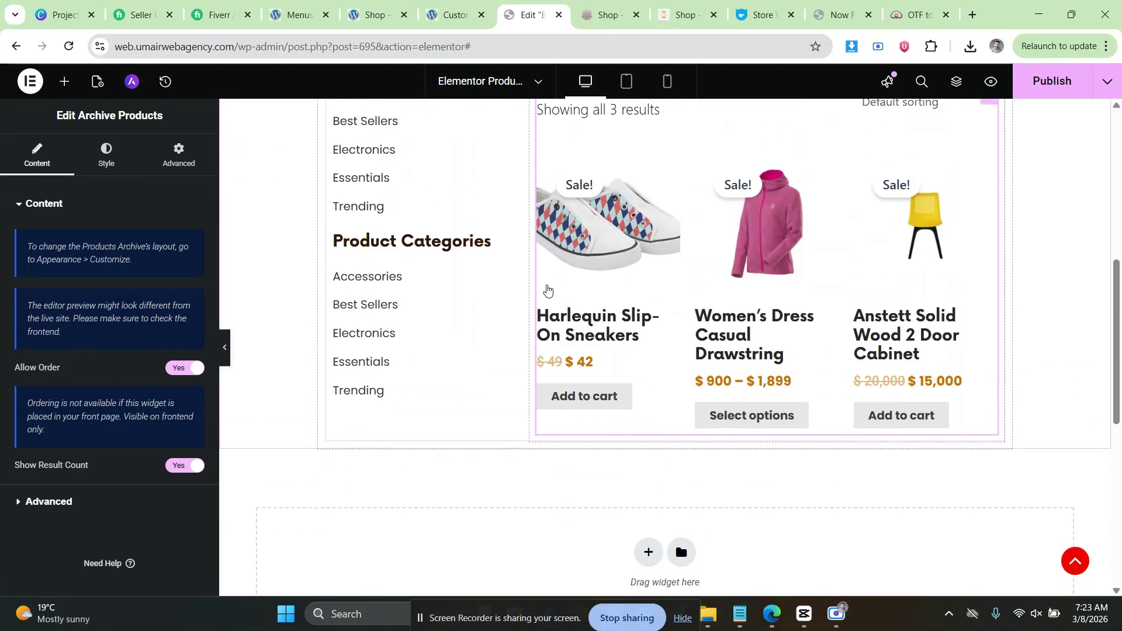
click(1050, 81)
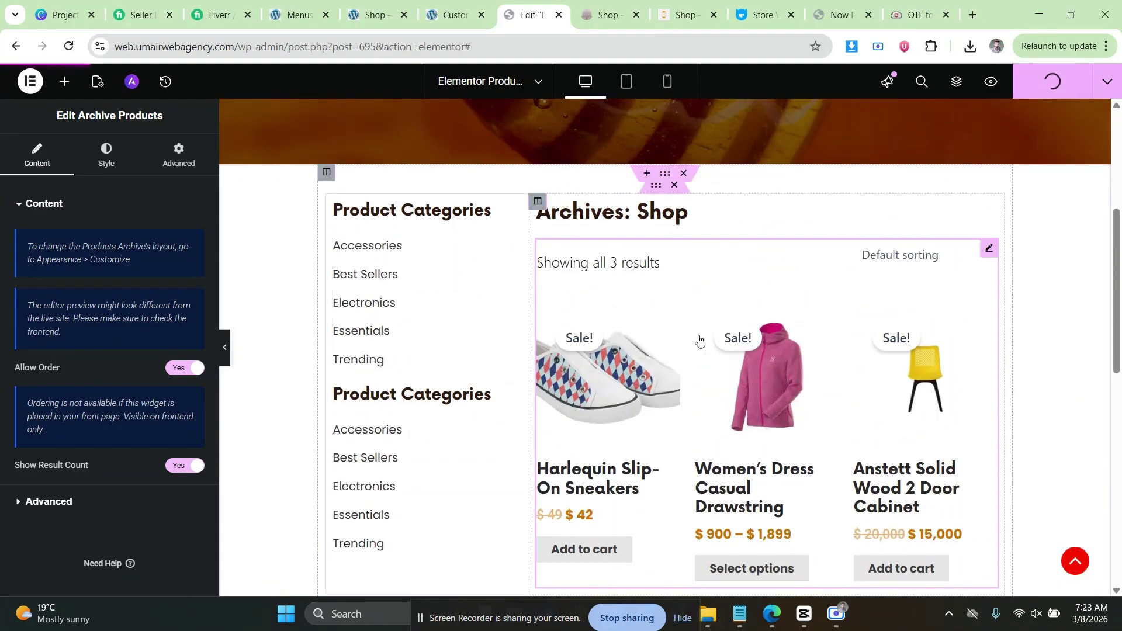
In the customizer's Product Catalog settings, set Products Per Page to 2 and Shop Columns to 3.
click(453, 9)
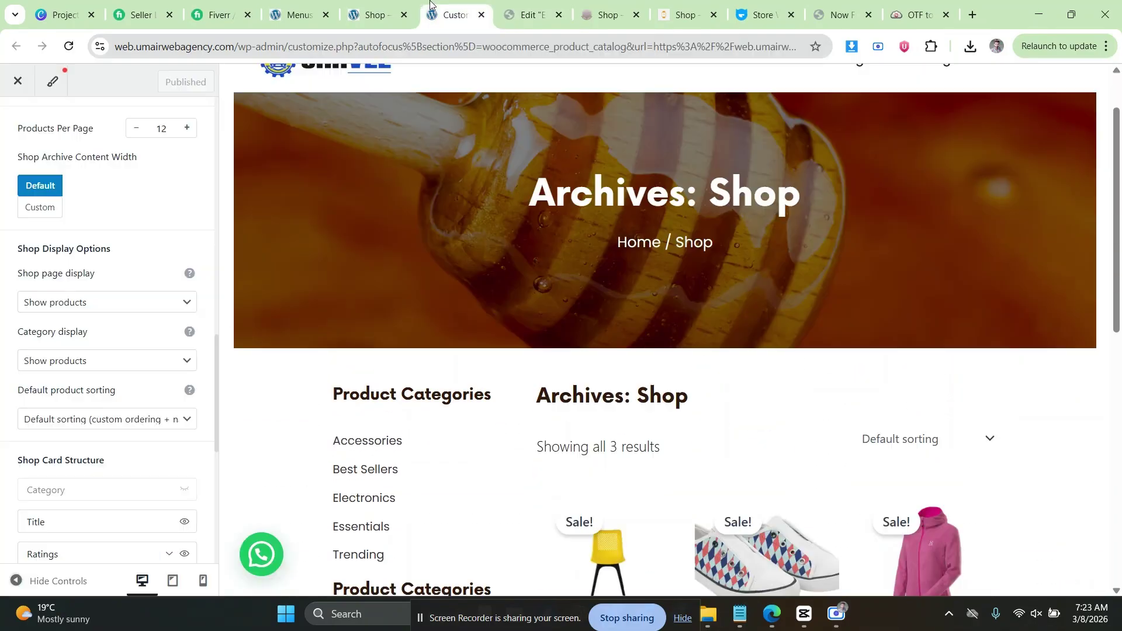
click(365, 6)
click(431, 6)
scroll(123, 167, up, 10)
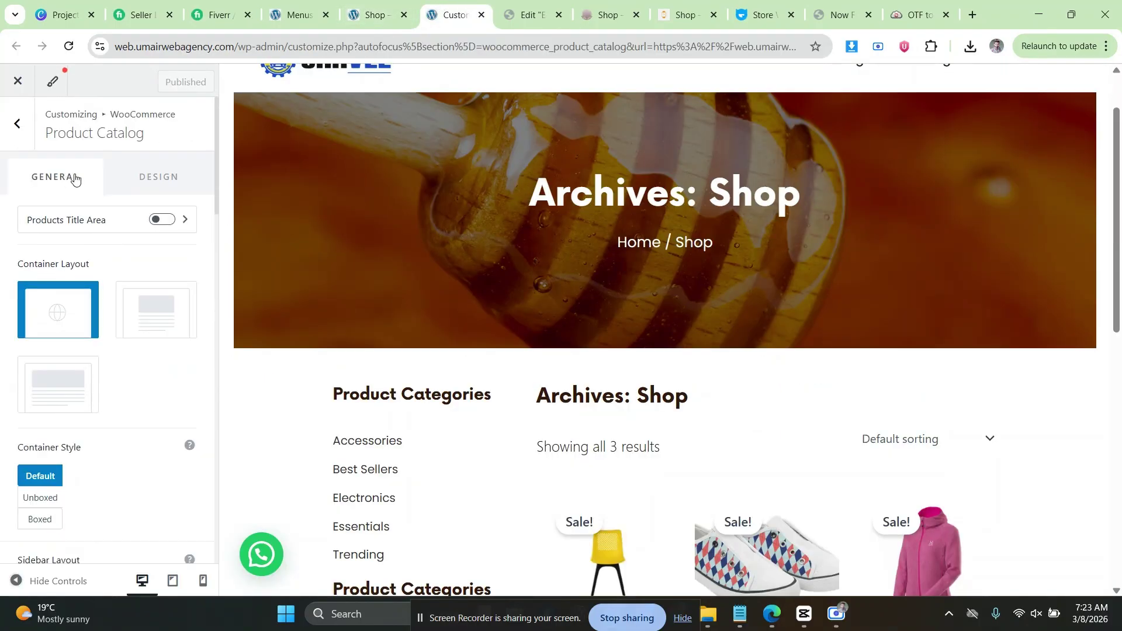
scroll(74, 176, down, 12)
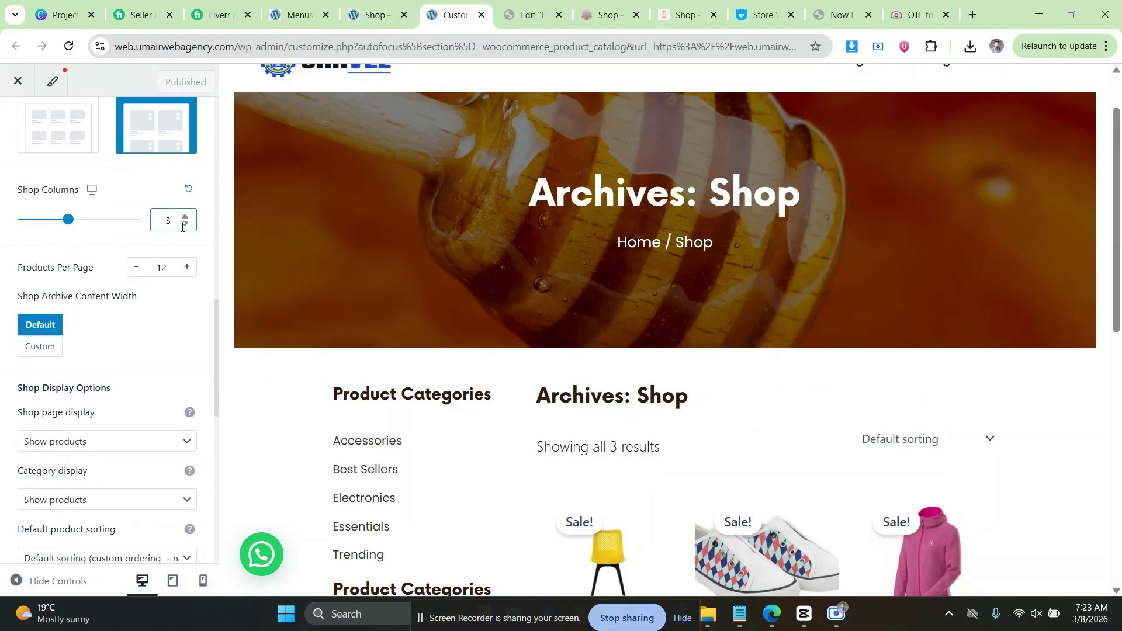
click(185, 225)
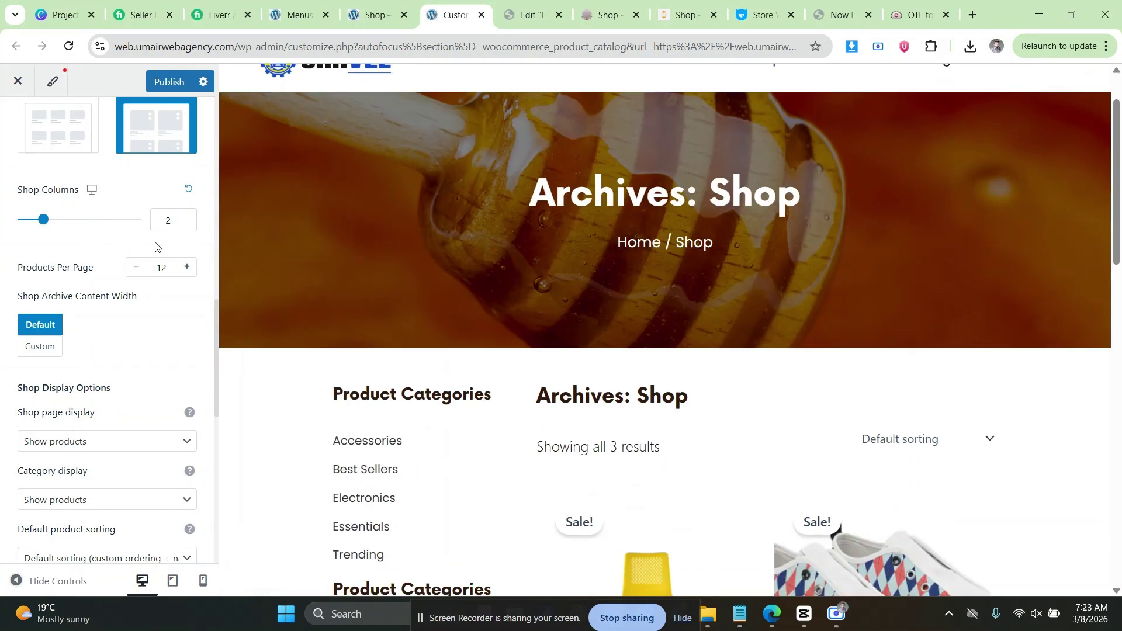
drag(158, 264, 153, 263)
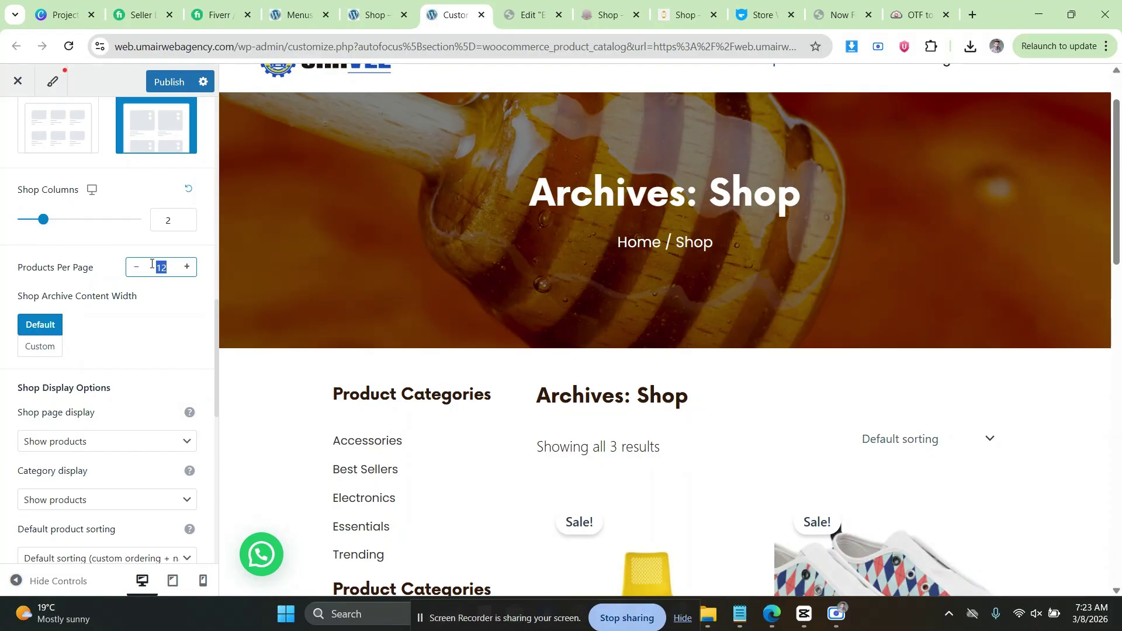
text(2)
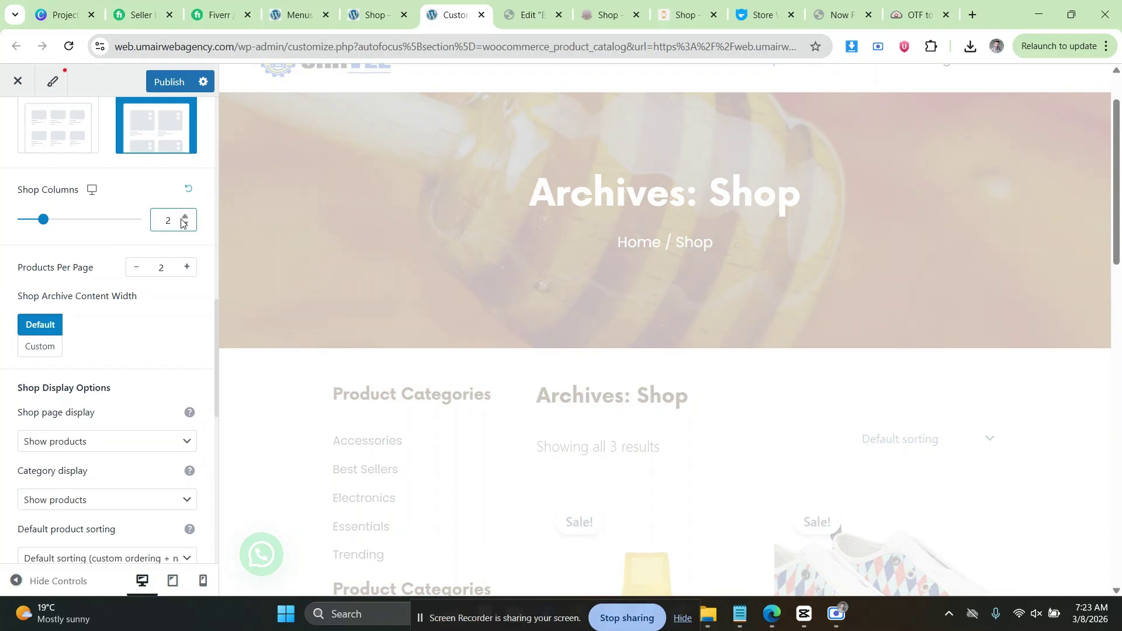
click(184, 217)
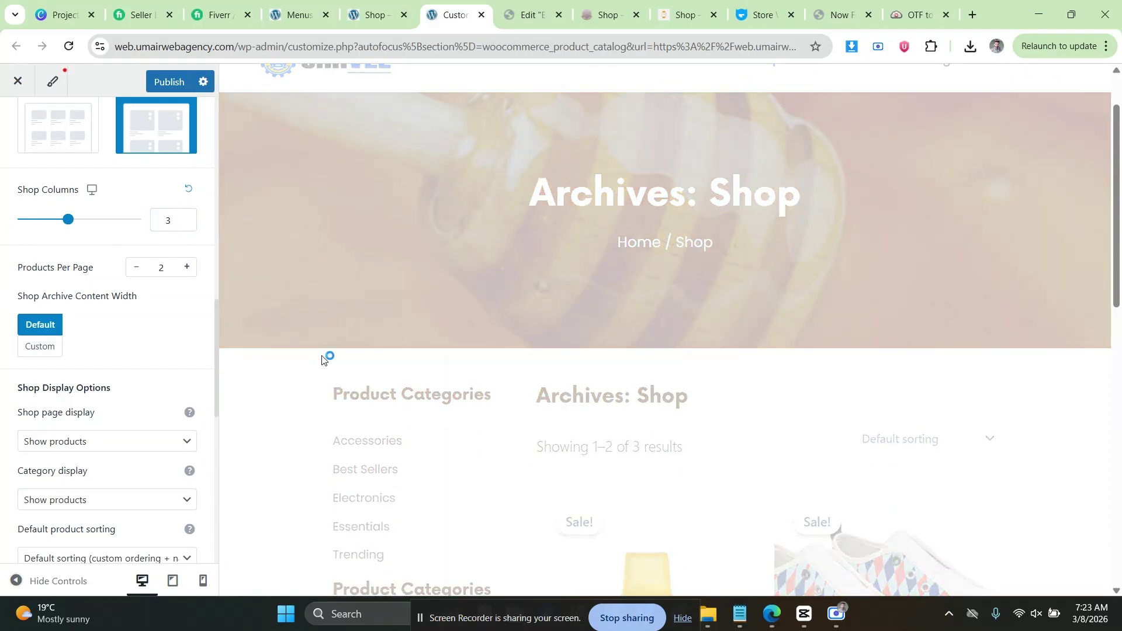
Check the product grid and pagination in the shop preview, and publish the catalog settings.
scroll(504, 376, down, 5)
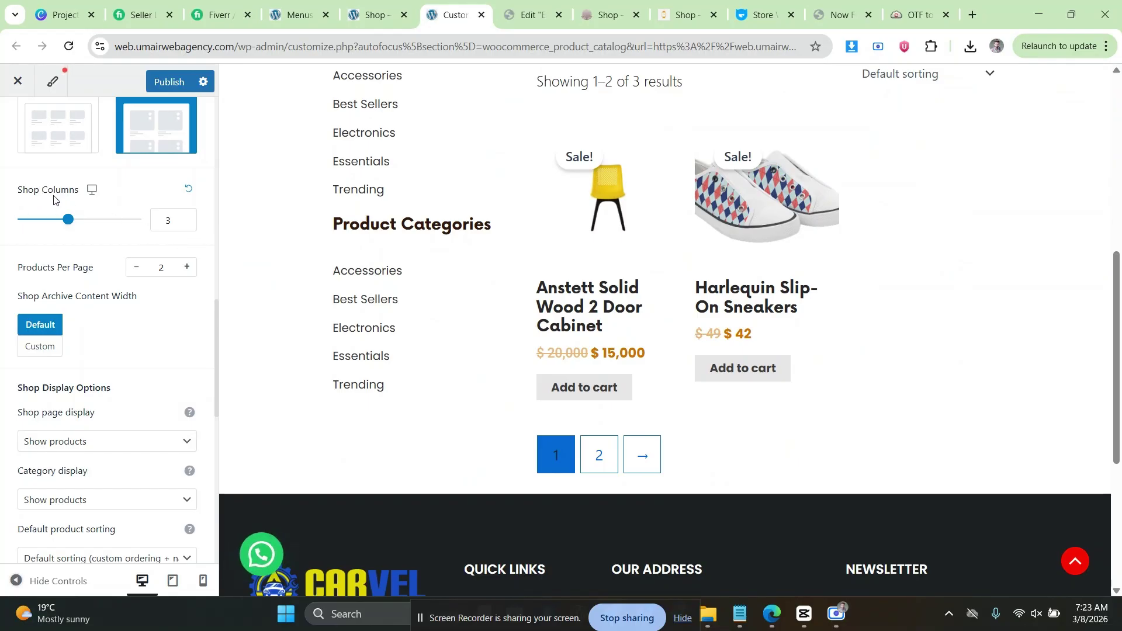
scroll(824, 267, up, 1)
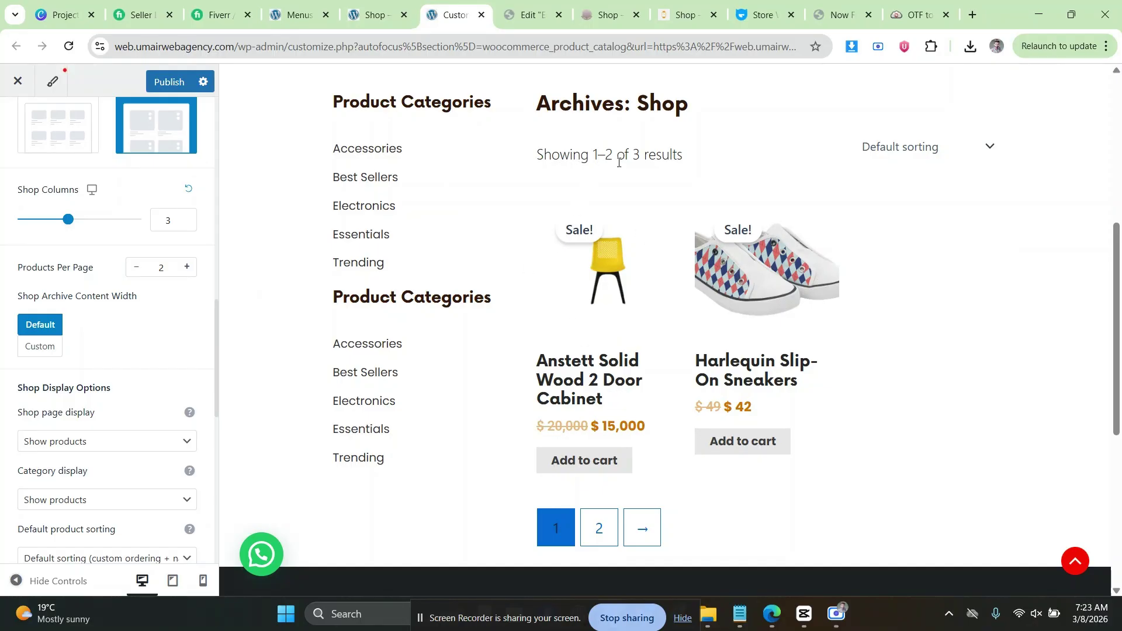
scroll(703, 169, down, 1)
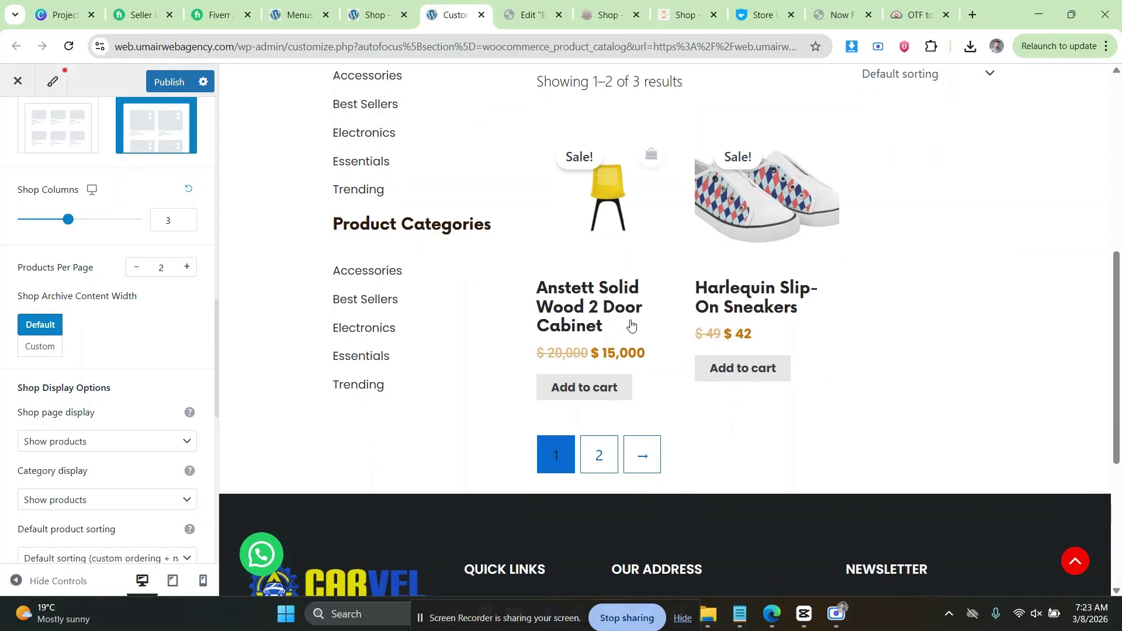
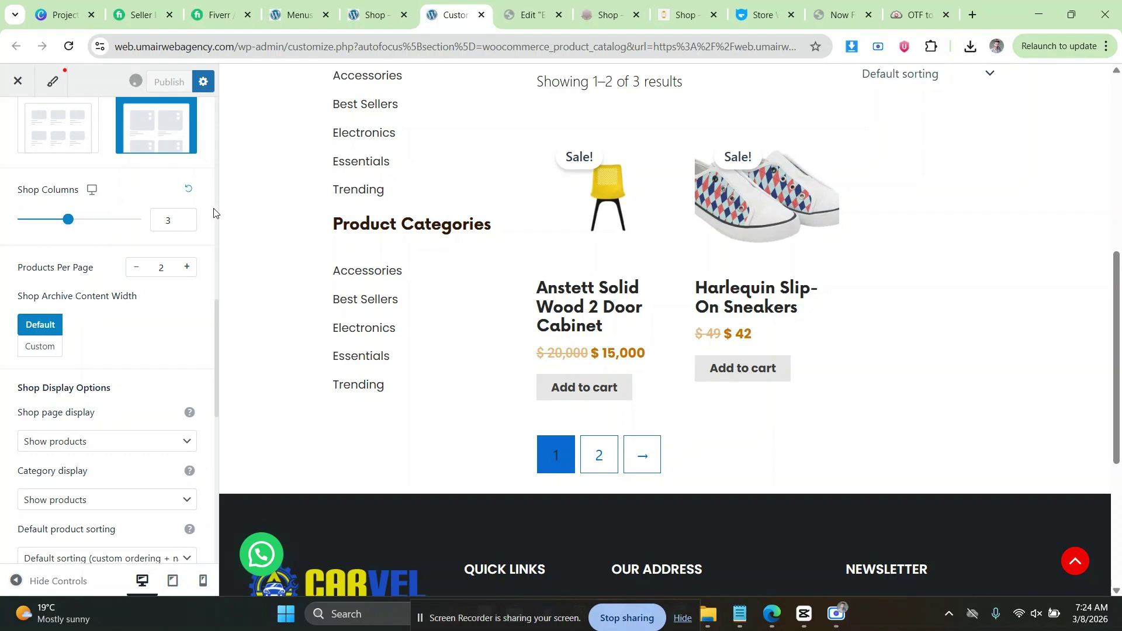
In the template editor, move the Archive Products widget above the archive title, return it below the title and publish the template.
click(527, 14)
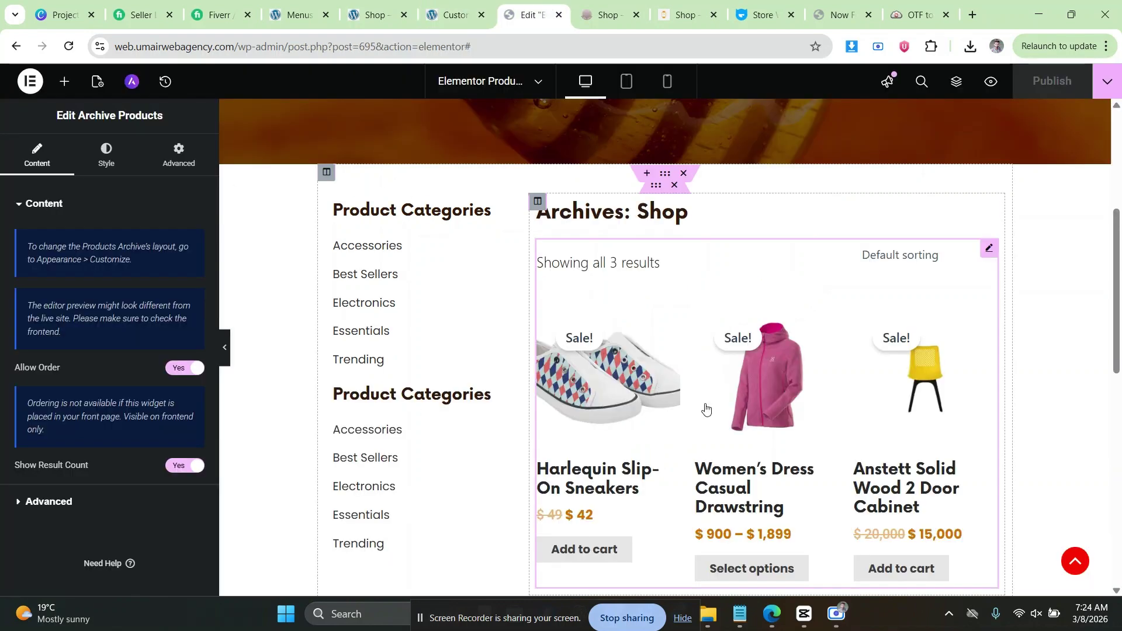
drag(989, 247, 810, 212)
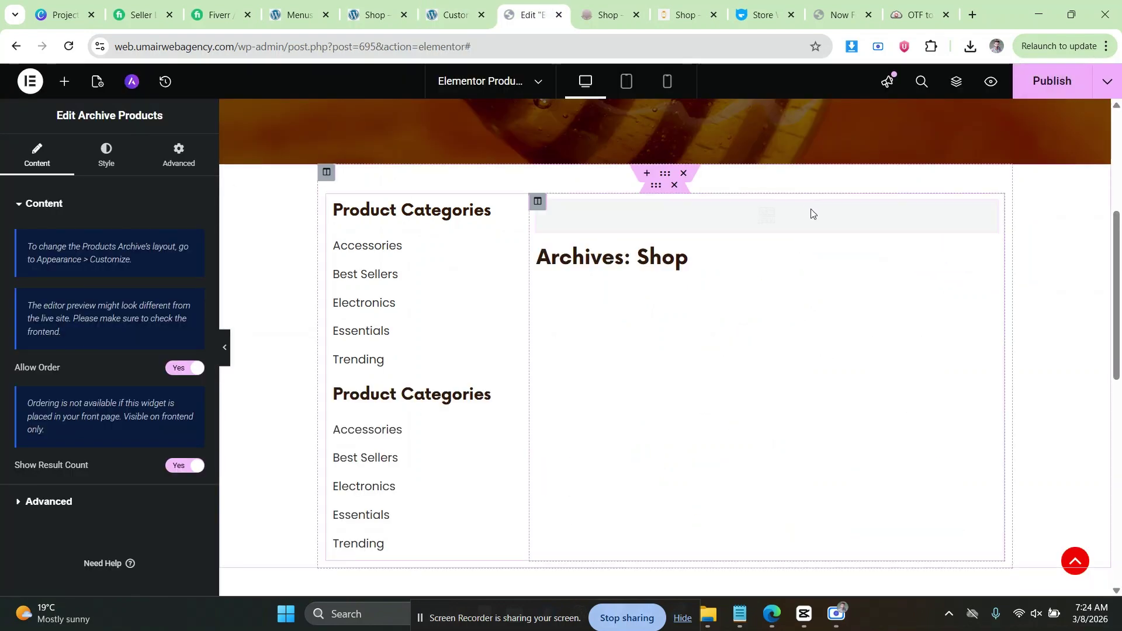
drag(989, 209, 792, 263)
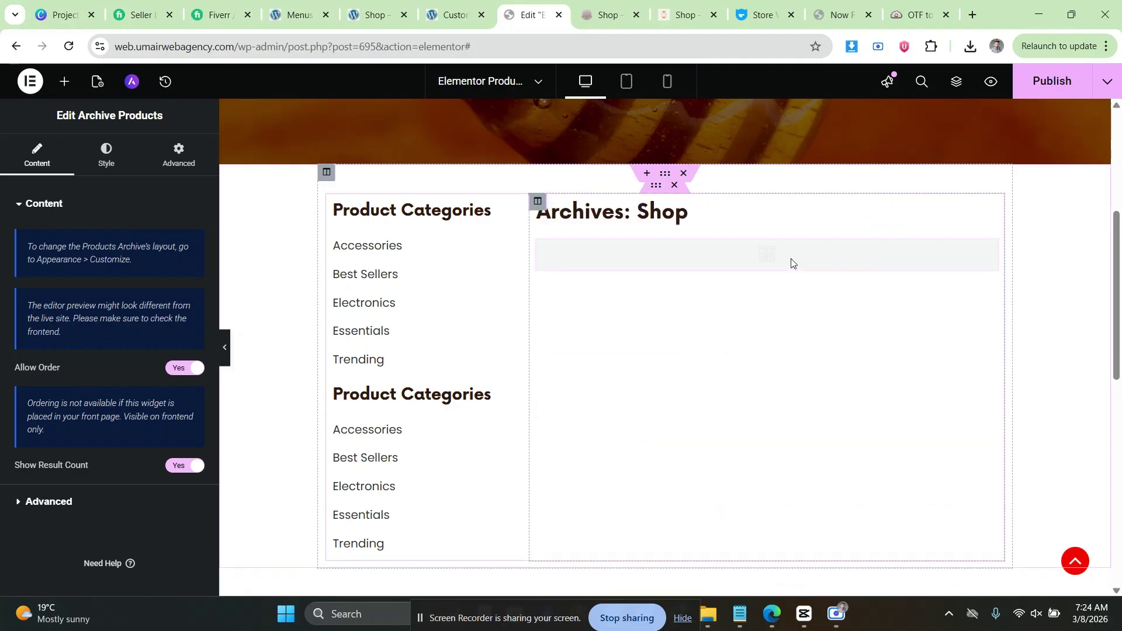
scroll(696, 406, down, 4)
scroll(654, 353, up, 3)
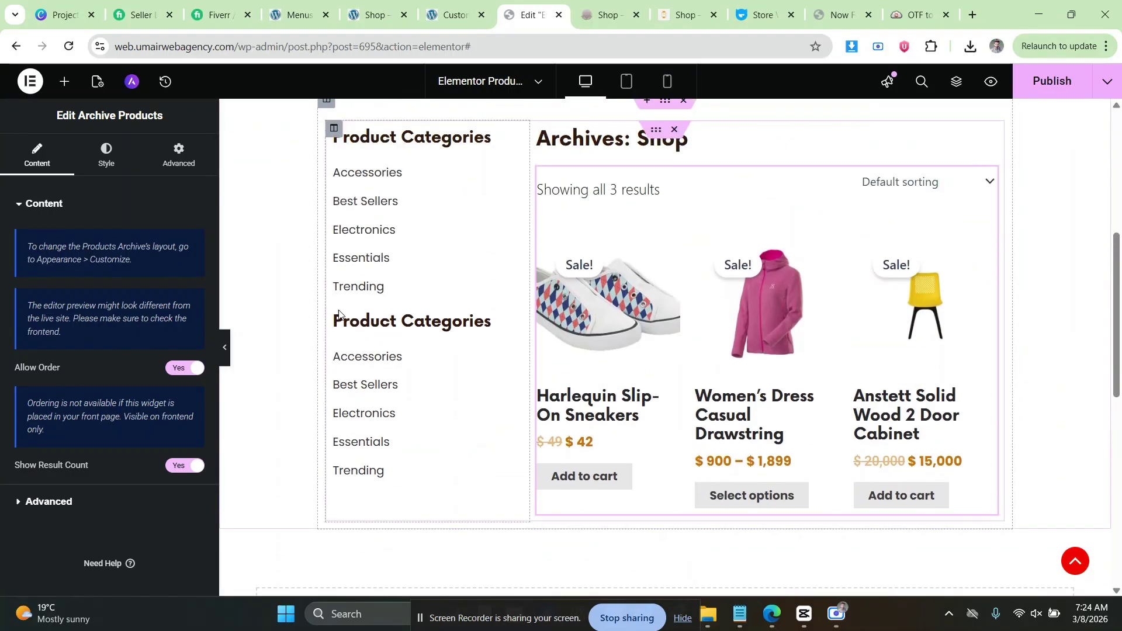
click(1049, 81)
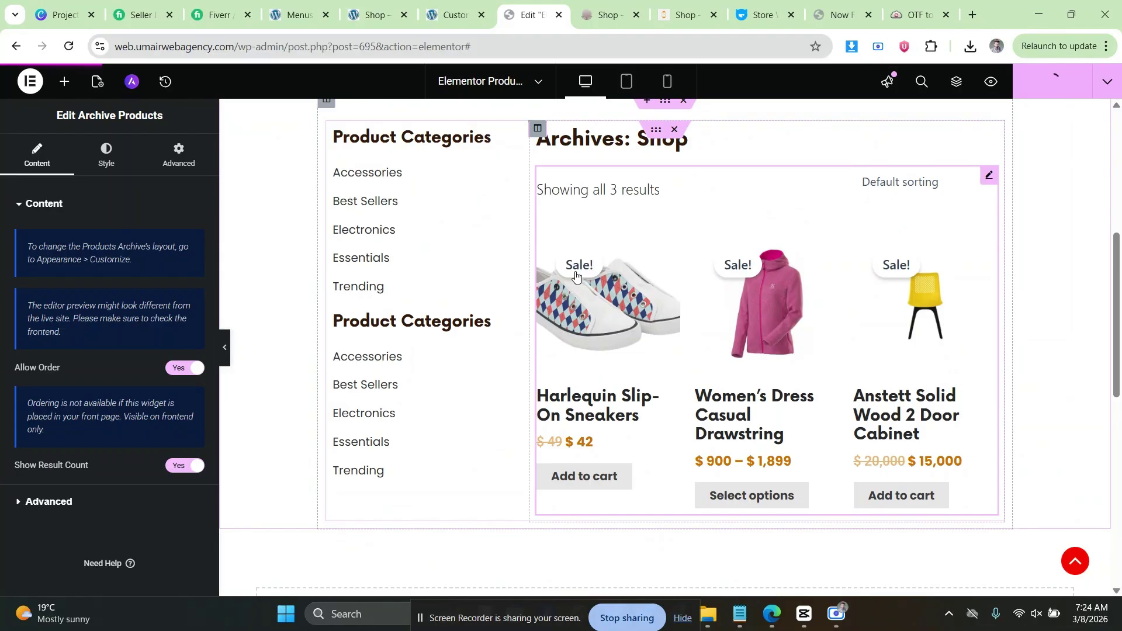
On the live shop page, test the pagination by going to page 2 and back to page 1.
click(442, 9)
click(526, 14)
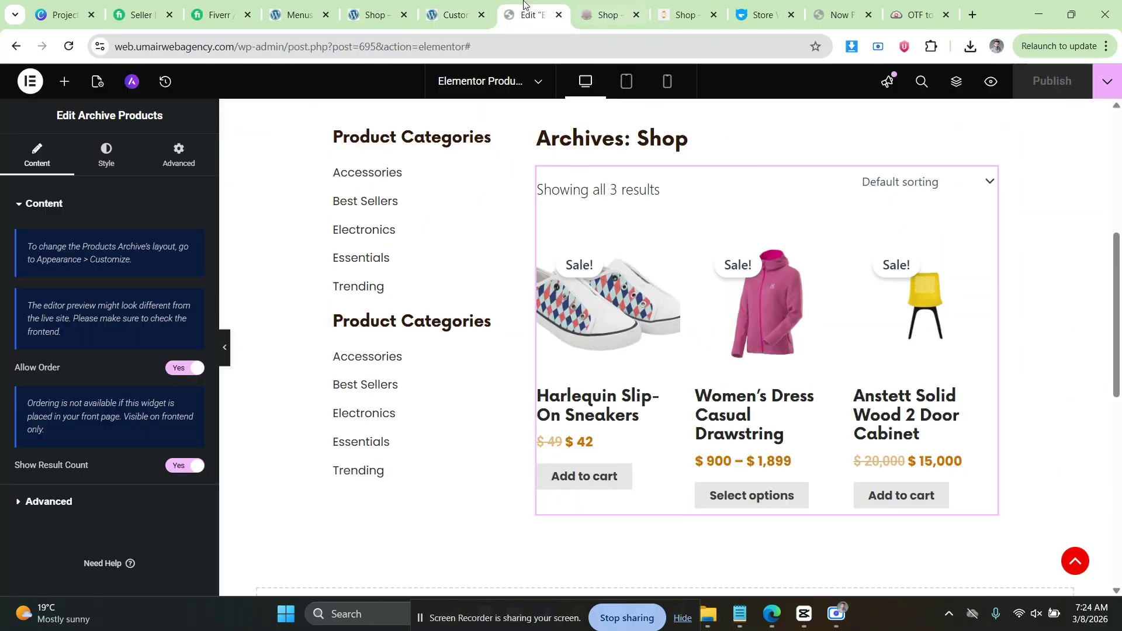
click(450, 14)
click(371, 3)
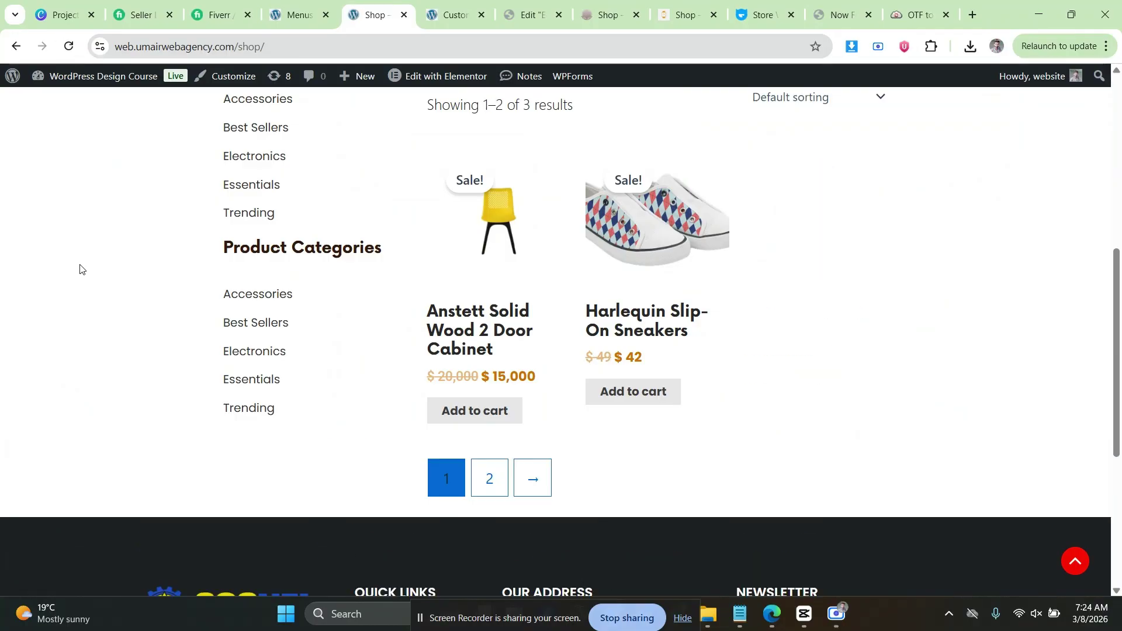
scroll(781, 359, down, 1)
click(491, 403)
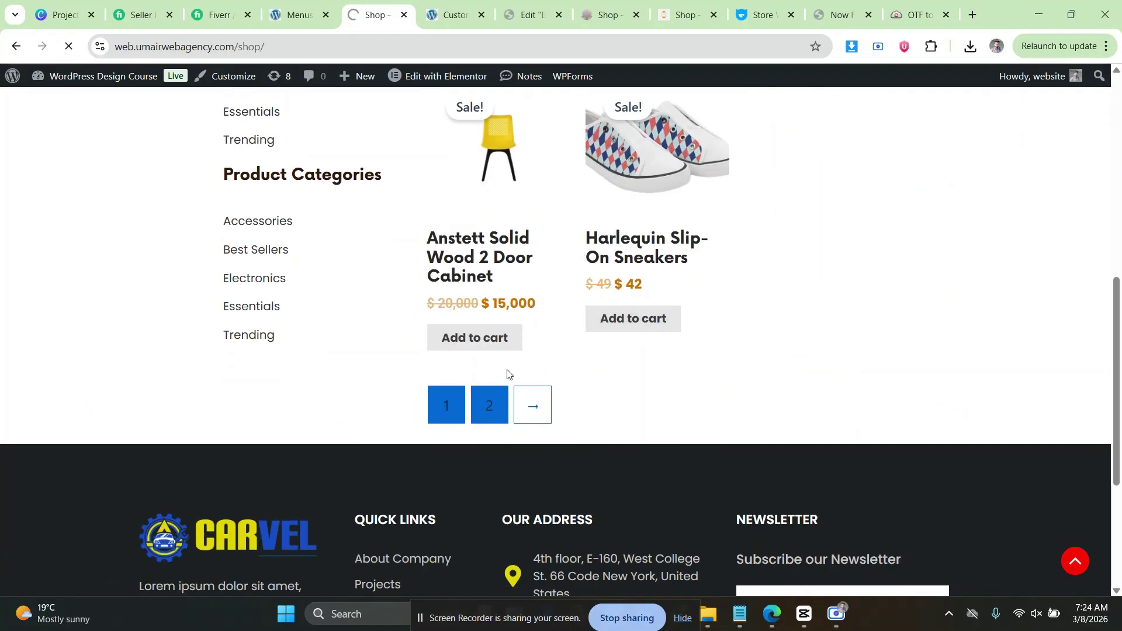
scroll(510, 352, down, 6)
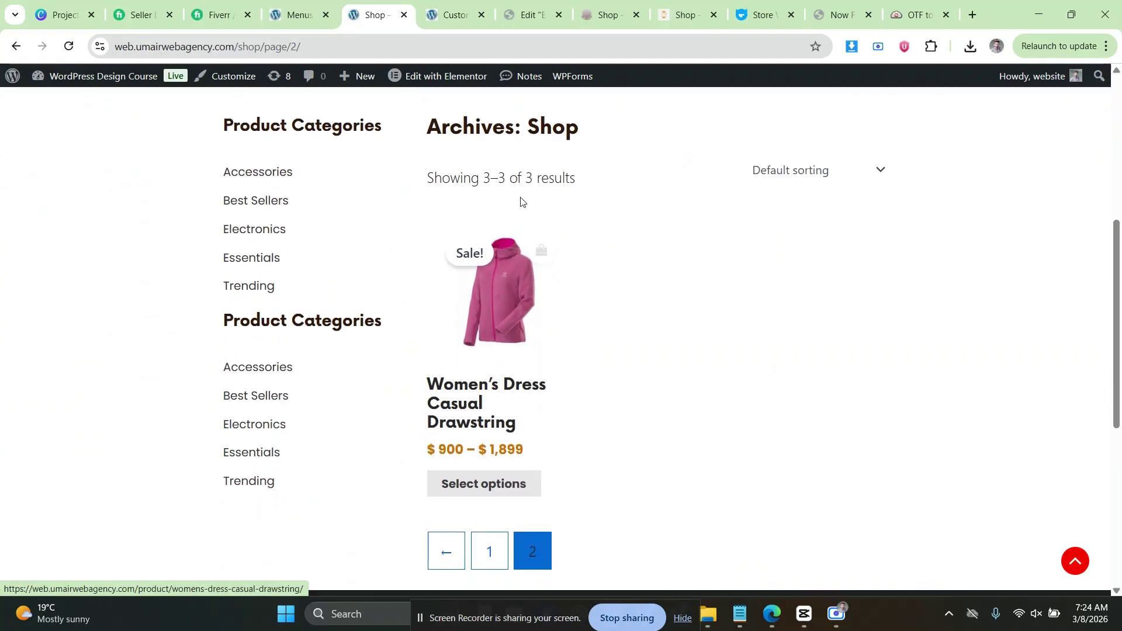
scroll(556, 190, down, 4)
click(490, 332)
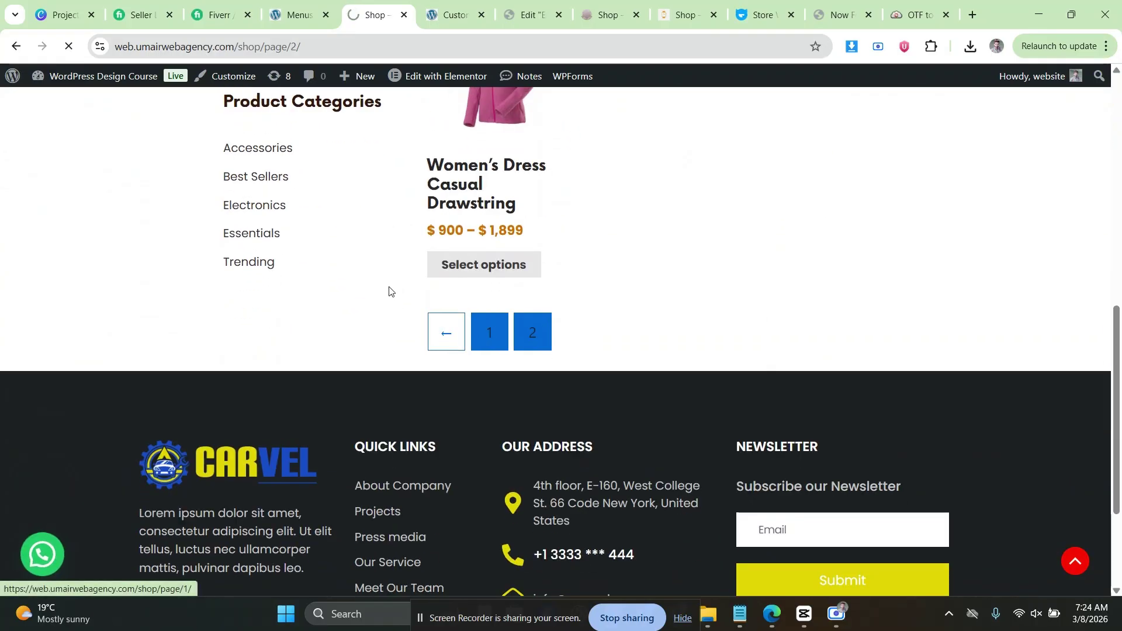
Inspect the font details of the page 2 pagination link on the reference honey shop's page.
key(ctrl+Tab)
key(ctrl+Tab)
key(ctrl+Tab)
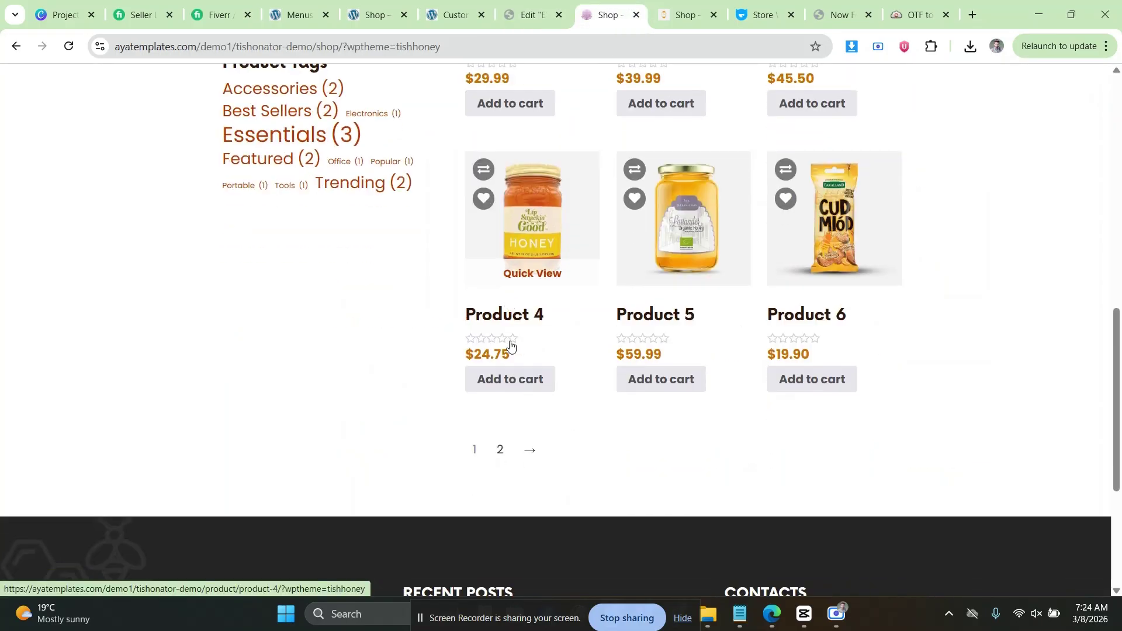
right_click(499, 449)
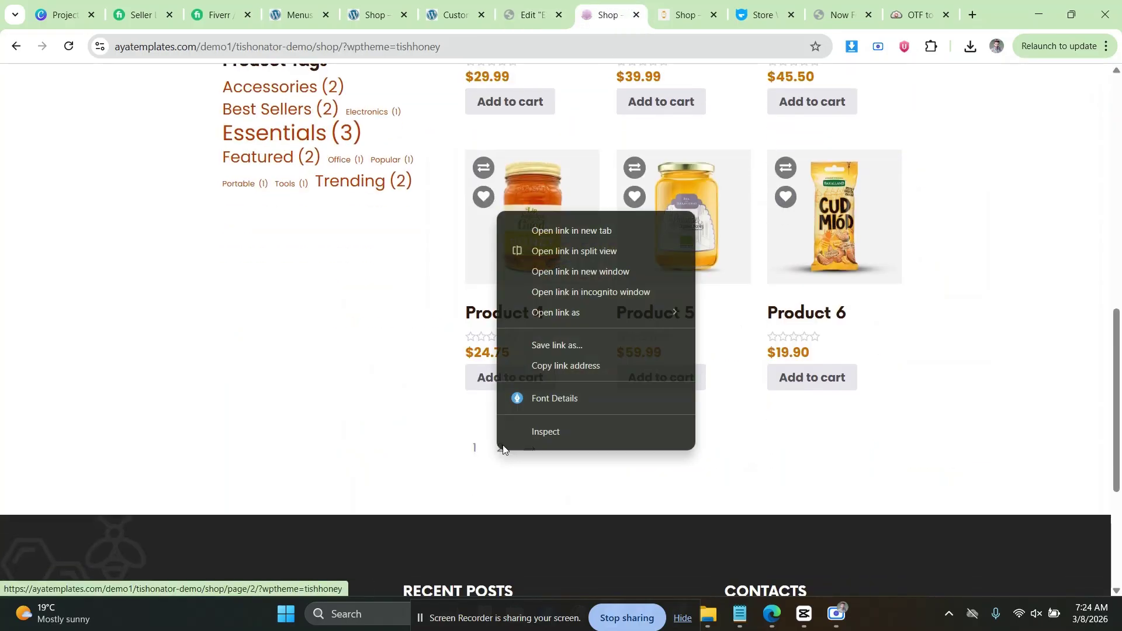
click(532, 398)
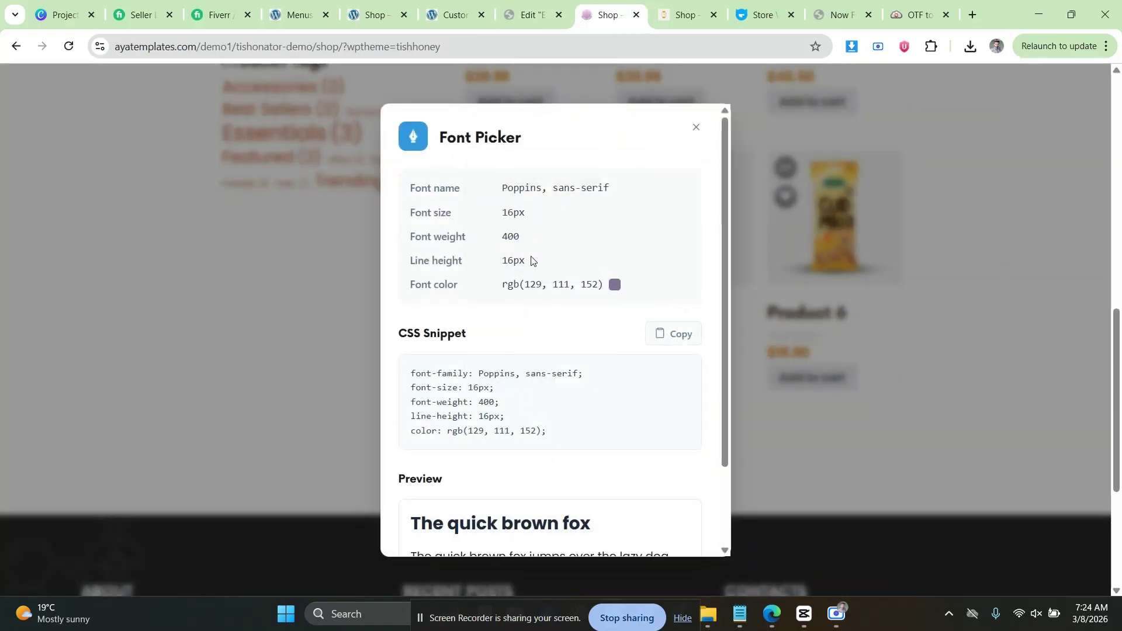
In the template editor, set the Archive Products pagination typography to Poppins at 16 px.
click(529, 15)
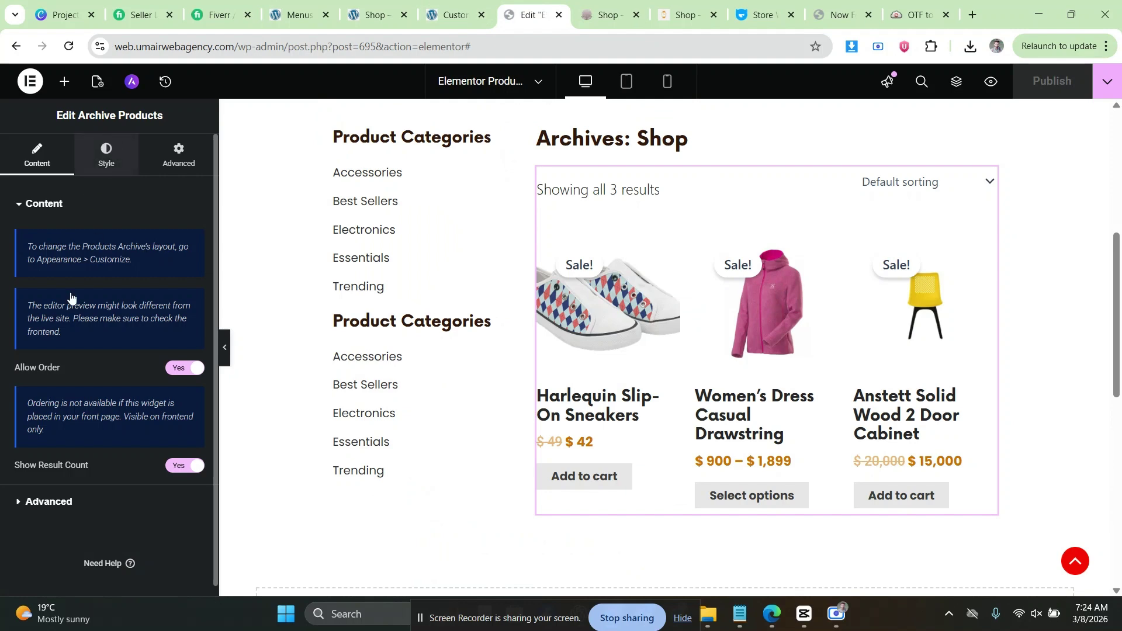
click(106, 155)
scroll(58, 398, down, 10)
click(63, 421)
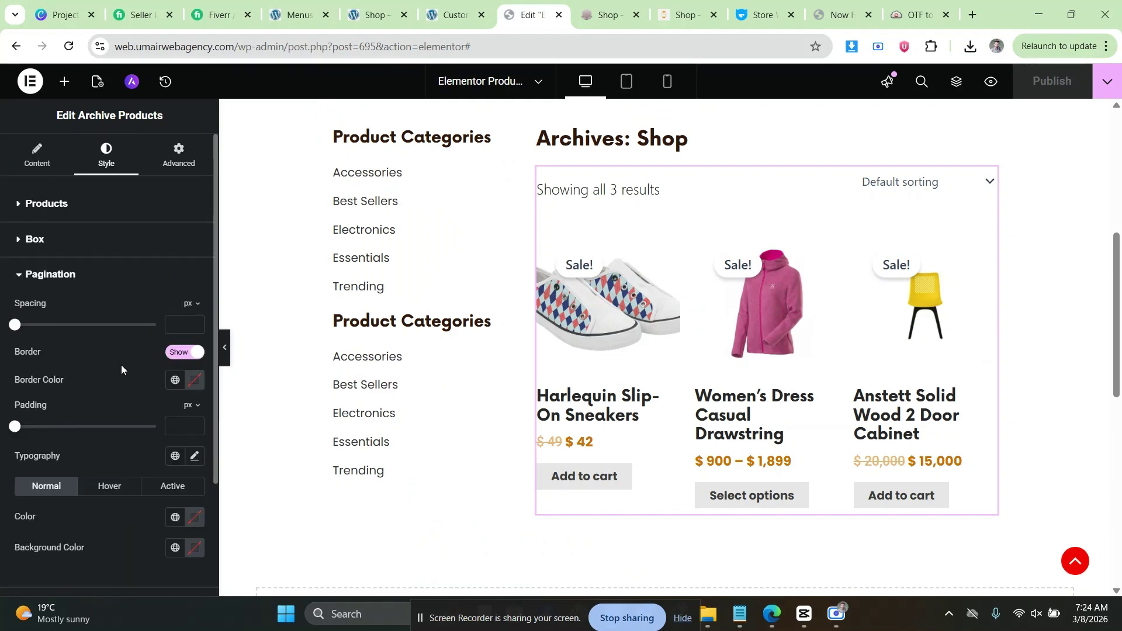
scroll(118, 358, down, 2)
scroll(118, 358, up, 1)
scroll(118, 357, down, 1)
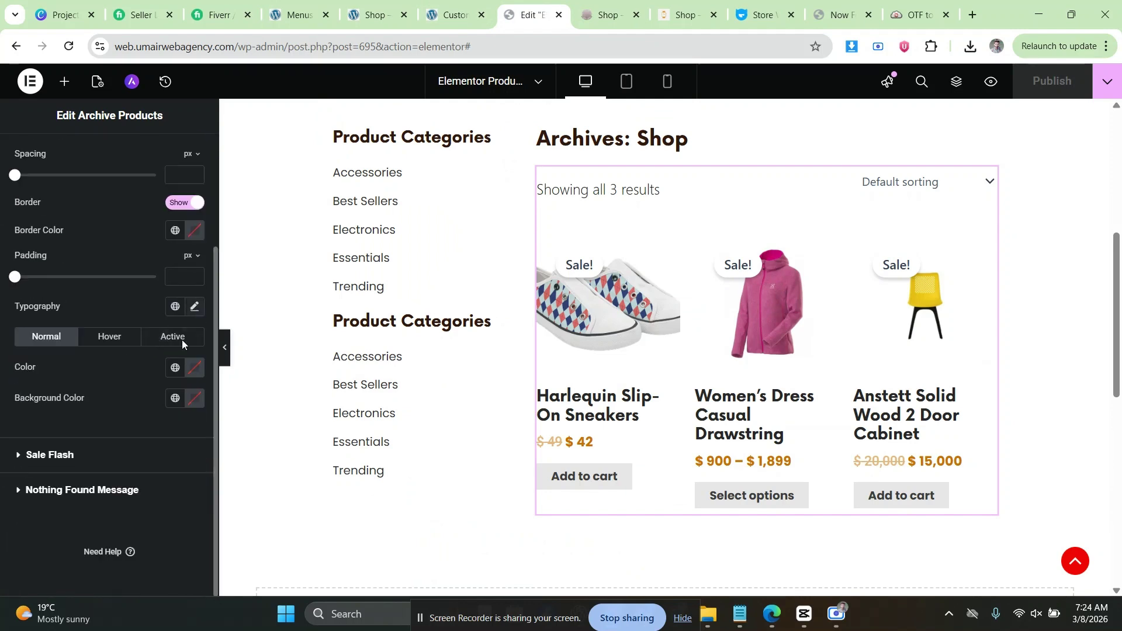
click(195, 306)
text(16)
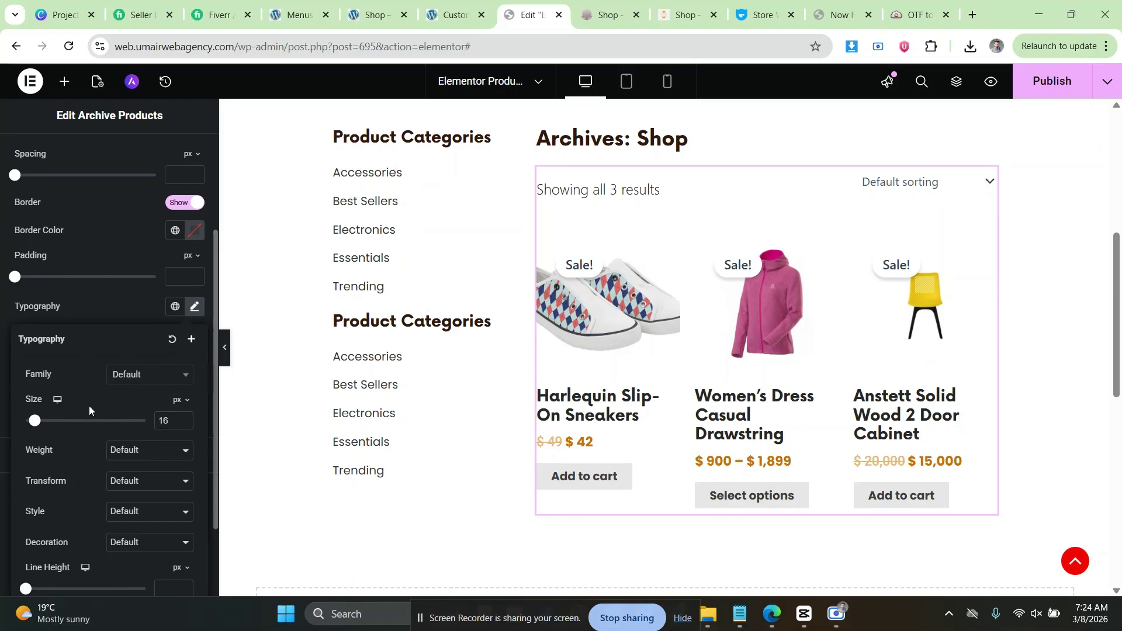
click(146, 379)
text(popp)
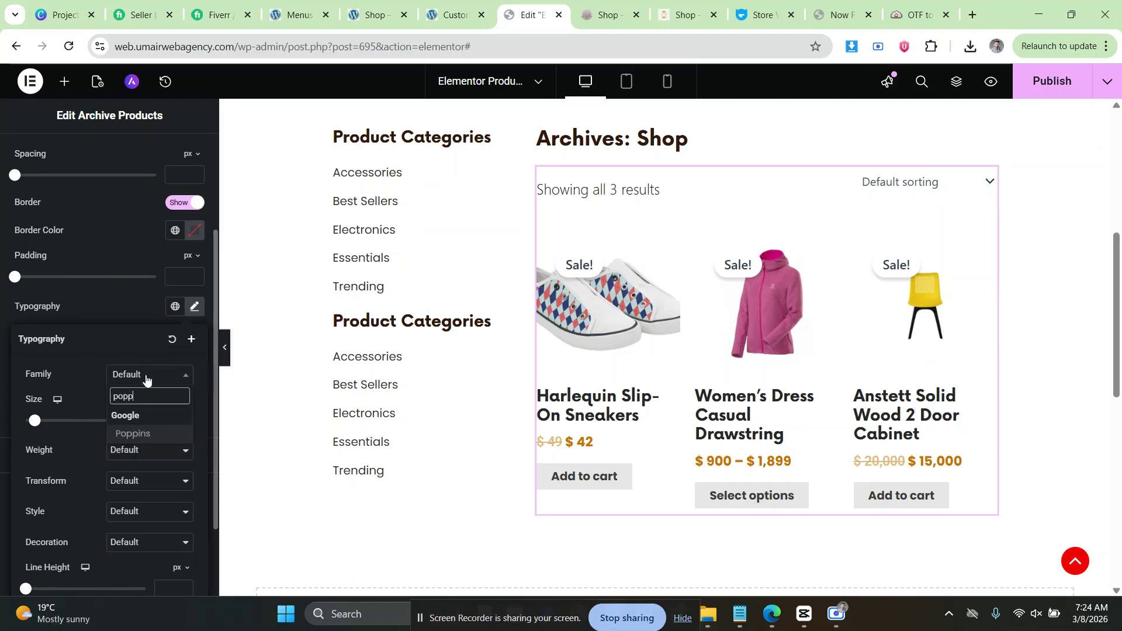
click(147, 435)
click(108, 307)
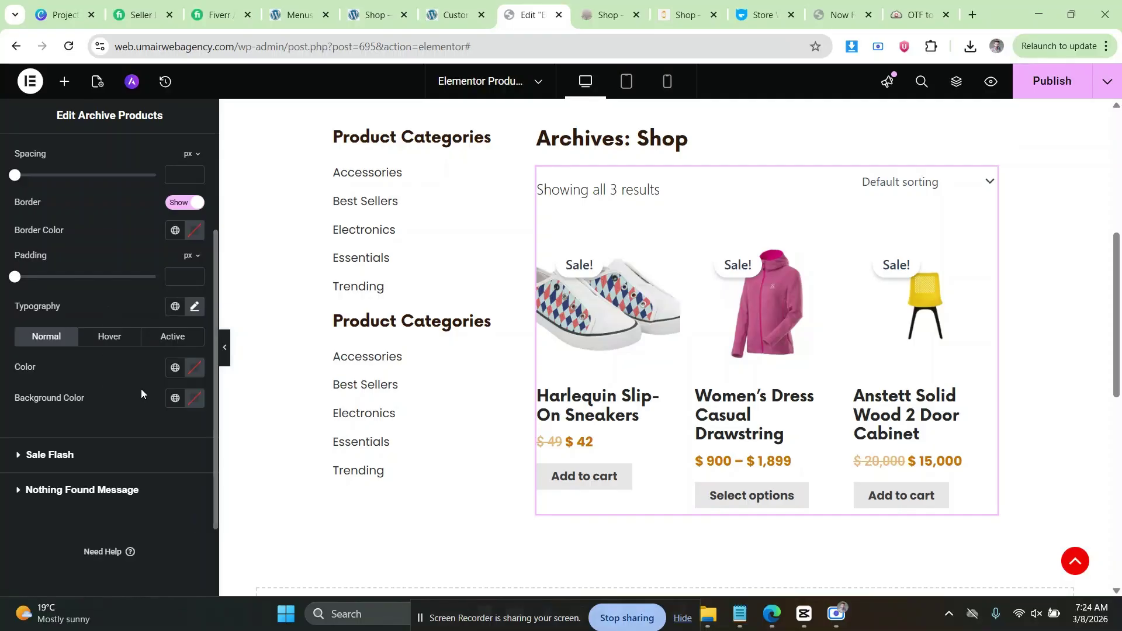
For the pagination's normal state, make the background colour fully transparent and set the text colour to #212121.
click(199, 402)
drag(158, 344, 12, 363)
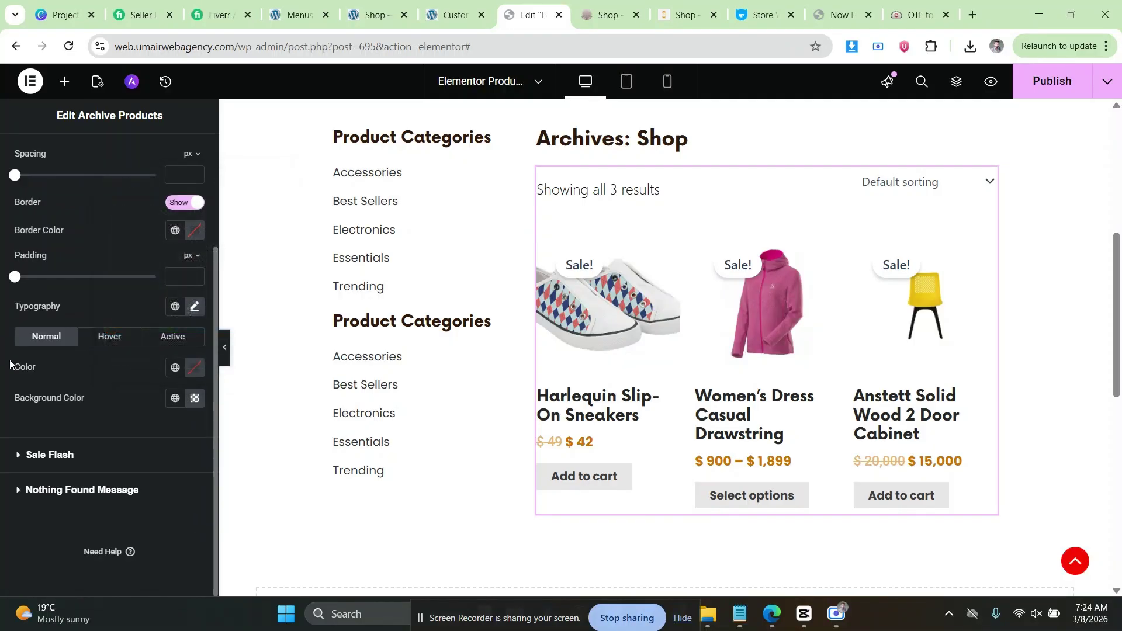
click(195, 368)
text(#212121)
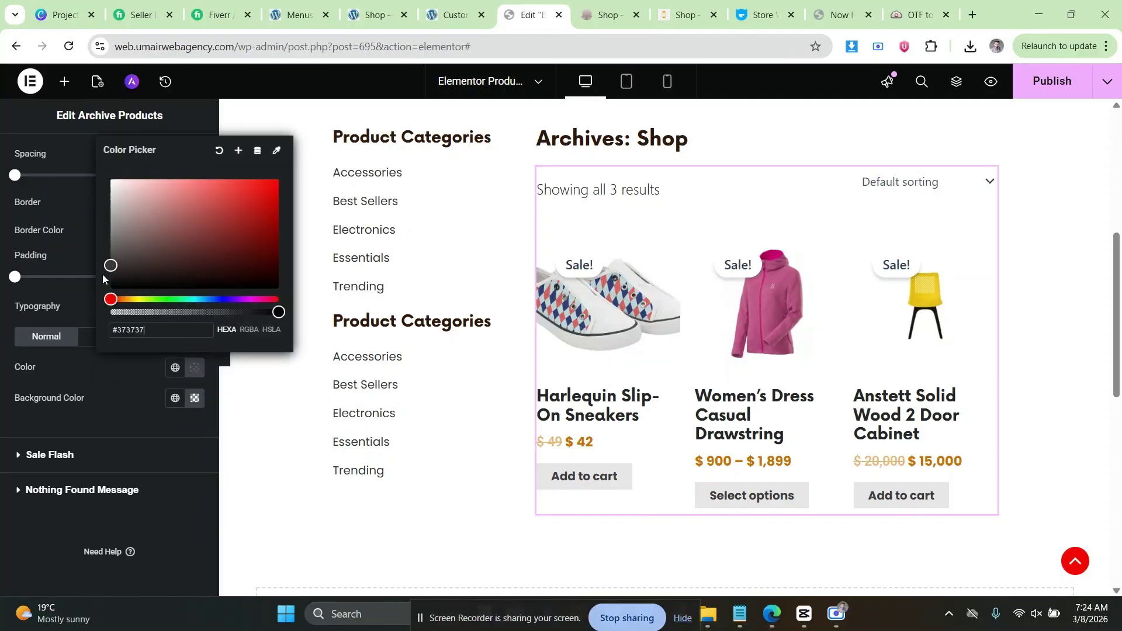
click(2, 363)
Set the pagination's hover text colour to black.
click(108, 341)
click(191, 366)
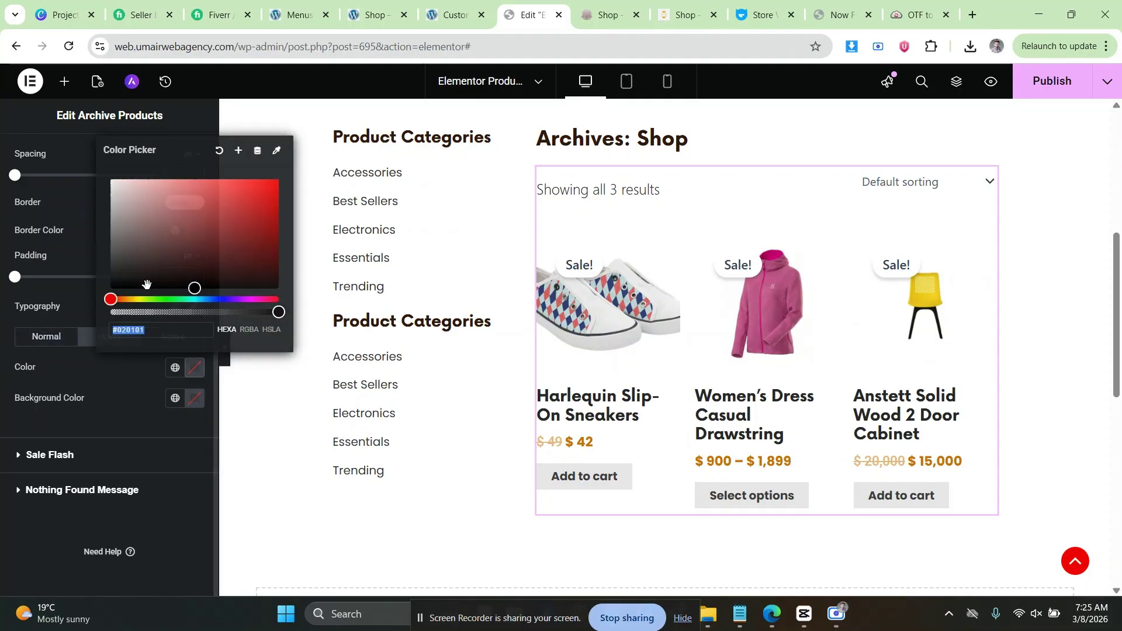
drag(145, 283, 91, 305)
click(90, 305)
Change the pagination's normal text colour to a slightly lighter dark grey.
click(46, 336)
click(195, 368)
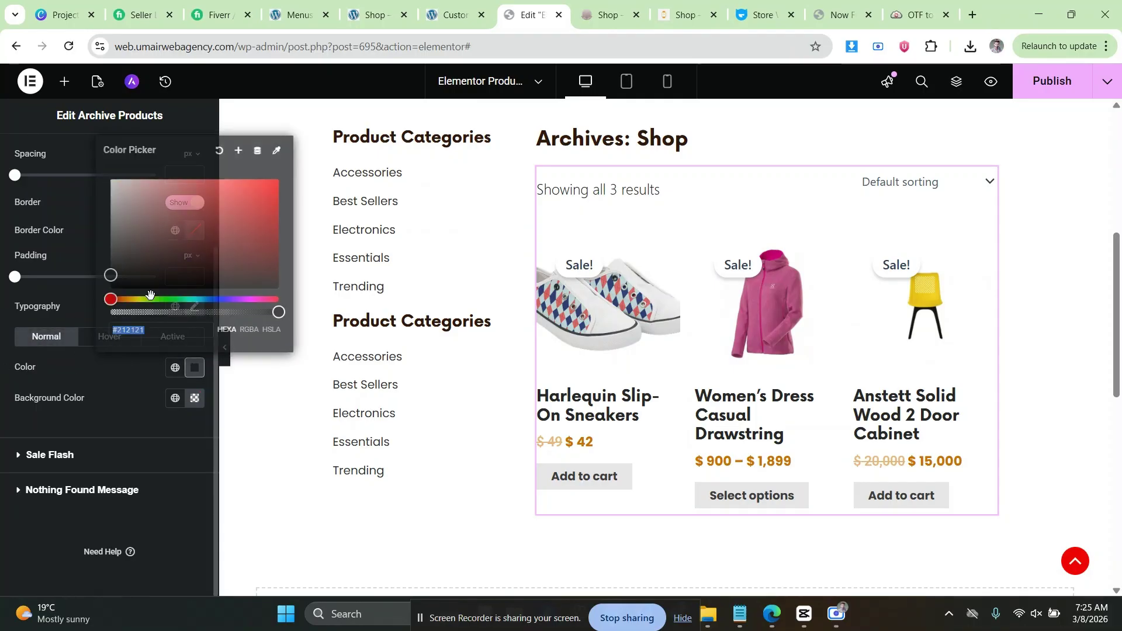
click(111, 271)
click(2, 322)
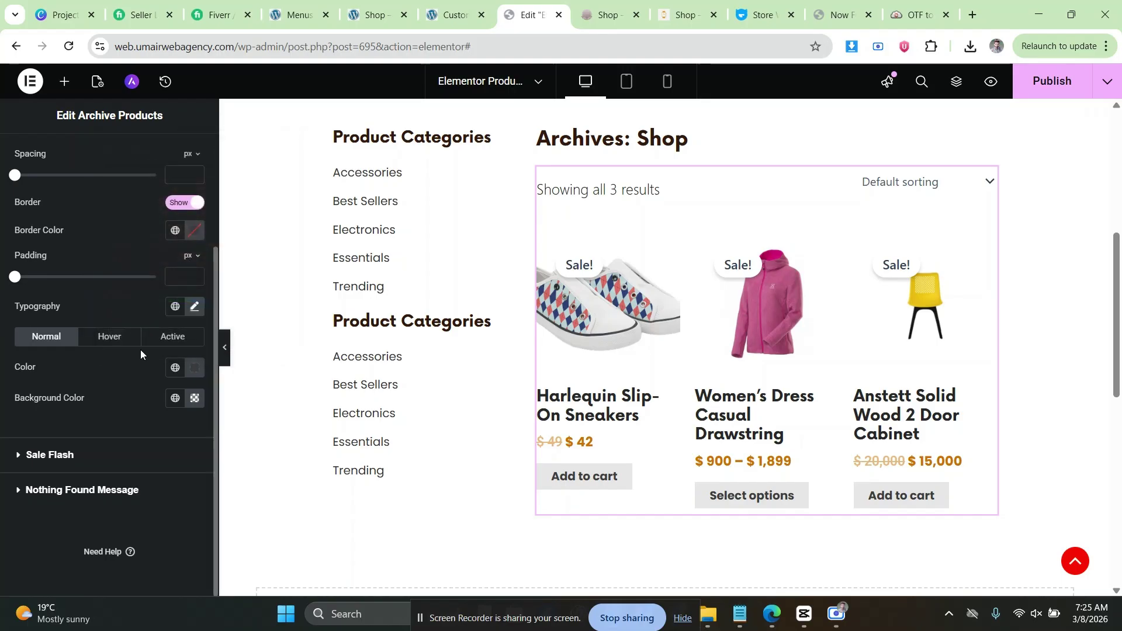
Set the pagination's active text colour to a dark grey and publish the template.
click(164, 345)
click(195, 367)
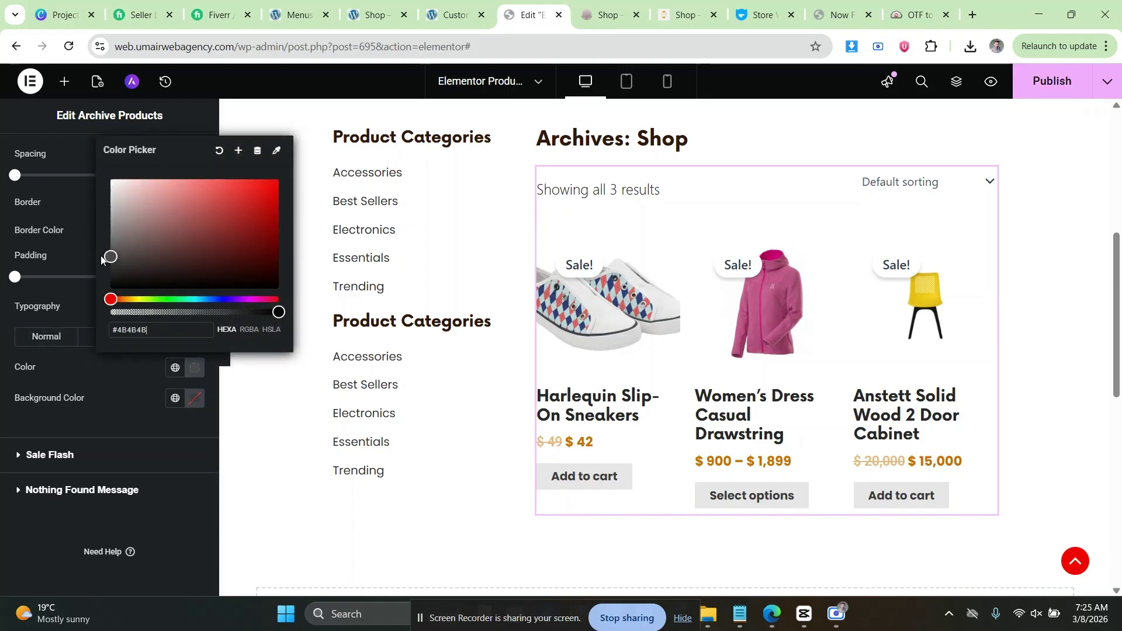
drag(101, 256, 98, 258)
click(2, 305)
click(1044, 85)
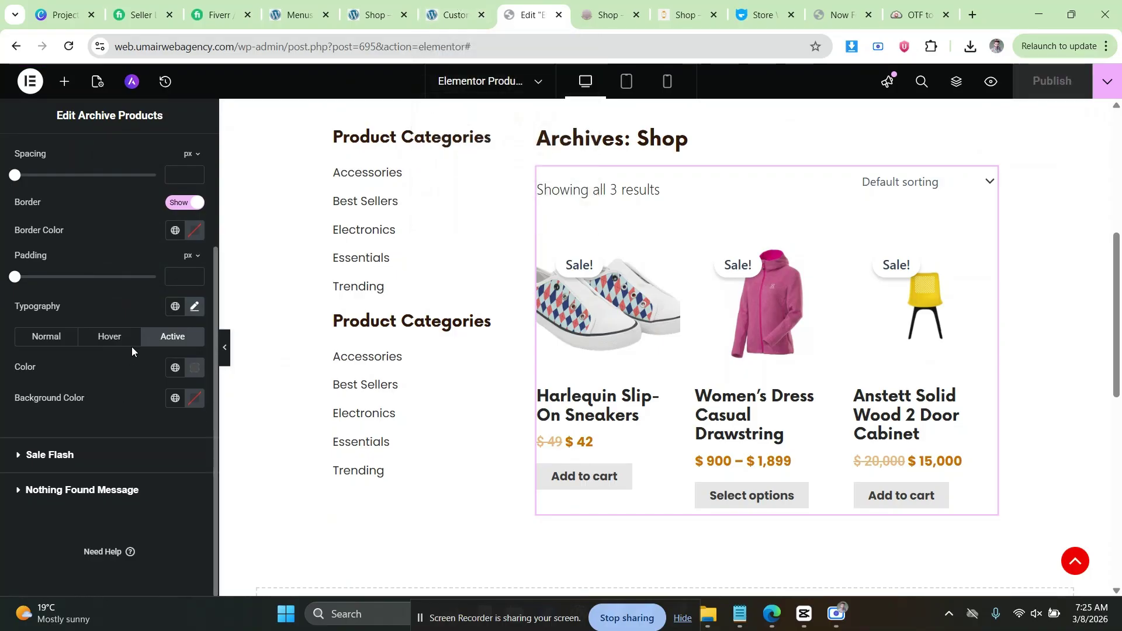
Make the pagination's active and hover background colours fully transparent and save the template.
click(194, 404)
click(161, 342)
click(3, 362)
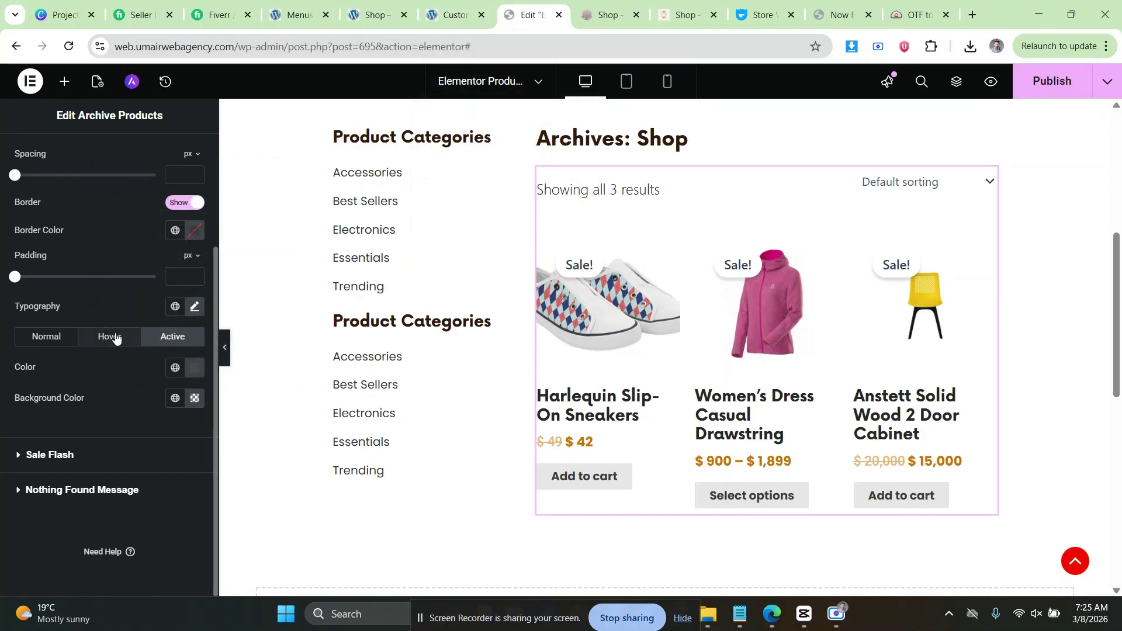
click(115, 337)
click(194, 398)
drag(157, 344, 67, 341)
click(73, 318)
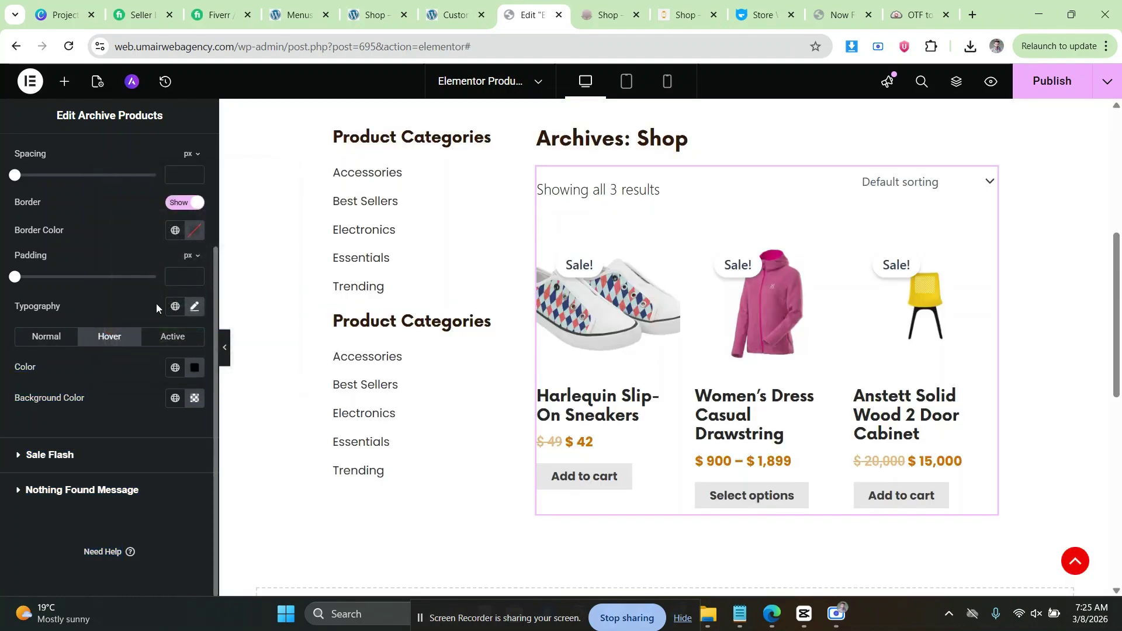
key(ctrl+s)
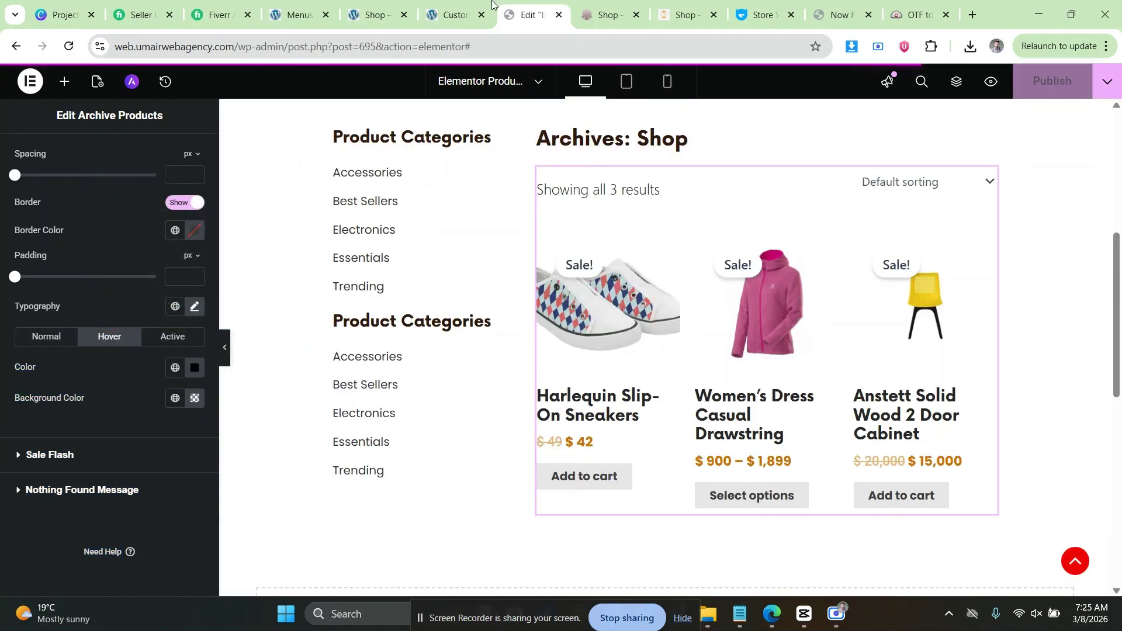
Reload the live shop page to check the pagination styling, and compare it with the reference honey shop's pagination.
click(468, 13)
click(374, 15)
click(69, 46)
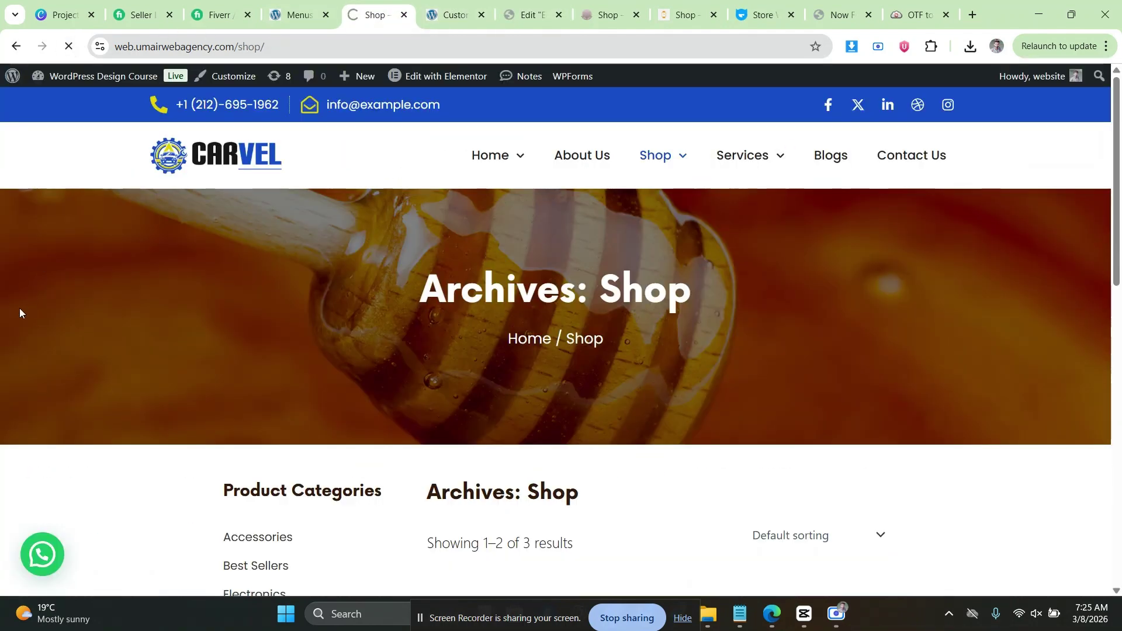
scroll(20, 309, down, 9)
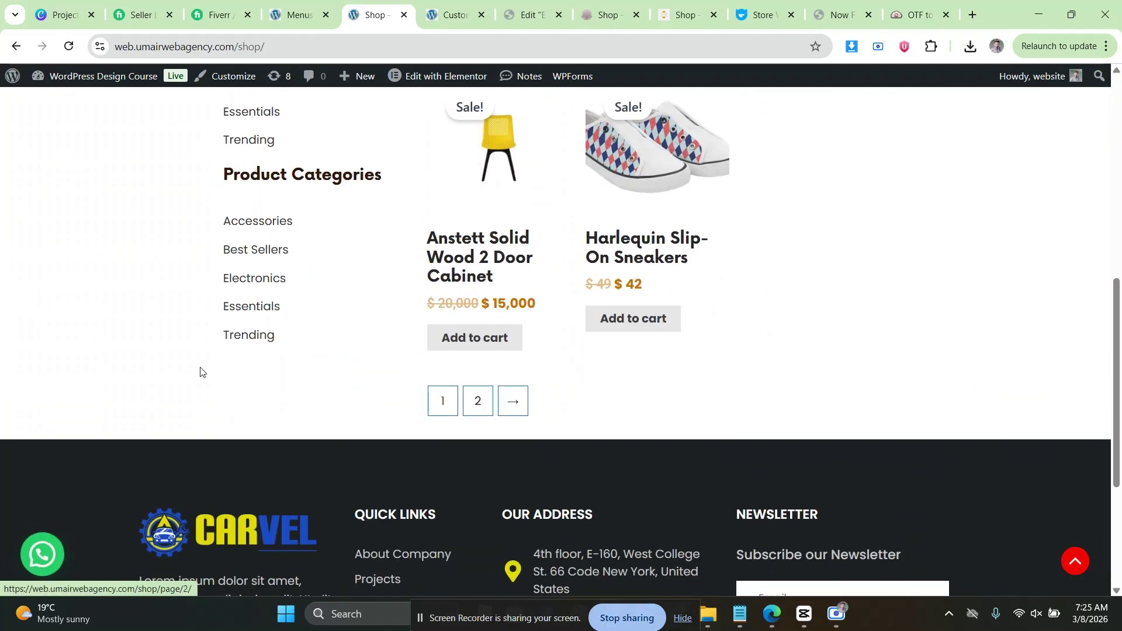
click(529, 11)
click(614, 9)
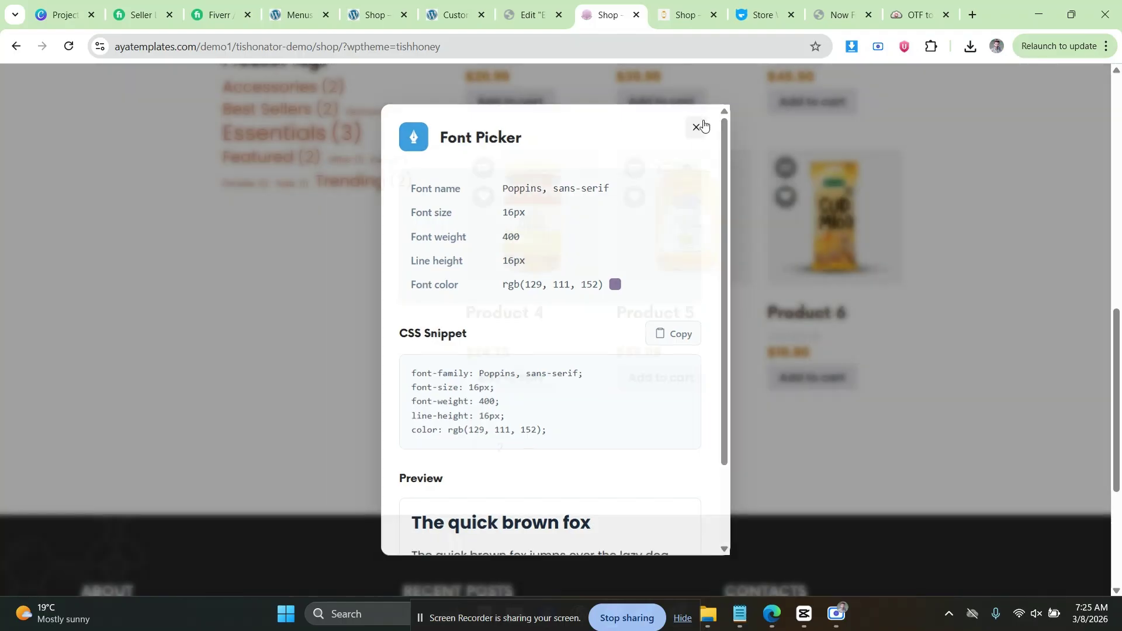
click(696, 128)
In the template editor, hide the border of the Archive Products pagination.
click(490, 23)
click(526, 14)
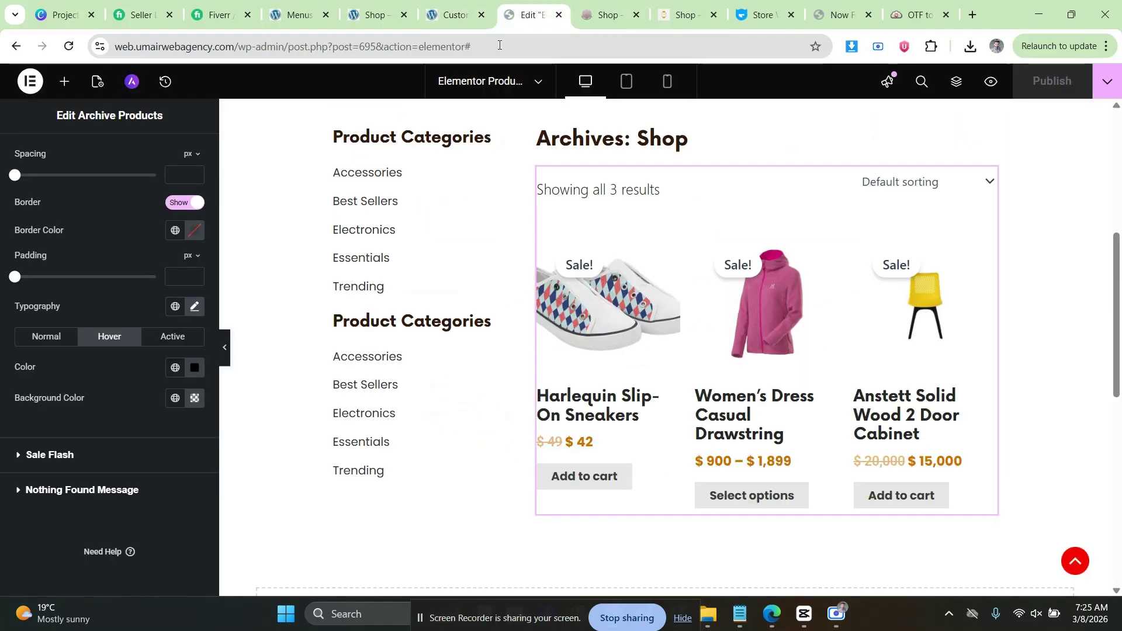
scroll(82, 339, up, 1)
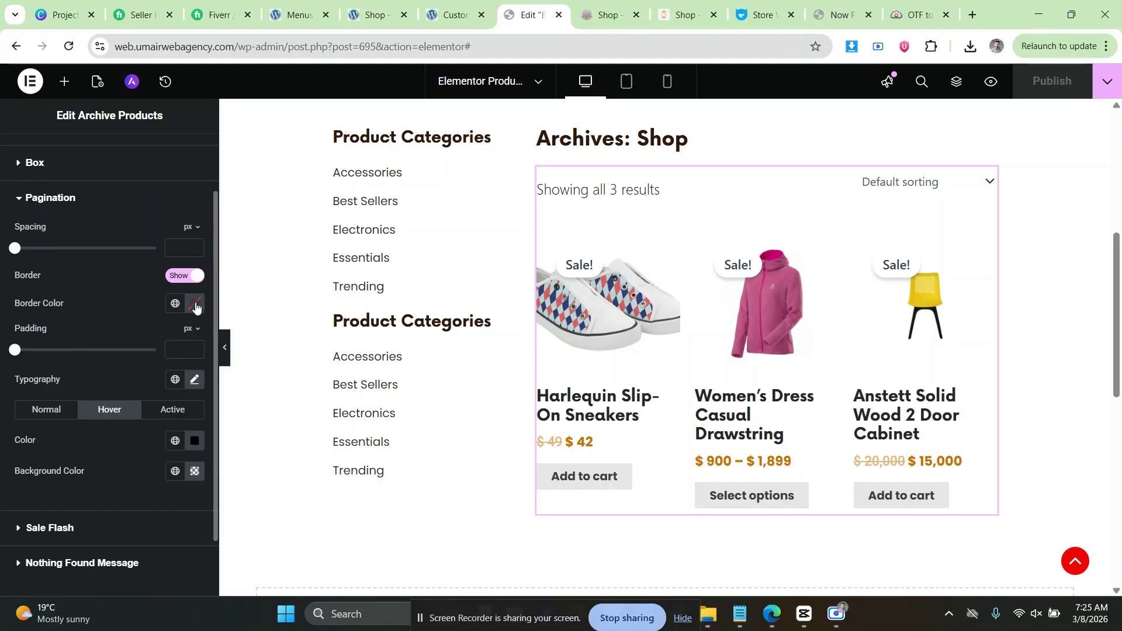
click(172, 278)
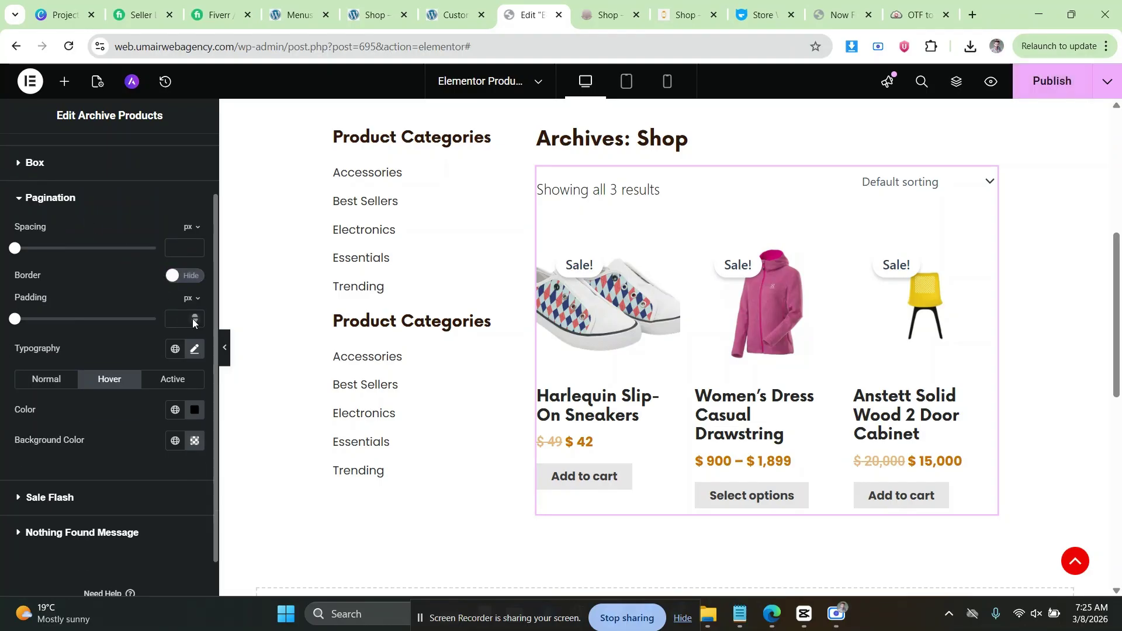
Set the pagination padding to 0 px and publish the template.
click(1052, 81)
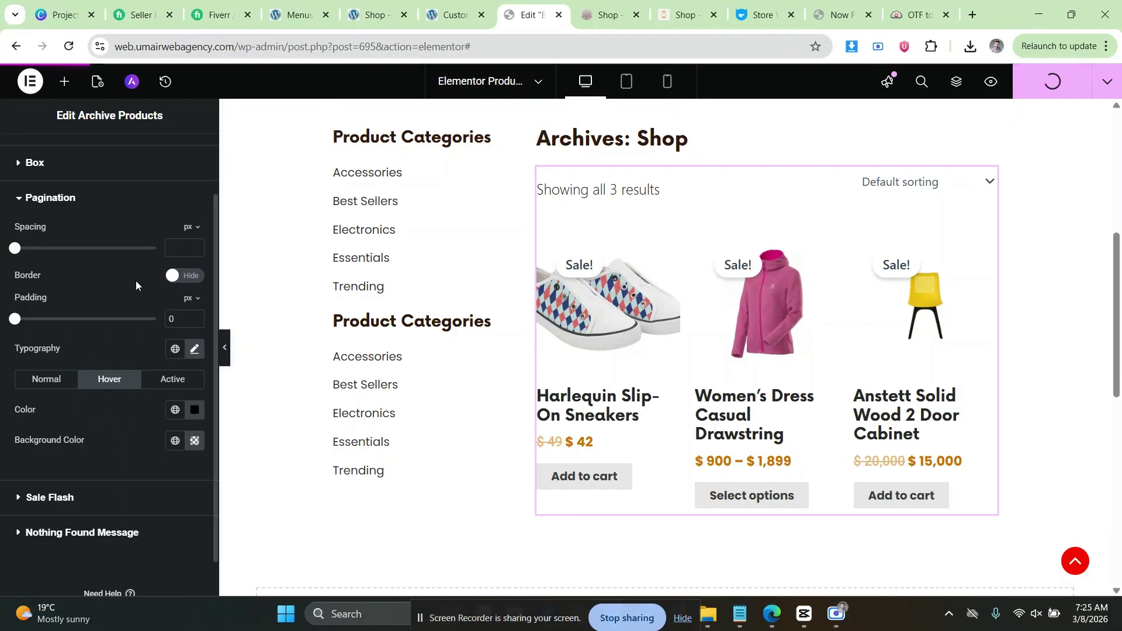
scroll(442, 328, down, 1)
scroll(902, 228, up, 2)
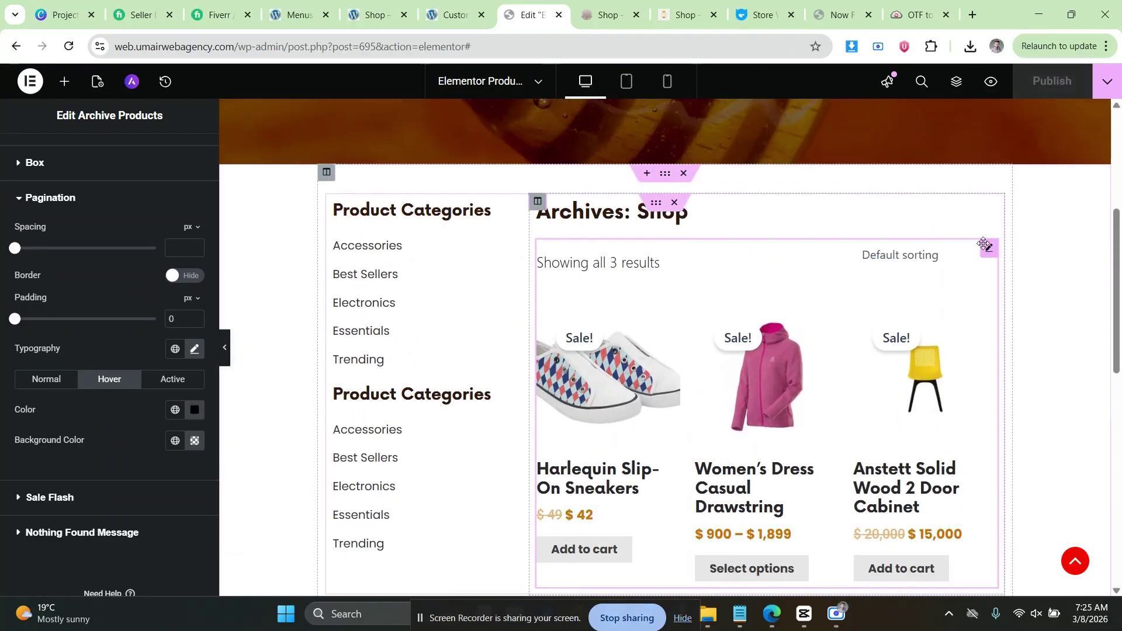
drag(988, 248, 836, 228)
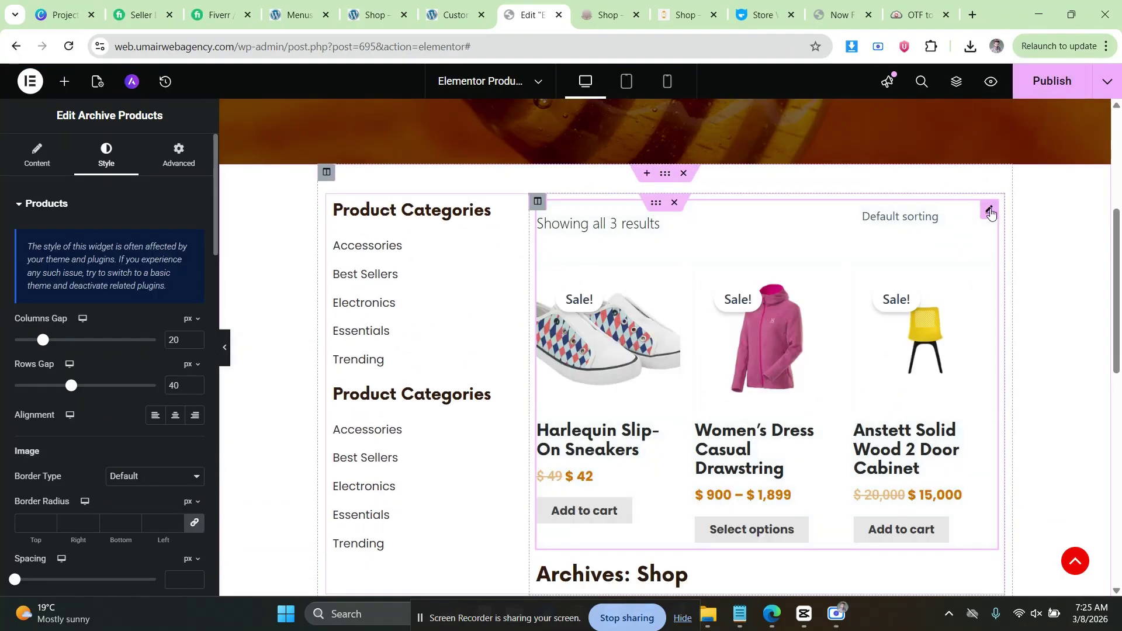
drag(988, 208, 750, 248)
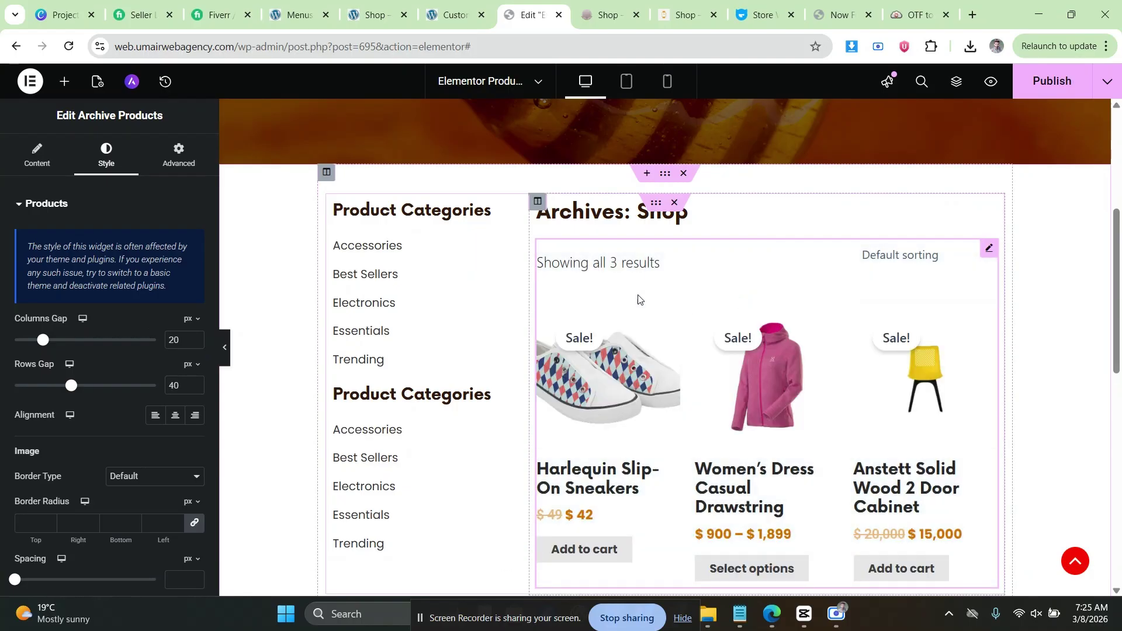
scroll(673, 304, down, 1)
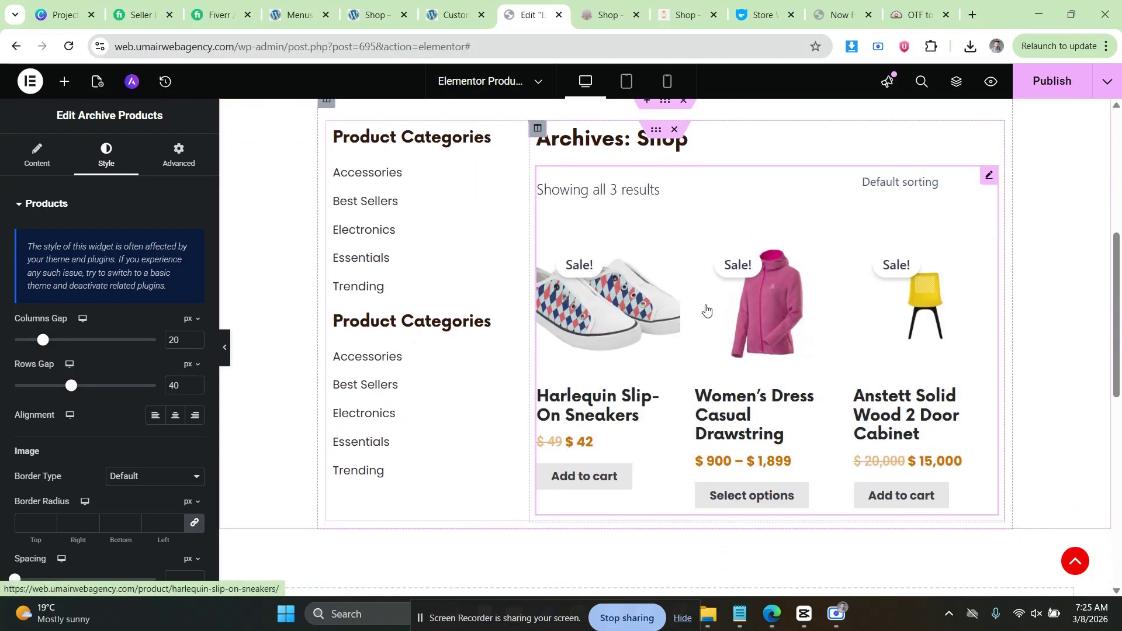
Reload the live shop page and check the pagination's padding and border lines.
click(367, 4)
click(69, 46)
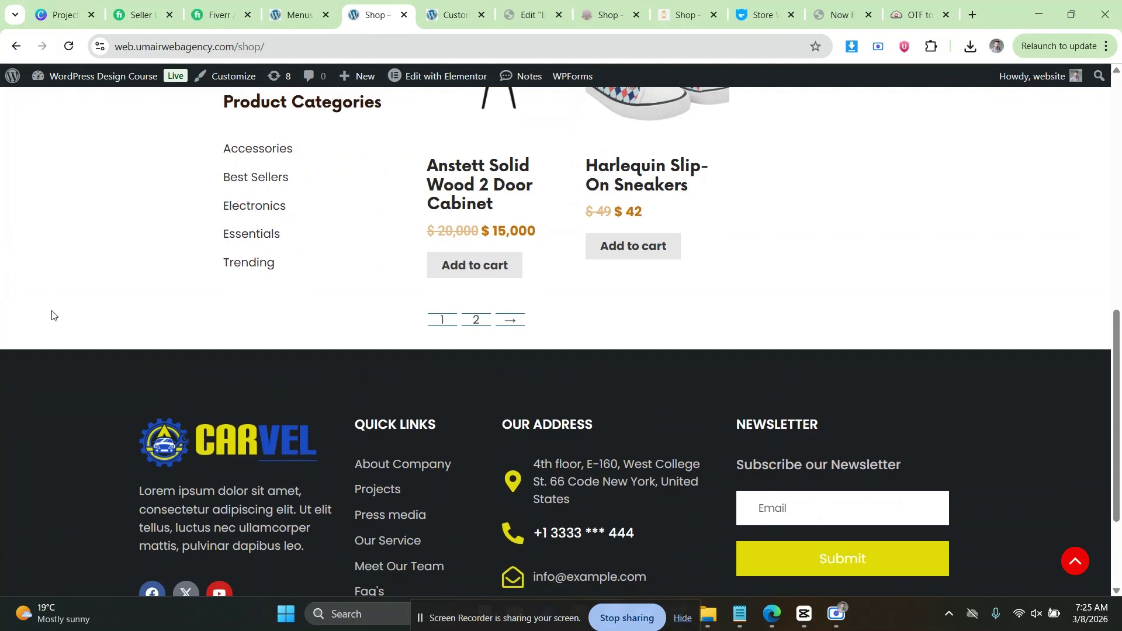
click(434, 9)
click(538, 3)
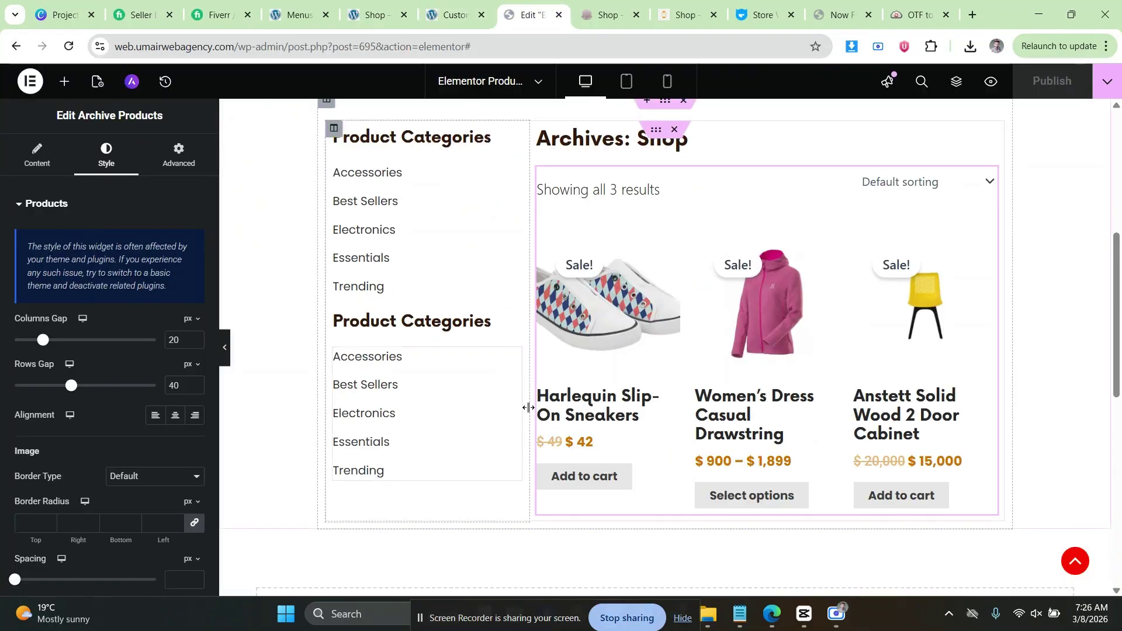
click(397, 7)
click(298, 11)
click(450, 11)
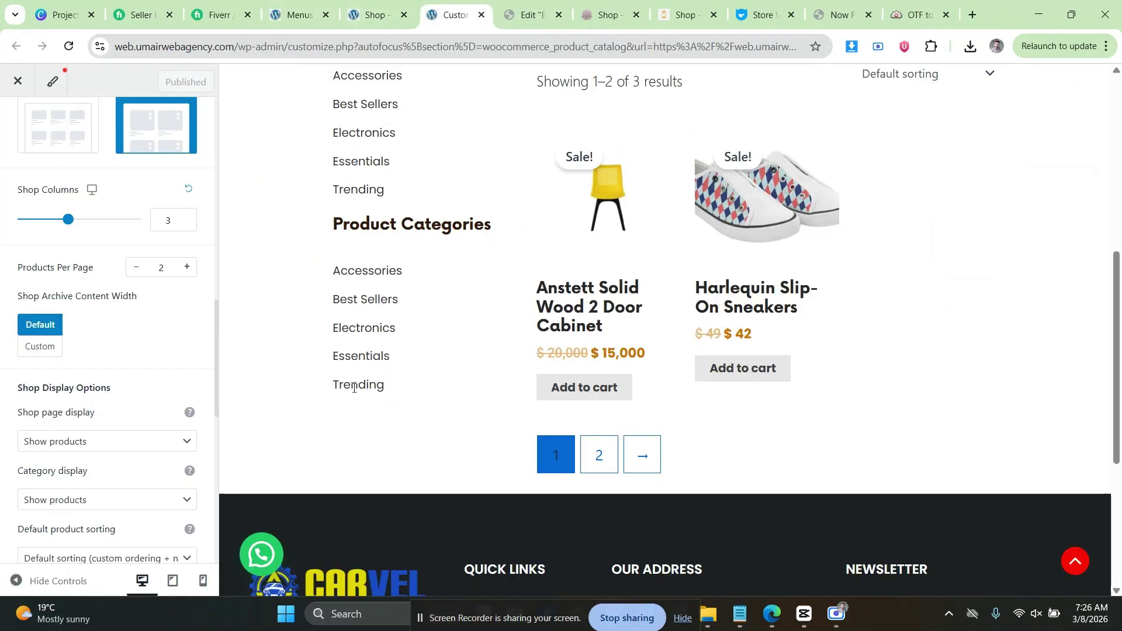
click(391, 8)
In the template editor, set the Archive Products pagination padding to 5 px and spacing to 10 px, and publish the template.
click(512, 9)
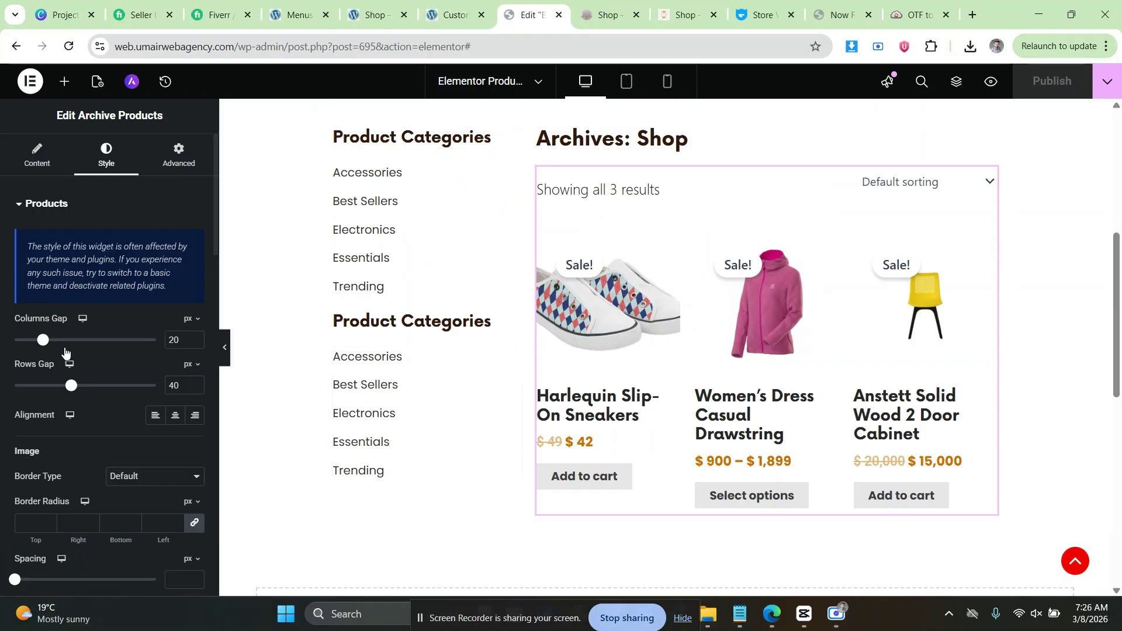
scroll(86, 332, down, 6)
scroll(87, 328, down, 10)
click(100, 420)
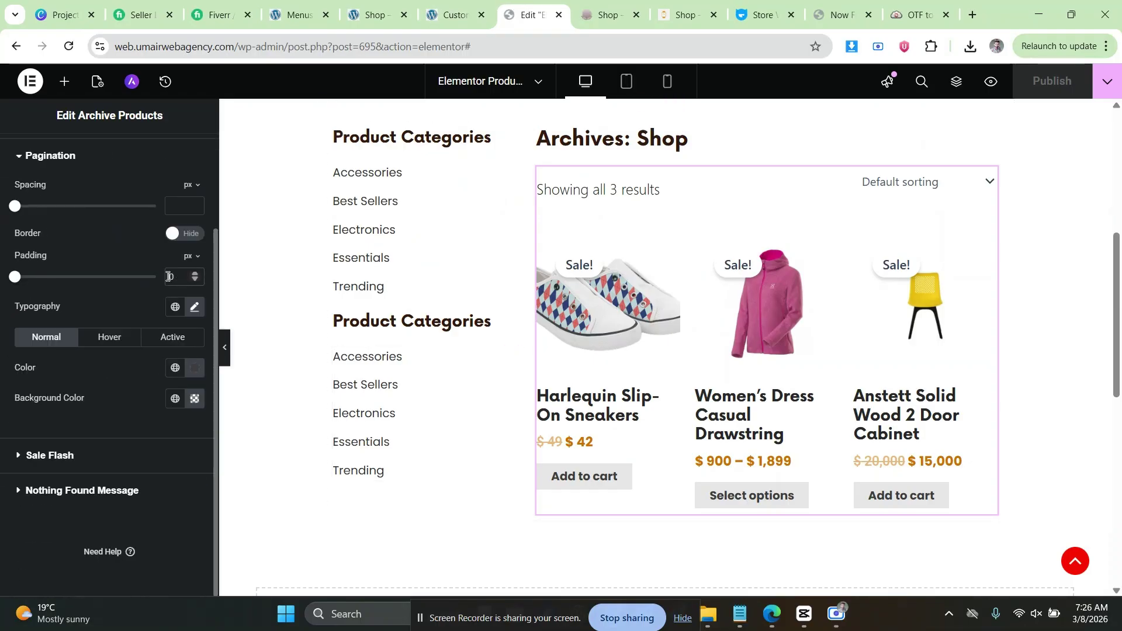
click(169, 278)
text(10)
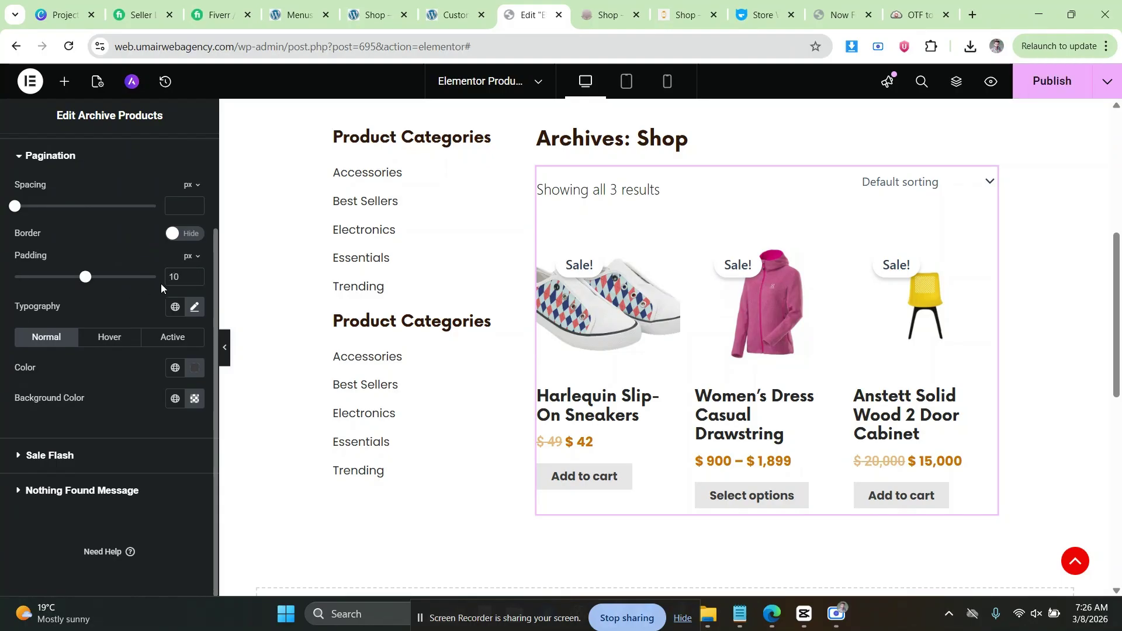
text(5)
scroll(146, 292, up, 1)
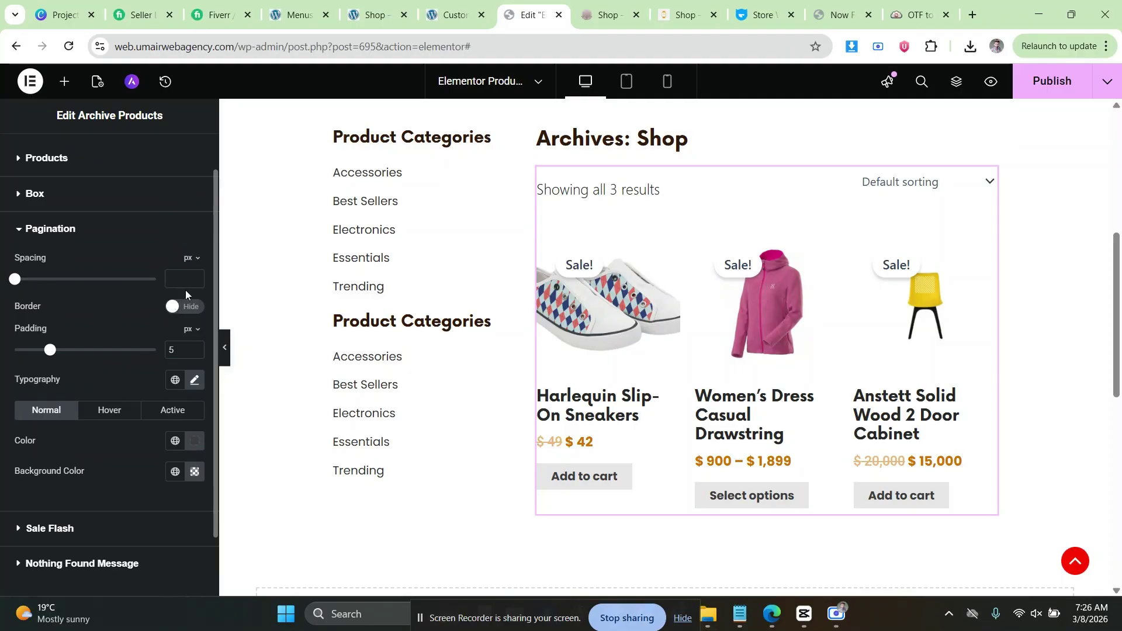
click(197, 277)
click(1057, 79)
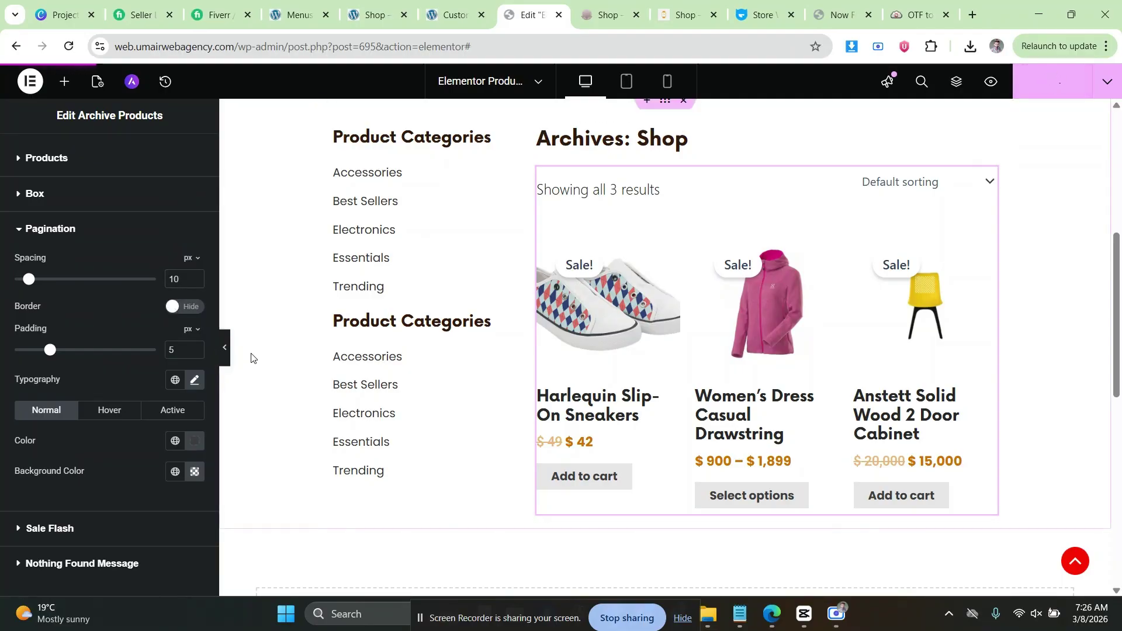
Set the pagination typography's decoration to None and publish the template.
scroll(169, 390, down, 1)
click(196, 305)
scroll(184, 409, down, 1)
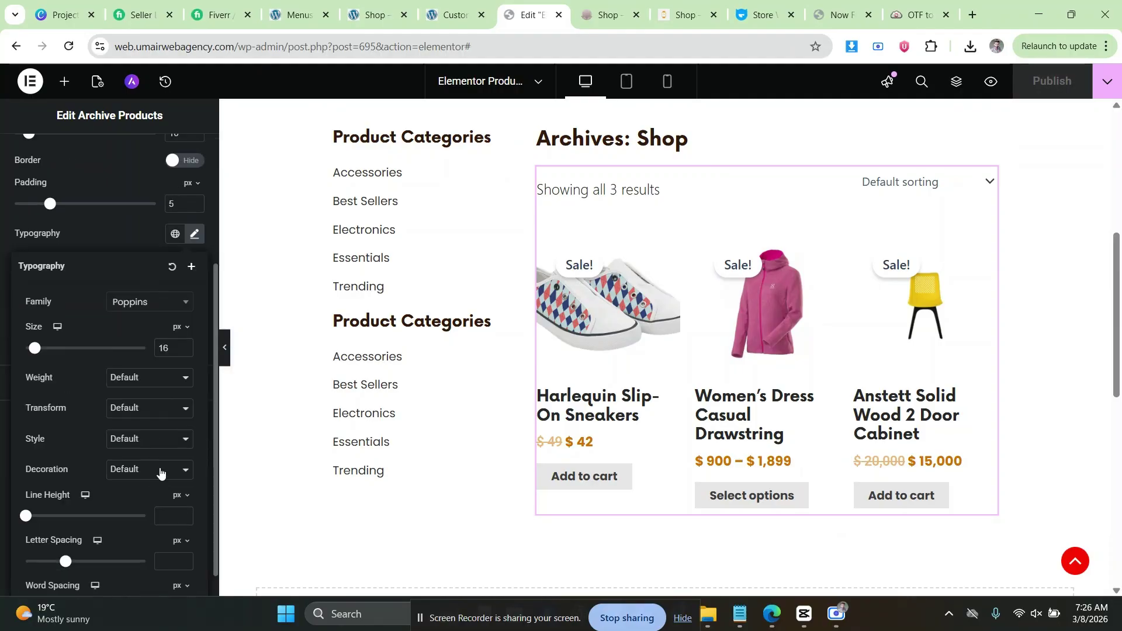
click(160, 472)
click(149, 554)
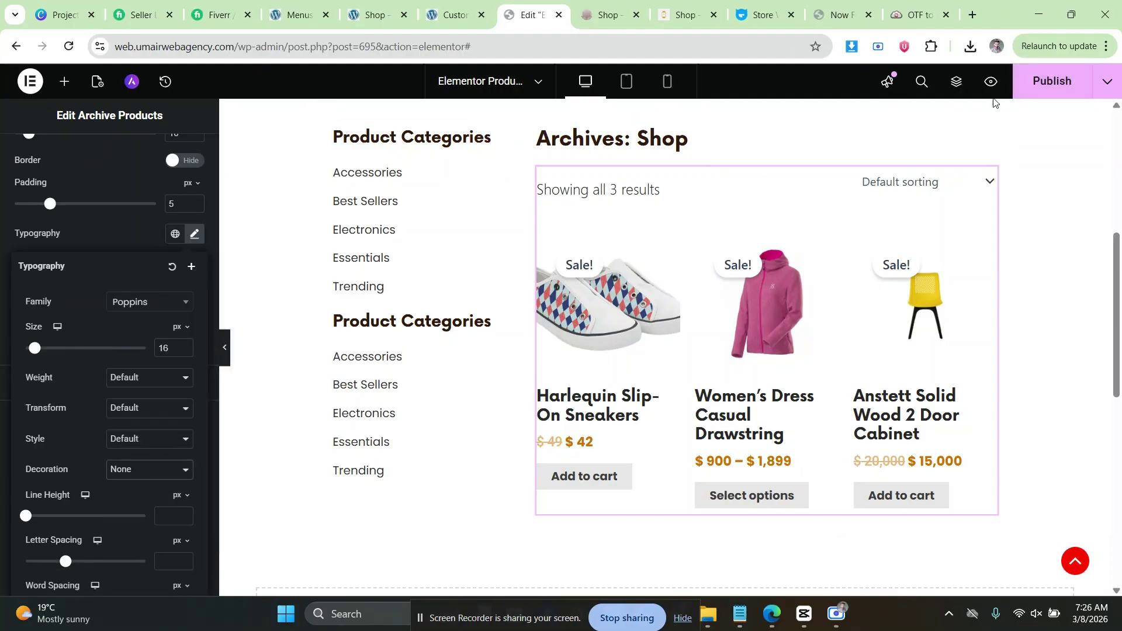
click(1051, 80)
Reload the live shop page and check the pagination's spacing and remaining lines.
click(436, 11)
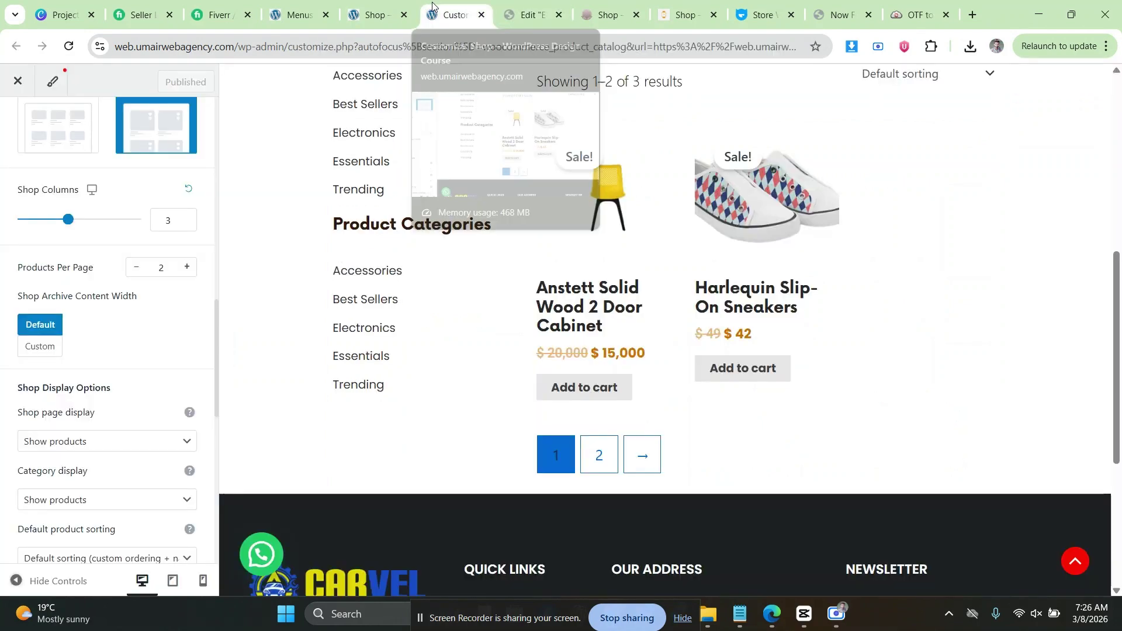
click(374, 14)
key(F5)
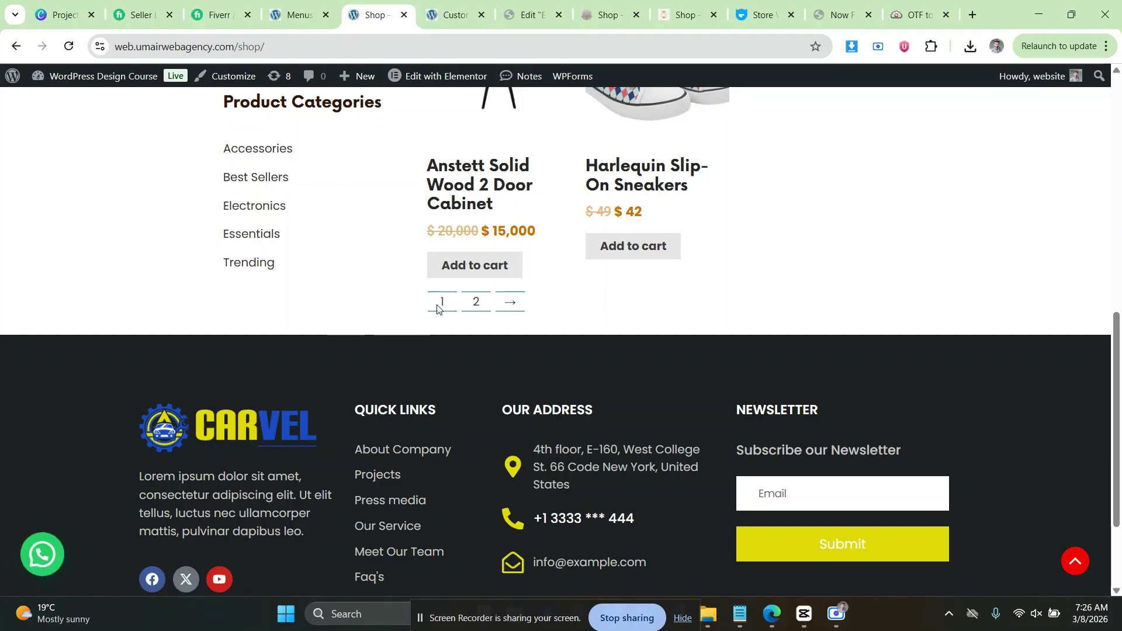
scroll(441, 304, up, 2)
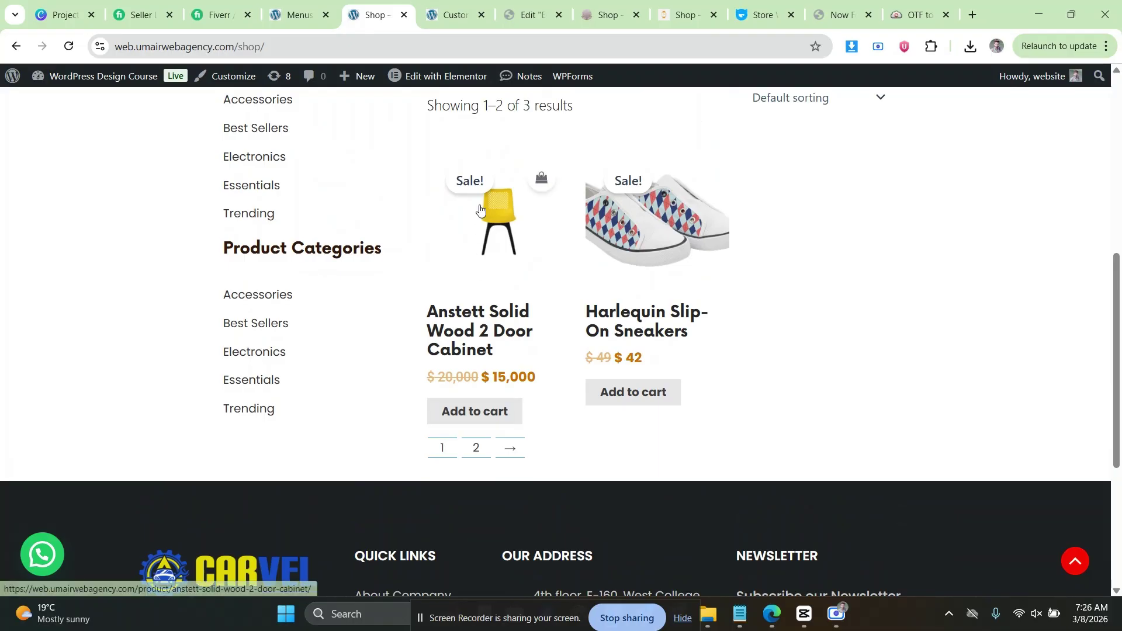
Look through the Archive Products widget's Pagination, Box and Products style settings for a source of the pagination lines.
click(529, 15)
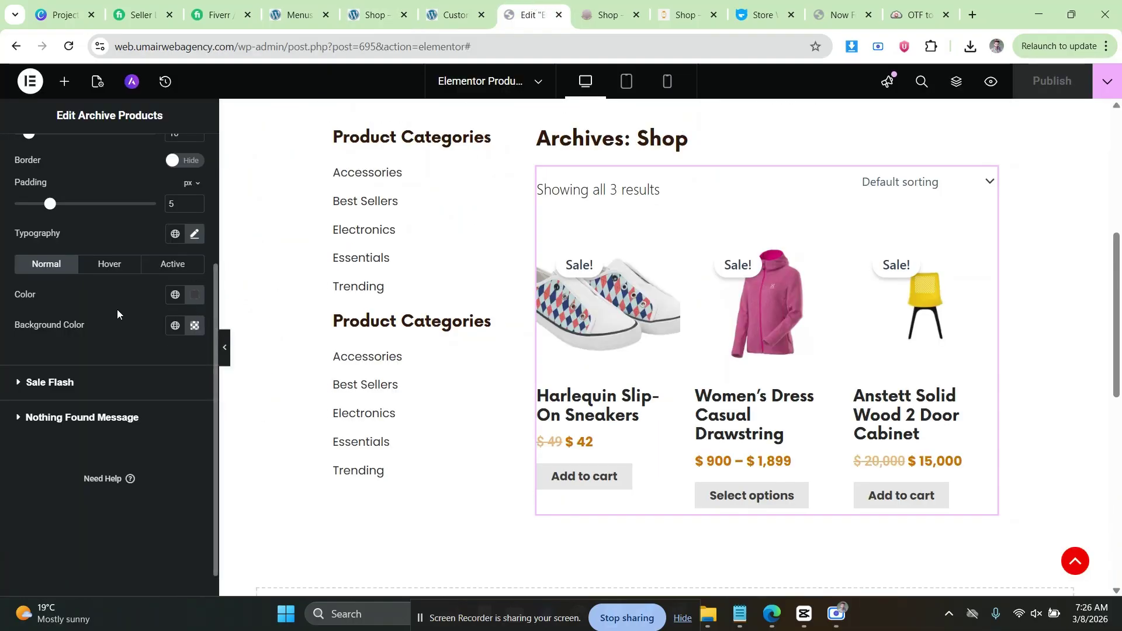
scroll(117, 316, up, 1)
click(125, 334)
scroll(132, 336, up, 2)
scroll(108, 331, down, 1)
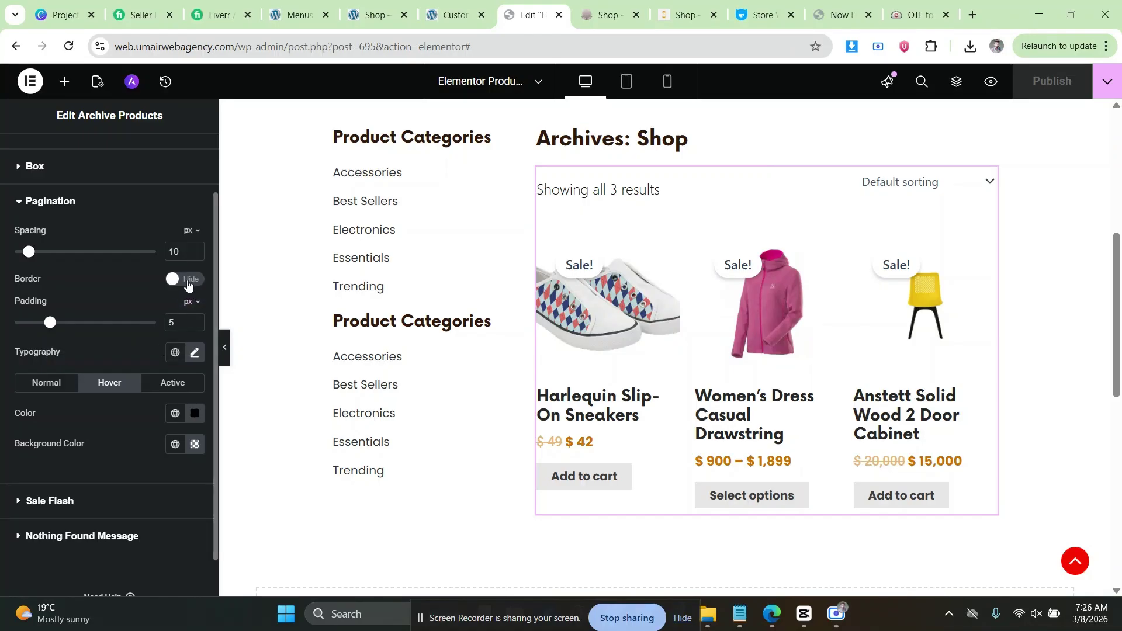
scroll(106, 370, up, 3)
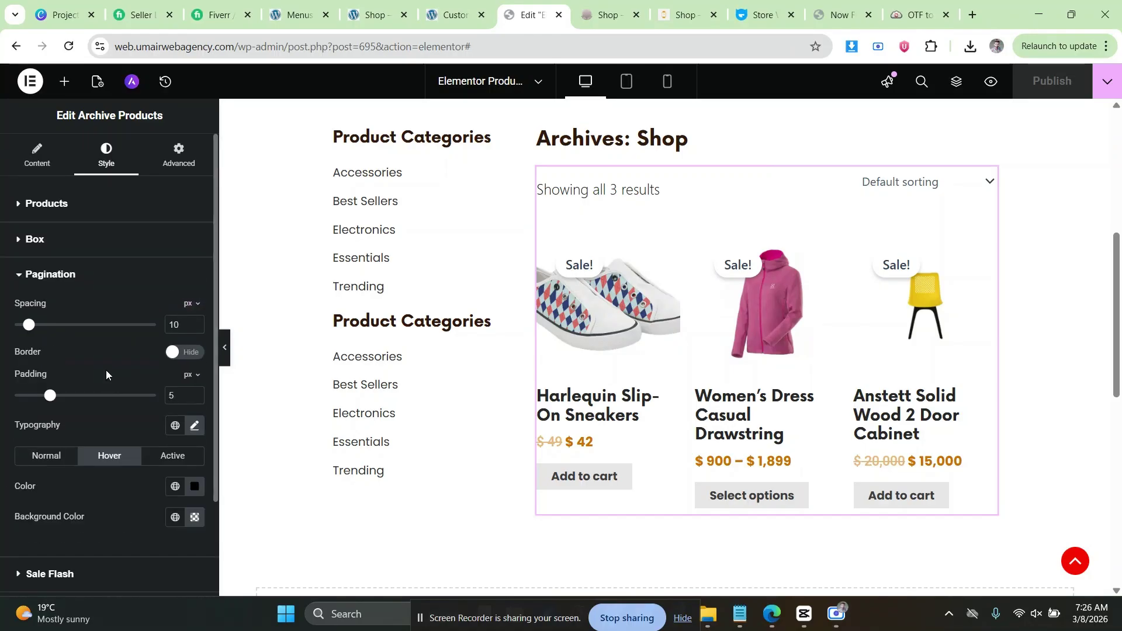
click(59, 240)
scroll(96, 339, down, 1)
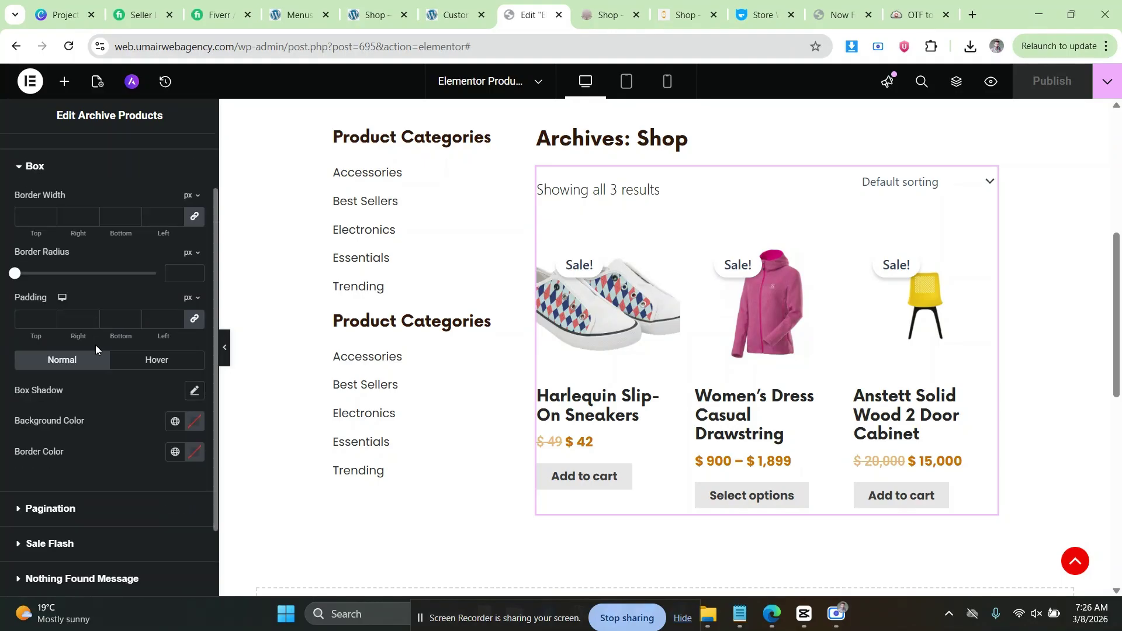
scroll(96, 345, up, 1)
click(59, 205)
scroll(103, 318, down, 4)
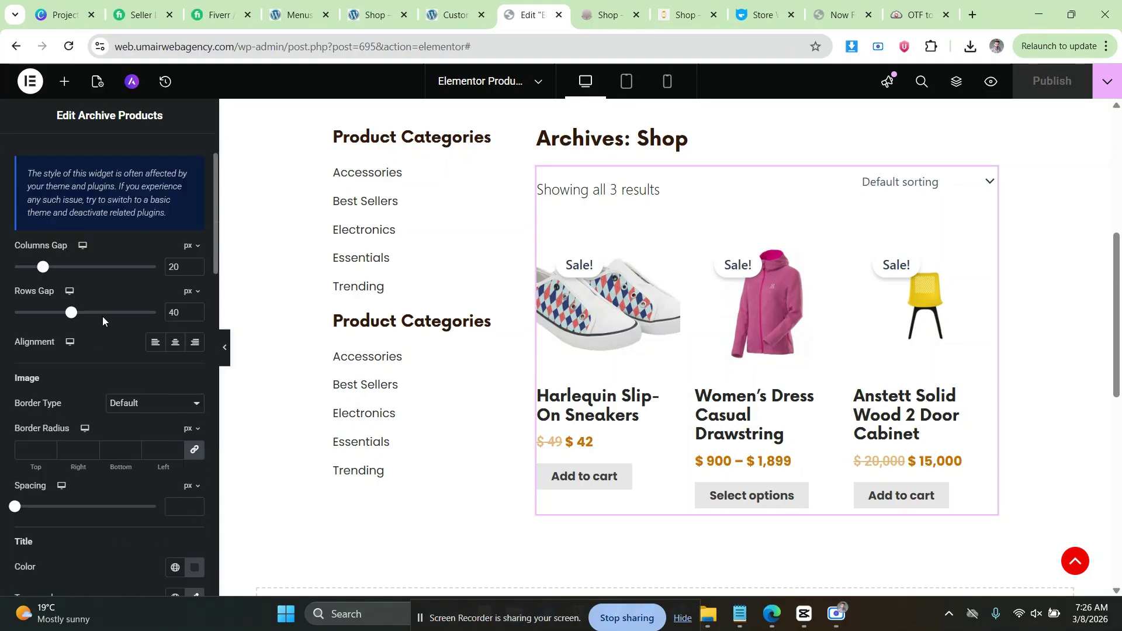
scroll(103, 317, down, 3)
Examine the banner heading at the top of the live shop page.
click(453, 15)
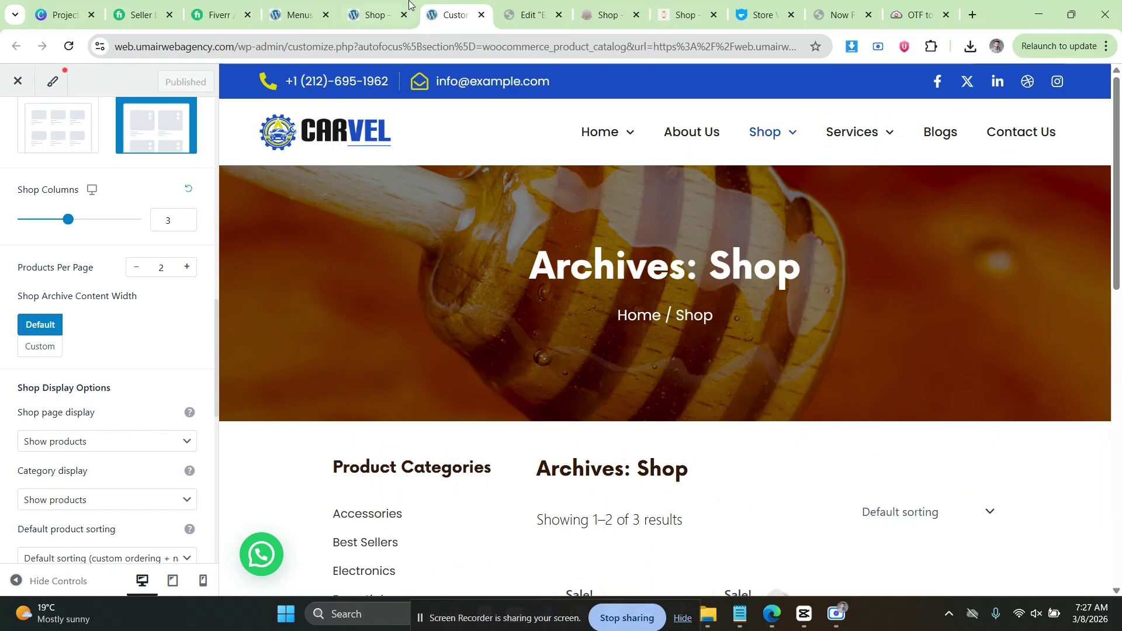
click(409, 5)
scroll(497, 296, up, 6)
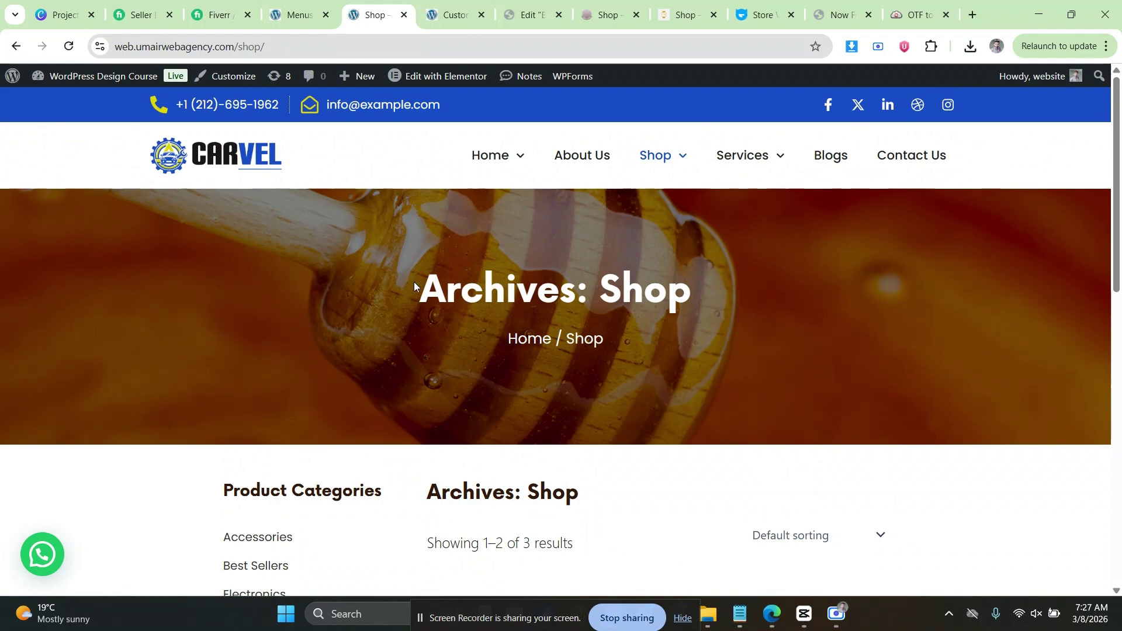
drag(416, 285, 594, 284)
click(592, 259)
In the template editor, inspect the content and style settings of the banner's Archive Title widget.
click(515, 4)
scroll(608, 206, up, 6)
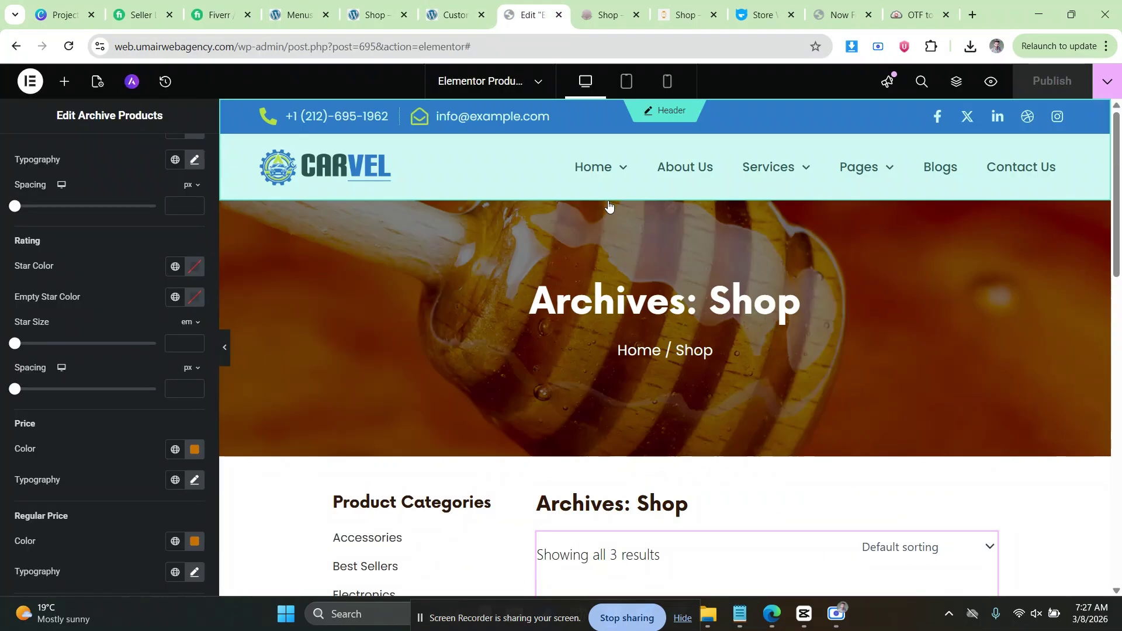
click(608, 301)
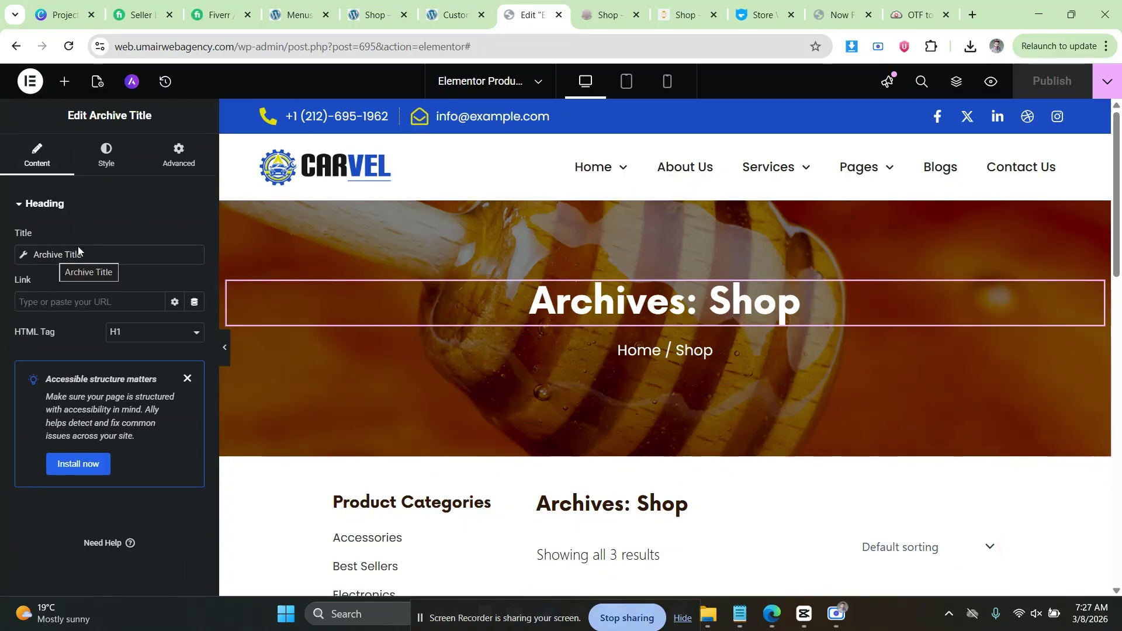
click(105, 159)
click(36, 153)
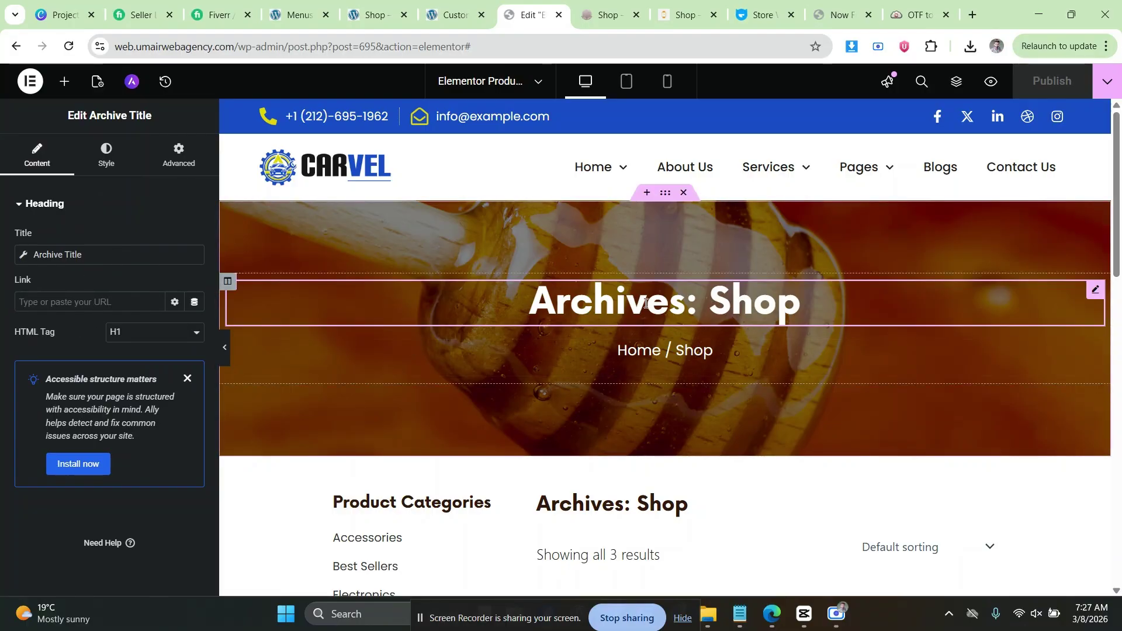
Return to the live shop page and open the Casual Sneakers product category to check its banner title.
click(444, 14)
click(400, 5)
click(301, 3)
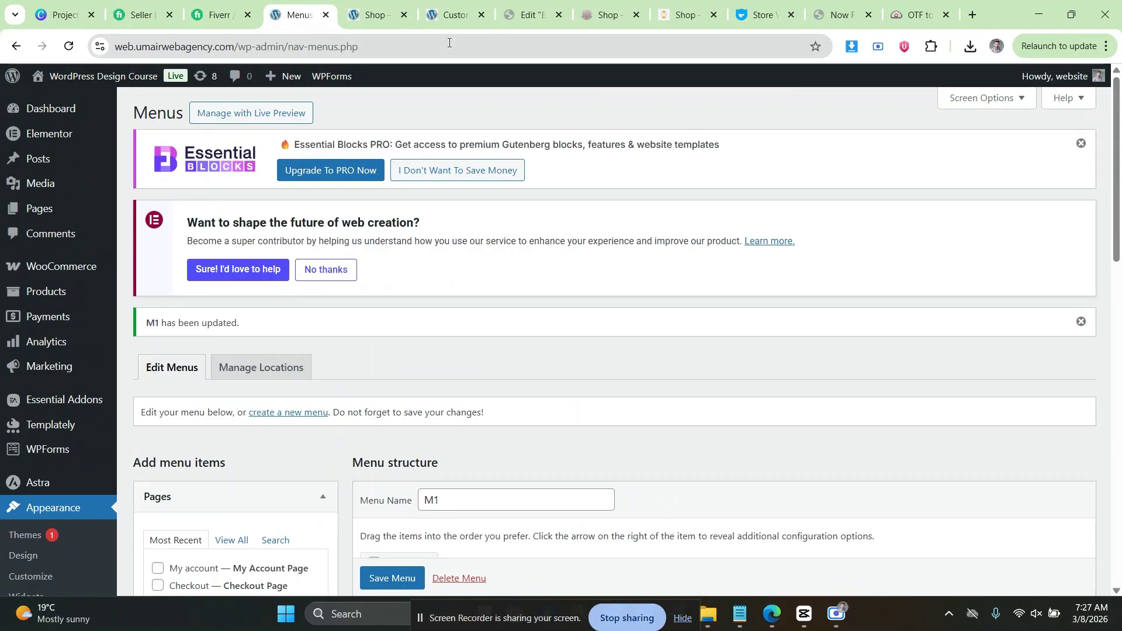
click(450, 15)
click(375, 15)
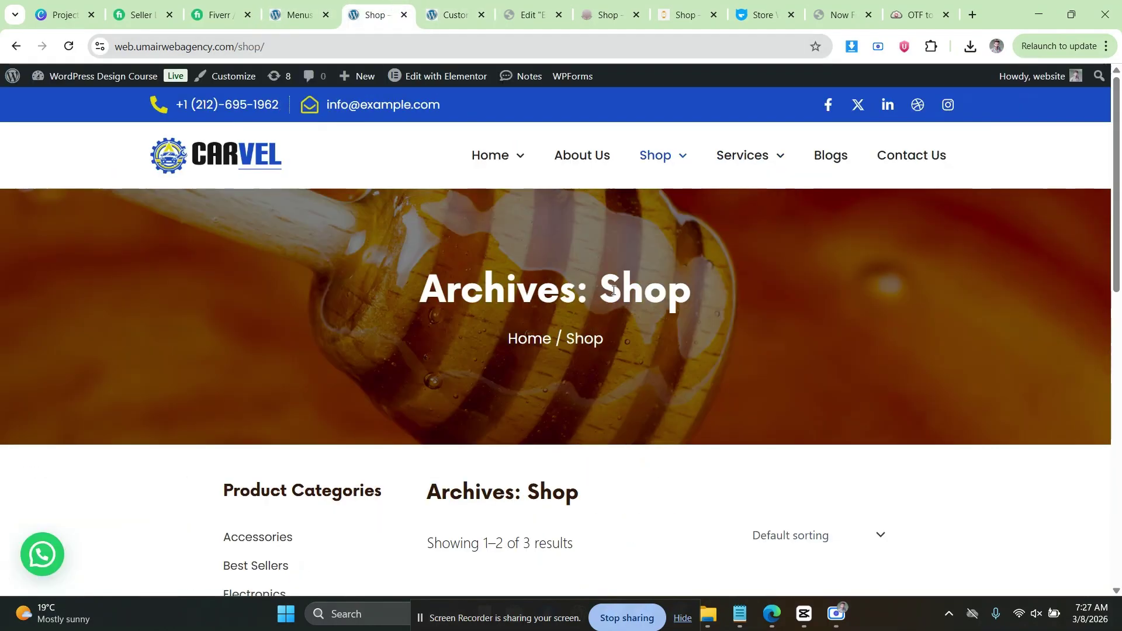
mouse_move(668, 183)
click(665, 206)
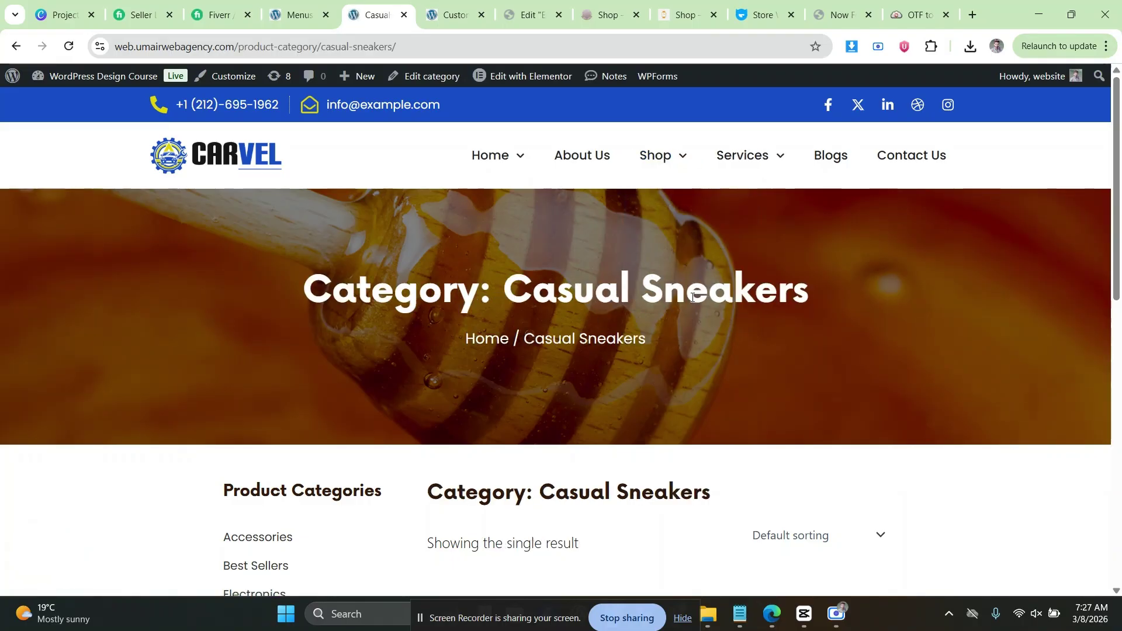
Open the Fashion Apparel product category and check its banner title, category heading, sidebar and product listing.
mouse_move(659, 156)
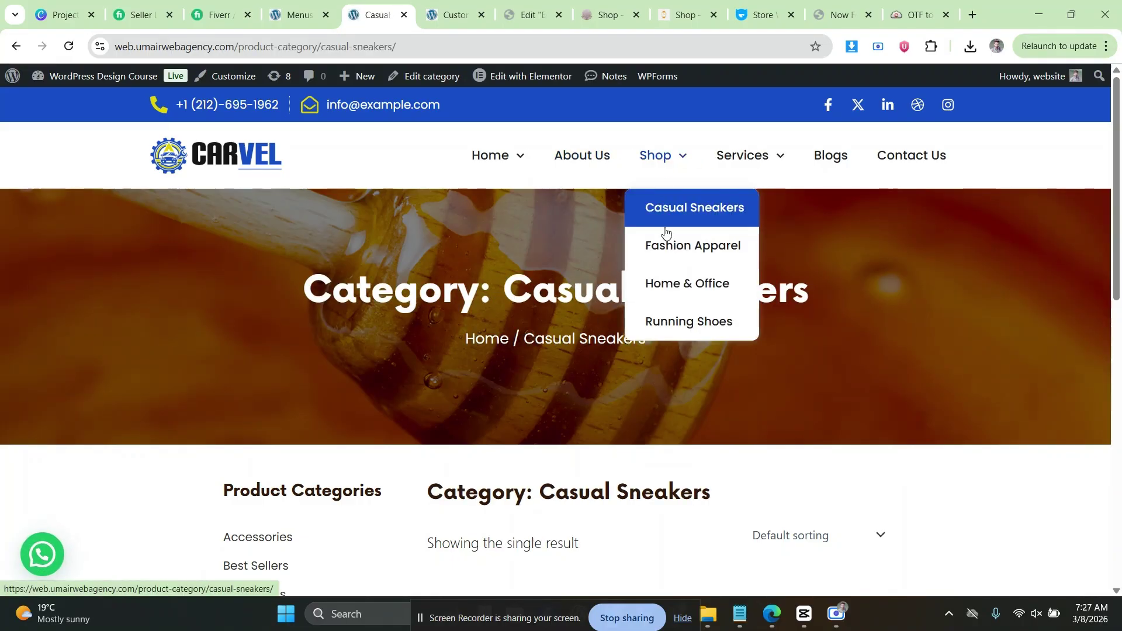
click(668, 252)
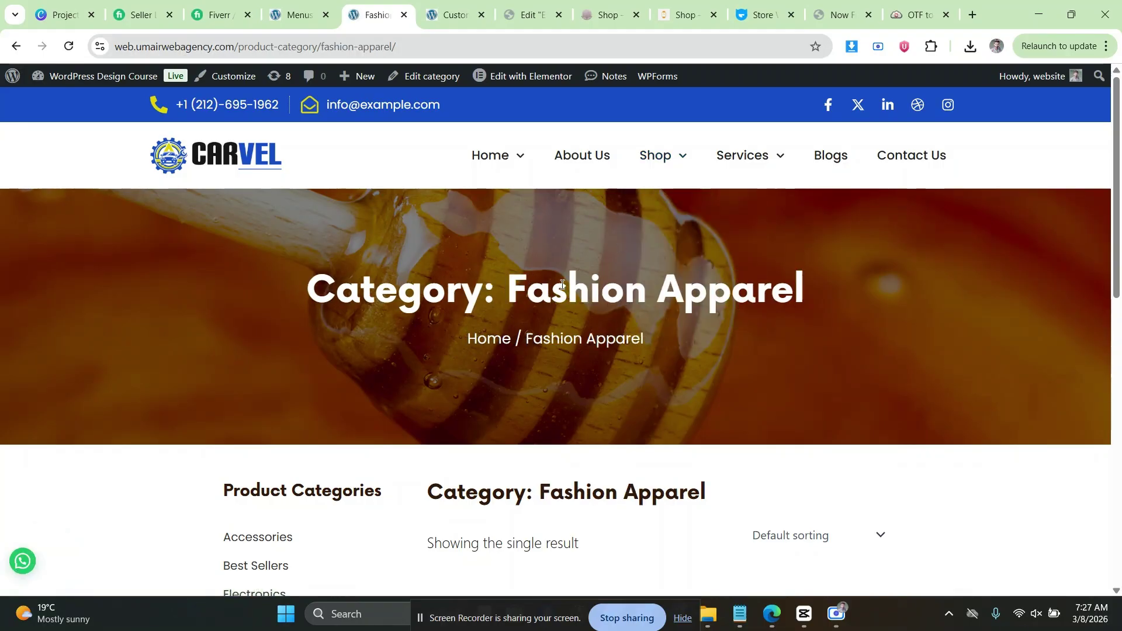
scroll(559, 281, down, 3)
drag(542, 350, 709, 345)
click(710, 343)
scroll(694, 193, up, 3)
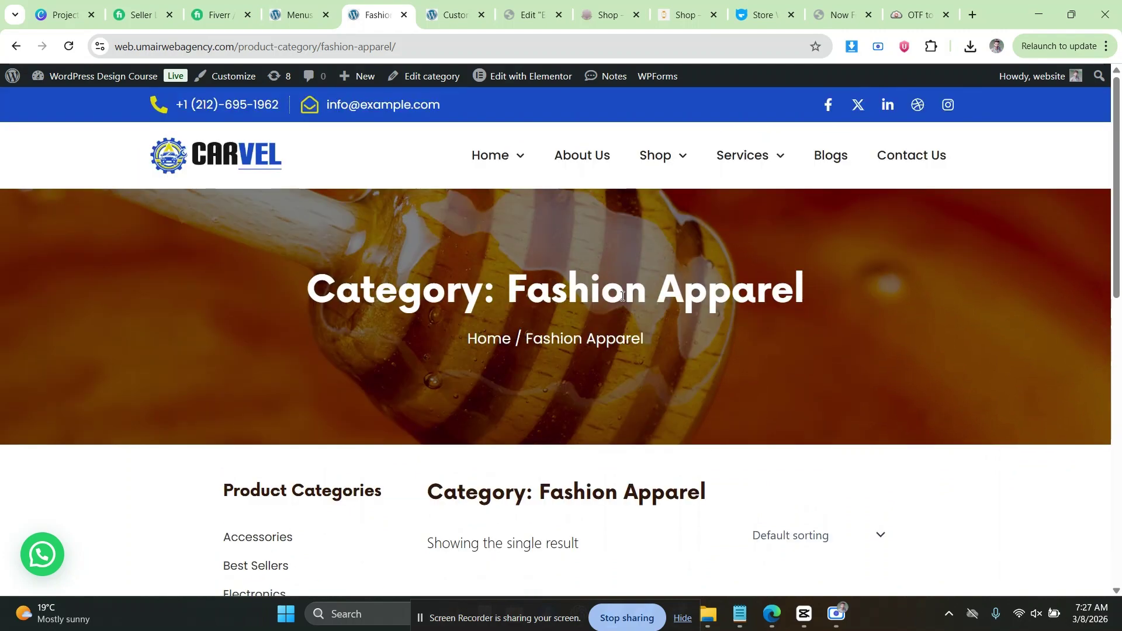
scroll(622, 296, down, 9)
scroll(240, 321, up, 3)
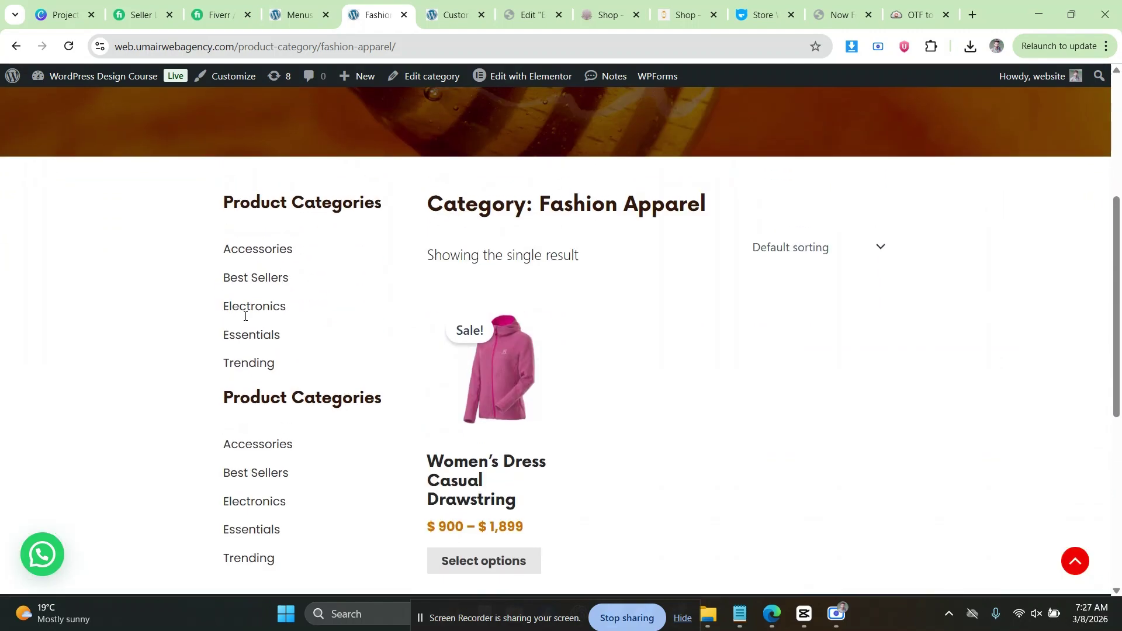
Review the Fashion Apparel page's sidebar, product listing and banner title, and the category links under Shop in the site navigation.
scroll(245, 316, up, 1)
scroll(239, 317, down, 1)
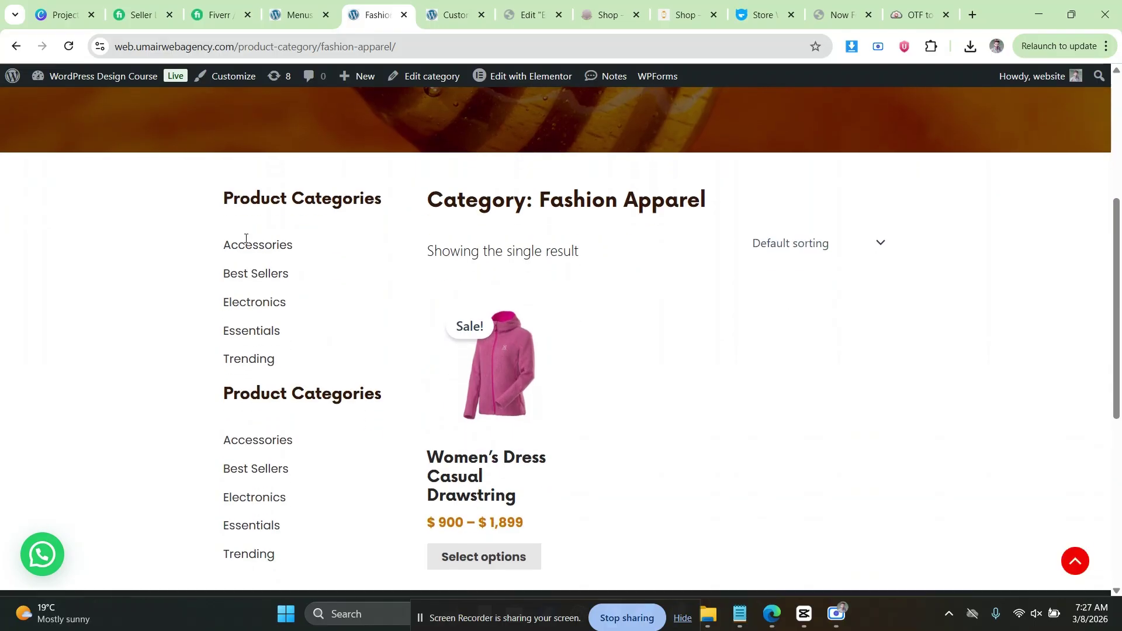
scroll(221, 422, down, 1)
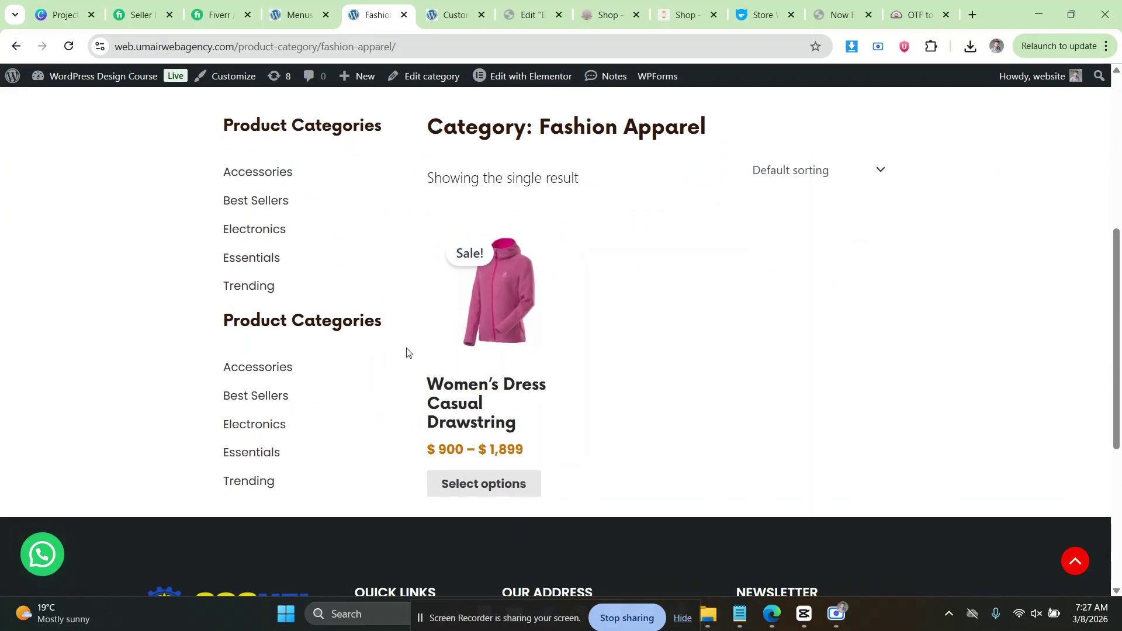
scroll(519, 232, up, 5)
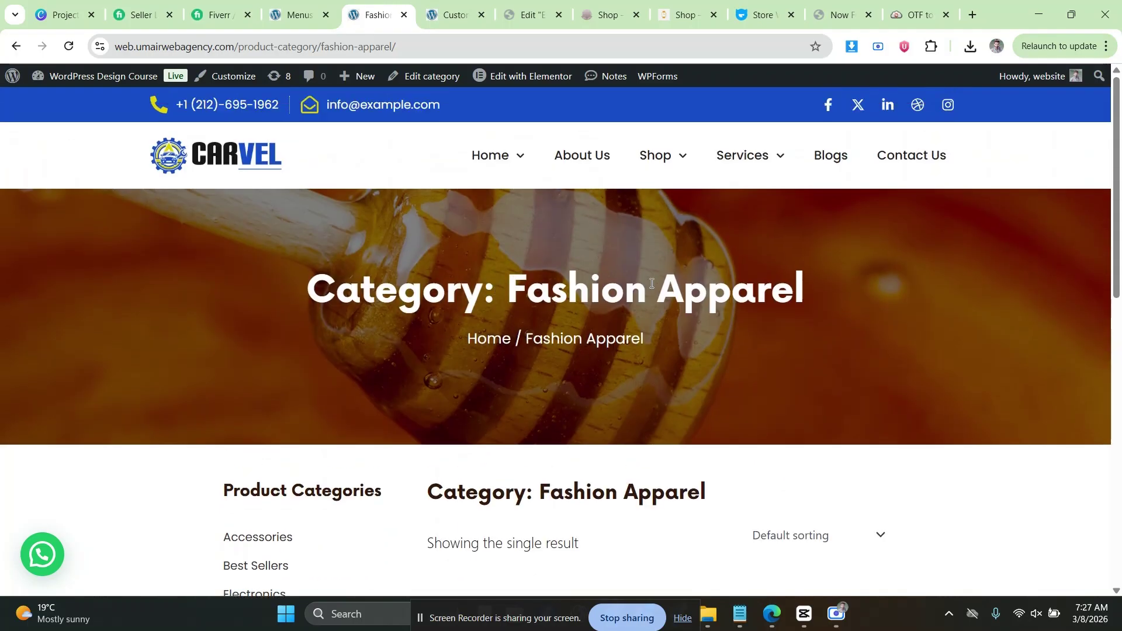
mouse_move(648, 168)
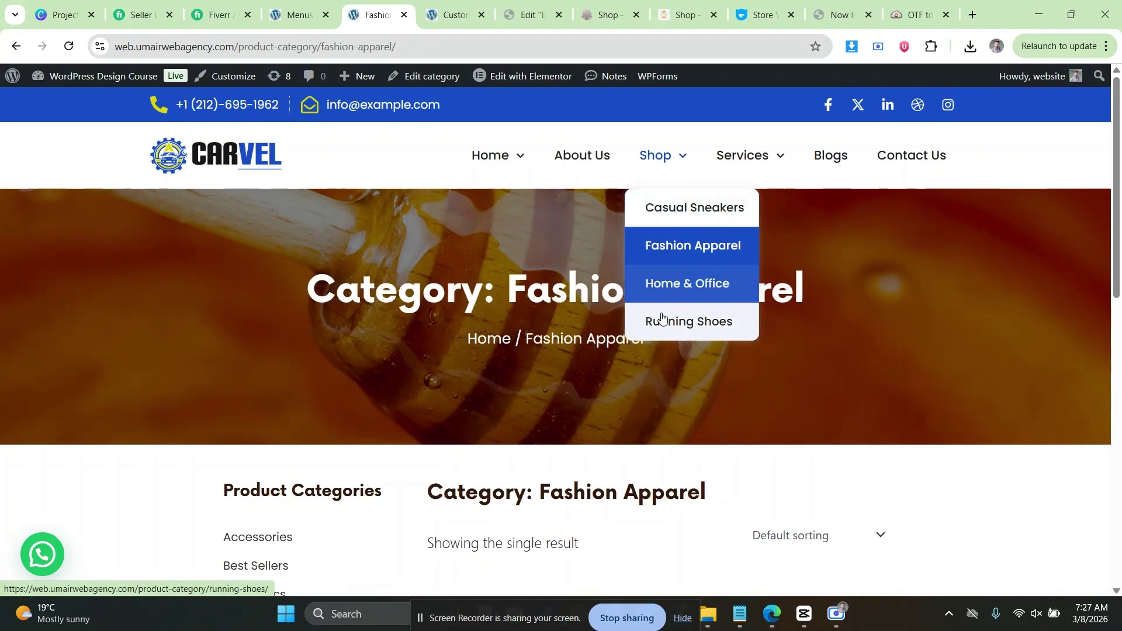
scroll(702, 338, down, 3)
scroll(702, 338, down, 2)
scroll(704, 321, up, 5)
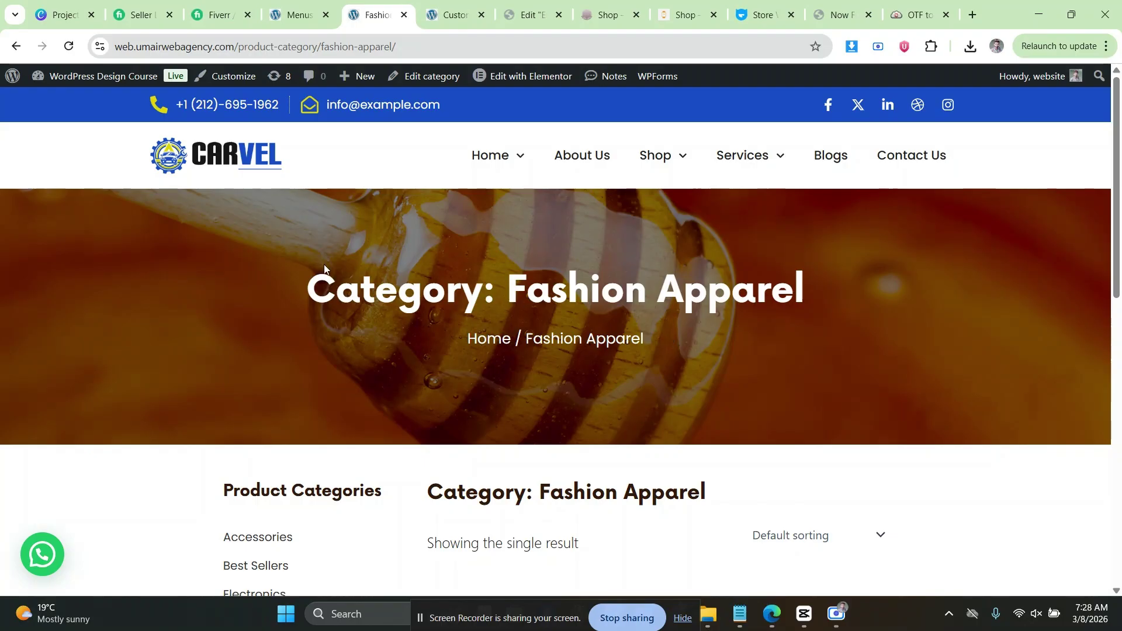
Open the site's home page, dismiss the 20% off popup and look through the page's sections.
mouse_move(496, 162)
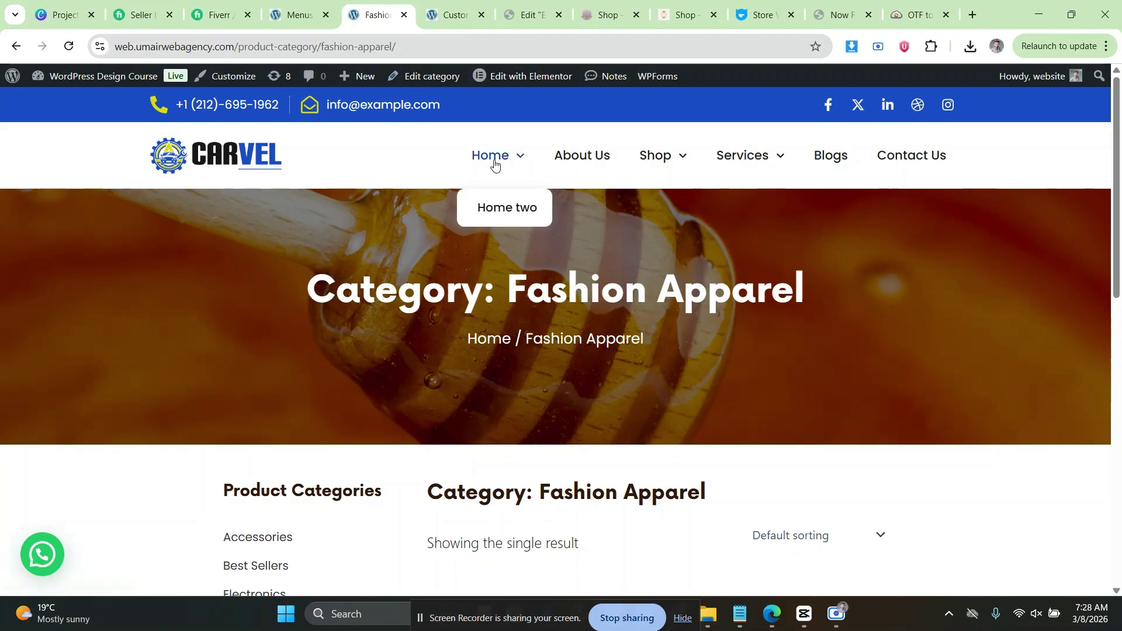
click(489, 162)
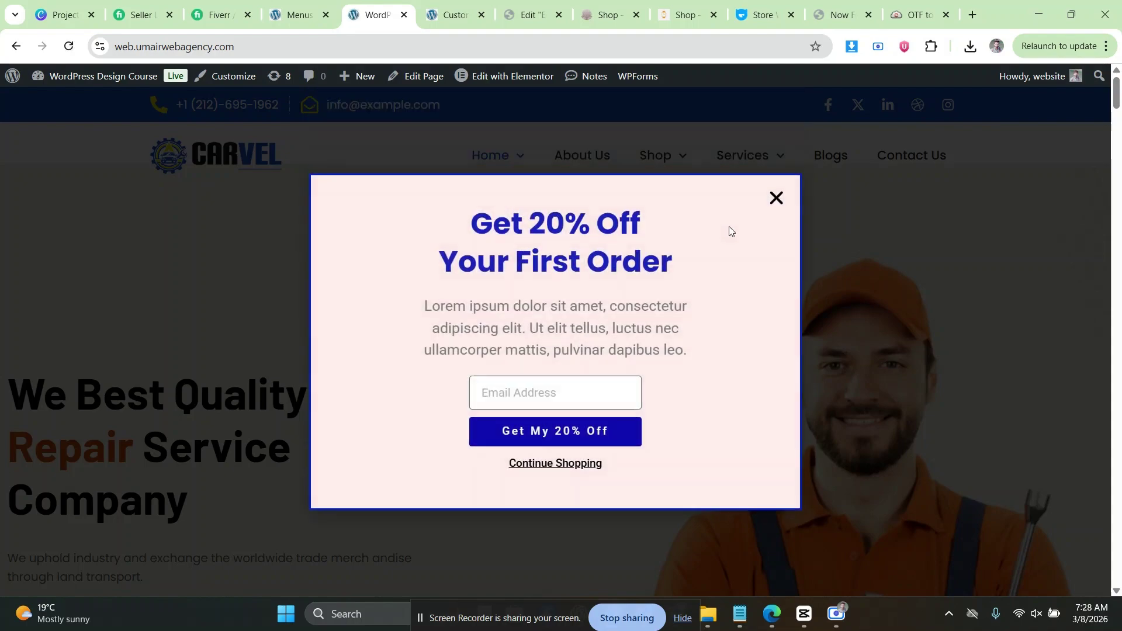
click(777, 196)
scroll(468, 268, down, 5)
scroll(469, 268, down, 15)
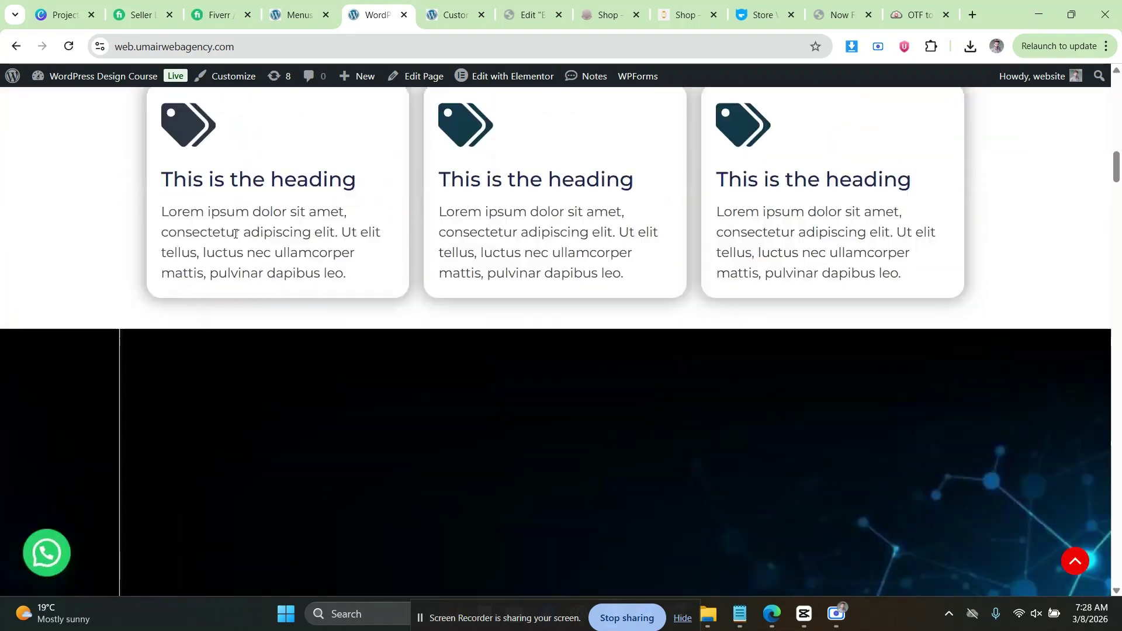
scroll(173, 227, down, 20)
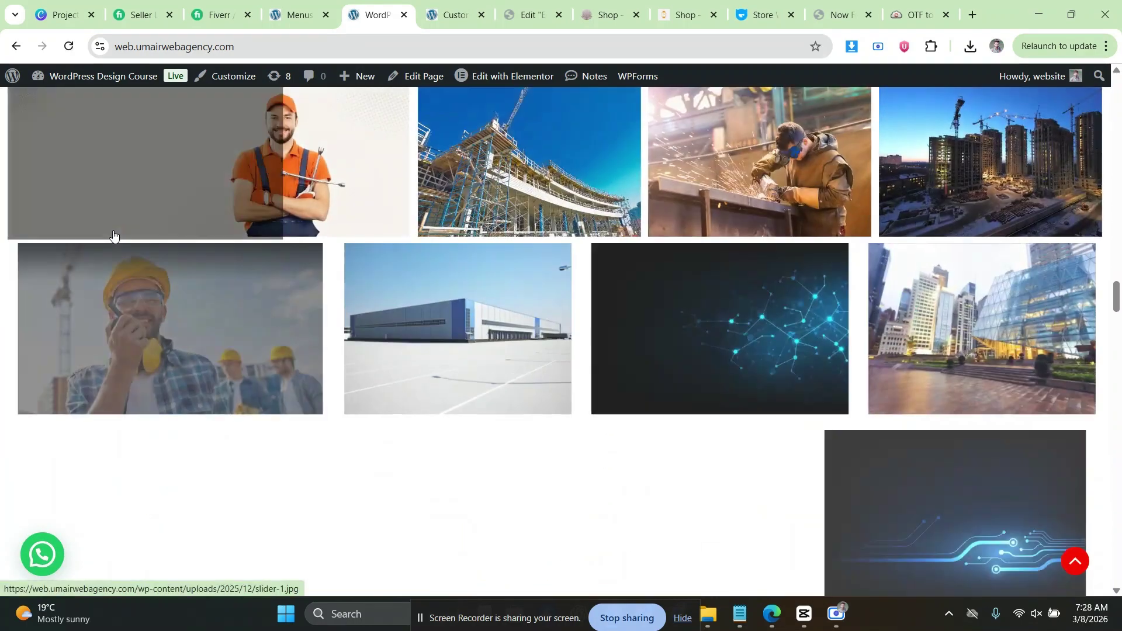
scroll(96, 232, down, 20)
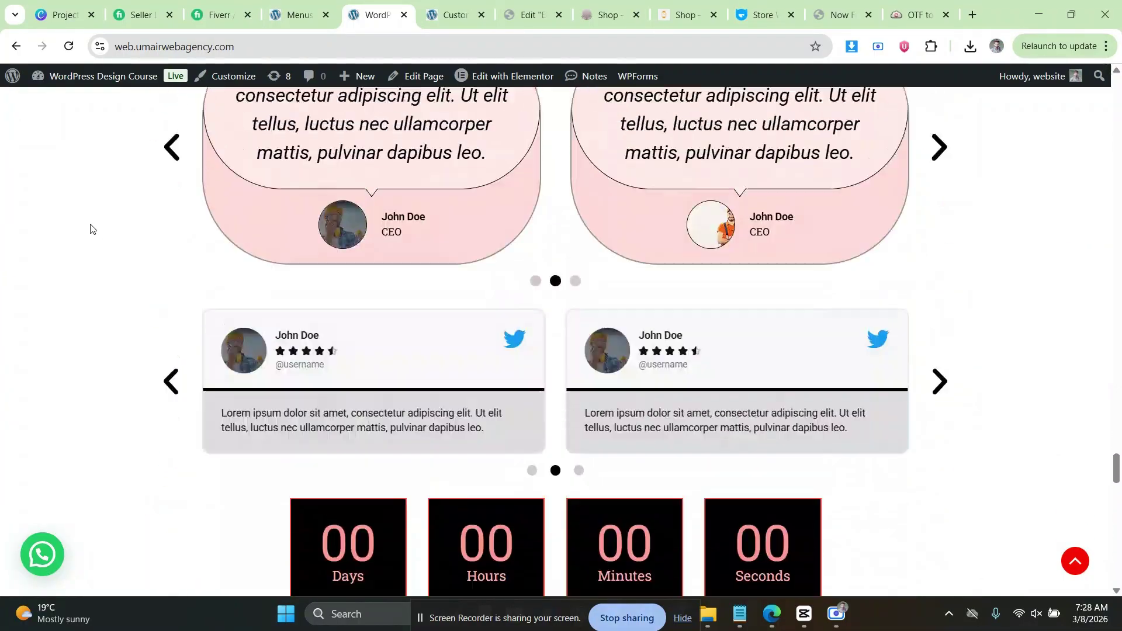
scroll(111, 215, up, 20)
Return to the template editor and inspect the Archive Products widget's style settings and the available Product Archive and WooCommerce widgets.
click(527, 15)
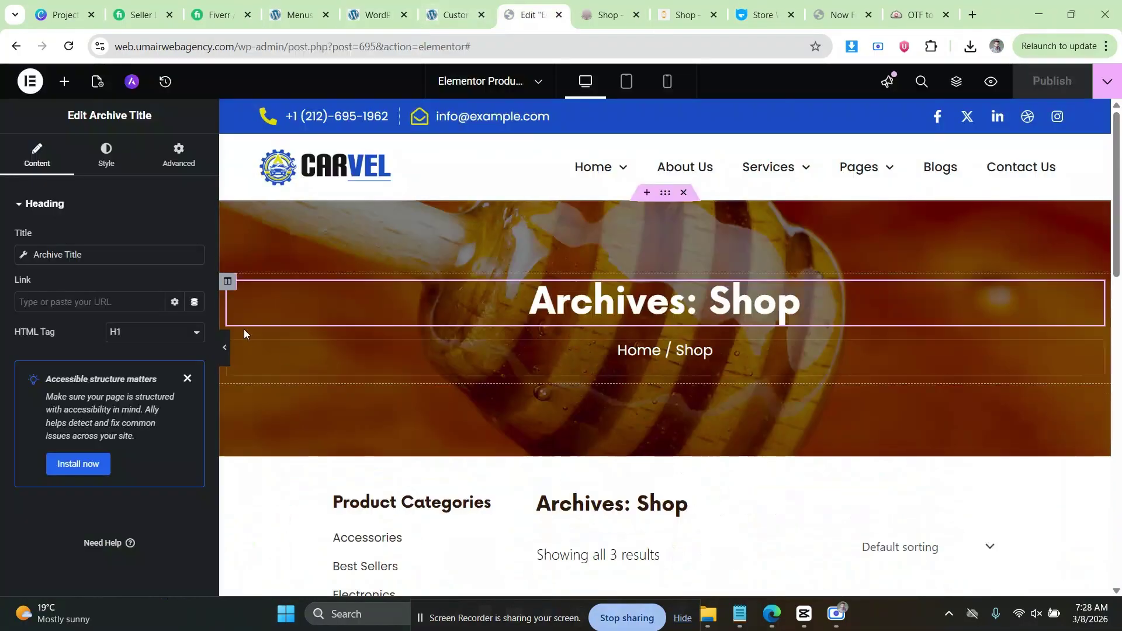
scroll(345, 389, down, 6)
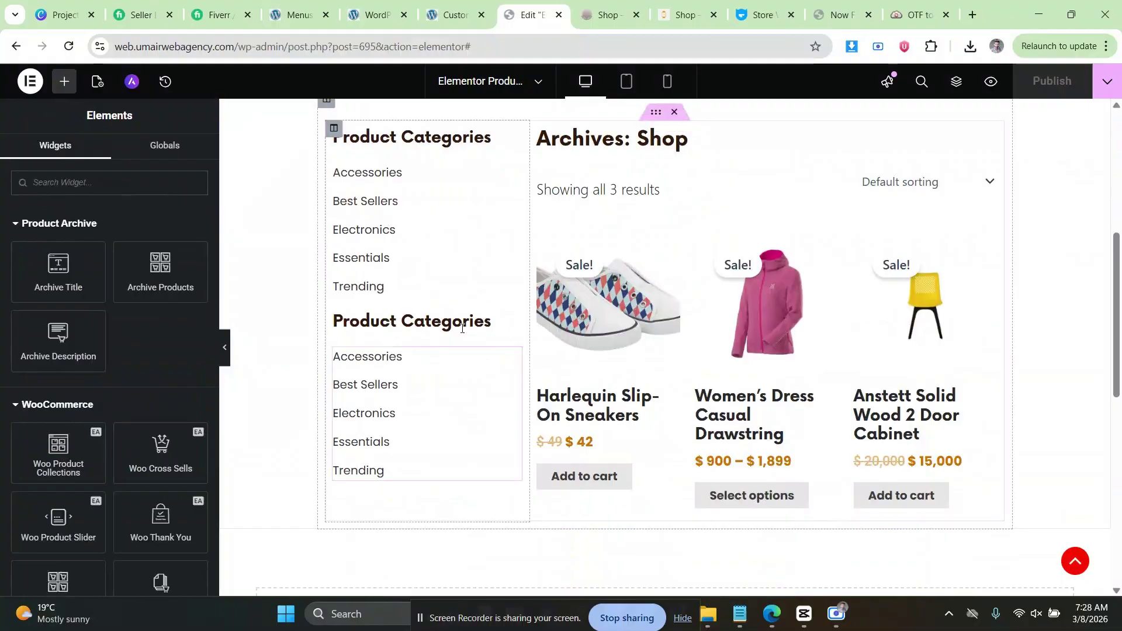
click(687, 307)
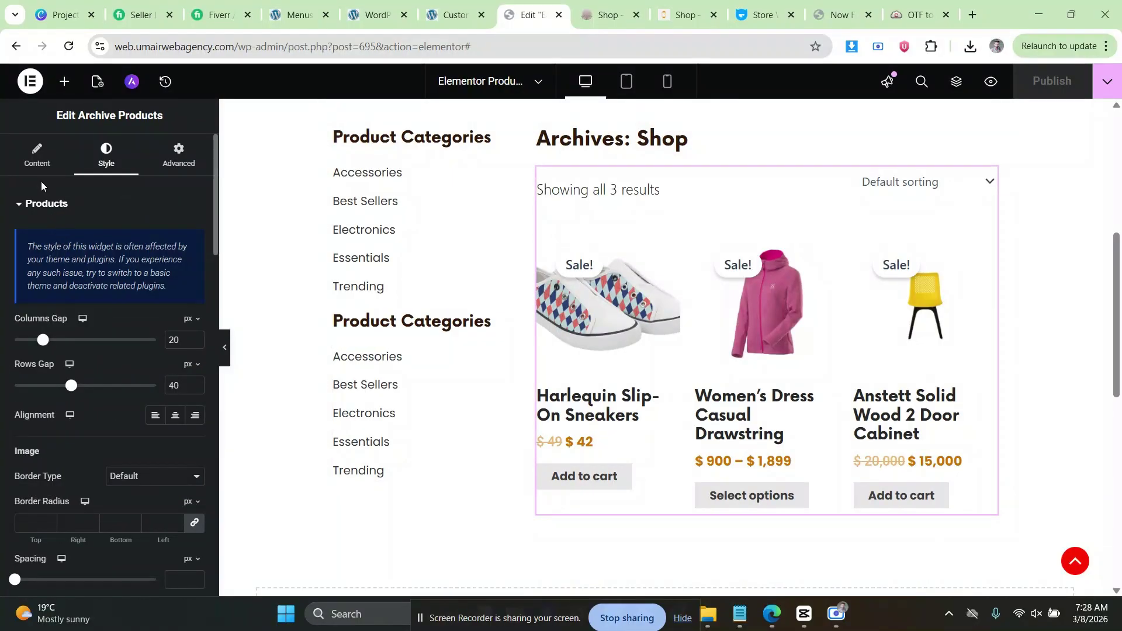
click(64, 81)
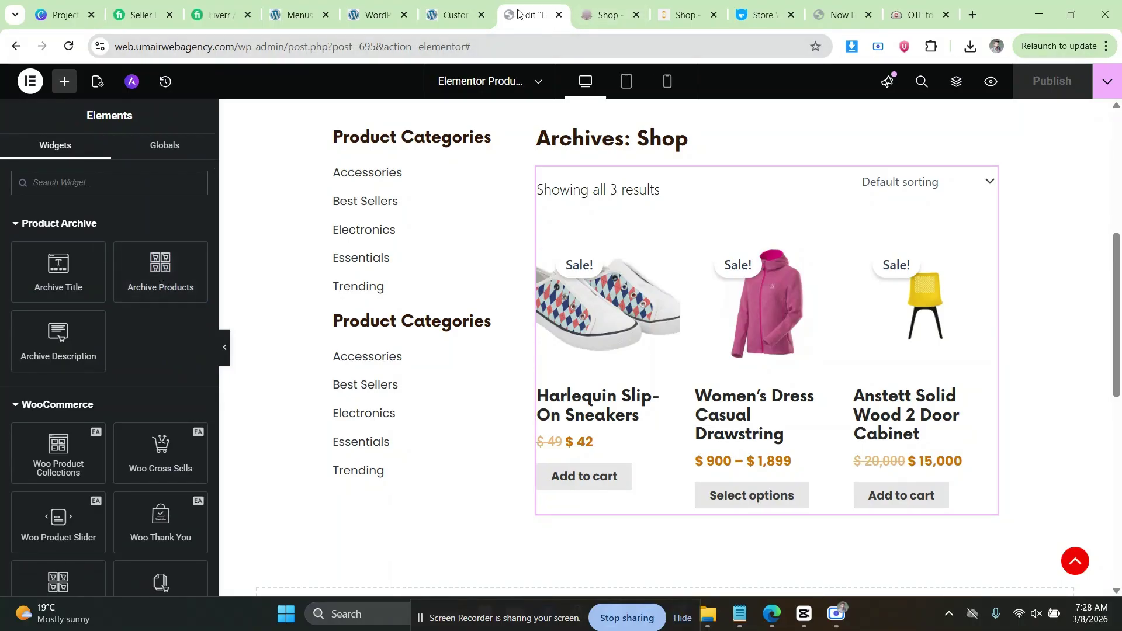
click(602, 13)
click(535, 11)
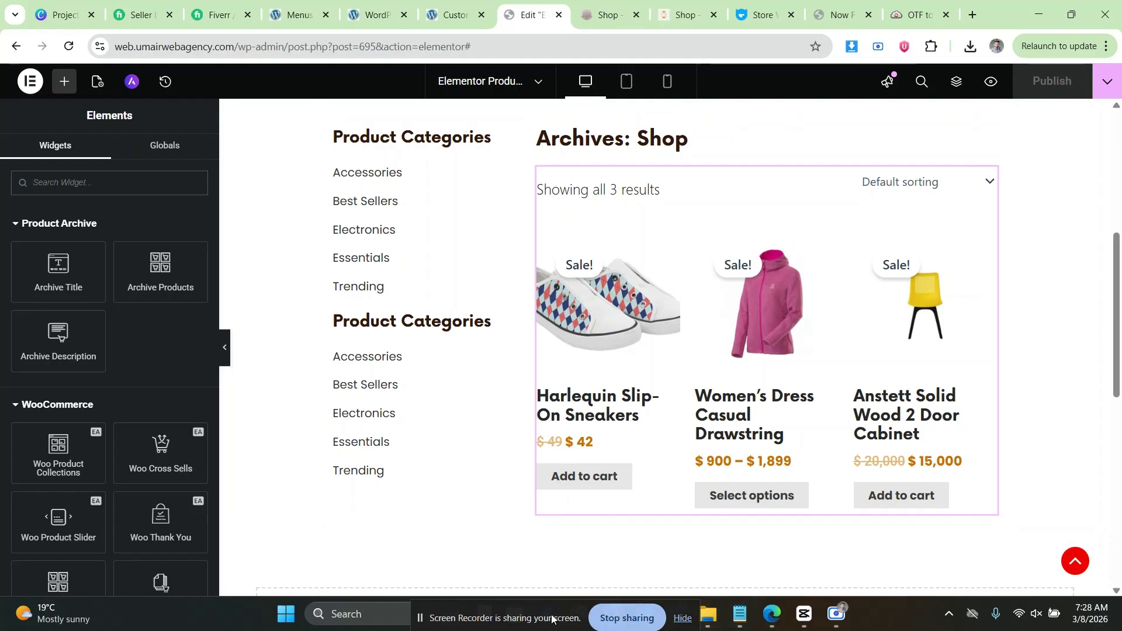
Switch to the browser window with the torxsa.com store and examine the Shop All mega menu.
drag(552, 619, 415, 619)
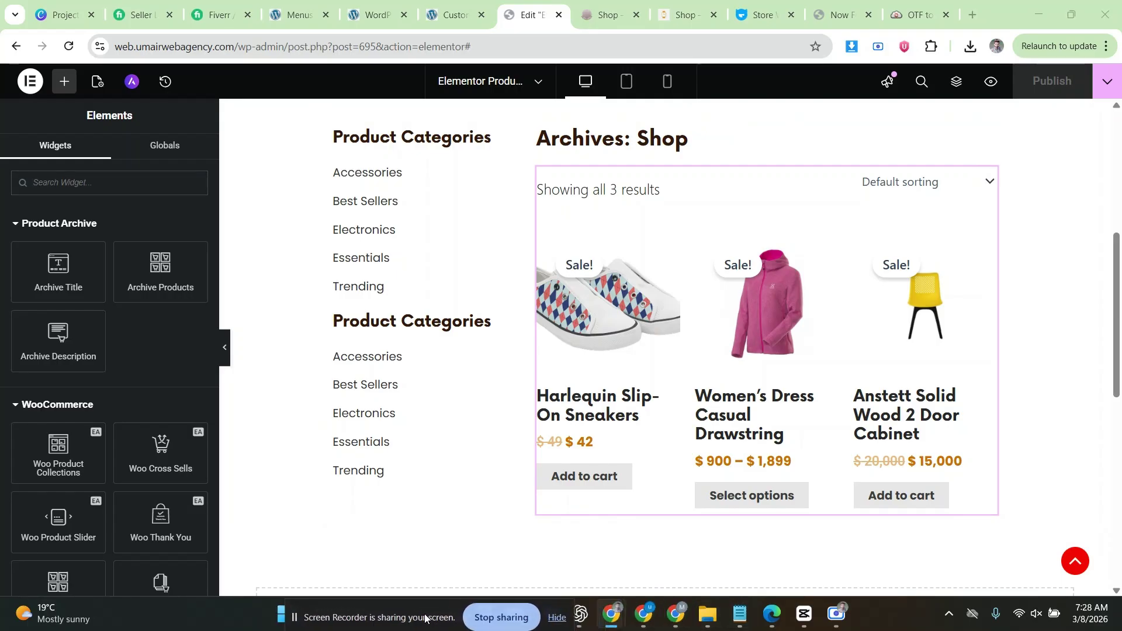
click(639, 617)
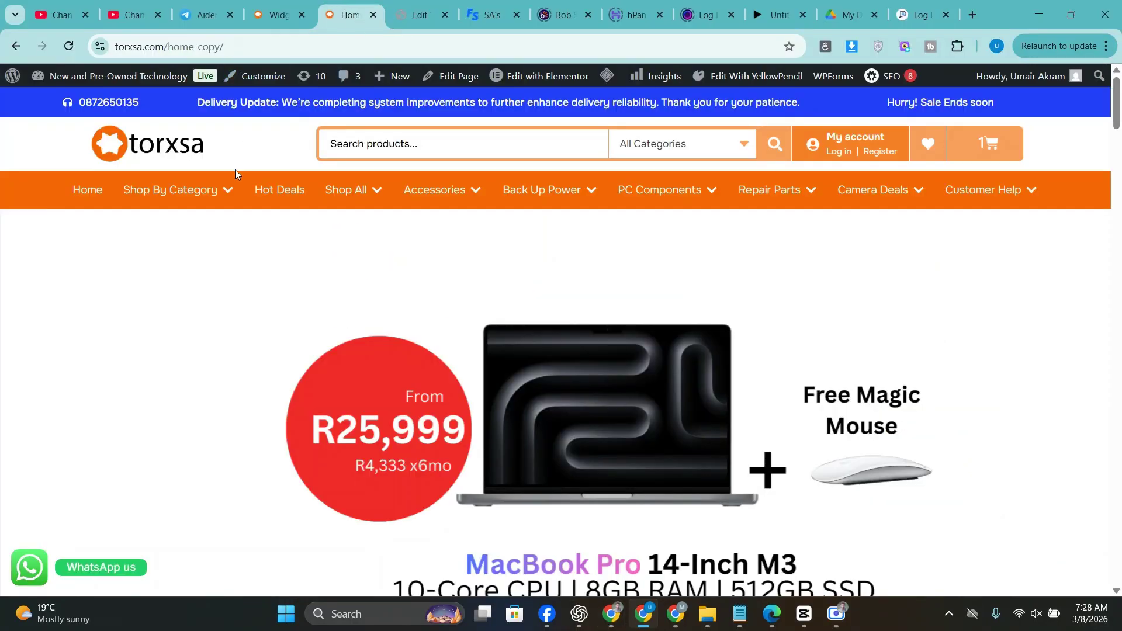
mouse_move(228, 189)
mouse_move(350, 189)
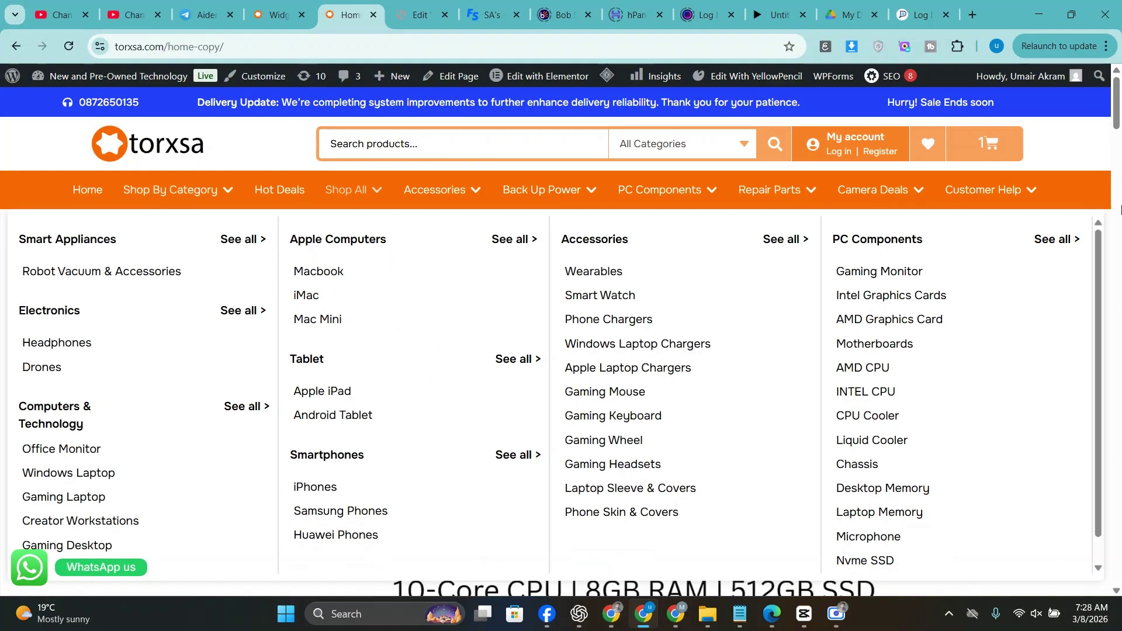
Examine the store home page's category grid, recently added products, and deals and promotions listings.
scroll(1063, 244, down, 15)
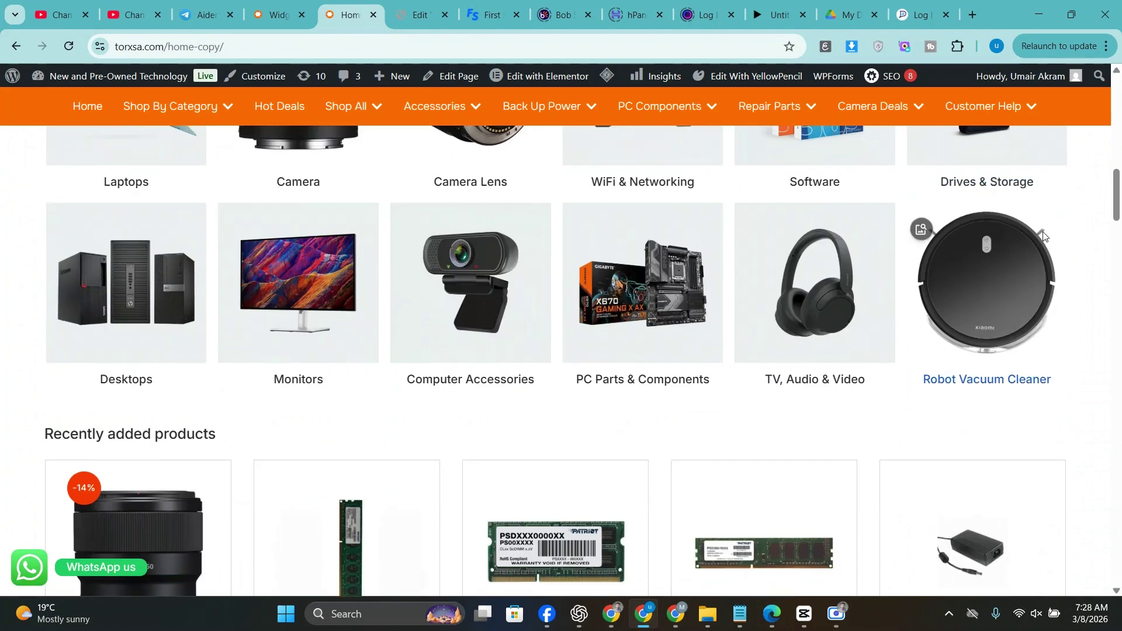
scroll(1045, 236, down, 3)
scroll(351, 292, down, 1)
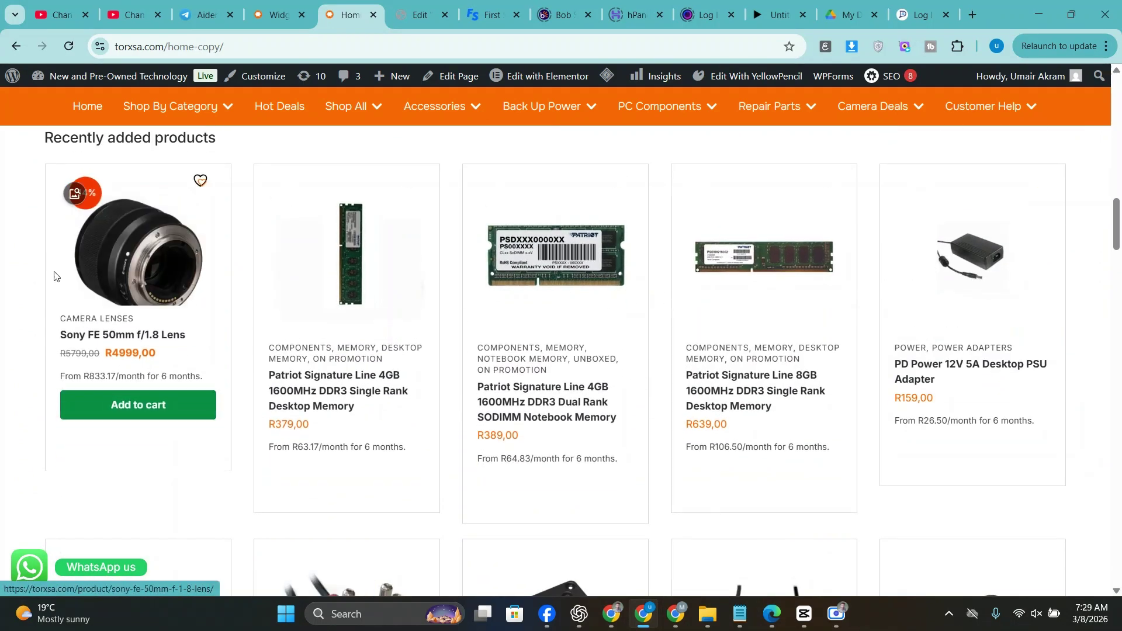
scroll(58, 287, up, 1)
scroll(35, 276, down, 9)
scroll(85, 217, up, 4)
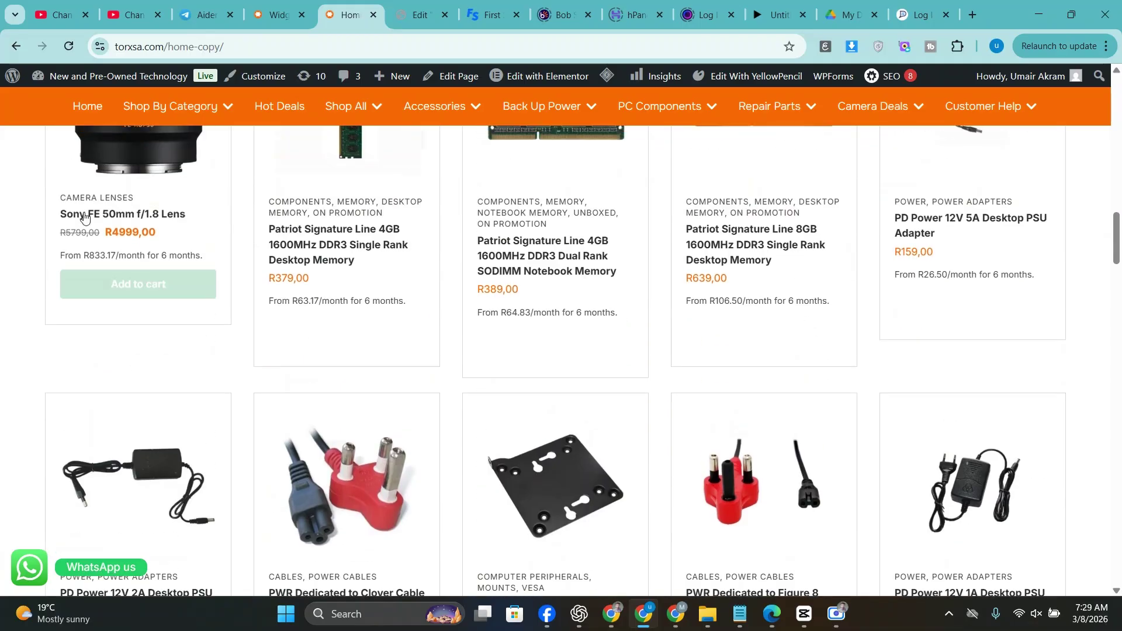
mouse_move(176, 106)
scroll(176, 106, down, 2)
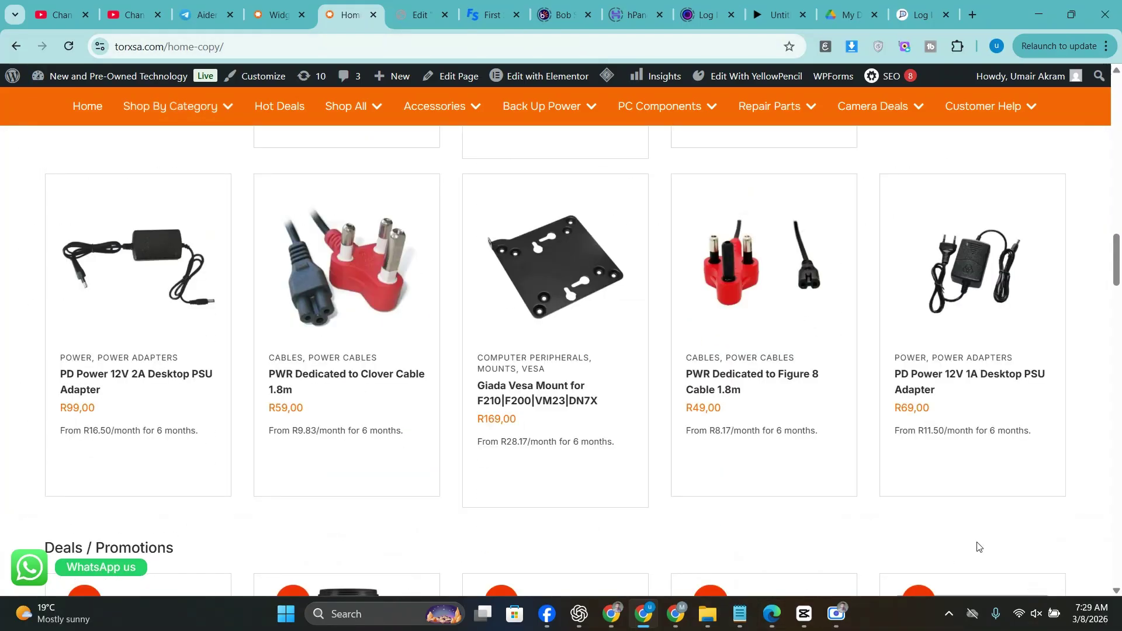
scroll(977, 546, down, 8)
scroll(125, 279, up, 4)
scroll(7, 253, down, 16)
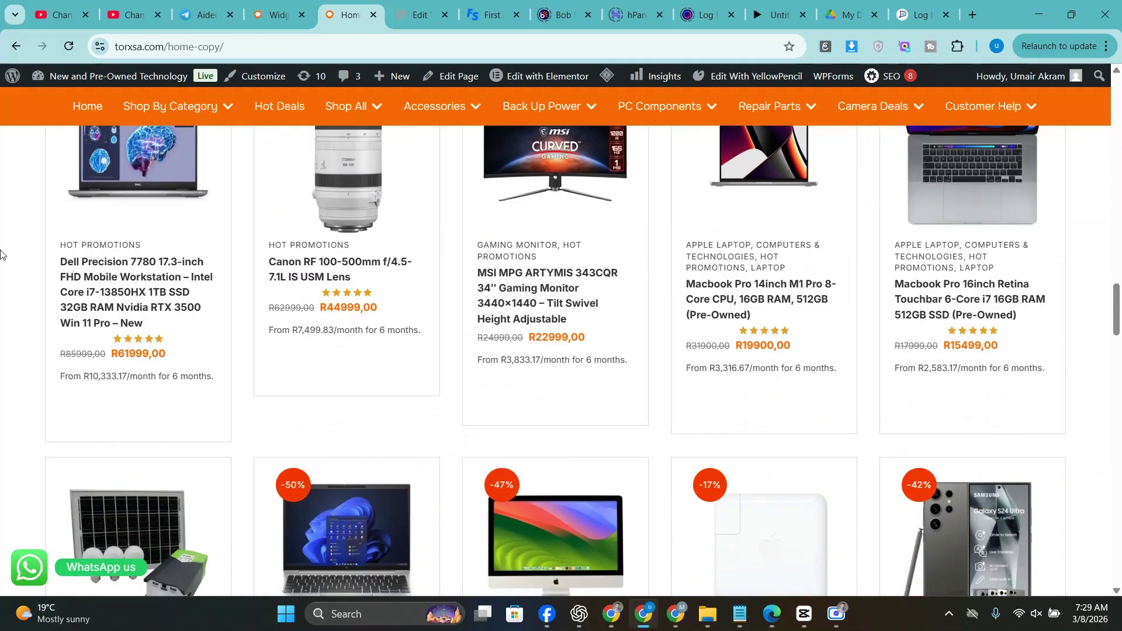
scroll(7, 253, down, 14)
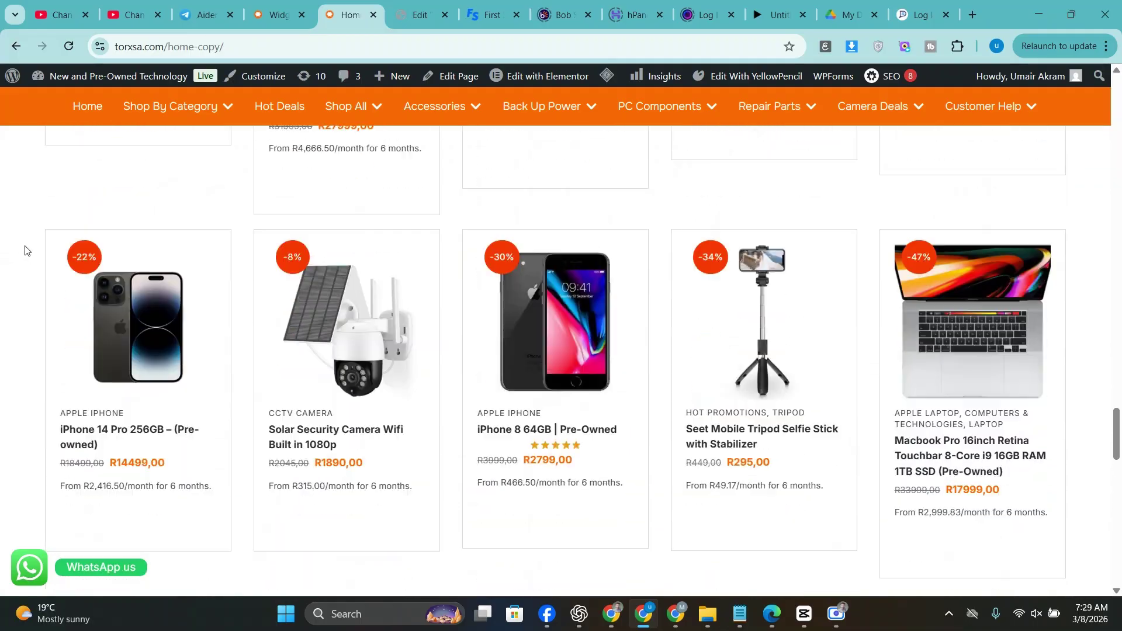
Examine the store's Brands, Why Shop With Us and customer review sections, and its payment and delivery banner.
scroll(1, 247, down, 1)
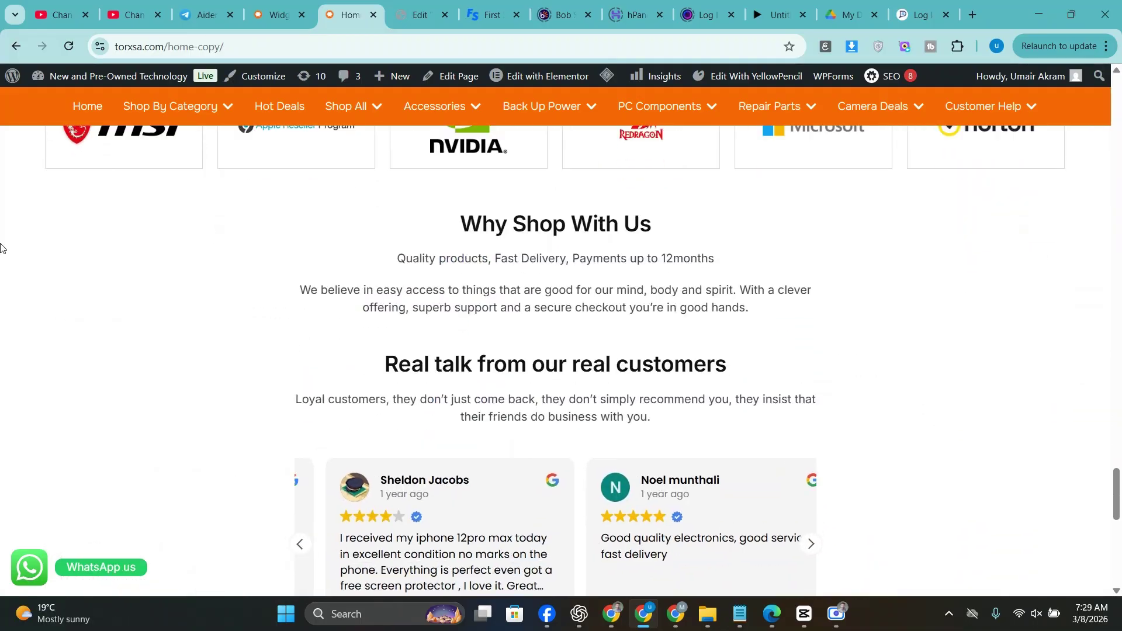
scroll(0, 248, up, 3)
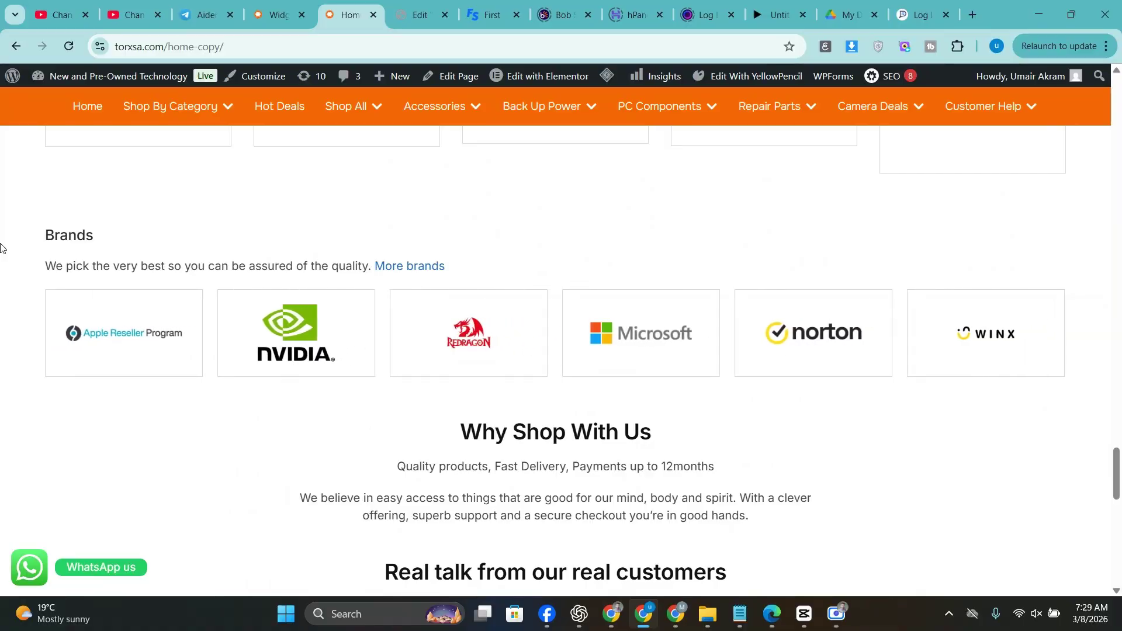
scroll(1, 247, down, 5)
scroll(1, 246, up, 9)
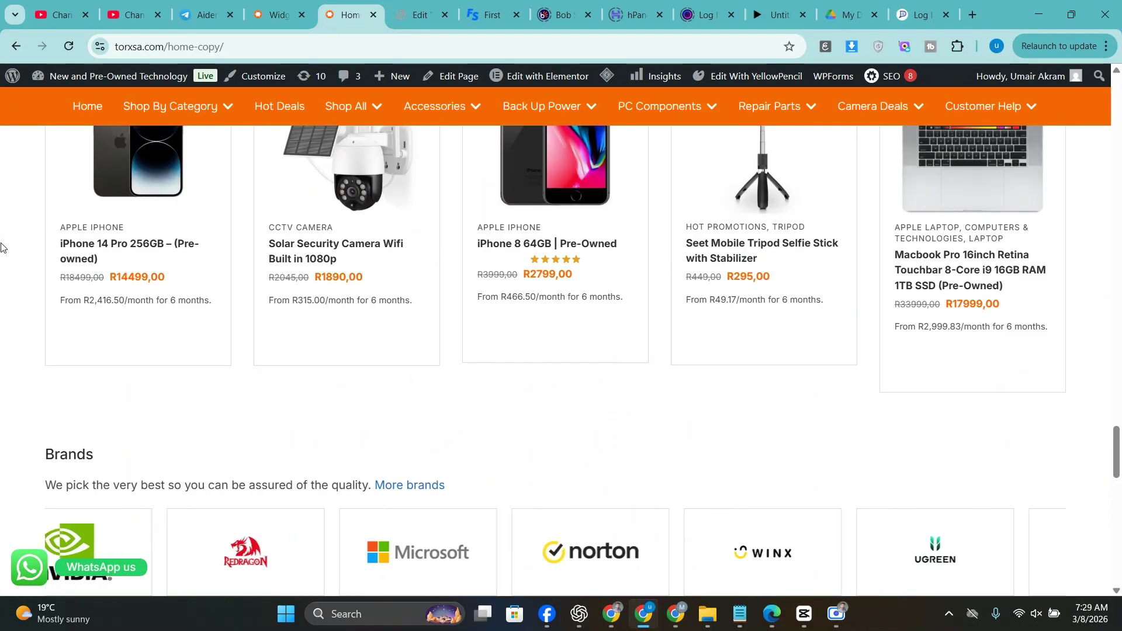
scroll(2, 248, up, 12)
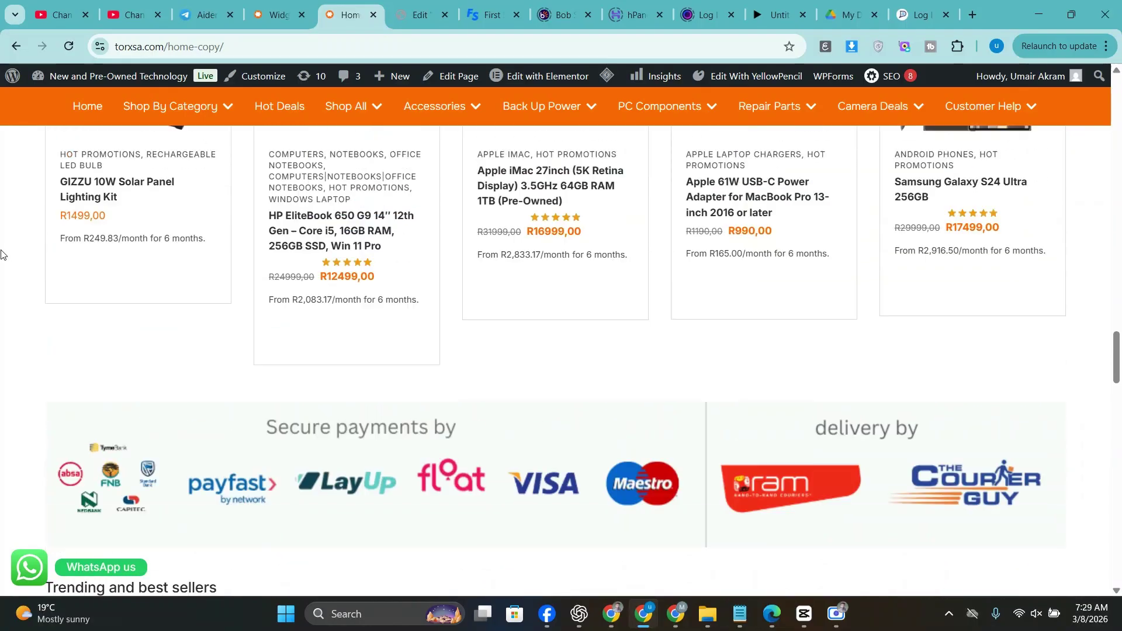
scroll(2, 254, up, 5)
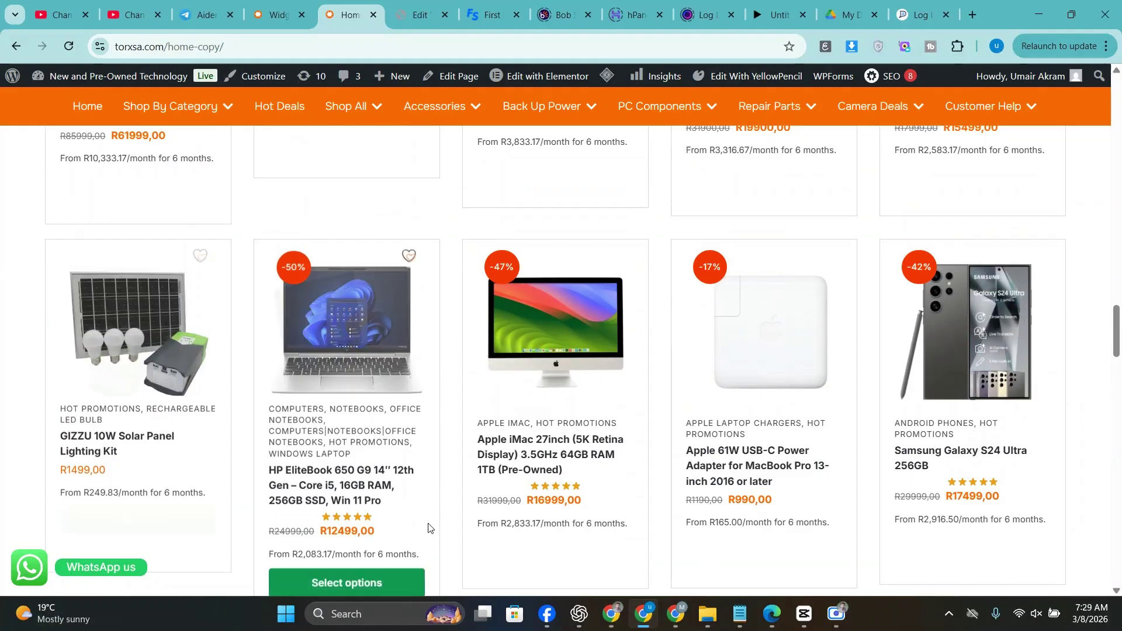
Switch back to the browser window with the product archive template editor and view the template's honey banner.
mouse_move(643, 614)
click(552, 556)
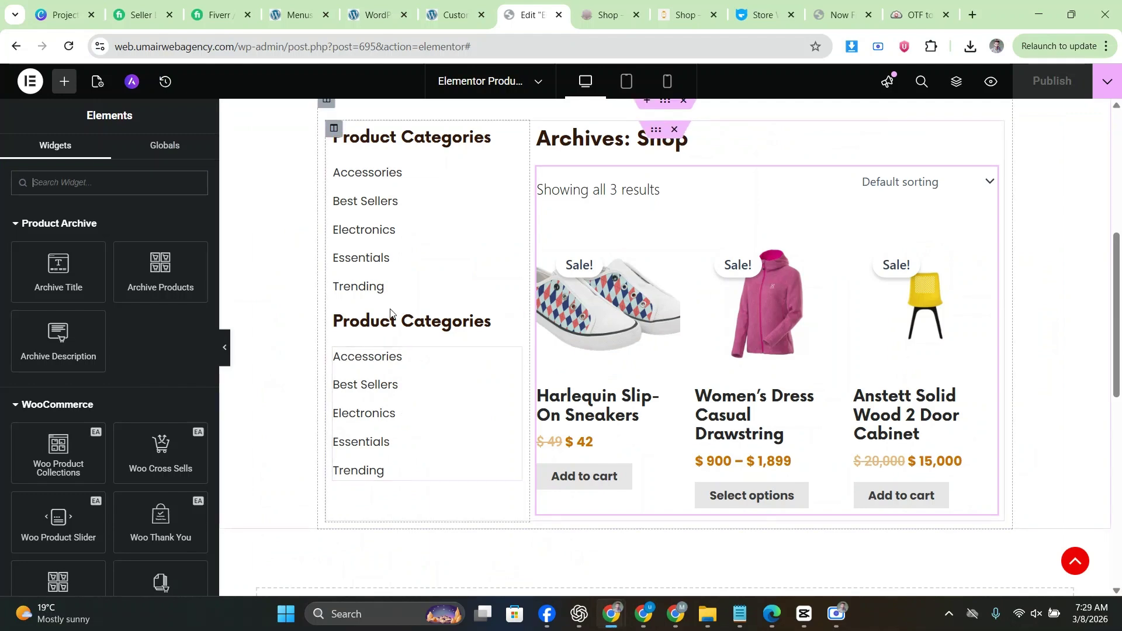
scroll(296, 236, up, 6)
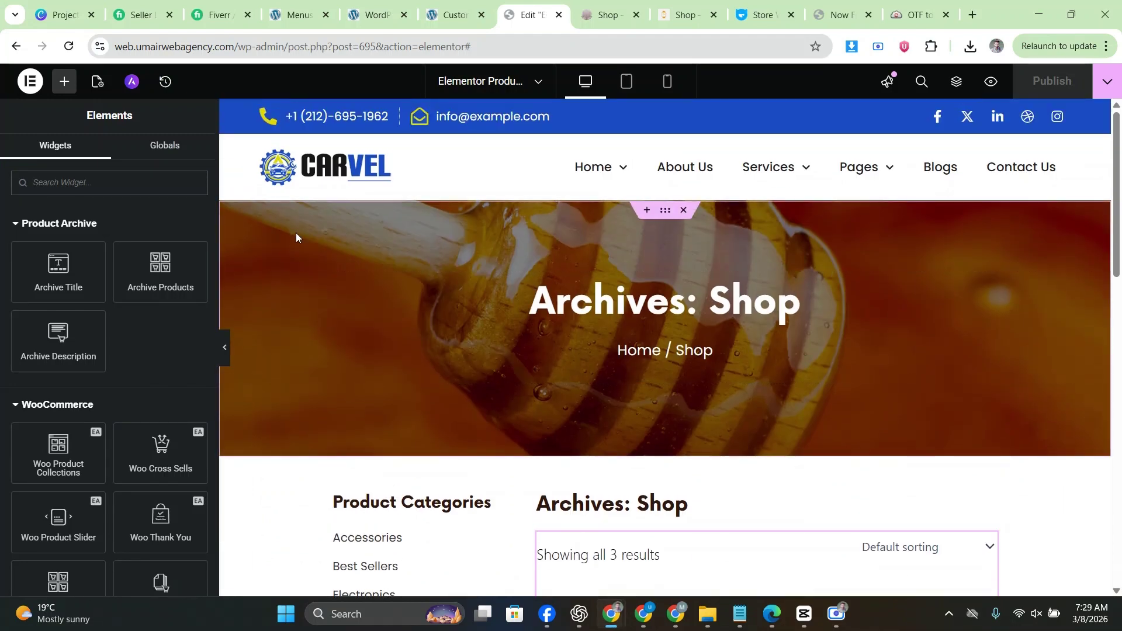